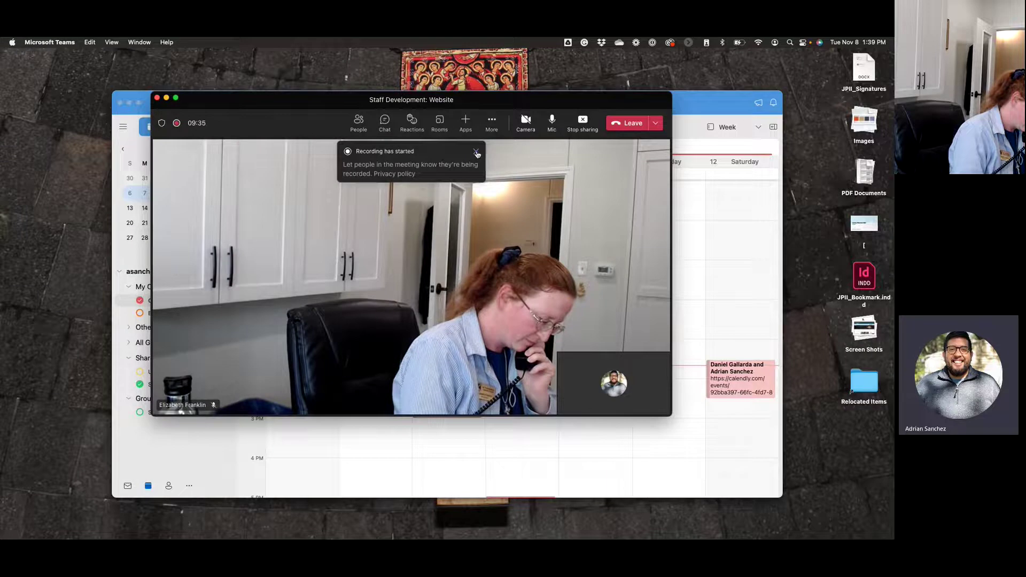
# Dismiss the meeting's recording notice, switch to the incognito Chrome window with the church website, and enlarge that window to fill the screen.
pyautogui.click(476, 153)
pyautogui.click(689, 109)
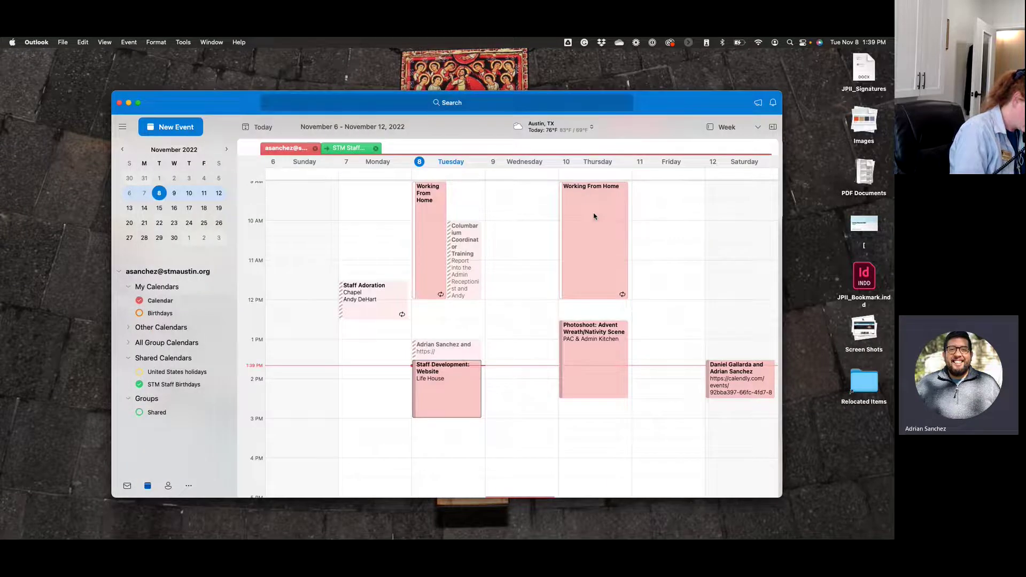
pyautogui.hotkey('ctrl', 'Up')
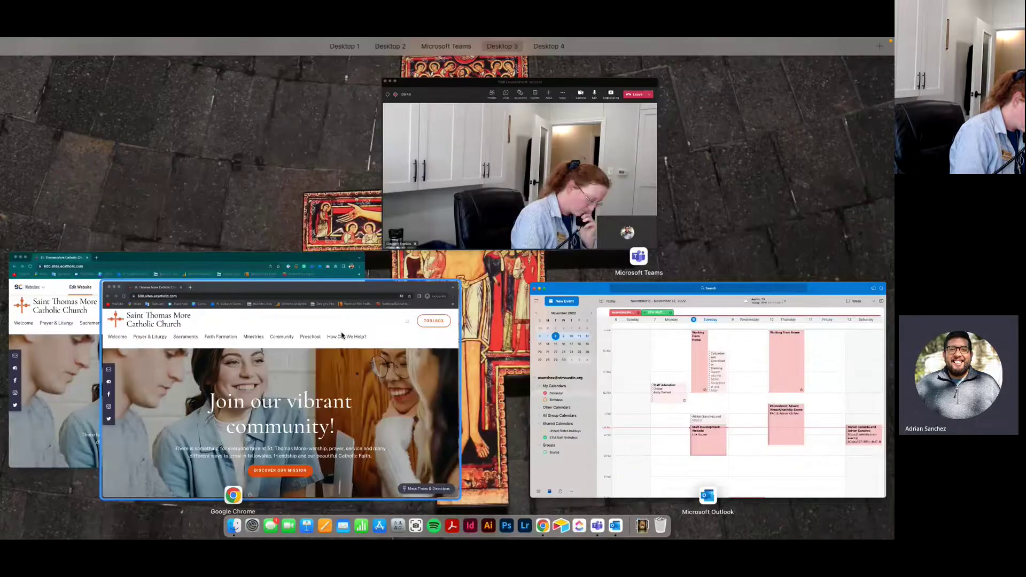
pyautogui.click(342, 335)
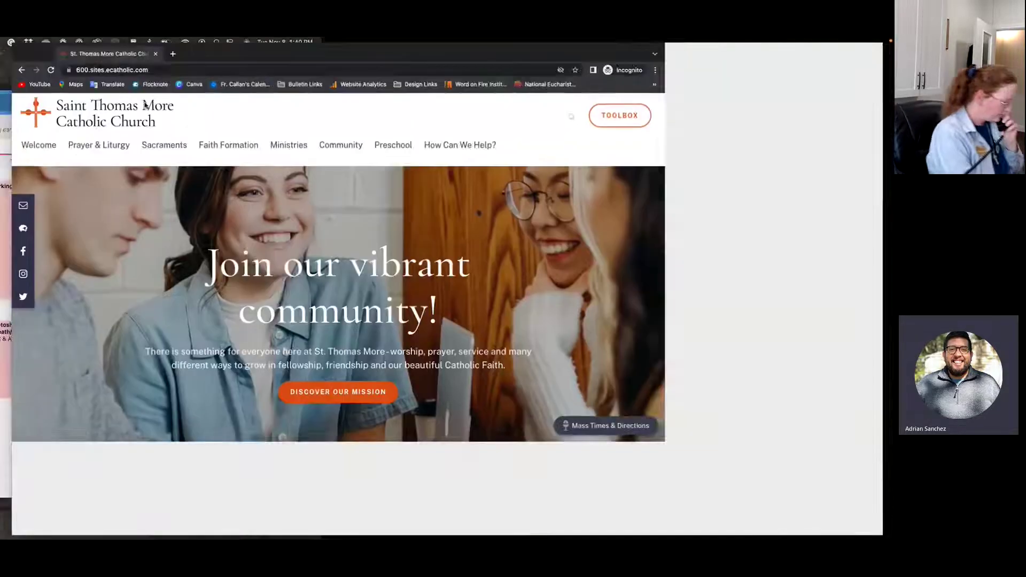
pyautogui.moveTo(102, 40)
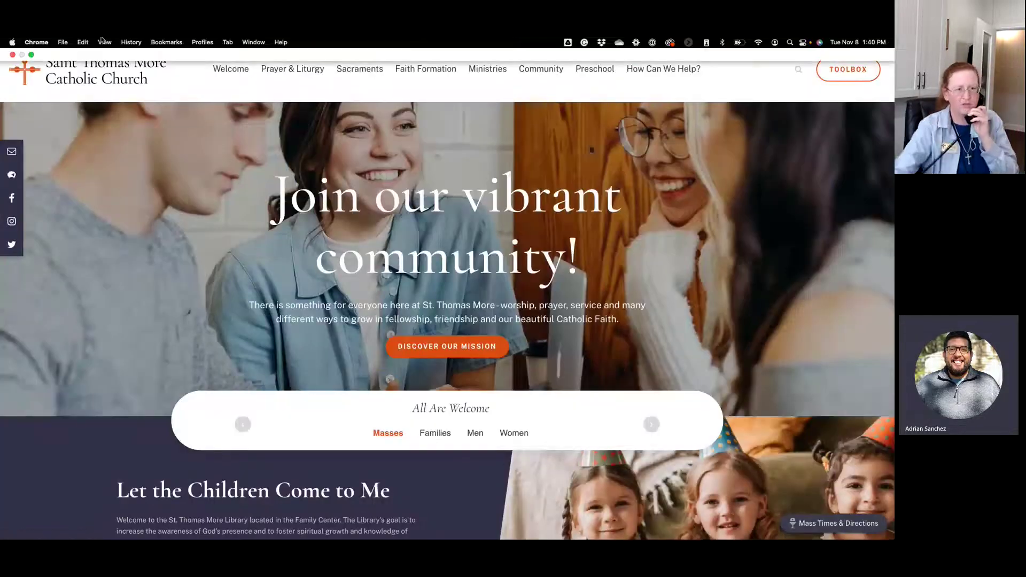
pyautogui.click(31, 55)
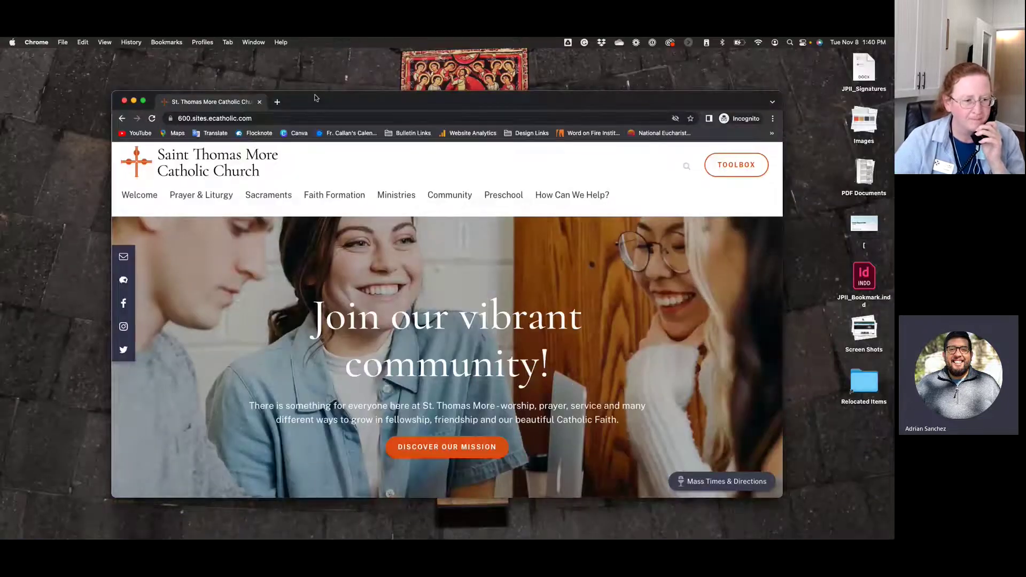
pyautogui.doubleClick(315, 102)
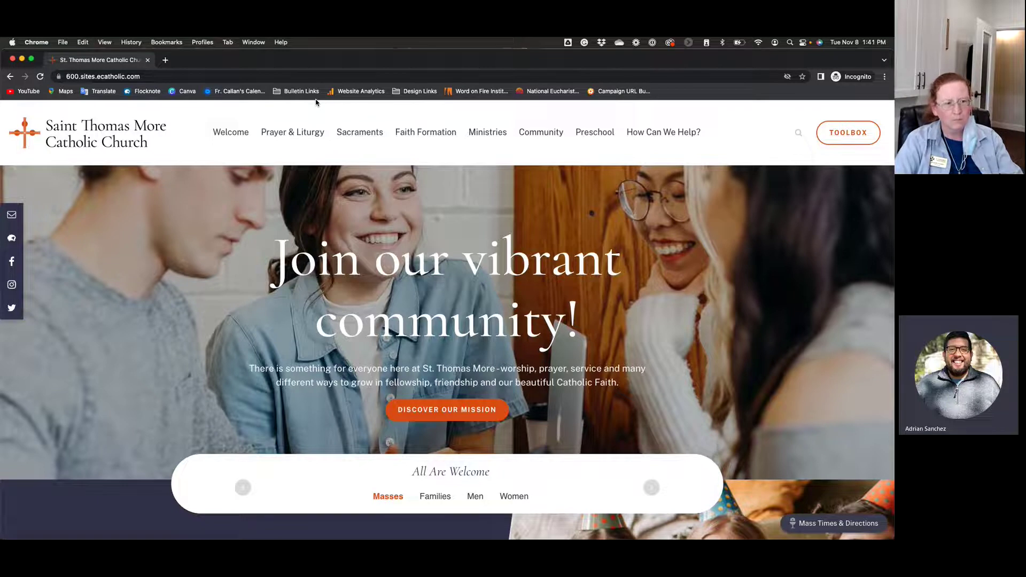
pyautogui.moveTo(278, 138)
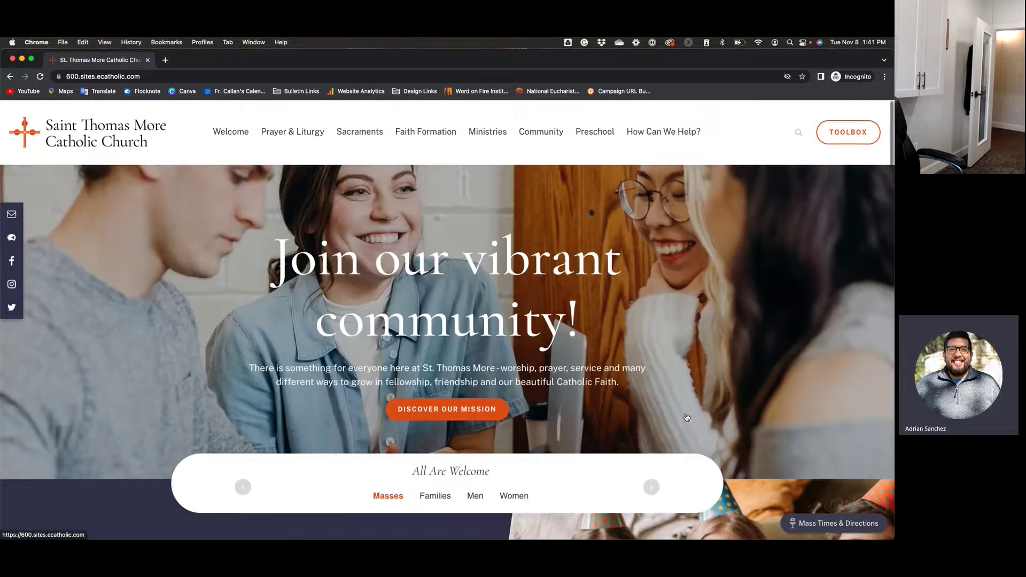
pyautogui.moveTo(320, 141)
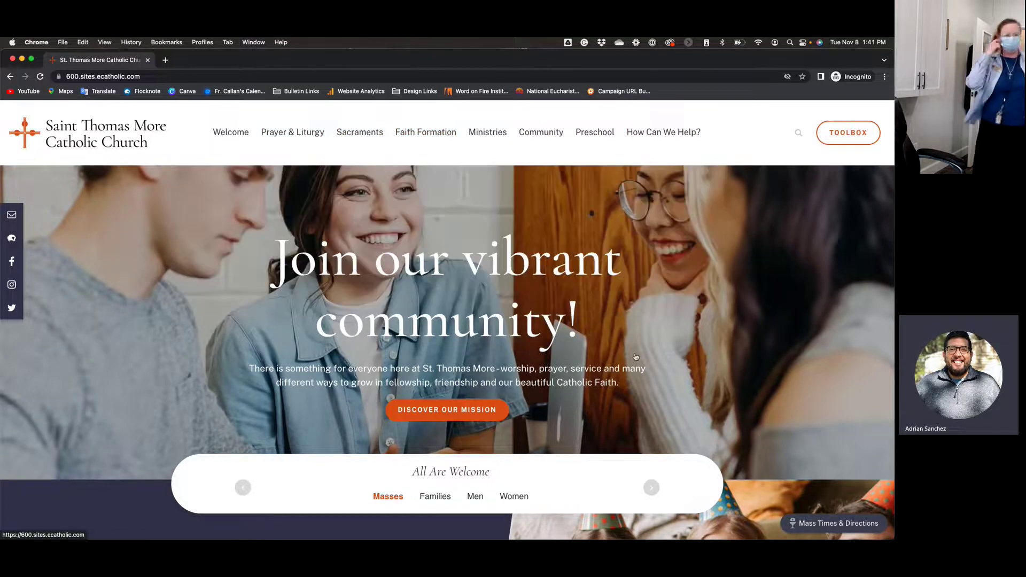
# View the homepage's All Are Welcome section, cycling through its Families, Men, Women and Masses entries.
pyautogui.scroll(-3, 635, 357)
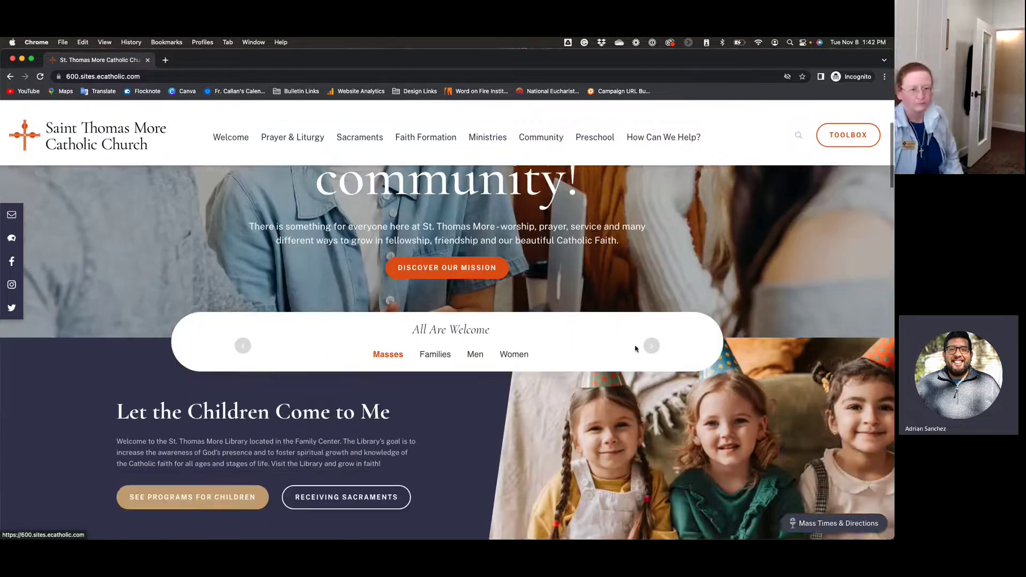
pyautogui.scroll(-2, 635, 349)
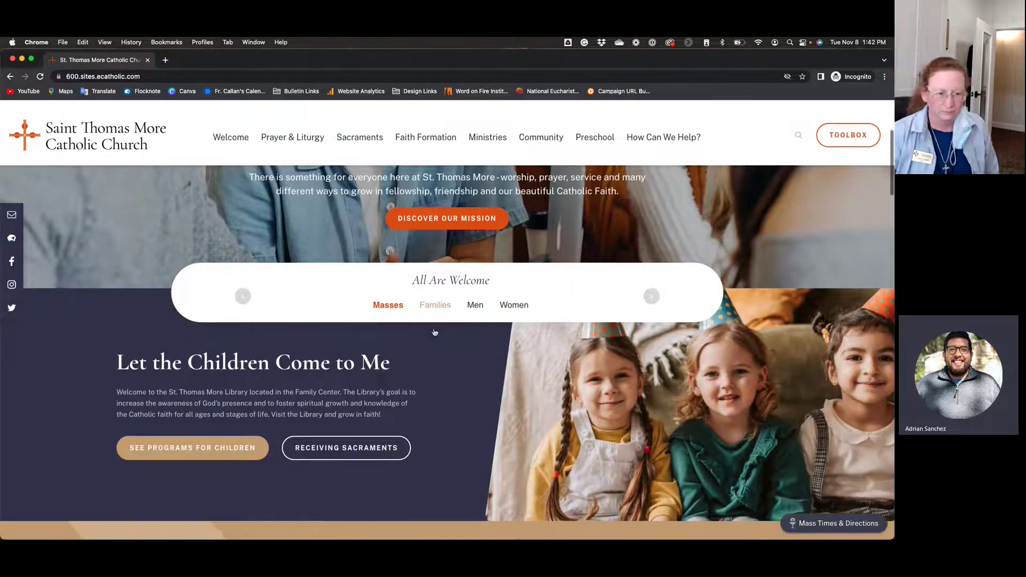
pyautogui.scroll(-1, 435, 332)
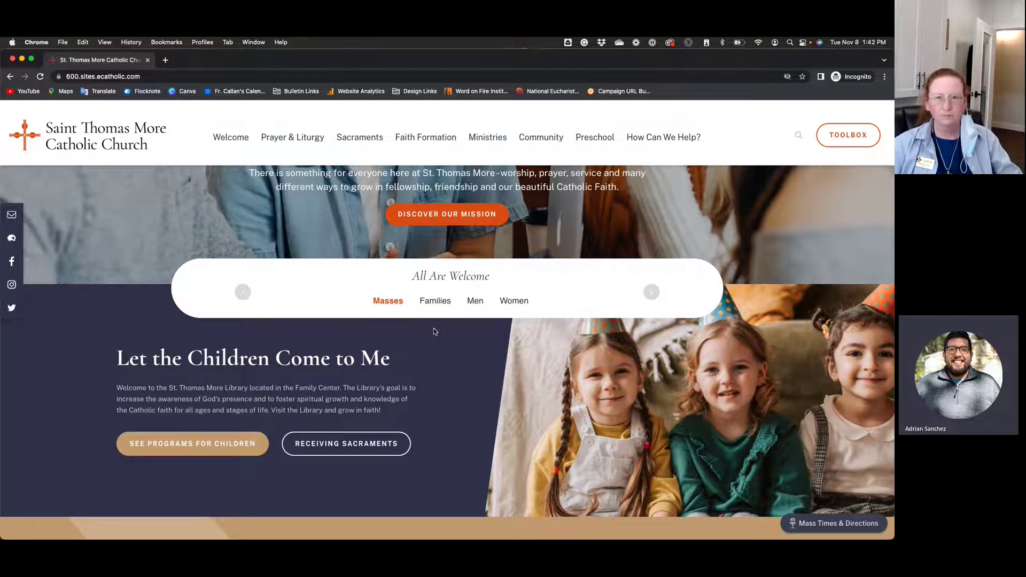
pyautogui.click(435, 302)
pyautogui.click(474, 301)
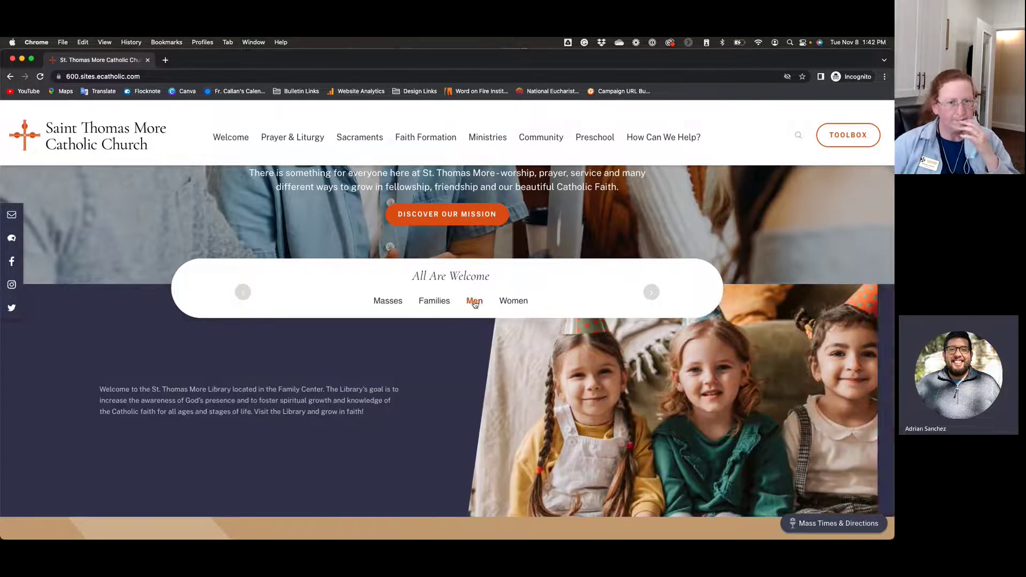
pyautogui.click(512, 302)
pyautogui.click(390, 301)
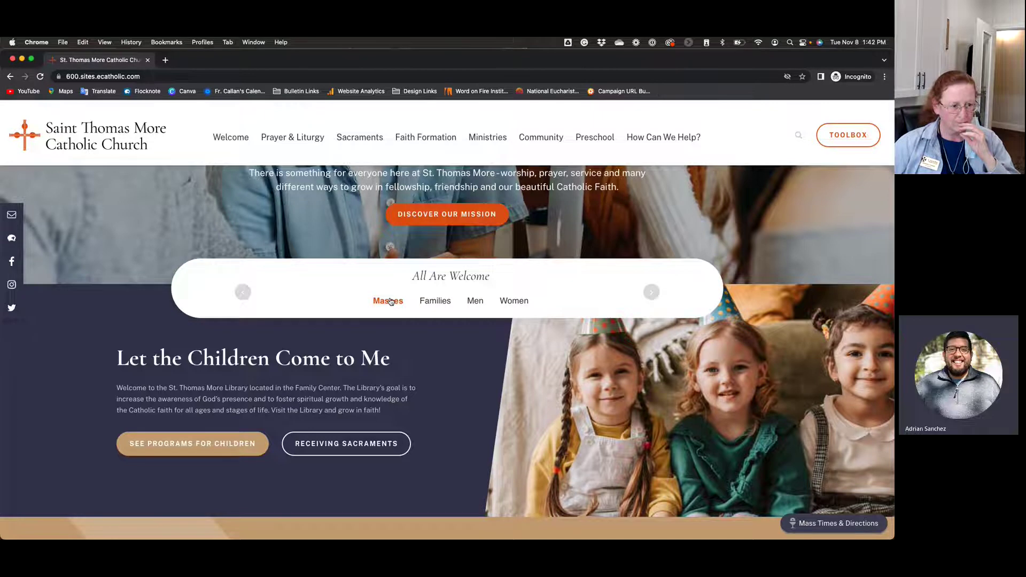
# Browse the quotes in the homepage's St. Thomas More quote carousel.
pyautogui.scroll(-5, 391, 301)
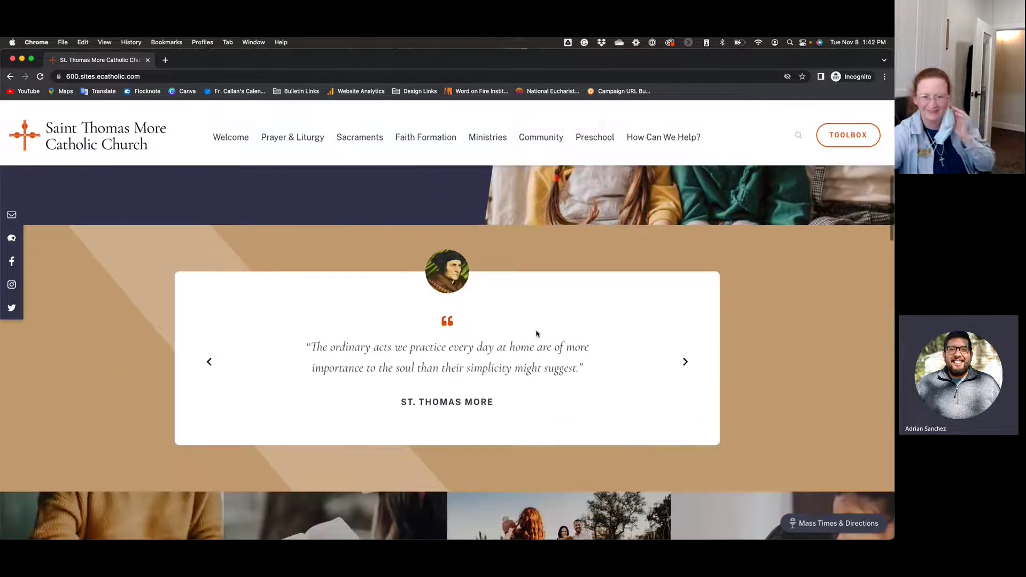
pyautogui.click(685, 362)
pyautogui.click(687, 362)
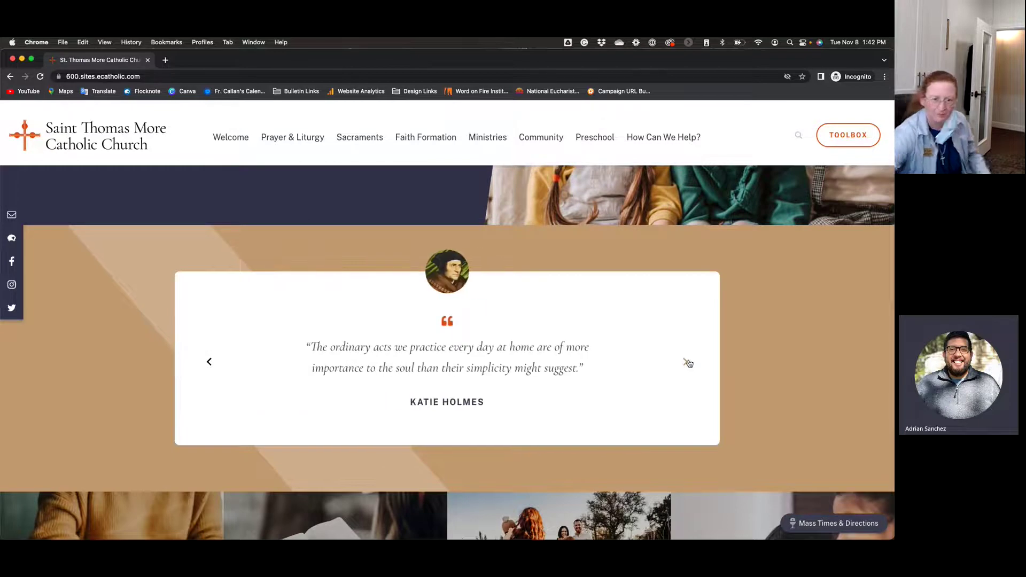
pyautogui.click(688, 363)
# Review the rest of the homepage, from the image links and pastor's welcome message through Upcoming Events, Parish News and the footer.
pyautogui.scroll(-4, 690, 363)
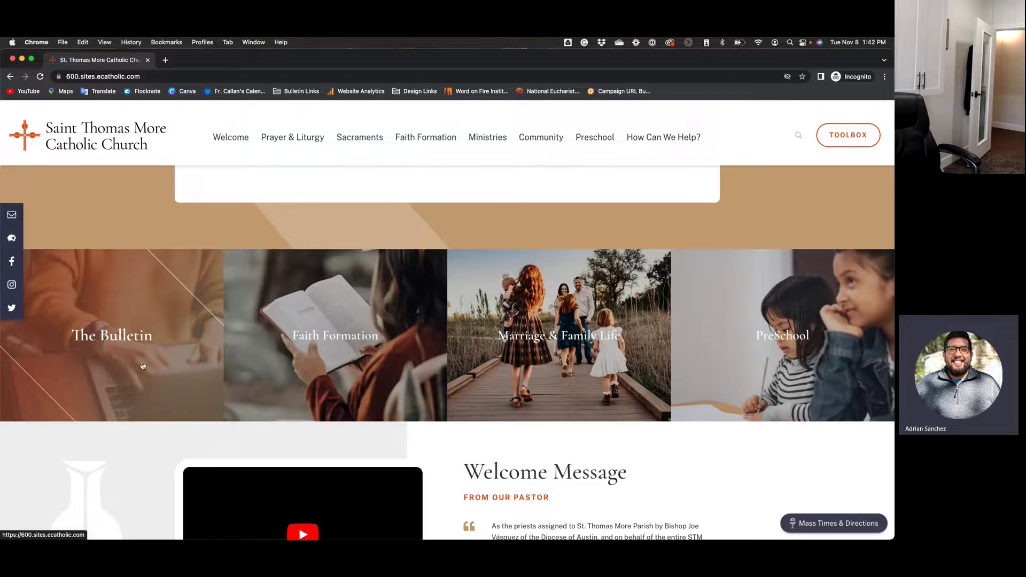
pyautogui.scroll(-5, 559, 334)
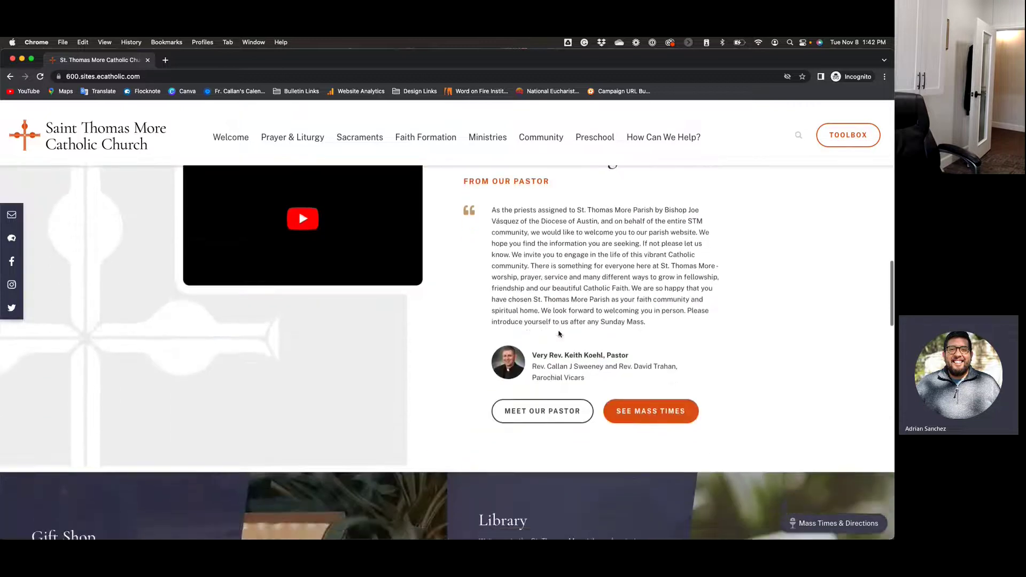
pyautogui.scroll(-5, 559, 334)
pyautogui.scroll(-7, 559, 334)
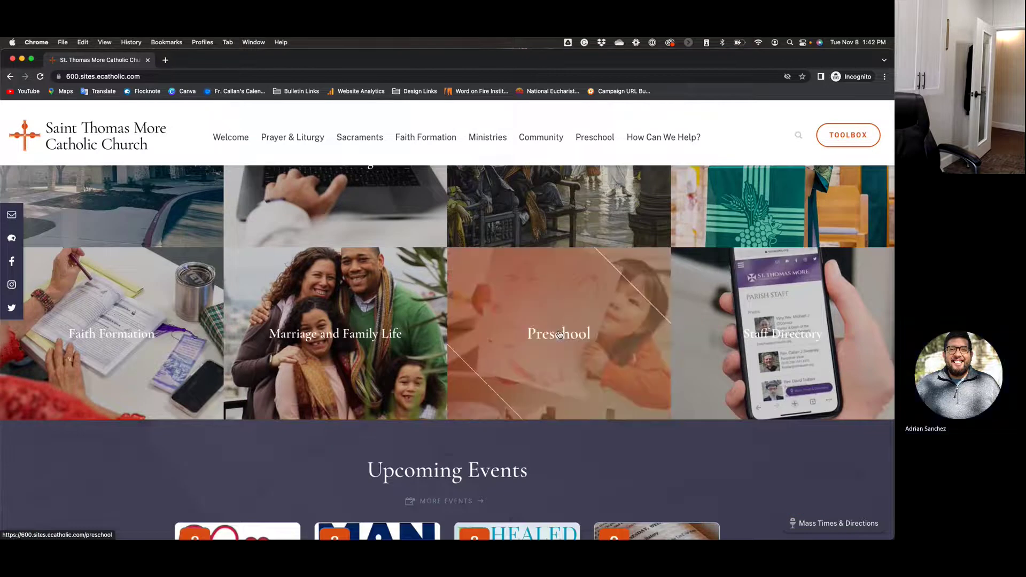
pyautogui.scroll(-4, 559, 334)
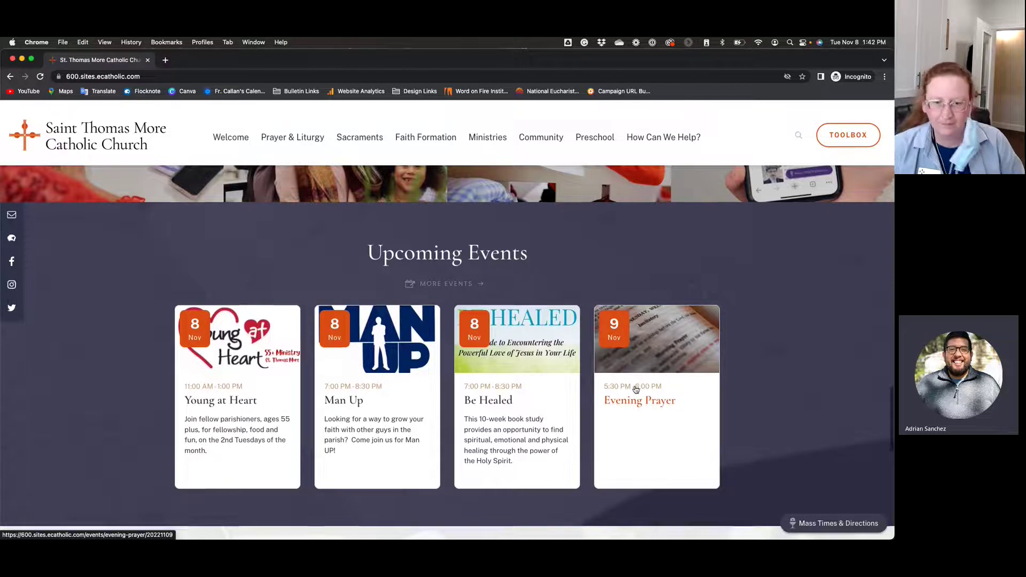
pyautogui.scroll(-5, 635, 389)
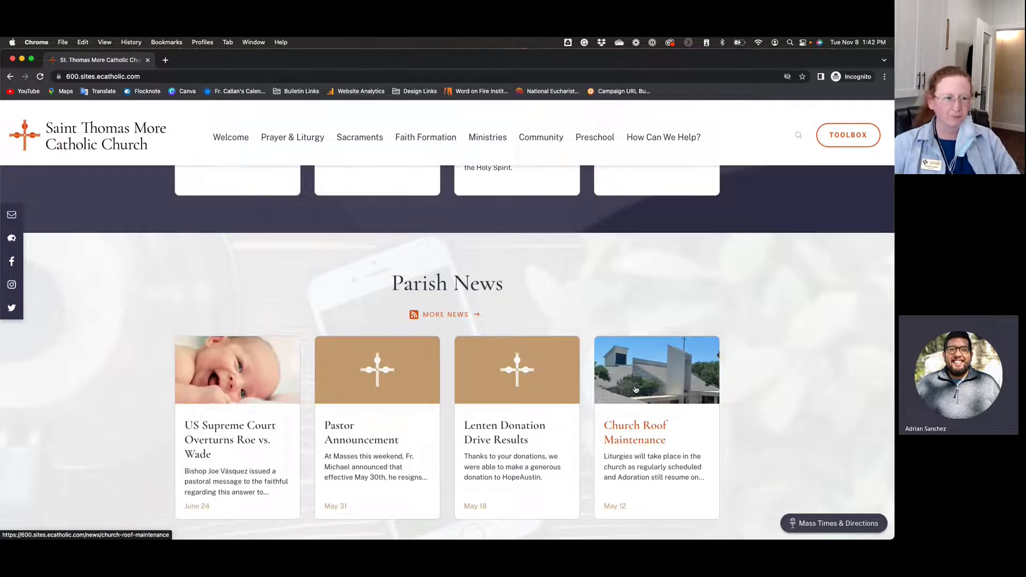
pyautogui.scroll(-3, 636, 389)
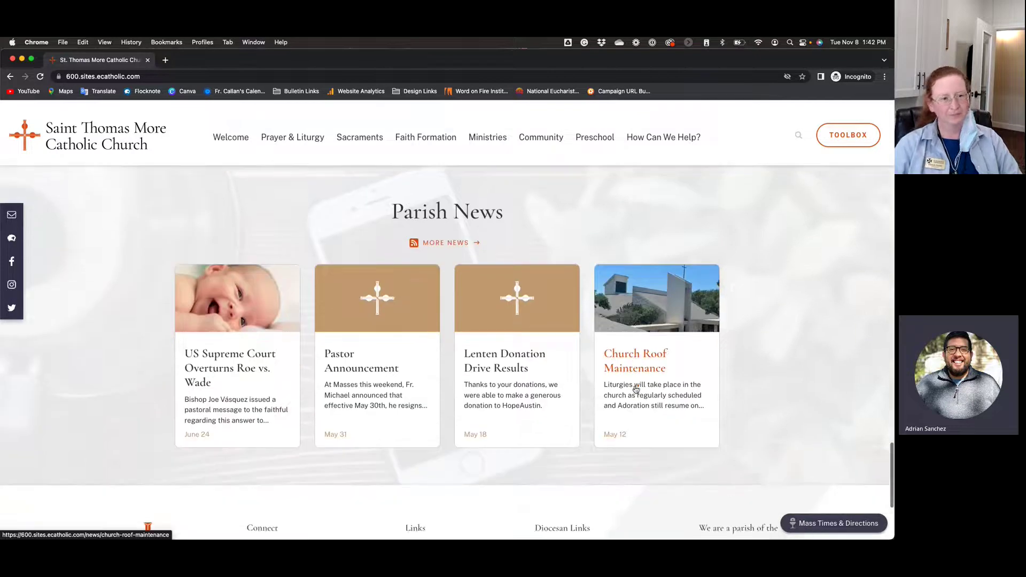
pyautogui.scroll(-3, 756, 341)
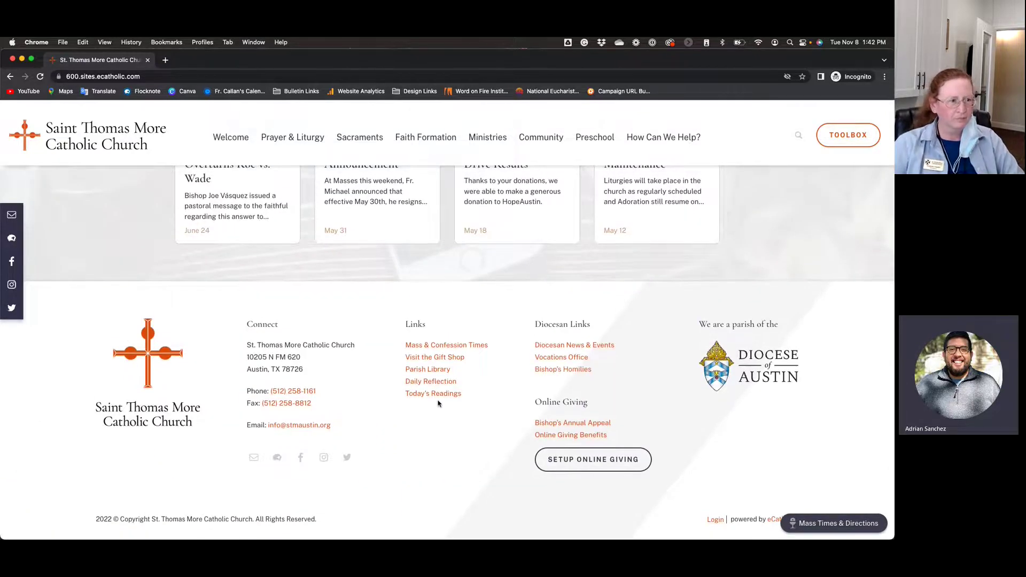
pyautogui.scroll(5, 439, 404)
pyautogui.scroll(10, 438, 403)
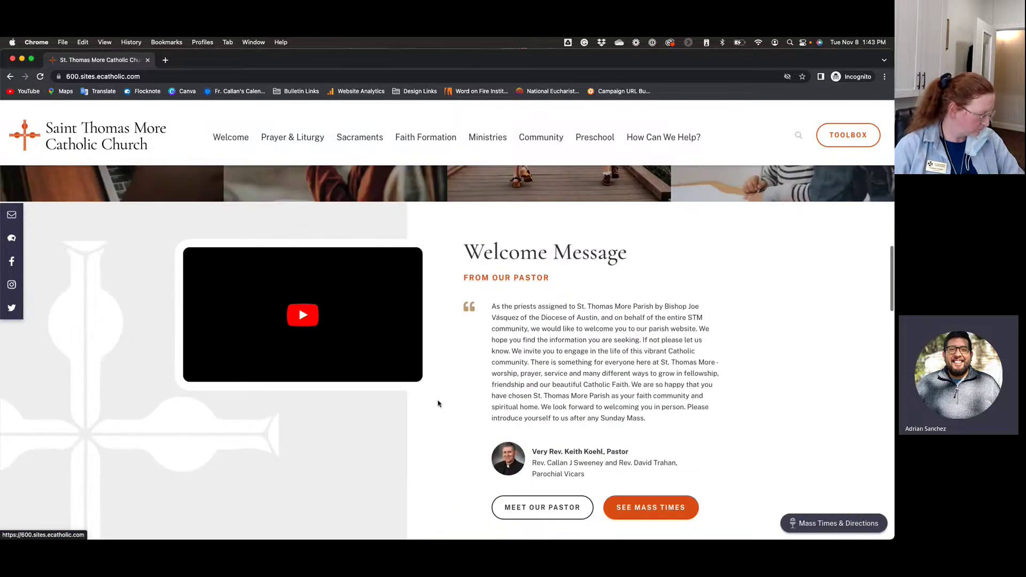
# Bring up the logged-in website window briefly and return to the beginning of the public homepage.
pyautogui.hotkey('ctrl', 'Up')
pyautogui.click(321, 90)
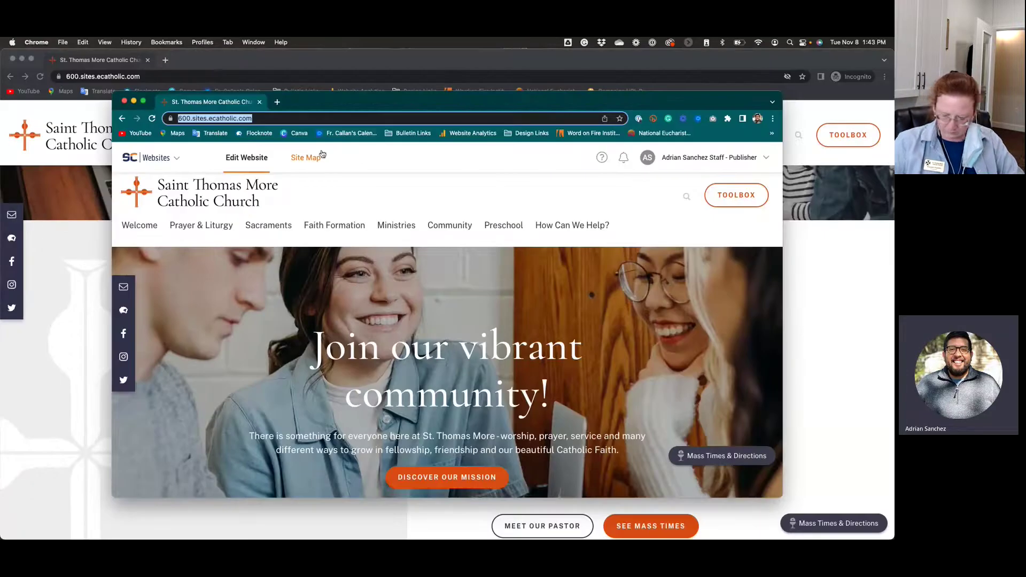
pyautogui.click(516, 64)
pyautogui.scroll(15, 516, 304)
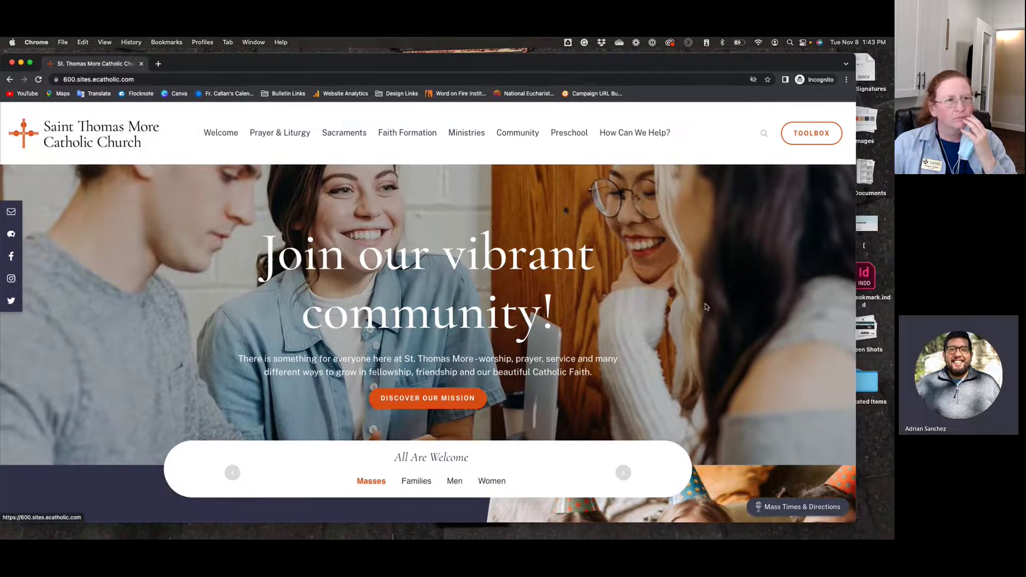
# Open the site map editor in the logged-in website window and examine the page structure, choosing to stay when asked about exiting.
pyautogui.hotkey('ctrl', 'Up')
pyautogui.click(463, 169)
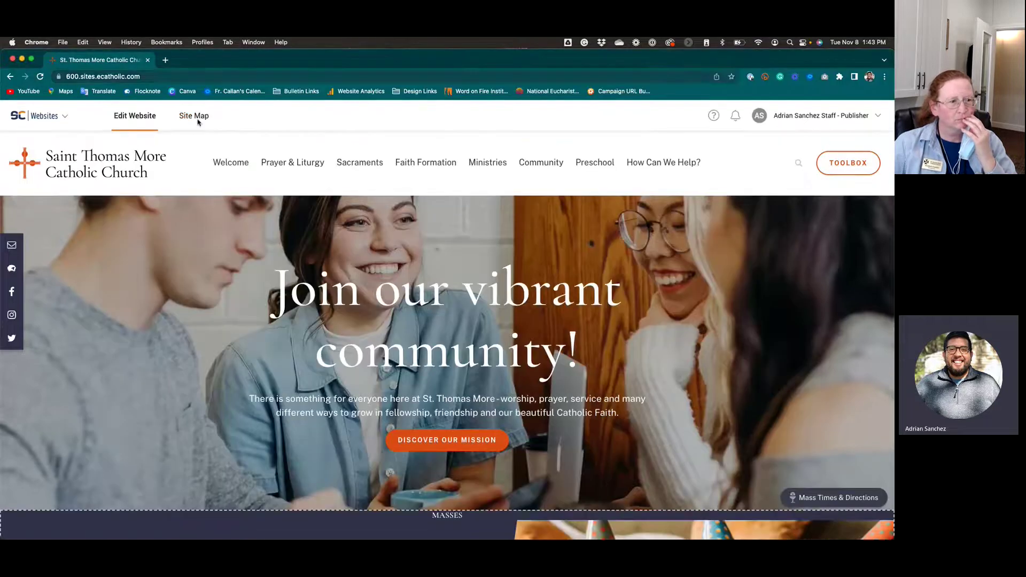
pyautogui.click(198, 117)
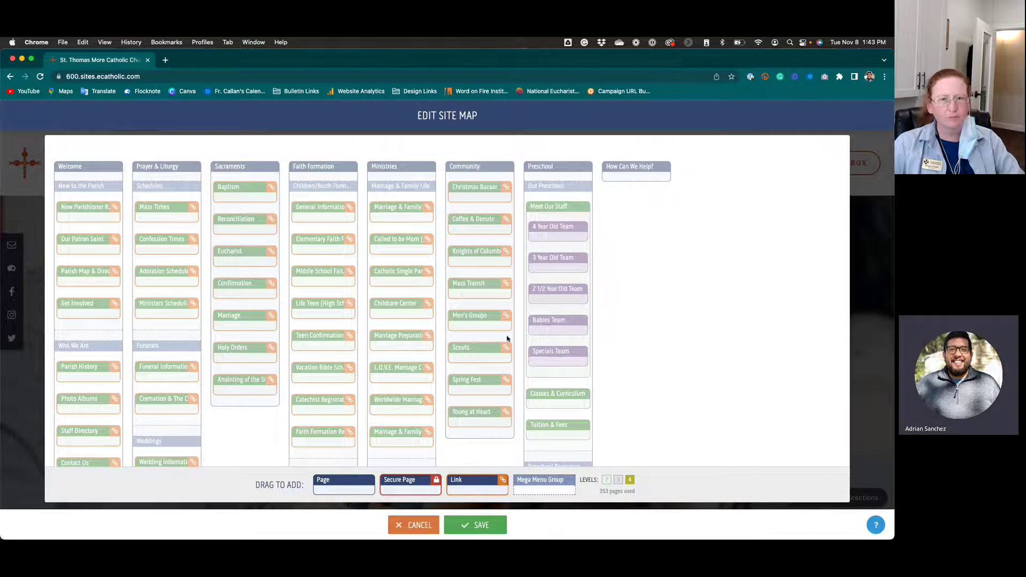
pyautogui.click(416, 528)
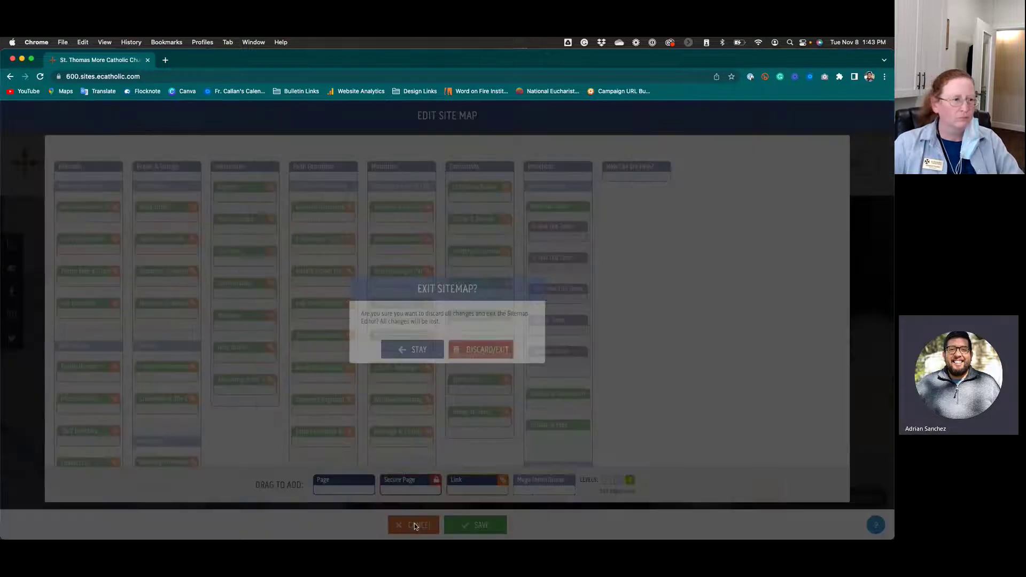
pyautogui.click(428, 351)
pyautogui.scroll(-10, 620, 318)
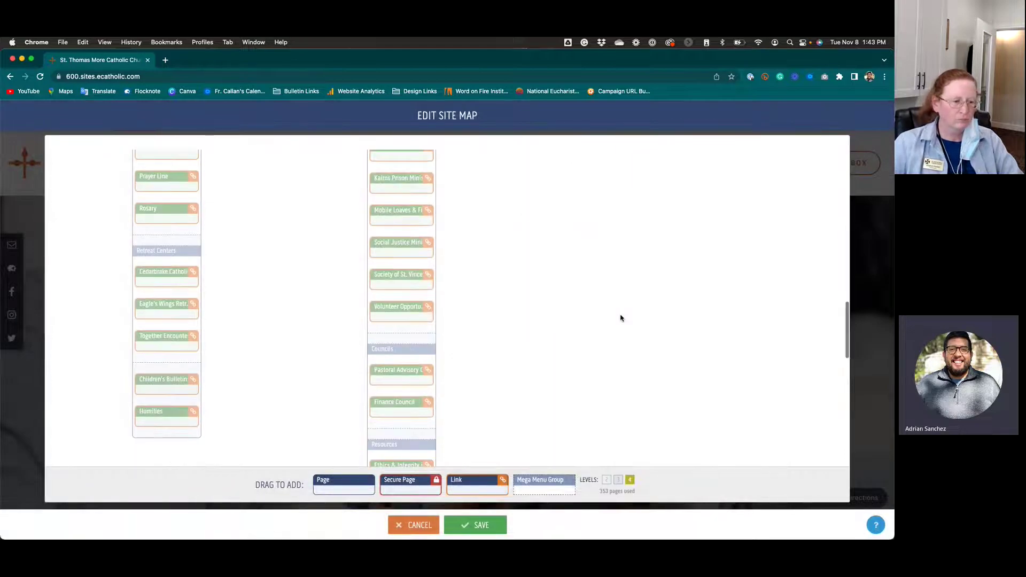
pyautogui.scroll(10, 620, 318)
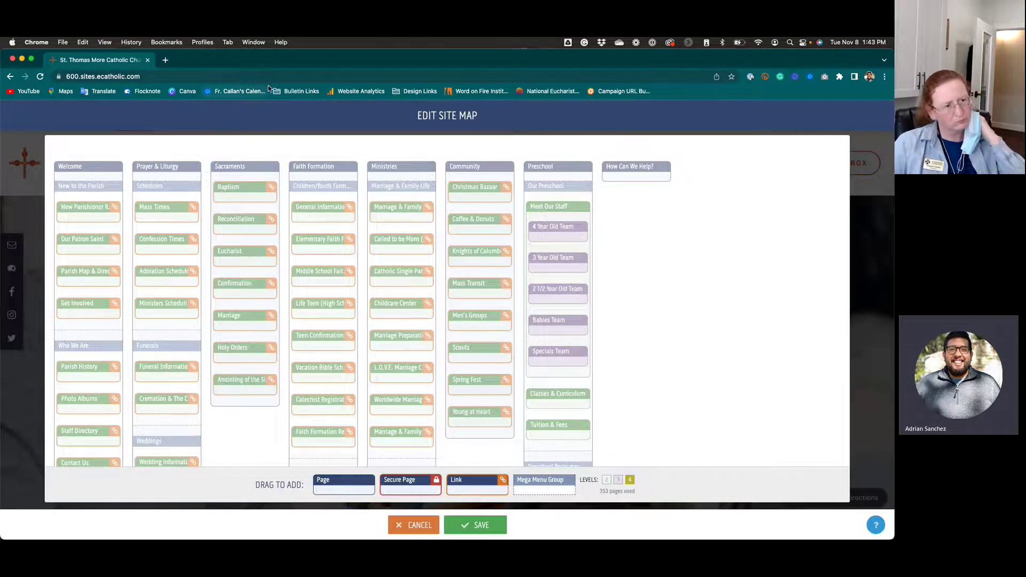
# Compare the site map with the public homepage and exit the site map editor, discarding all changes.
pyautogui.hotkey('ctrl', 'Up')
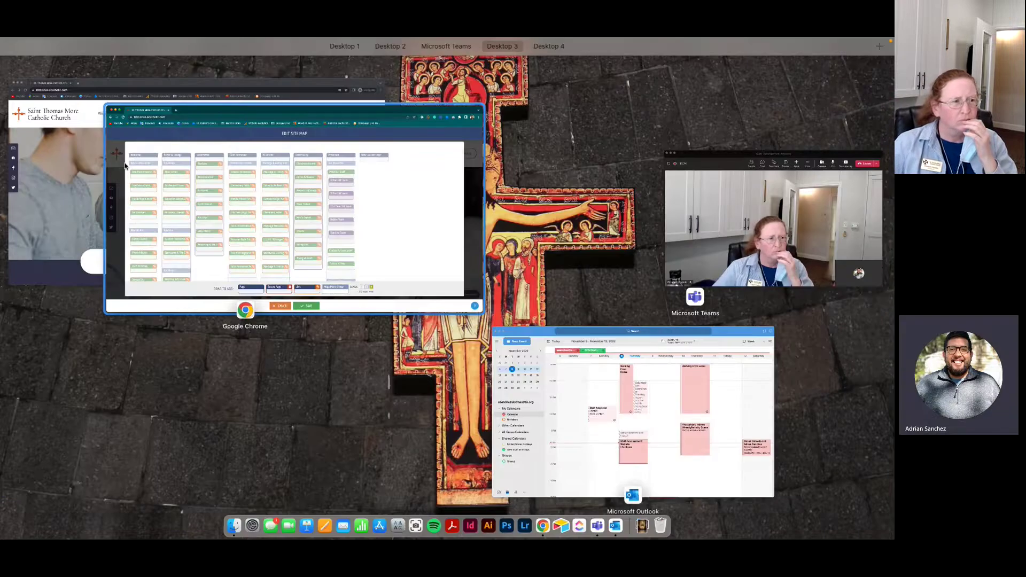
pyautogui.click(222, 88)
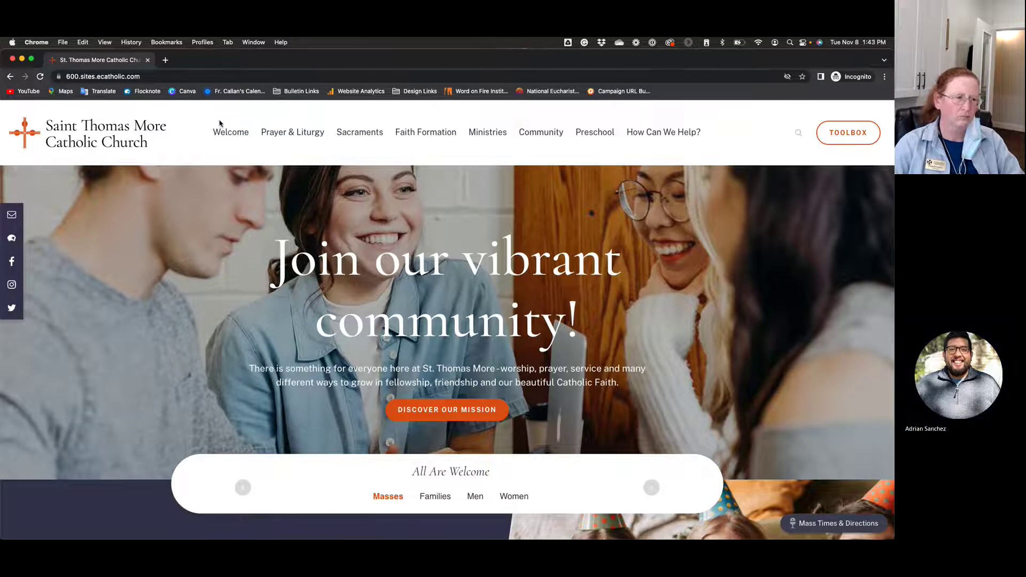
pyautogui.hotkey('ctrl', 'Up')
pyautogui.click(733, 83)
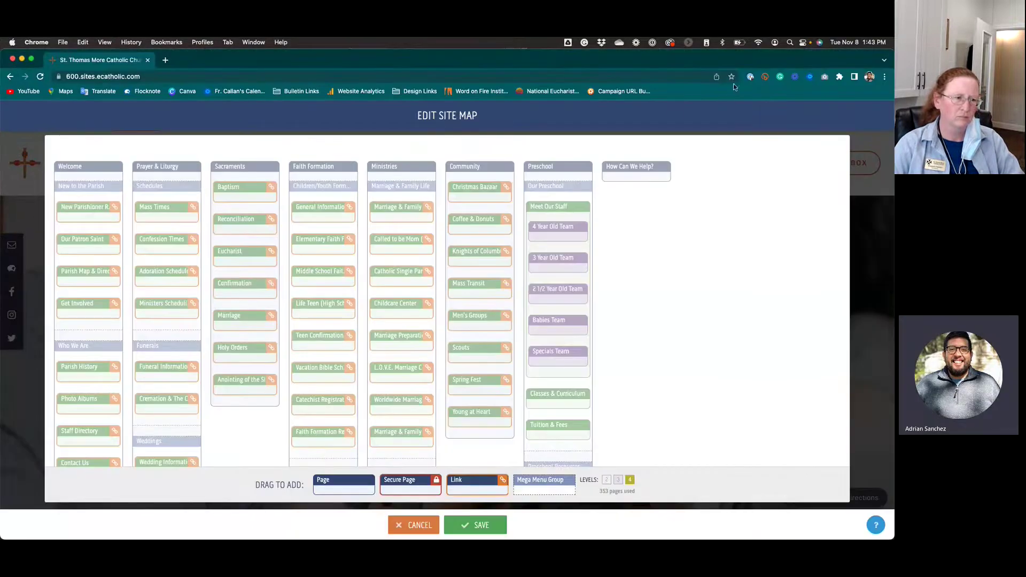
pyautogui.click(422, 523)
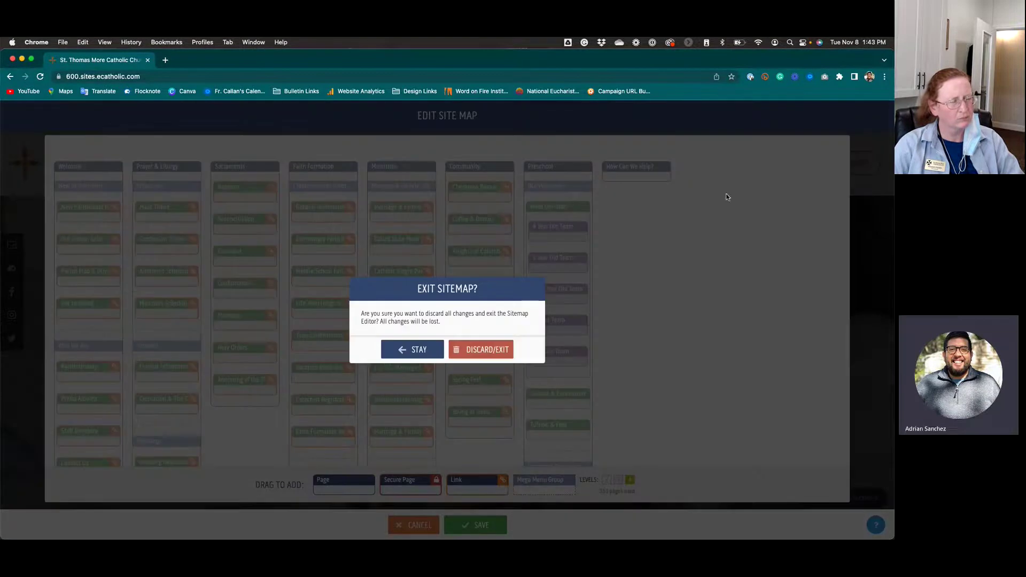
pyautogui.click(479, 350)
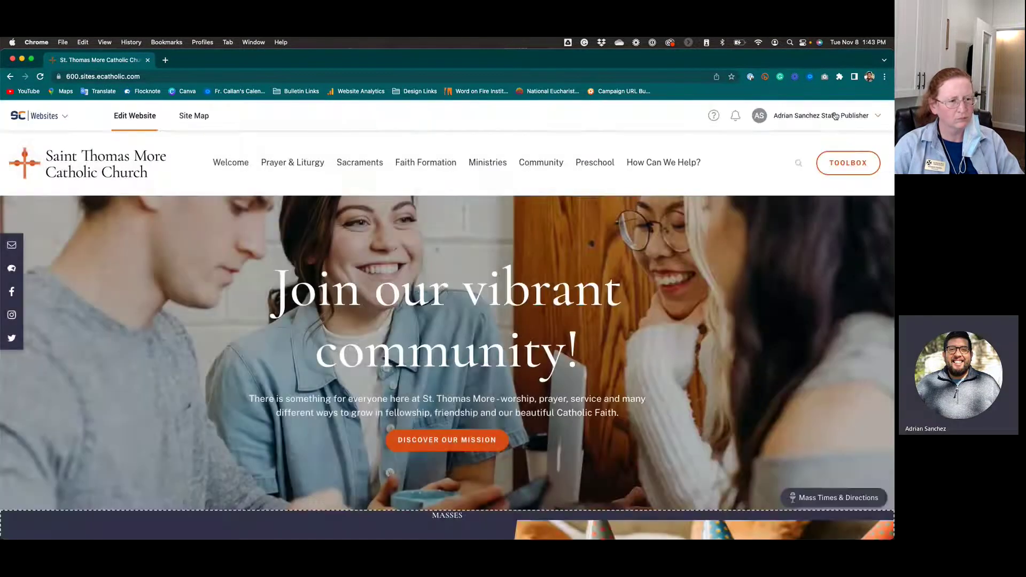
# Log out of the publisher account and log back in with the admin account's saved username and password.
pyautogui.click(835, 116)
pyautogui.click(770, 159)
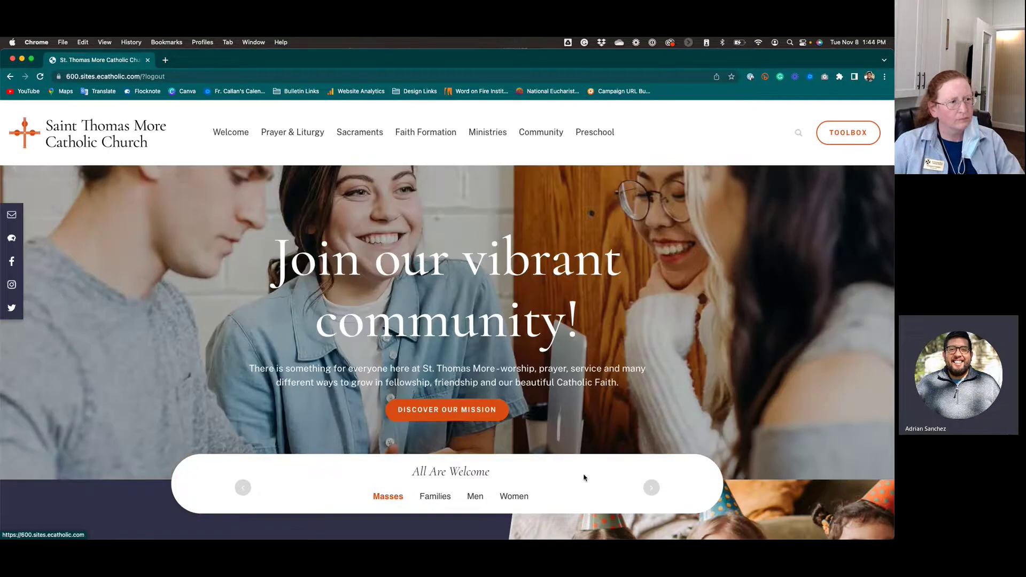
pyautogui.scroll(-10, 583, 473)
pyautogui.scroll(-10, 584, 474)
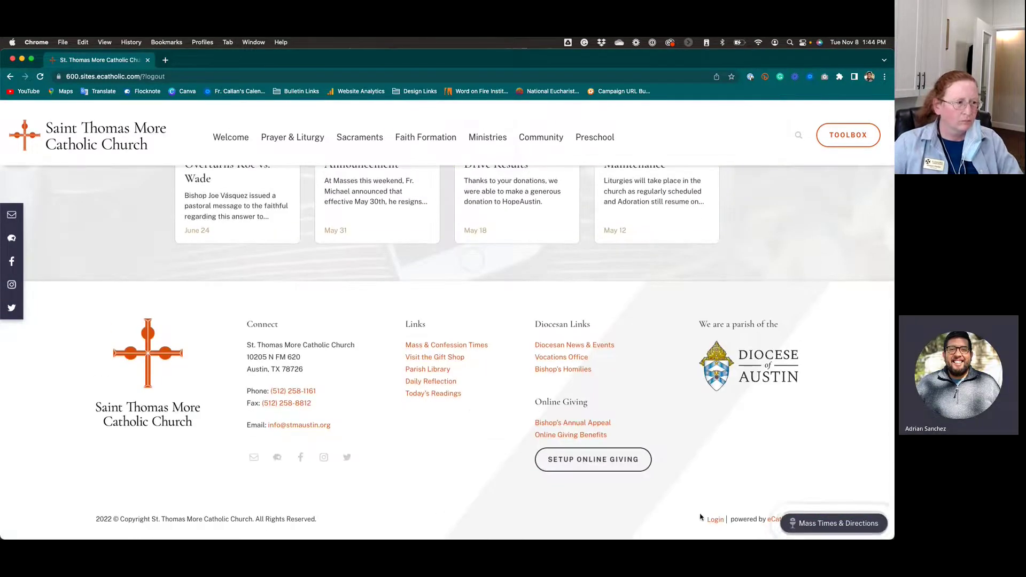
pyautogui.click(711, 519)
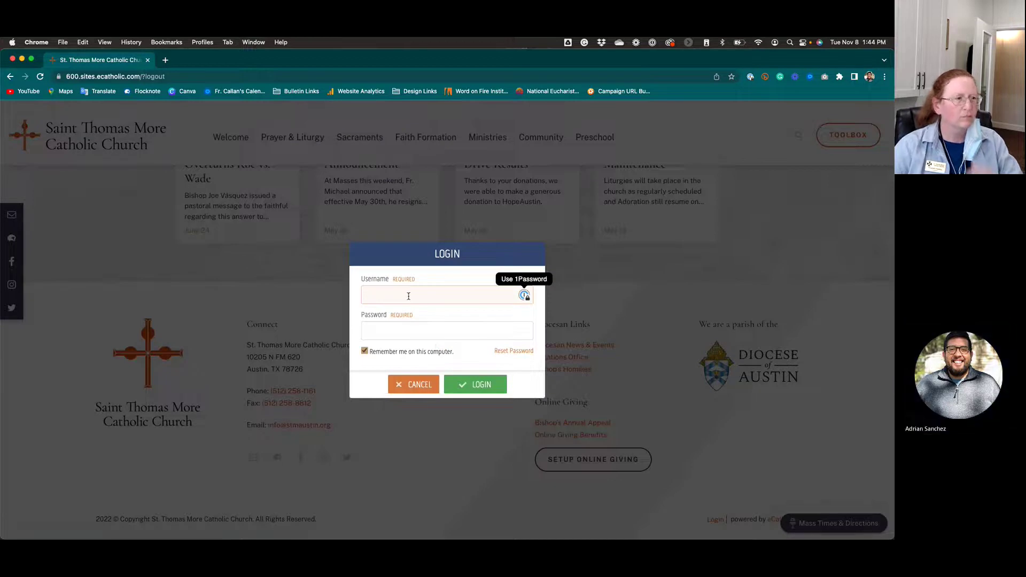
pyautogui.click(523, 296)
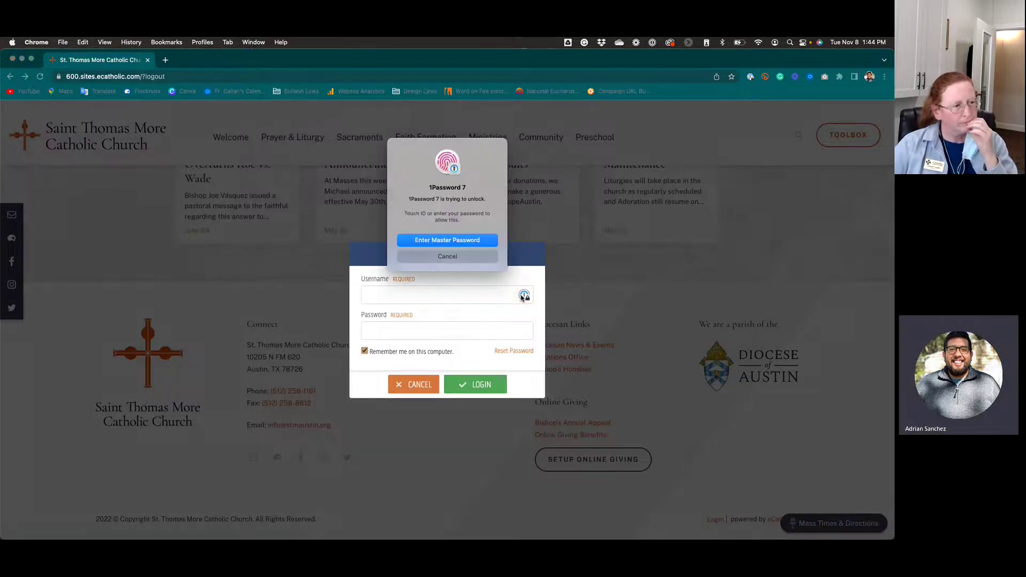
pyautogui.click(422, 314)
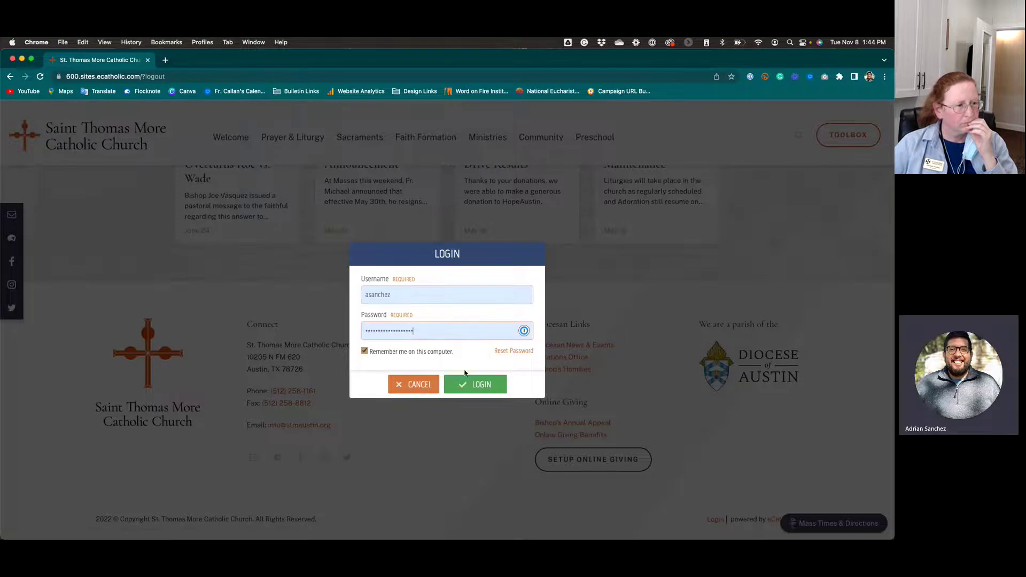
pyautogui.click(476, 390)
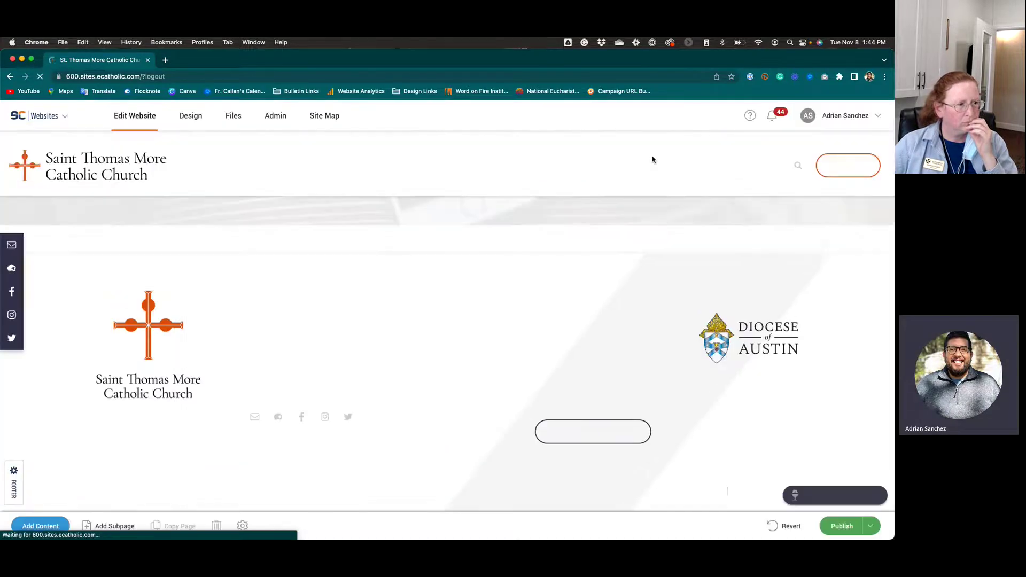
# Open the Sections Template page from the site map and look over its sections.
pyautogui.click(325, 116)
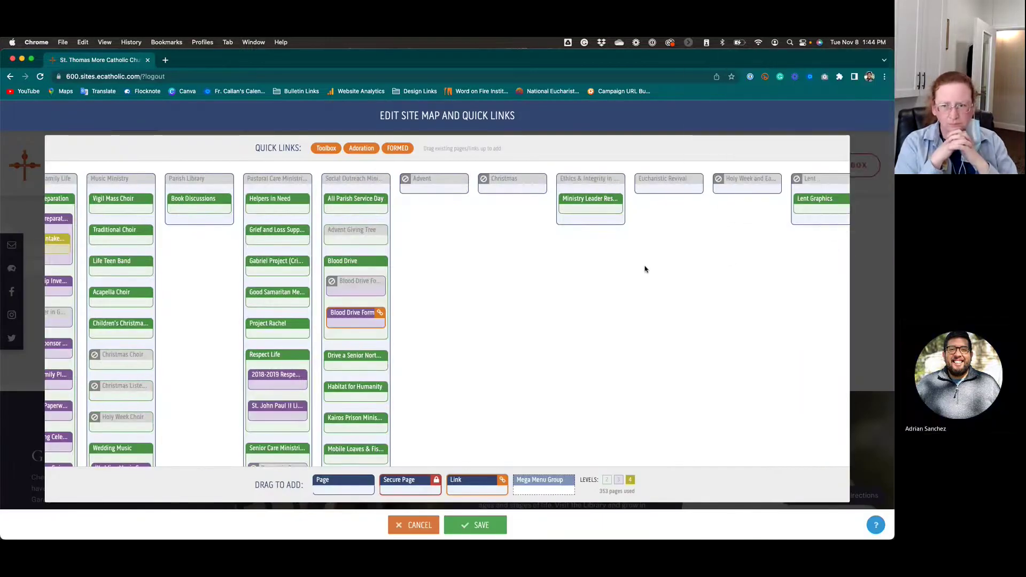
pyautogui.hscroll(10, 641, 267)
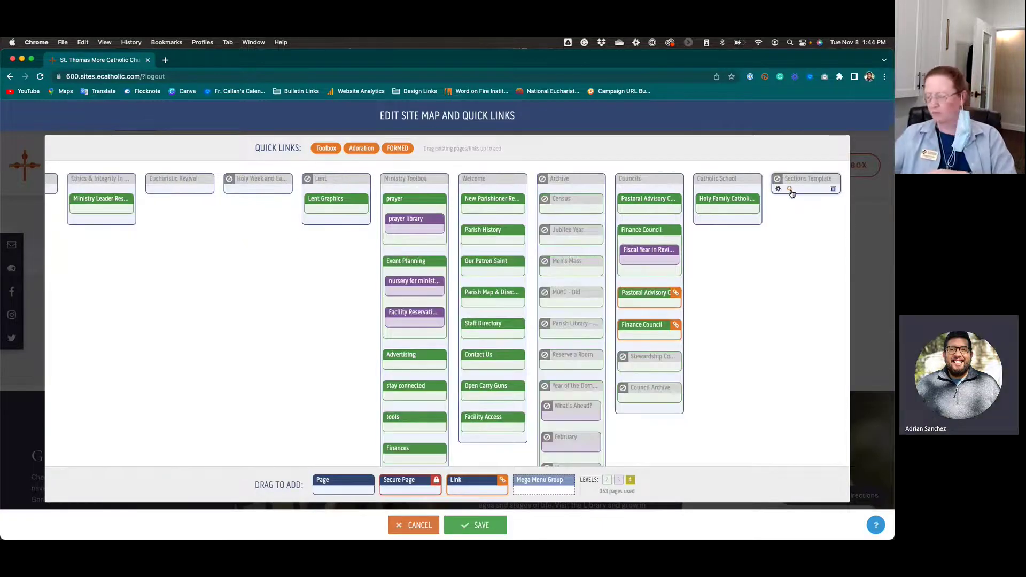
pyautogui.click(791, 192)
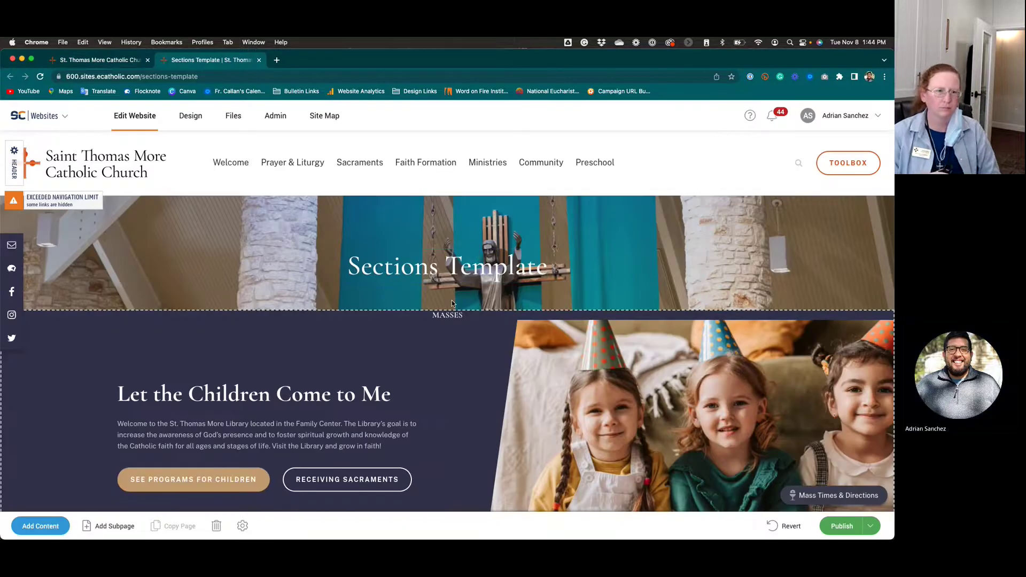
pyautogui.scroll(-8, 451, 299)
pyautogui.scroll(-4, 452, 301)
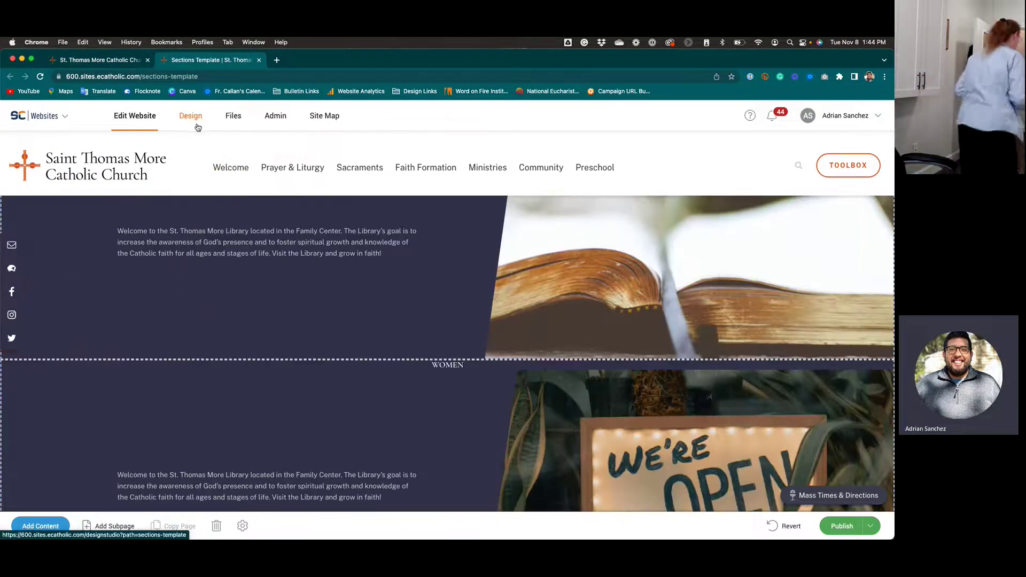
# View the Sections Template page in the Design Studio and examine the Becoming Catholic timeline through Receiving the Sacrament.
pyautogui.click(193, 120)
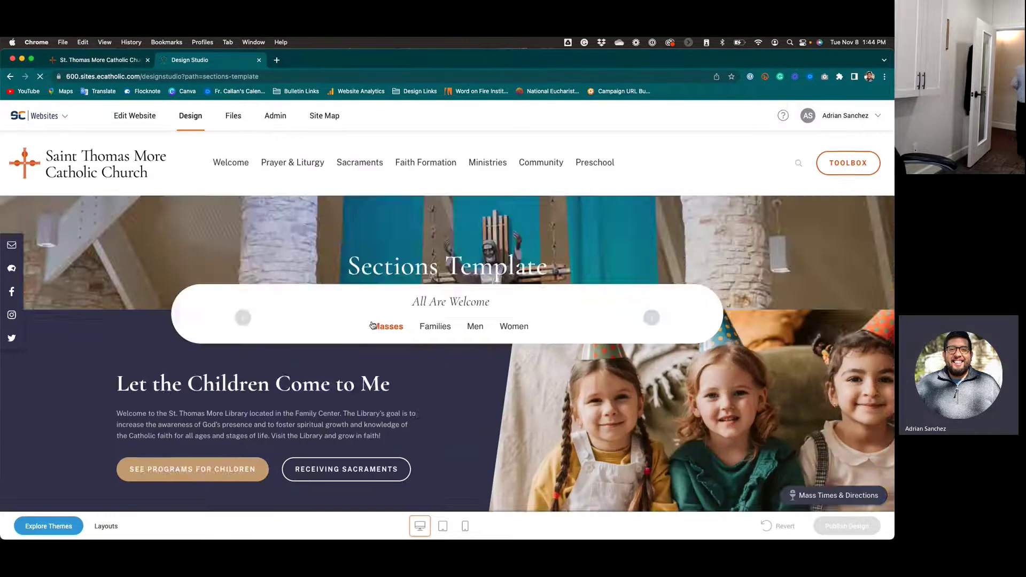
pyautogui.scroll(-10, 372, 325)
pyautogui.scroll(-12, 374, 321)
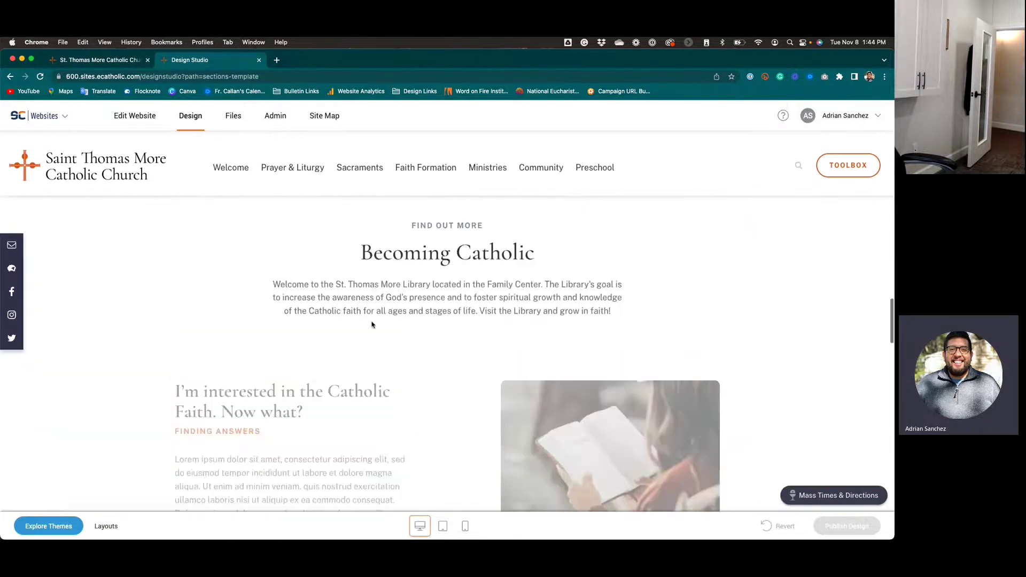
pyautogui.scroll(-5, 378, 313)
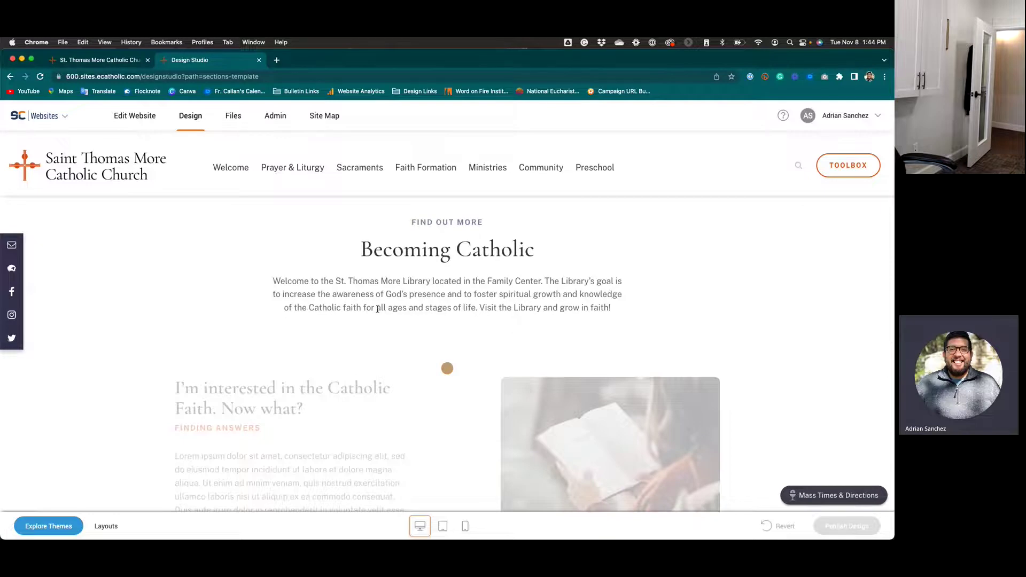
pyautogui.scroll(-4, 469, 340)
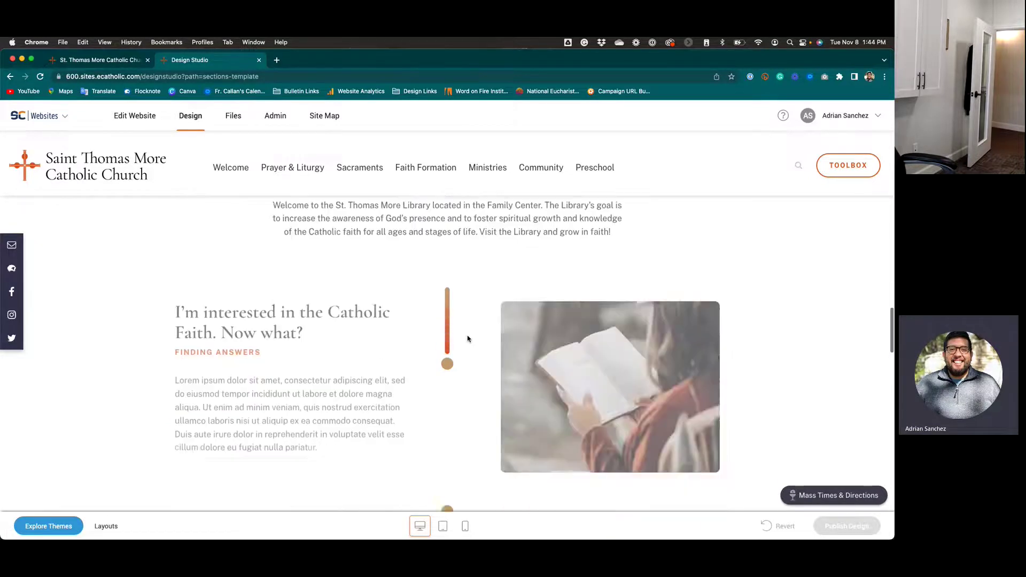
pyautogui.scroll(-3, 467, 338)
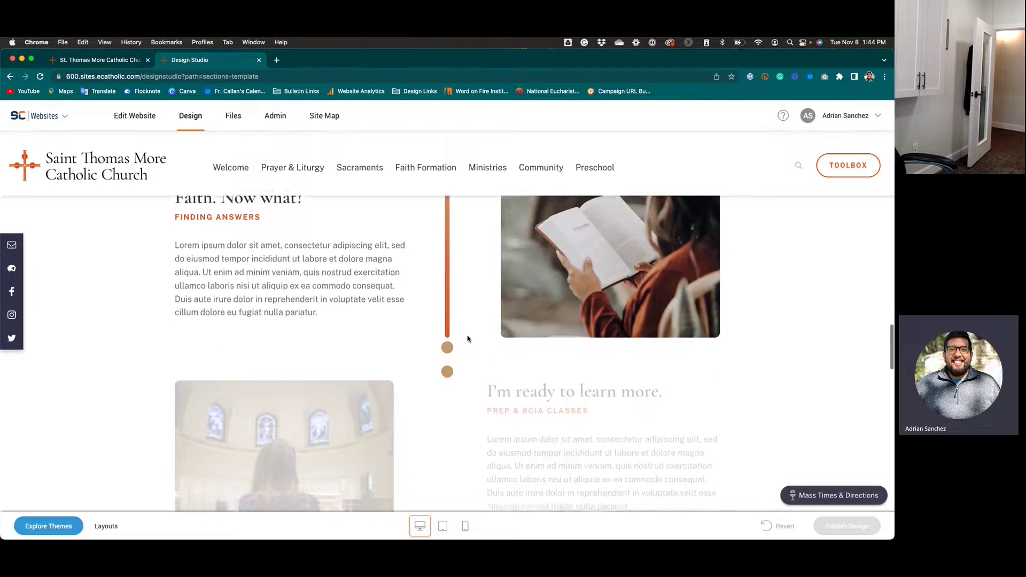
pyautogui.scroll(-4, 468, 339)
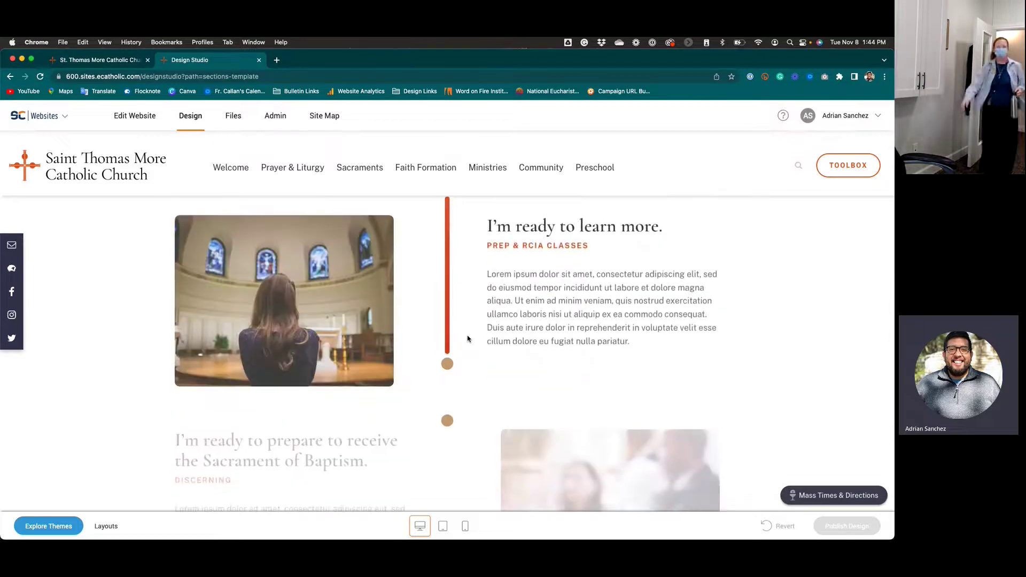
pyautogui.scroll(-2, 467, 338)
pyautogui.scroll(-7, 467, 338)
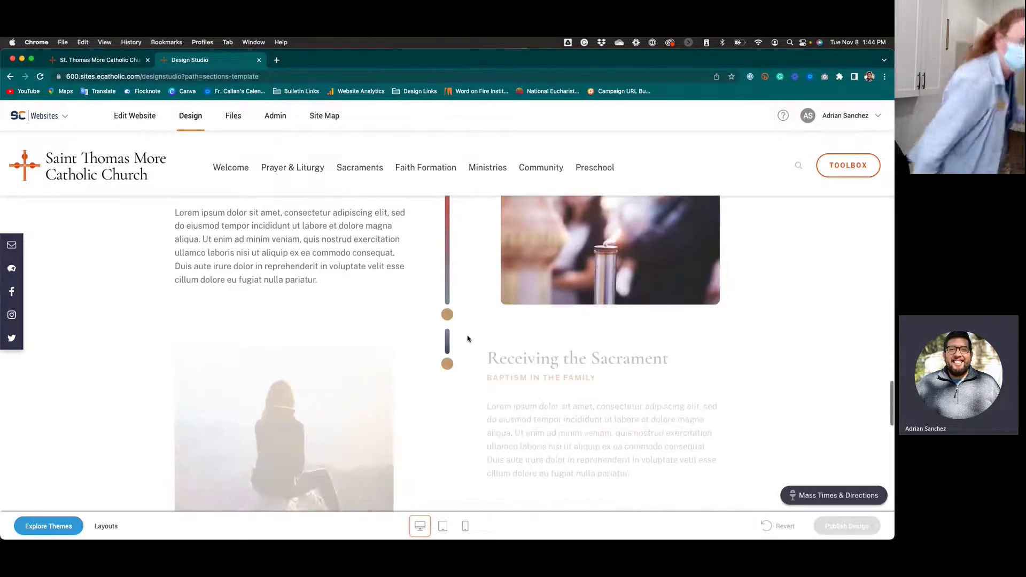
pyautogui.scroll(-3, 467, 338)
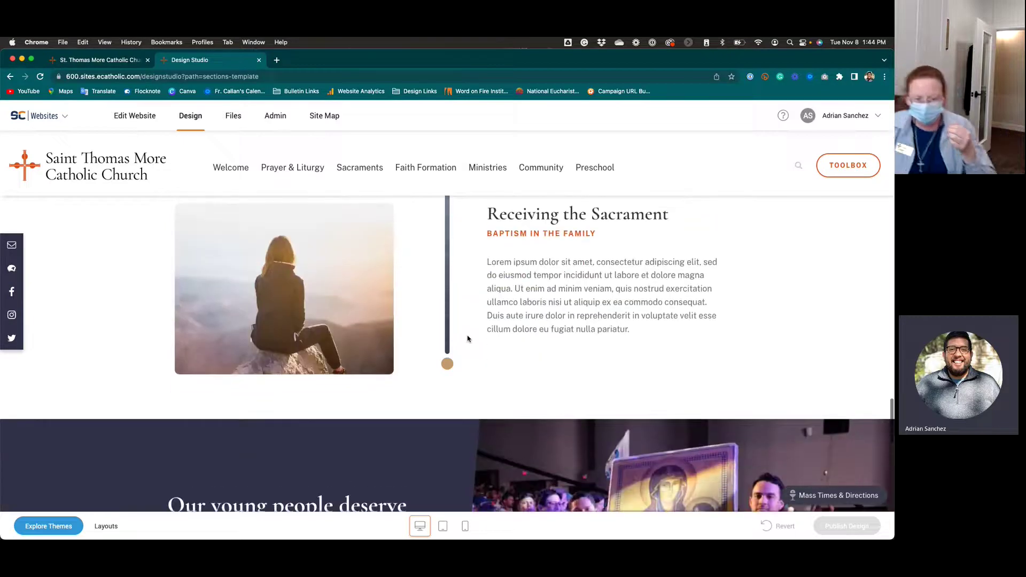
pyautogui.scroll(5, 467, 338)
pyautogui.scroll(12, 468, 338)
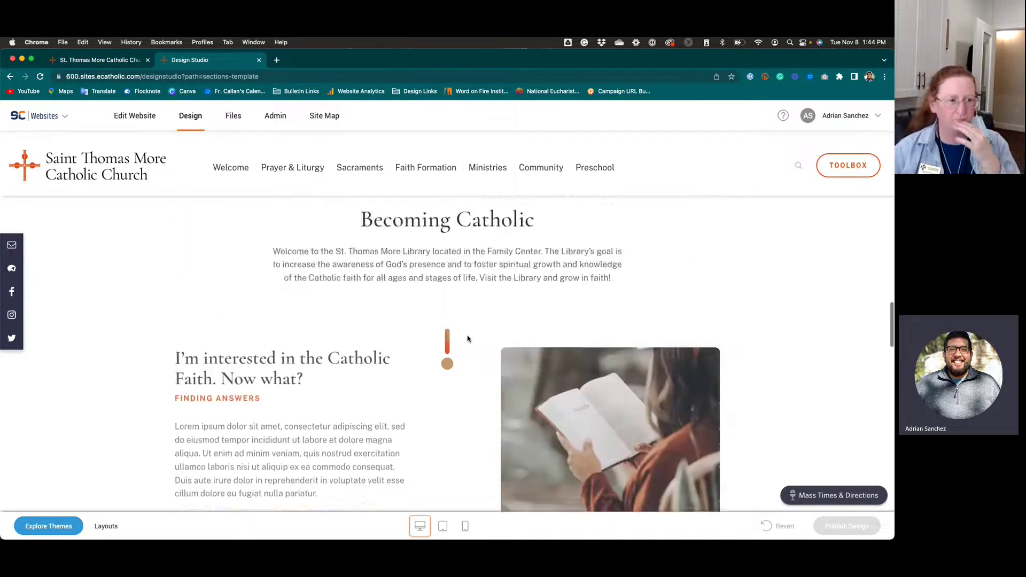
pyautogui.scroll(-5, 467, 338)
pyautogui.scroll(-14, 468, 339)
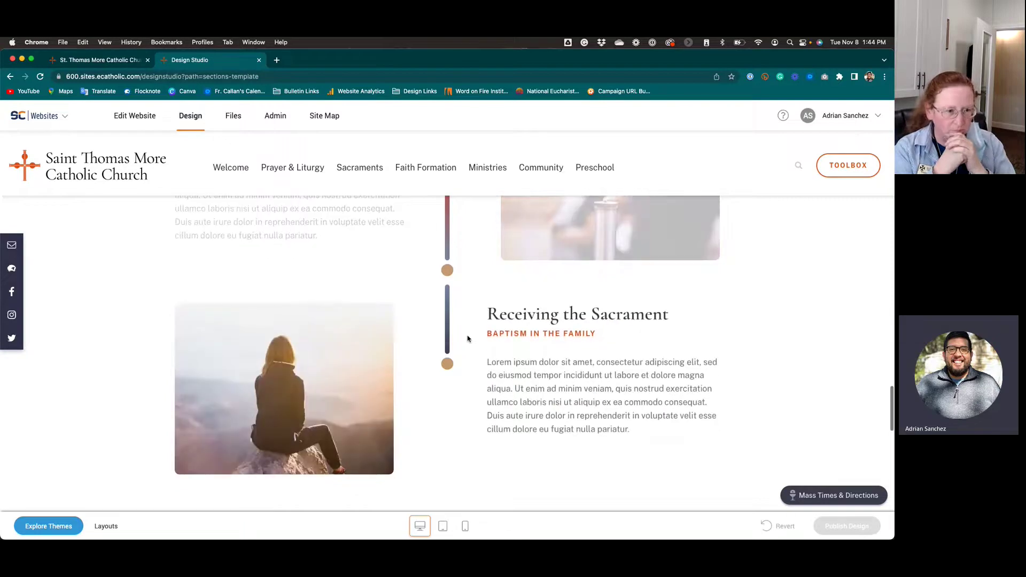
pyautogui.scroll(3, 467, 338)
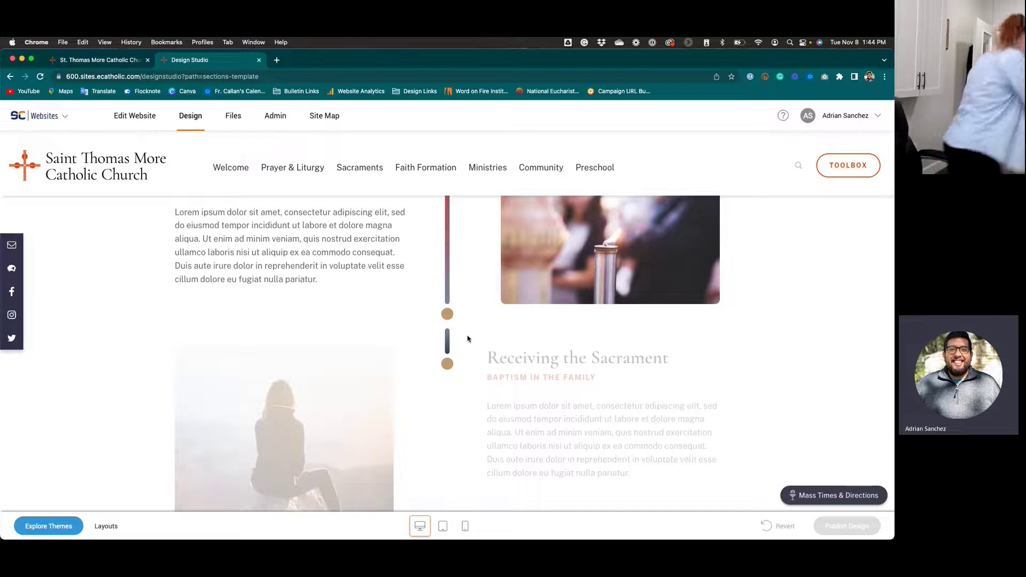
# Preview the Becoming Catholic timeline in the phone layout and return to the desktop layout.
pyautogui.click(467, 524)
pyautogui.scroll(6, 470, 340)
pyautogui.scroll(-3, 474, 342)
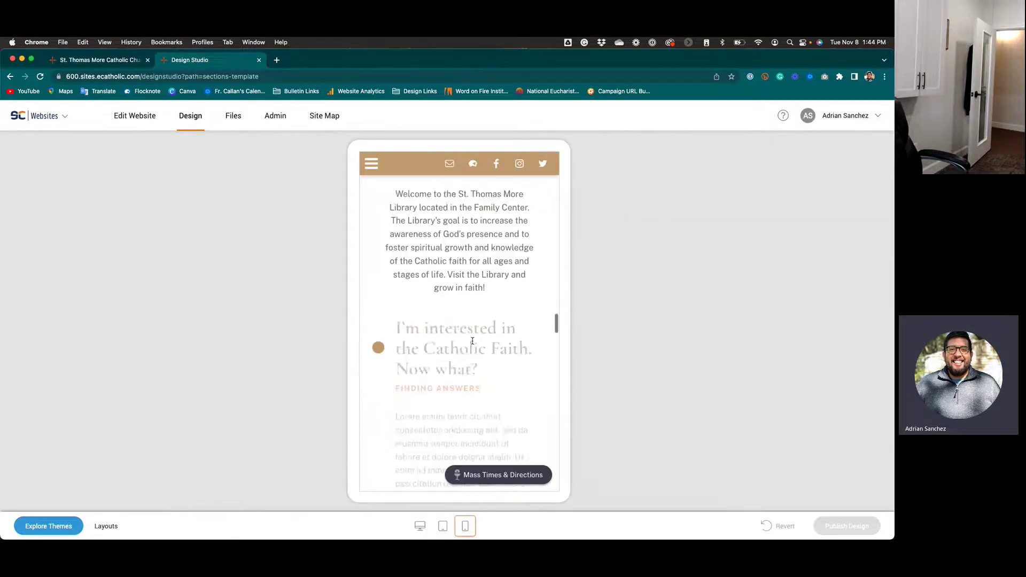
pyautogui.scroll(-10, 473, 342)
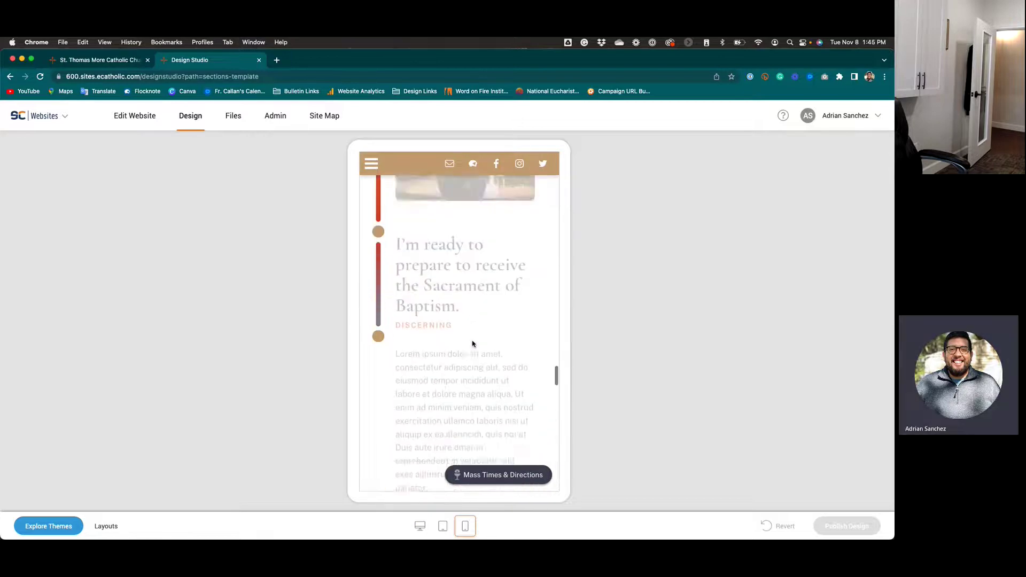
pyautogui.scroll(-10, 473, 343)
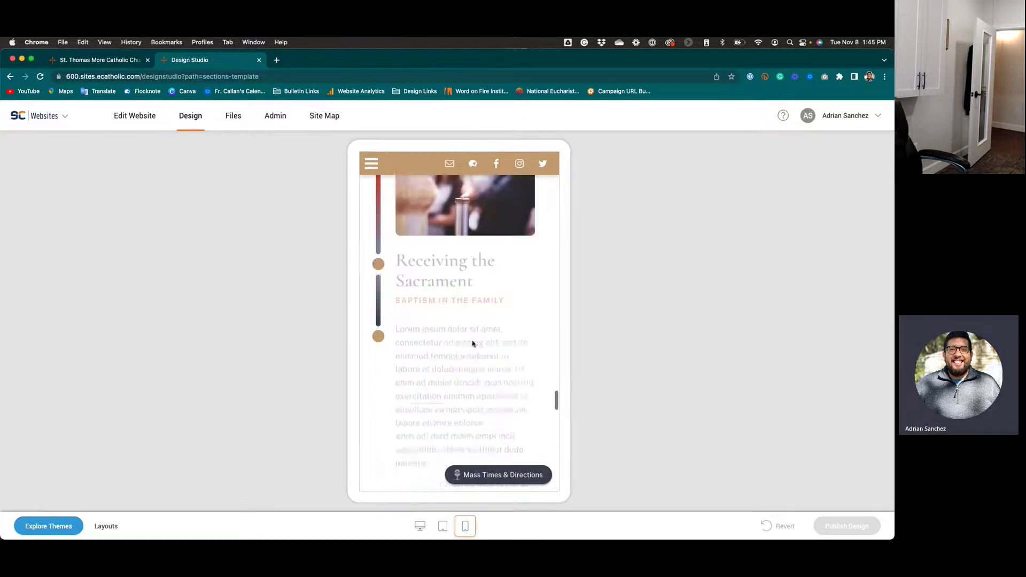
pyautogui.scroll(-4, 472, 343)
pyautogui.scroll(8, 473, 343)
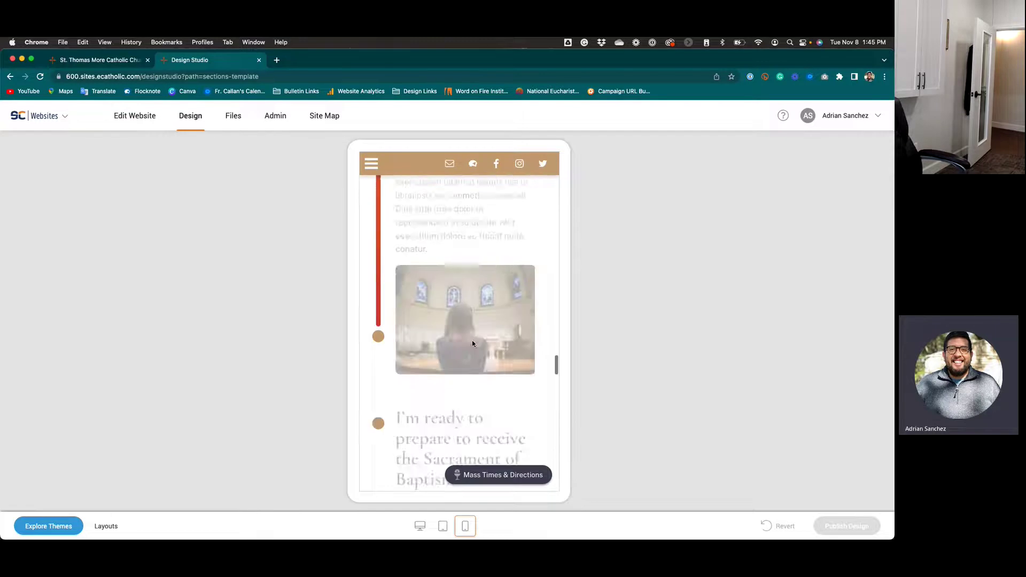
pyautogui.scroll(6, 473, 344)
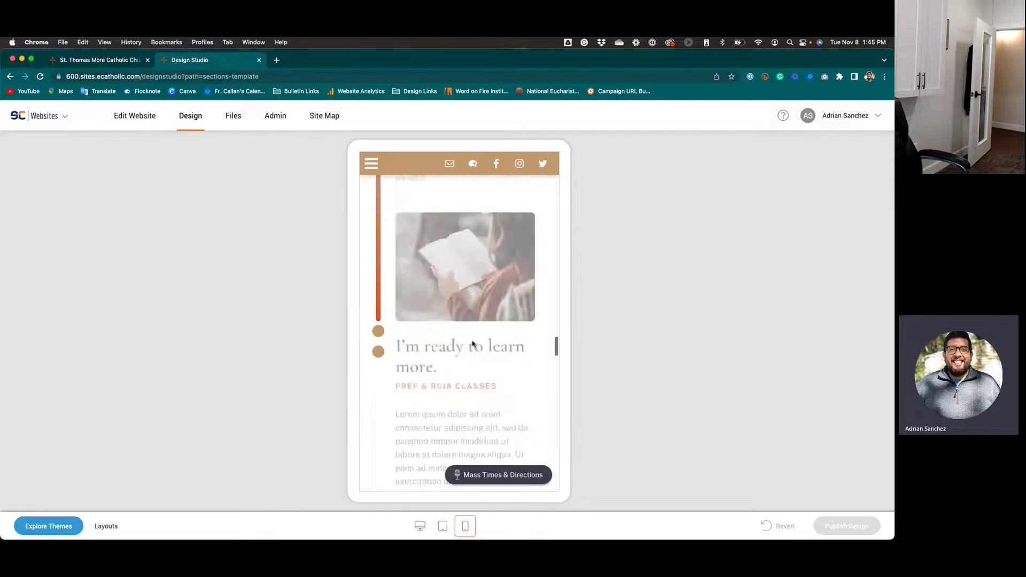
pyautogui.click(420, 527)
# Log out of the admin account and log back in with the publisher account's saved username and password.
pyautogui.click(853, 118)
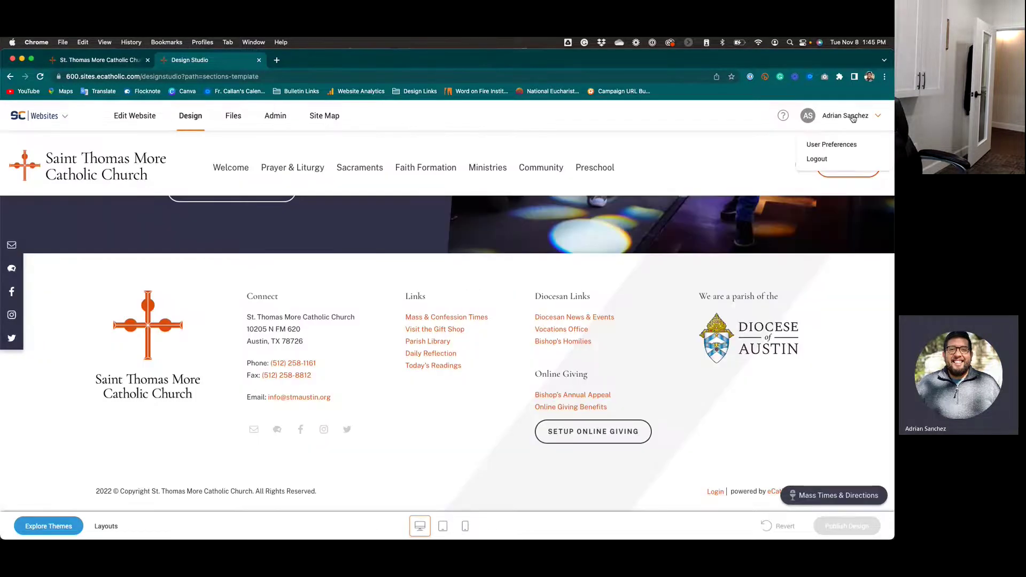
pyautogui.click(826, 161)
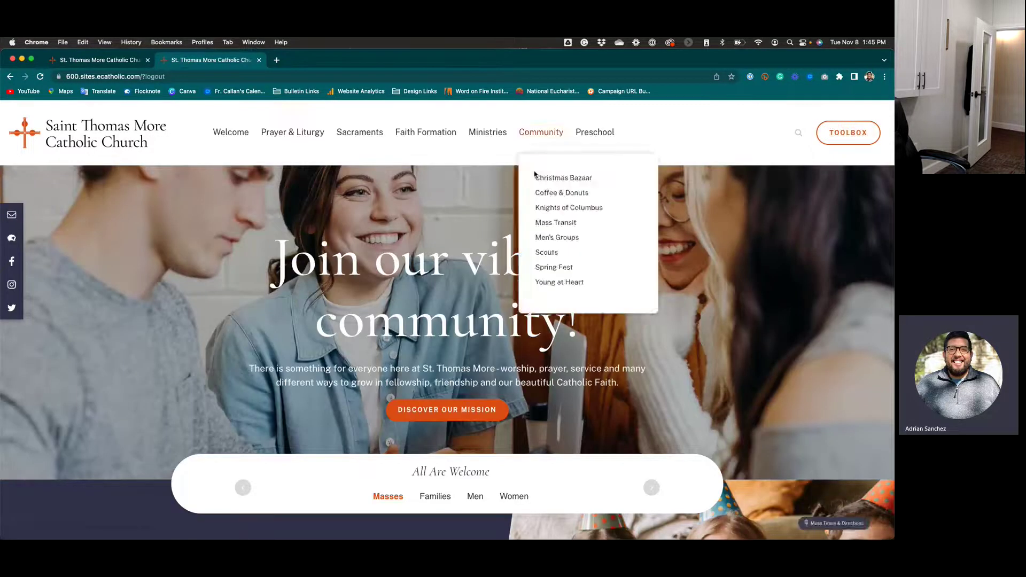
pyautogui.scroll(-5, 574, 342)
pyautogui.scroll(-15, 573, 342)
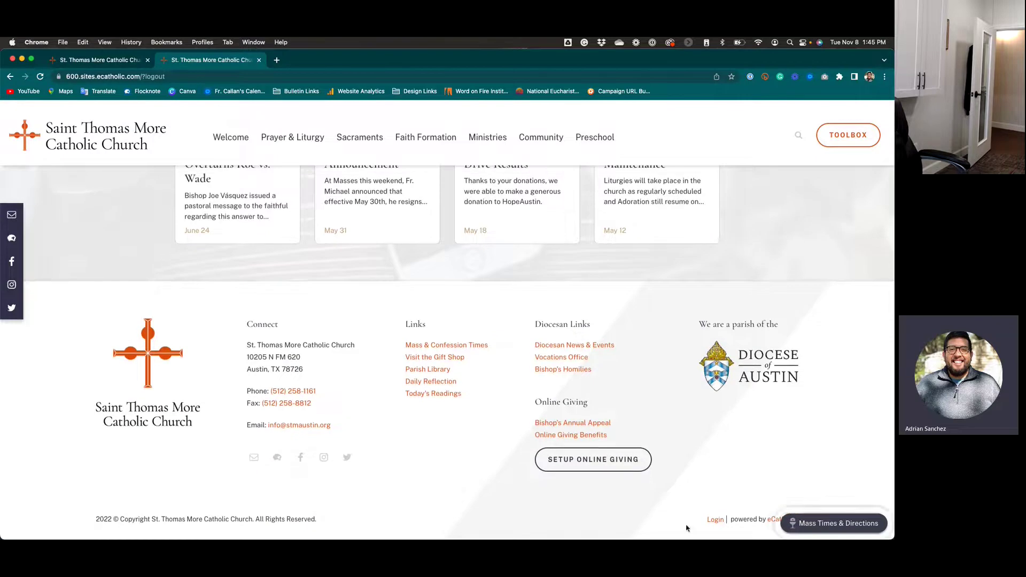
pyautogui.click(715, 519)
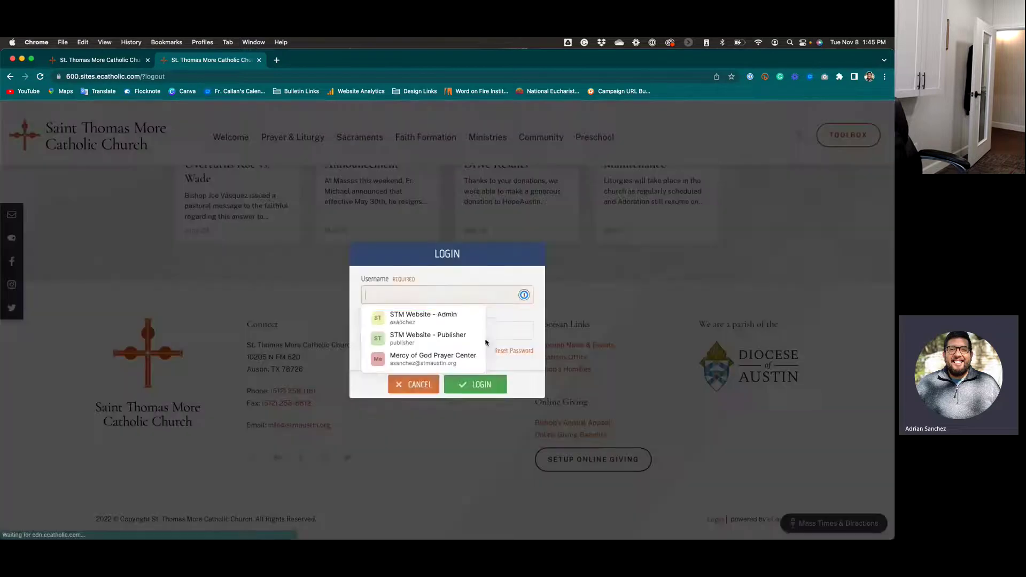
pyautogui.click(438, 315)
pyautogui.click(470, 387)
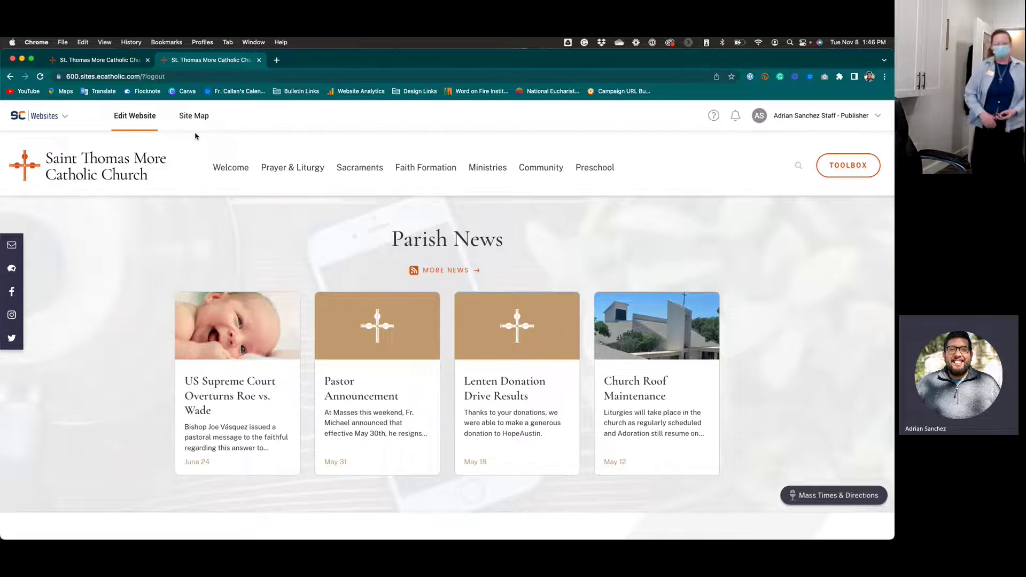
# Look at the Welcome menu's links, return to the beginning of the homepage and open the site map editor.
pyautogui.moveTo(231, 168)
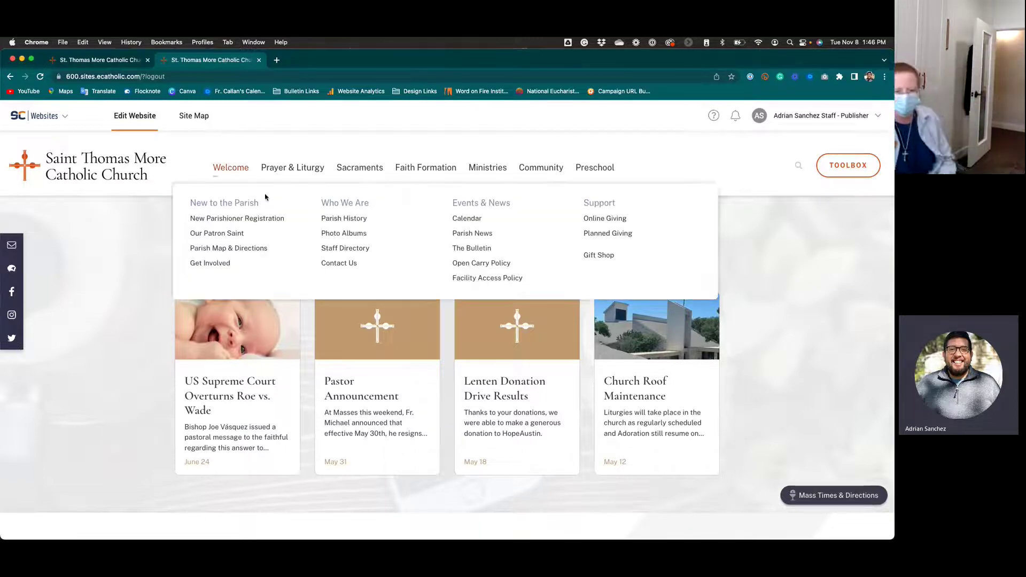
pyautogui.scroll(10, 148, 228)
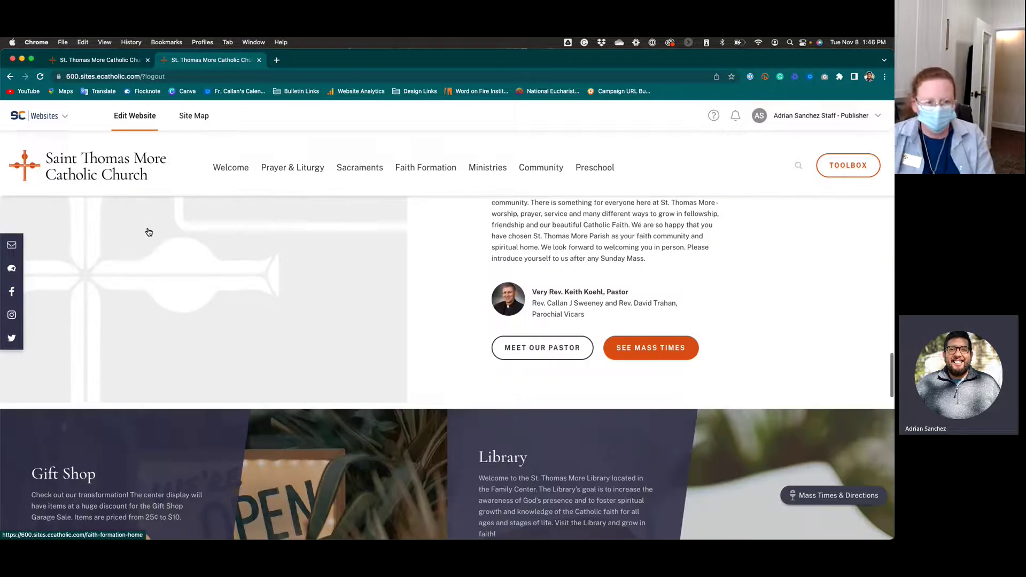
pyautogui.scroll(15, 149, 231)
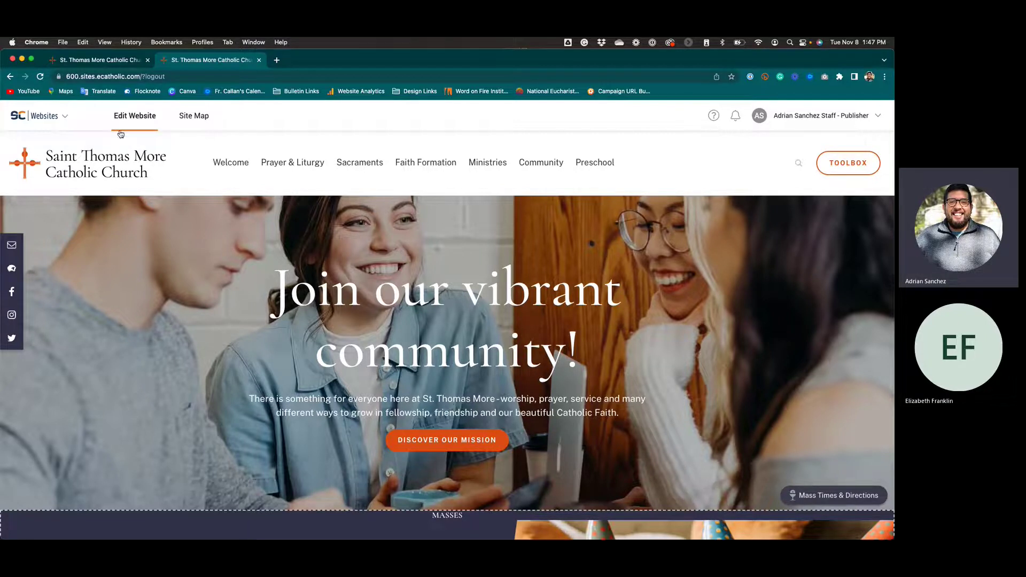
pyautogui.click(210, 119)
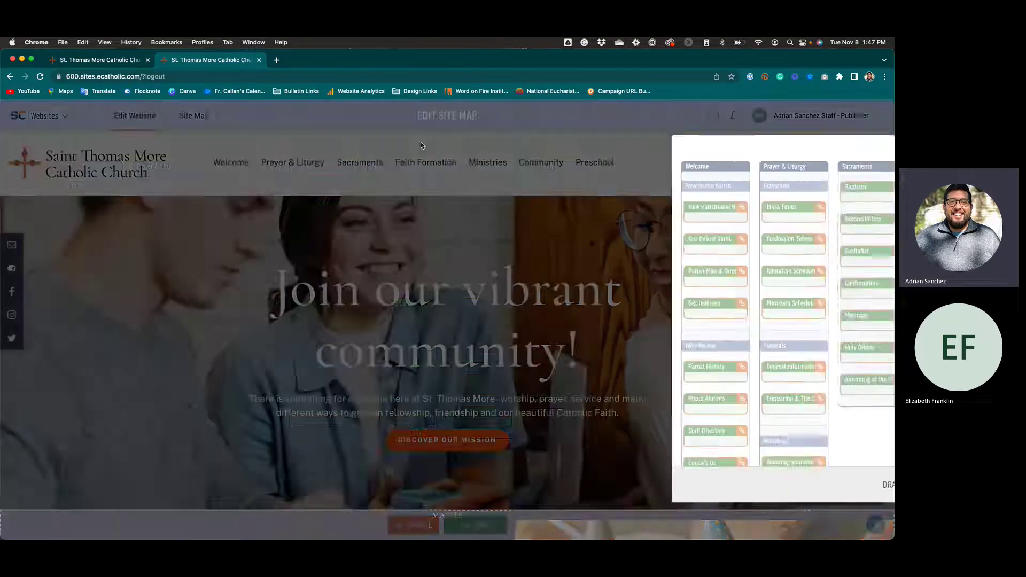
# Find the Communications section in the site map and open its Analytics page for viewing.
pyautogui.scroll(-5, 610, 204)
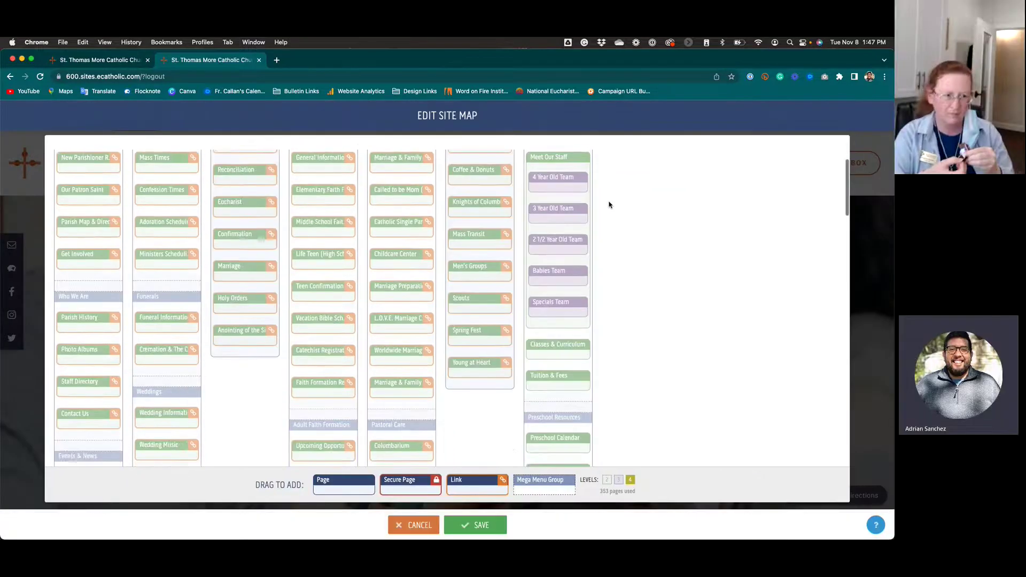
pyautogui.scroll(-10, 431, 254)
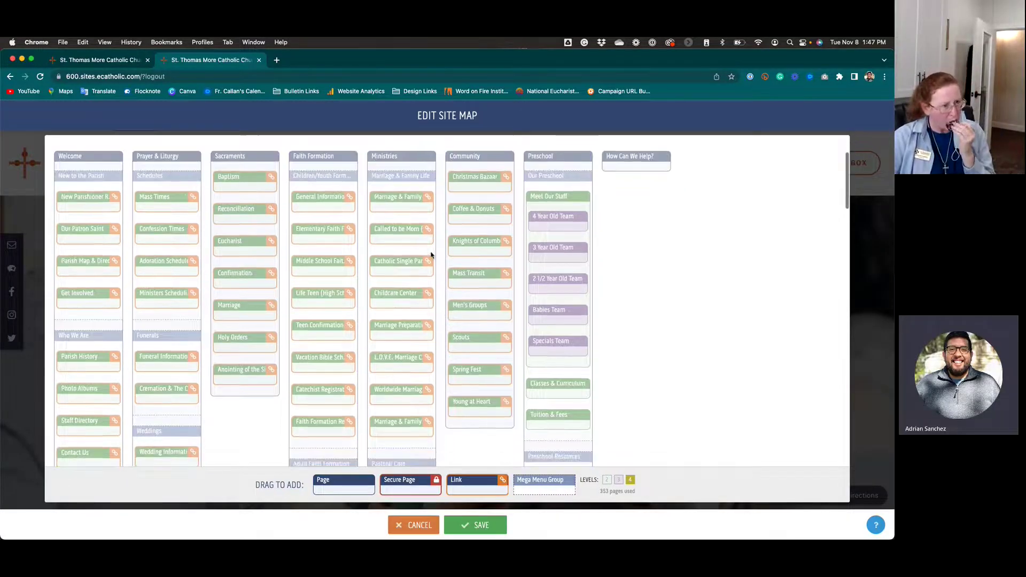
pyautogui.scroll(-5, 431, 255)
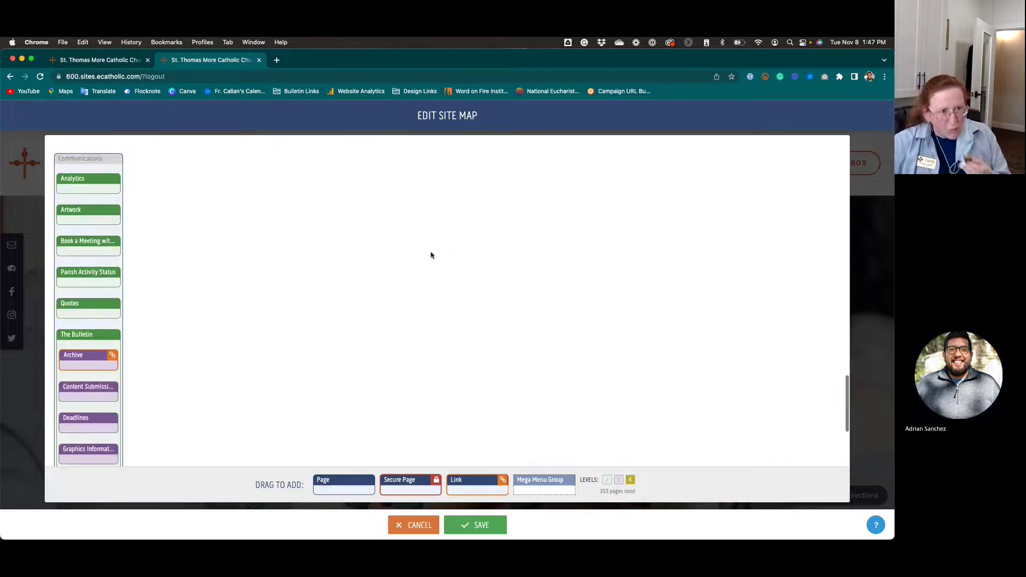
pyautogui.moveTo(65, 241)
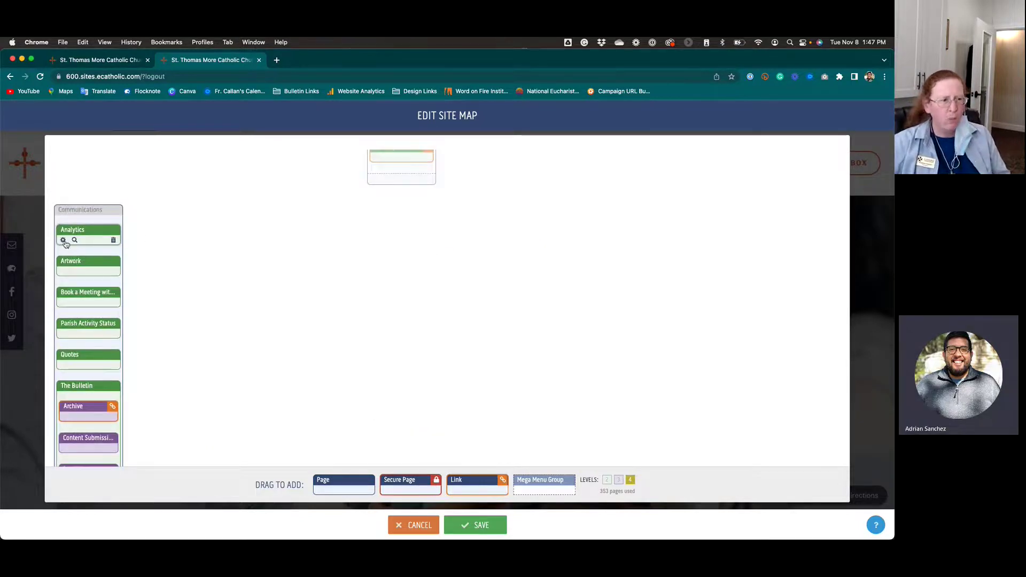
pyautogui.click(75, 240)
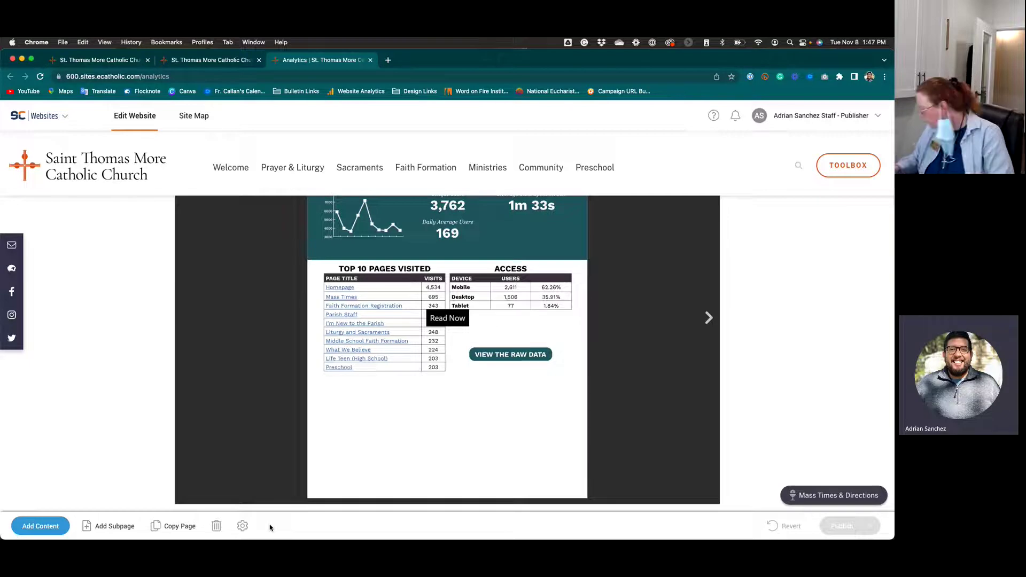
# Return to the site map editor and exit it, discarding any changes.
pyautogui.click(223, 61)
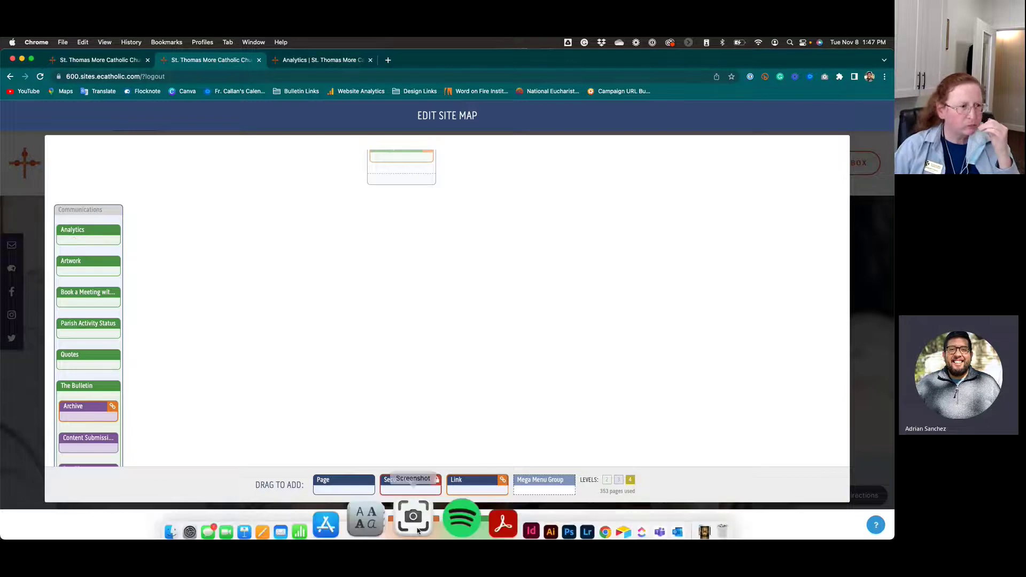
pyautogui.click(419, 530)
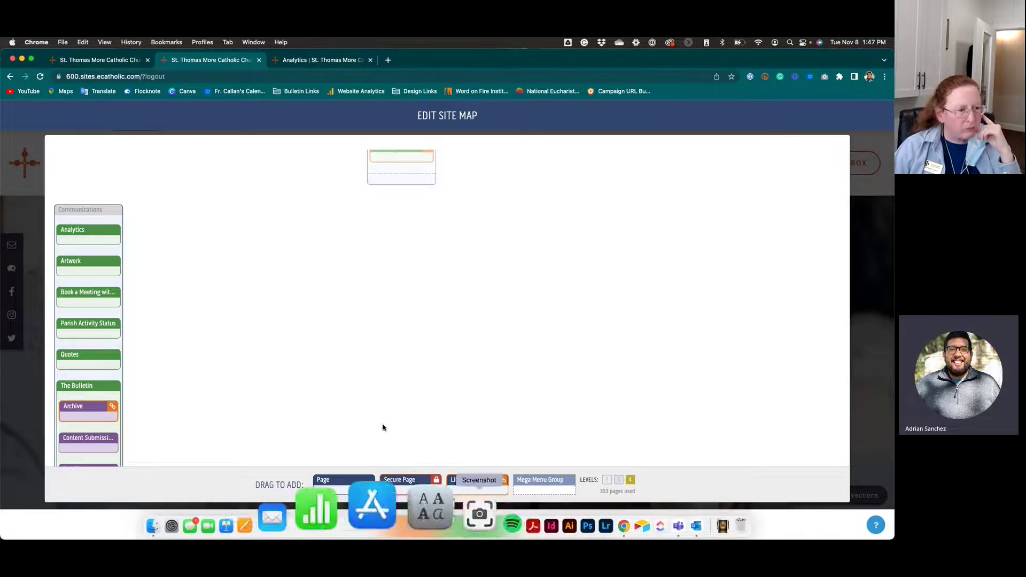
pyautogui.click(412, 524)
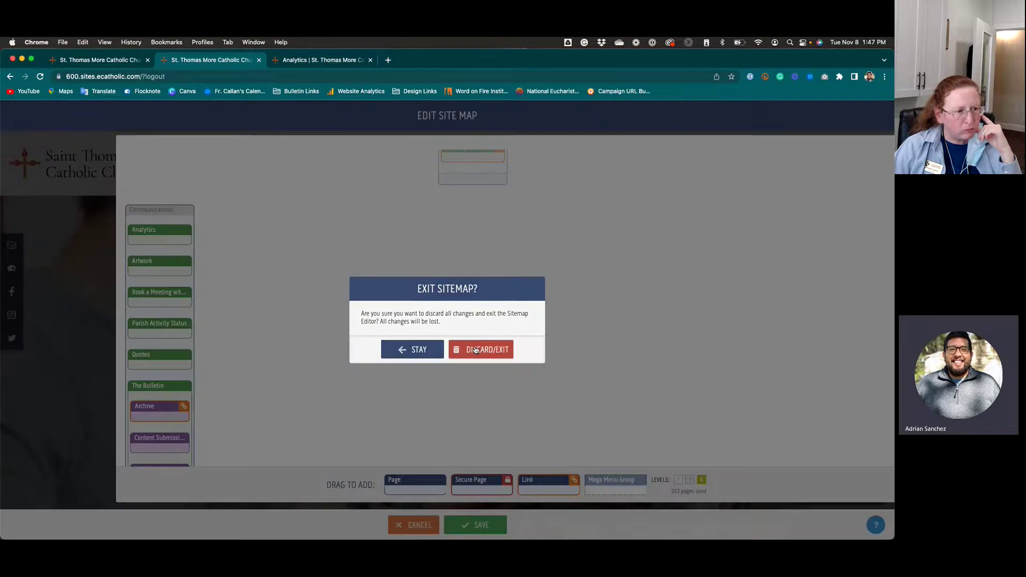
pyautogui.click(475, 350)
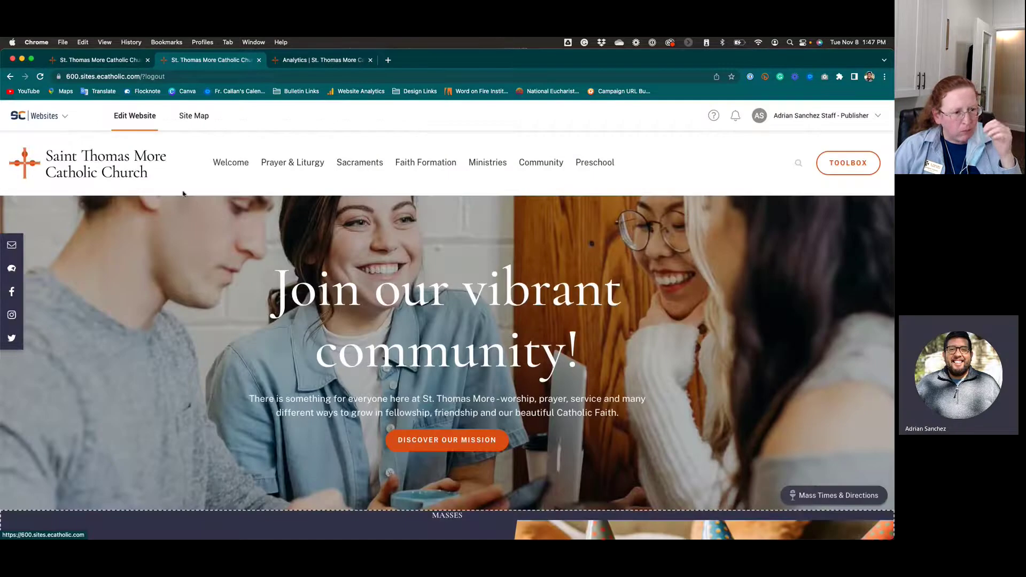
# Look at the list of available eCatholic products, including Payments, and return to the website editing view.
pyautogui.click(54, 117)
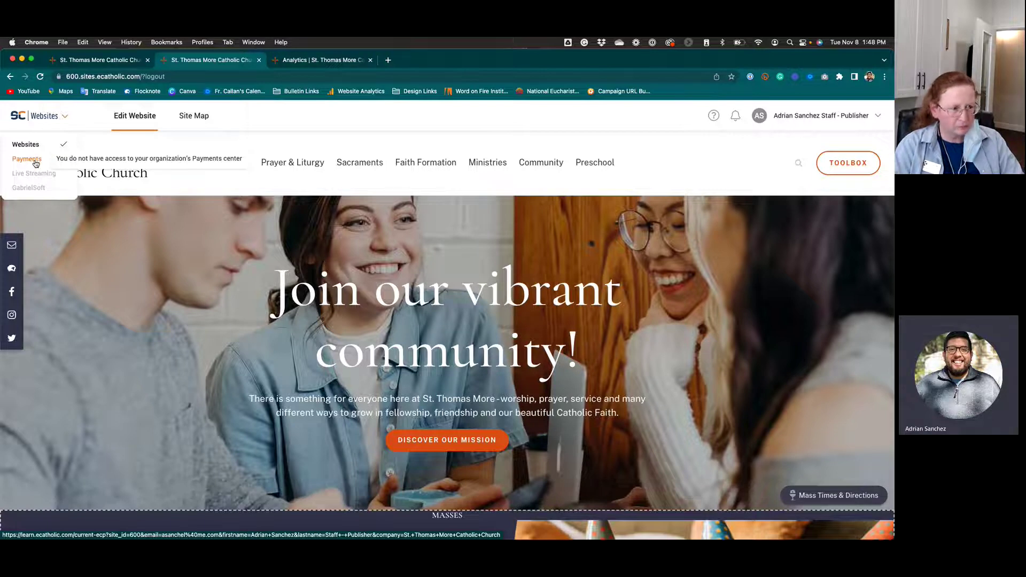
pyautogui.click(50, 124)
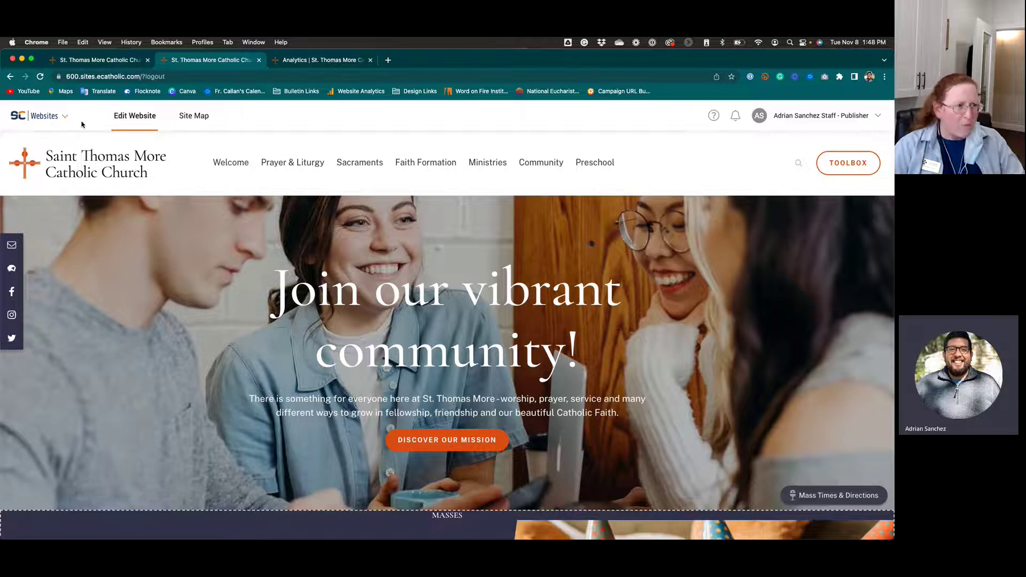
pyautogui.click(136, 122)
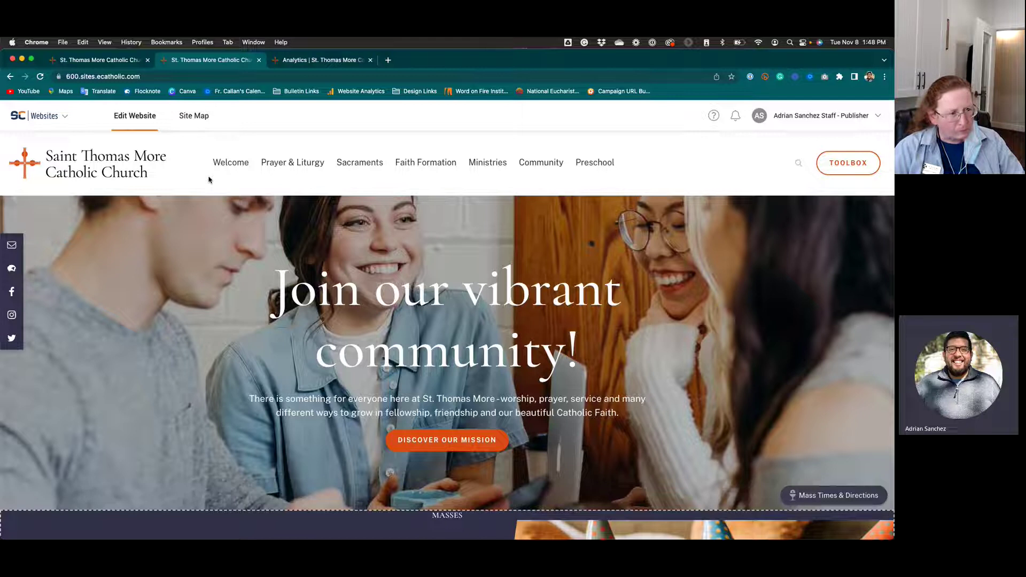
# Reopen the site map editor and locate the Communications section with the pages available for editing.
pyautogui.click(194, 121)
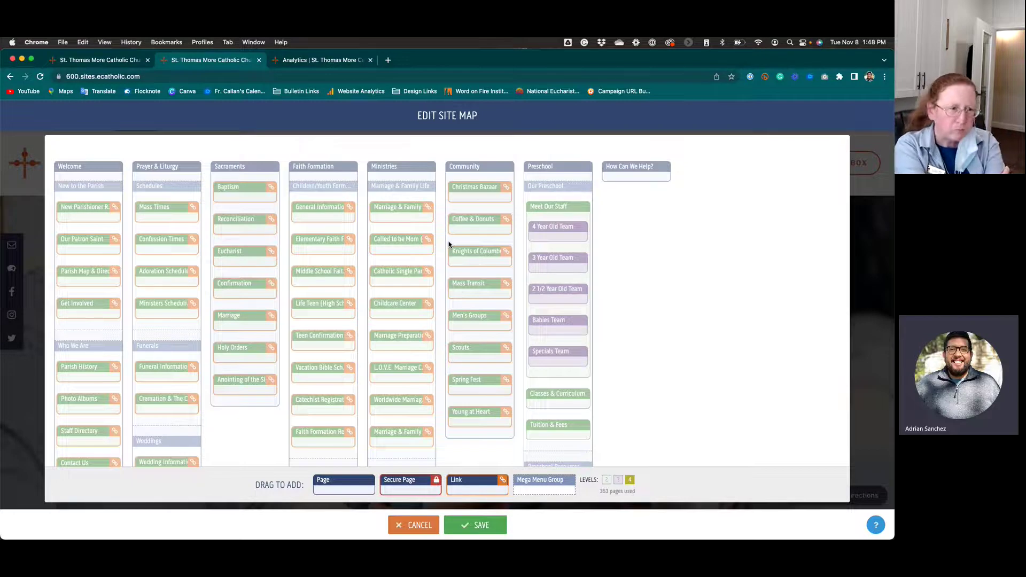
pyautogui.scroll(-10, 449, 245)
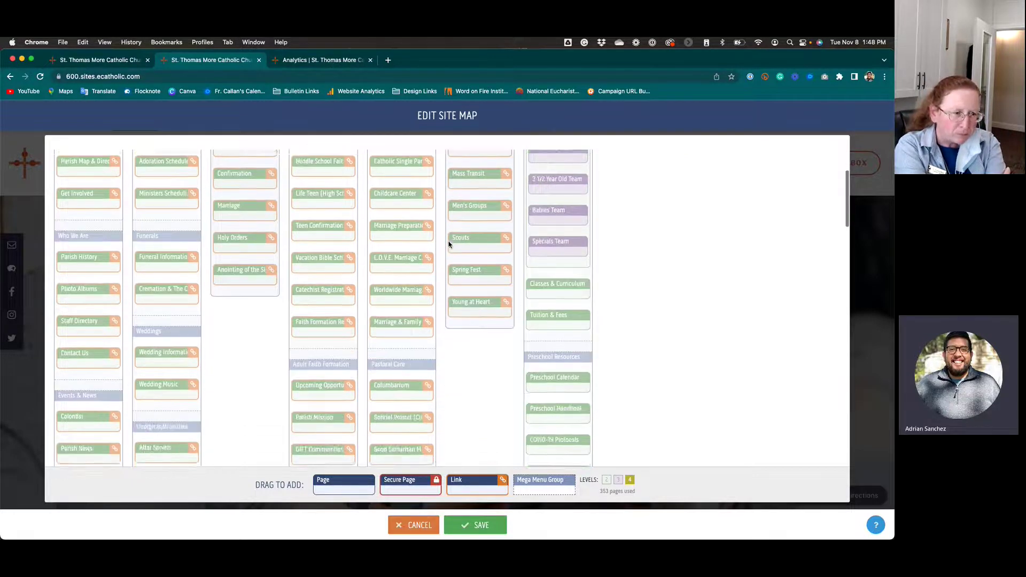
pyautogui.scroll(-10, 449, 245)
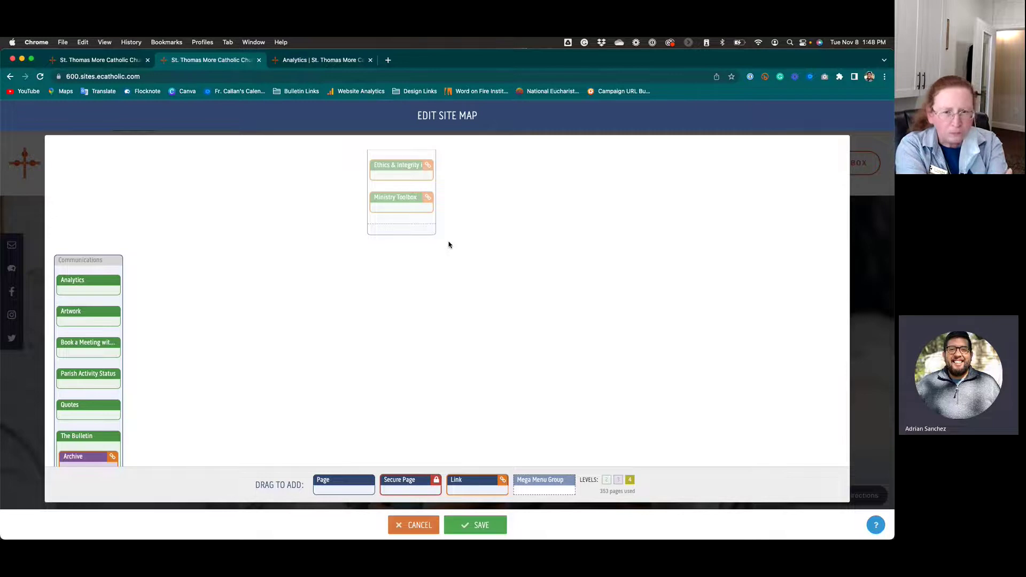
pyautogui.scroll(-2, 139, 270)
pyautogui.scroll(-2, 139, 271)
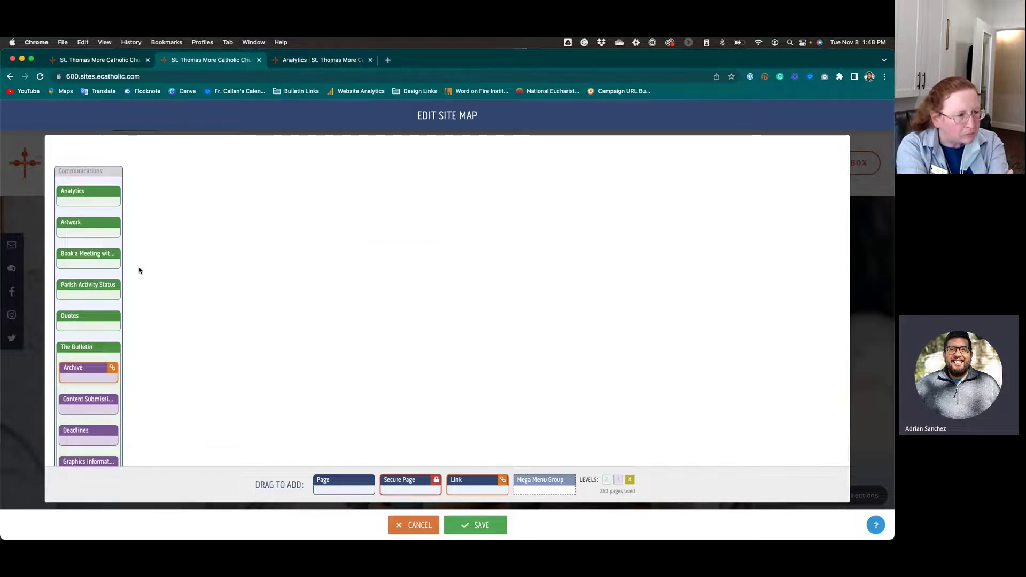
pyautogui.moveTo(83, 266)
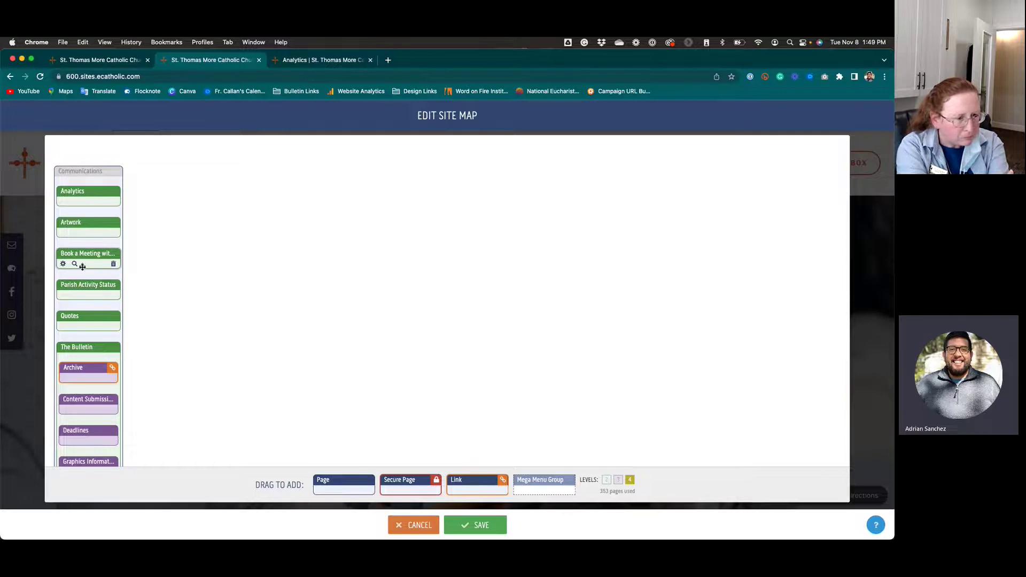
pyautogui.moveTo(93, 182)
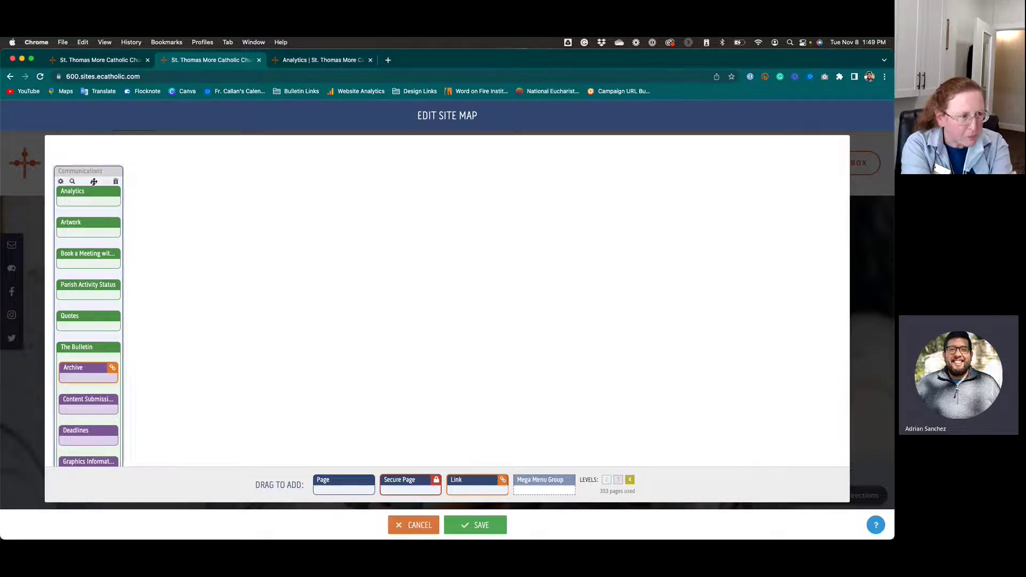
# Examine the Communications section's pages from Analytics through The Bulletin's subpages to Social Media Links, comparing them with the faded entries above.
pyautogui.moveTo(83, 383)
pyautogui.scroll(-1, 84, 383)
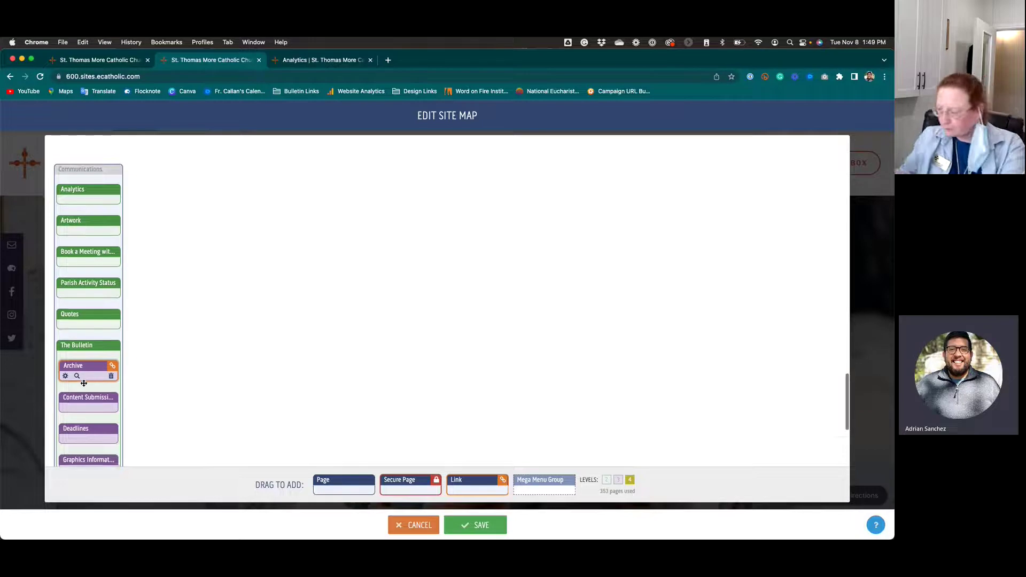
pyautogui.scroll(-5, 84, 383)
pyautogui.scroll(10, 84, 383)
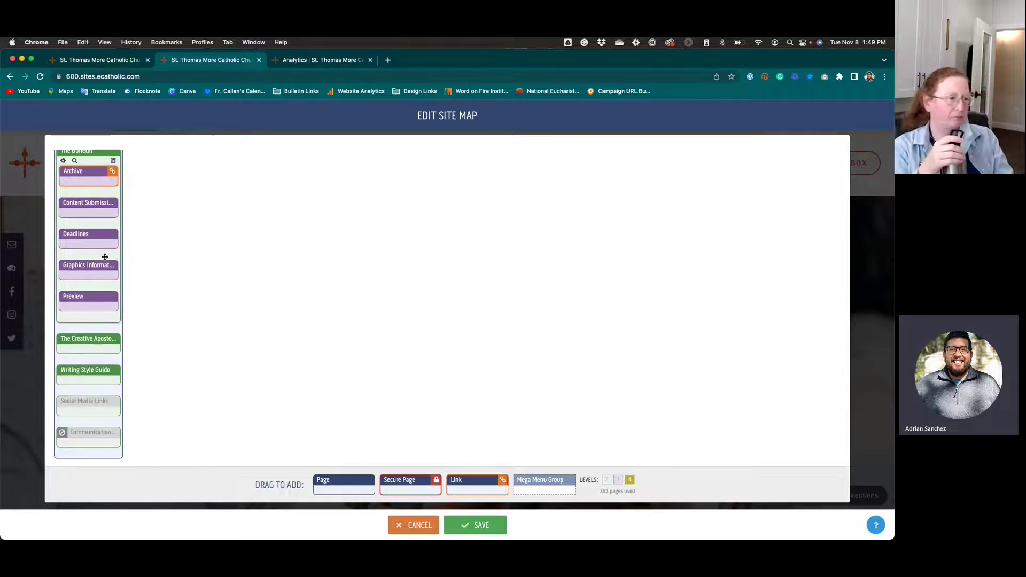
pyautogui.scroll(-5, 103, 259)
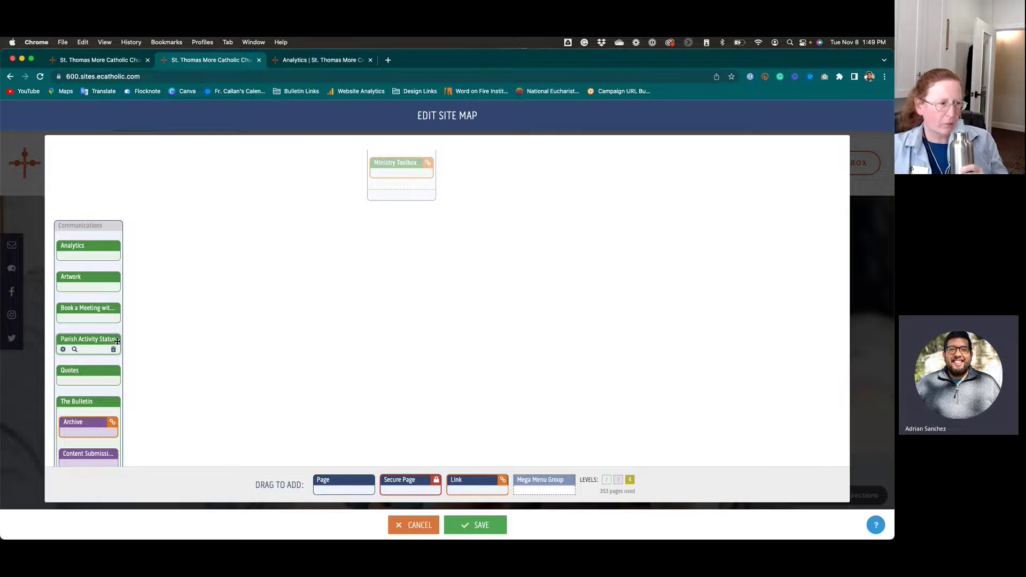
pyautogui.scroll(4, 117, 340)
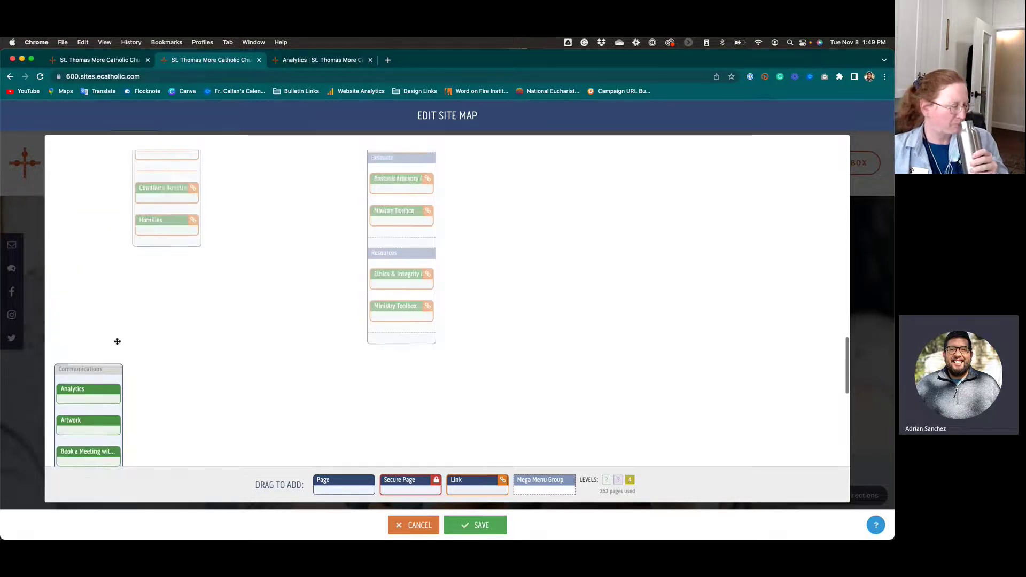
pyautogui.scroll(-4, 117, 339)
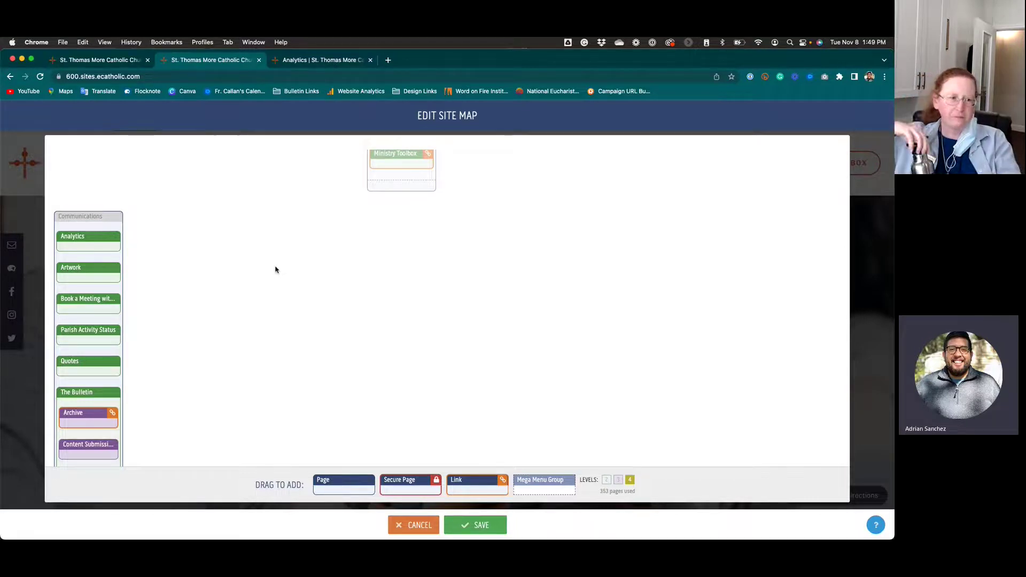
pyautogui.scroll(-5, 275, 269)
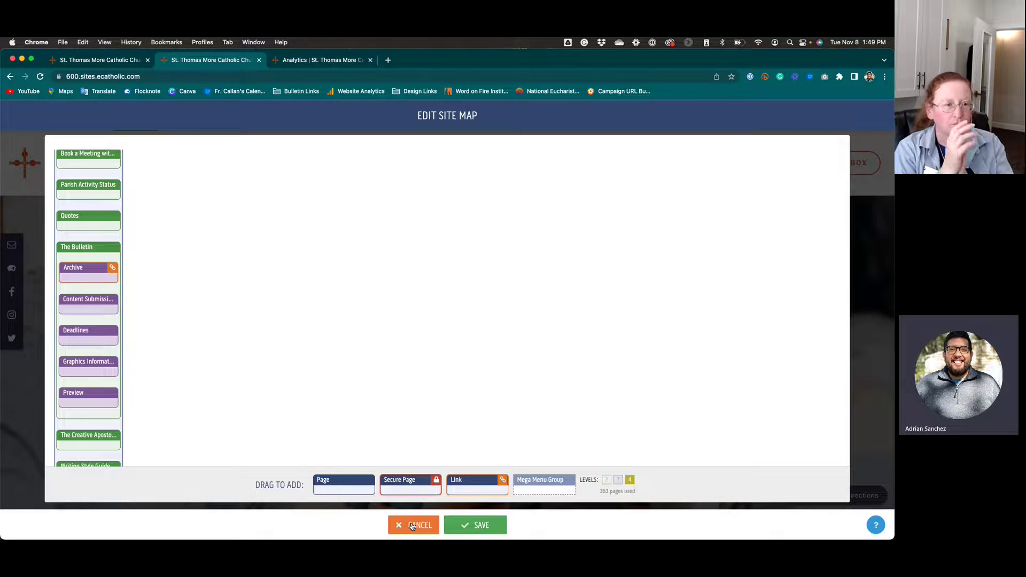
pyautogui.scroll(5, 306, 419)
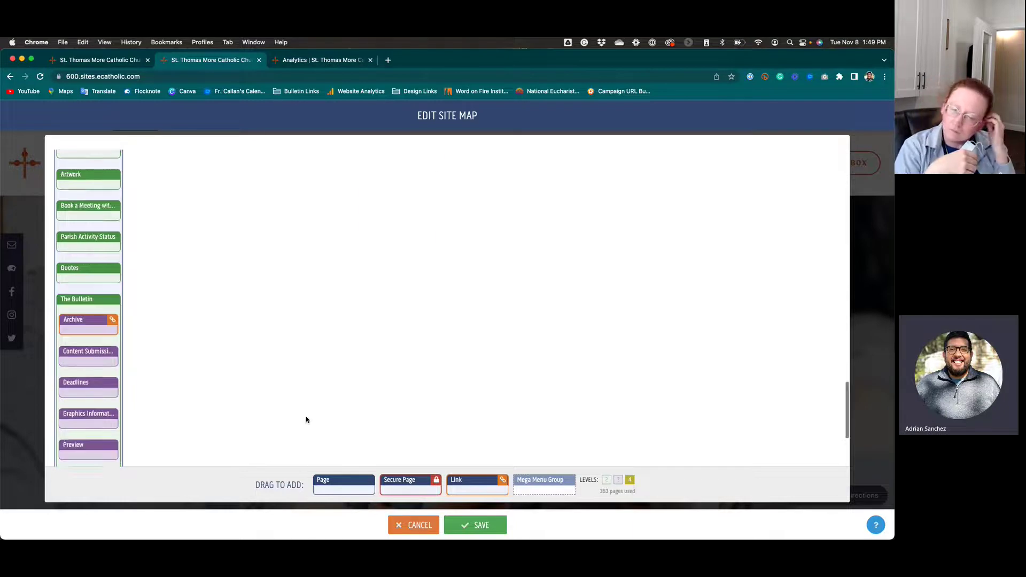
pyautogui.scroll(2, 306, 420)
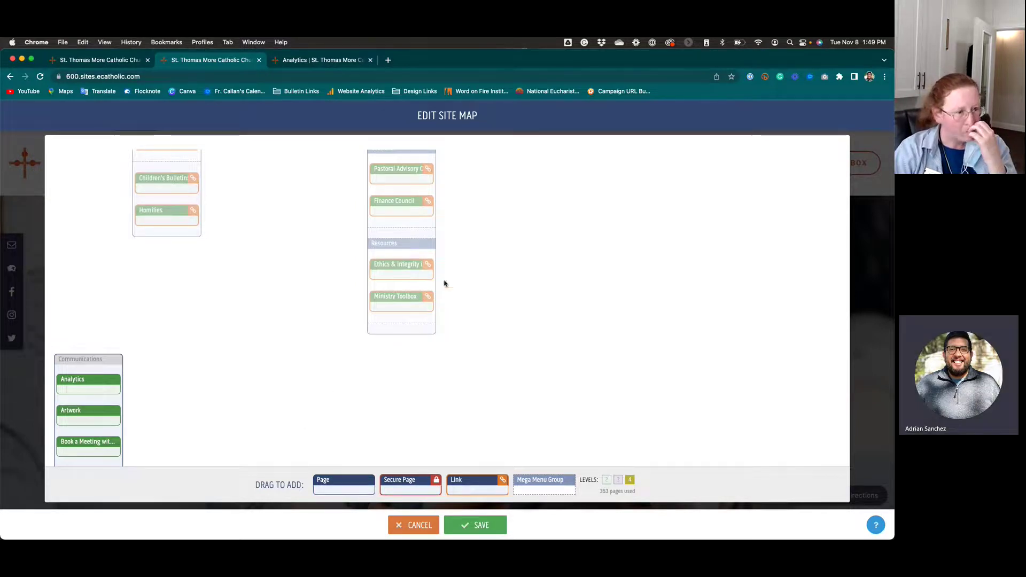
pyautogui.scroll(-10, 268, 346)
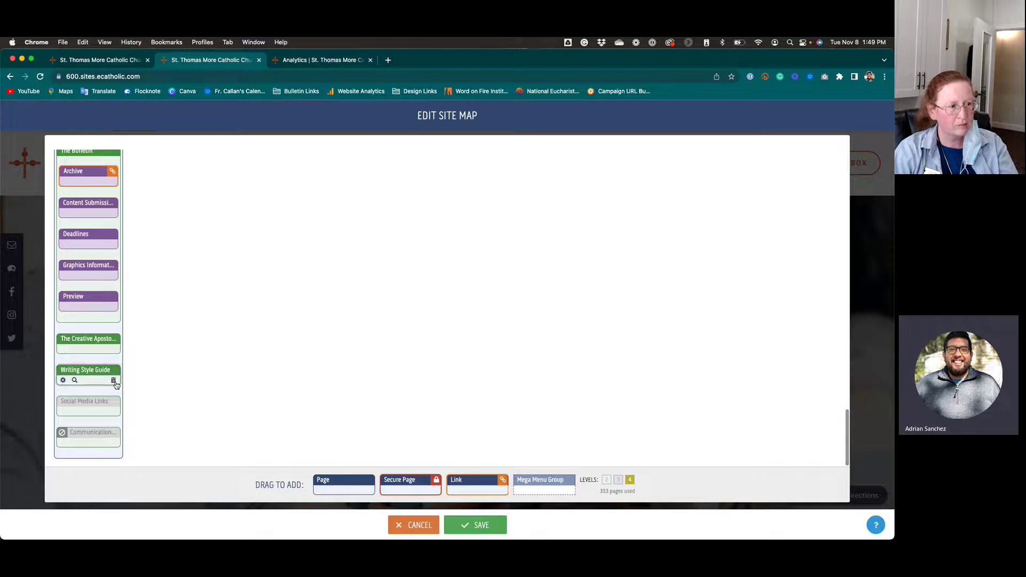
pyautogui.moveTo(95, 408)
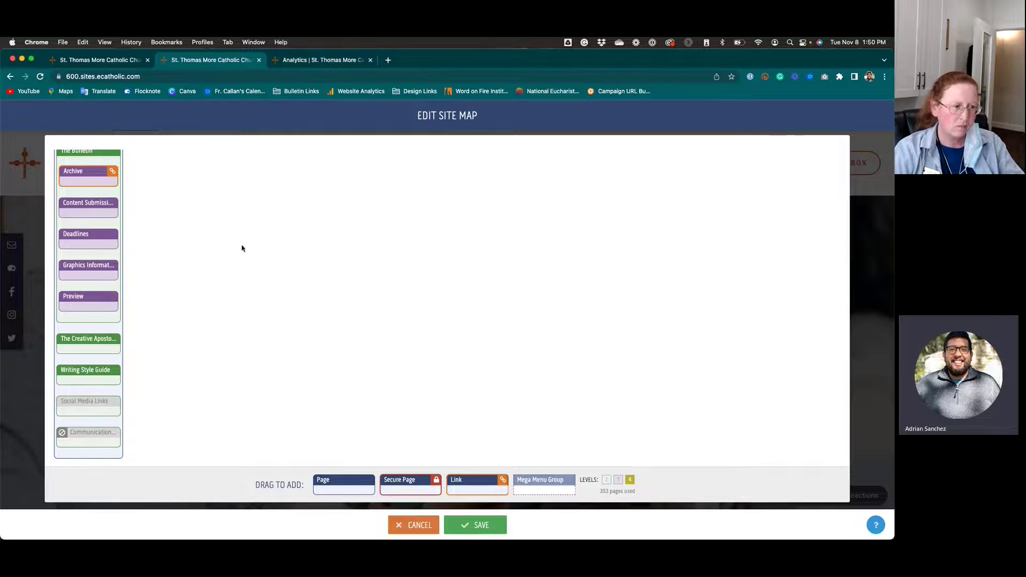
# Switch to the Analytics page's browser tab, open Life Teen (High School) under Faith Formation, and read through its content.
pyautogui.click(316, 60)
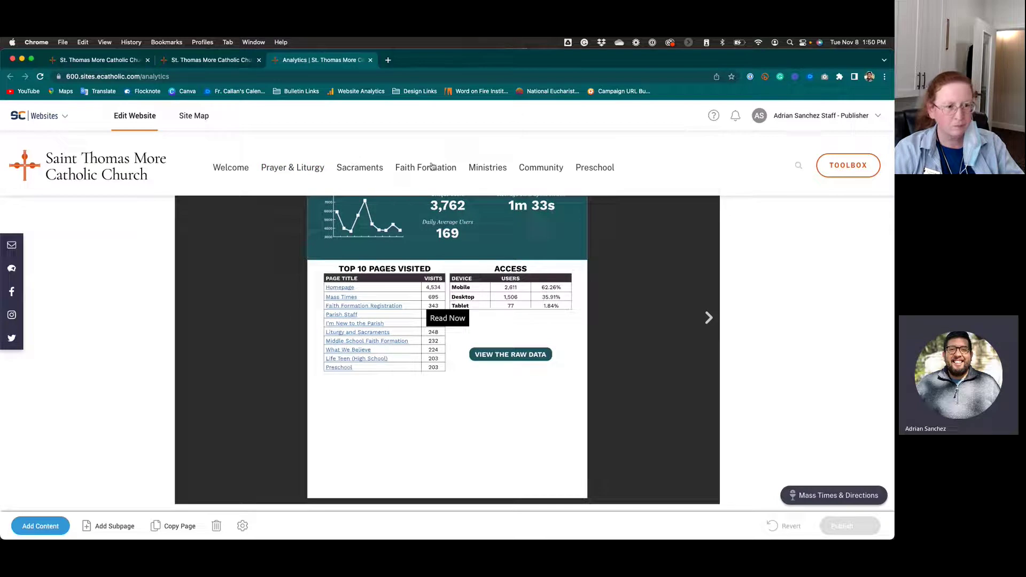
pyautogui.moveTo(390, 180)
pyautogui.moveTo(385, 268)
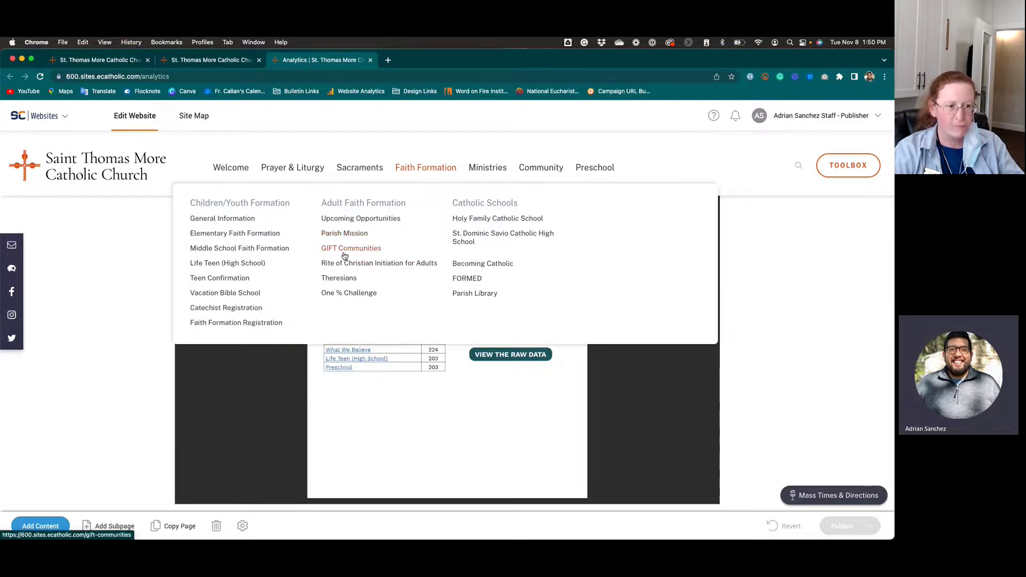
pyautogui.click(247, 265)
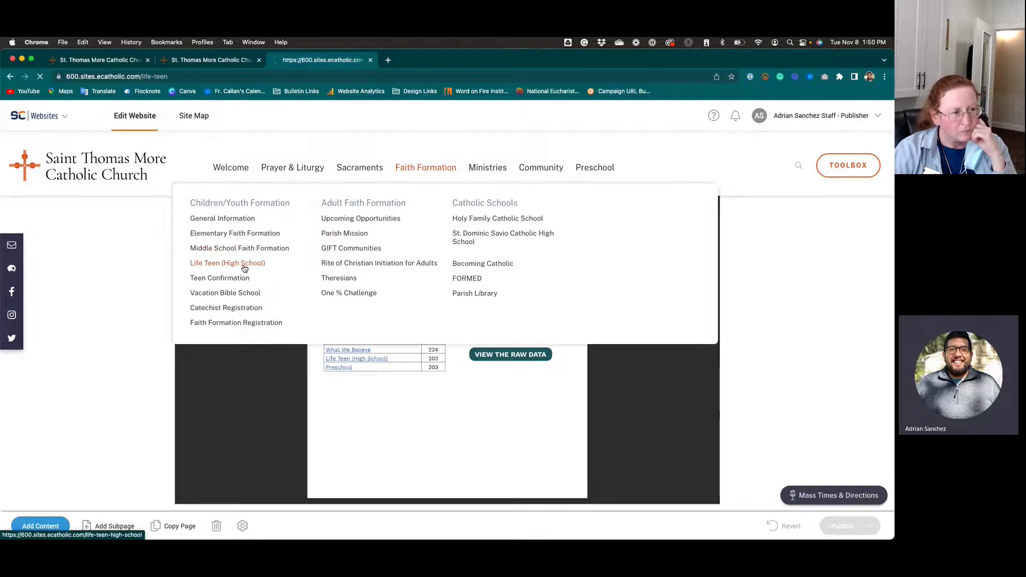
pyautogui.scroll(-1, 343, 323)
pyautogui.scroll(-5, 343, 323)
pyautogui.scroll(2, 343, 326)
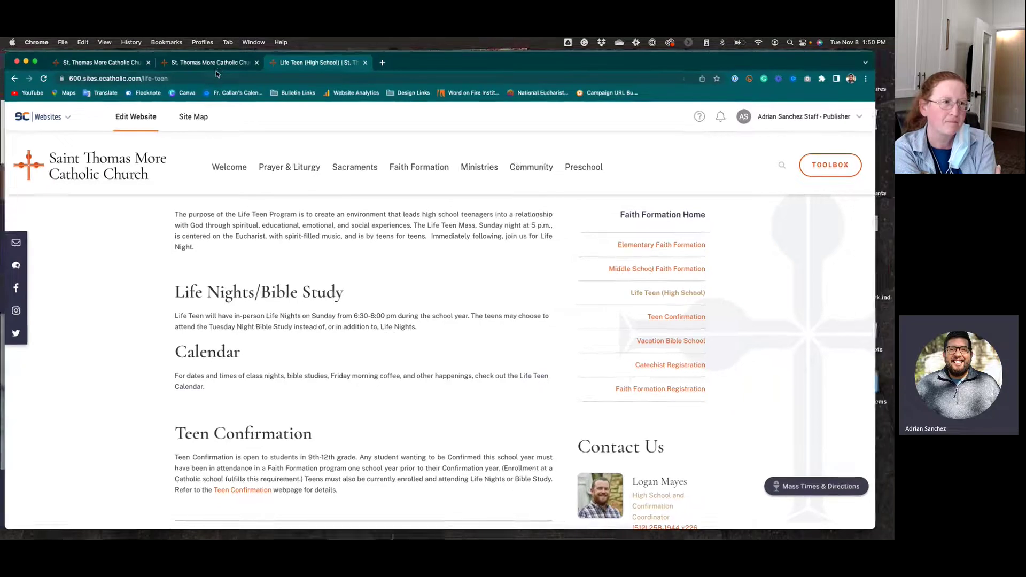
# Return to the site map editor and examine the Social Media Links and hidden Communications entries ending the Communications section.
pyautogui.click(213, 60)
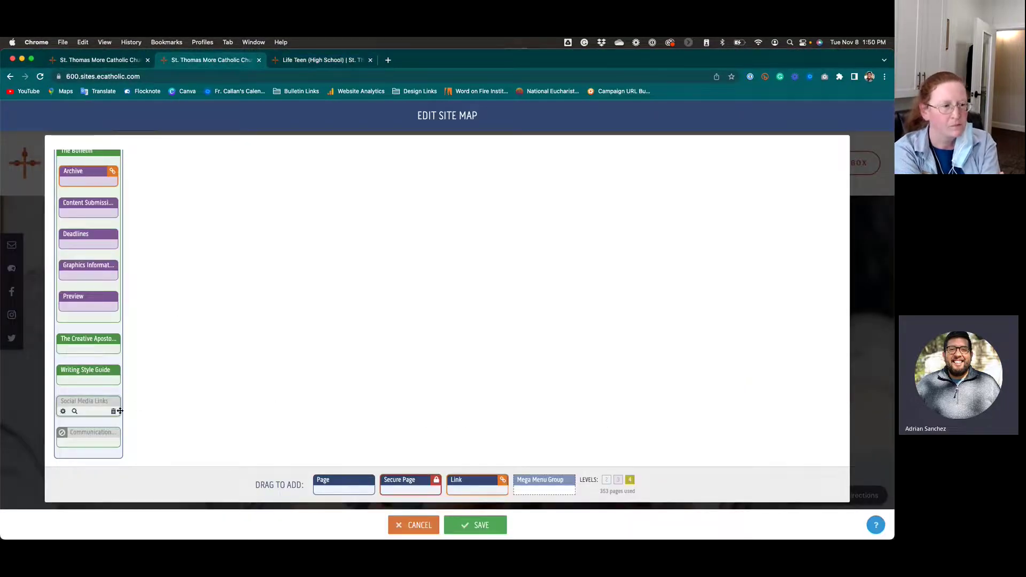
pyautogui.moveTo(64, 437)
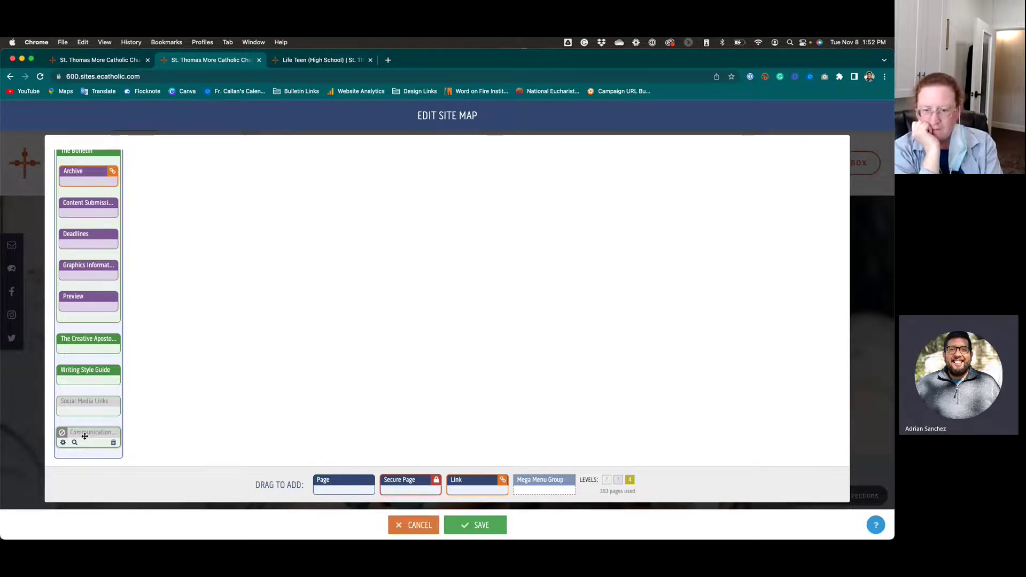
pyautogui.scroll(3, 84, 436)
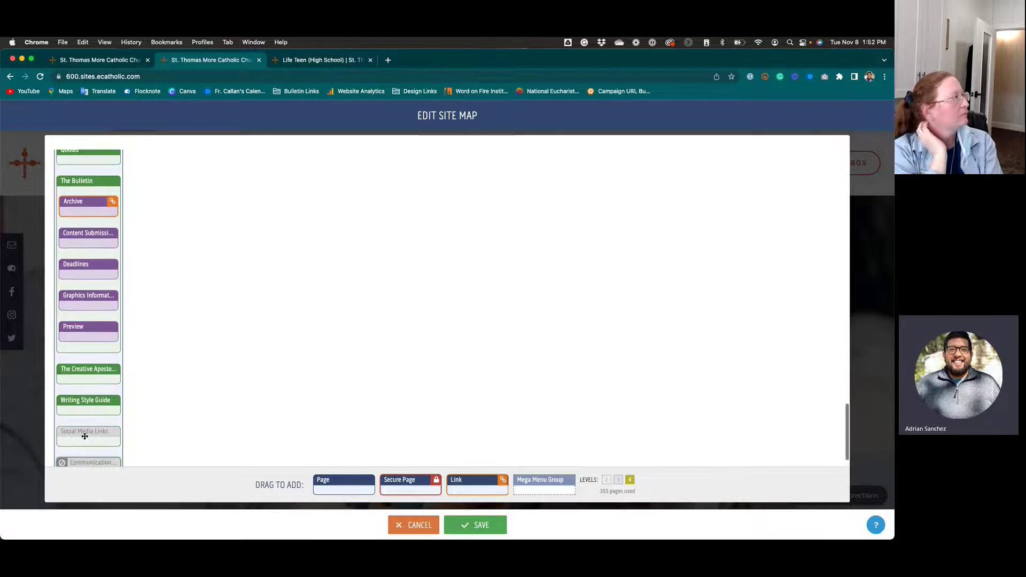
# Examine the site map's link entries, from Archive under The Bulletin to the faded Prayer Opportunities and Social Outreach groups.
pyautogui.scroll(15, 84, 436)
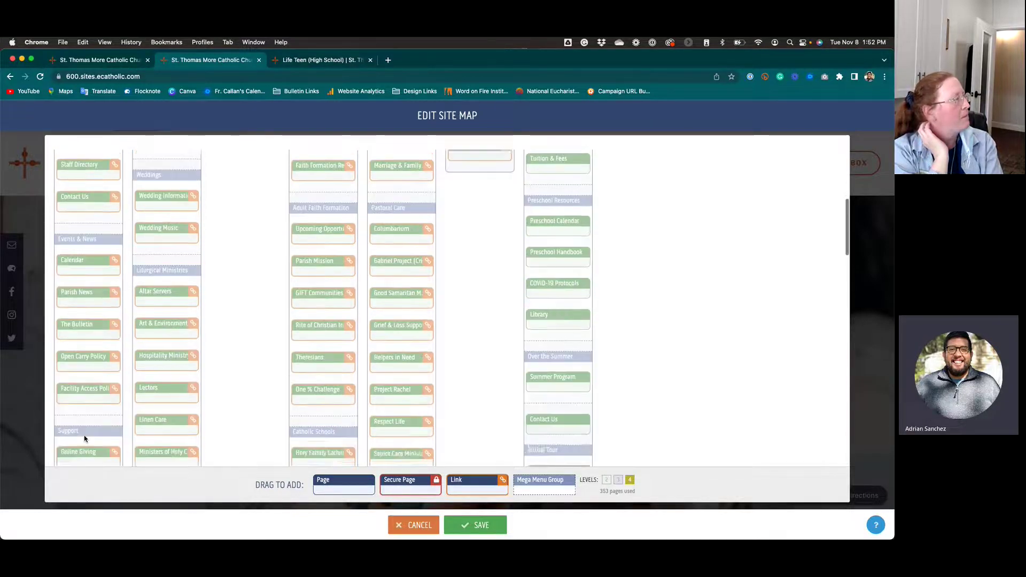
pyautogui.scroll(-15, 84, 436)
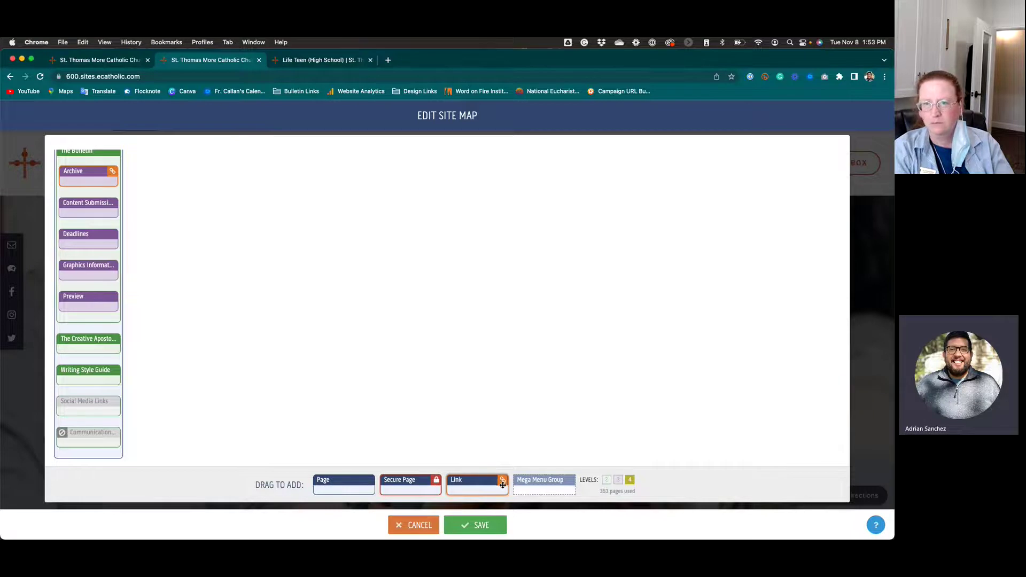
pyautogui.scroll(2, 490, 450)
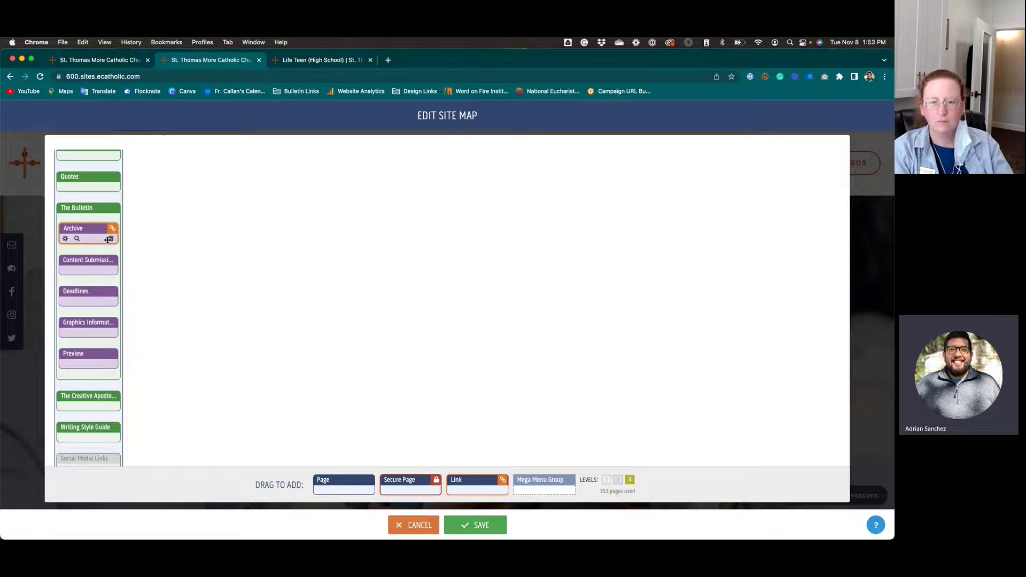
pyautogui.scroll(-10, 144, 236)
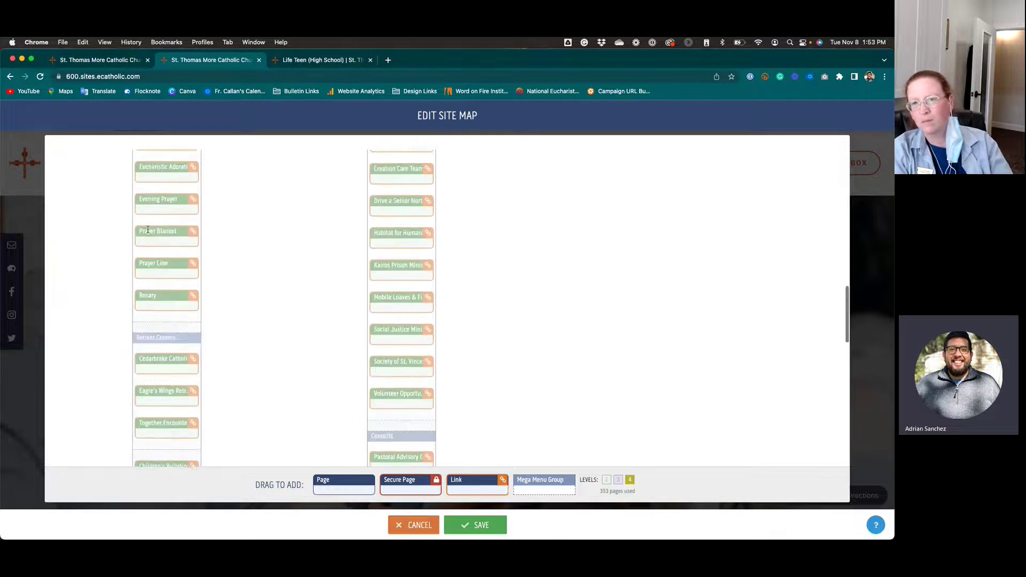
pyautogui.scroll(1, 288, 272)
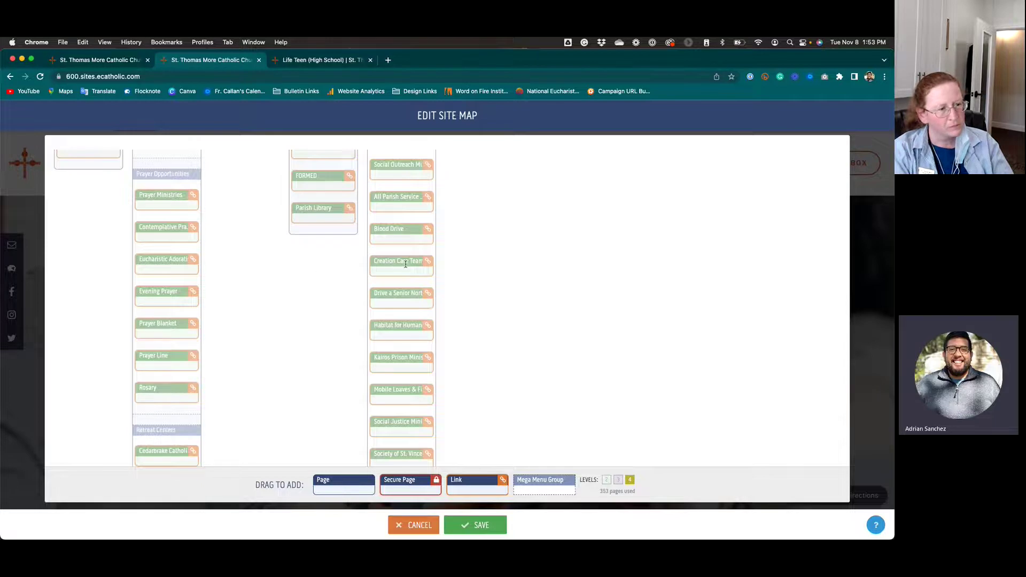
pyautogui.scroll(4, 406, 264)
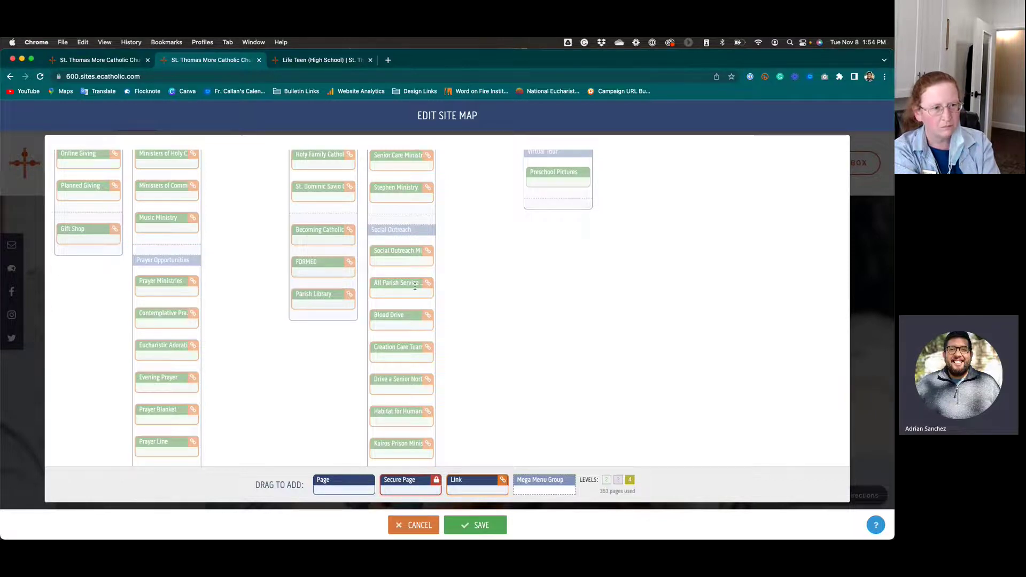
# Examine the editing options on the Communications section and its pages, from Analytics and Artwork to The Bulletin's Content Submissions and Deadlines subpages.
pyautogui.scroll(-15, 415, 287)
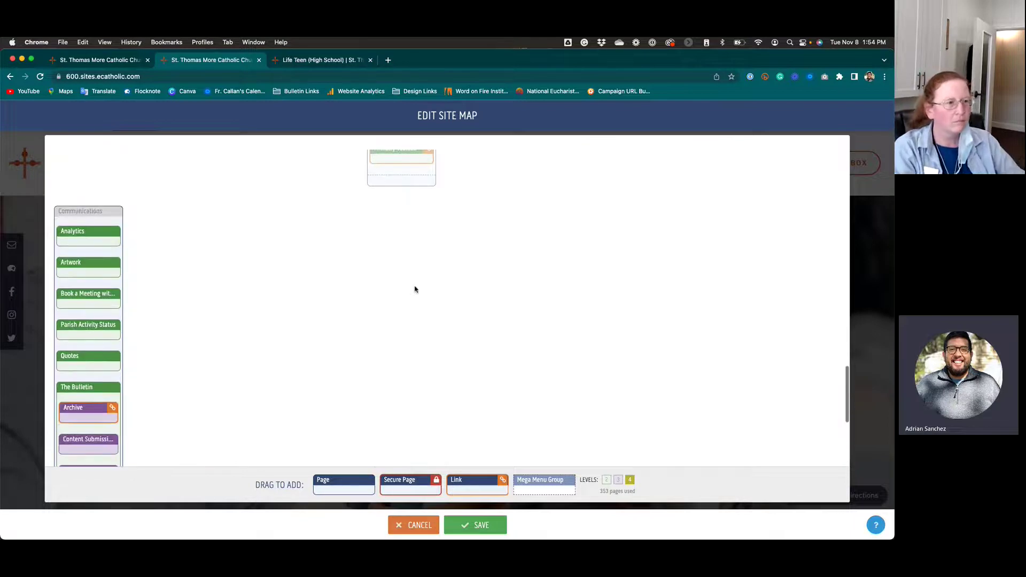
pyautogui.scroll(1, 103, 219)
pyautogui.moveTo(92, 242)
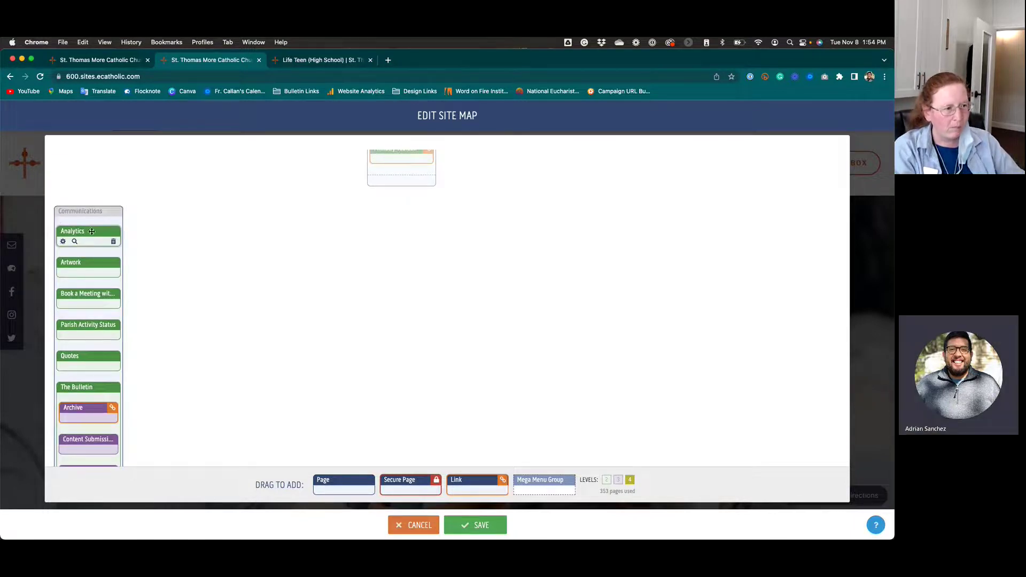
pyautogui.moveTo(89, 304)
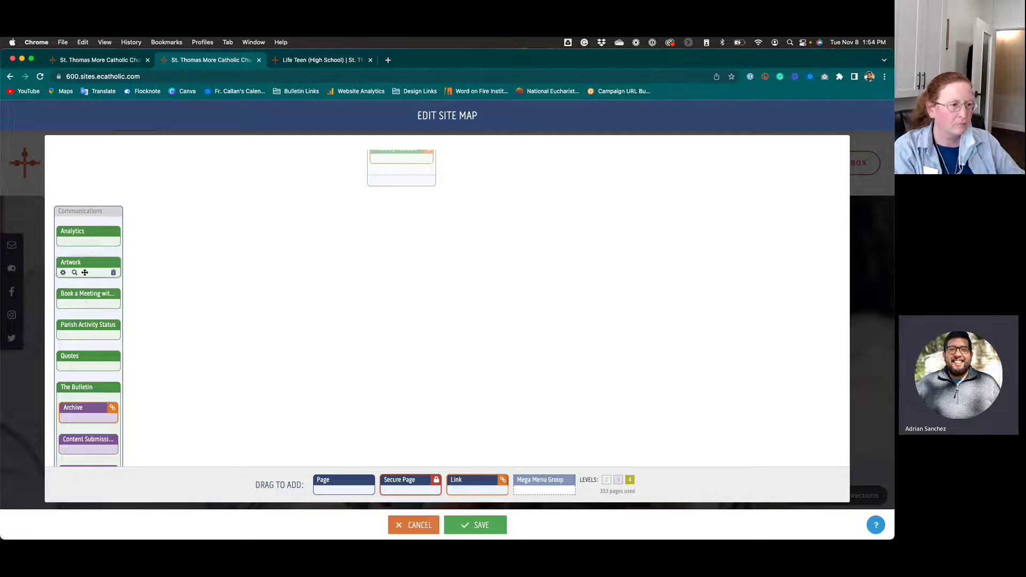
pyautogui.moveTo(80, 396)
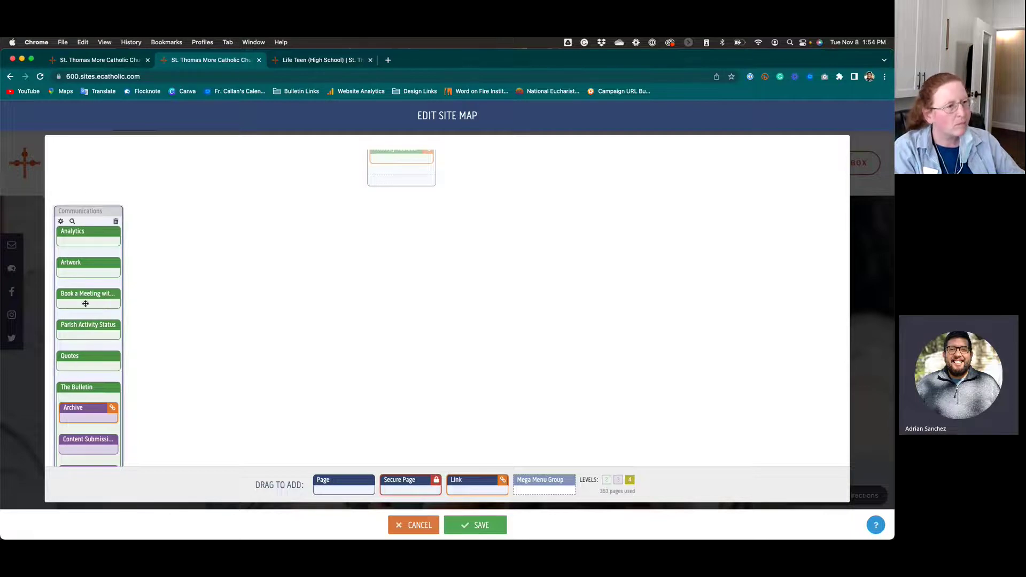
pyautogui.moveTo(70, 214)
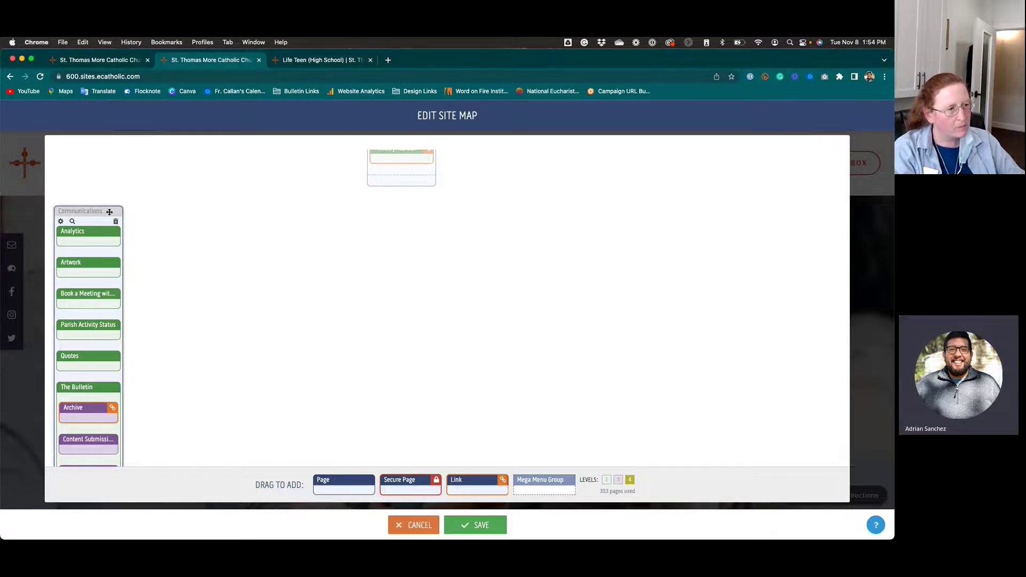
pyautogui.moveTo(105, 225)
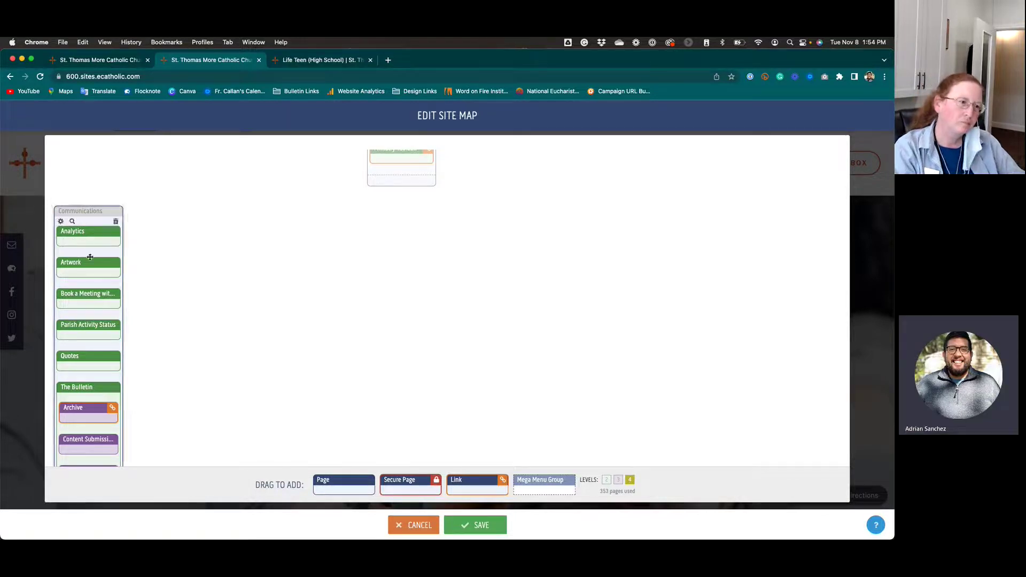
pyautogui.moveTo(89, 268)
pyautogui.scroll(-5, 84, 392)
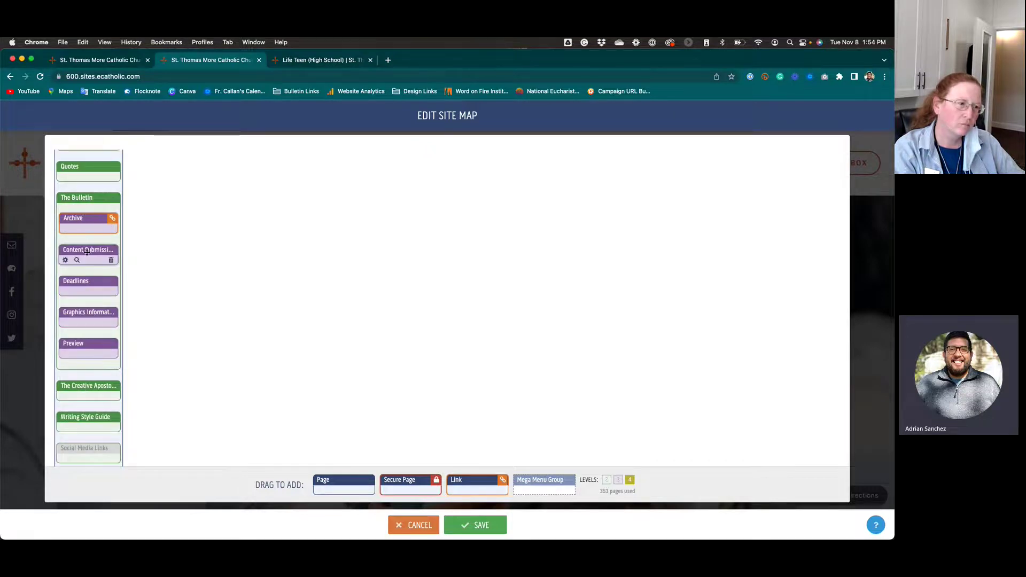
pyautogui.moveTo(87, 286)
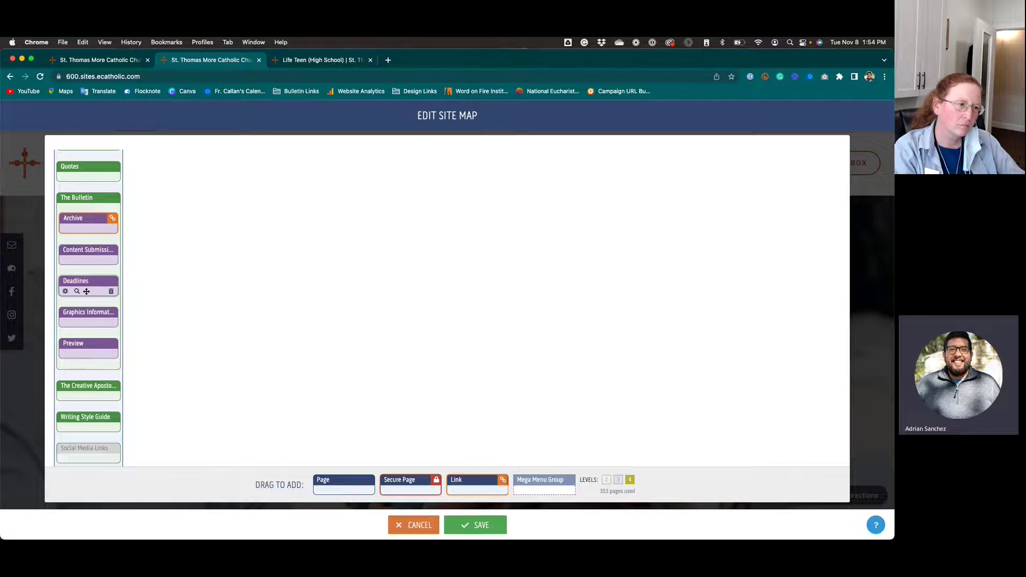
# Compare the site map's display at levels 2, 3 and 4 for the Communications section, finishing with level 4 shown.
pyautogui.scroll(8, 86, 296)
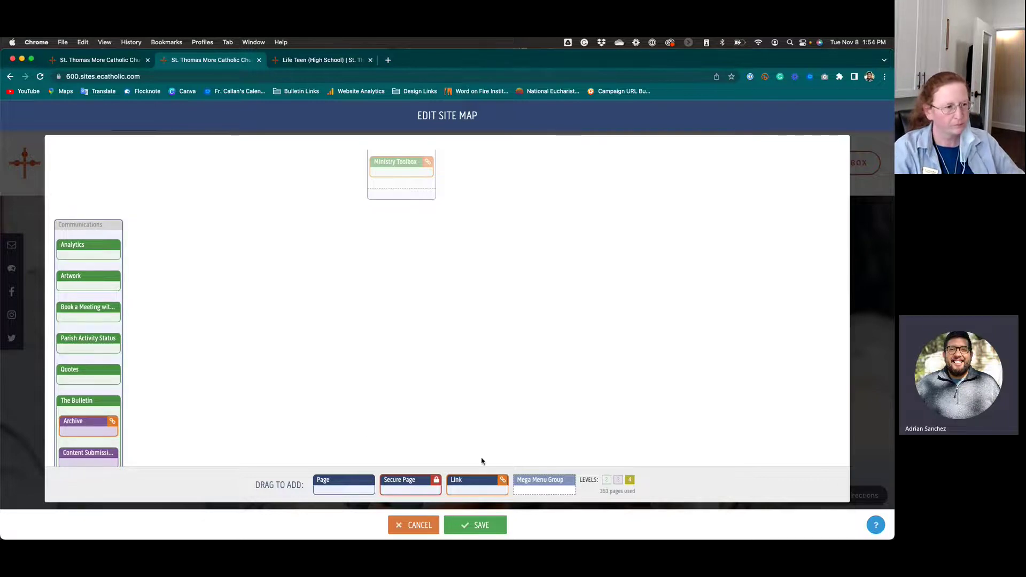
pyautogui.scroll(-1, 82, 386)
pyautogui.scroll(-3, 82, 386)
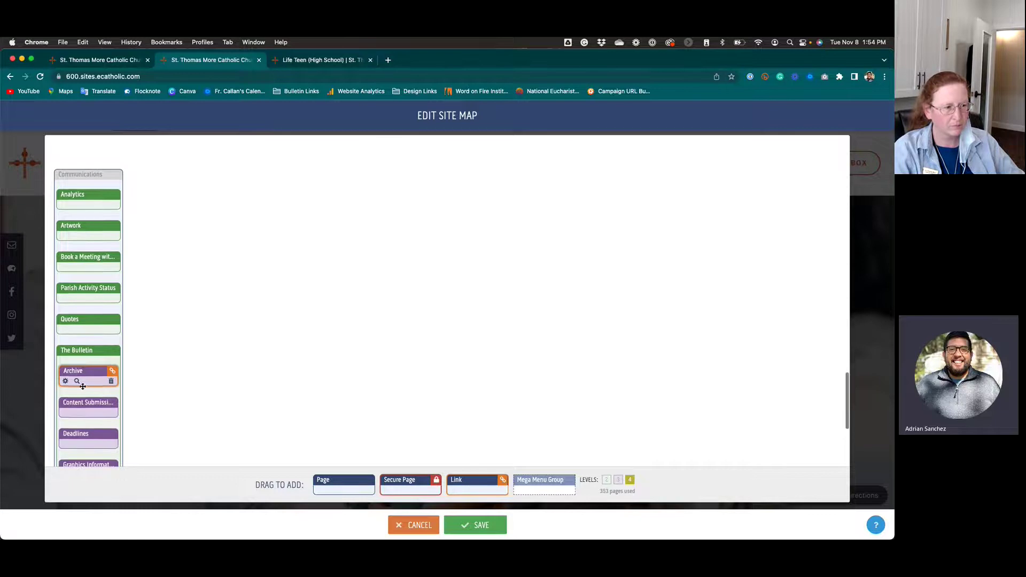
pyautogui.click(606, 480)
pyautogui.click(618, 480)
pyautogui.click(629, 480)
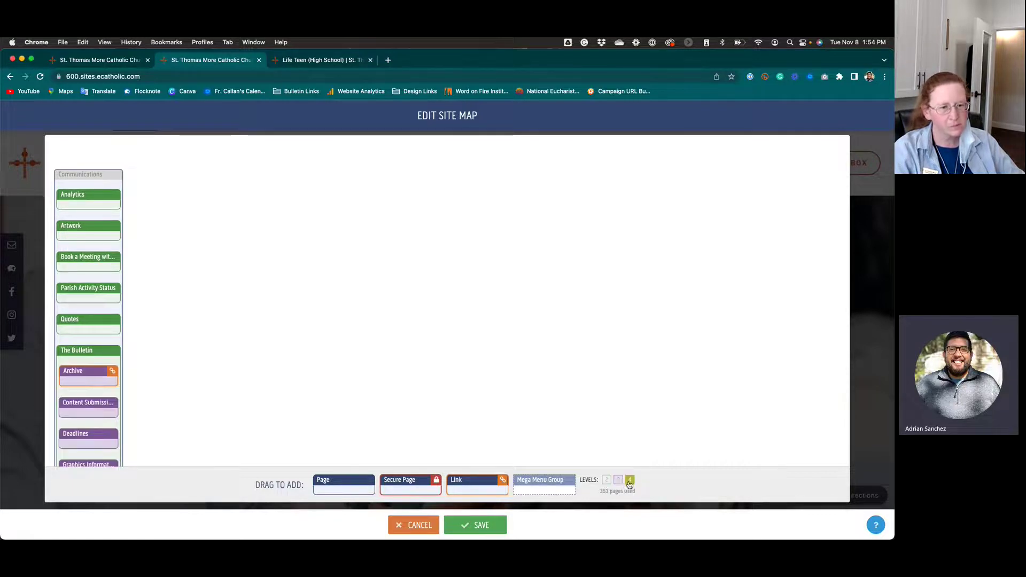
pyautogui.click(606, 480)
pyautogui.click(619, 480)
pyautogui.click(630, 480)
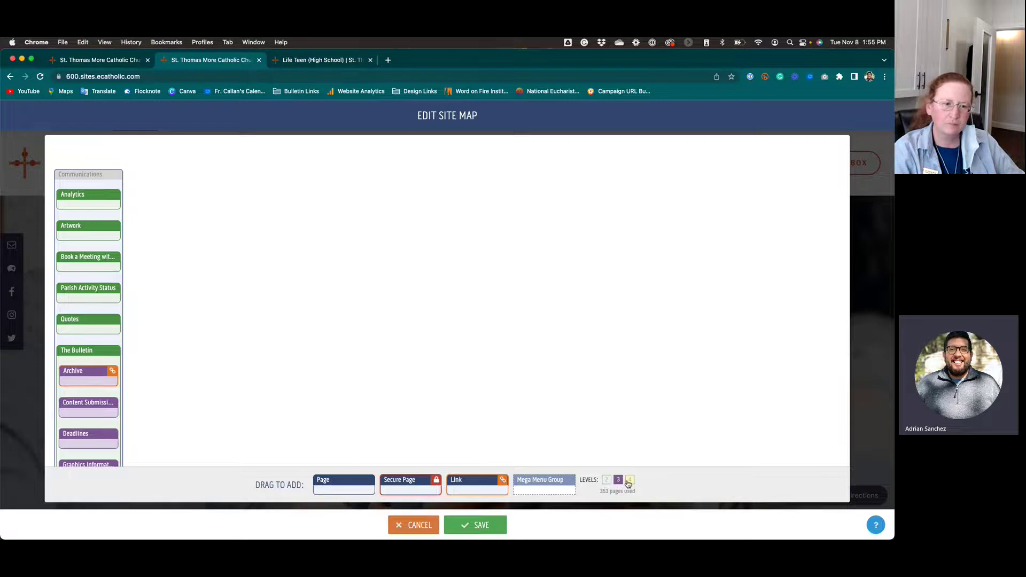
pyautogui.click(608, 481)
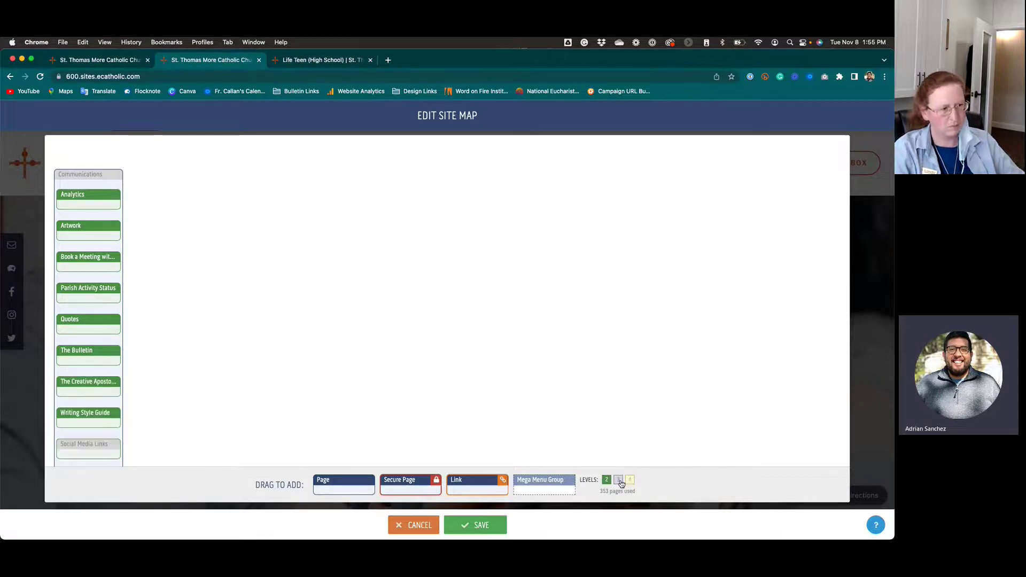
pyautogui.click(629, 480)
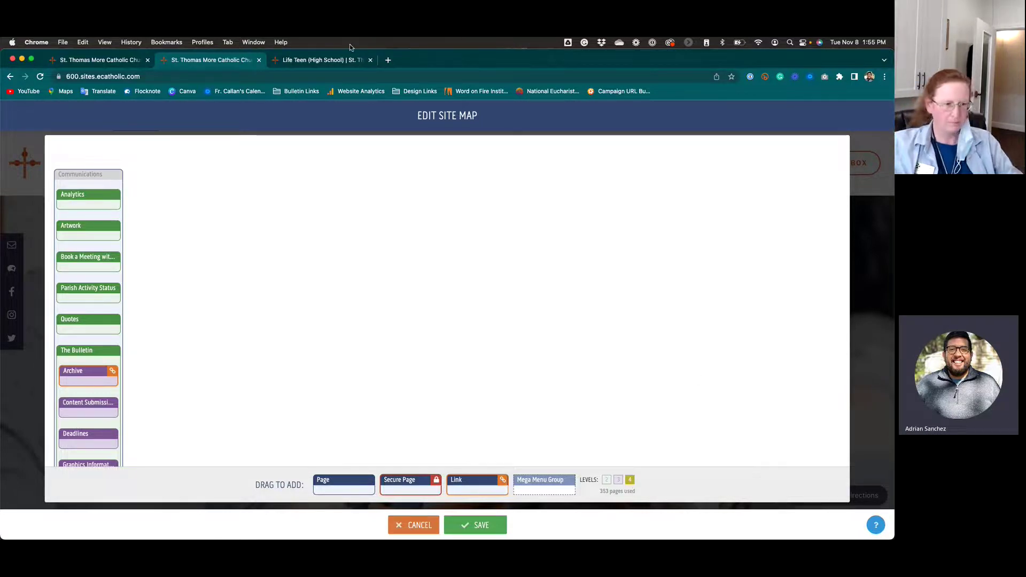
# Switch to the Life Teen page's browser tab and open the Altar Servers page from Liturgical Ministries under Prayer & Liturgy.
pyautogui.click(344, 60)
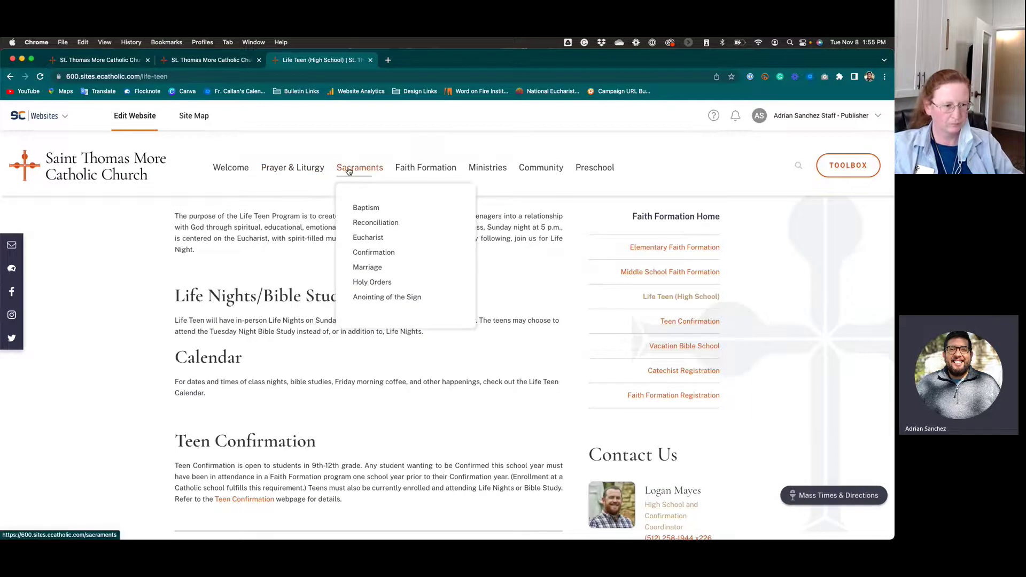
pyautogui.moveTo(487, 168)
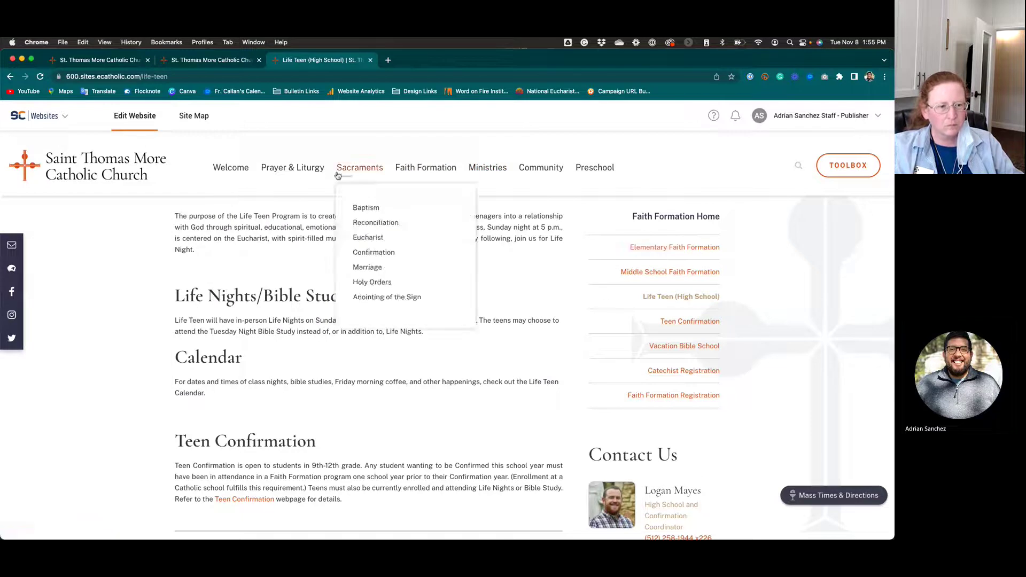
pyautogui.moveTo(293, 169)
pyautogui.click(350, 224)
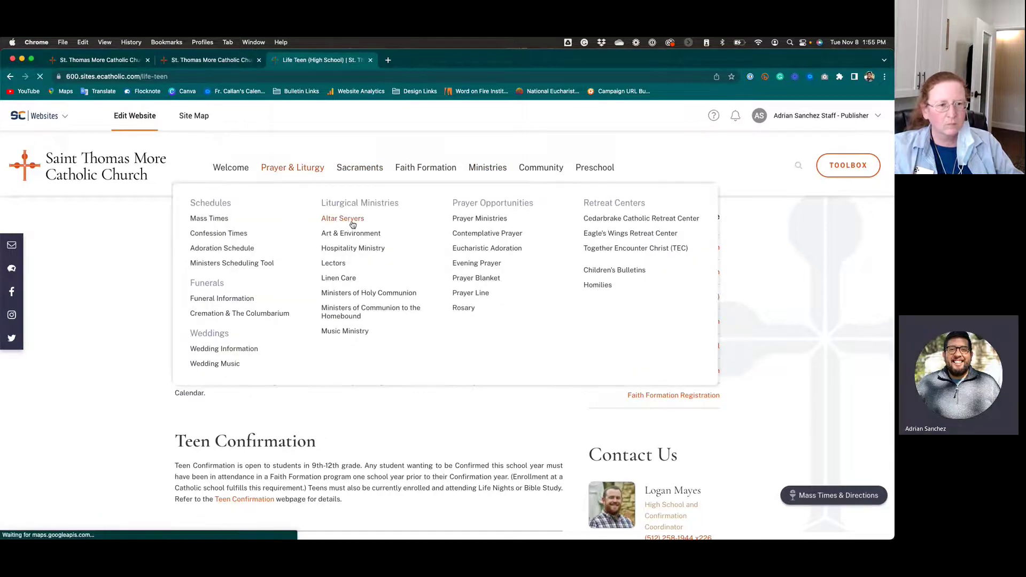
# Examine the Altar Servers page's Liturgy side navigation by expanding its Sacraments, Prayer and Funeral groups.
pyautogui.scroll(-1, 656, 335)
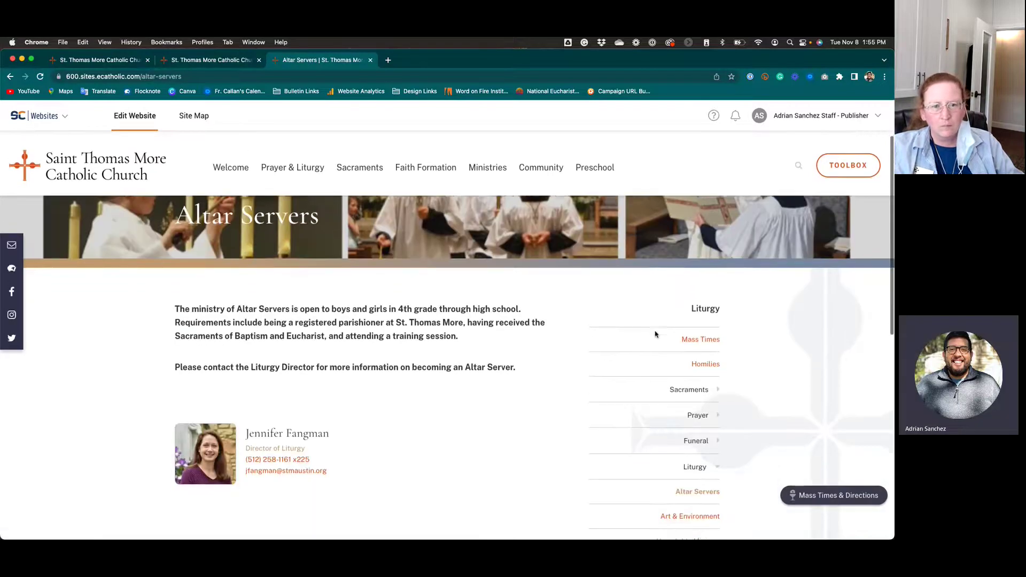
pyautogui.scroll(-1, 657, 335)
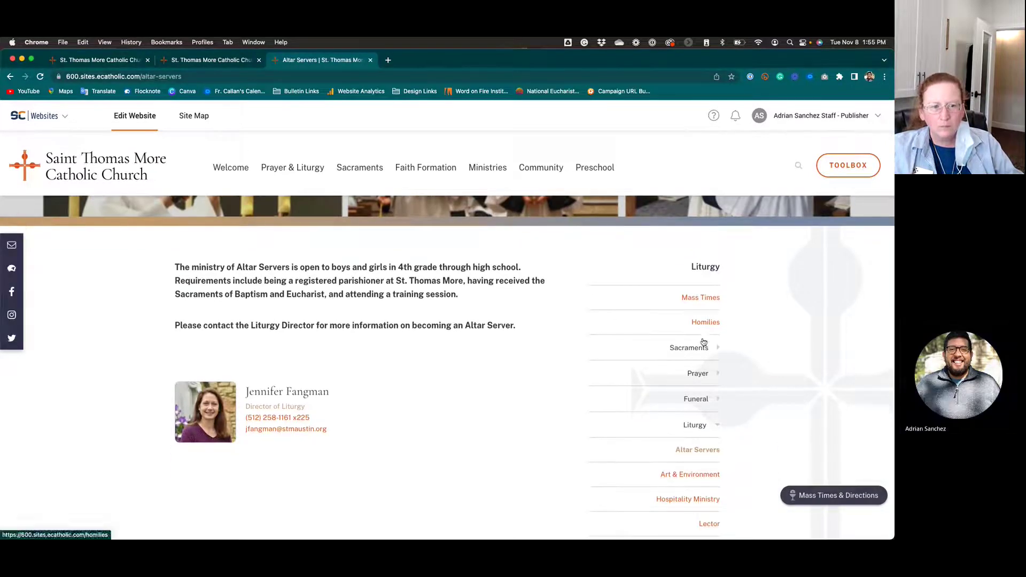
pyautogui.scroll(-1, 752, 344)
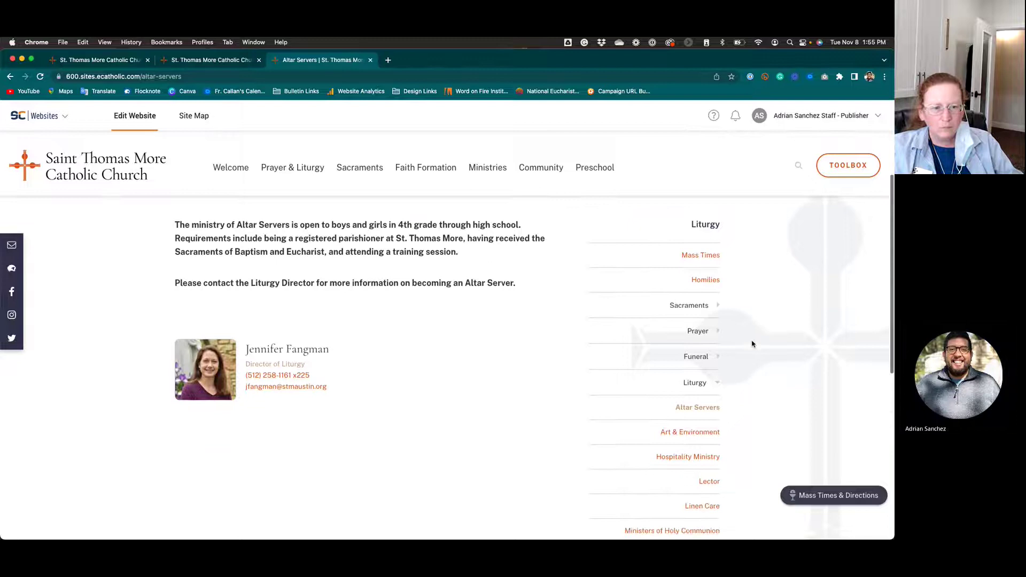
pyautogui.click(718, 308)
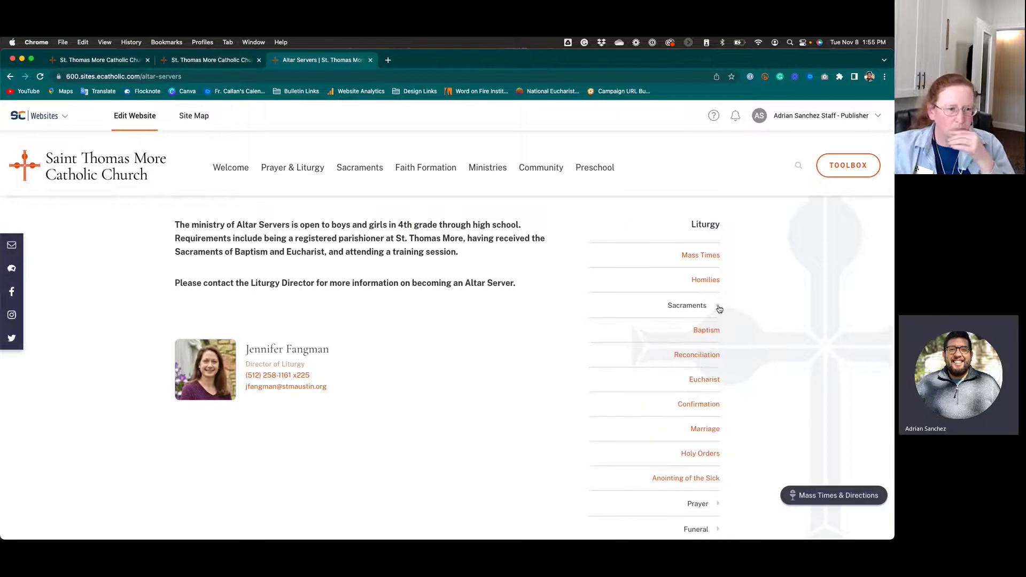
pyautogui.click(718, 306)
pyautogui.click(717, 333)
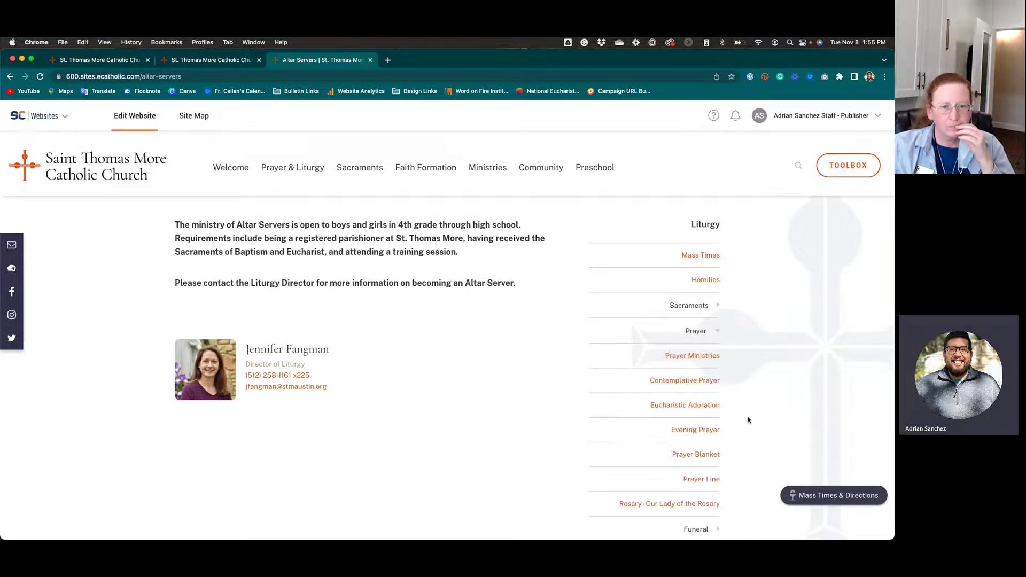
pyautogui.scroll(-3, 747, 419)
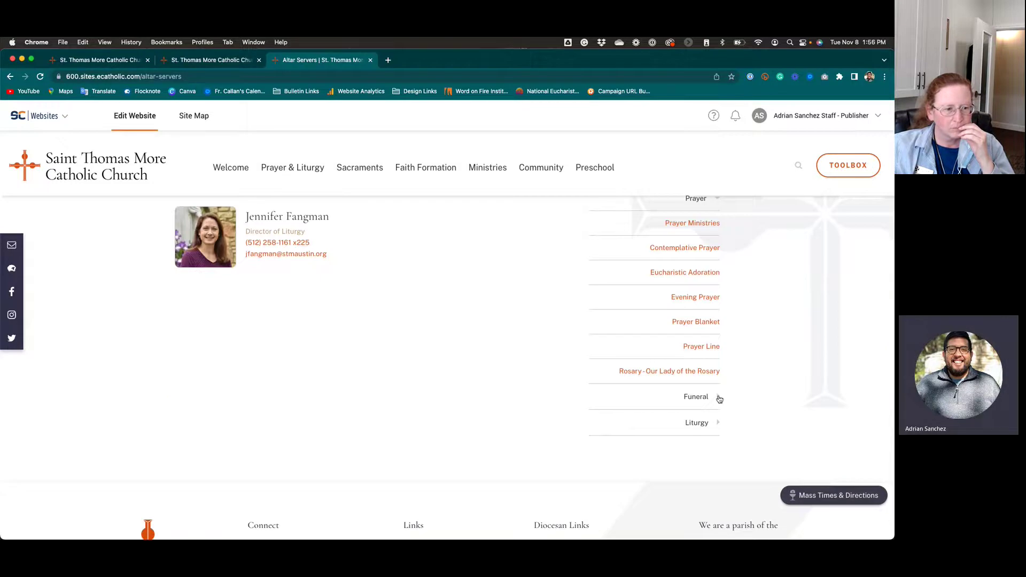
pyautogui.click(718, 397)
pyautogui.scroll(3, 753, 331)
pyautogui.scroll(3, 759, 319)
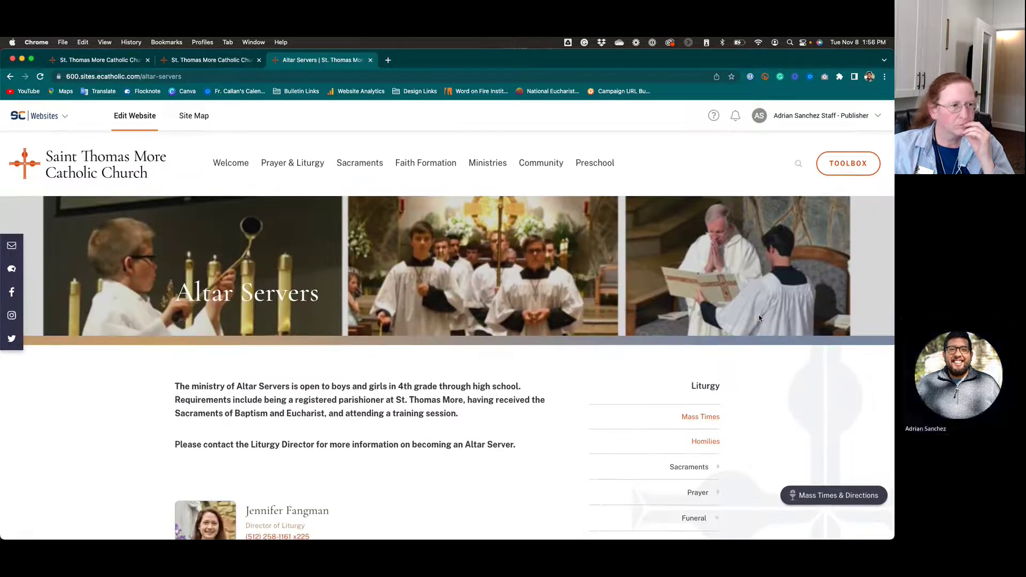
# Return to the site map editor and view the Artwork page's basic settings, closing them without saving.
pyautogui.click(194, 60)
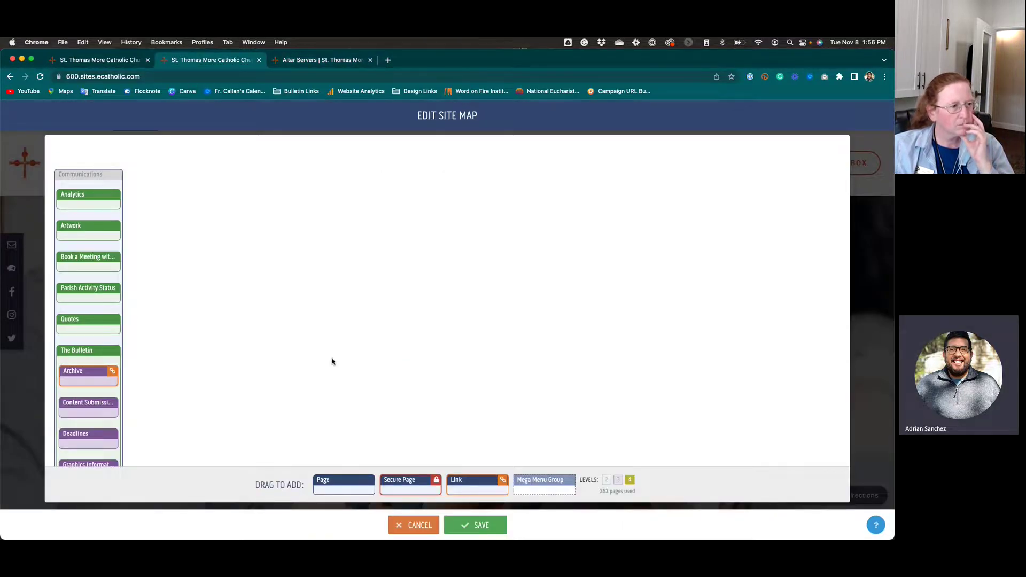
pyautogui.moveTo(76, 238)
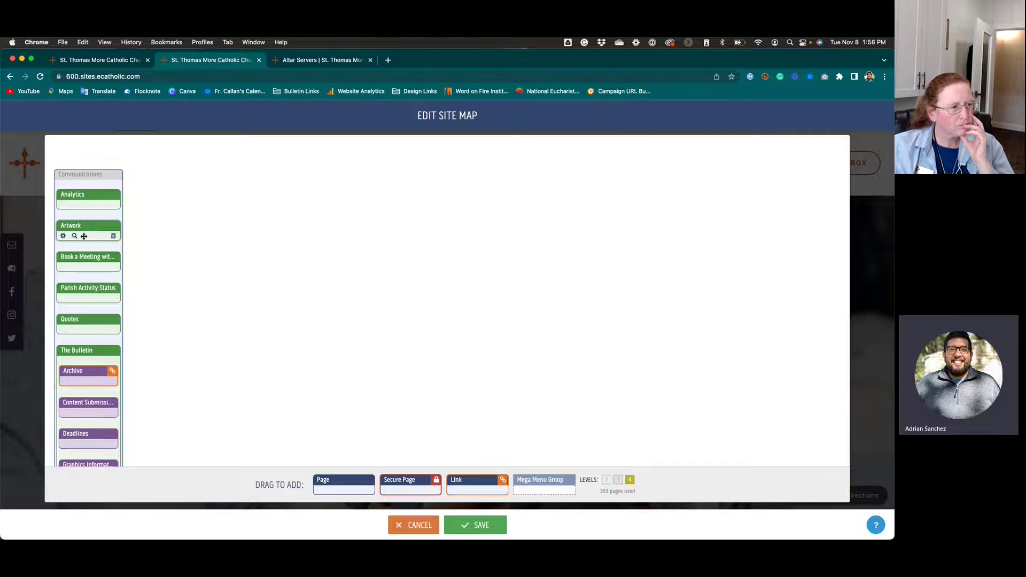
pyautogui.click(62, 237)
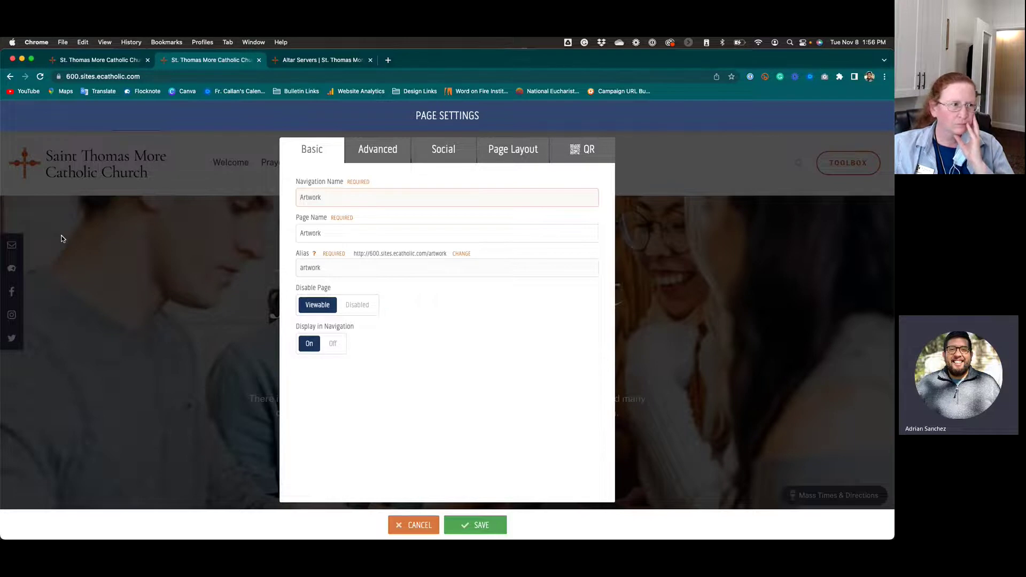
pyautogui.click(419, 525)
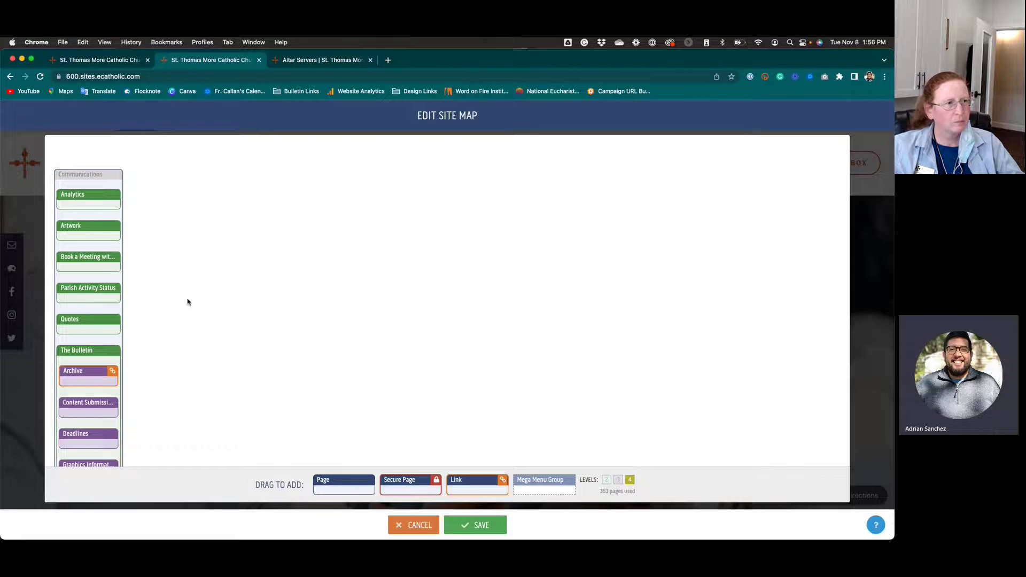
pyautogui.moveTo(70, 203)
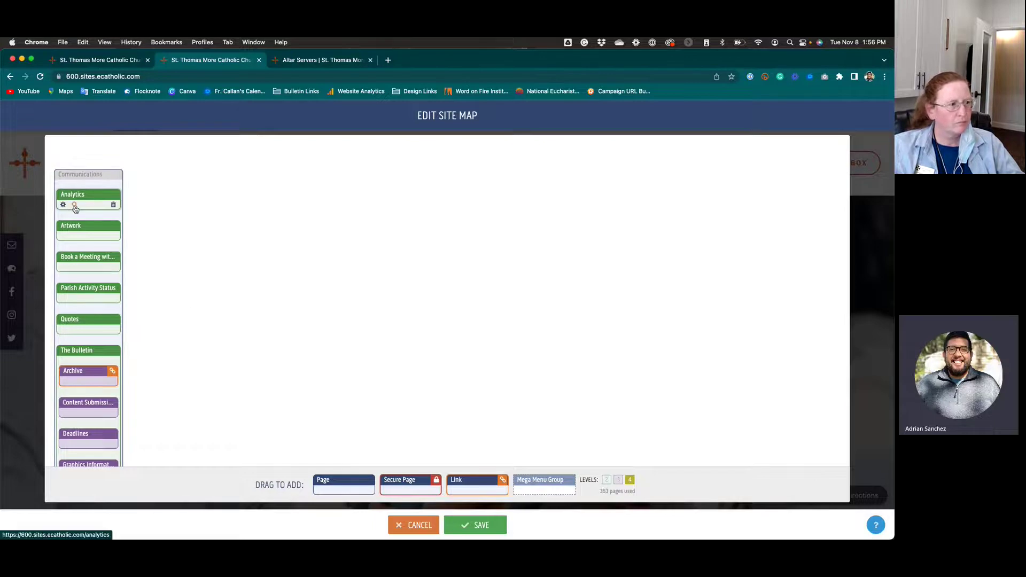
# View the Analytics page from the site map in its own browser tab, closing it and returning to the site map.
pyautogui.click(75, 206)
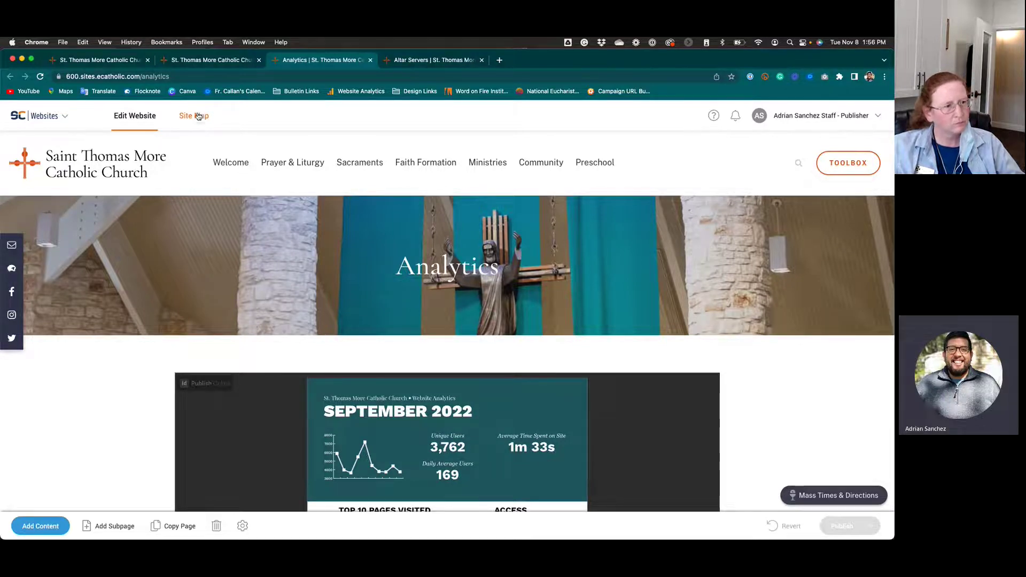
pyautogui.click(197, 61)
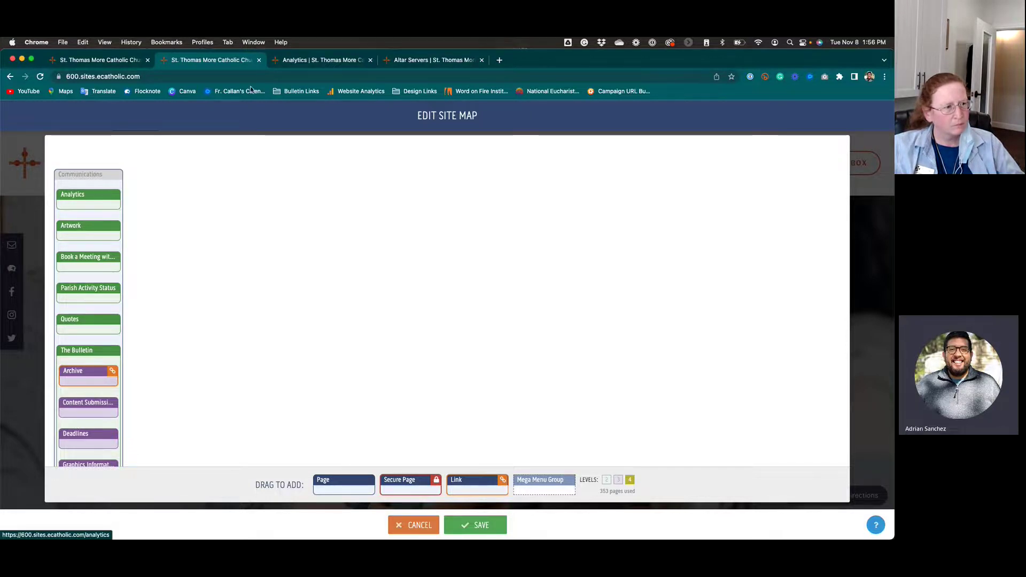
pyautogui.click(298, 61)
pyautogui.click(370, 60)
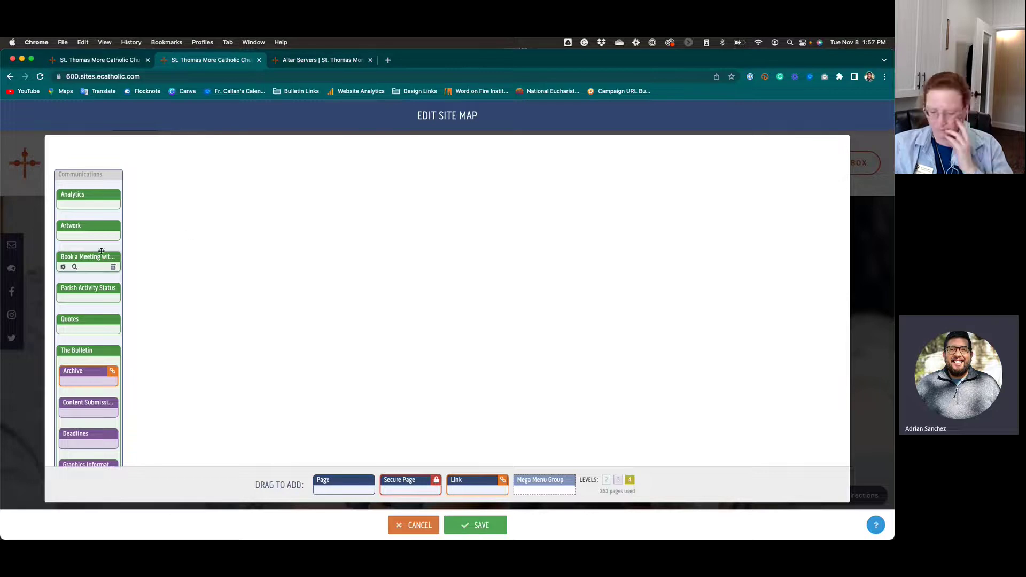
# Try reordering the Artwork page around Analytics in the Communications section, leaving it in its original place.
pyautogui.moveTo(96, 231)
pyautogui.moveTo(97, 231); pyautogui.dragTo(94, 190)
pyautogui.moveTo(85, 230); pyautogui.dragTo(89, 186)
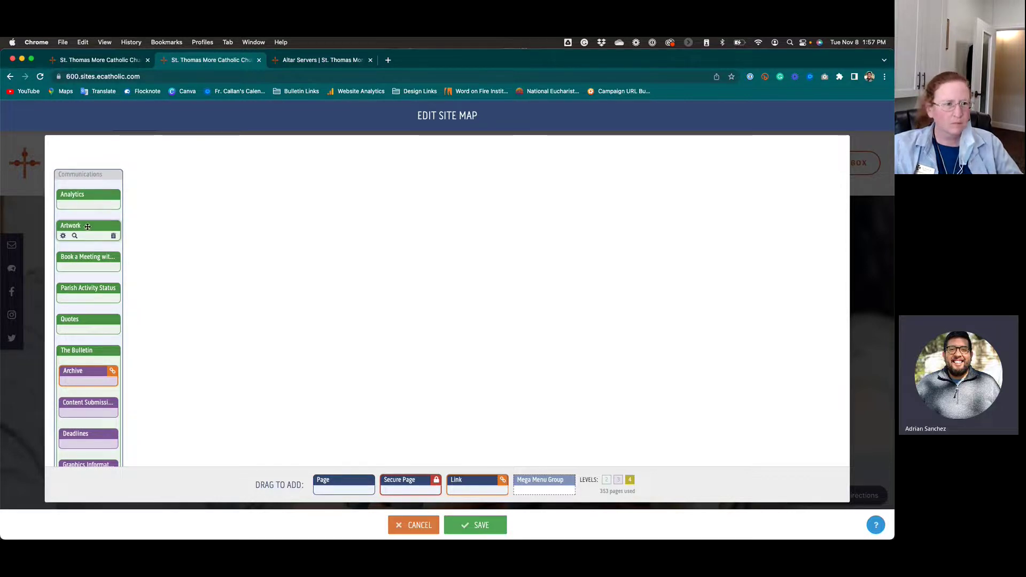
pyautogui.moveTo(88, 227)
pyautogui.mouseDown()
pyautogui.moveTo(87, 204)
pyautogui.moveTo(89, 245)
pyautogui.mouseUp()
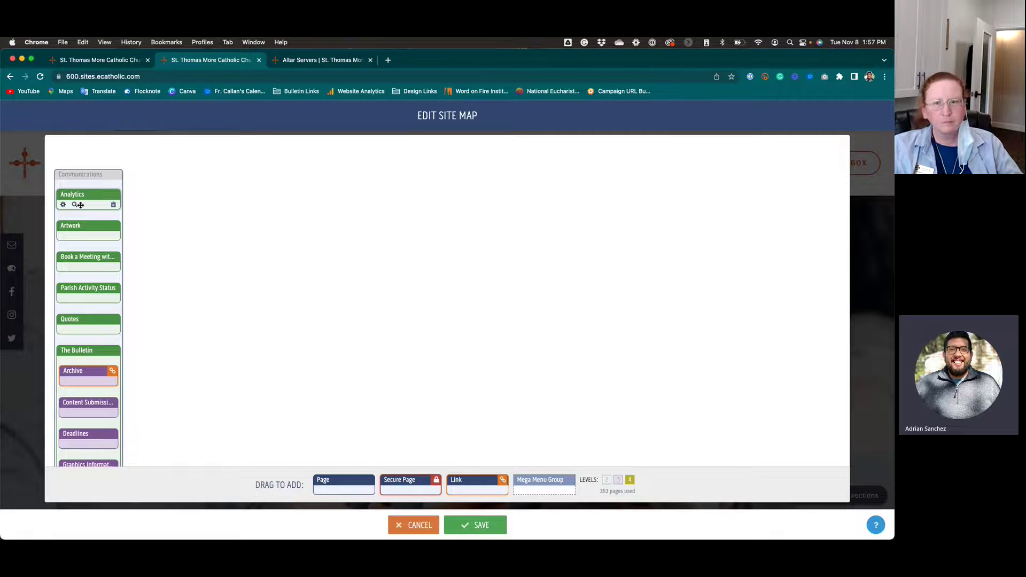
# Open the Analytics page from the site map and close the browser tab holding the old site map editor.
pyautogui.click(75, 205)
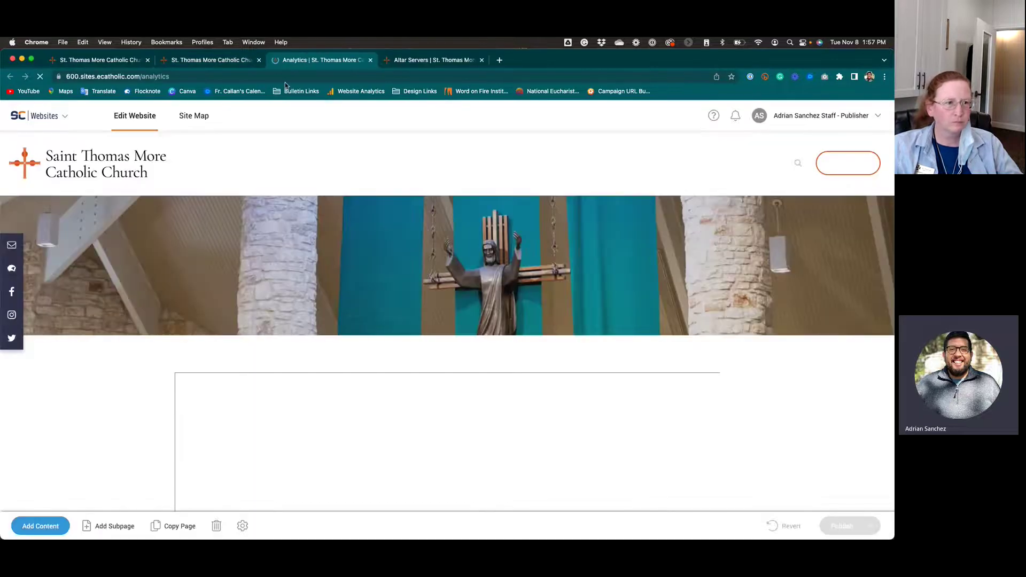
pyautogui.click(258, 60)
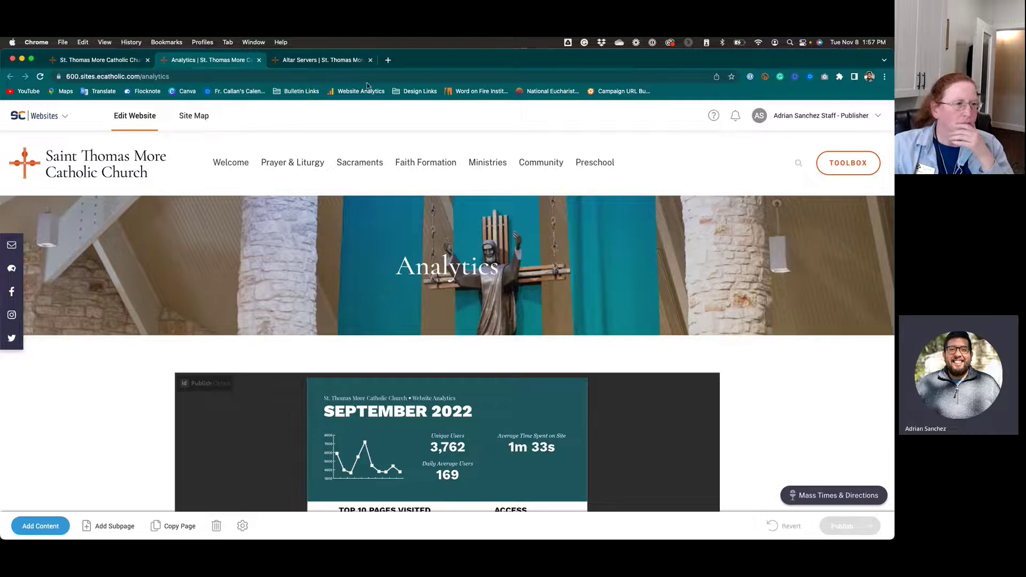
# Review the Communications section of the site map from Analytics down to Writing Style Guide, leaving the editor without saving.
pyautogui.click(201, 118)
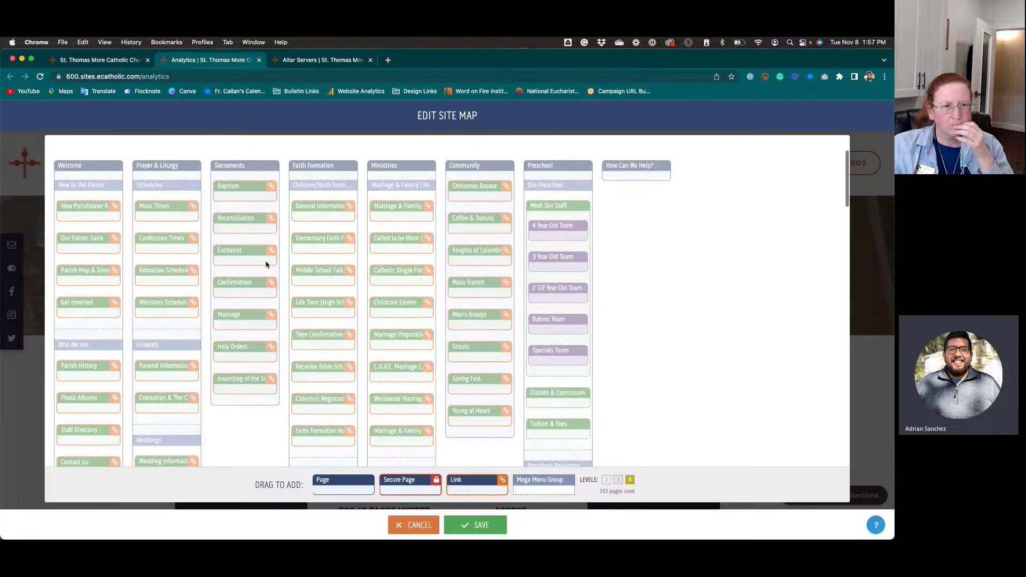
pyautogui.scroll(-5, 265, 265)
pyautogui.scroll(-2, 265, 265)
pyautogui.moveTo(71, 308)
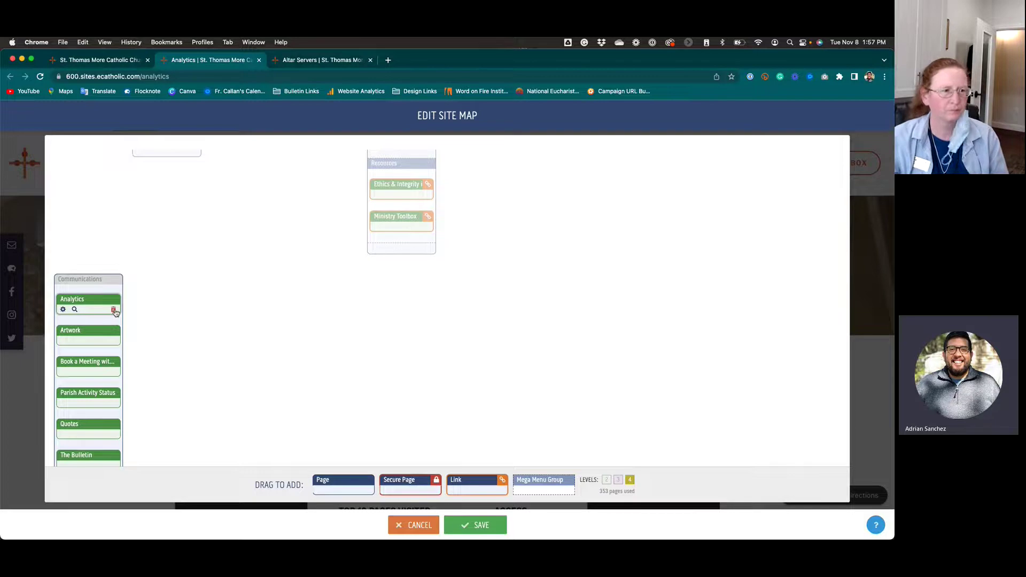
pyautogui.scroll(-5, 115, 312)
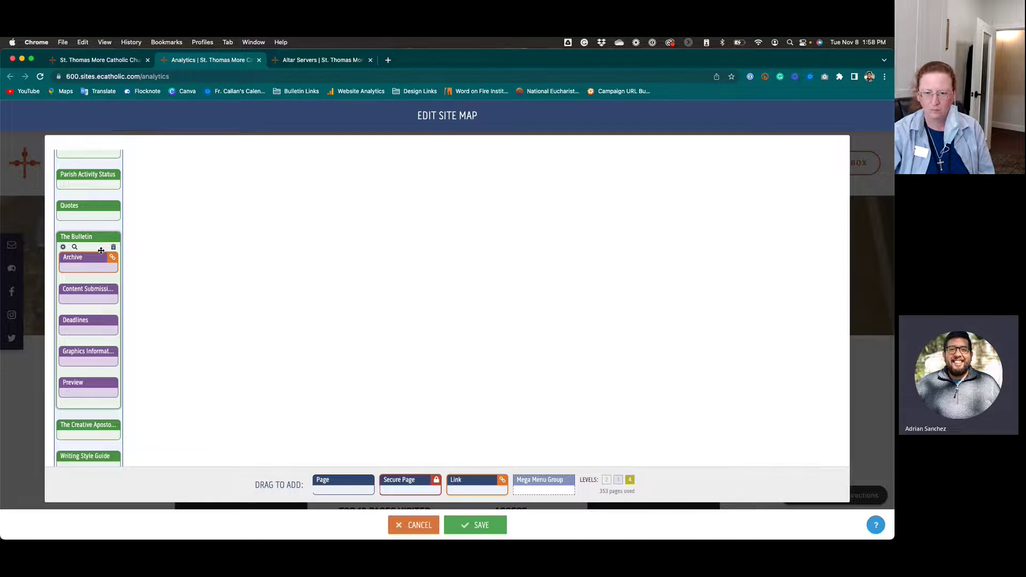
pyautogui.scroll(-1, 106, 273)
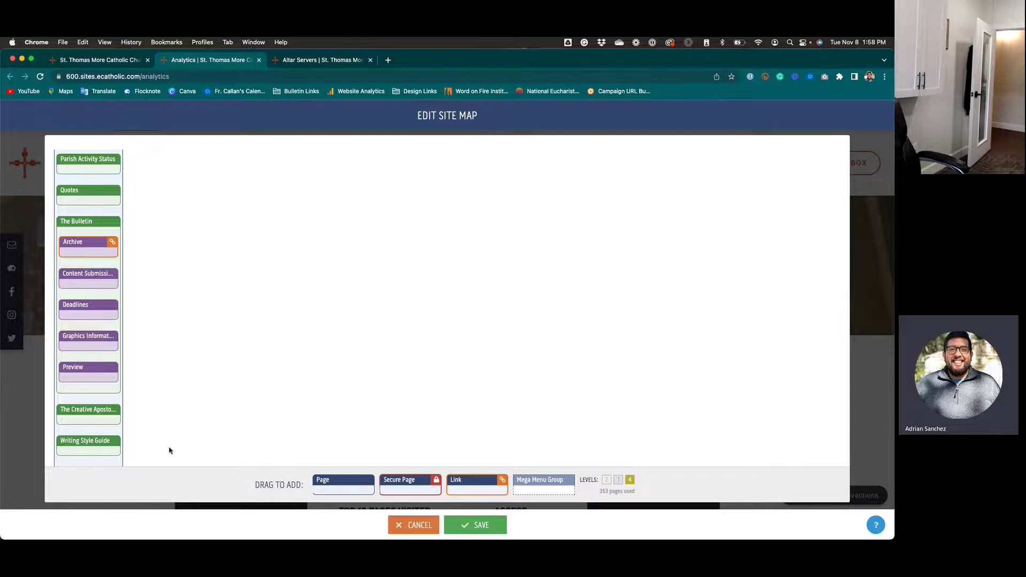
pyautogui.click(402, 526)
pyautogui.click(481, 349)
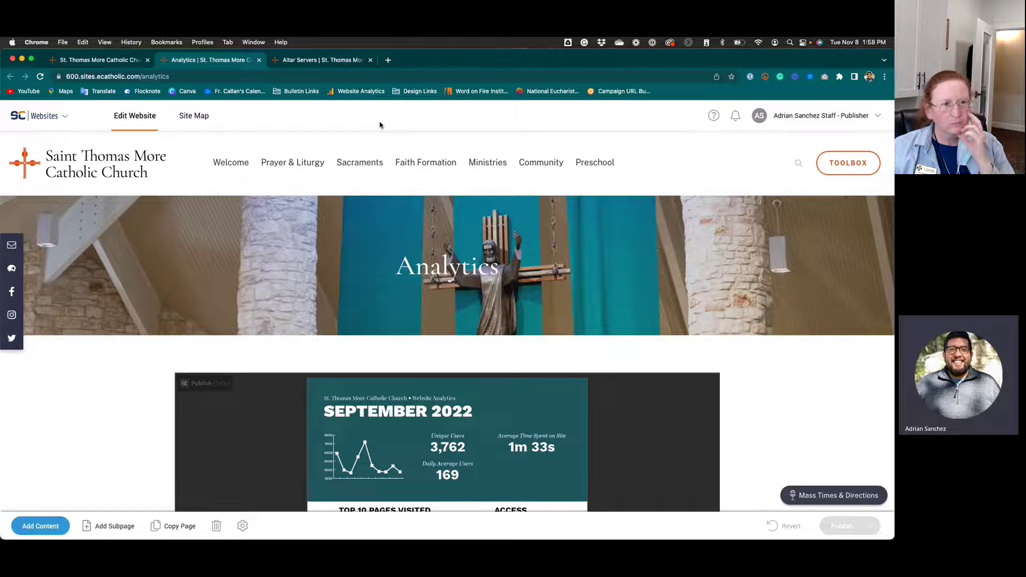
# View the eCatholic Help Center from the website's help link, closing it to return to the Analytics page.
pyautogui.click(714, 116)
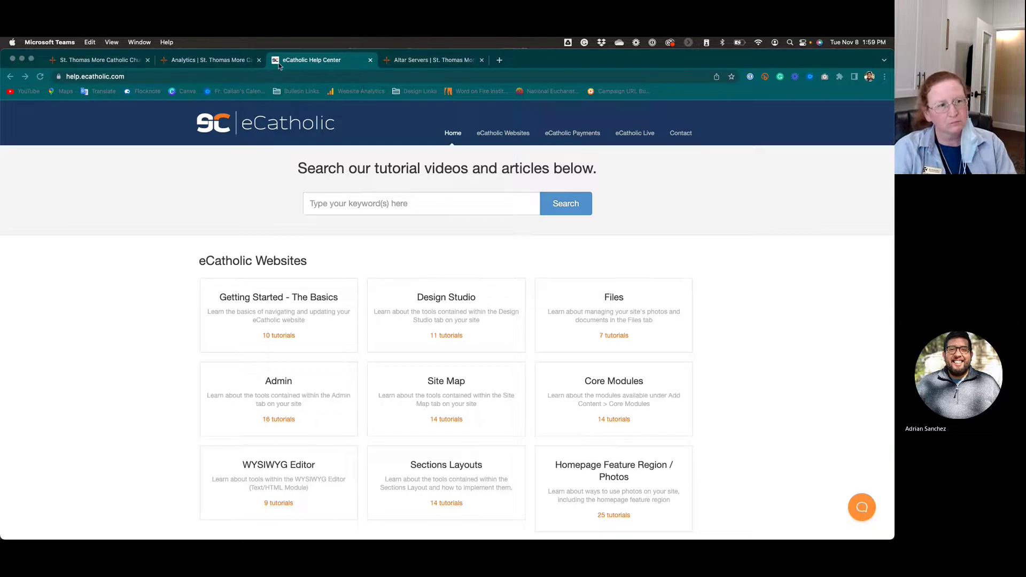
pyautogui.moveTo(281, 62); pyautogui.dragTo(339, 119)
pyautogui.click(91, 119)
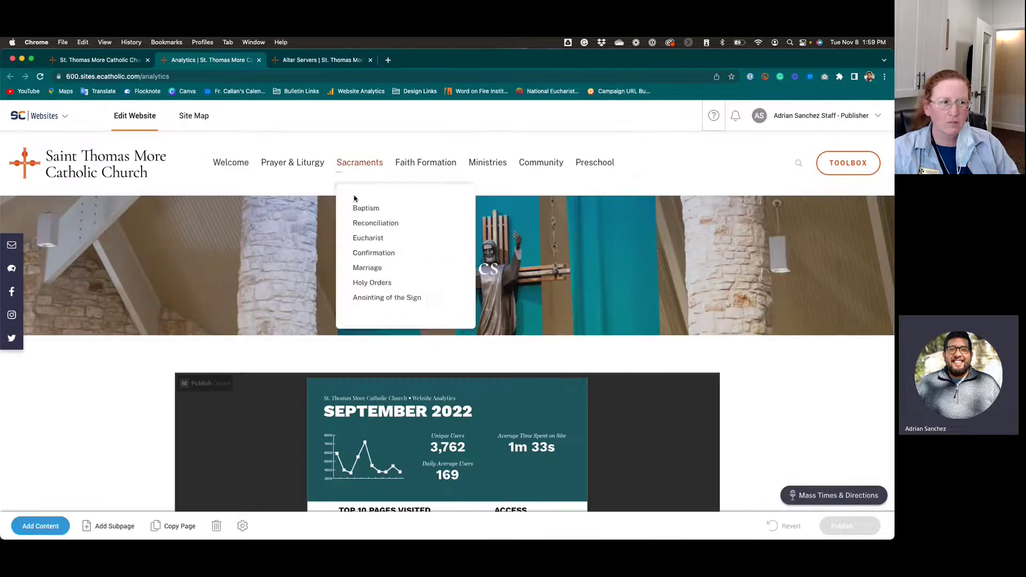
# Check the Notification Center and the options available for the signed-in publisher account.
pyautogui.click(736, 123)
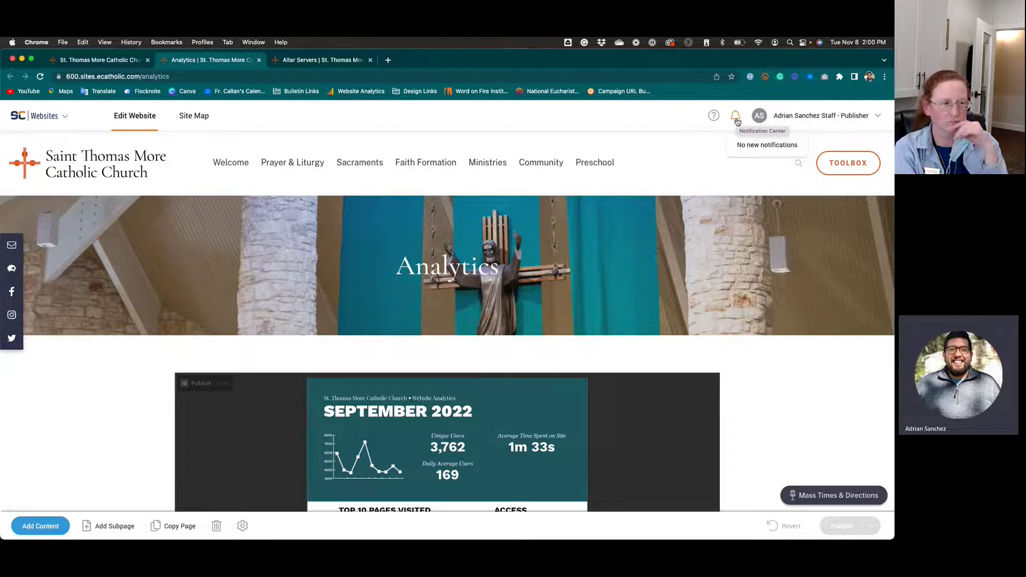
pyautogui.click(814, 121)
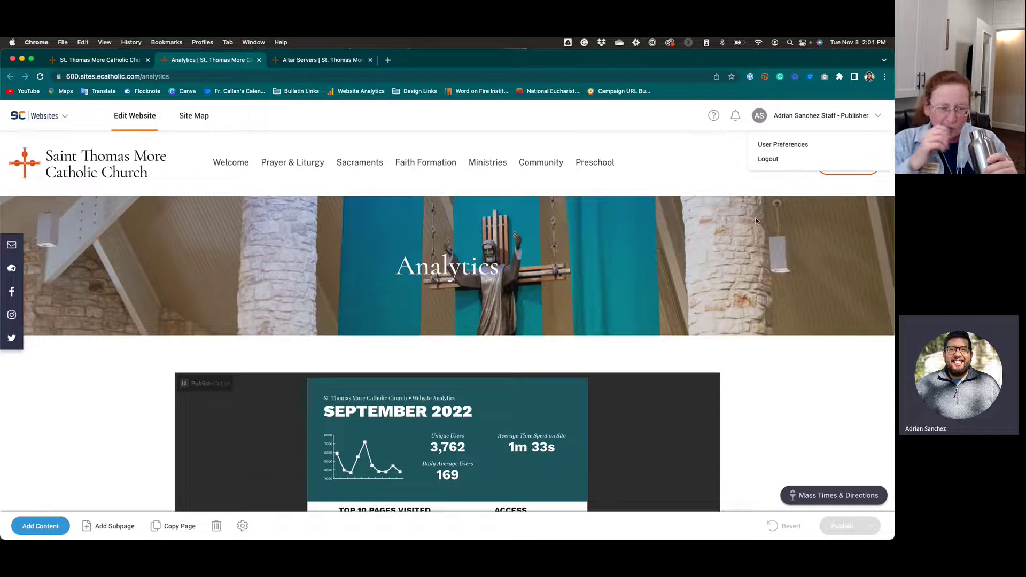
# Show the content modules available for the Analytics page and look over the Core group.
pyautogui.scroll(-5, 748, 230)
pyautogui.scroll(-2, 694, 293)
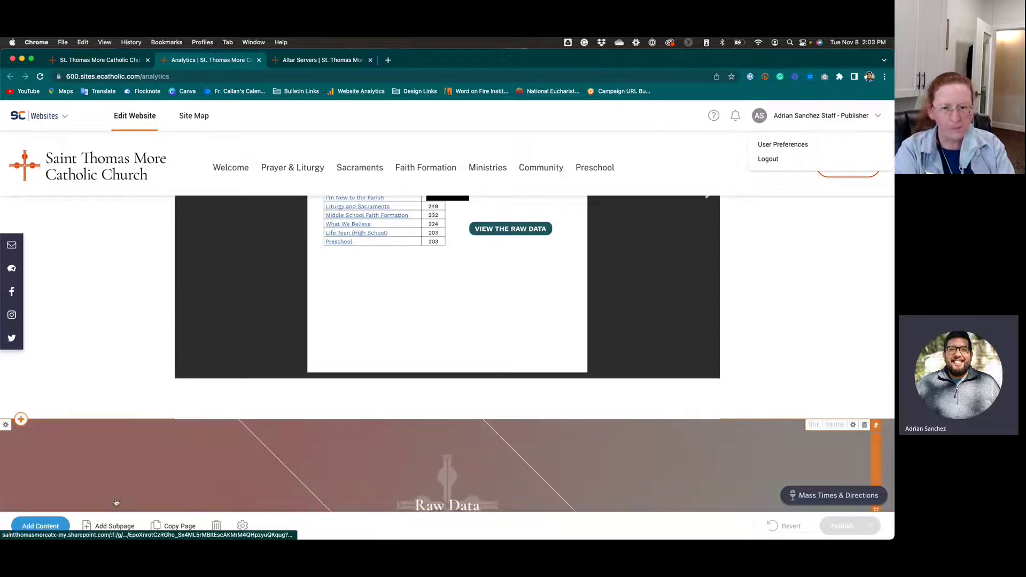
pyautogui.scroll(-1, 116, 523)
pyautogui.scroll(-1, 116, 524)
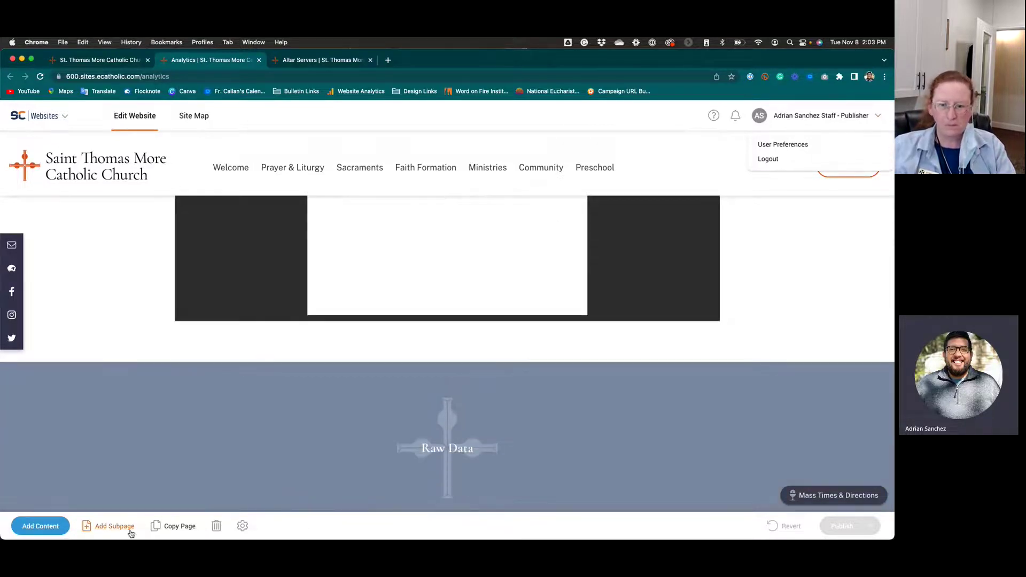
pyautogui.click(47, 530)
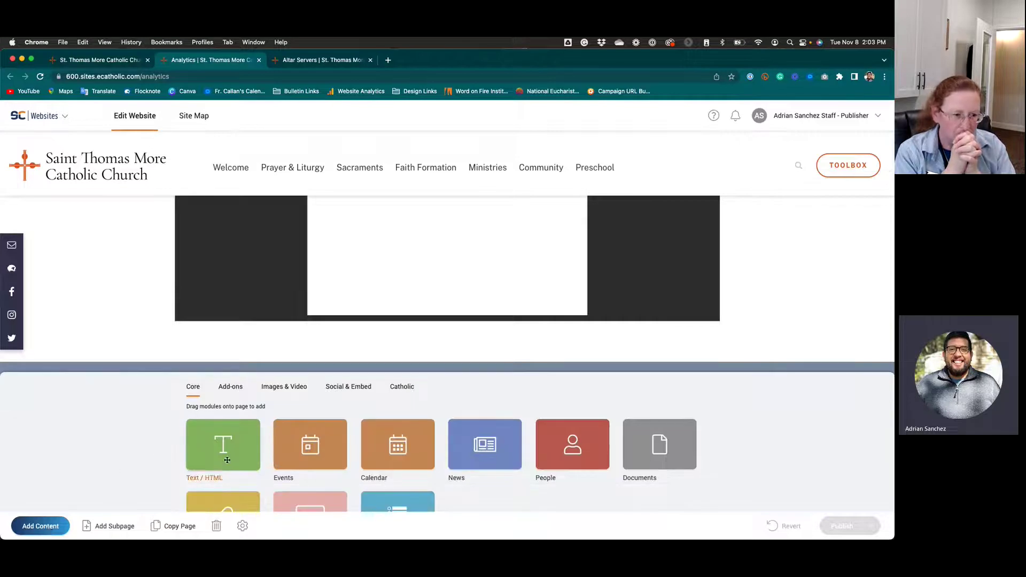
pyautogui.scroll(-2, 224, 458)
pyautogui.scroll(1, 230, 459)
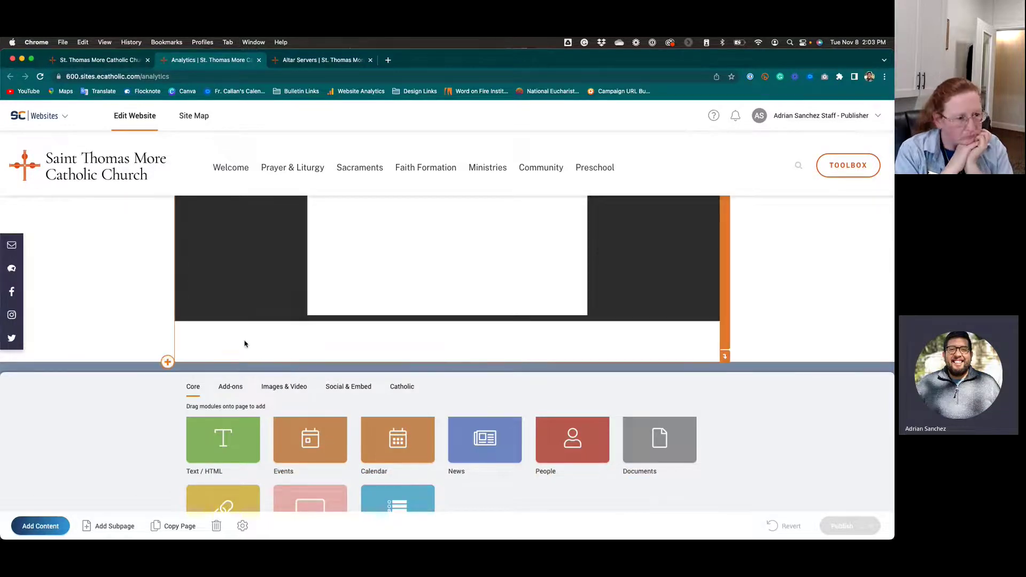
pyautogui.click(227, 388)
pyautogui.click(199, 388)
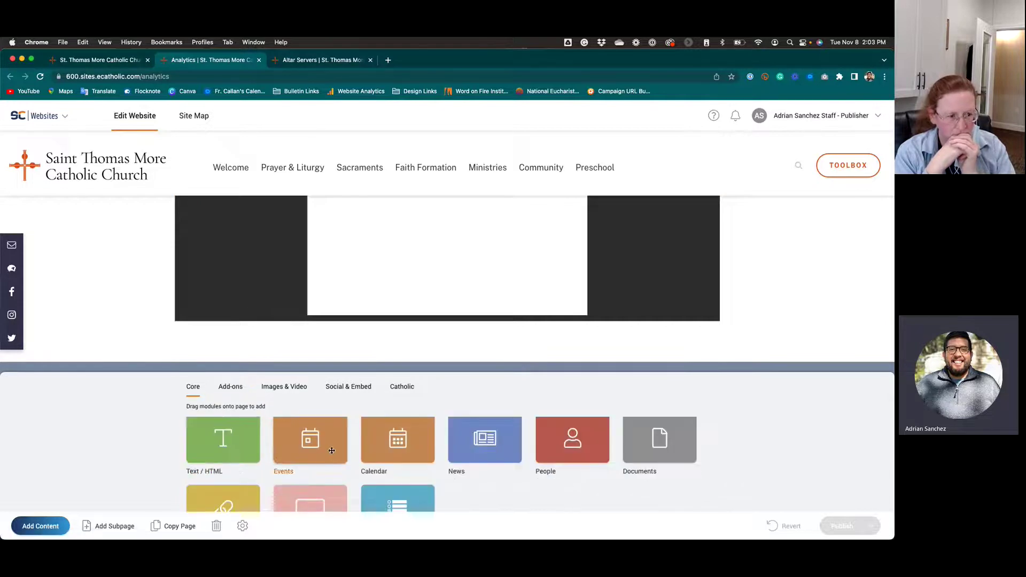
# Browse the Add-ons, Images & Video, Social & Embed and Catholic module groups.
pyautogui.click(236, 389)
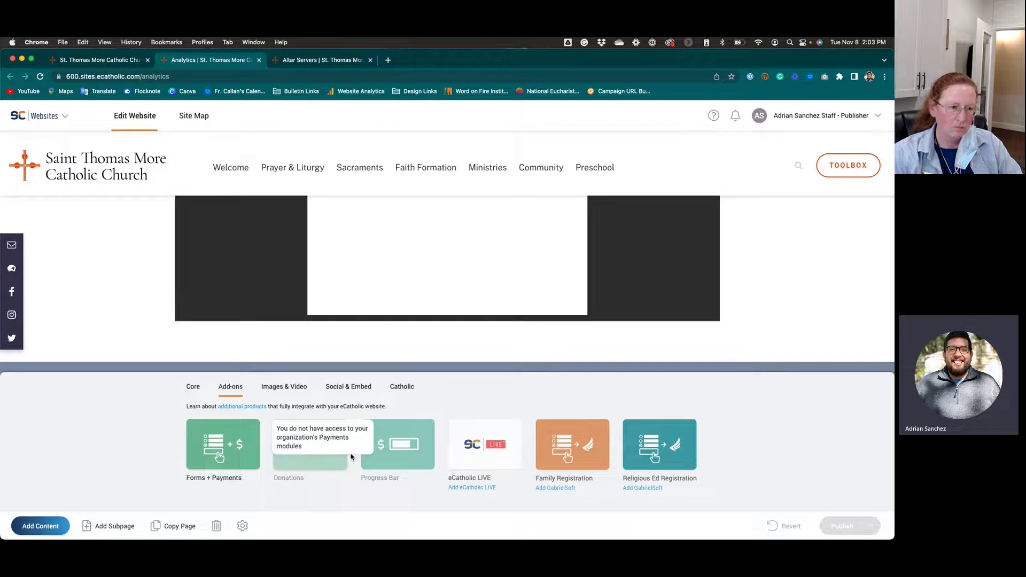
pyautogui.click(284, 389)
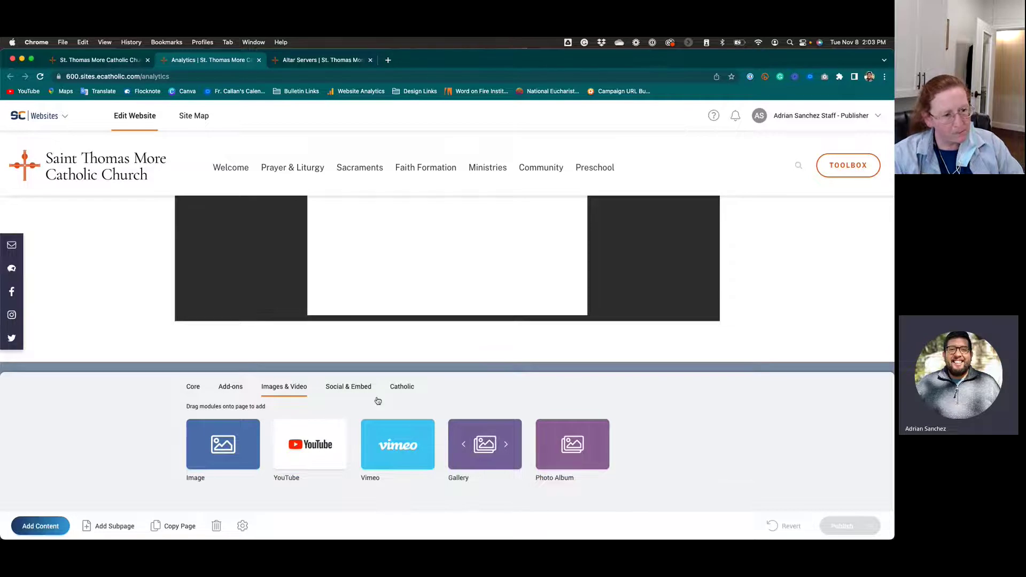
pyautogui.click(354, 386)
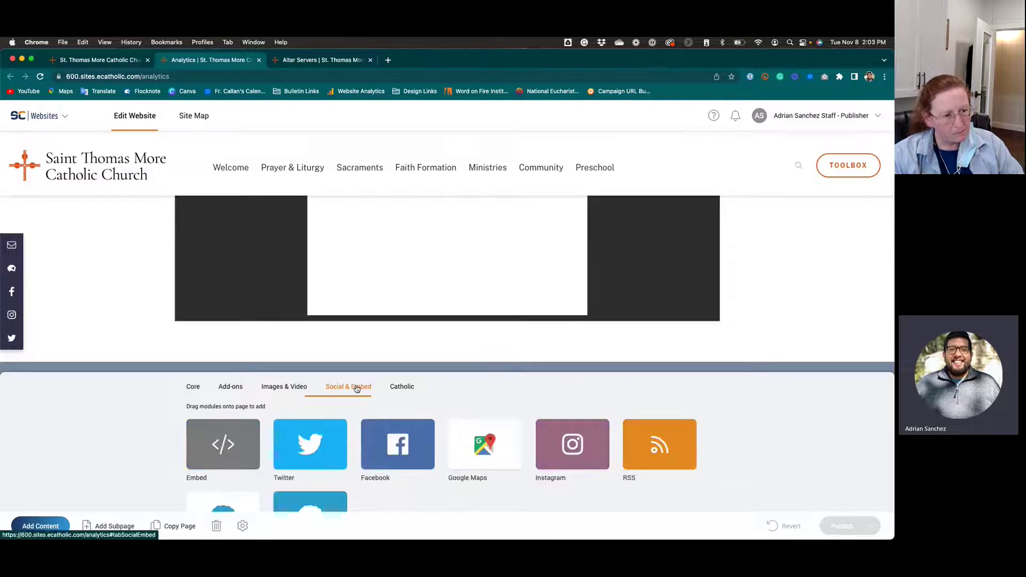
pyautogui.click(406, 388)
pyautogui.scroll(-2, 444, 460)
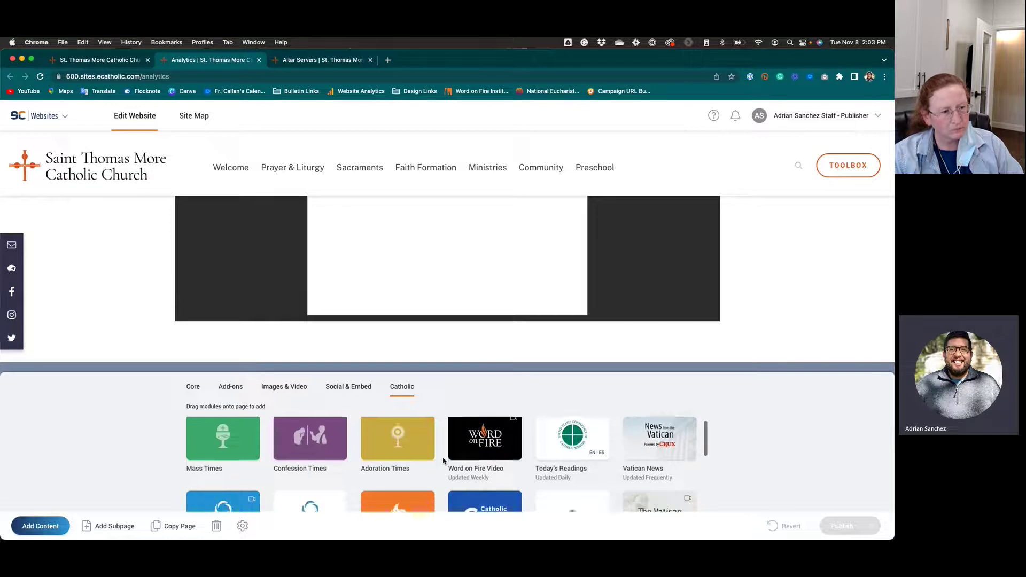
pyautogui.scroll(-5, 443, 460)
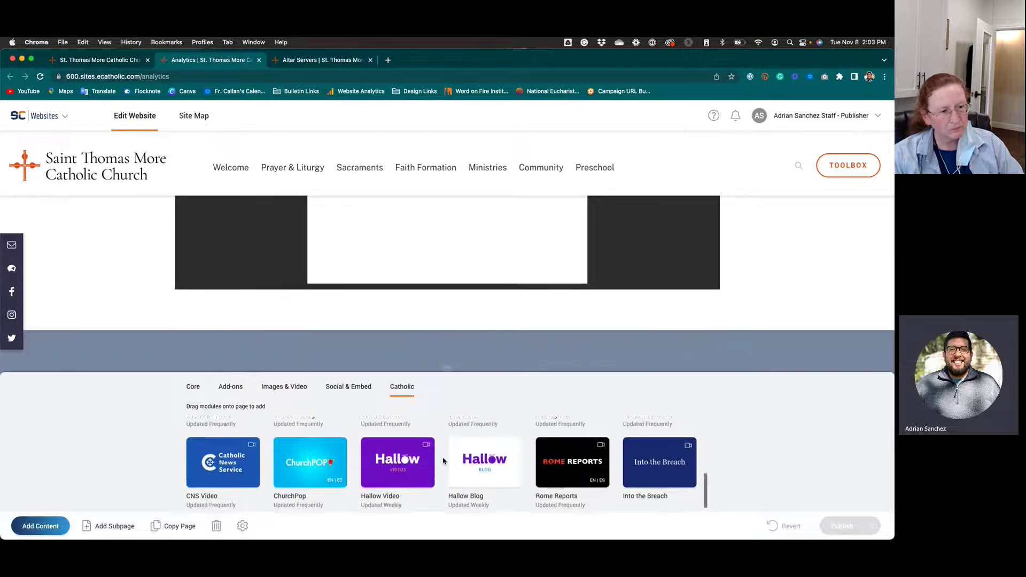
pyautogui.scroll(6, 442, 461)
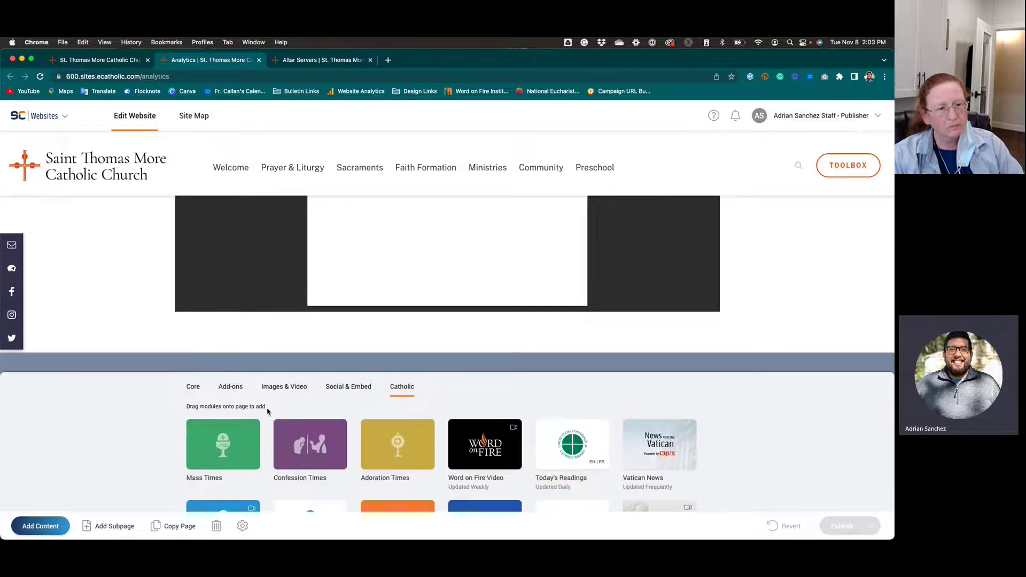
# Return to the Core modules, review them through Links, Buttons and Forms, and close the module list.
pyautogui.click(193, 387)
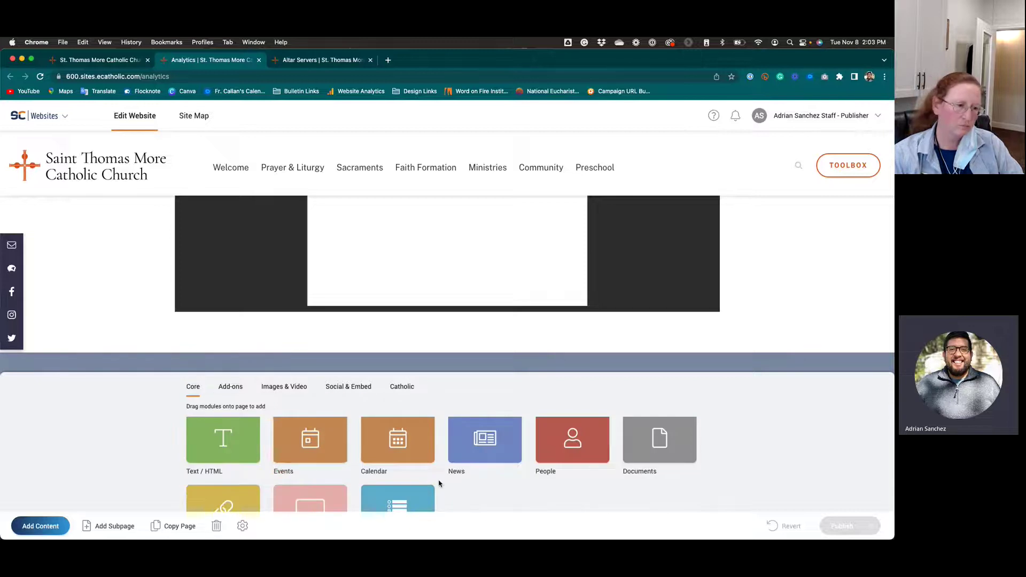
pyautogui.scroll(-2, 439, 484)
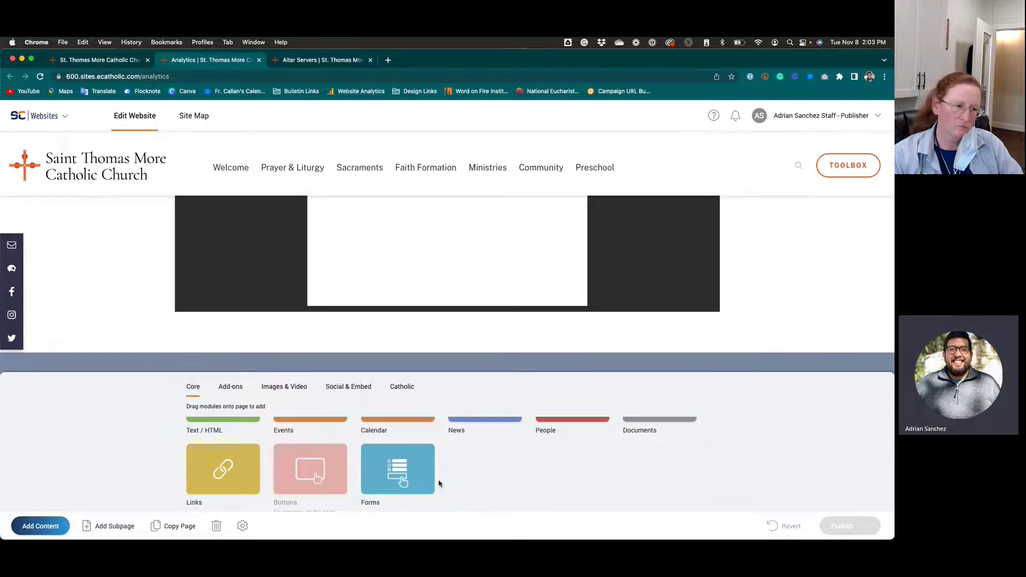
pyautogui.scroll(2, 422, 478)
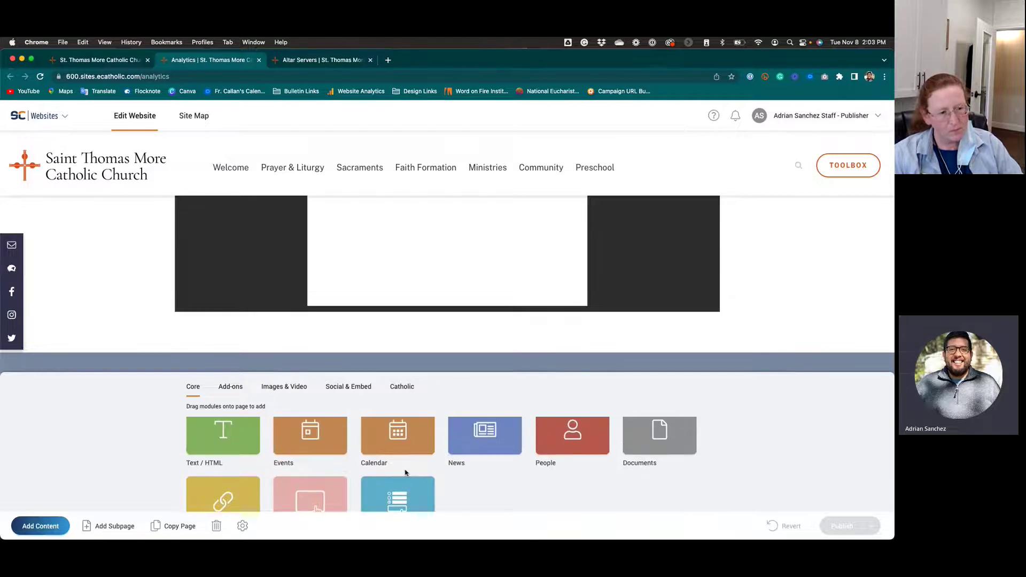
pyautogui.scroll(-2, 403, 470)
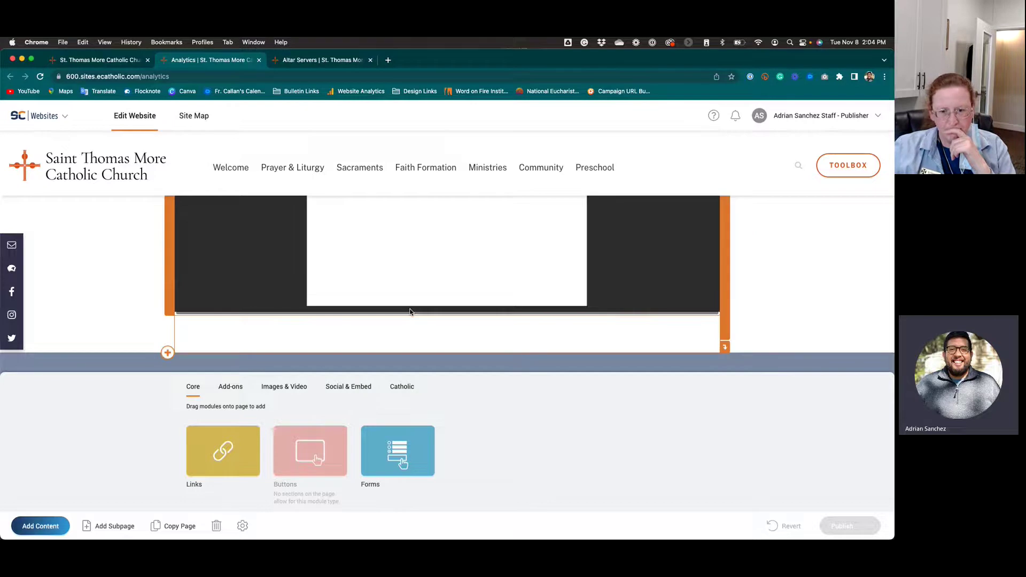
pyautogui.click(27, 527)
# View the required fields for adding a subpage under Analytics, cancelling without creating one.
pyautogui.scroll(5, 199, 377)
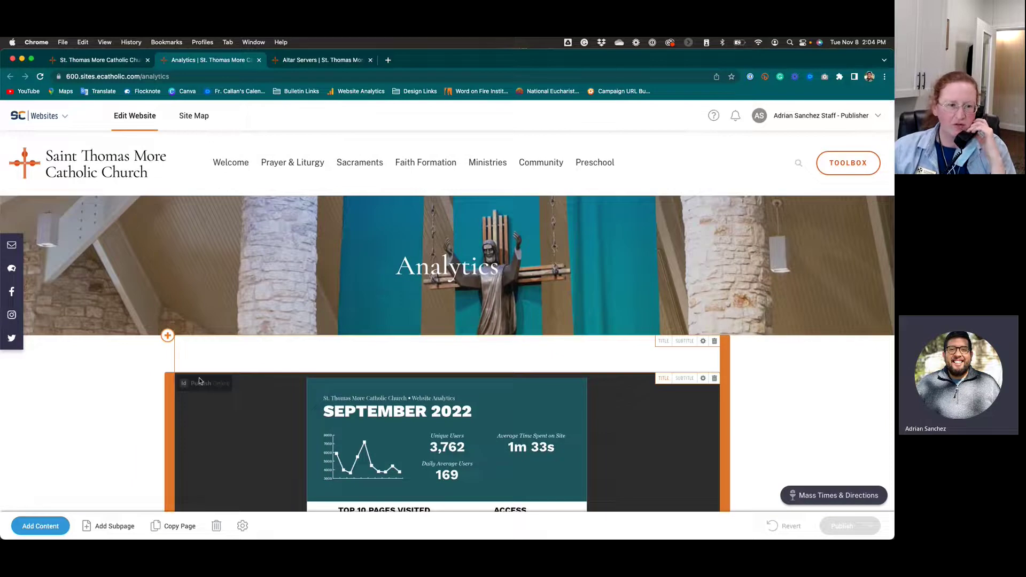
pyautogui.click(113, 528)
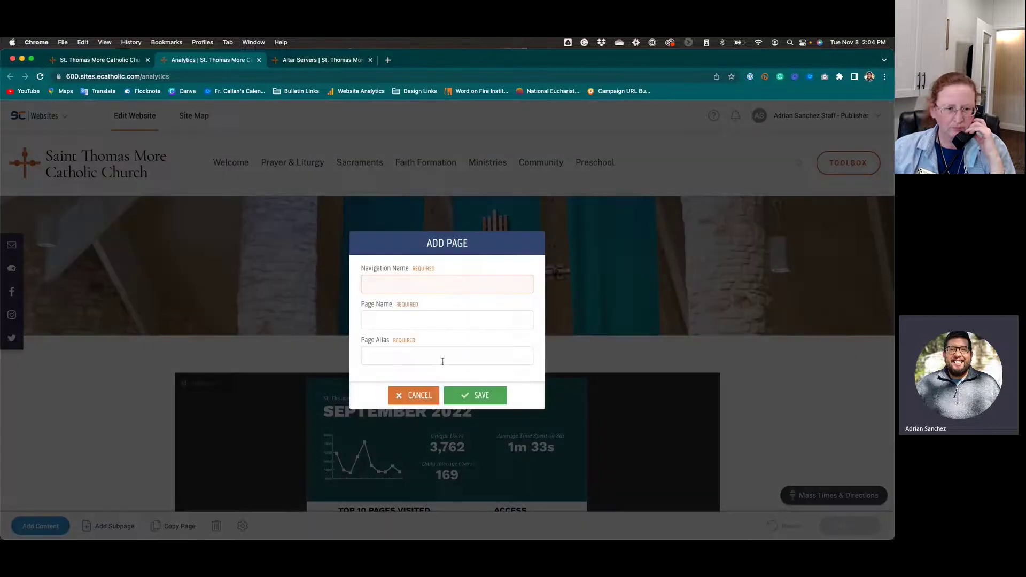
pyautogui.click(422, 396)
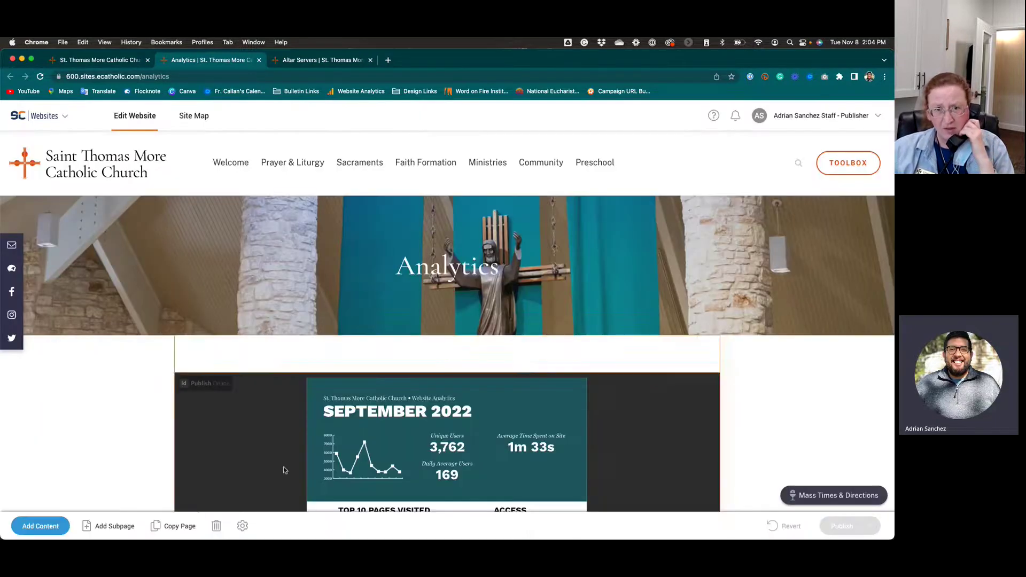
# View the required fields for copying the Analytics page and its basic page settings, cancelling both without changes.
pyautogui.click(166, 529)
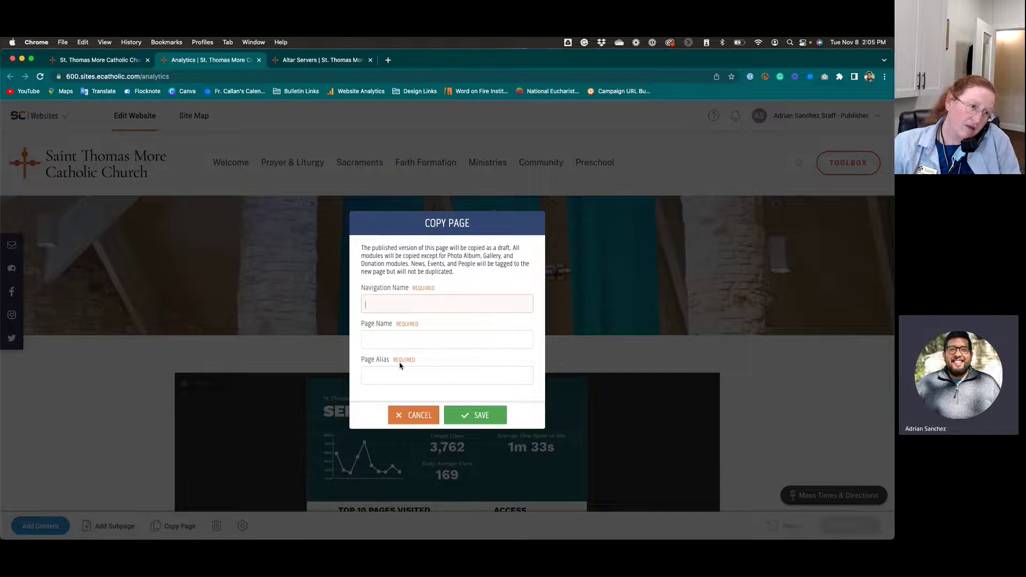
pyautogui.click(420, 421)
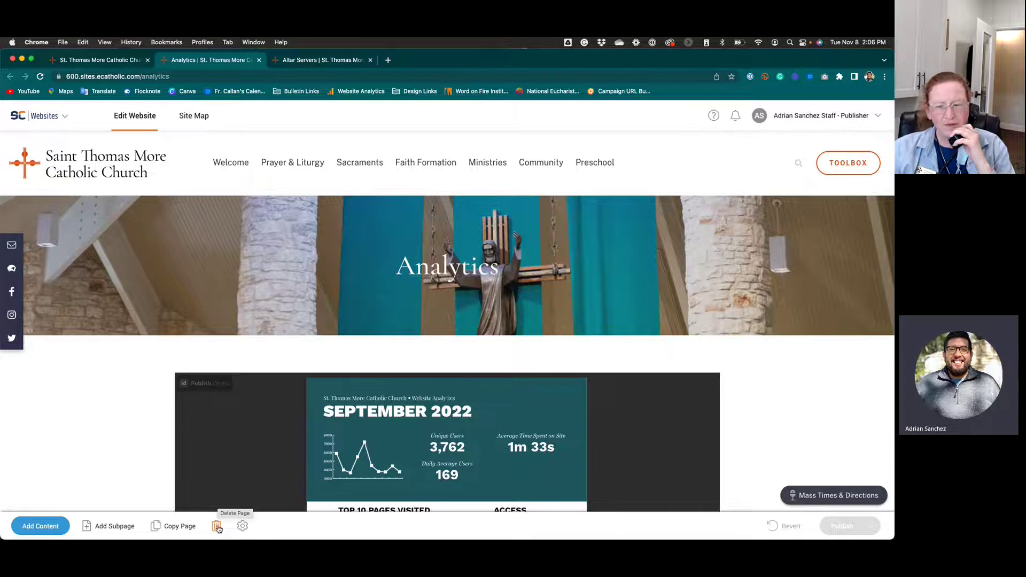
pyautogui.click(243, 527)
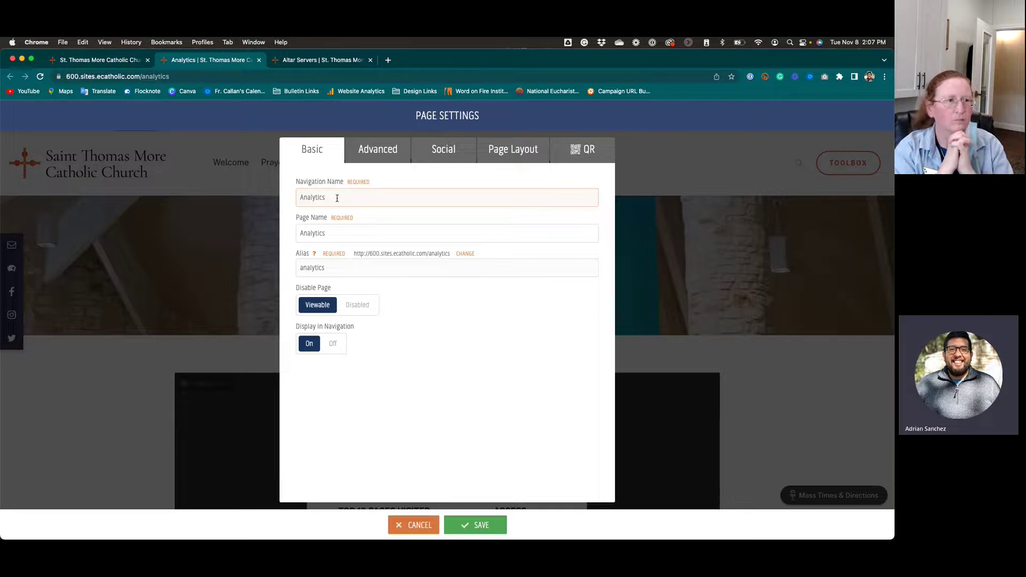
pyautogui.click(345, 233)
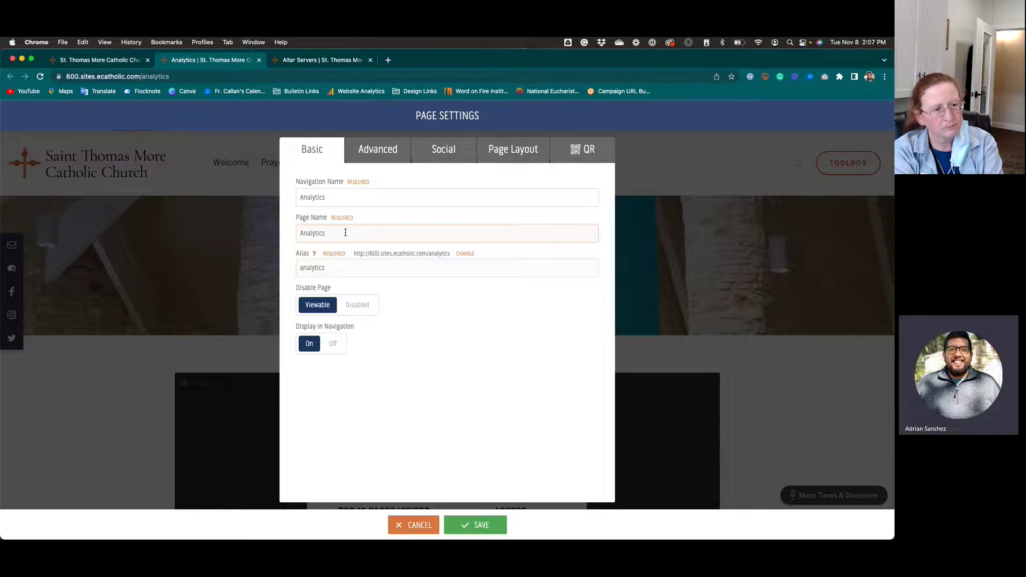
pyautogui.click(406, 521)
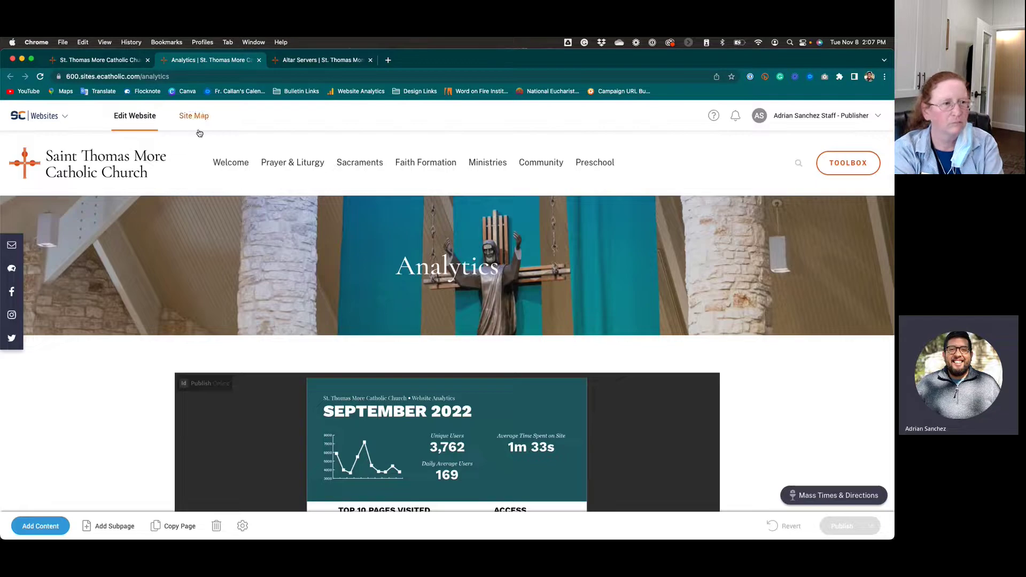
# Open The Bulletin page from the Communications group of the site map and close the Analytics page.
pyautogui.click(193, 116)
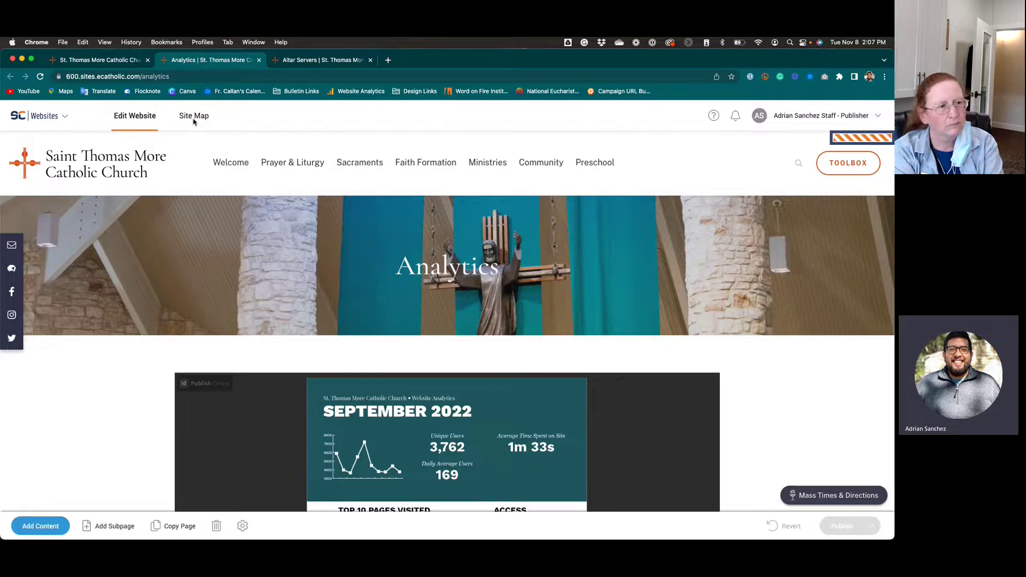
pyautogui.scroll(-15, 313, 323)
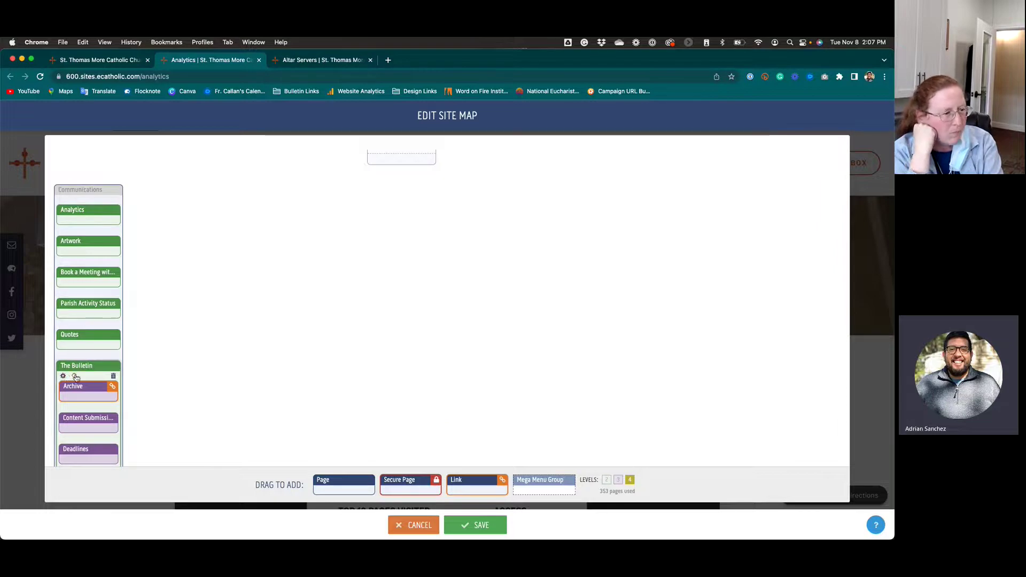
pyautogui.click(76, 377)
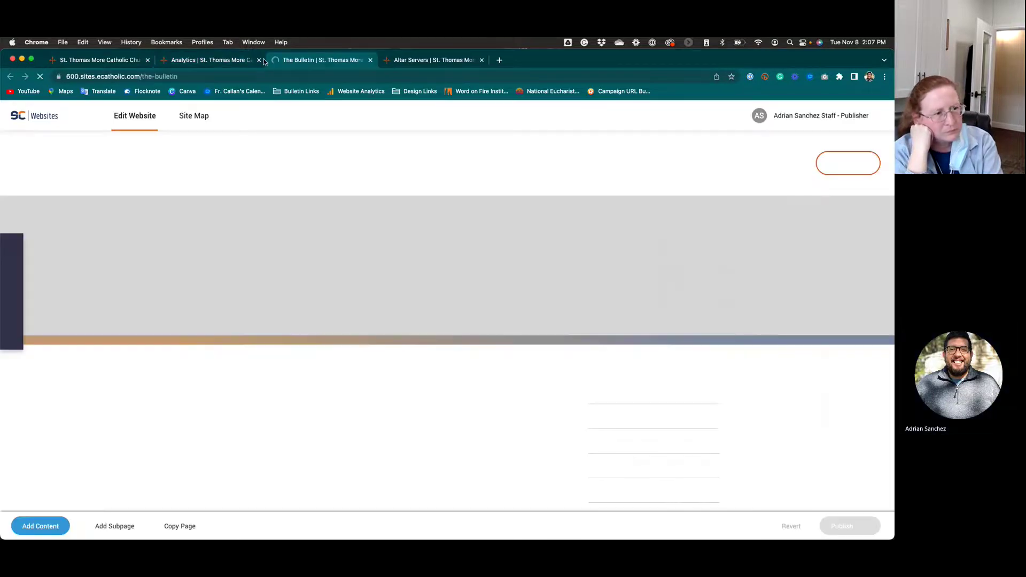
pyautogui.click(259, 59)
# Look over The Bulletin page, checking its title in the banner and the content below.
pyautogui.moveTo(292, 149)
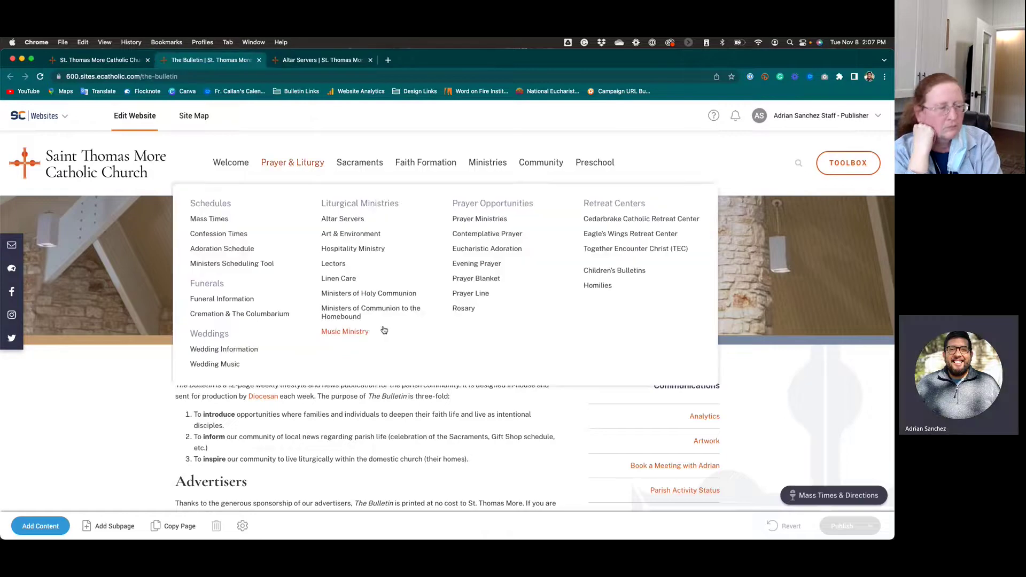
pyautogui.scroll(-2, 82, 379)
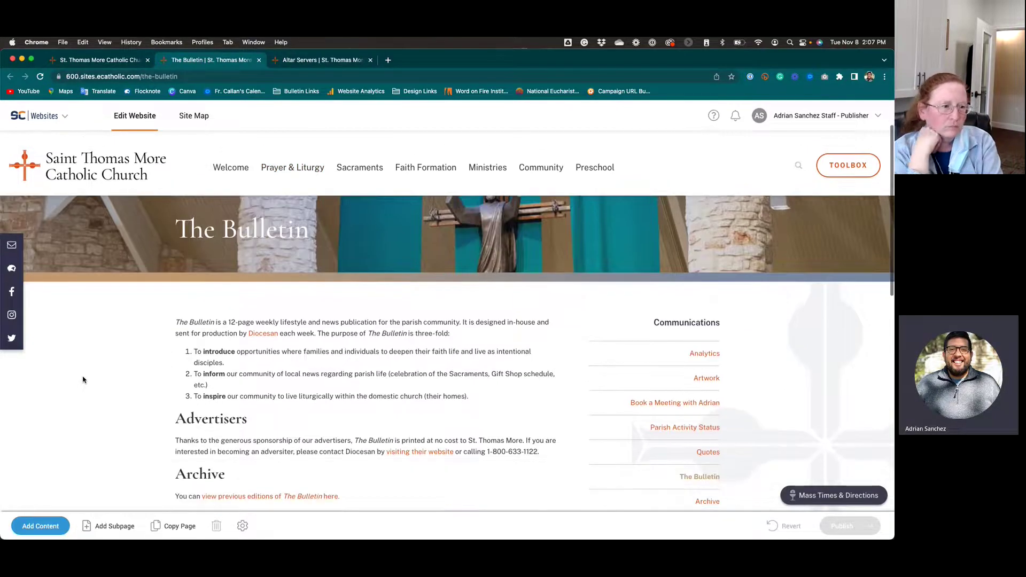
pyautogui.scroll(2, 82, 380)
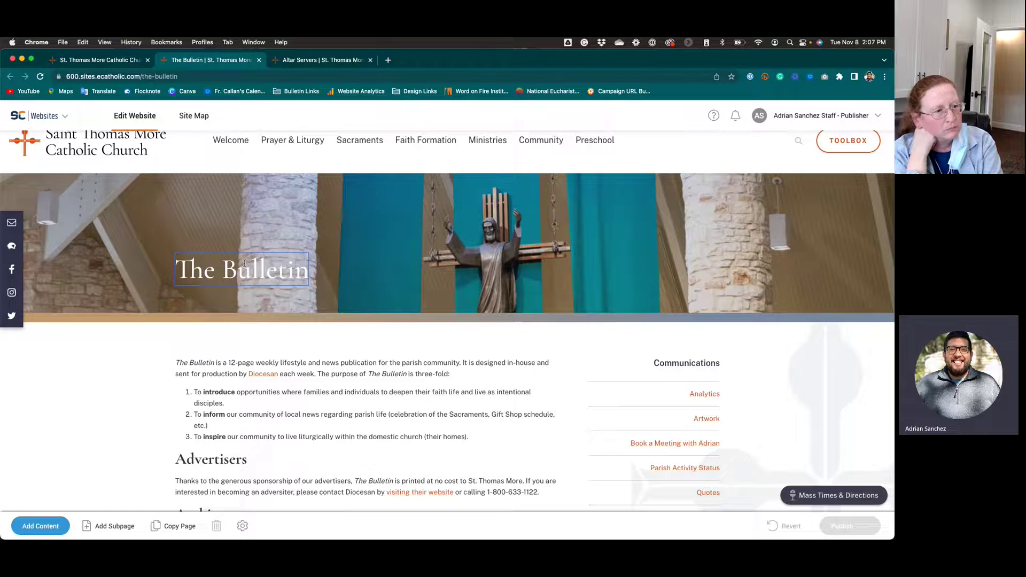
pyautogui.click(244, 263)
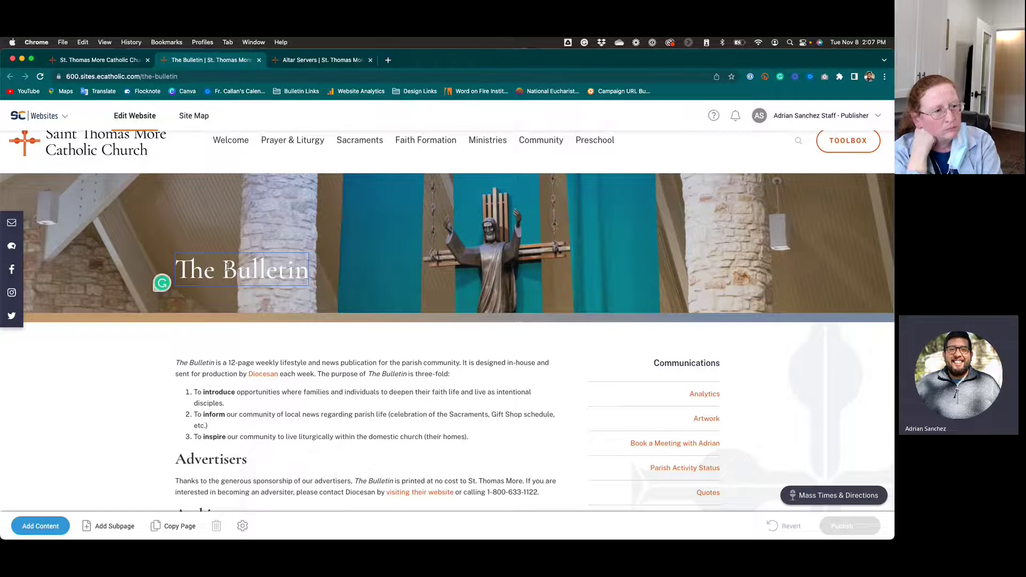
pyautogui.scroll(-3, 679, 427)
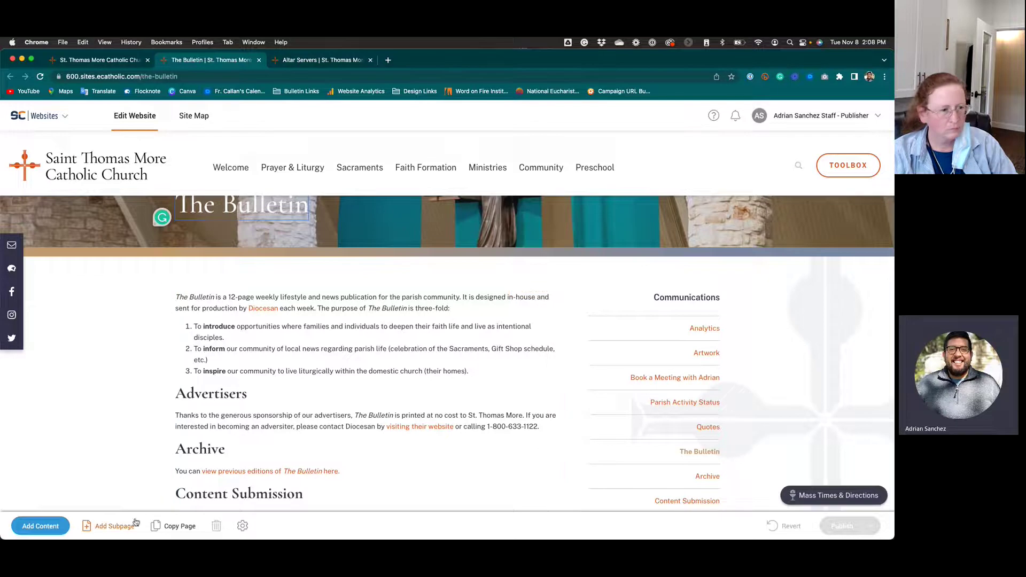
# Fill in a subpage under The Bulletin with the name New Page, highlight its page name, and cancel without saving.
pyautogui.click(114, 526)
pyautogui.write('New')
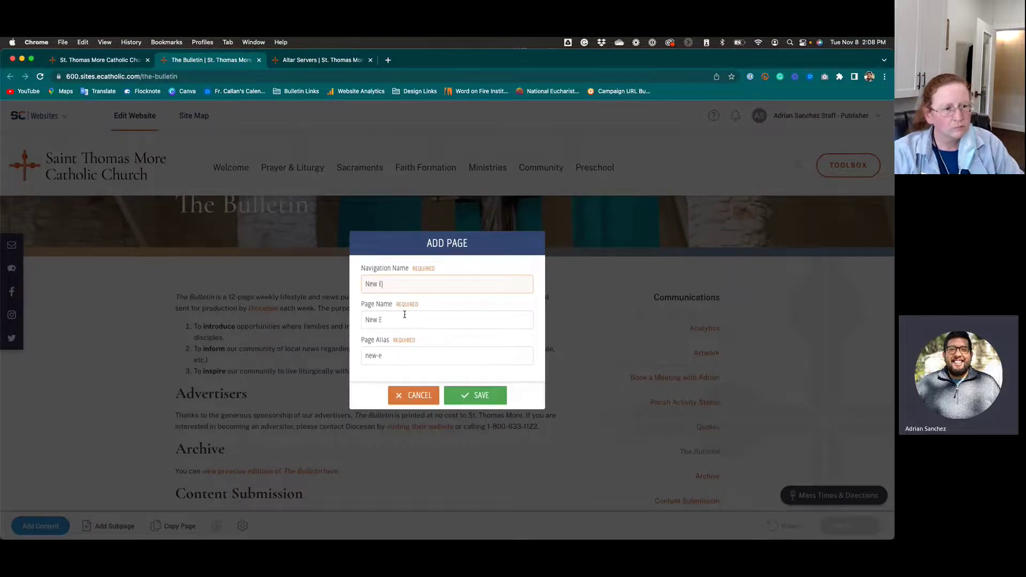
pyautogui.write(' Page')
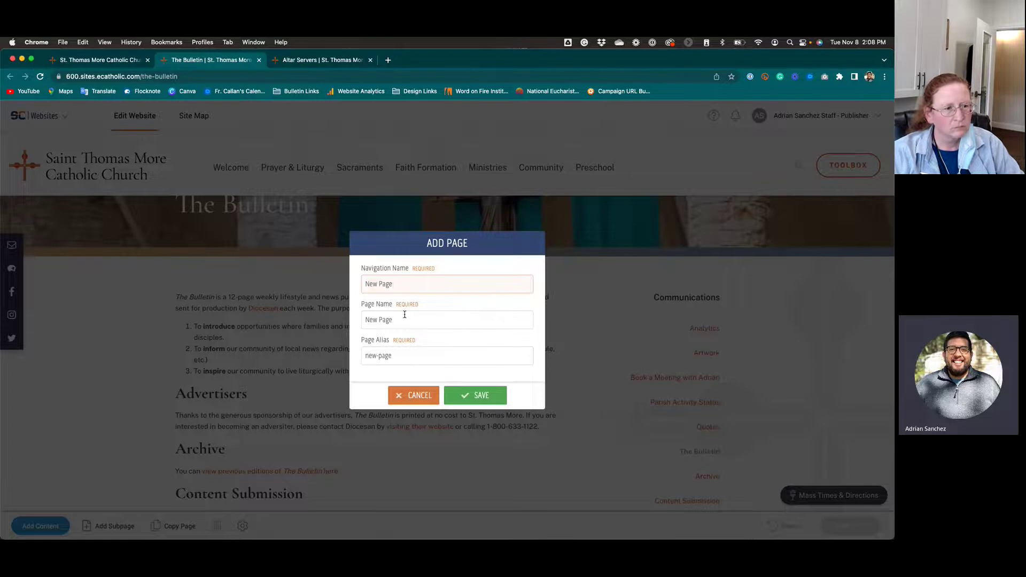
pyautogui.moveTo(396, 320); pyautogui.dragTo(352, 321)
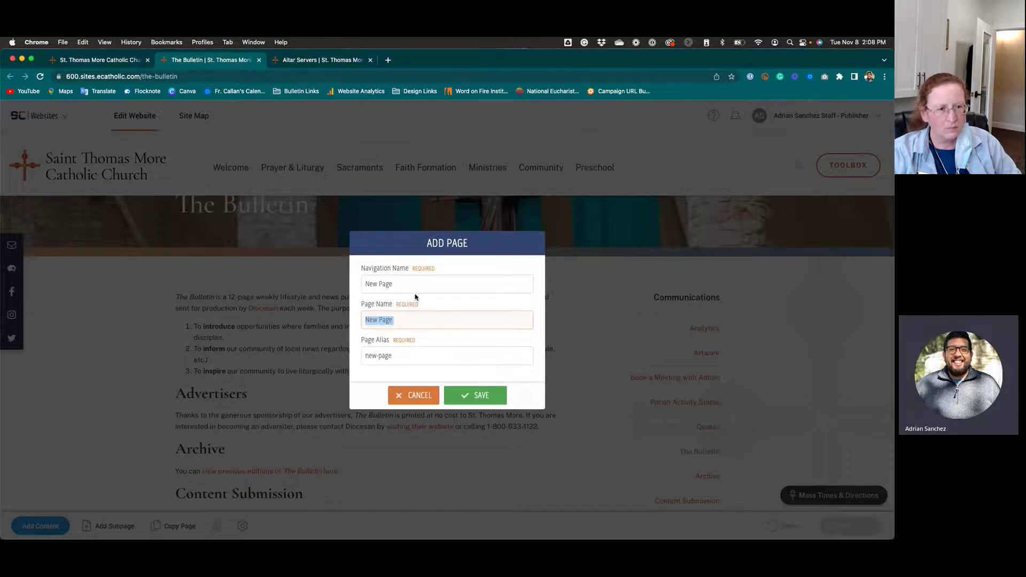
pyautogui.click(413, 398)
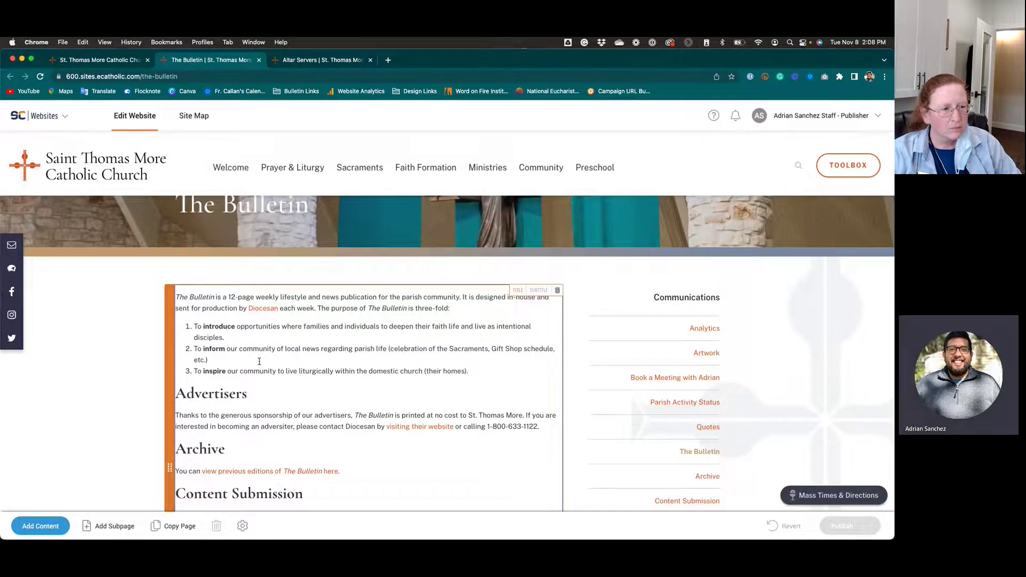
# Demonstrate The Bulletin's Disable Page and Display in Navigation settings, returning them to Viewable and On.
pyautogui.click(242, 523)
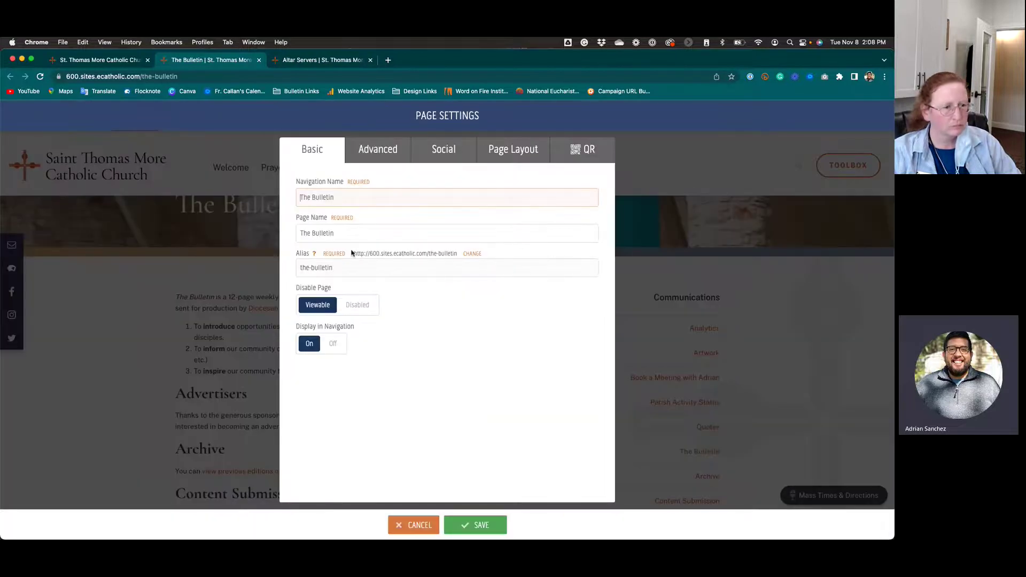
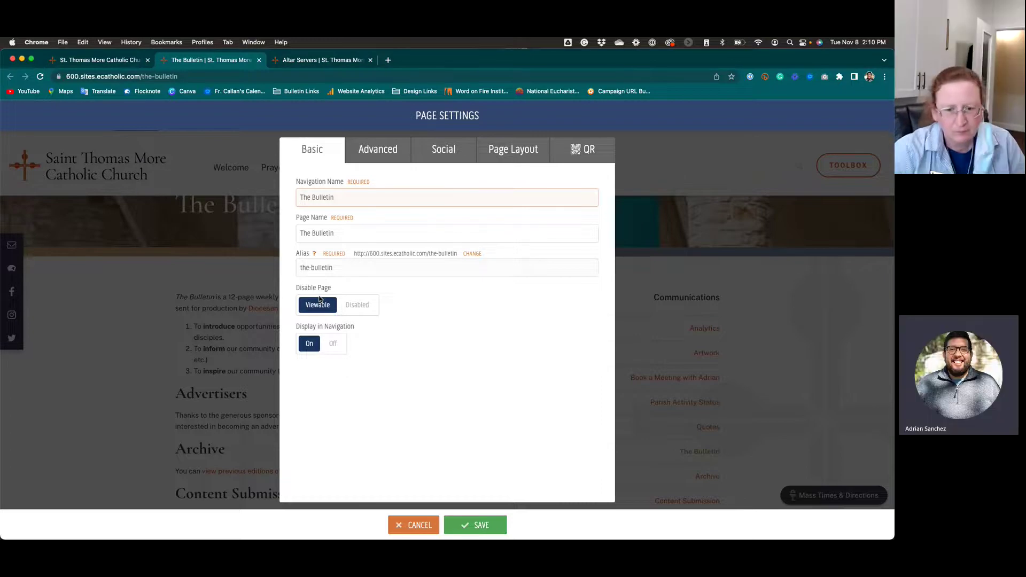
pyautogui.click(356, 306)
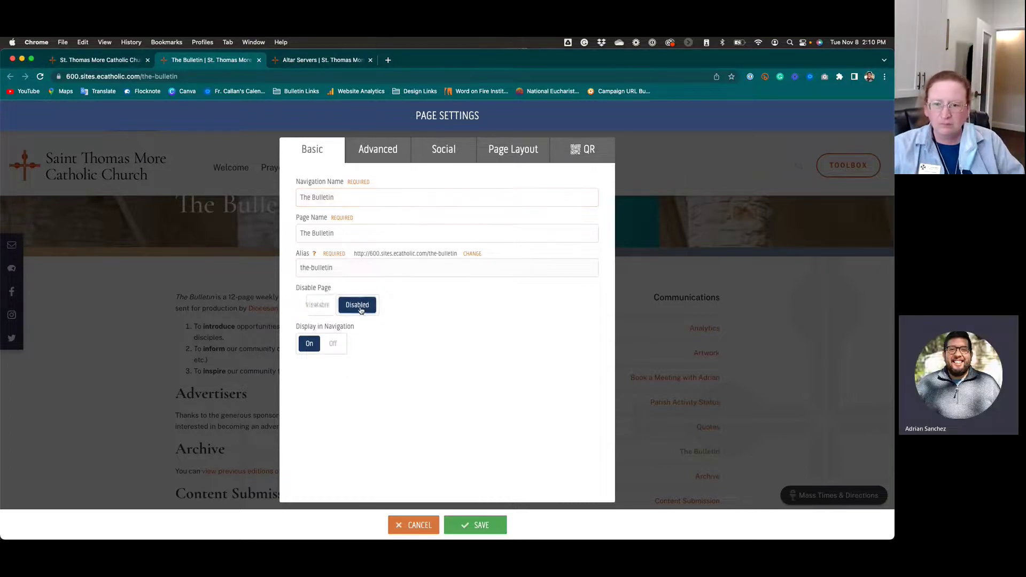
pyautogui.click(318, 309)
pyautogui.click(357, 306)
pyautogui.click(318, 307)
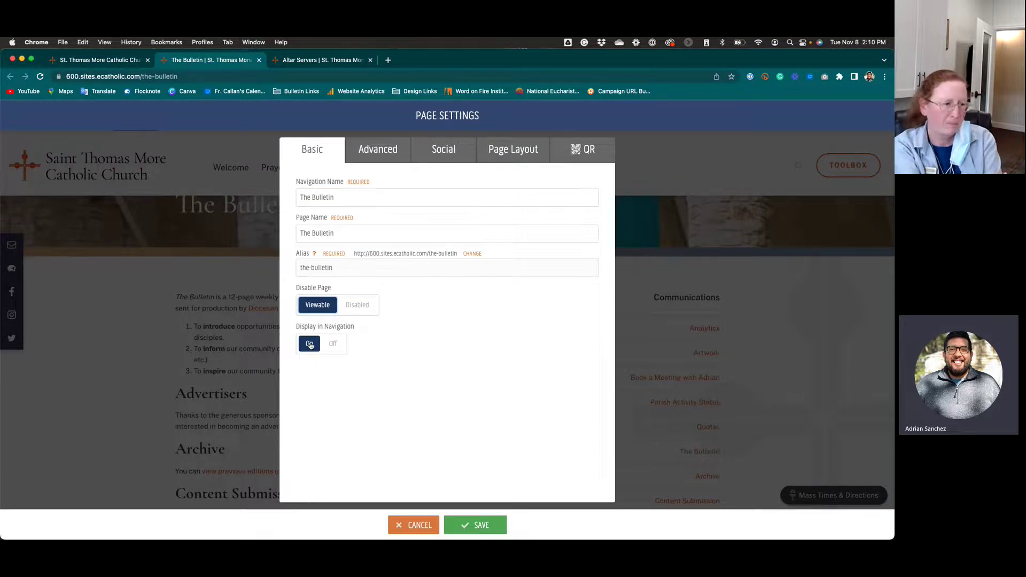
pyautogui.click(333, 344)
pyautogui.click(309, 348)
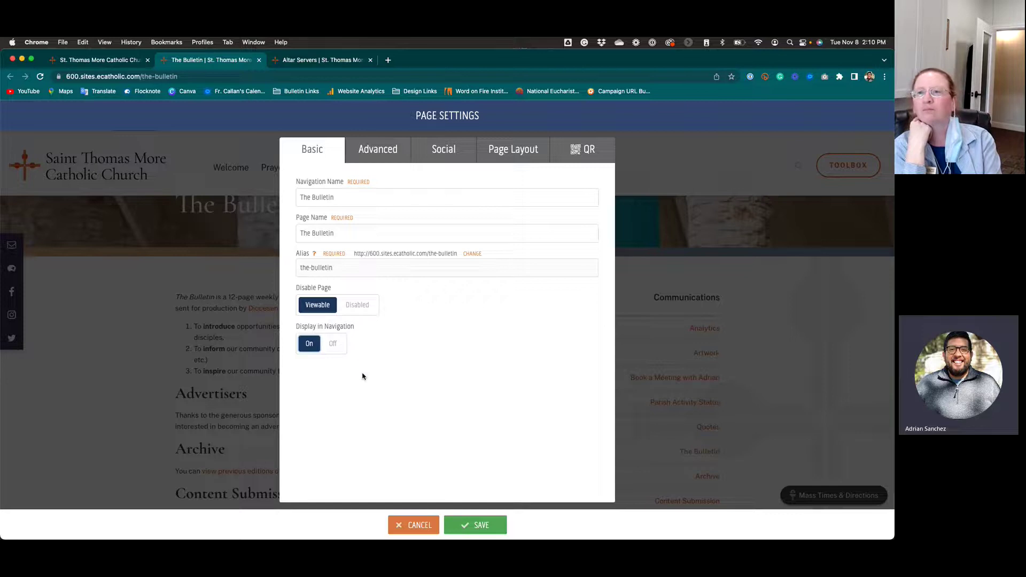
# Review The Bulletin's advanced page settings and highlight the required page image width and height.
pyautogui.click(379, 153)
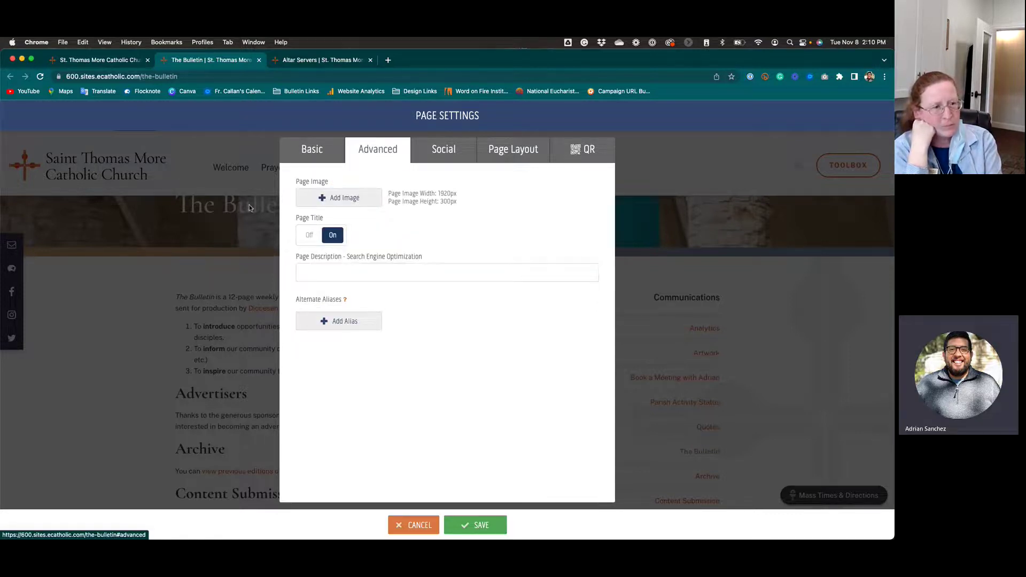
pyautogui.click(418, 524)
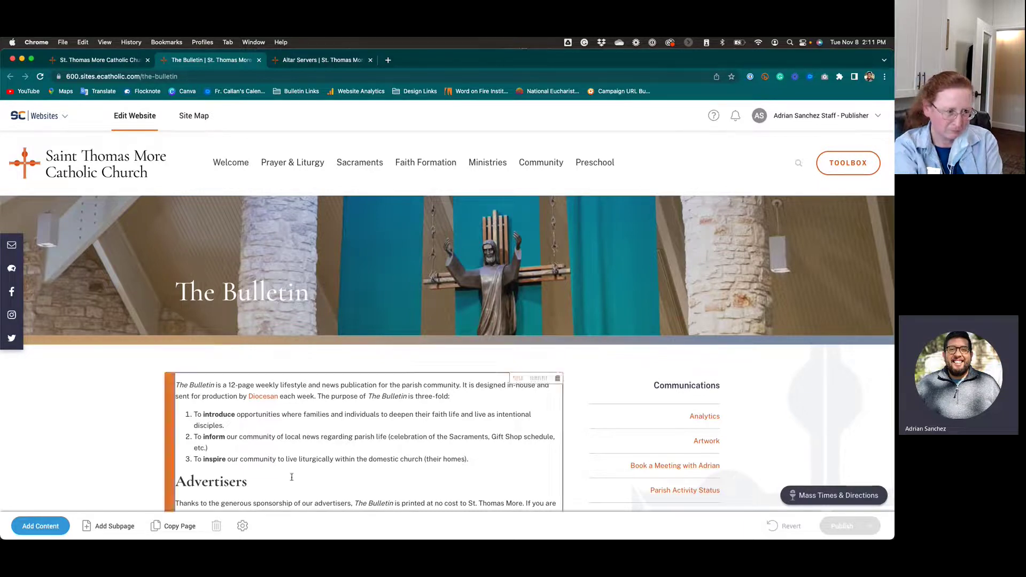
pyautogui.click(242, 525)
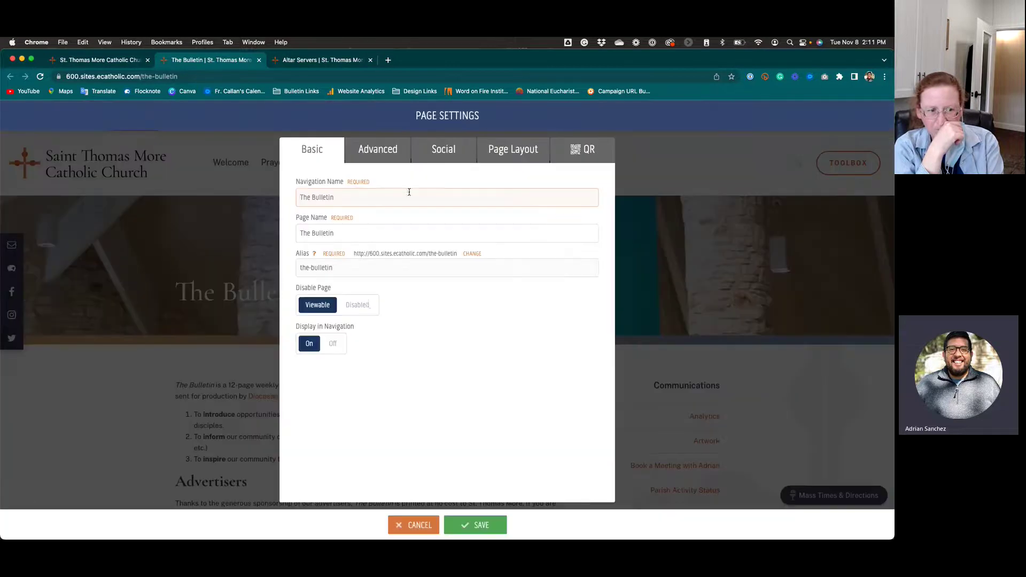
pyautogui.click(377, 150)
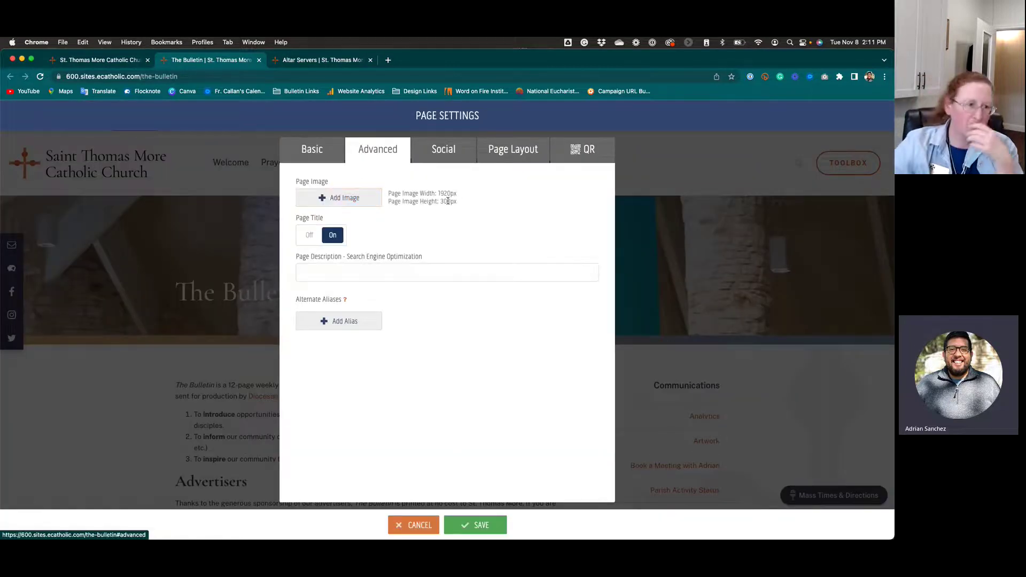
pyautogui.moveTo(464, 203); pyautogui.dragTo(389, 193)
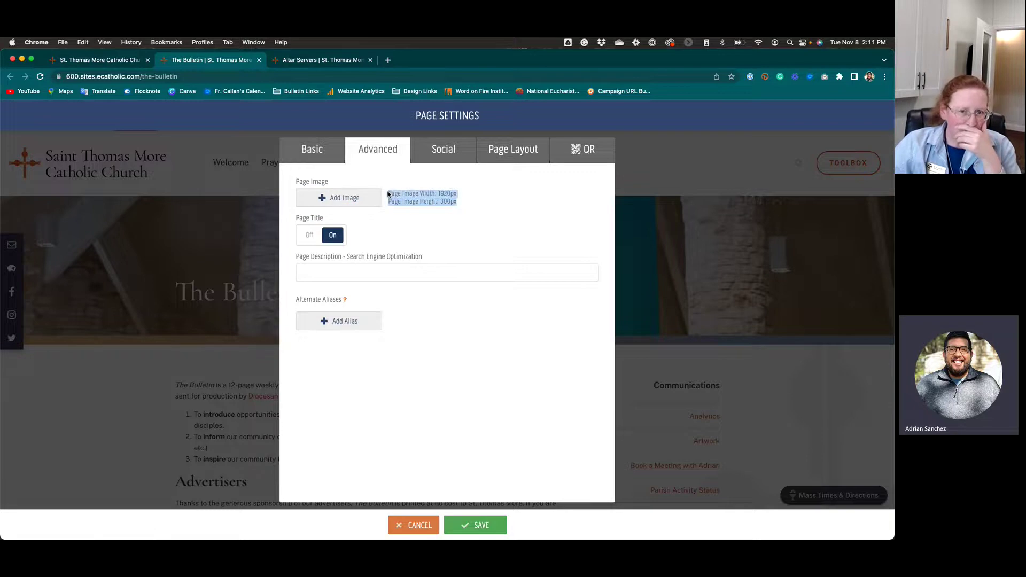
pyautogui.click(477, 201)
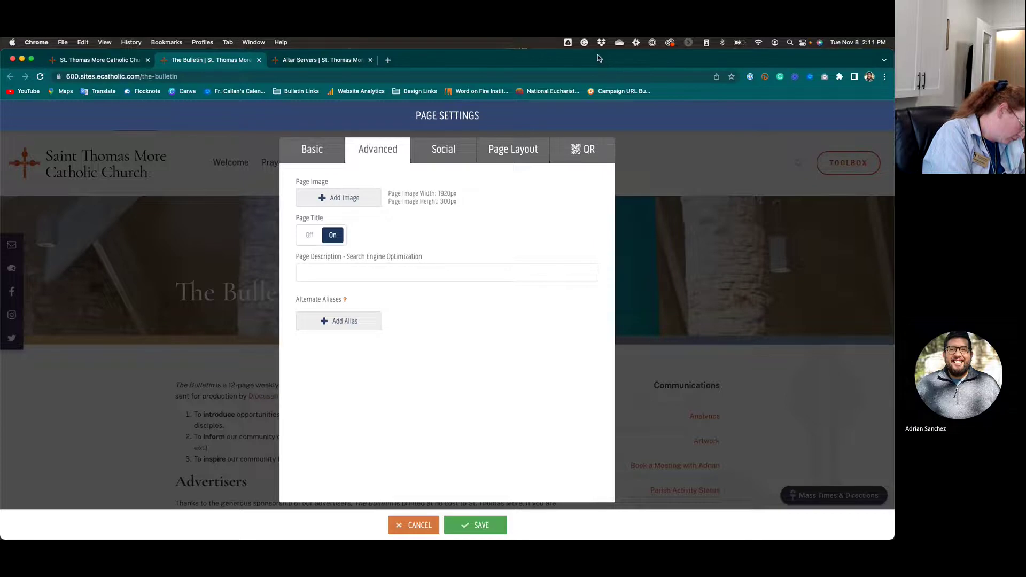
# Open unsplash.com in a new browser tab.
pyautogui.click(388, 61)
pyautogui.write('un')
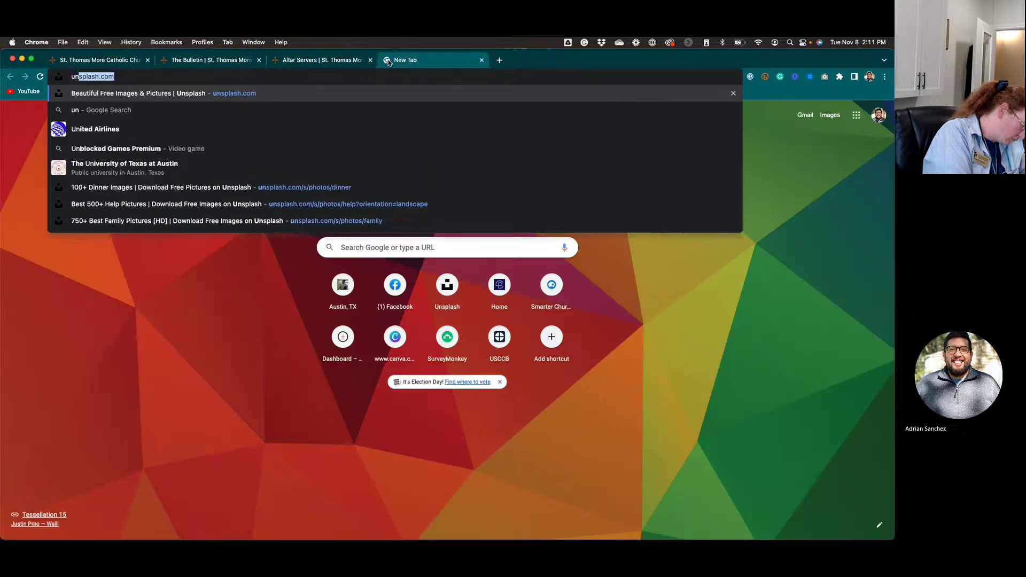
pyautogui.press('Return')
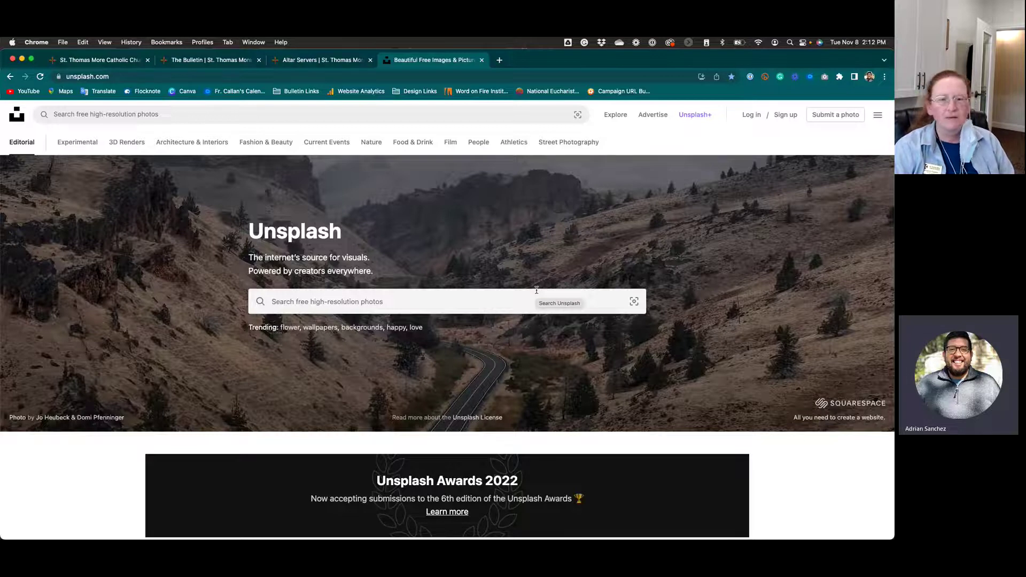
# Browse the Unsplash Editorial photos and download the free picture of the champagne bottle in an ice bucket.
pyautogui.scroll(-1, 512, 403)
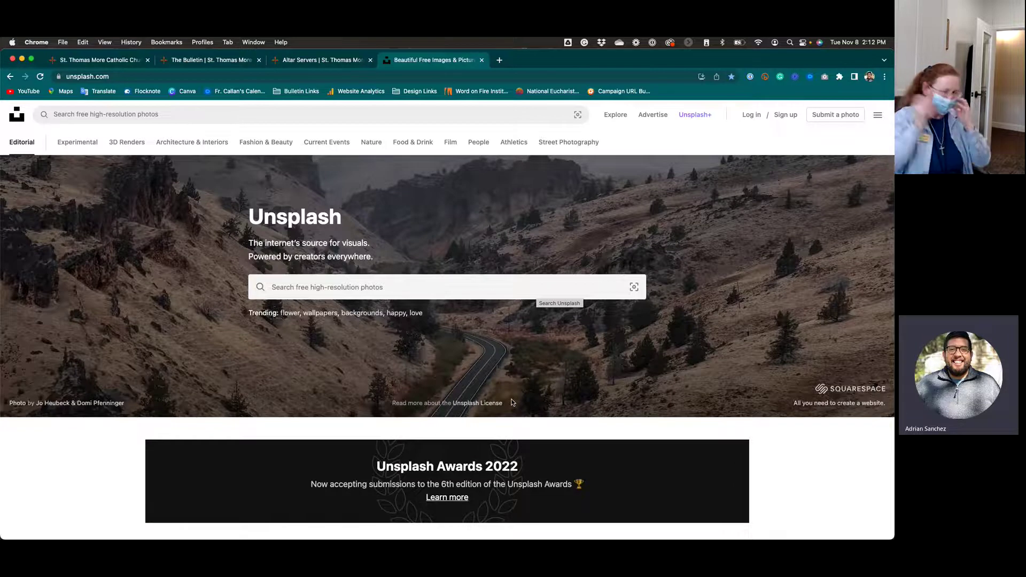
pyautogui.scroll(-12, 512, 402)
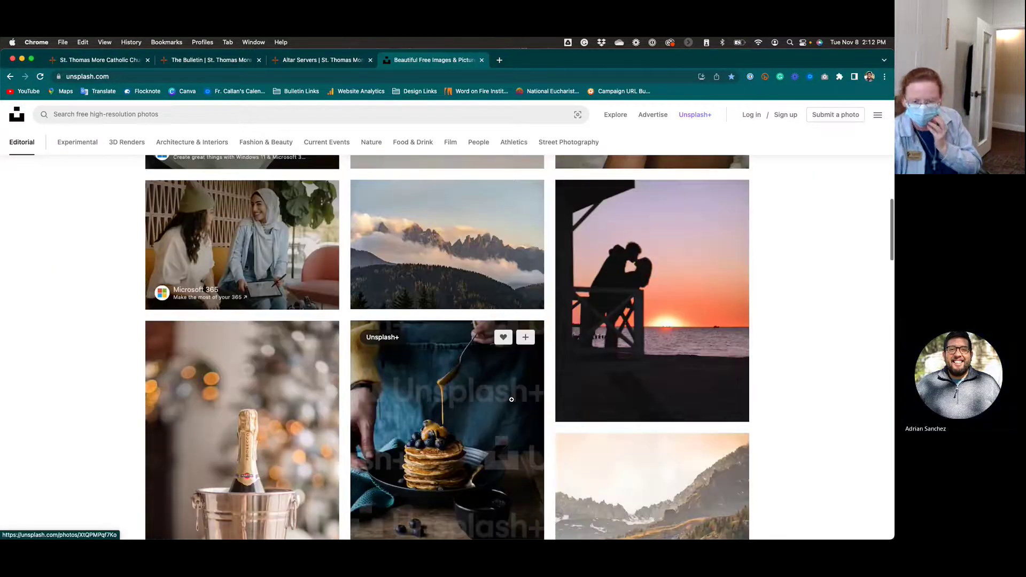
pyautogui.scroll(-6, 512, 399)
pyautogui.scroll(2, 476, 287)
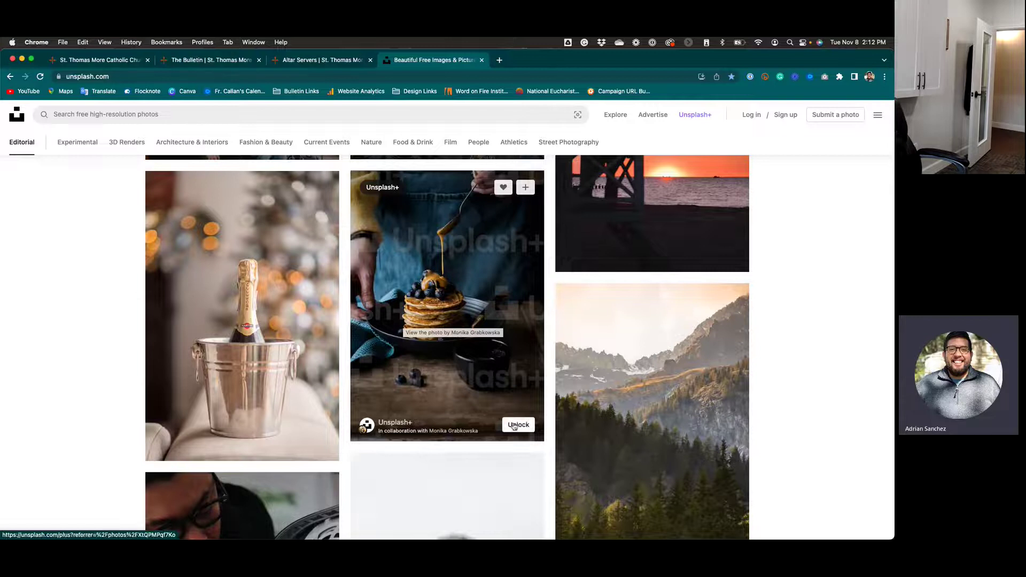
pyautogui.click(320, 445)
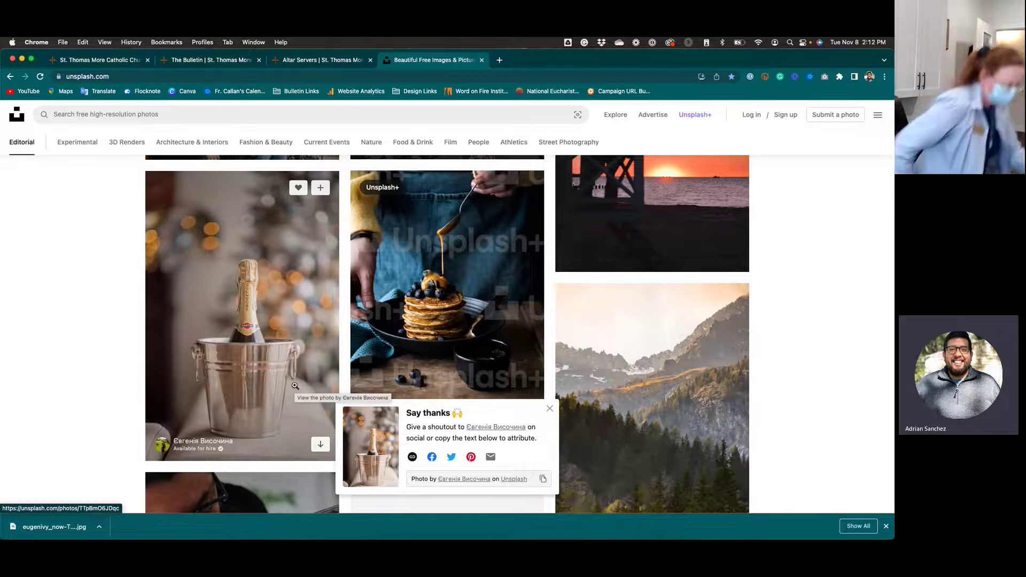
# Search Unsplash for "catholic" and browse the photo results.
pyautogui.scroll(15, 294, 385)
pyautogui.click(293, 293)
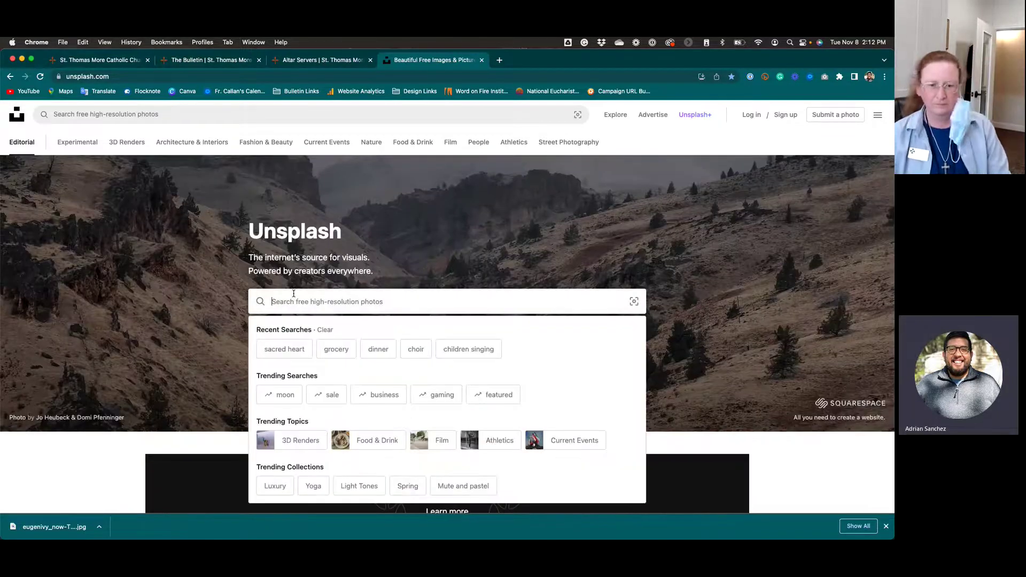
pyautogui.write('cath')
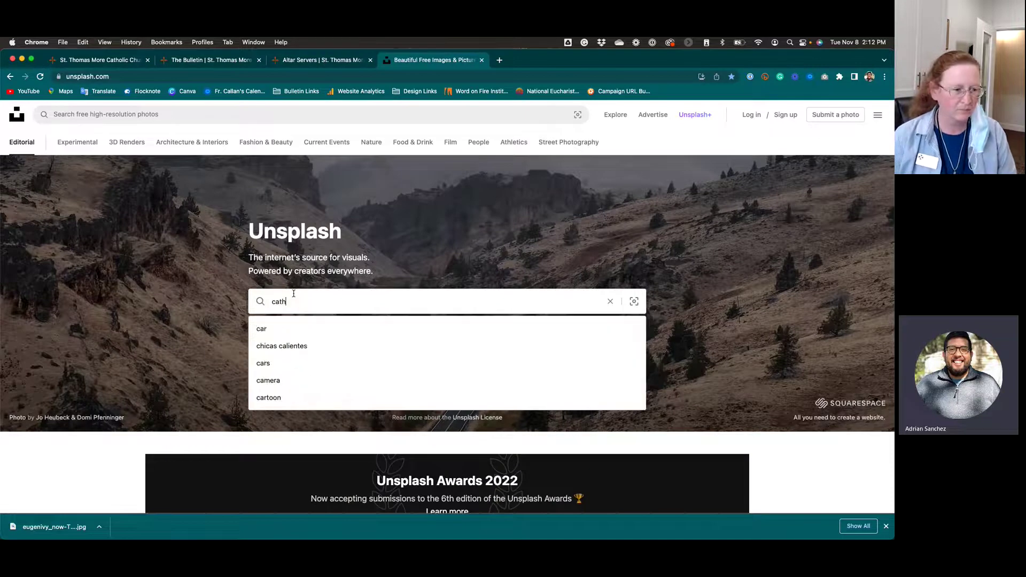
pyautogui.write('o')
pyautogui.press('Return')
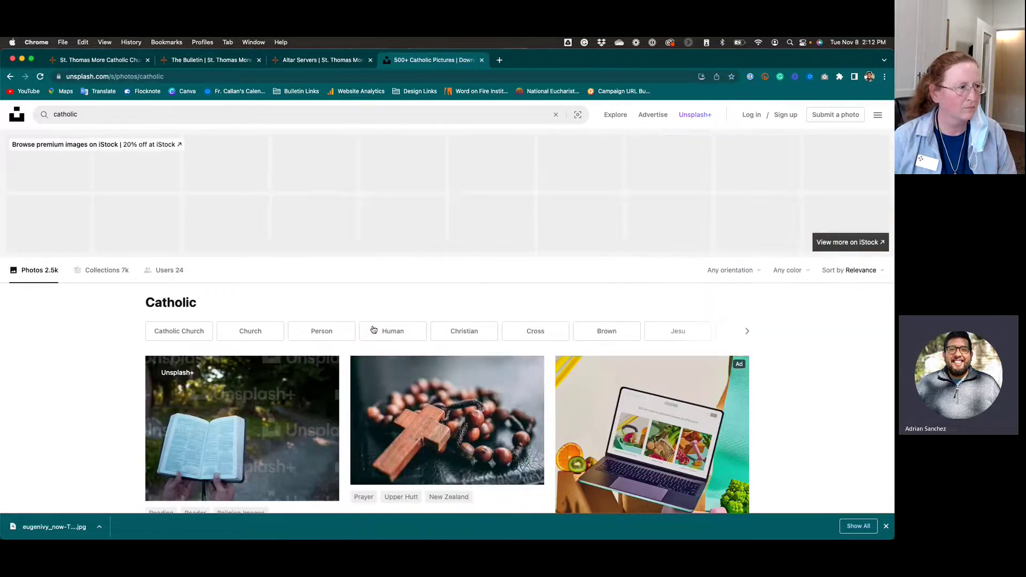
pyautogui.scroll(-10, 384, 365)
pyautogui.scroll(-15, 384, 366)
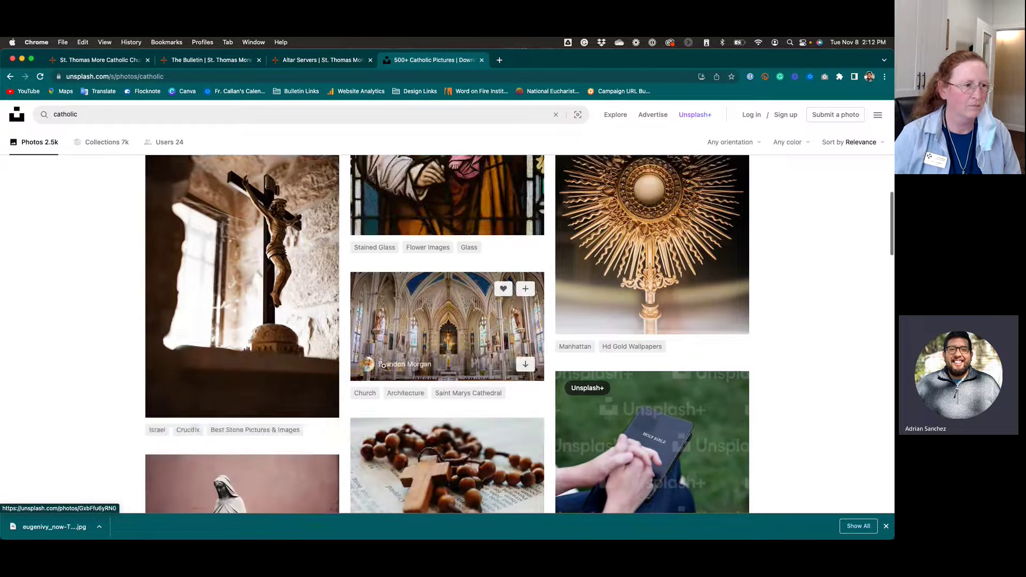
pyautogui.scroll(-6, 383, 367)
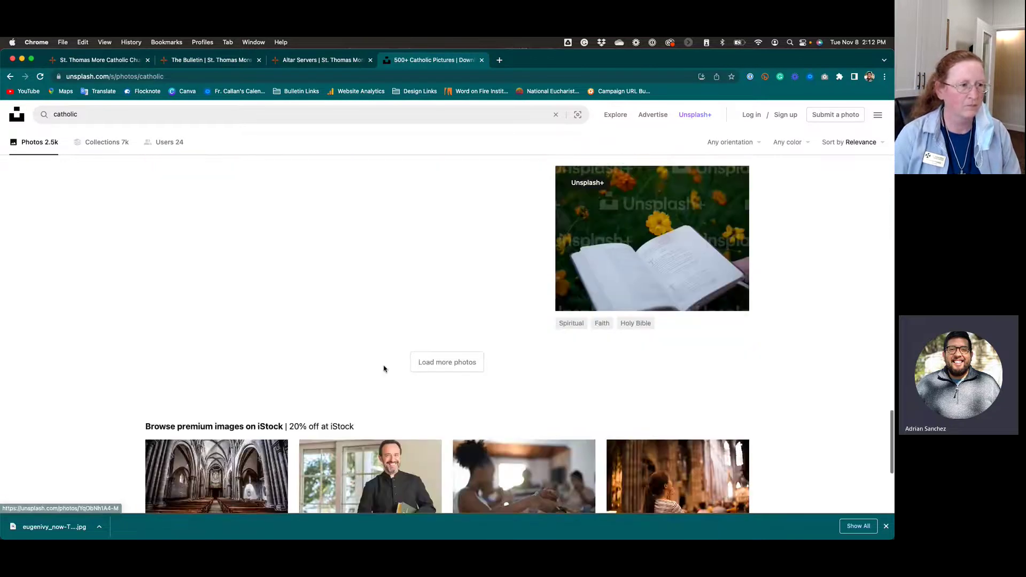
pyautogui.scroll(5, 383, 366)
pyautogui.scroll(6, 436, 333)
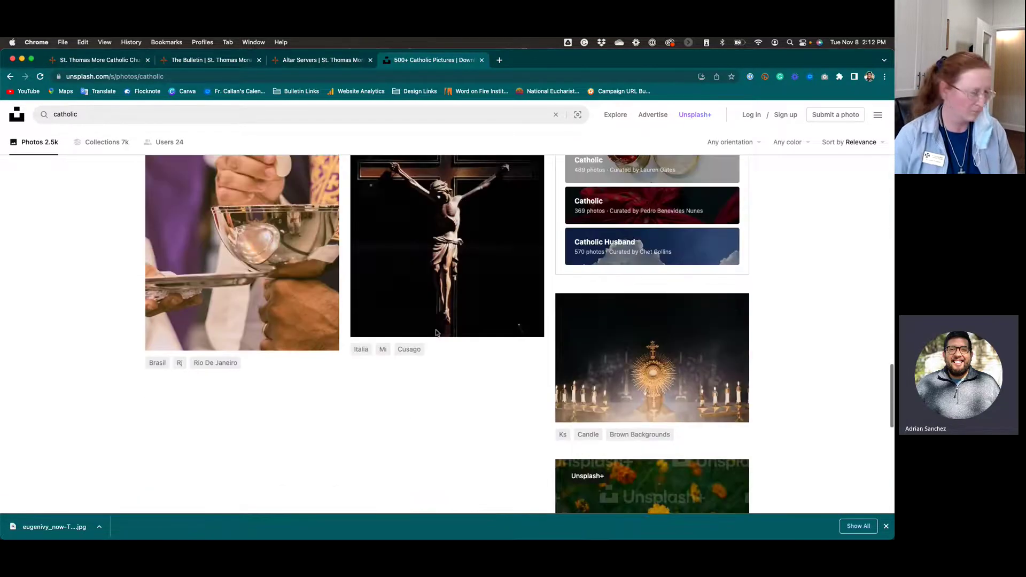
# Open cathopic.com in a new browser tab and browse its popular Catholic photos.
pyautogui.click(499, 60)
pyautogui.write('cathopic.com')
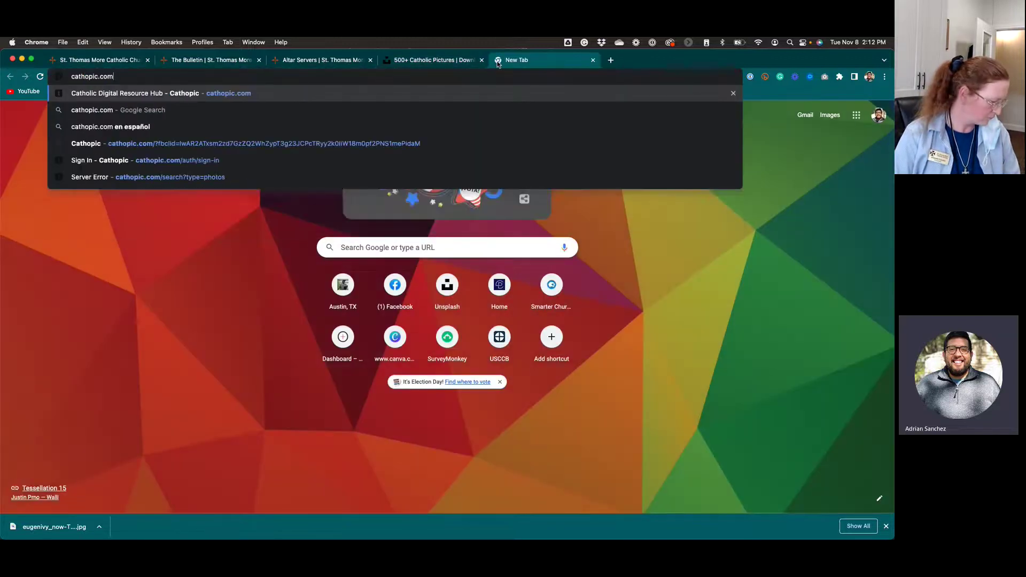
pyautogui.press('Return')
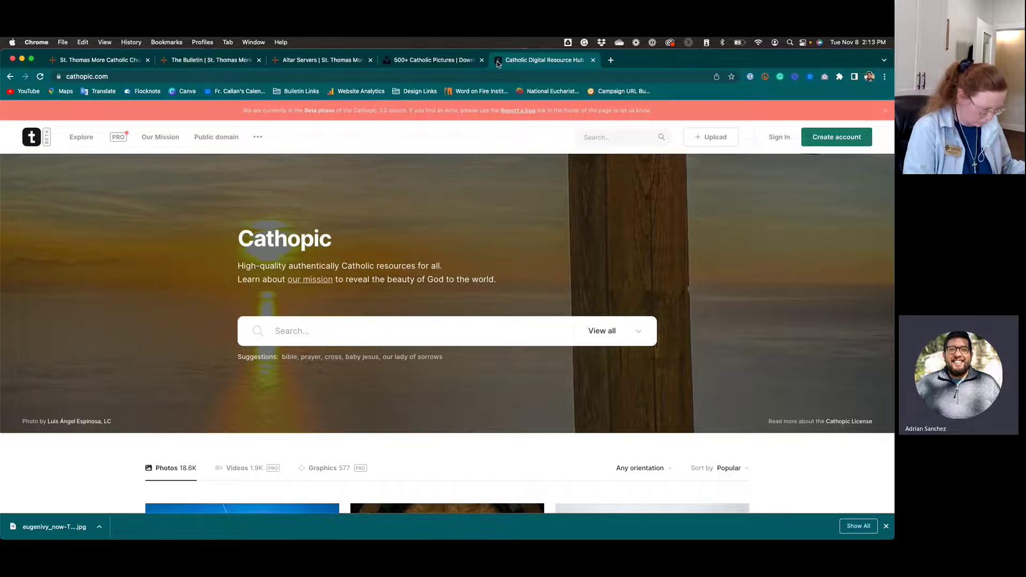
pyautogui.scroll(-6, 454, 259)
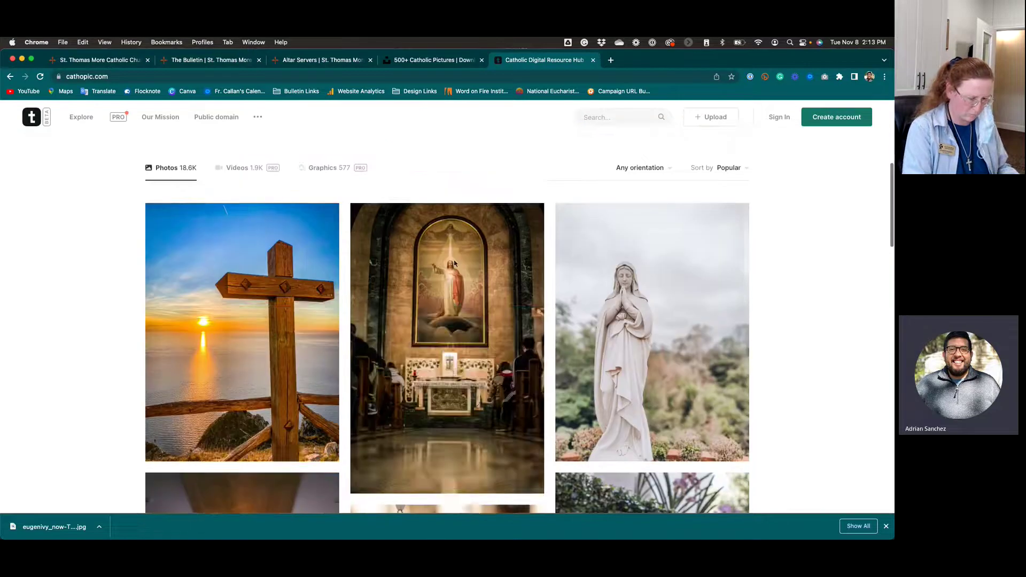
pyautogui.scroll(-9, 454, 260)
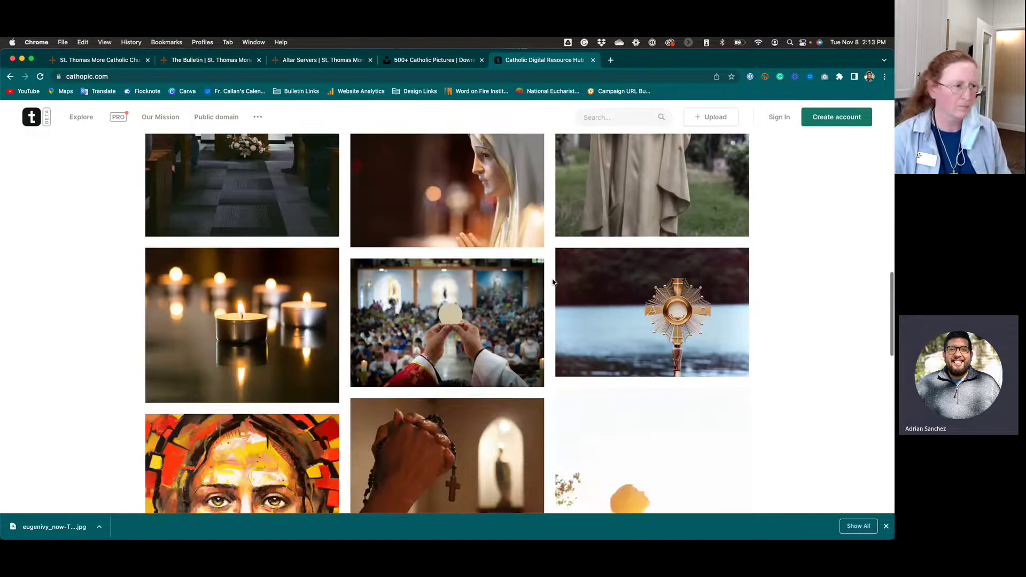
pyautogui.scroll(-15, 552, 282)
pyautogui.scroll(20, 552, 282)
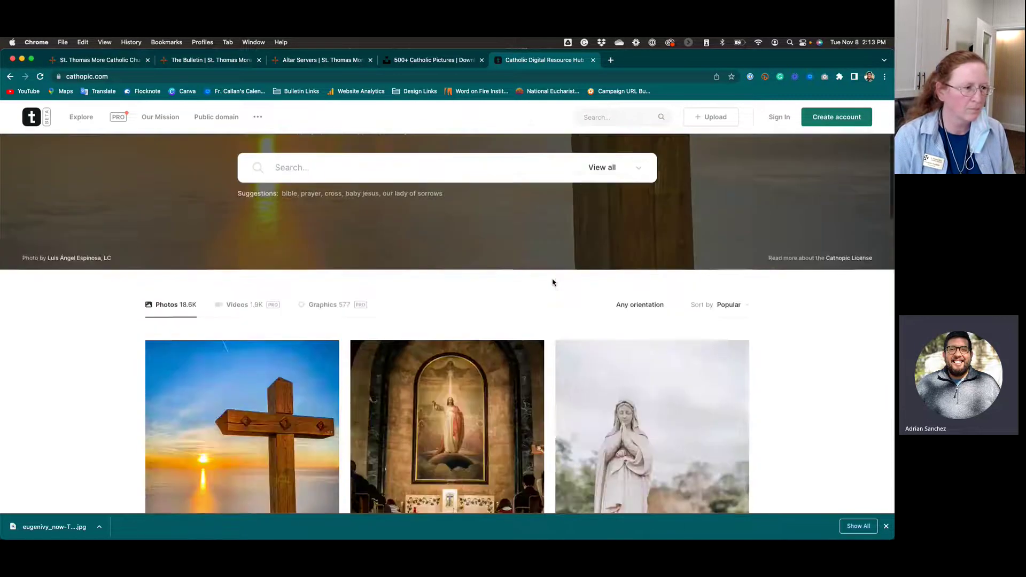
pyautogui.scroll(4, 553, 282)
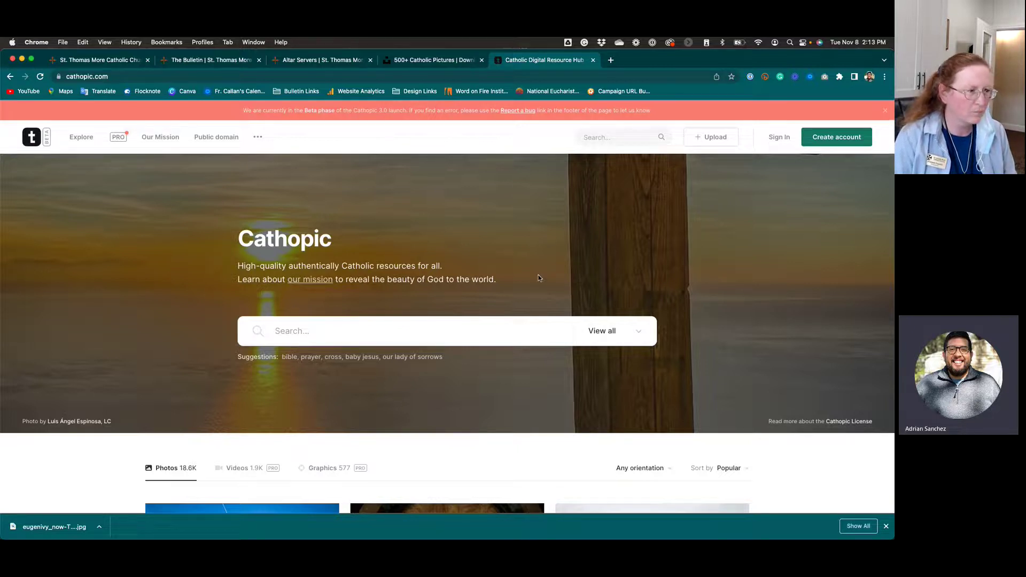
# Return to The Bulletin's advanced page settings, set Page Title to Off and save.
pyautogui.click(322, 60)
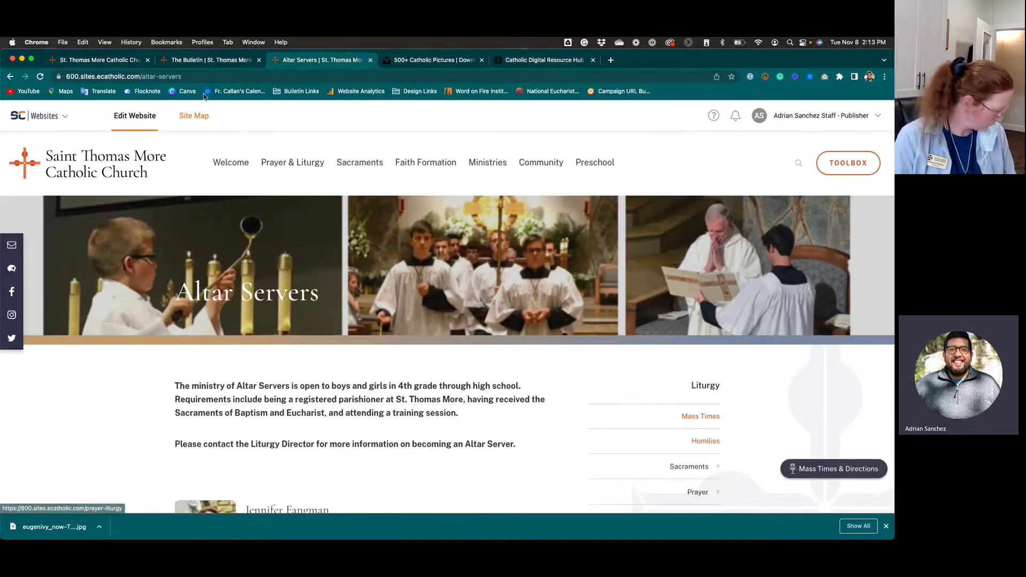
pyautogui.click(208, 60)
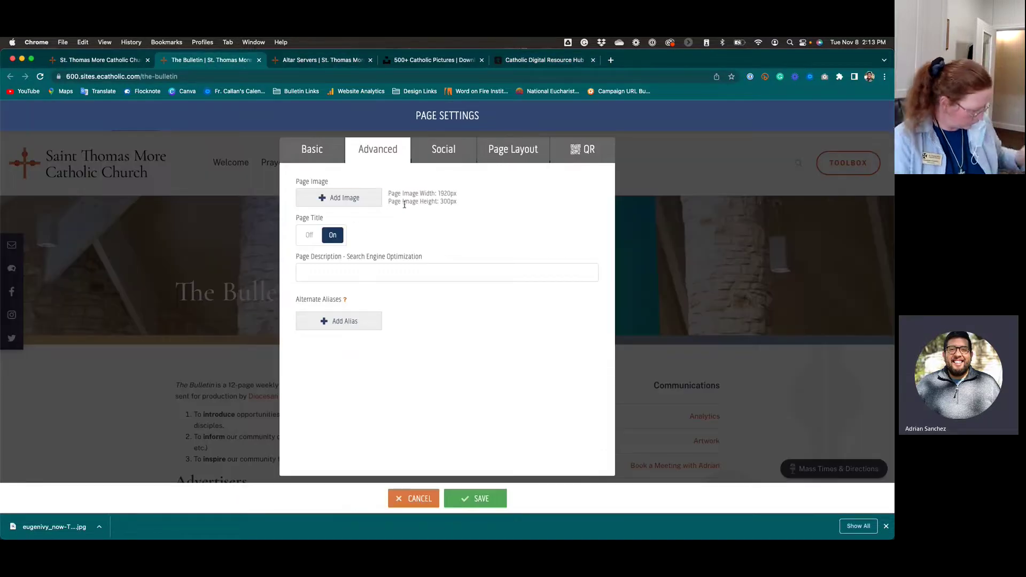
pyautogui.click(310, 236)
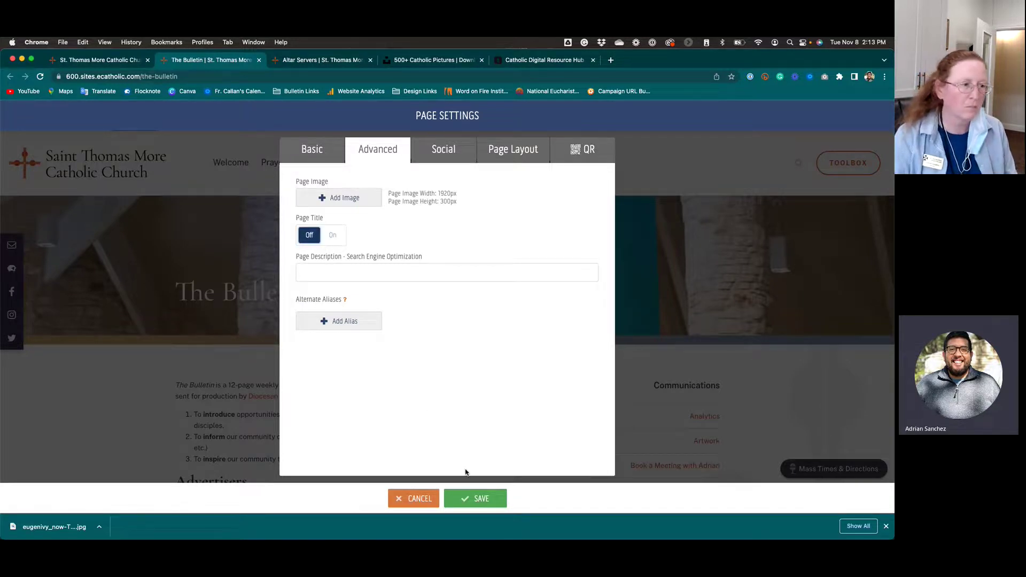
pyautogui.click(474, 498)
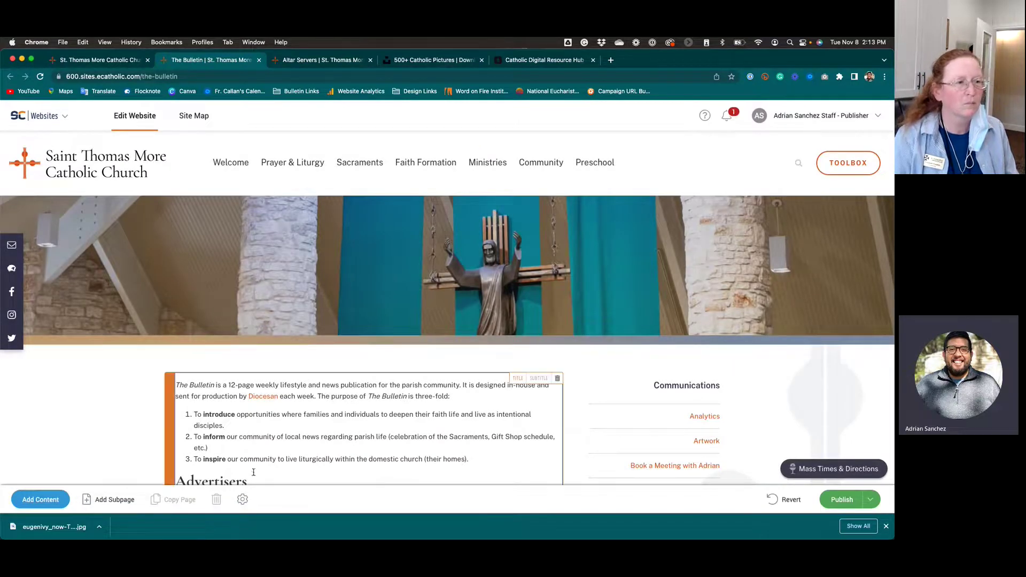
# Set The Bulletin's Page Title back to On in the advanced page settings and save.
pyautogui.click(242, 501)
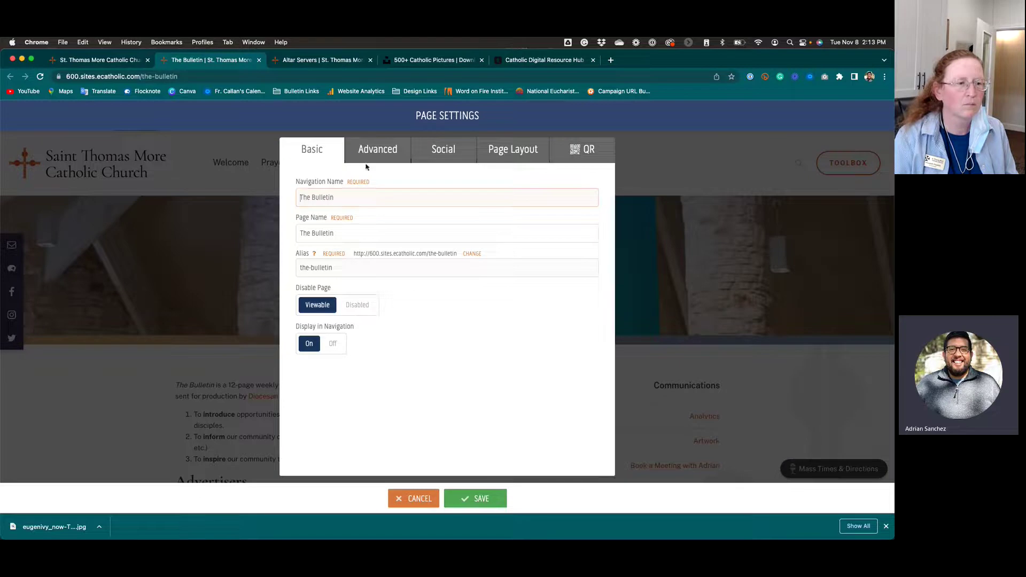
pyautogui.click(367, 157)
pyautogui.click(332, 235)
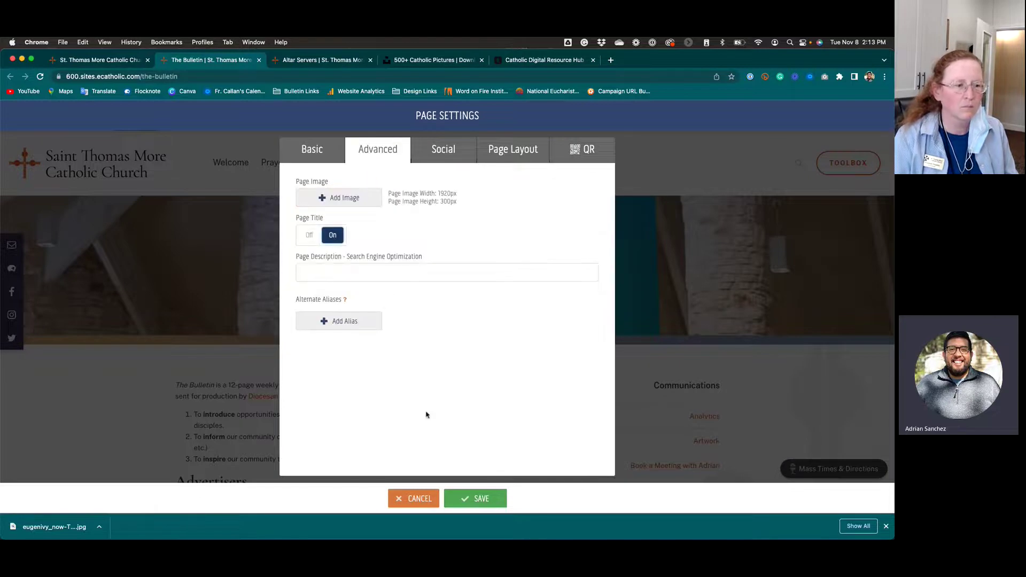
pyautogui.click(469, 497)
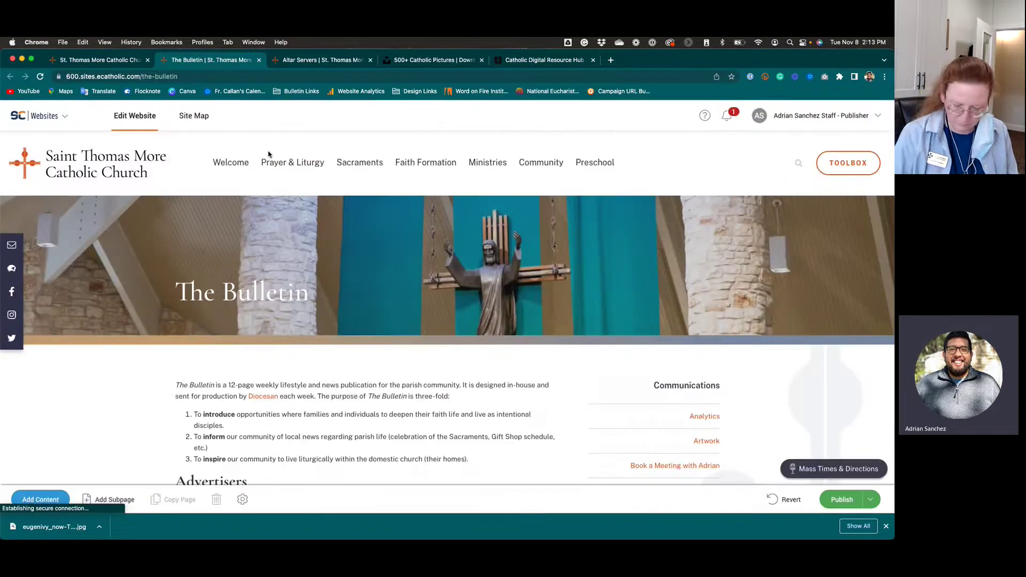
pyautogui.moveTo(402, 168)
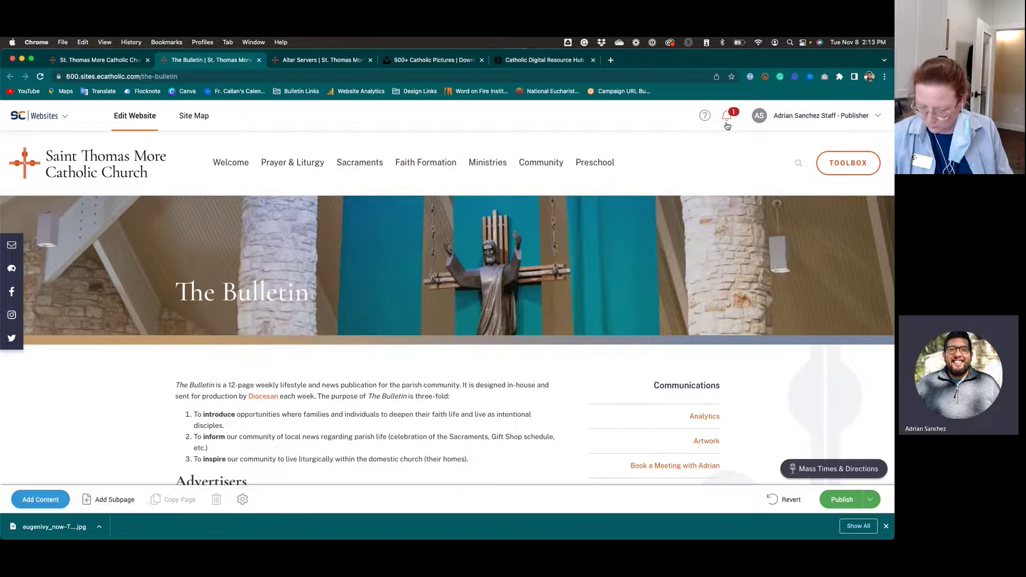
# Reopen The Bulletin's page settings and review the basic and advanced options.
pyautogui.click(243, 500)
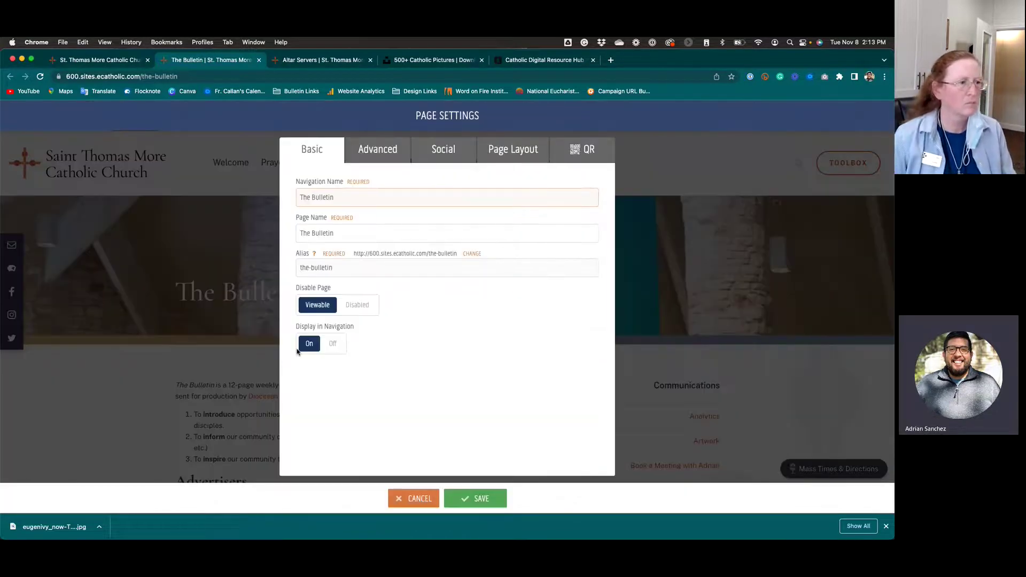
pyautogui.click(378, 152)
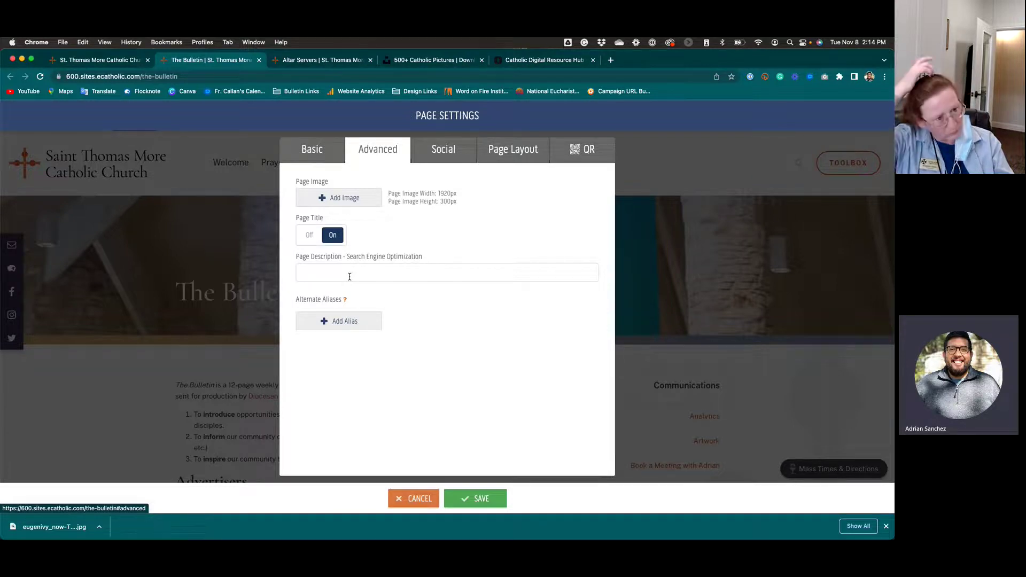
pyautogui.click(319, 158)
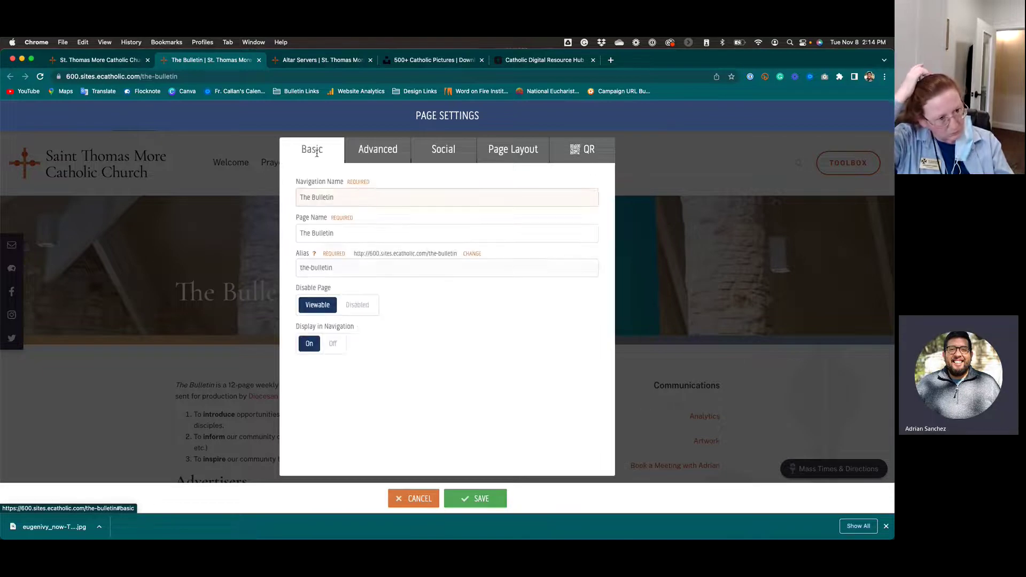
pyautogui.click(385, 155)
pyautogui.click(311, 153)
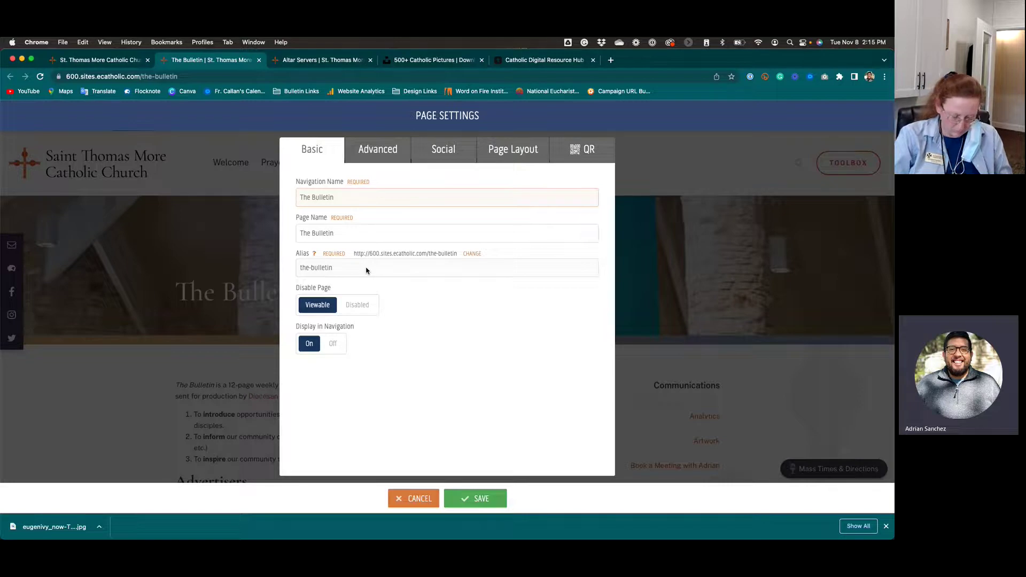
# Examine the alias portion of The Bulletin's web address, and close the page settings without saving.
pyautogui.click(144, 77)
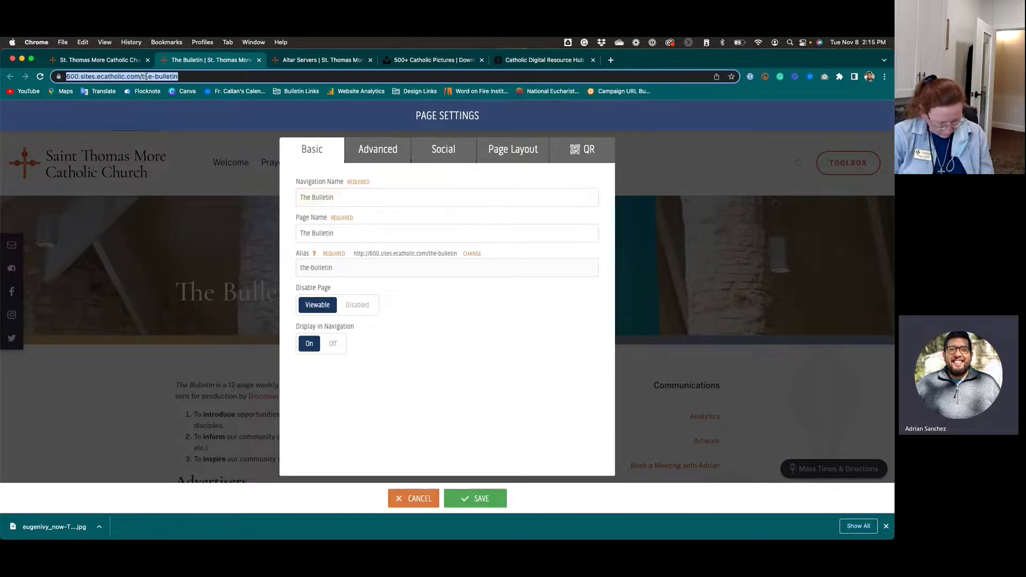
pyautogui.click(145, 76)
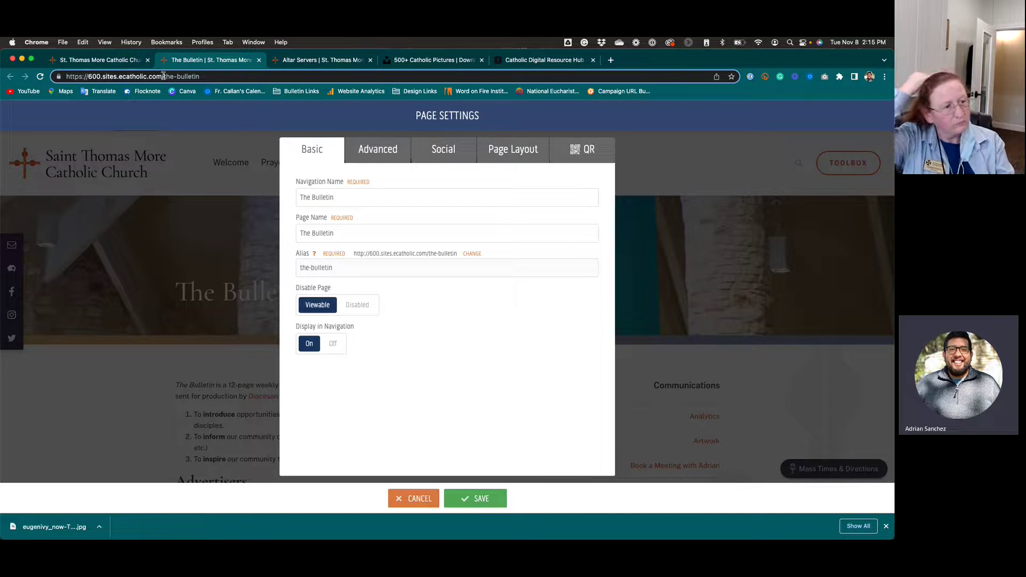
pyautogui.moveTo(164, 76)
pyautogui.mouseDown()
pyautogui.moveTo(210, 76)
pyautogui.moveTo(163, 76)
pyautogui.mouseUp()
pyautogui.click(210, 77)
pyautogui.click(425, 332)
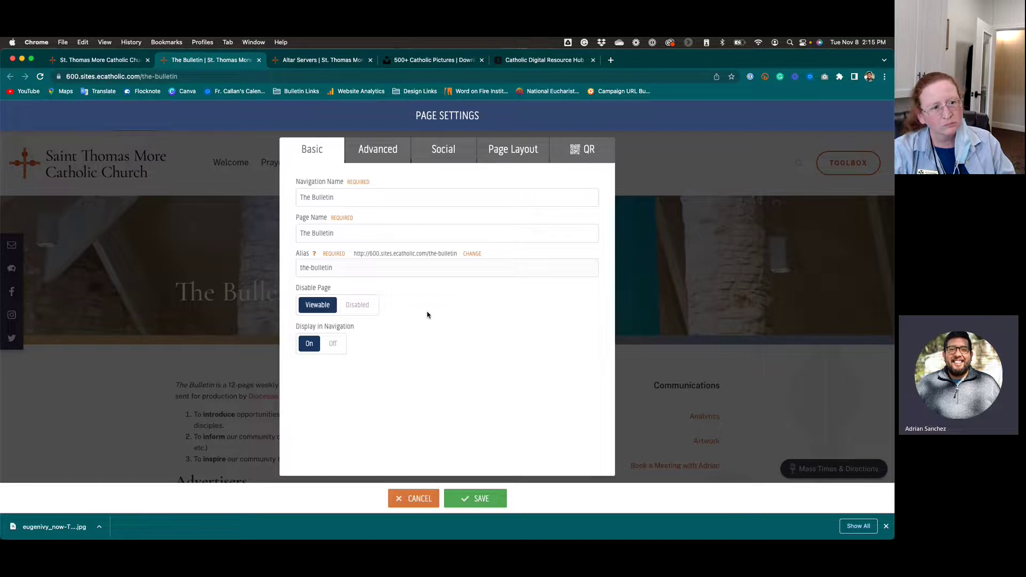
pyautogui.click(412, 498)
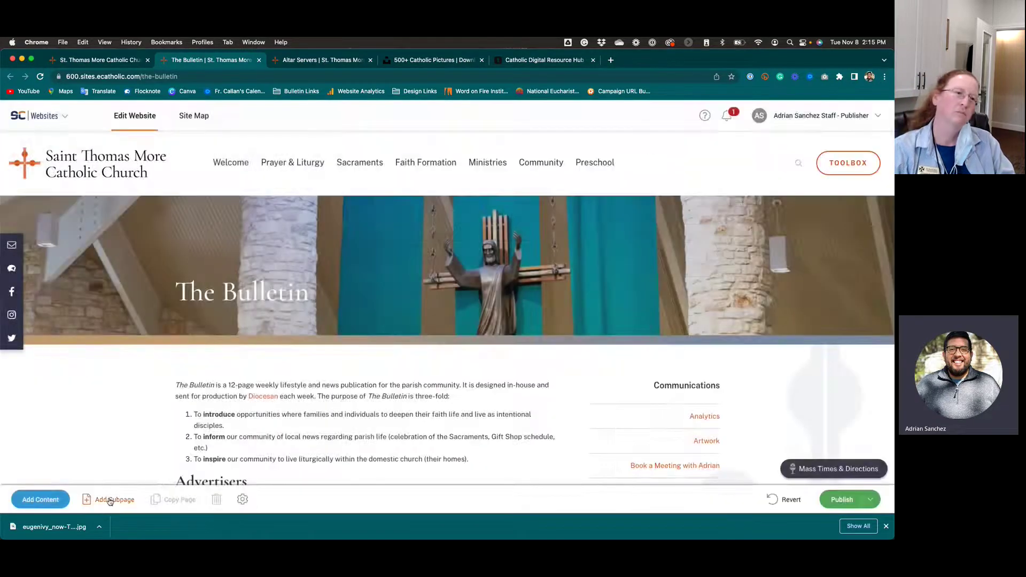
# Start adding a subpage under The Bulletin with the navigation name "New Page".
pyautogui.click(110, 499)
pyautogui.write('Newe')
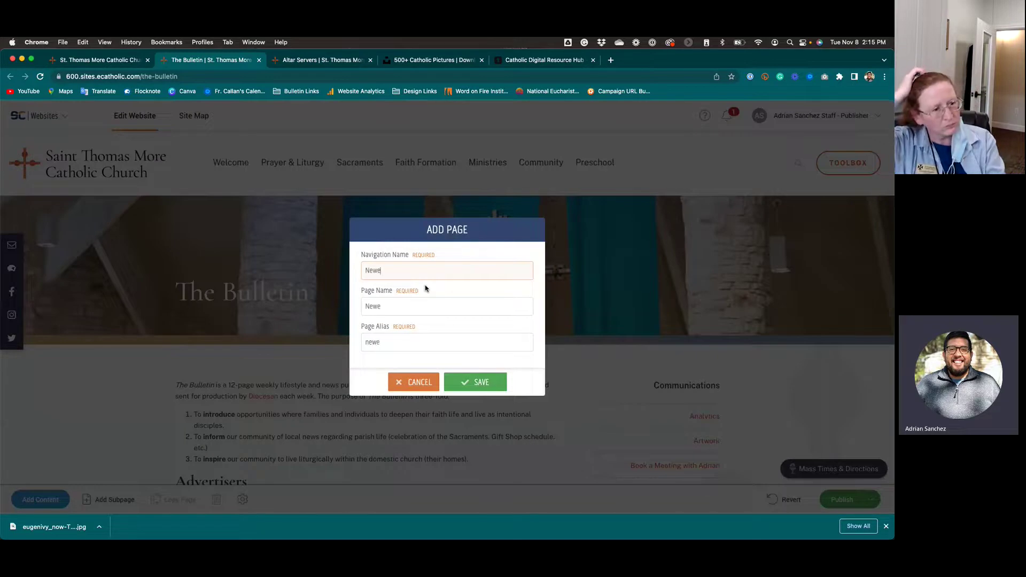
pyautogui.press('BackSpace')
pyautogui.write(' Pe')
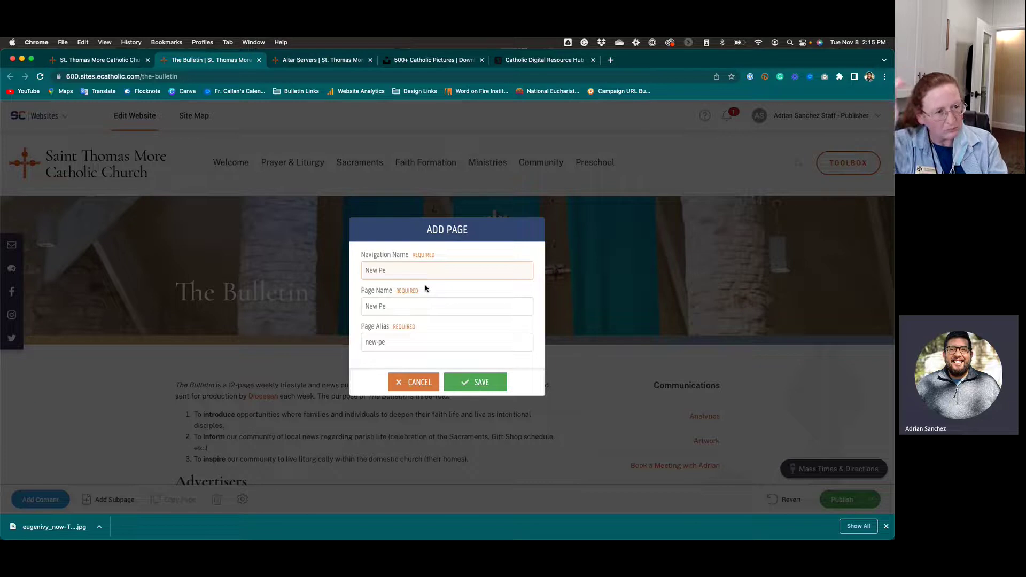
pyautogui.press('BackSpace')
pyautogui.write('age')
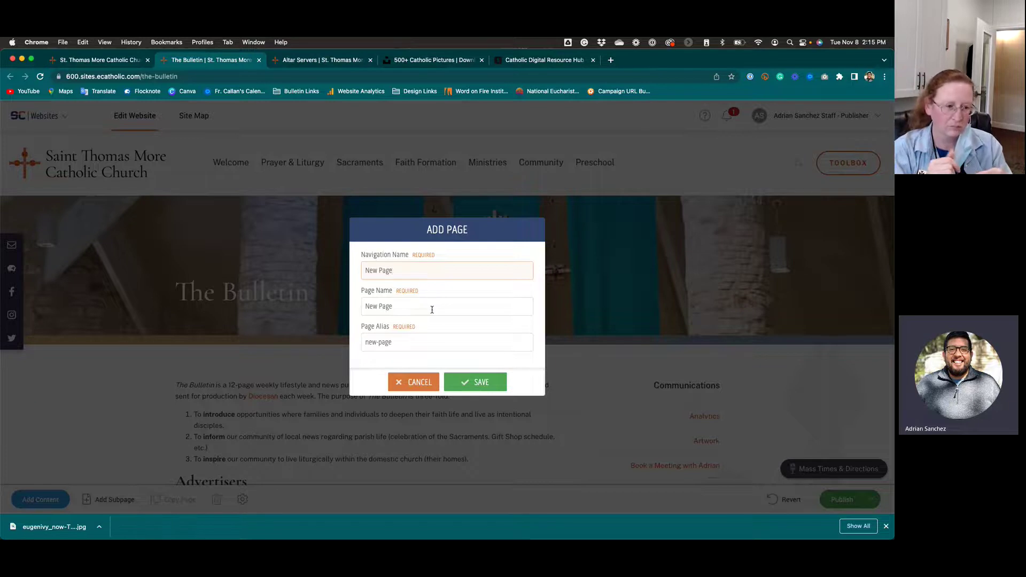
# Set the new subpage's page name to "Page".
pyautogui.click(405, 307)
pyautogui.press('BackSpace')
pyautogui.press('BackSpace')
pyautogui.press('BackSpace')
pyautogui.press('BackSpace')
pyautogui.press('BackSpace')
pyautogui.press('BackSpace')
pyautogui.press('BackSpace')
pyautogui.press('BackSpace')
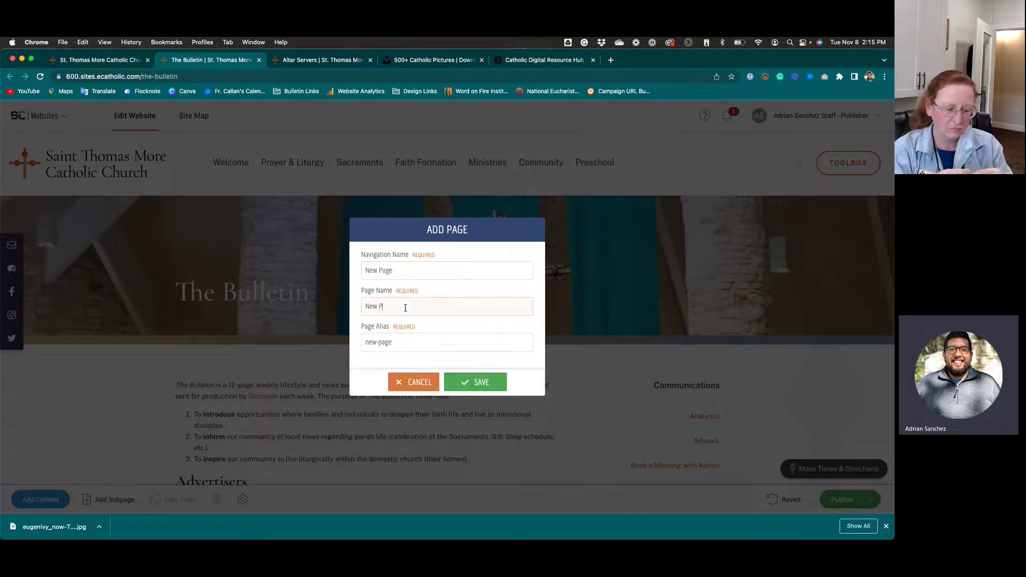
pyautogui.write('Page')
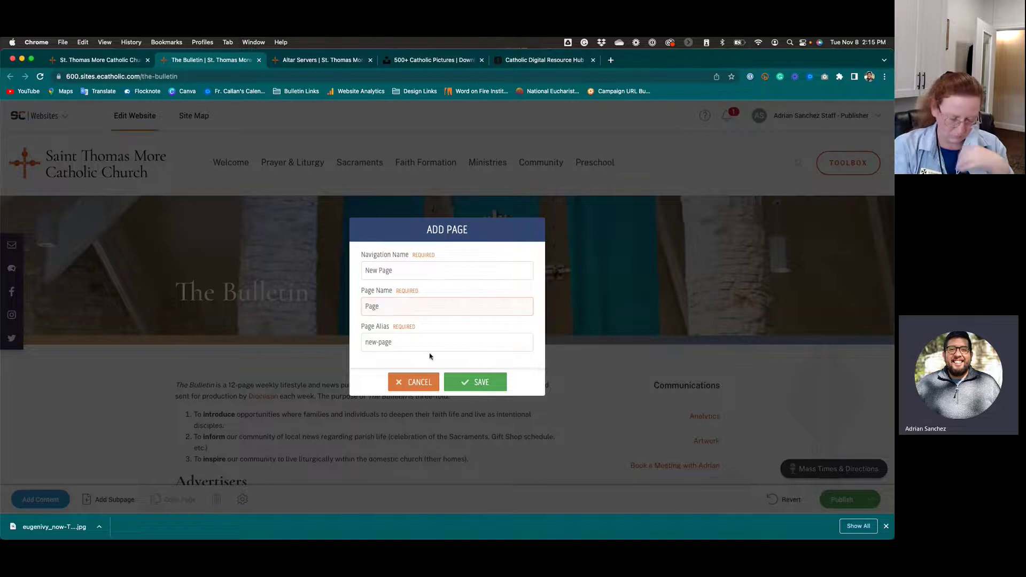
# Replace the new subpage's page alias with "Page".
pyautogui.tripleClick(412, 347)
pyautogui.press('BackSpace')
pyautogui.write('Page')
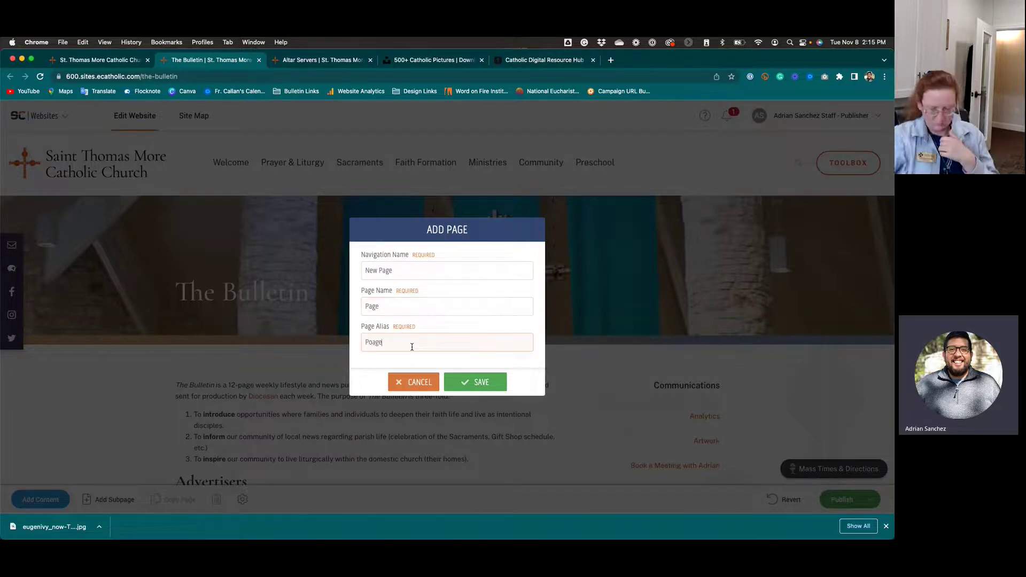
pyautogui.press('BackSpace')
pyautogui.press('BackSpace')
pyautogui.press('BackSpace')
pyautogui.write('age')
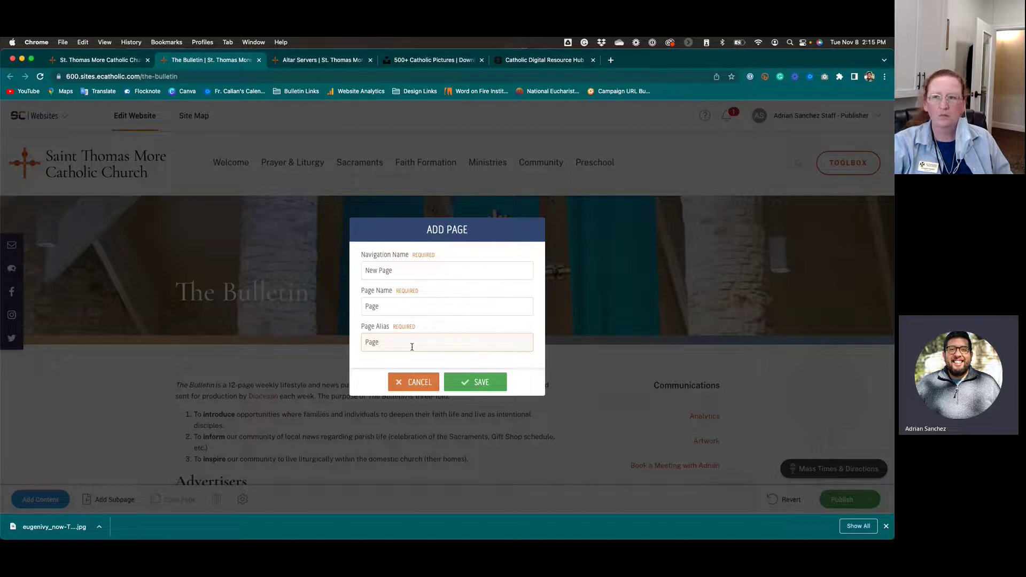
# Cancel adding the subpage under The Bulletin and open The Bulletin's page settings.
pyautogui.click(415, 385)
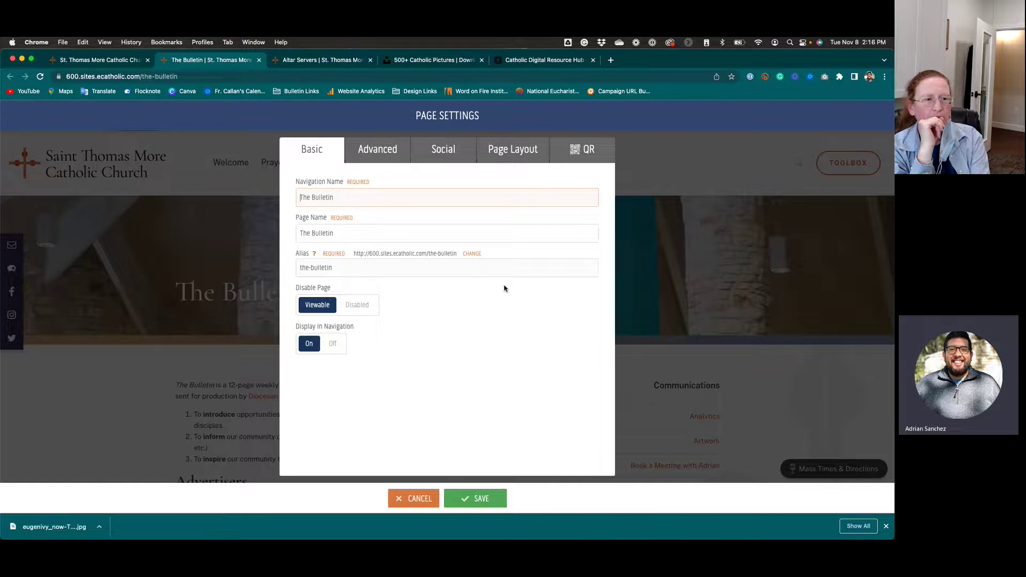
# Switch to the incognito browser window and look over the parish homepage's navigation.
pyautogui.hotkey('ctrl', 'Up')
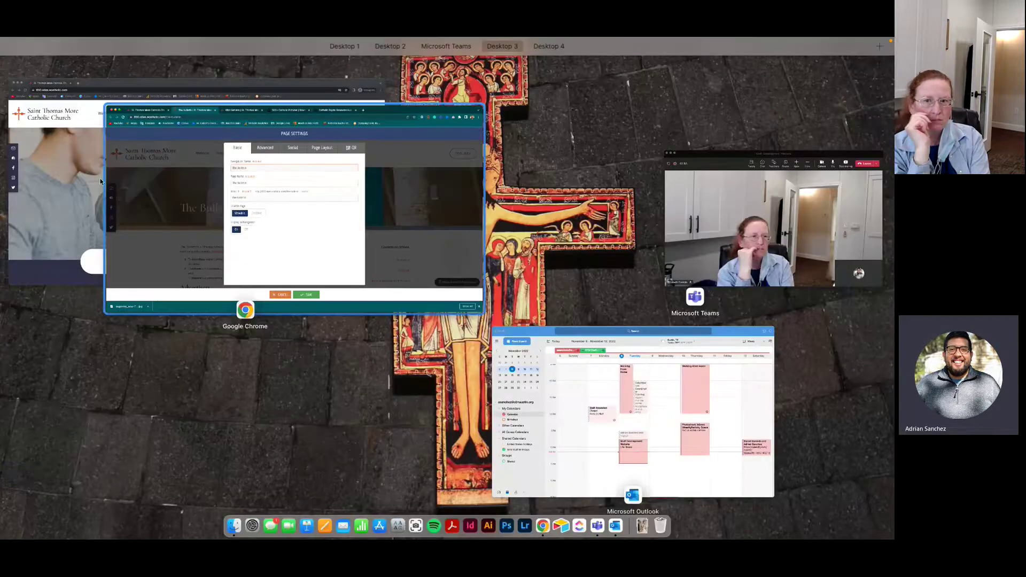
pyautogui.click(66, 171)
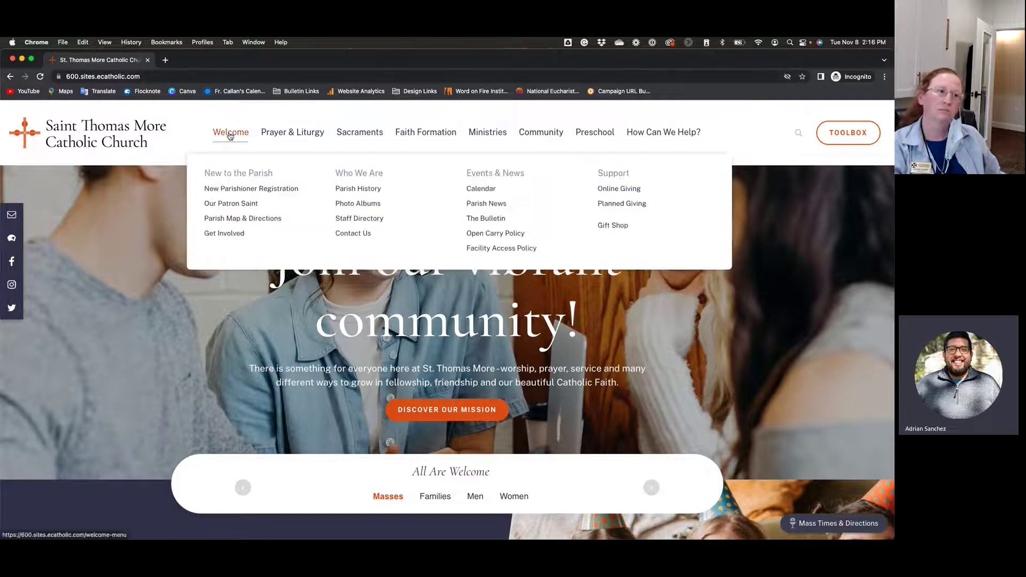
pyautogui.moveTo(595, 133)
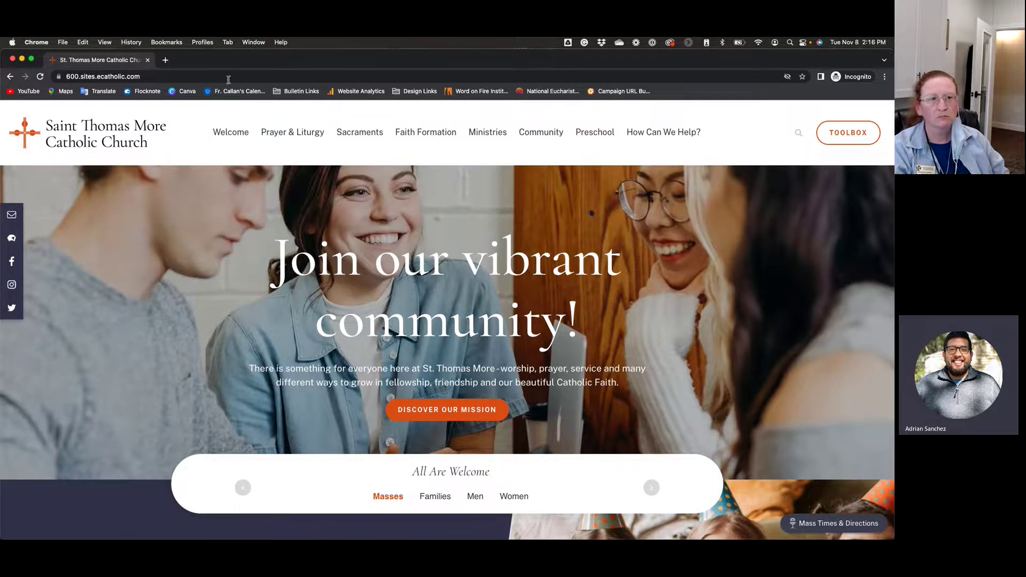
# Load 600.sites.ecatholic.com/bulletin in the incognito window to test the shortened alias, and close that window.
pyautogui.click(199, 76)
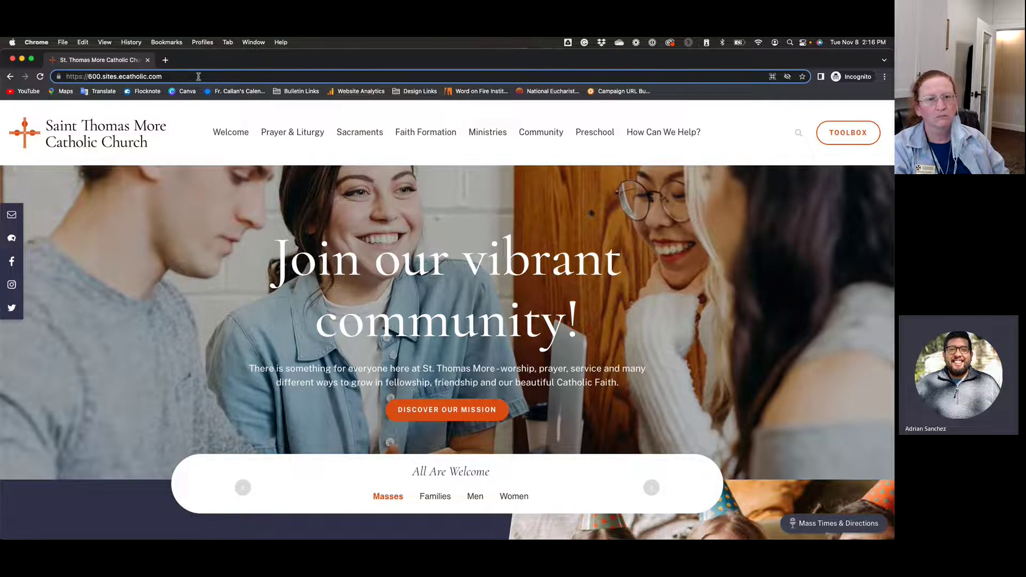
pyautogui.write('/')
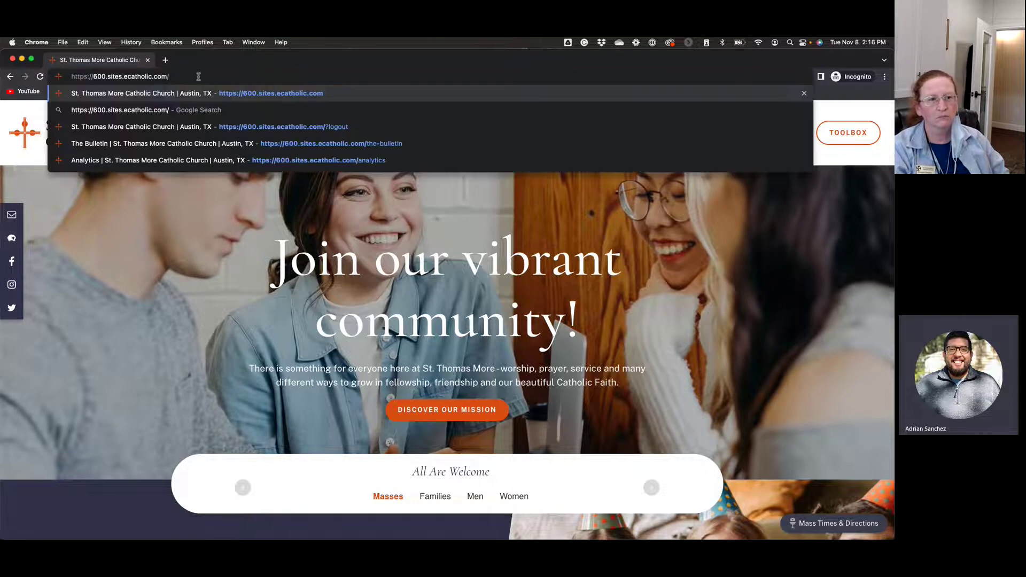
pyautogui.write('bule')
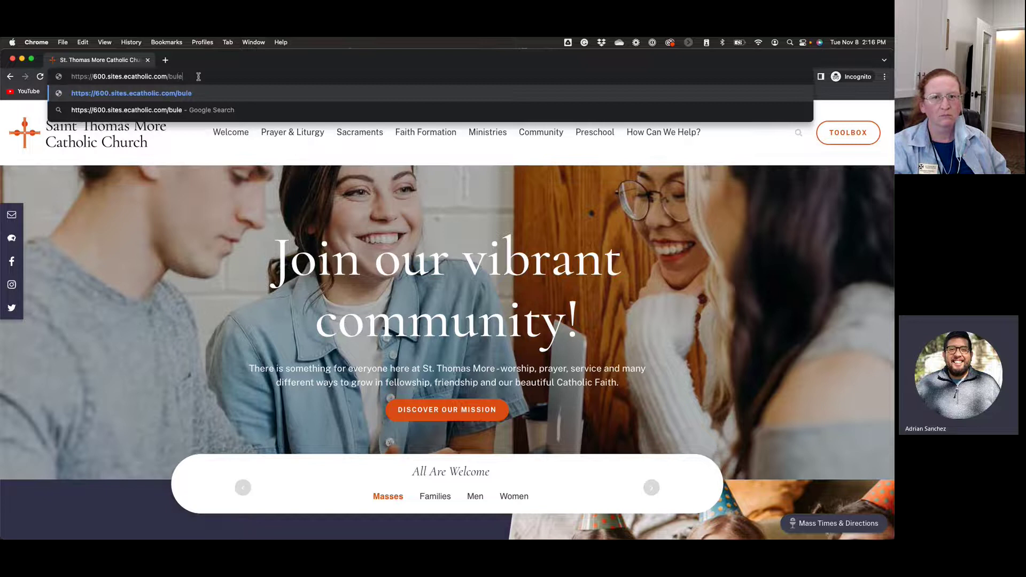
pyautogui.press('BackSpace')
pyautogui.write('letin')
pyautogui.press('Return')
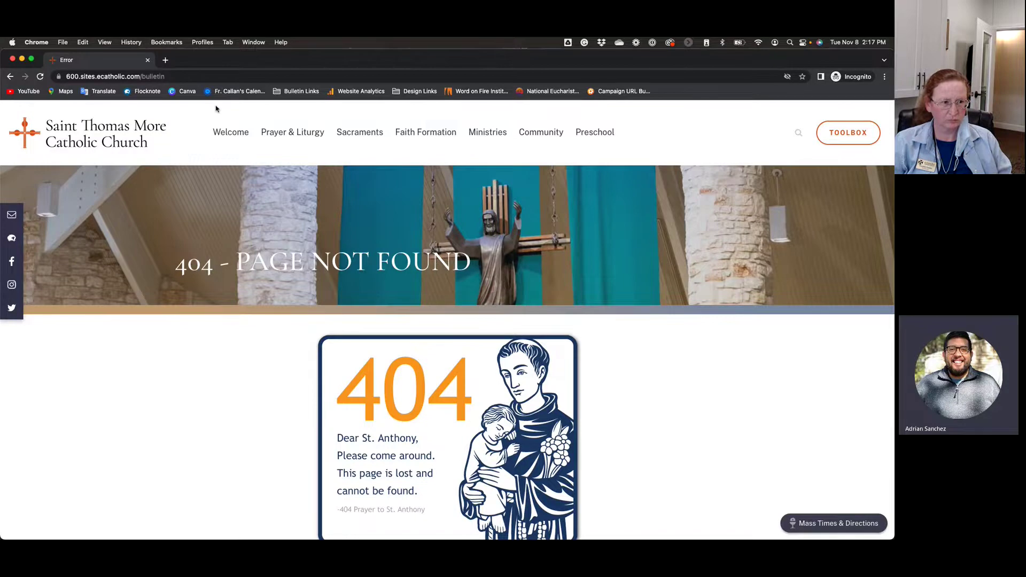
pyautogui.press('super+w')
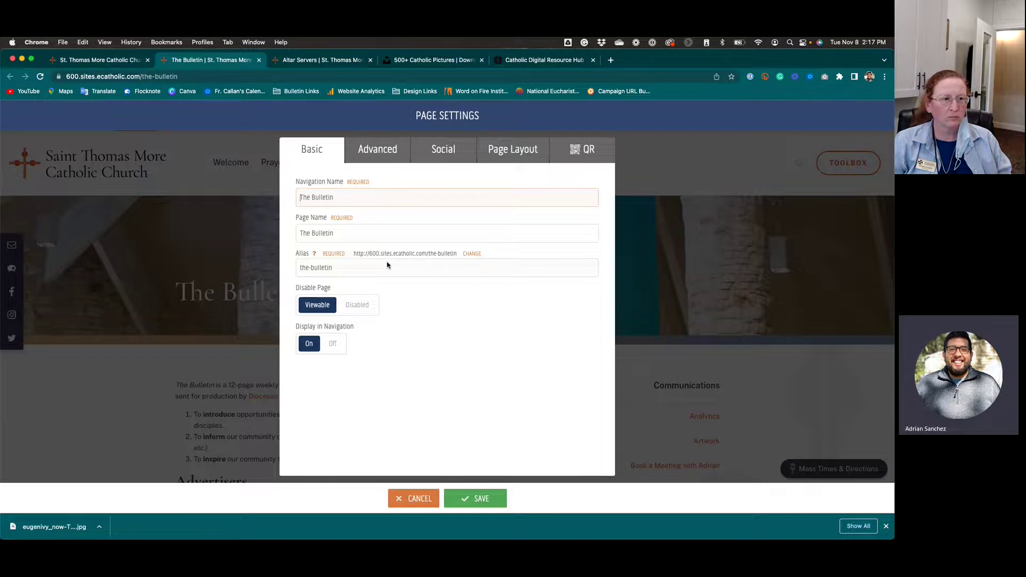
# Review The Bulletin's advanced, social and page layout settings, and close the page settings without saving.
pyautogui.click(380, 154)
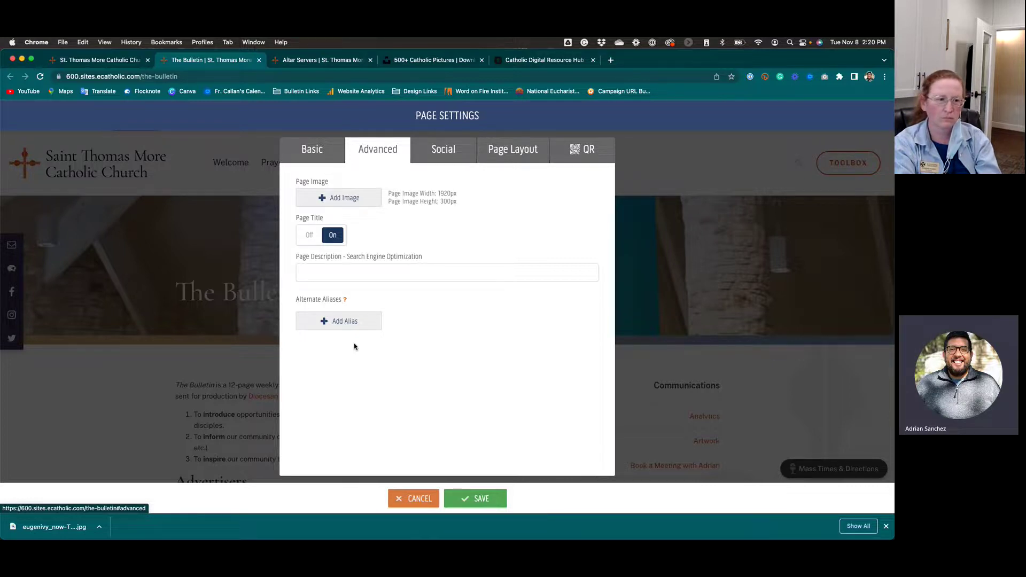
pyautogui.click(431, 156)
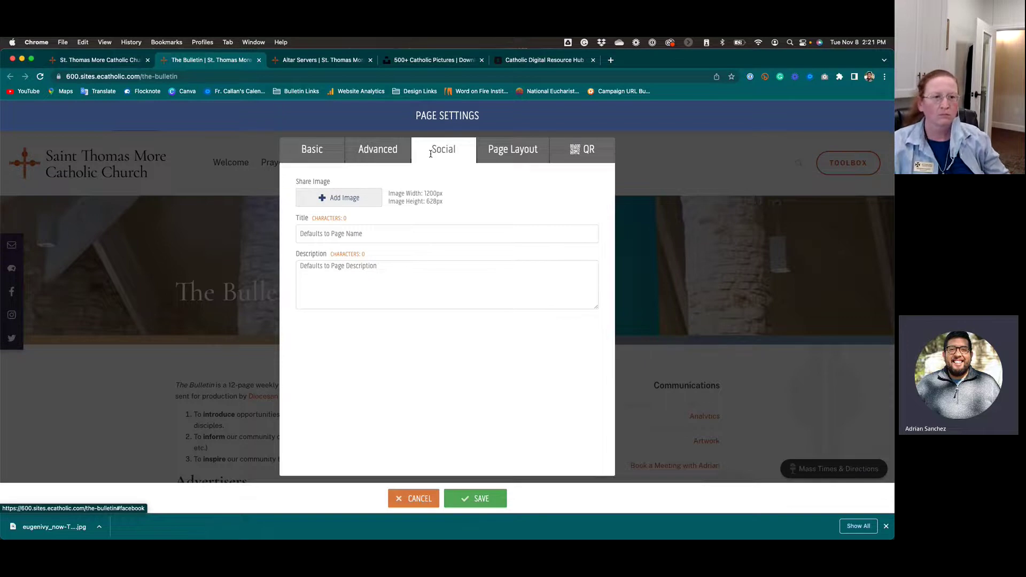
pyautogui.click(524, 152)
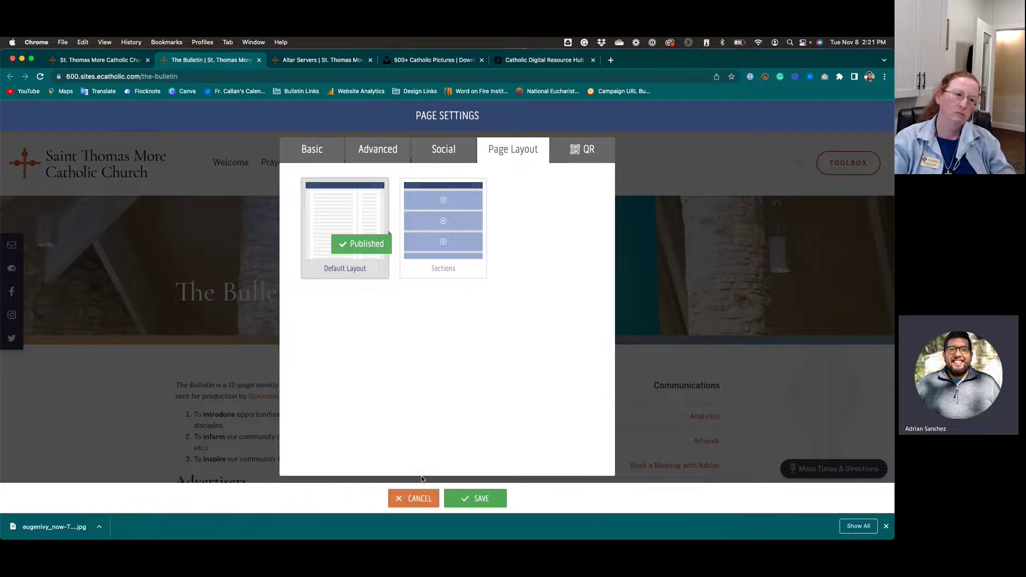
pyautogui.click(417, 507)
pyautogui.scroll(-5, 688, 407)
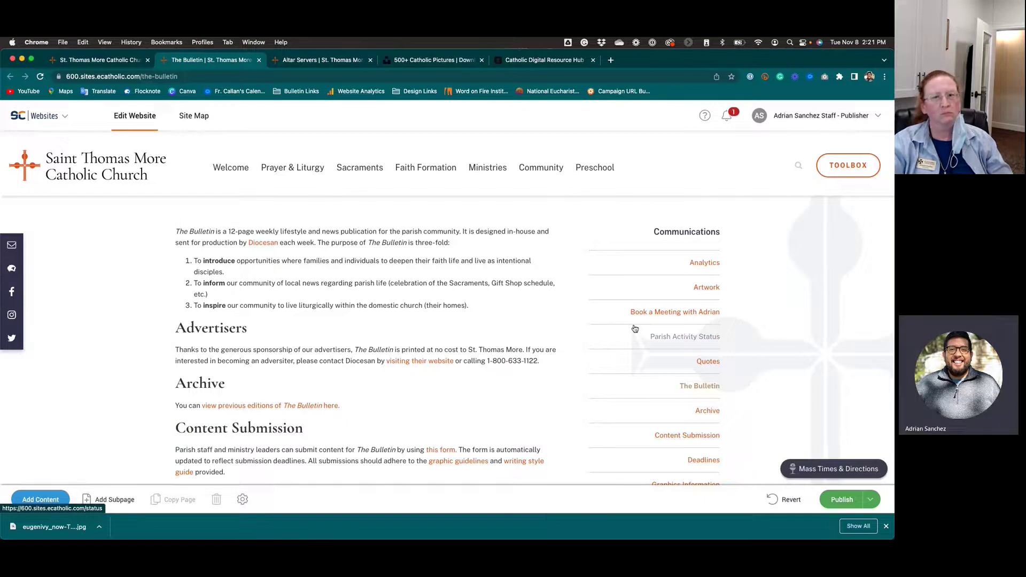
# Reopen The Bulletin's page settings to examine the layout choices and QR code, and leave without saving.
pyautogui.click(243, 499)
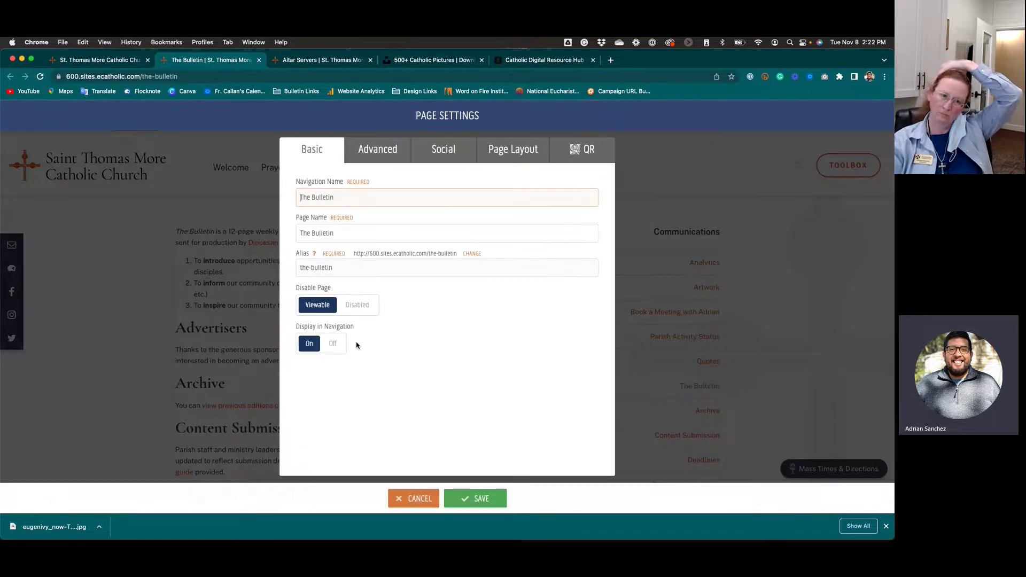
pyautogui.click(503, 151)
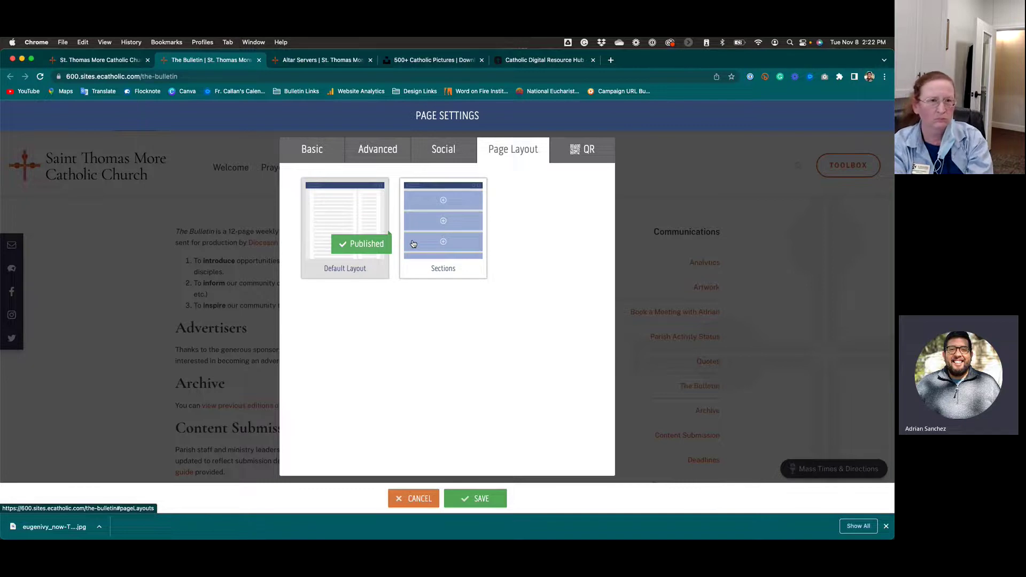
pyautogui.click(590, 152)
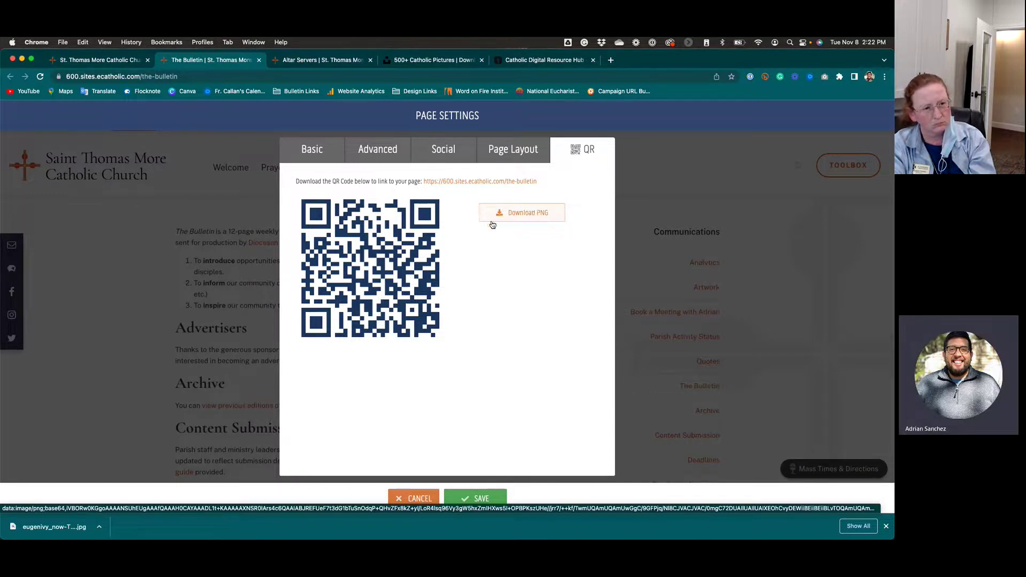
pyautogui.click(399, 499)
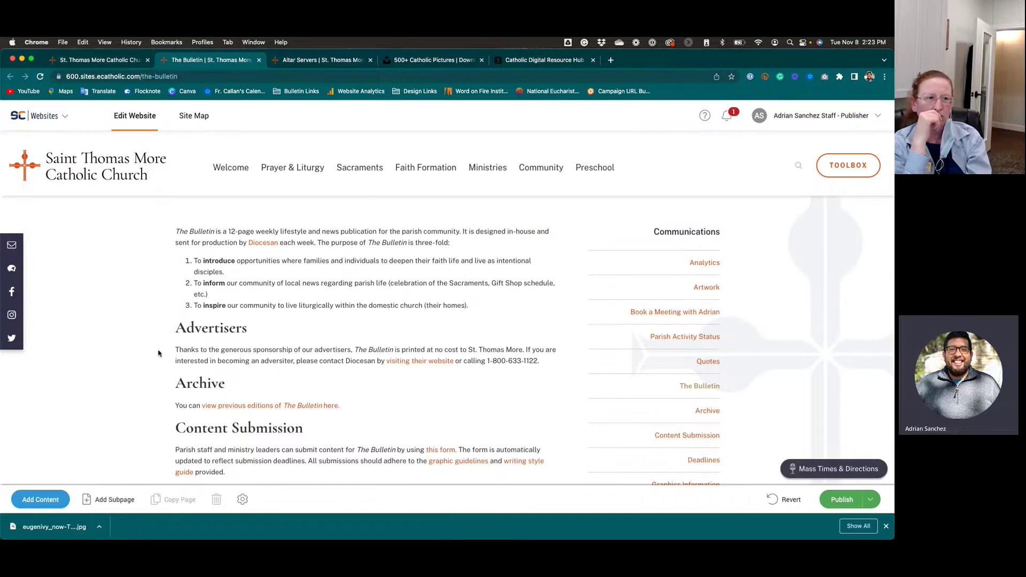
pyautogui.scroll(3, 159, 320)
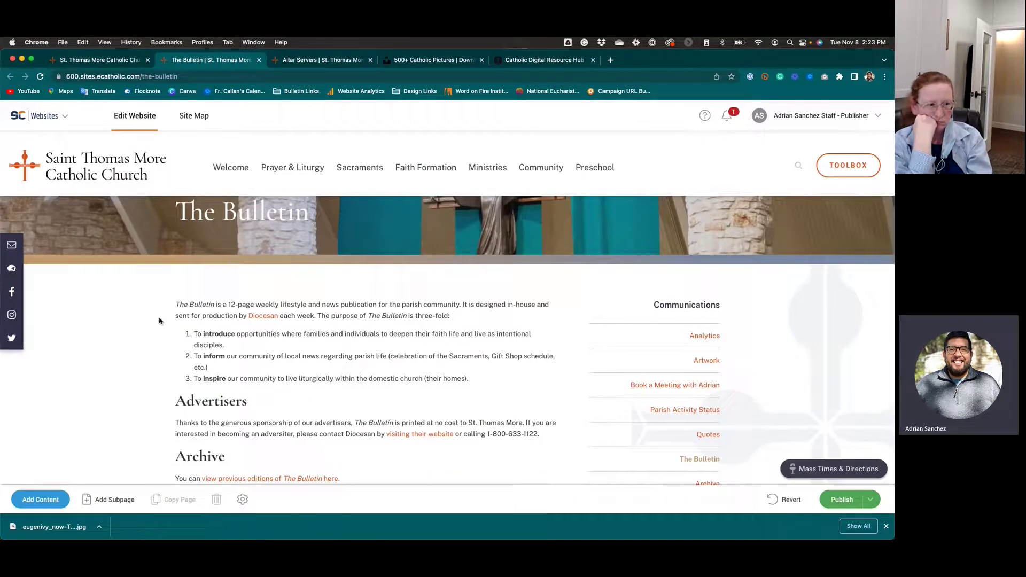
pyautogui.scroll(-3, 150, 385)
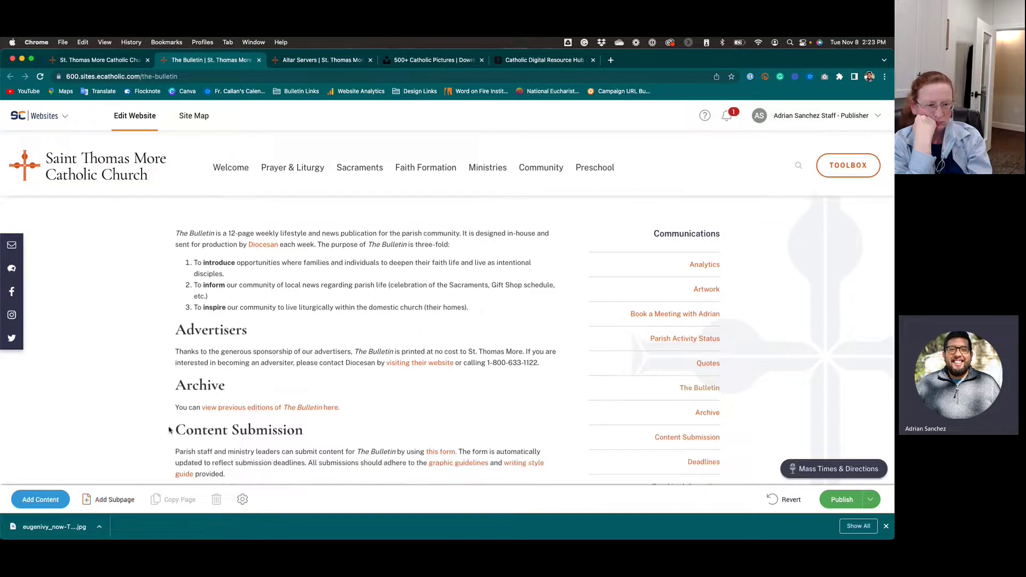
# Add a page named "New Page" above Analytics in the site map's Communications group.
pyautogui.click(198, 119)
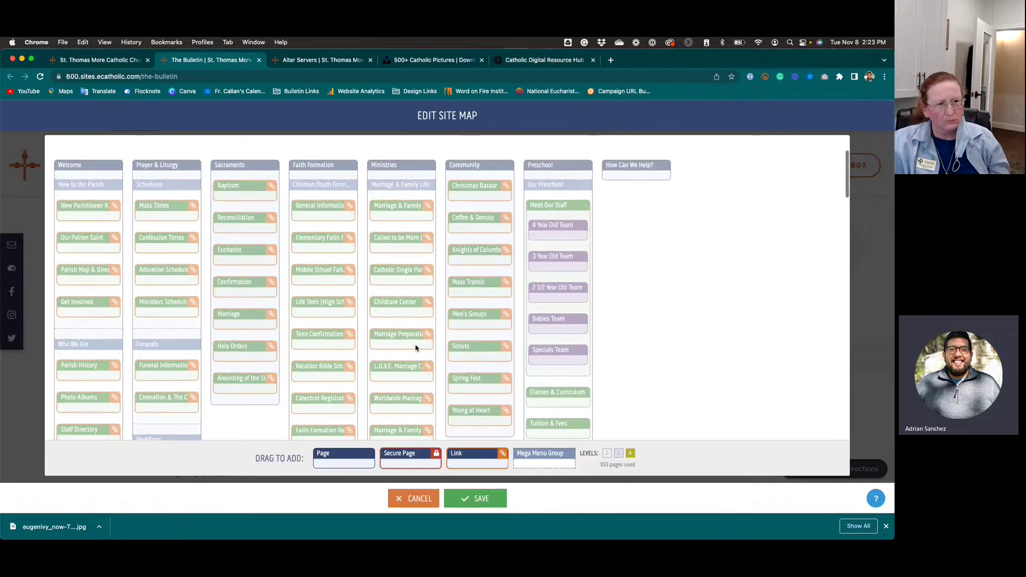
pyautogui.scroll(-15, 415, 348)
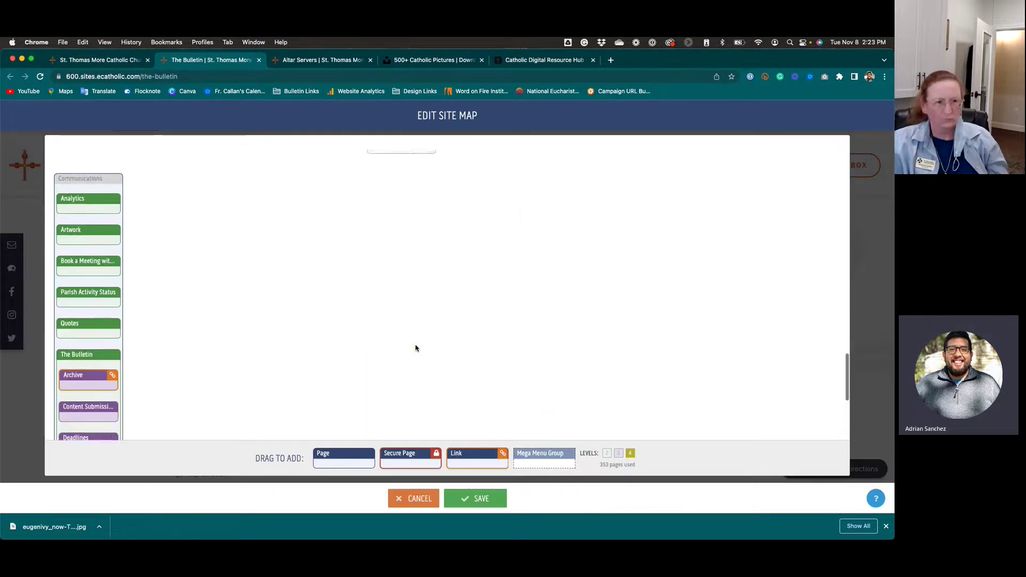
pyautogui.moveTo(340, 455); pyautogui.dragTo(91, 213)
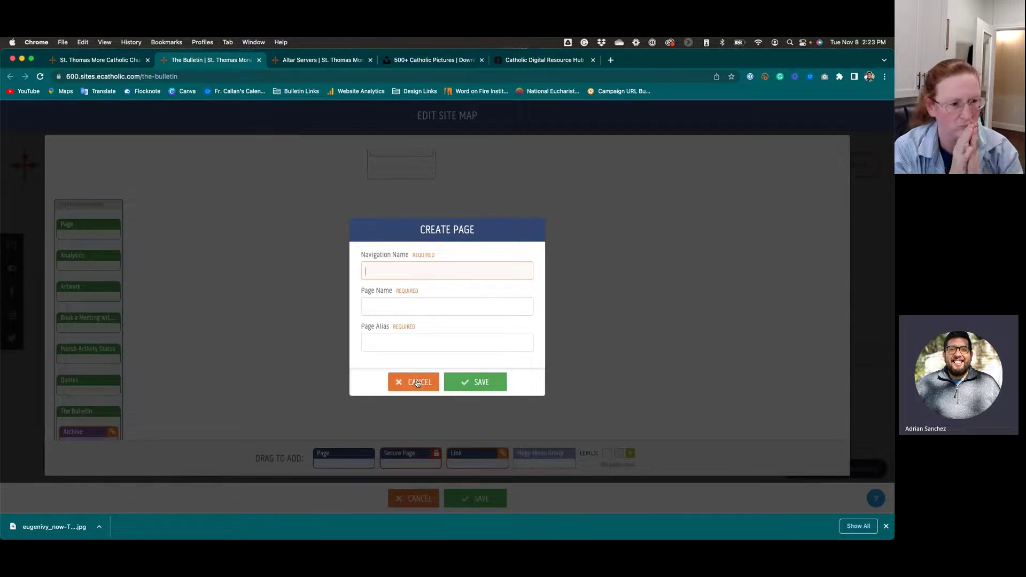
pyautogui.write('New Page')
pyautogui.press('Tab')
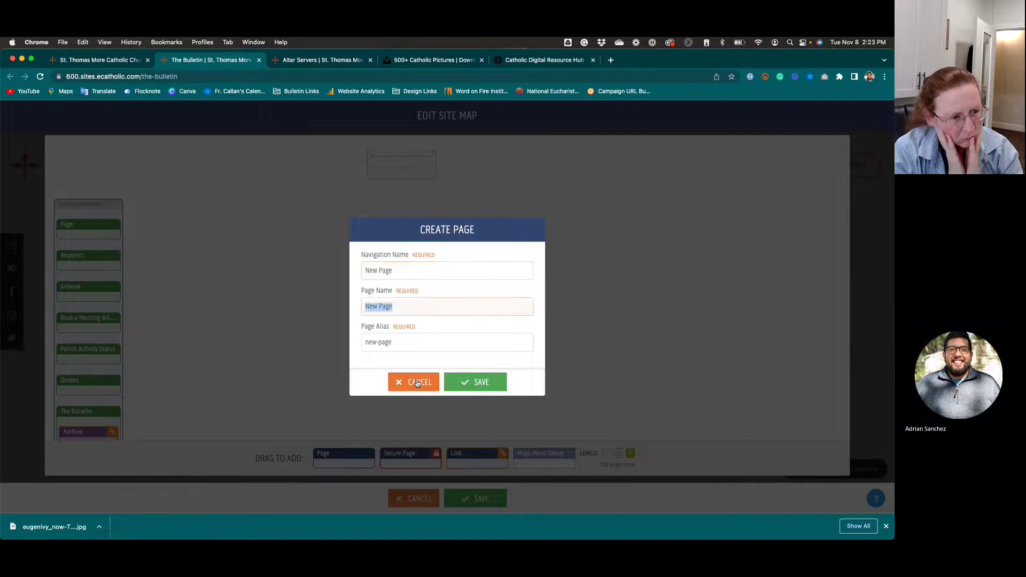
pyautogui.click(471, 384)
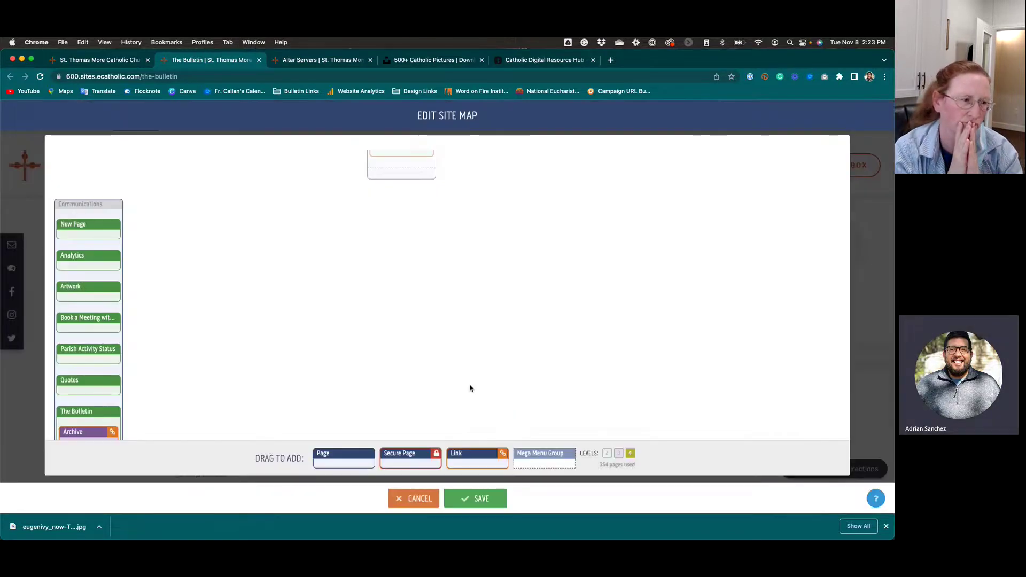
# Save all site map changes and exit the sitemap editor.
pyautogui.moveTo(79, 224)
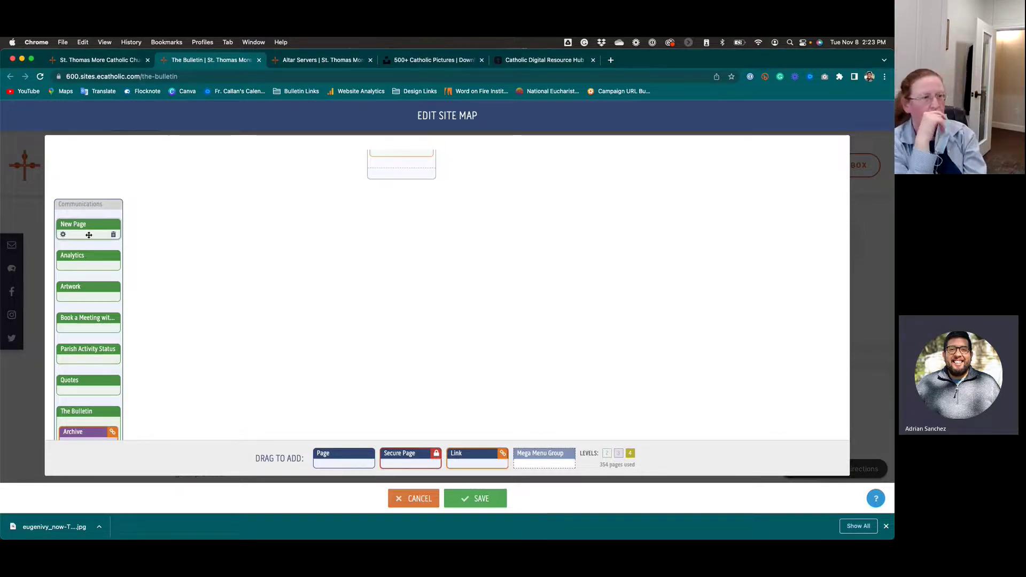
pyautogui.click(474, 506)
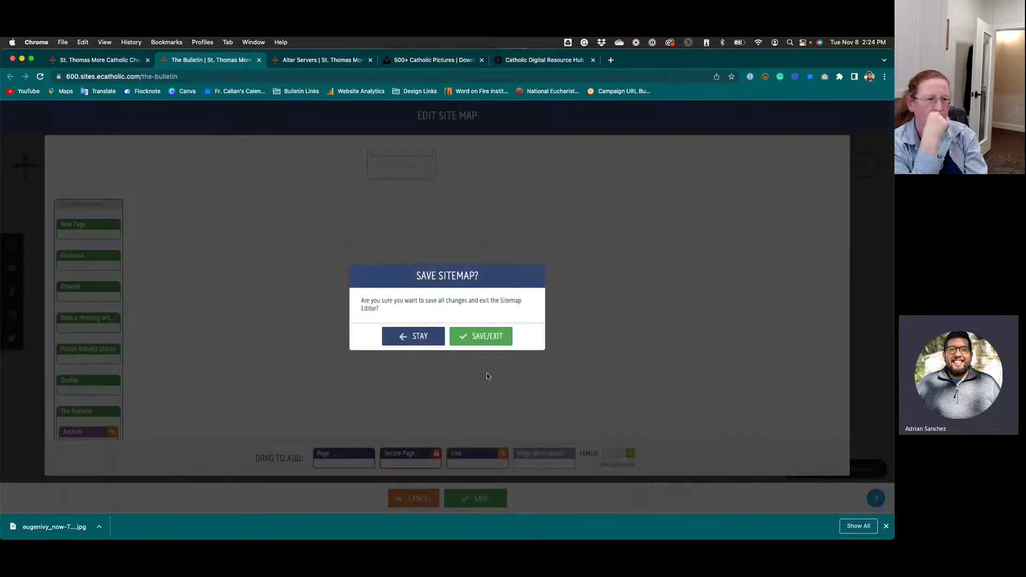
pyautogui.click(484, 341)
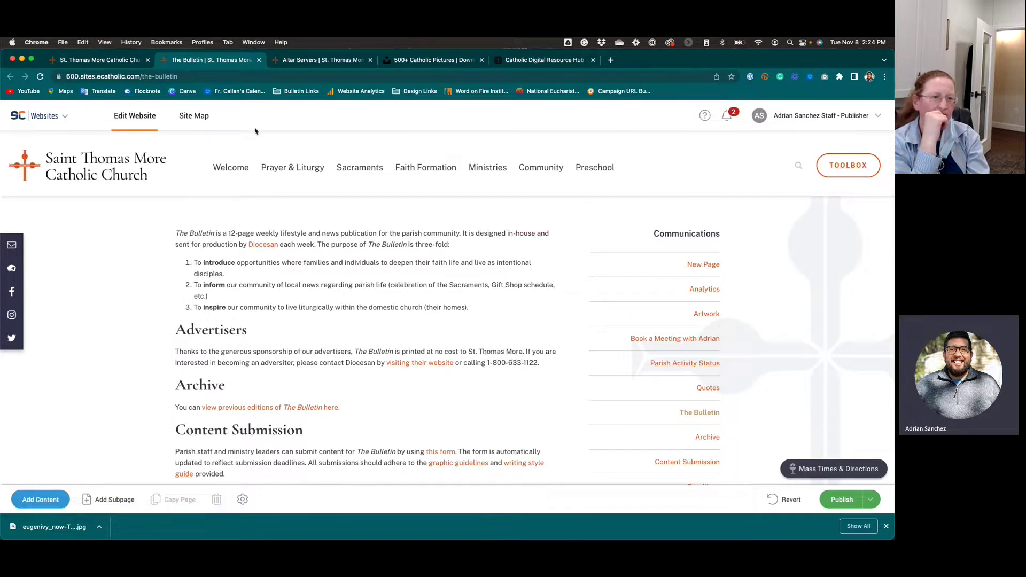
# View New Page from the site map's Communications group and look over its empty content area and sidebar.
pyautogui.click(194, 116)
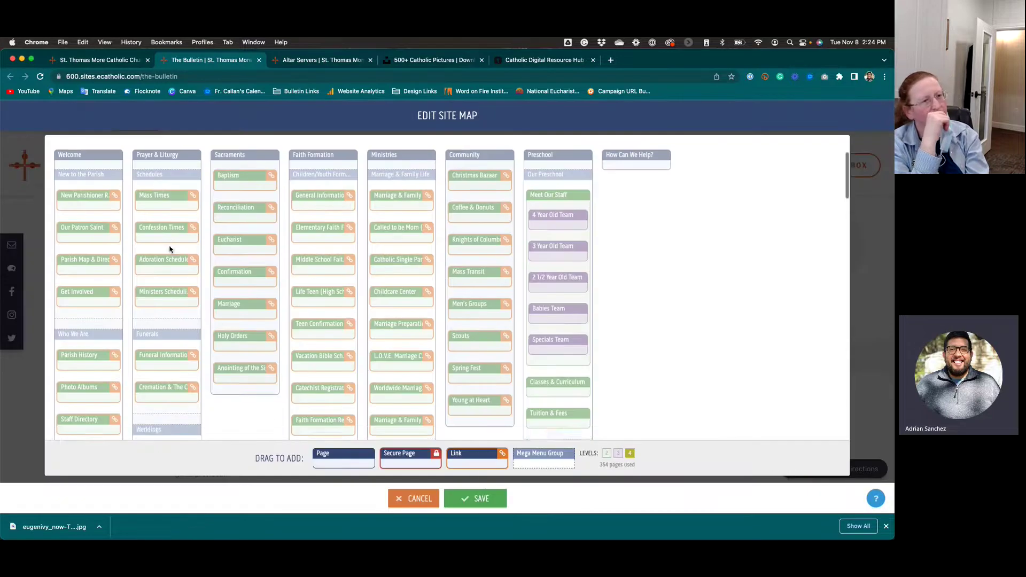
pyautogui.scroll(-15, 170, 249)
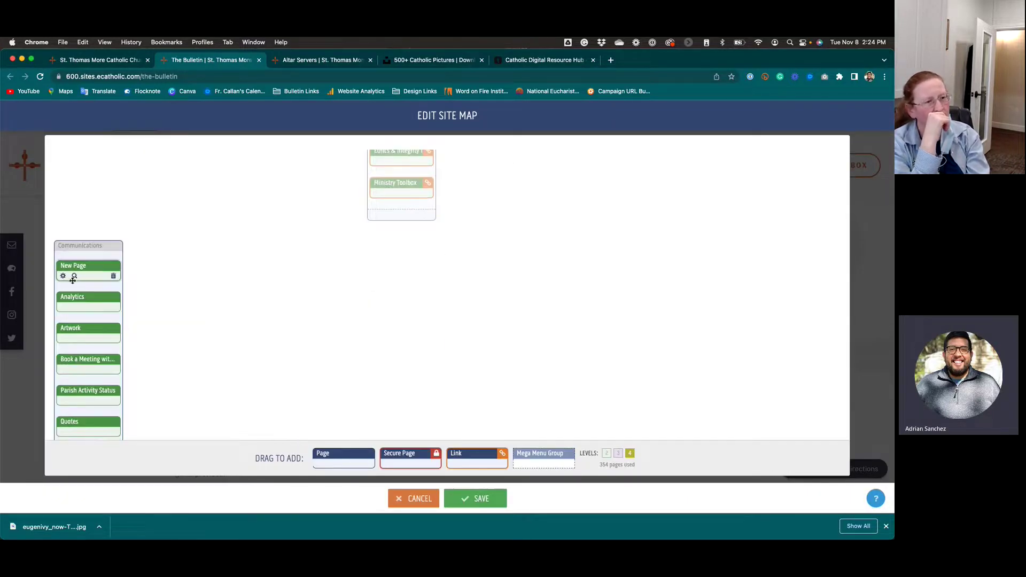
pyautogui.click(74, 276)
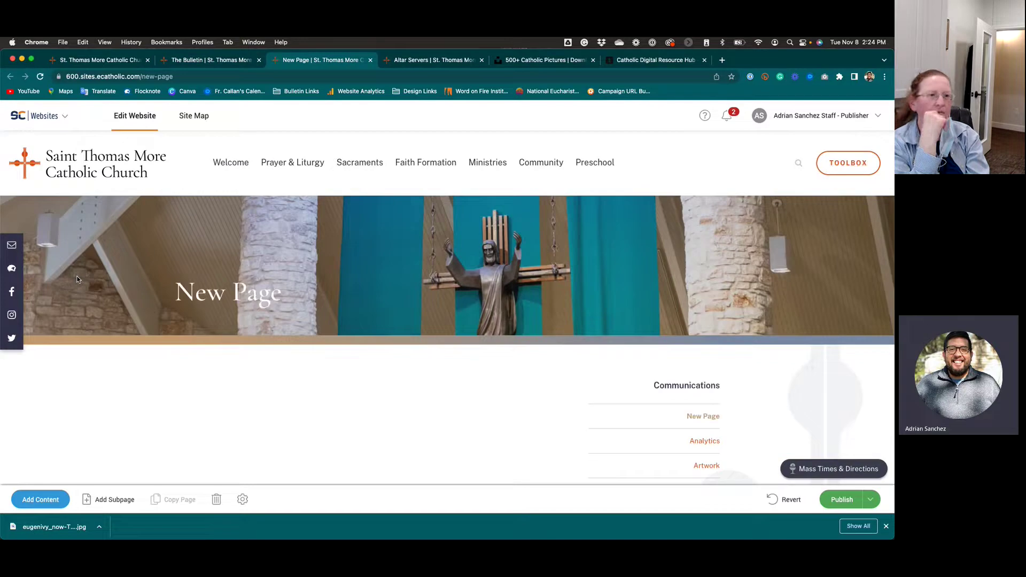
pyautogui.scroll(-5, 297, 325)
pyautogui.scroll(3, 326, 262)
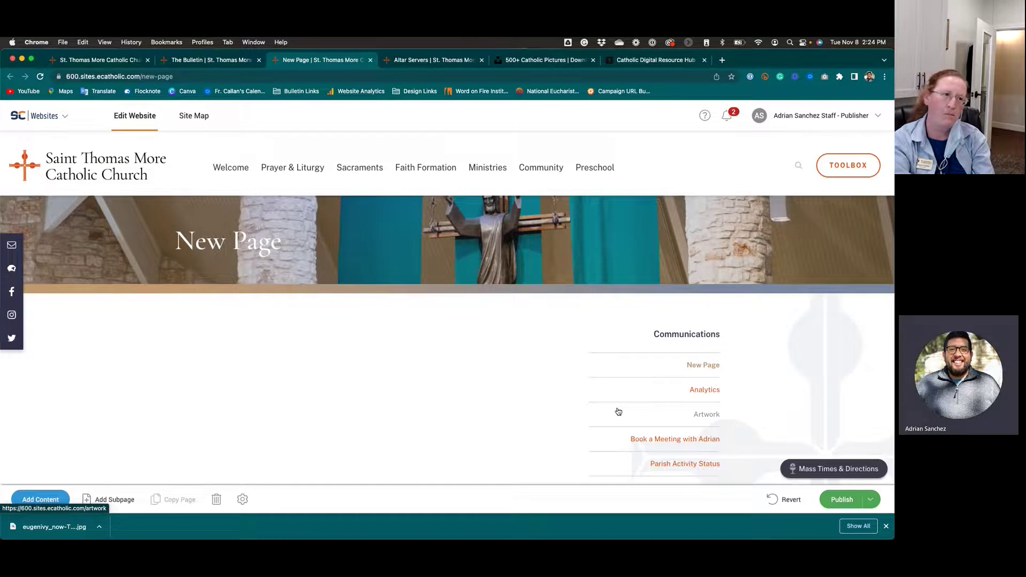
pyautogui.scroll(-1, 618, 412)
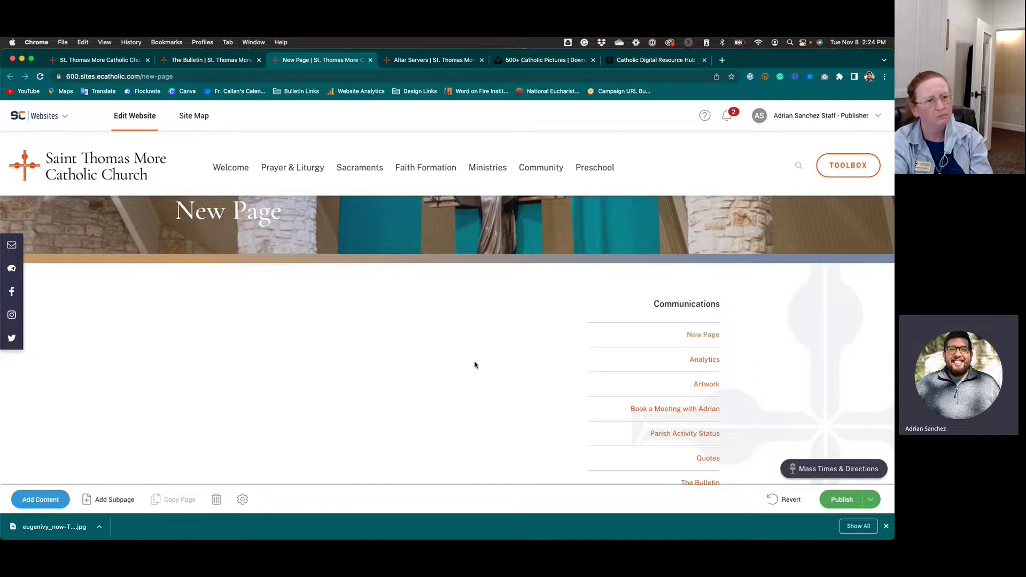
# Add a secure page named "Comms" below New Page in the Communications group, enter its page password, and save the site map.
pyautogui.click(207, 117)
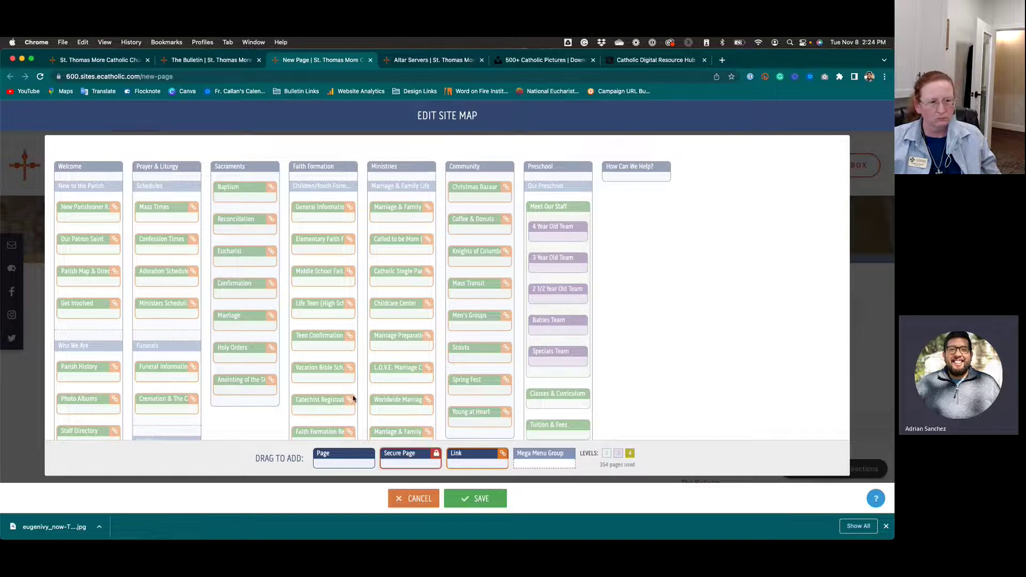
pyautogui.scroll(-15, 316, 360)
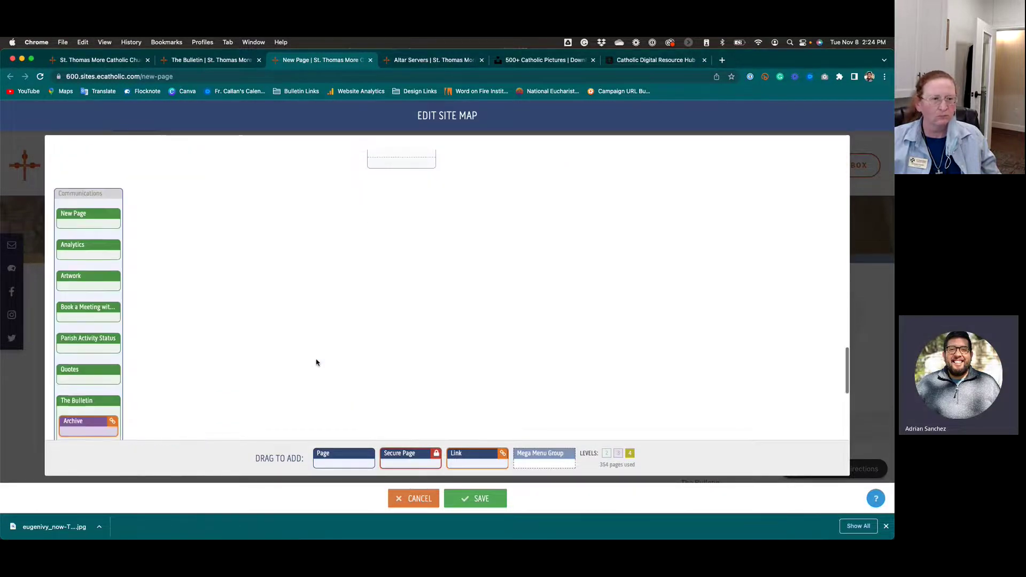
pyautogui.moveTo(406, 455); pyautogui.dragTo(102, 230)
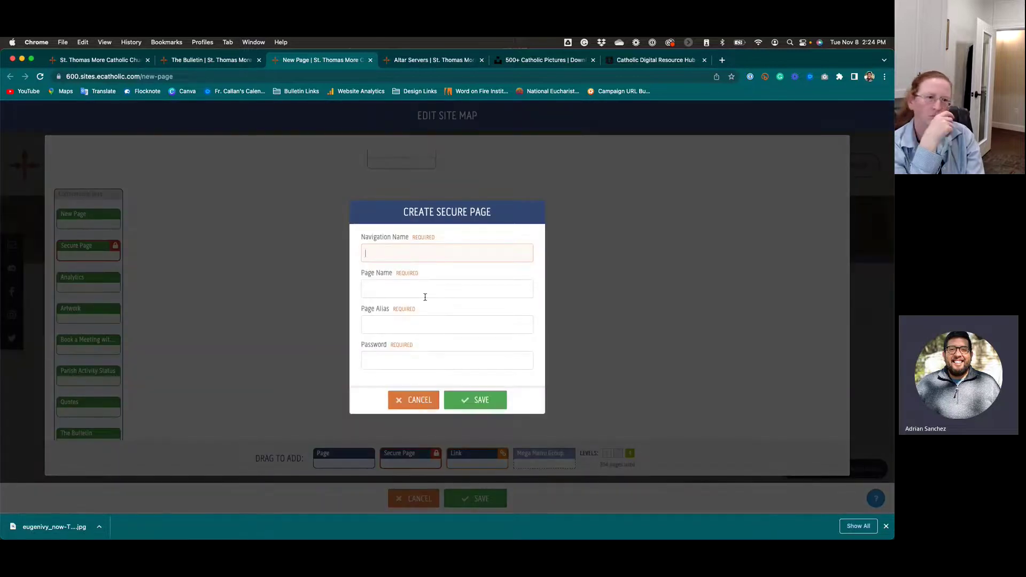
pyautogui.write('Commes')
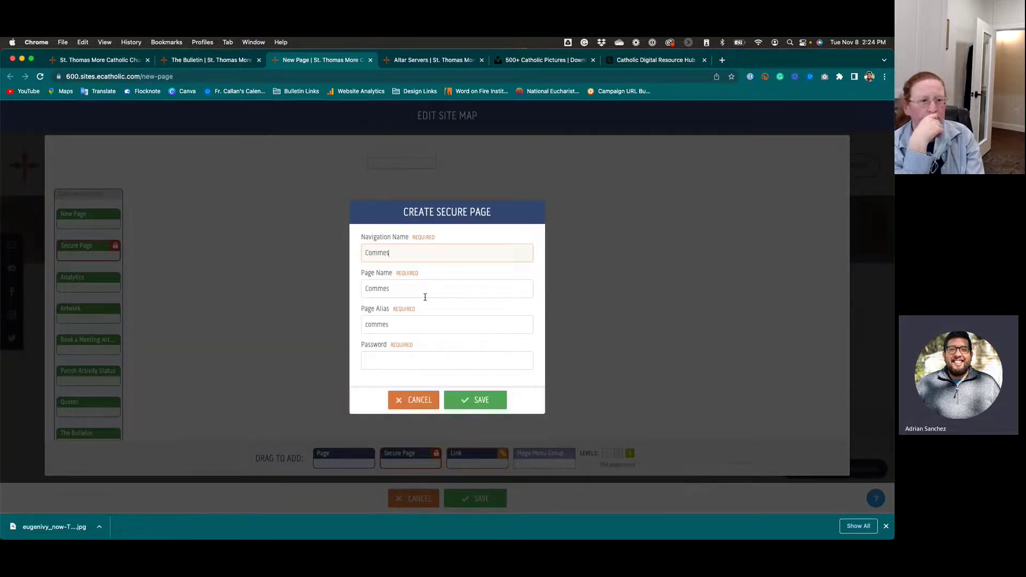
pyautogui.press('BackSpace')
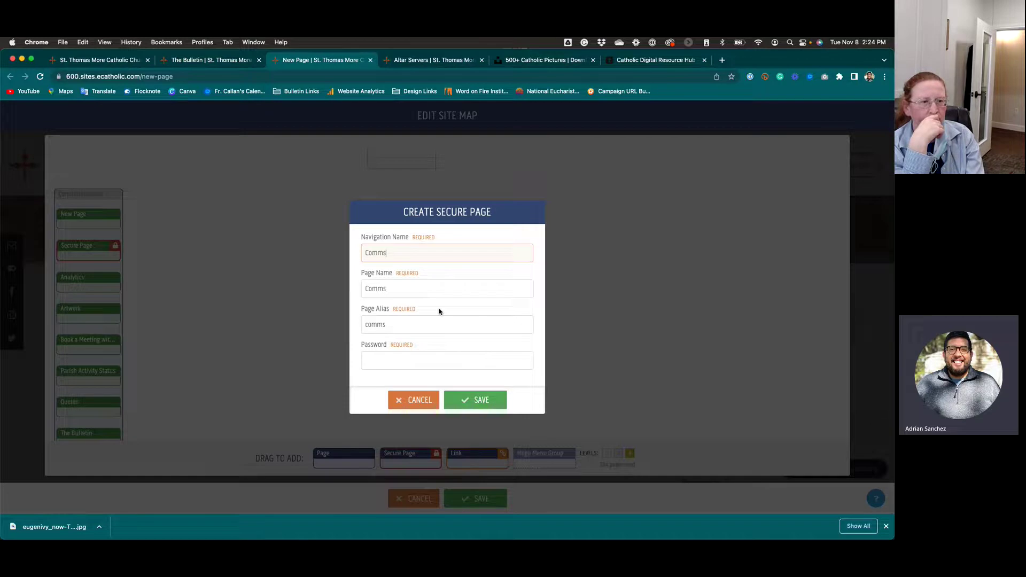
pyautogui.click(442, 360)
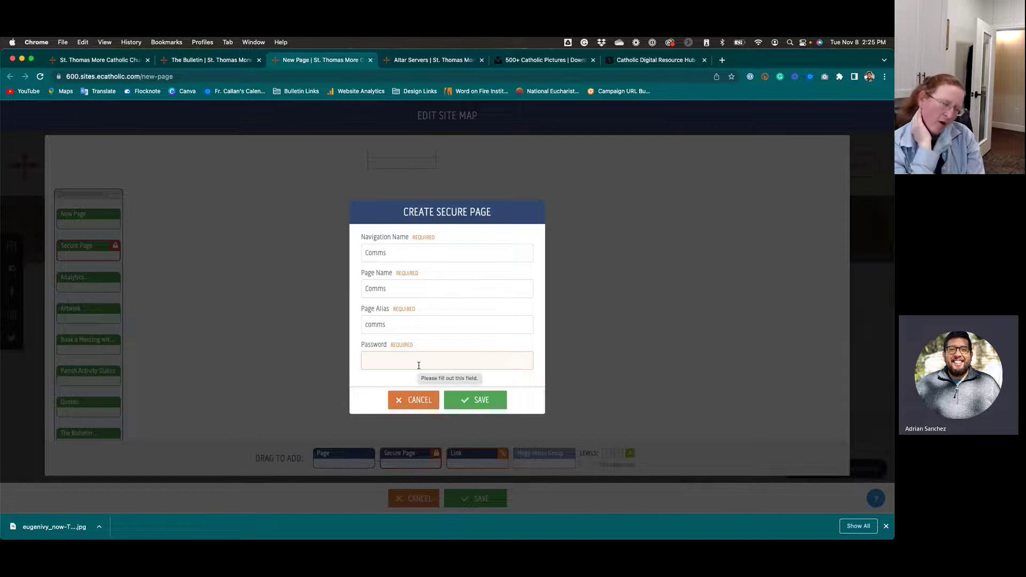
pyautogui.write('password')
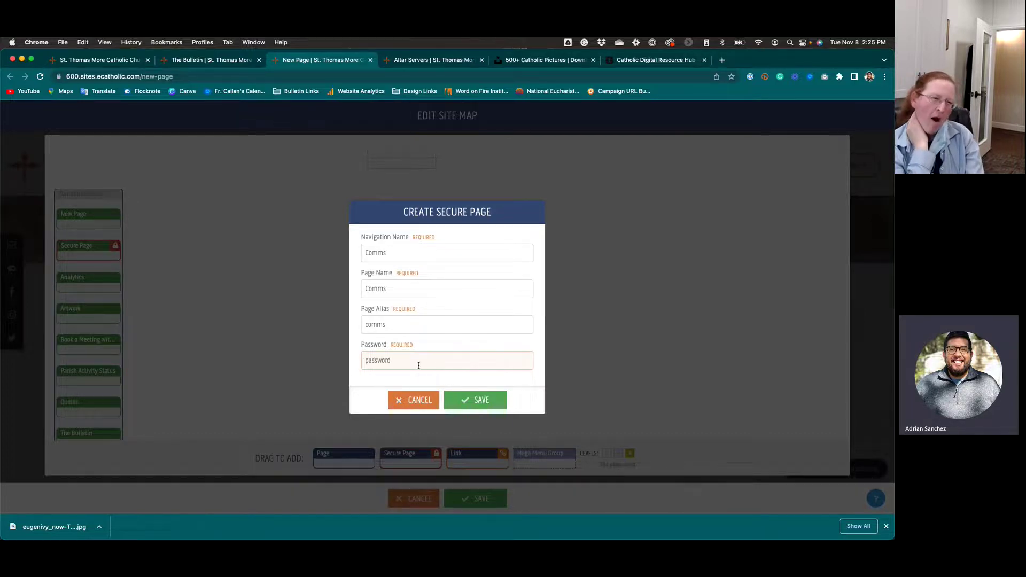
pyautogui.click(468, 403)
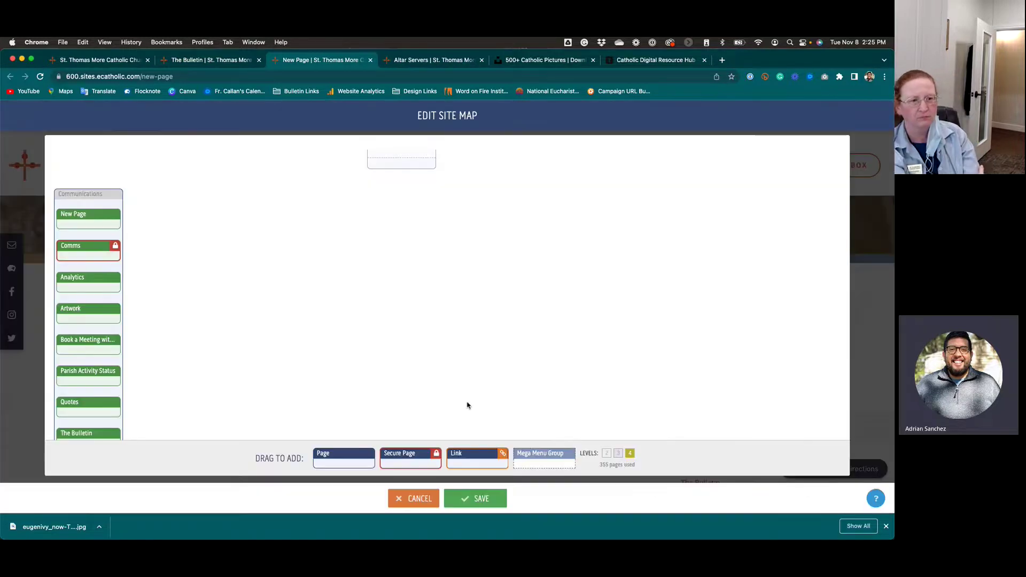
pyautogui.click(481, 498)
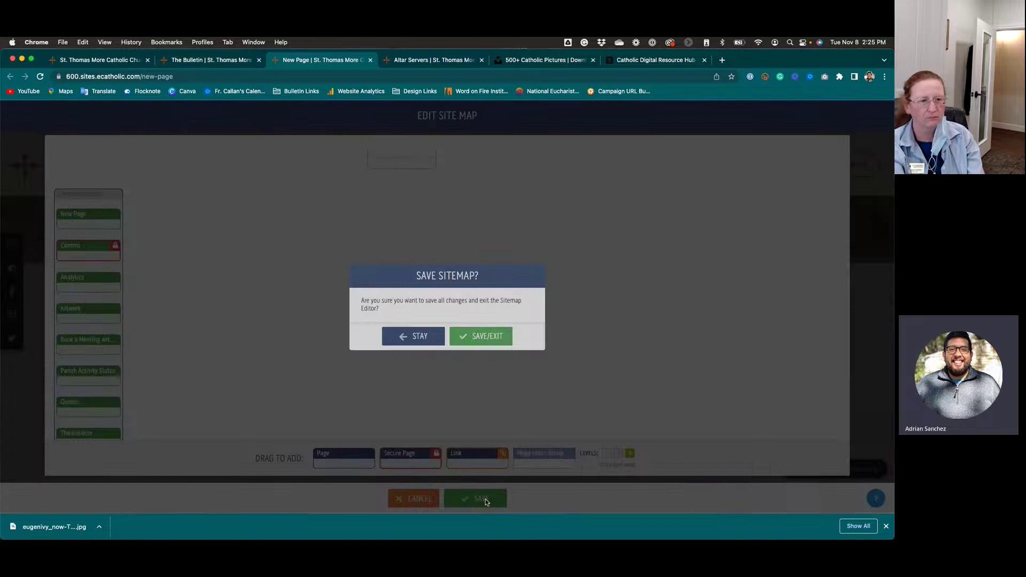
pyautogui.click(473, 337)
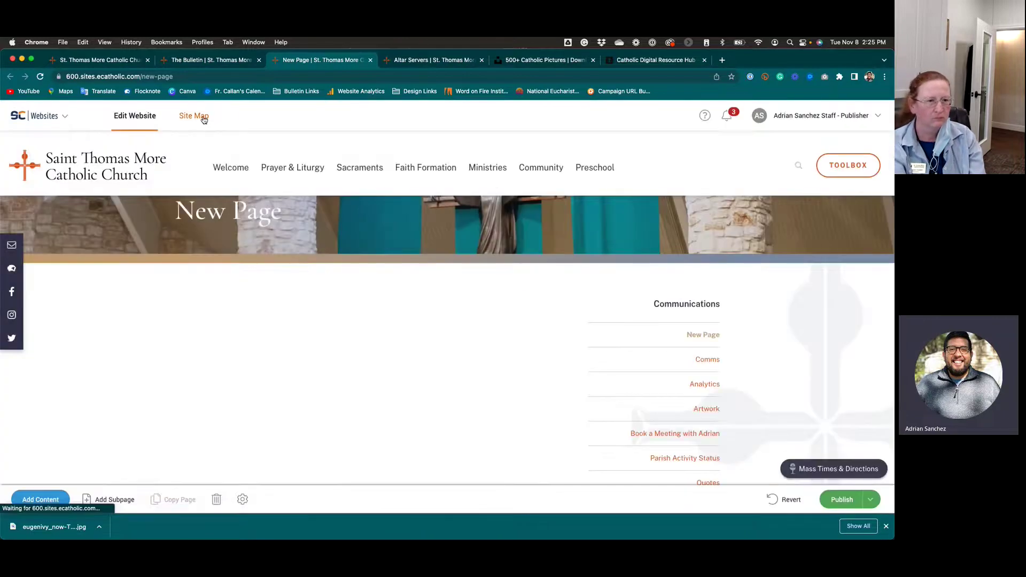
# Examine the basic and advanced page settings of Comms from the site map, and exit without saving.
pyautogui.click(202, 117)
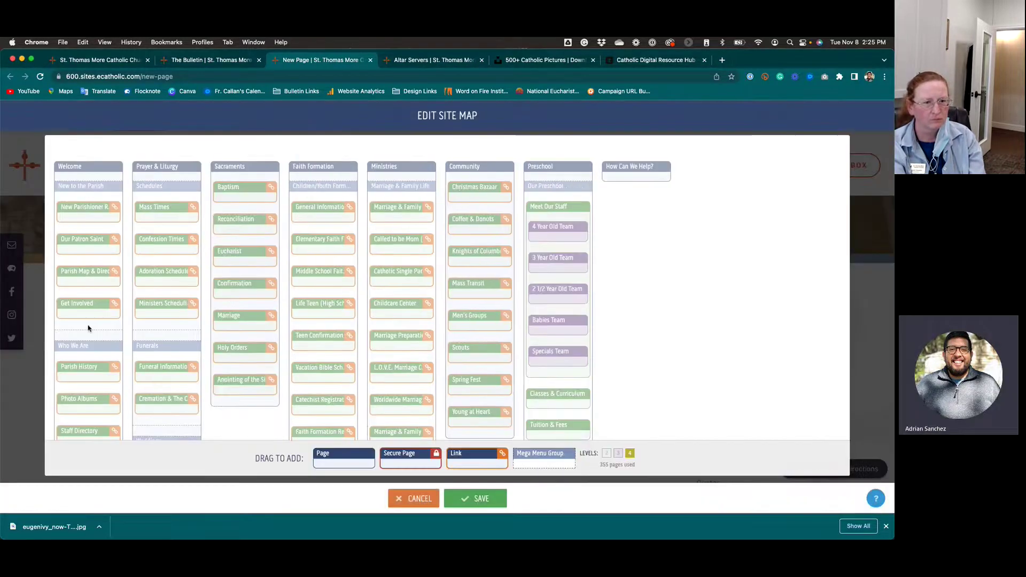
pyautogui.scroll(-10, 88, 328)
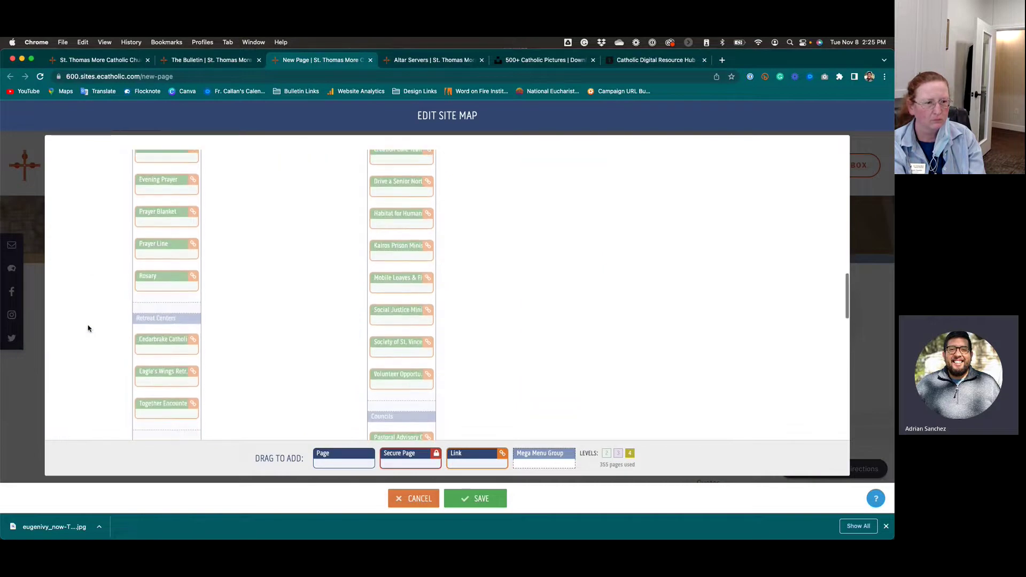
pyautogui.scroll(-5, 88, 328)
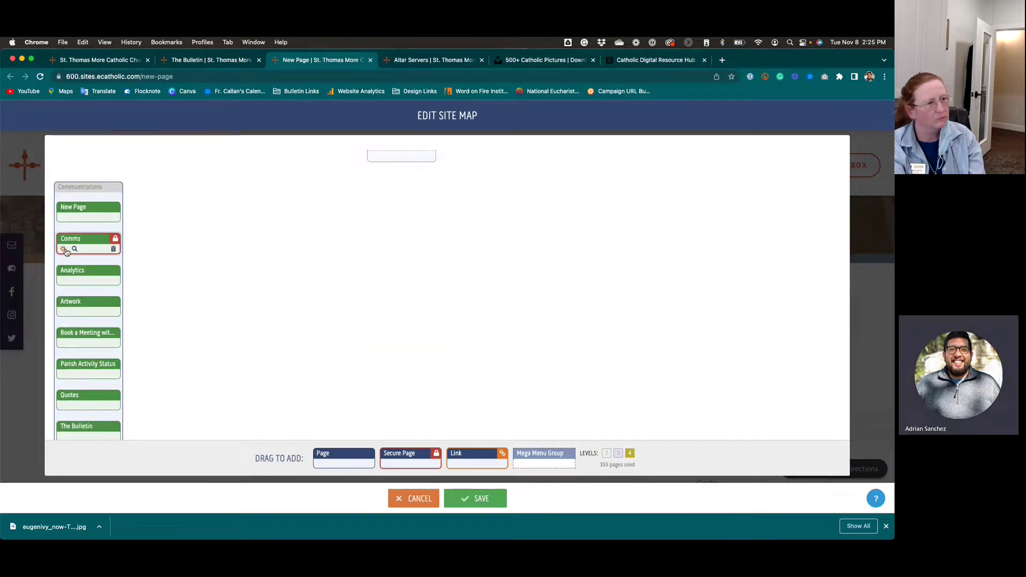
pyautogui.click(64, 249)
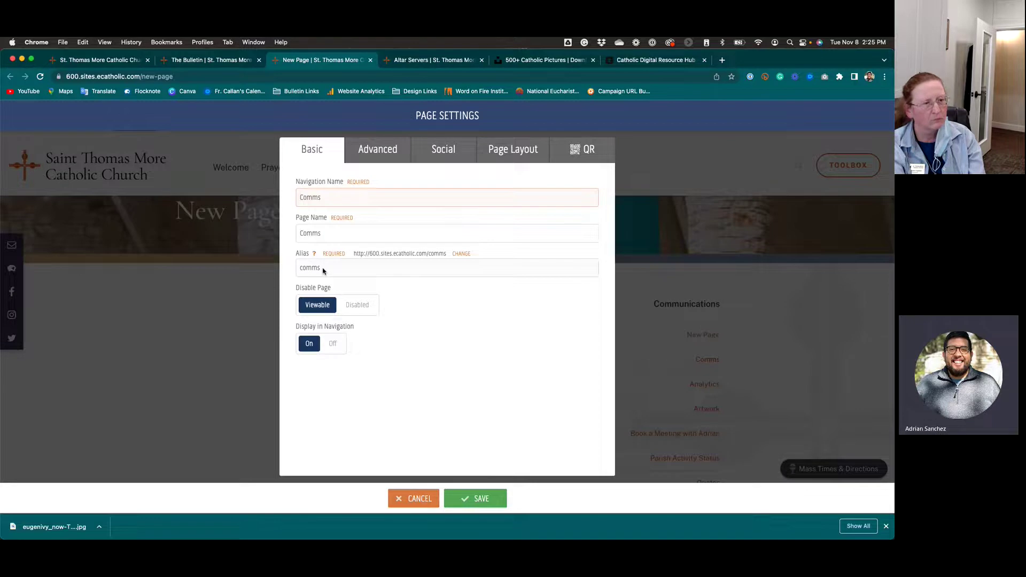
pyautogui.click(356, 165)
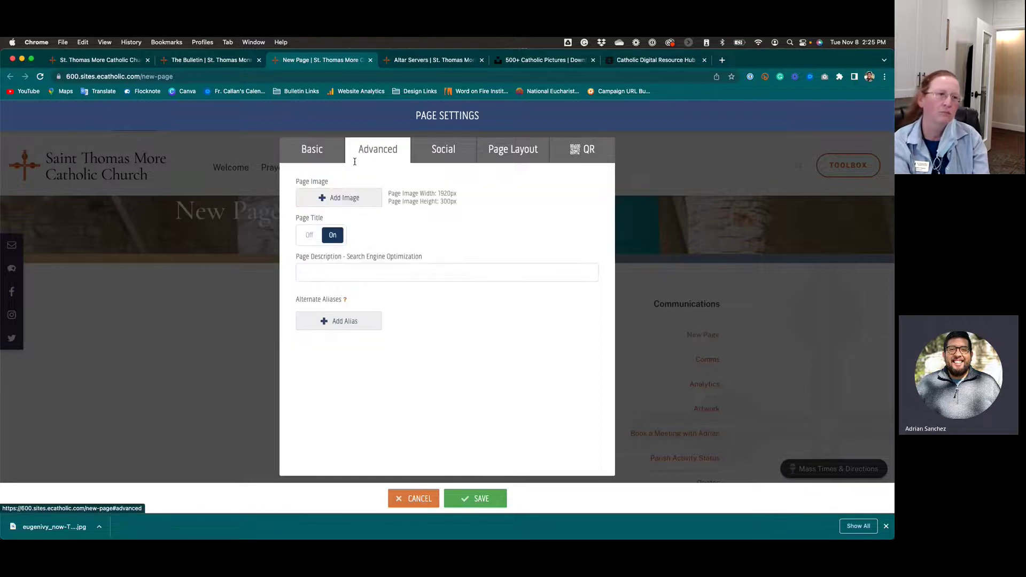
pyautogui.click(321, 161)
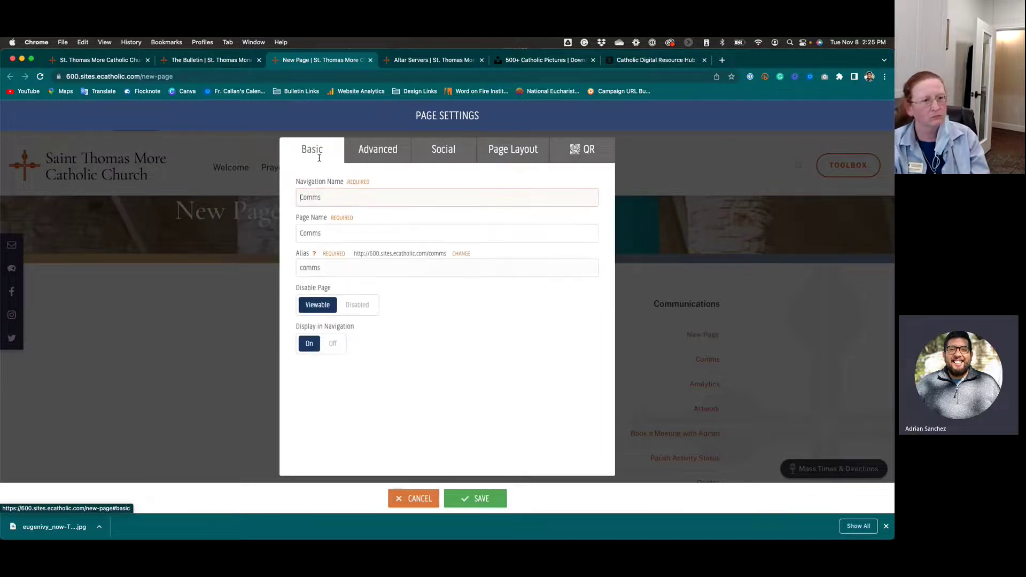
pyautogui.click(367, 158)
pyautogui.click(414, 496)
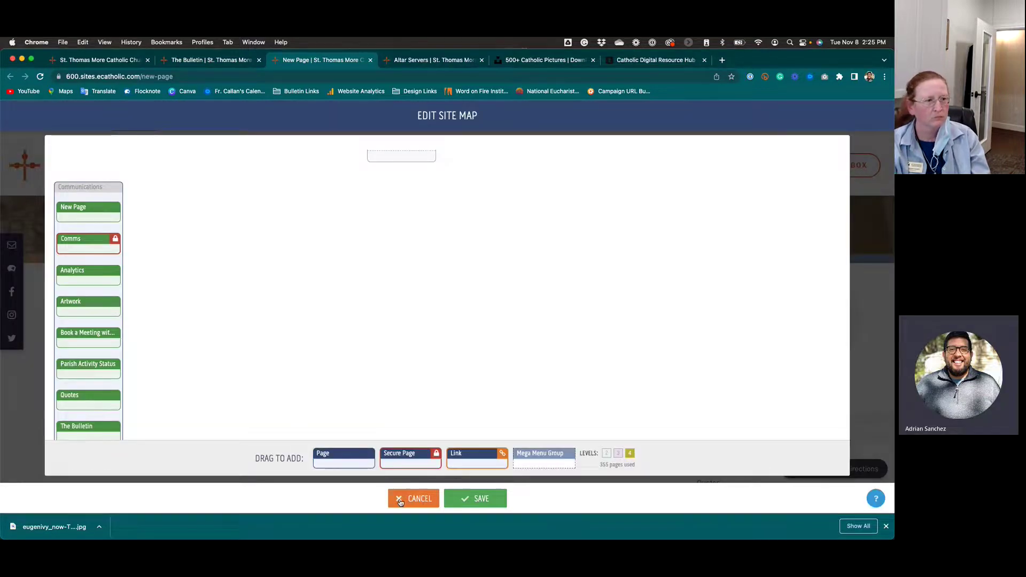
pyautogui.click(414, 497)
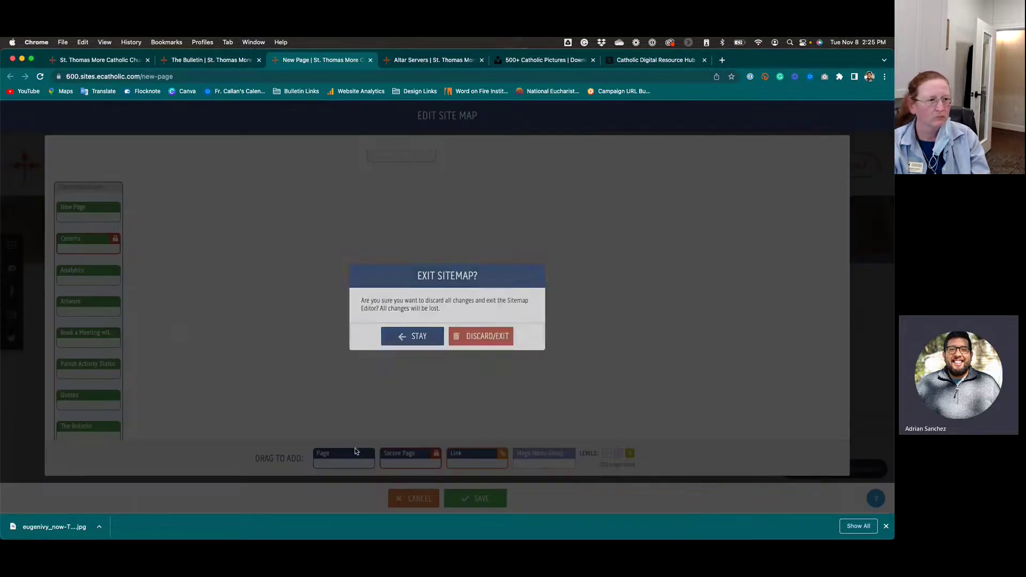
pyautogui.click(466, 345)
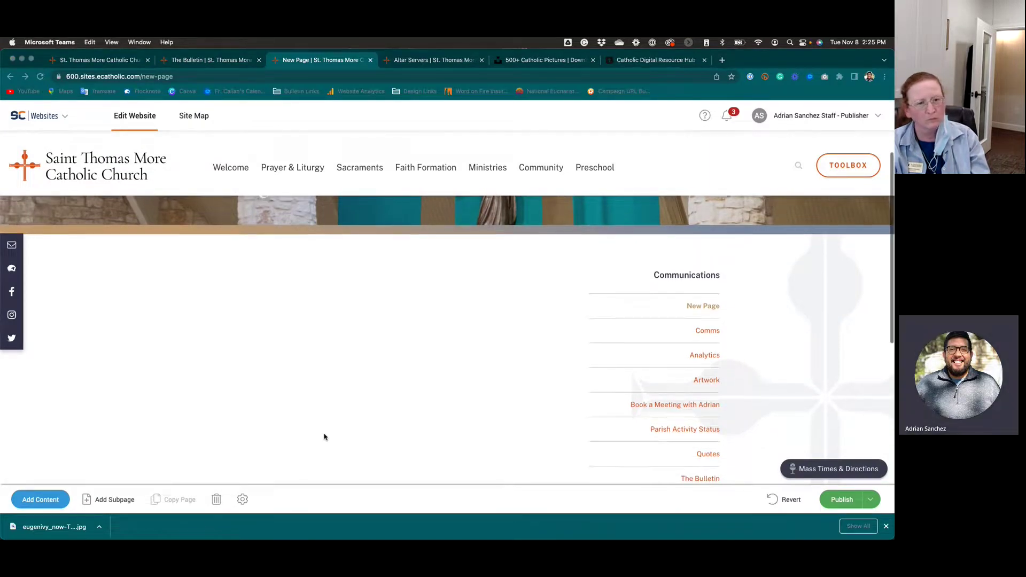
# View the Comms page from the Communications sidebar, check its current page password, and leave the password unchanged.
pyautogui.scroll(3, 323, 437)
pyautogui.click(704, 423)
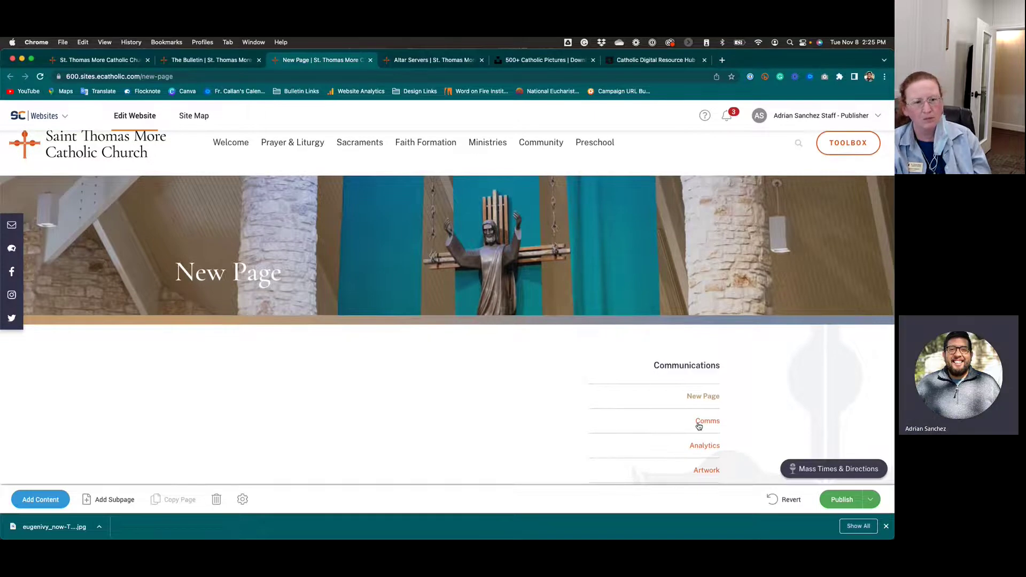
pyautogui.scroll(-3, 410, 401)
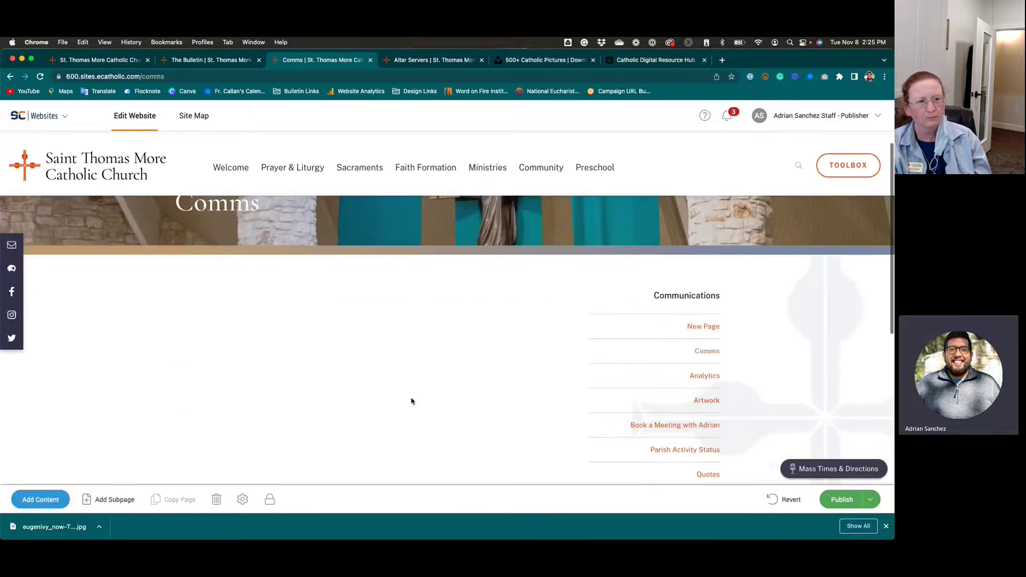
pyautogui.scroll(-1, 410, 400)
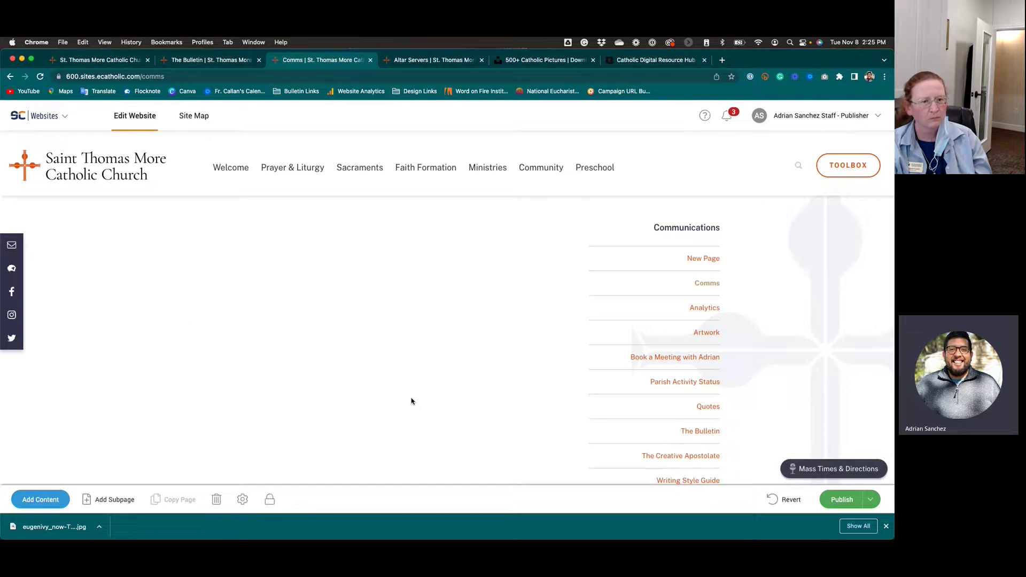
pyautogui.click(270, 500)
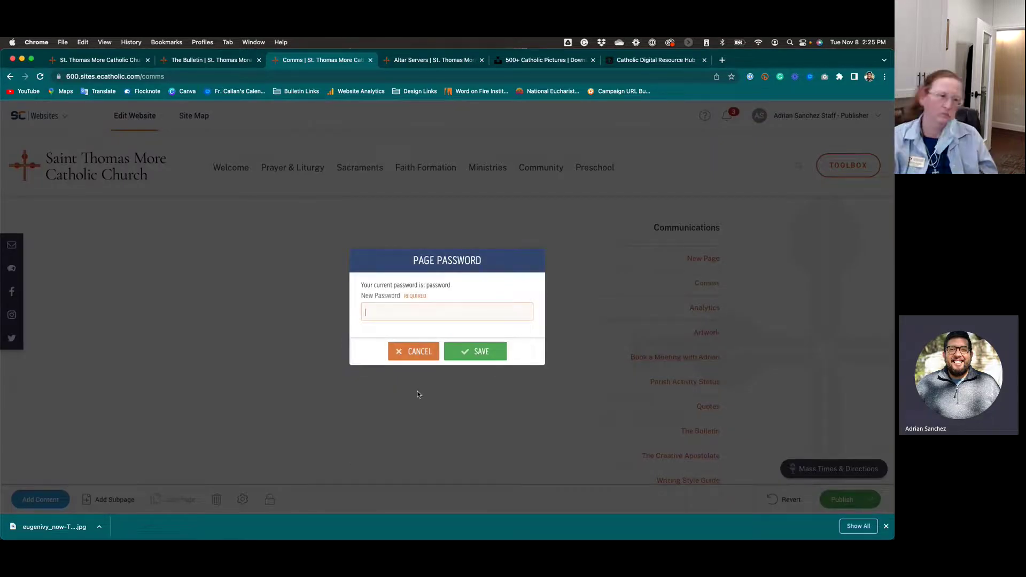
pyautogui.moveTo(451, 287); pyautogui.dragTo(427, 285)
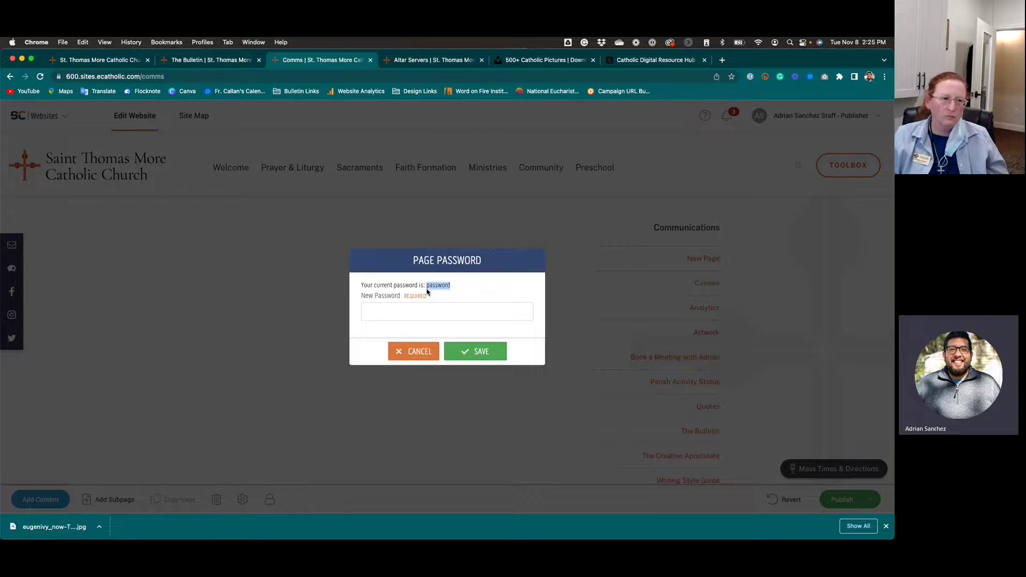
pyautogui.click(420, 353)
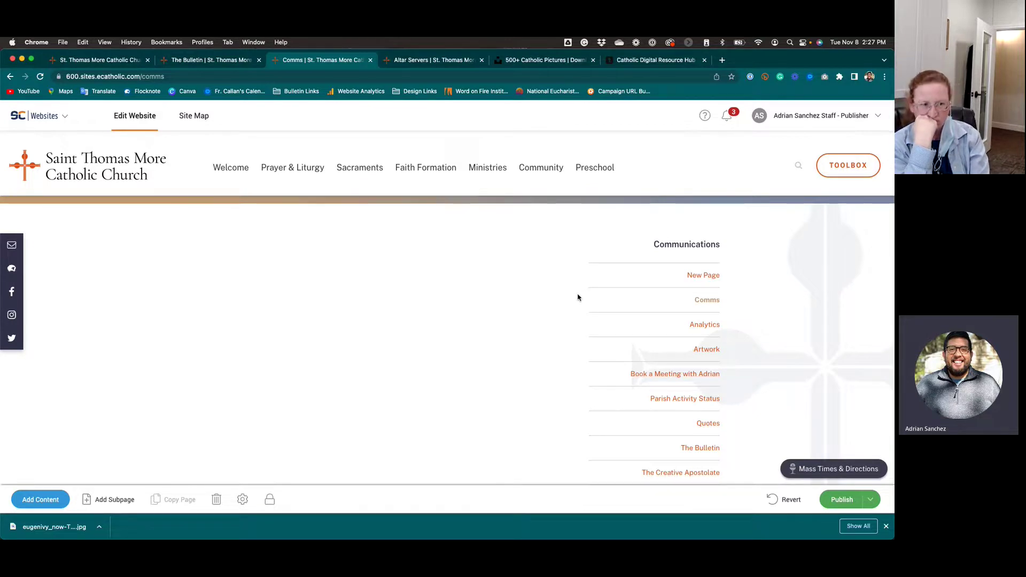
# Look at the Sections option among the Comms page's layout choices, and close the page settings without saving.
pyautogui.click(242, 500)
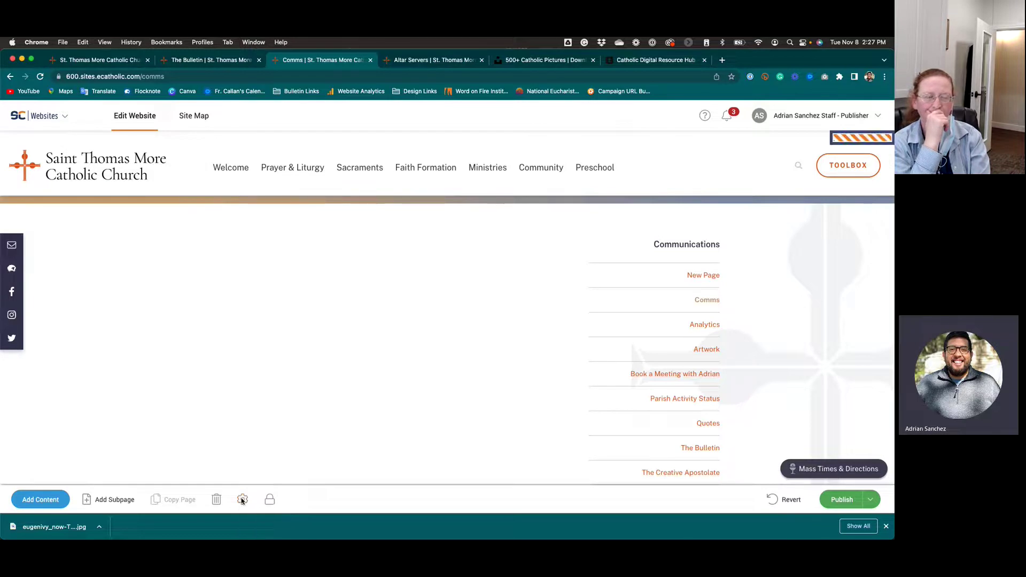
pyautogui.click(521, 155)
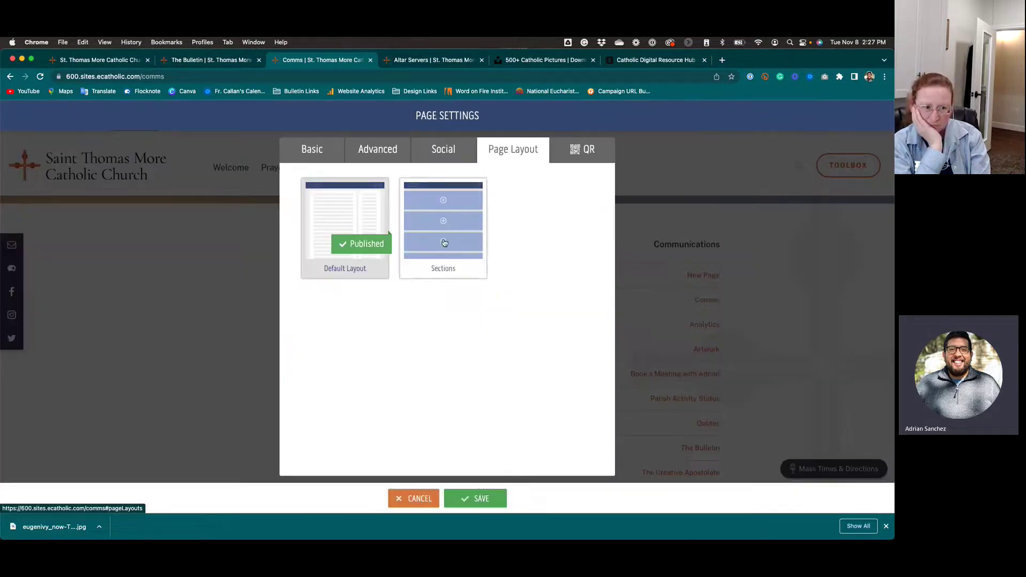
pyautogui.click(445, 245)
pyautogui.click(406, 499)
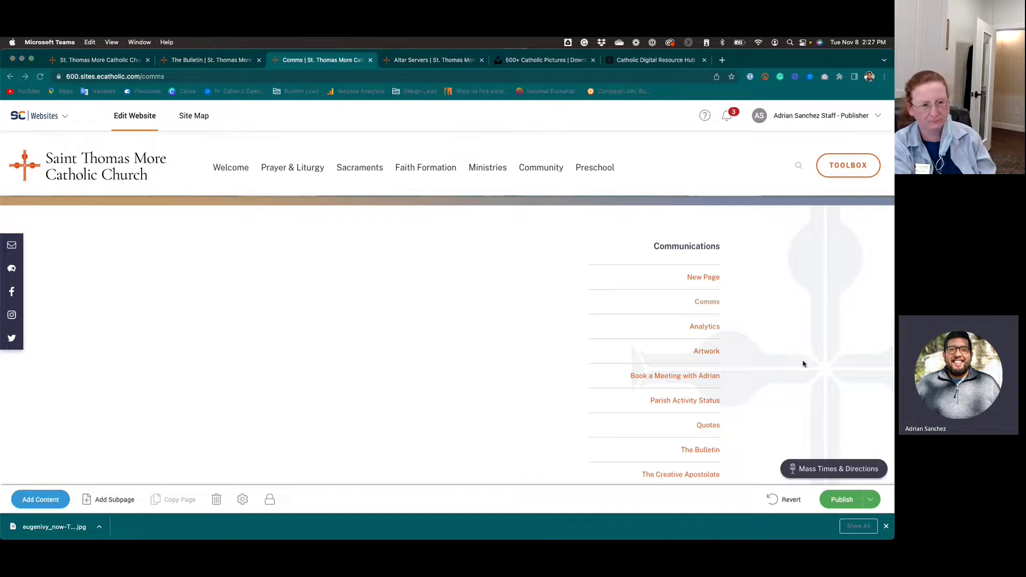
pyautogui.click(871, 422)
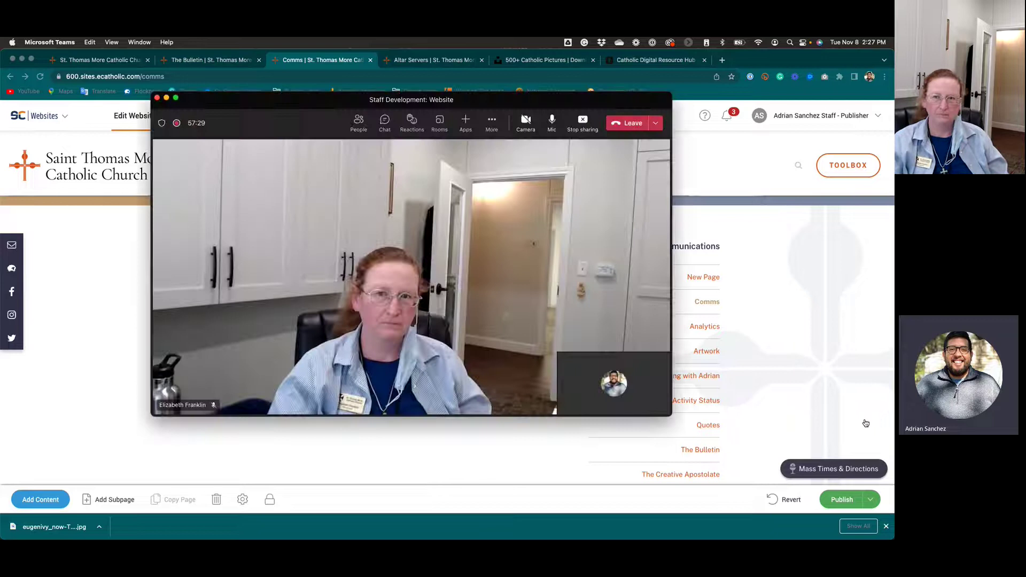
pyautogui.click(166, 98)
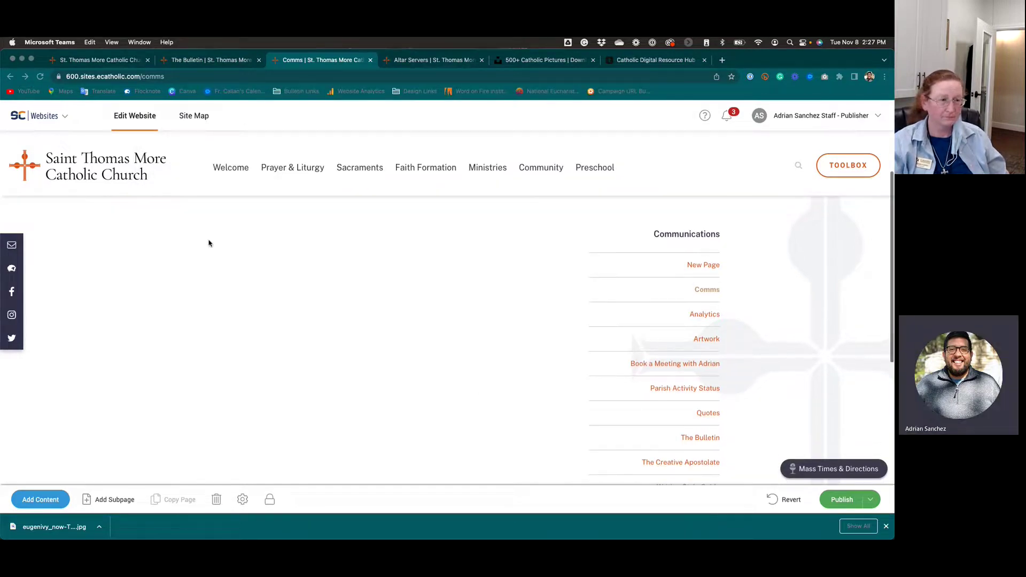
# Add a Text / HTML module to the Comms page's empty content area and open its title for editing.
pyautogui.click(43, 498)
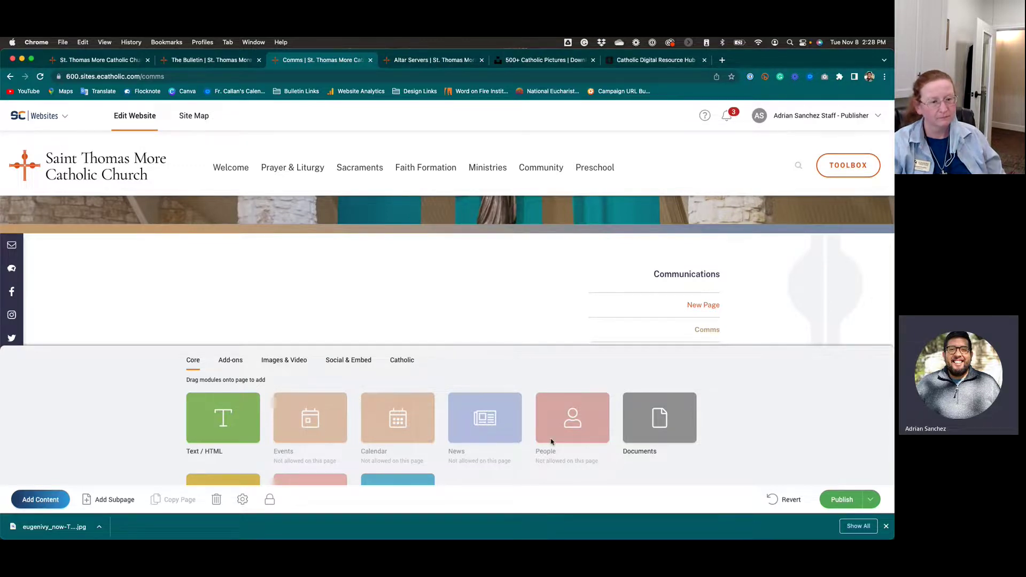
pyautogui.scroll(-2, 551, 441)
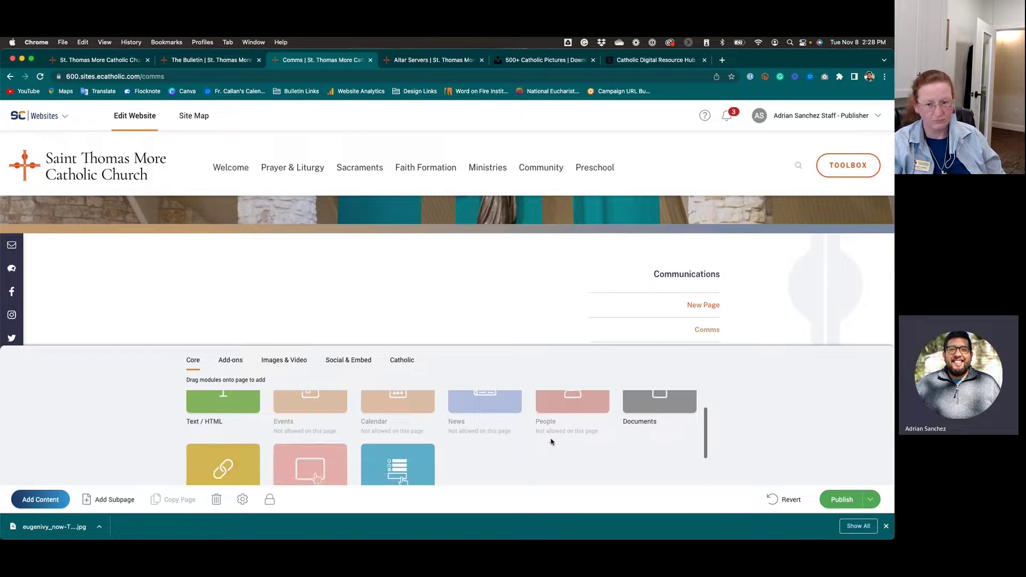
pyautogui.scroll(2, 551, 441)
pyautogui.scroll(-1, 290, 315)
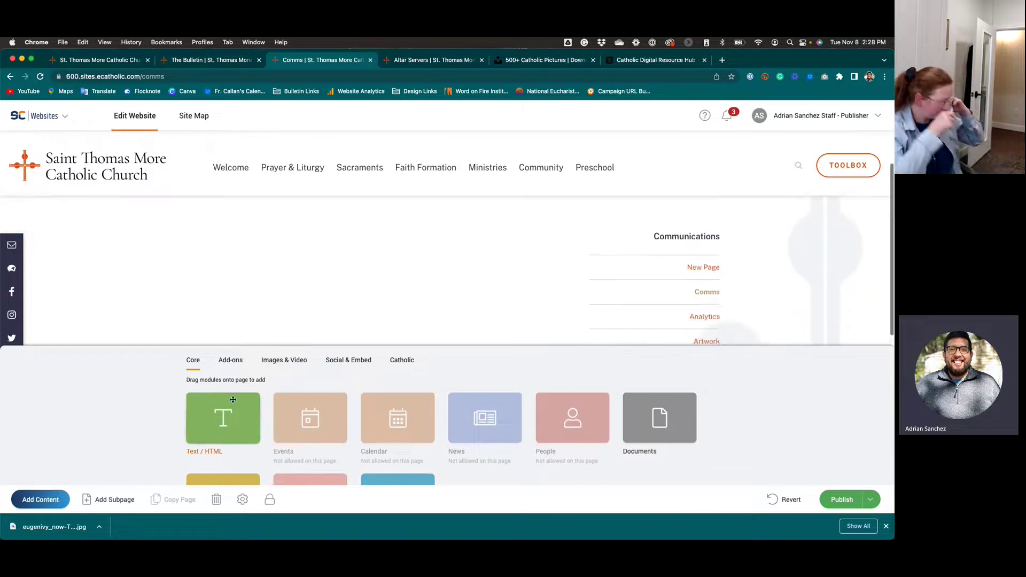
pyautogui.moveTo(219, 412); pyautogui.dragTo(311, 274)
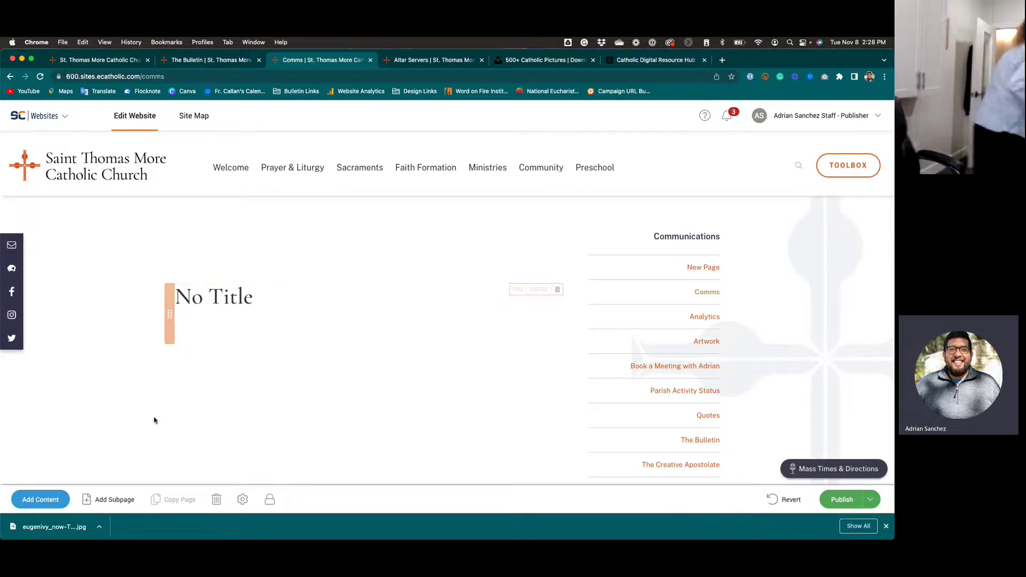
pyautogui.click(274, 297)
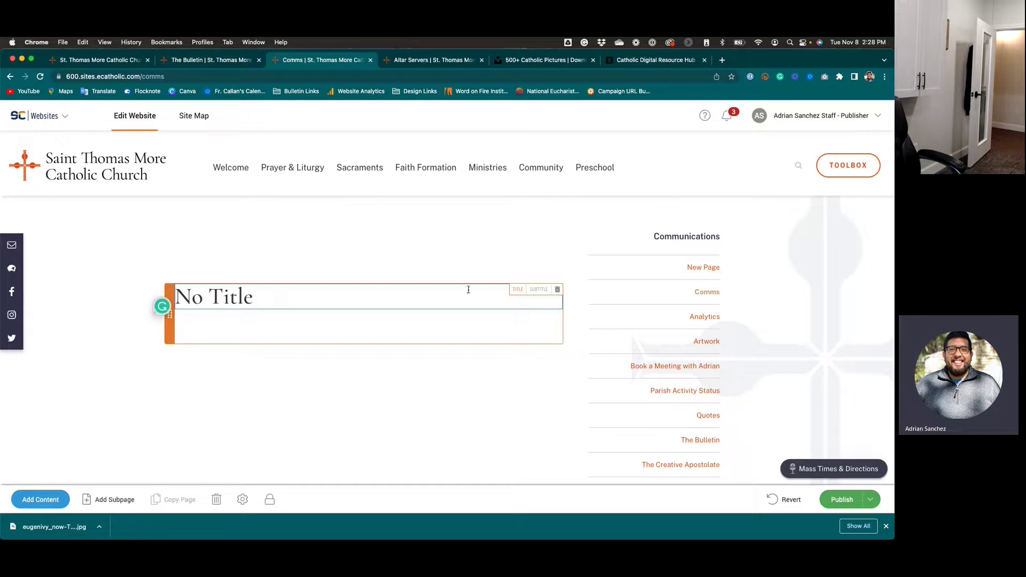
# Toggle the text module's title and subtitle off and on, leaving both shown above the body.
pyautogui.click(515, 294)
pyautogui.click(539, 289)
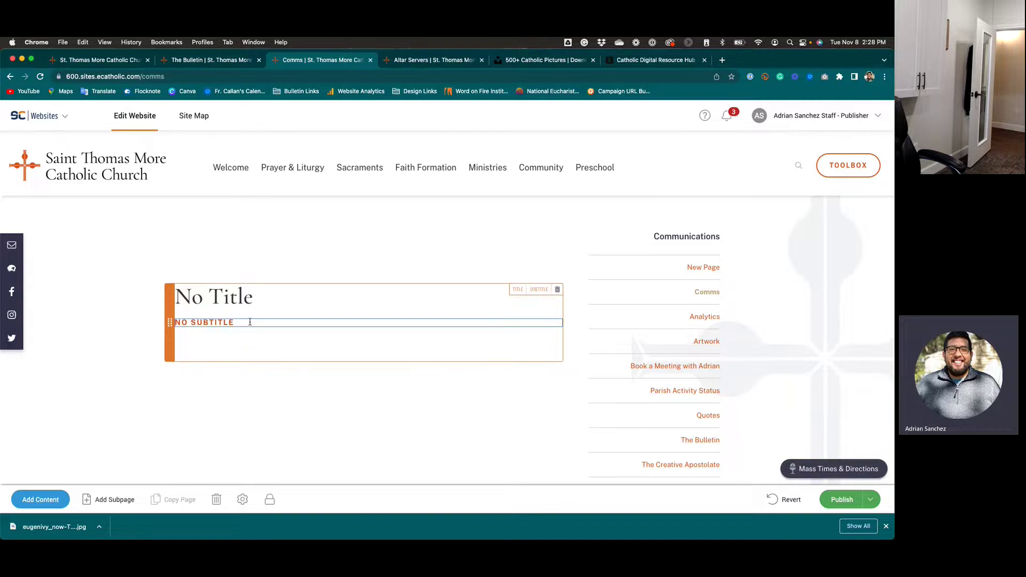
pyautogui.click(518, 290)
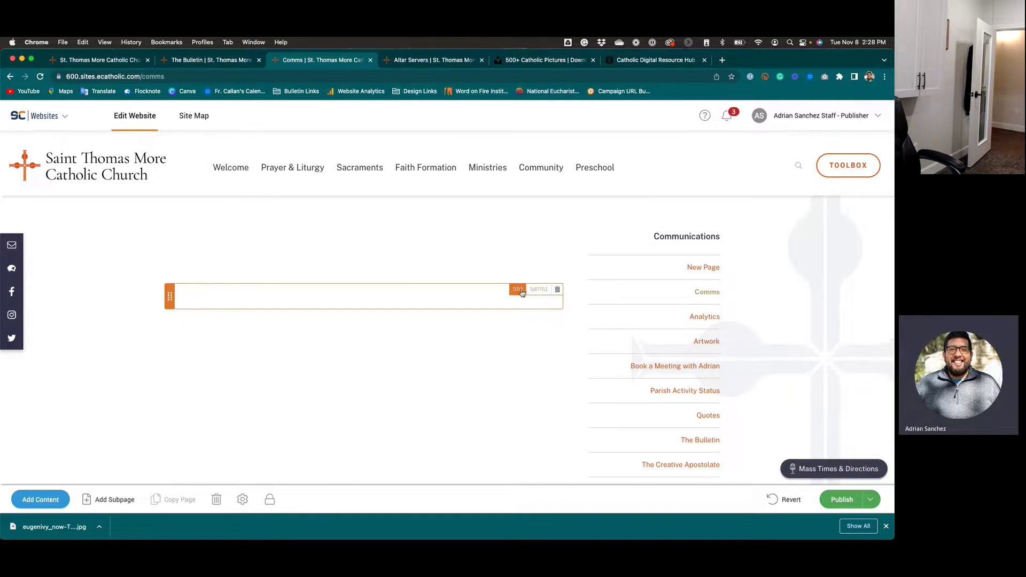
pyautogui.click(523, 292)
pyautogui.click(536, 291)
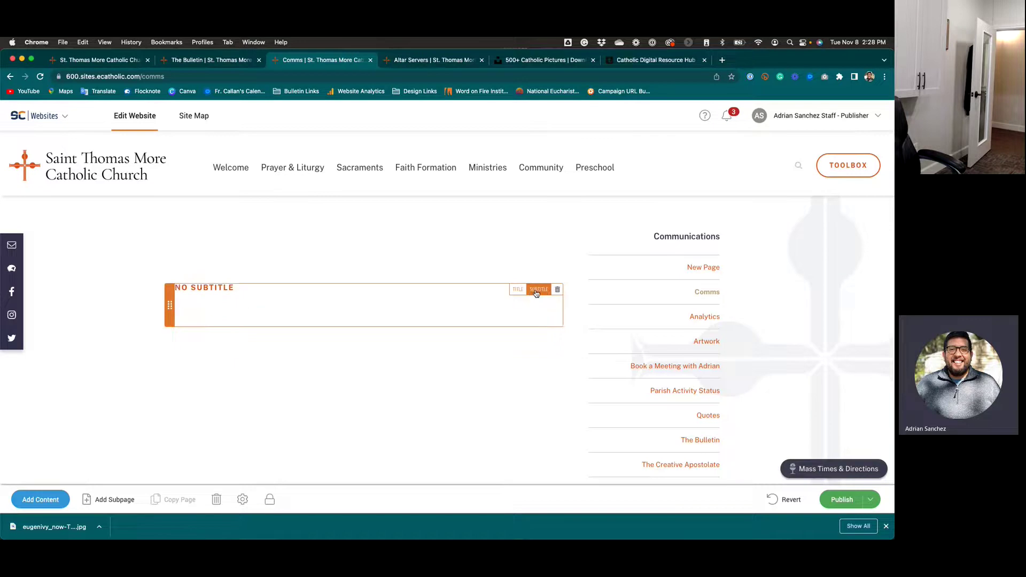
pyautogui.click(536, 291)
pyautogui.click(518, 290)
pyautogui.click(539, 289)
# Open the text module's empty body for editing to look at its text formatting options.
pyautogui.click(293, 340)
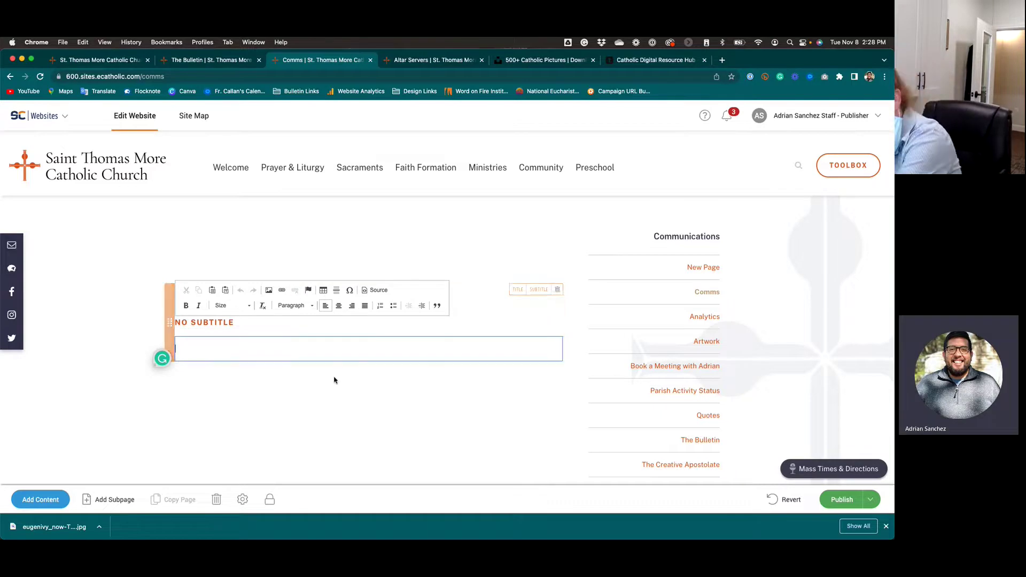
pyautogui.click(264, 407)
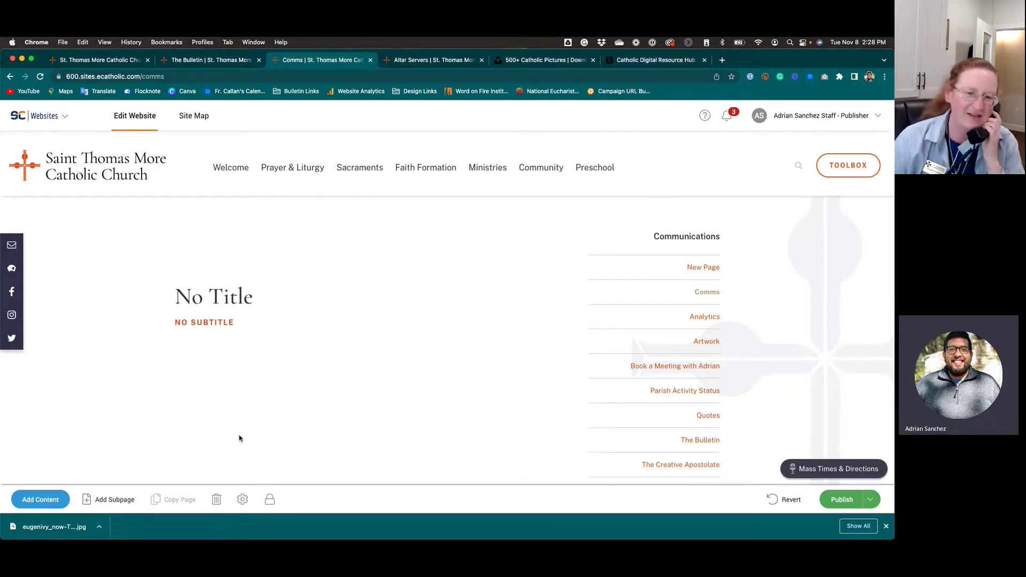
pyautogui.click(267, 356)
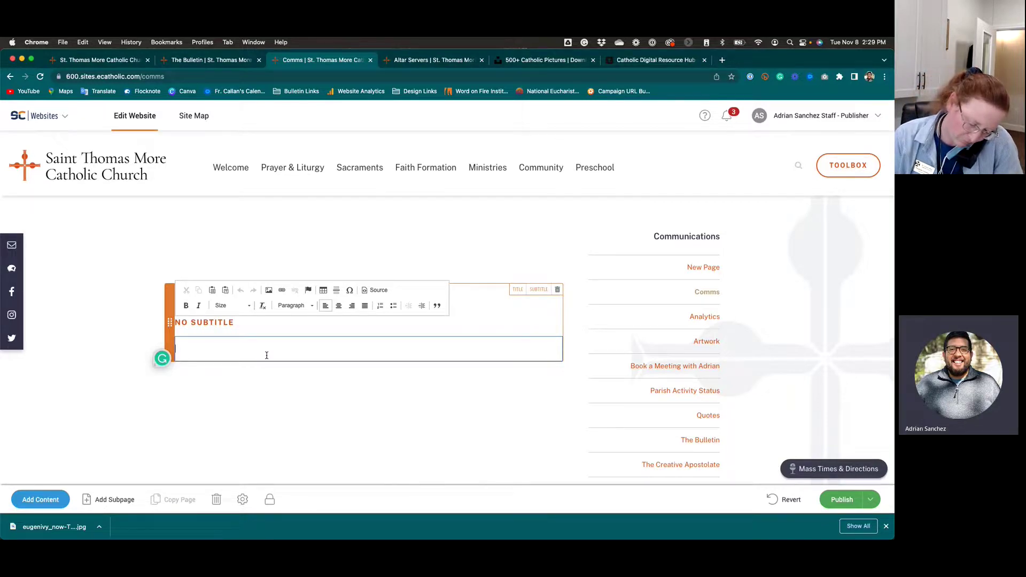
pyautogui.moveTo(555, 526)
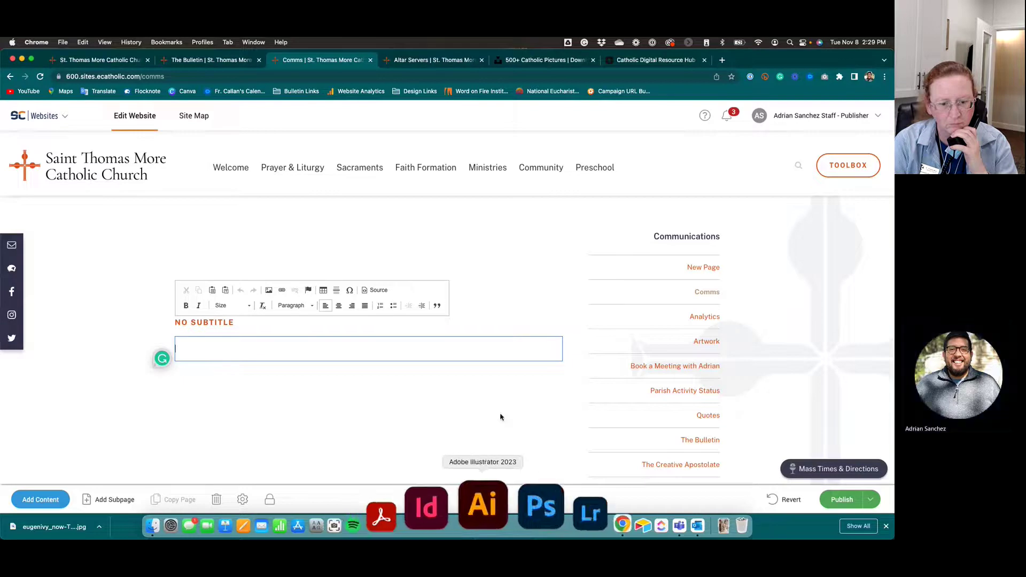
# Replace the Cathopic site with austindiocese.org and look over the diocese's home page.
pyautogui.click(657, 61)
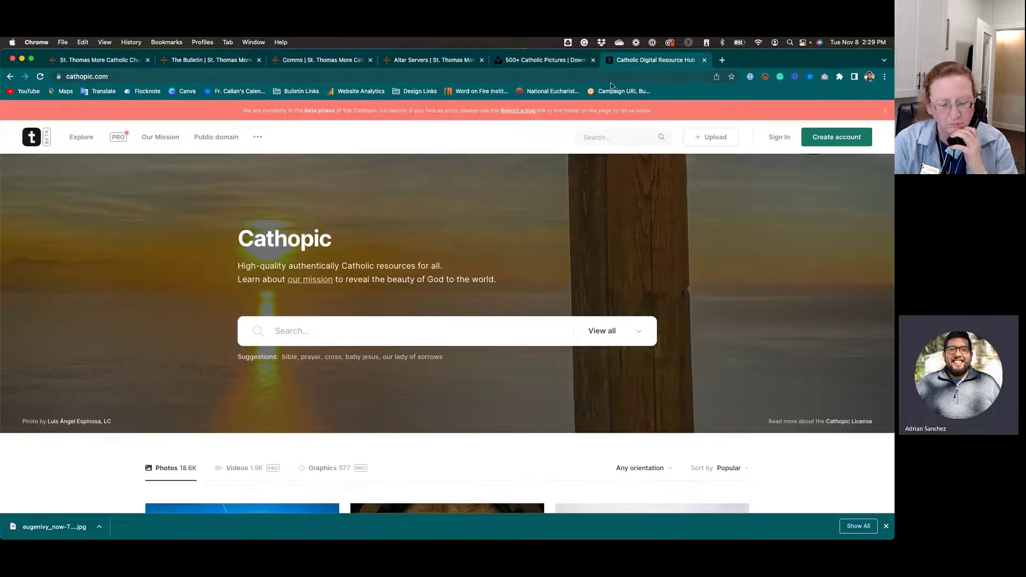
pyautogui.click(609, 77)
pyautogui.press('BackSpace')
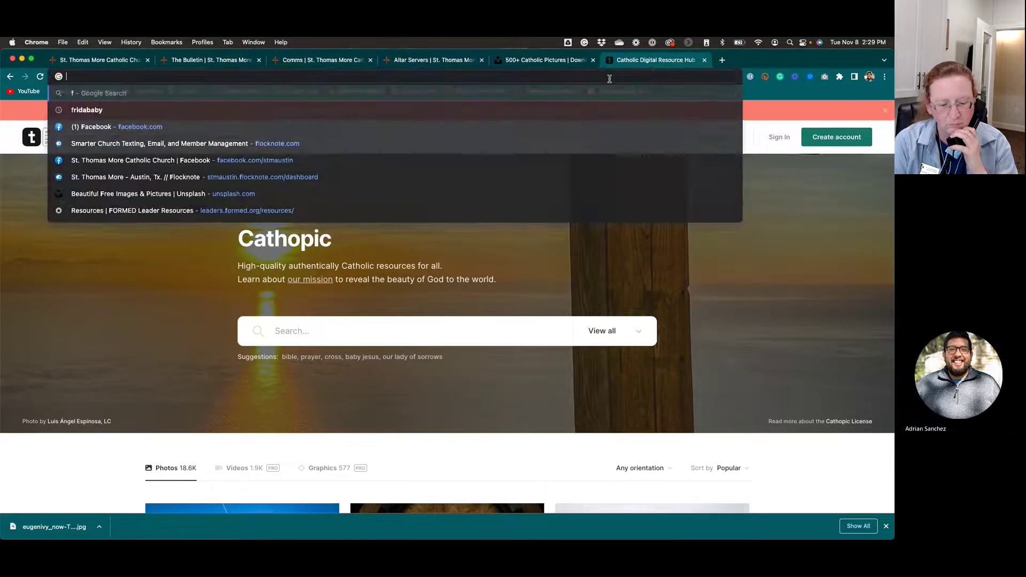
pyautogui.press('Escape')
pyautogui.write('austindiocese.org')
pyautogui.press('Return')
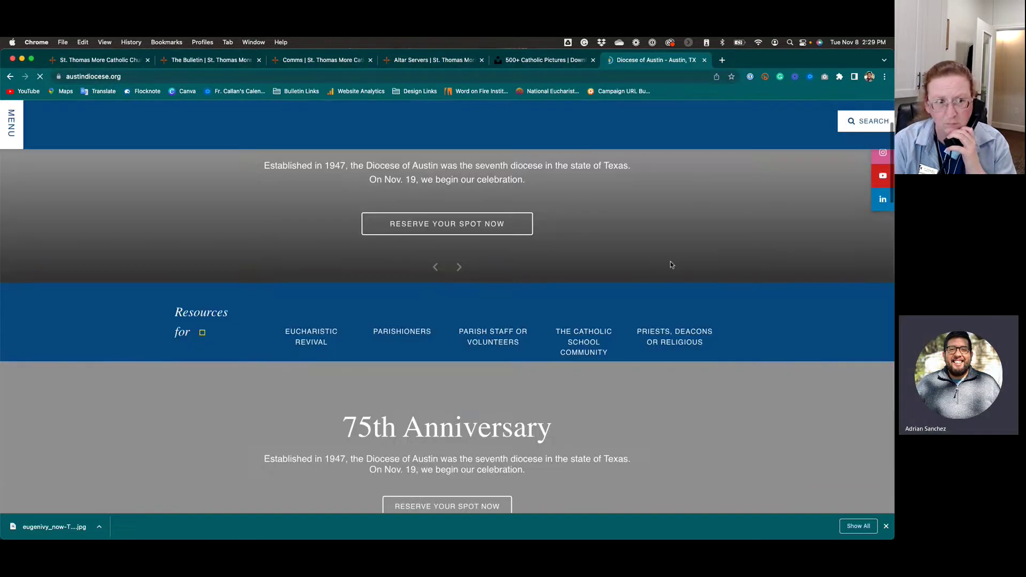
pyautogui.scroll(-5, 671, 265)
pyautogui.scroll(5, 672, 266)
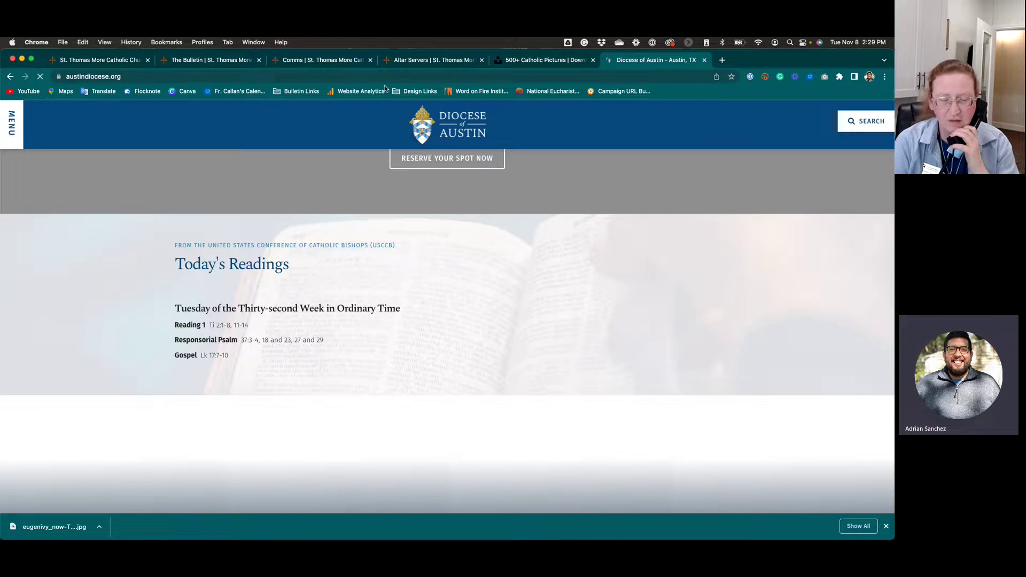
# Check the Comms page's web address, and try to open austindiocese.org/yyacm on the diocese site.
pyautogui.click(294, 61)
pyautogui.click(293, 75)
pyautogui.click(289, 77)
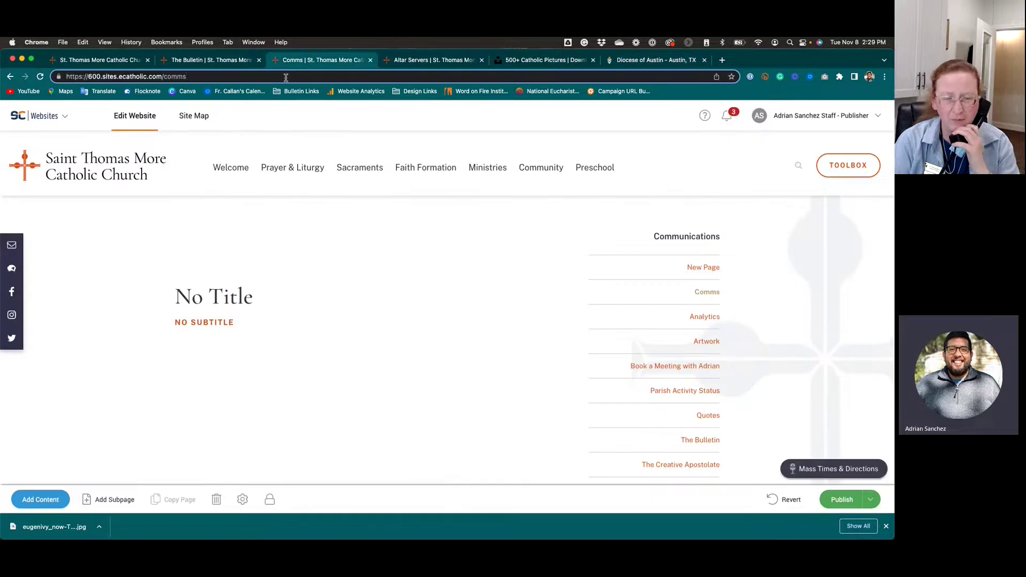
pyautogui.click(637, 61)
pyautogui.click(444, 77)
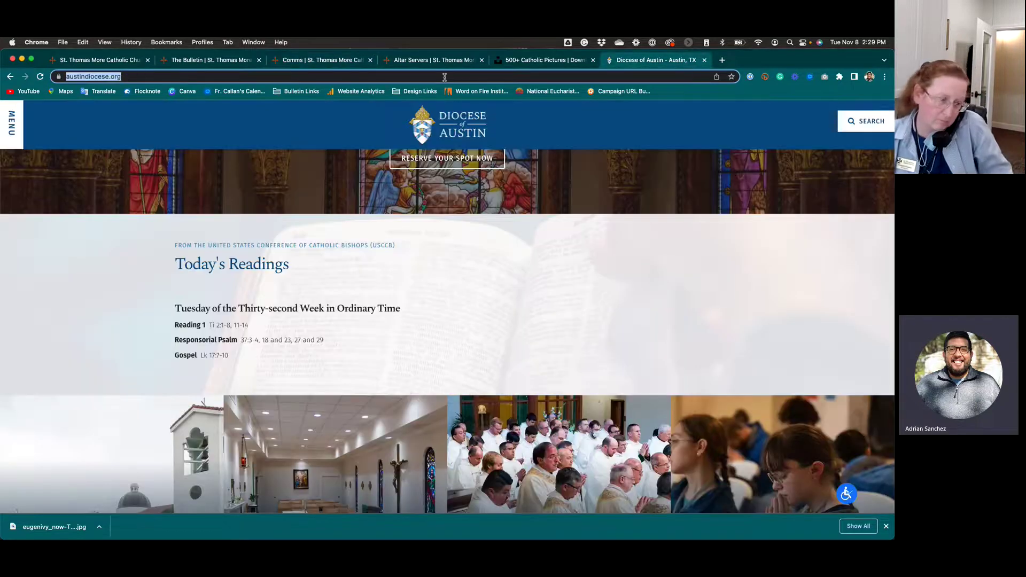
pyautogui.click(444, 76)
pyautogui.write('yyacm')
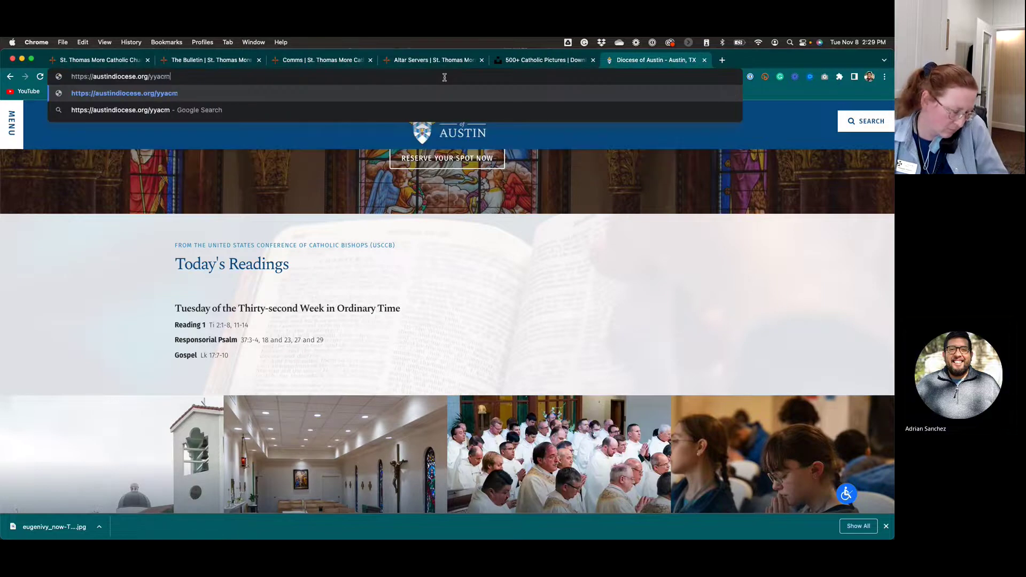
pyautogui.press('Return')
# Open the diocese's Communications page at austindiocese.org/communications and bring its Mission and Contact Us sections into view.
pyautogui.click(251, 75)
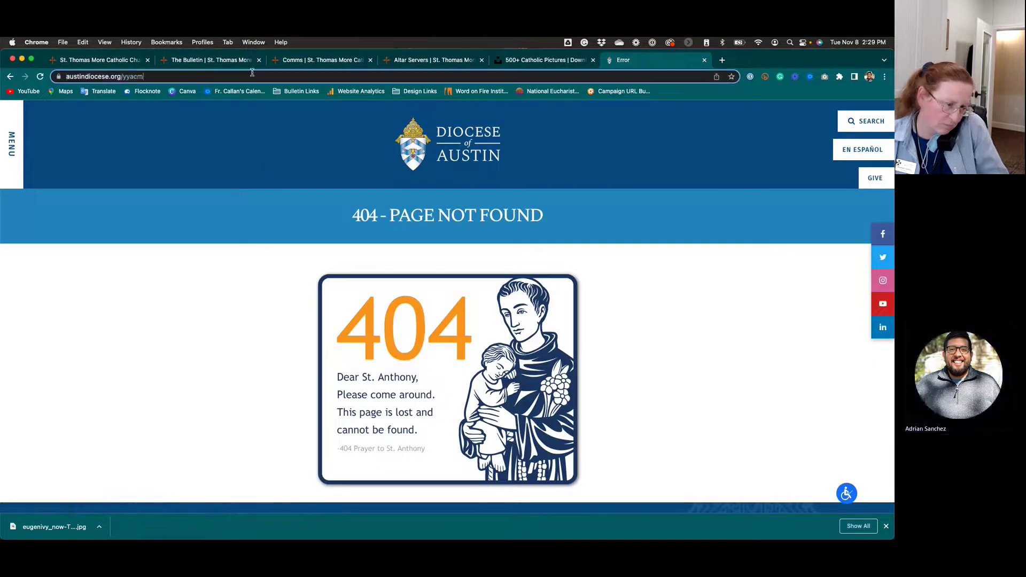
pyautogui.click(251, 75)
pyautogui.press('BackSpace')
pyautogui.press('BackSpace')
pyautogui.press('BackSpace')
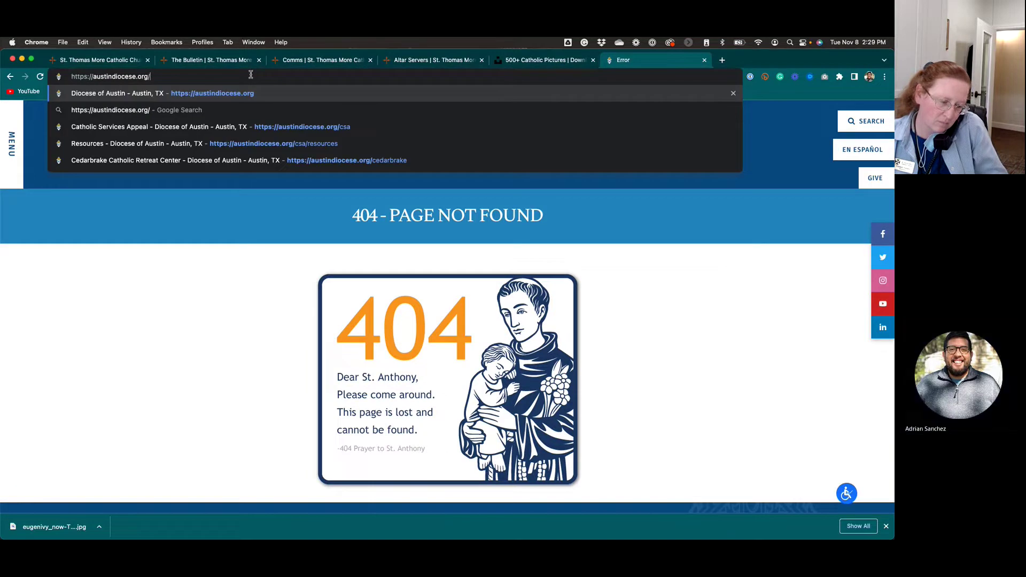
pyautogui.write('communications')
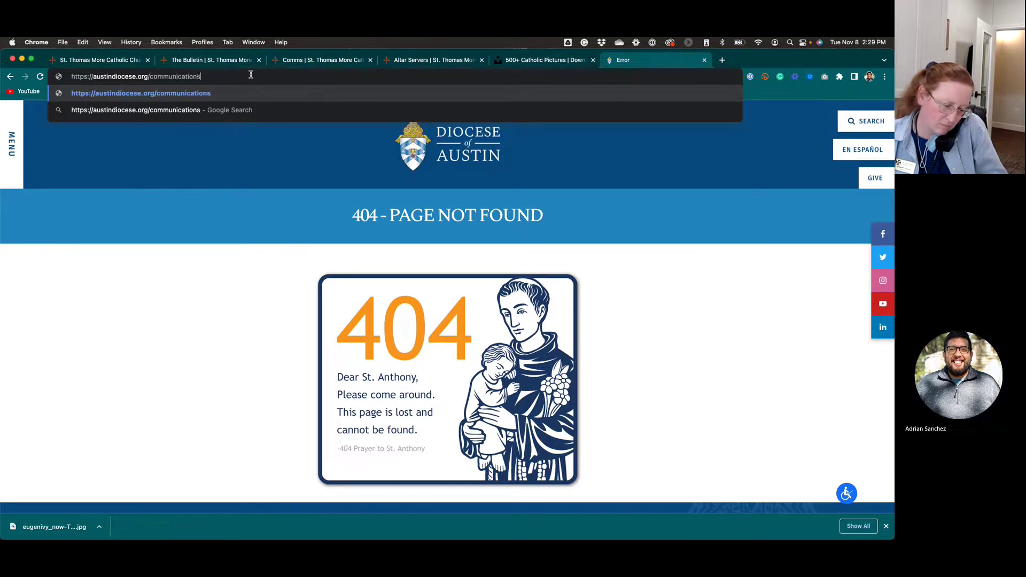
pyautogui.press('Return')
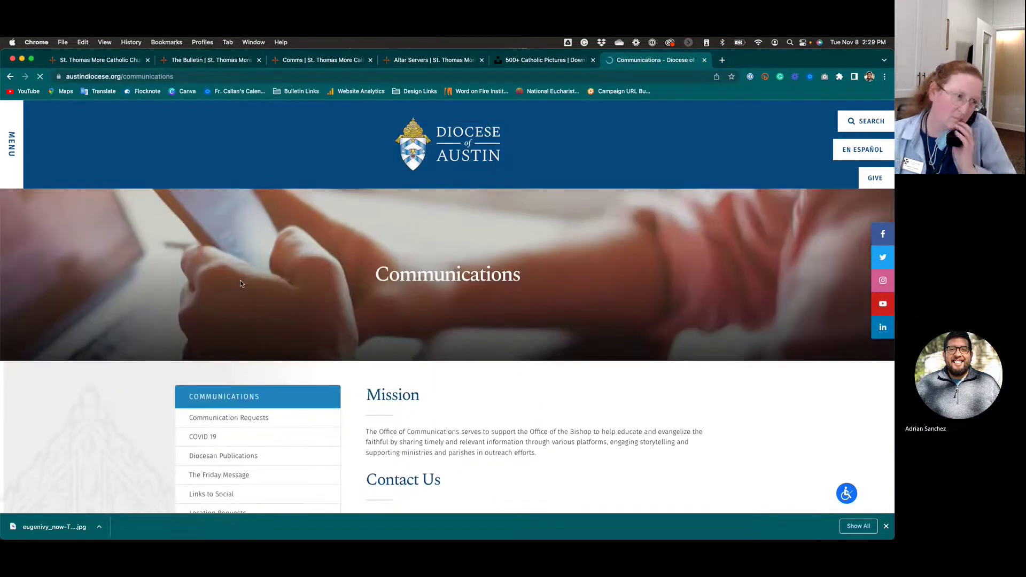
pyautogui.scroll(-4, 239, 280)
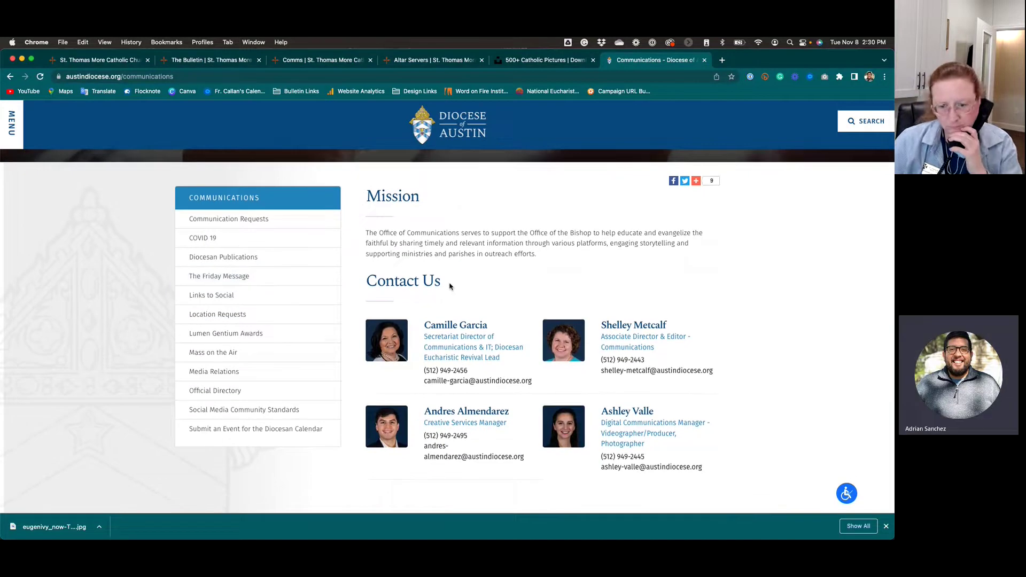
# Copy the mission paragraph together with the Contact Us heading from the diocese's Communications page.
pyautogui.moveTo(449, 284); pyautogui.dragTo(366, 235)
pyautogui.press('super+c')
pyautogui.click(439, 271)
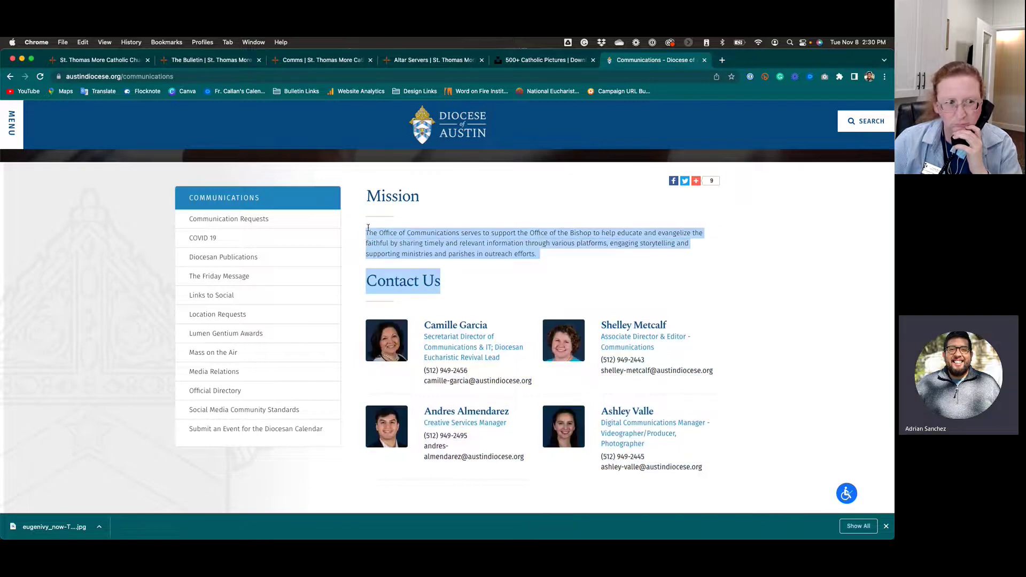
# Paste the copied mission paragraph and Contact Us heading into the text module's body on the Comms page.
pyautogui.click(450, 63)
pyautogui.click(324, 64)
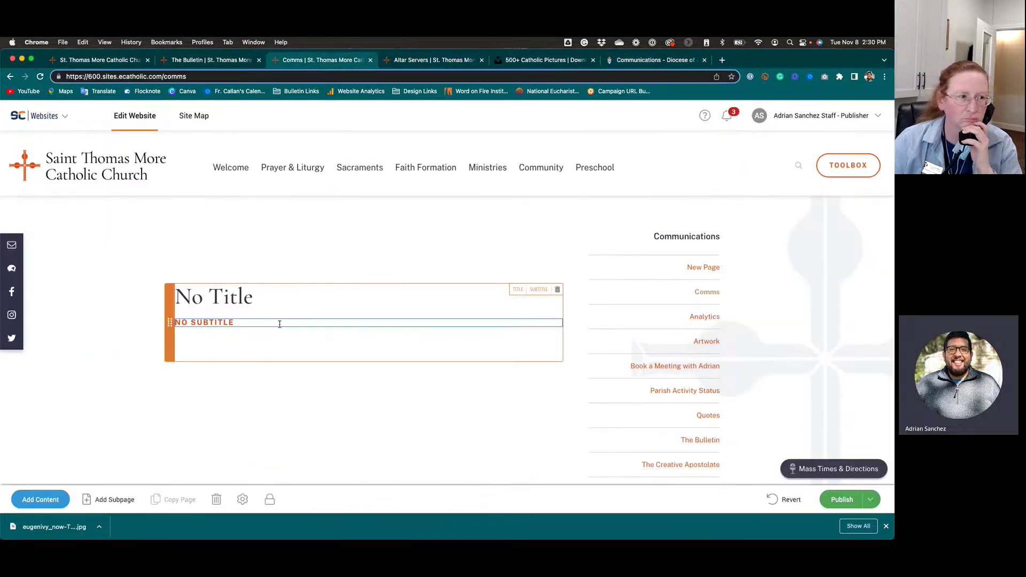
pyautogui.click(261, 345)
pyautogui.write('b')
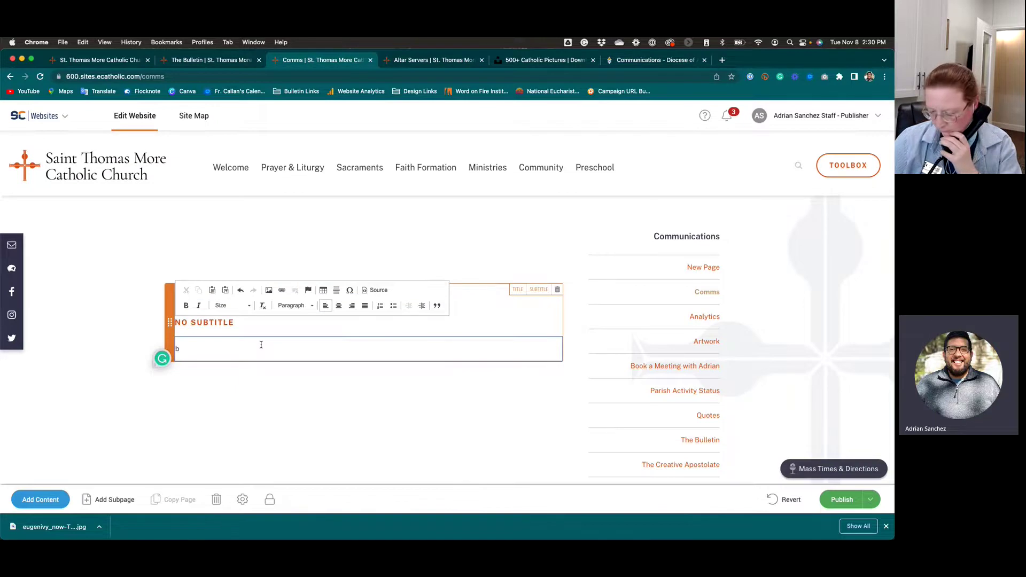
pyautogui.press('BackSpace')
pyautogui.press('super+v')
pyautogui.scroll(-2, 349, 408)
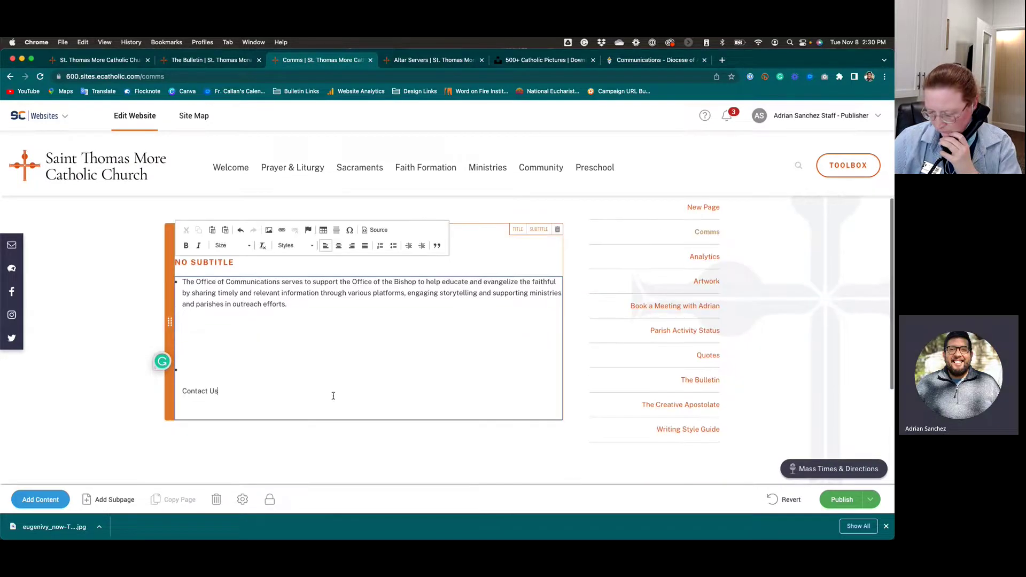
pyautogui.click(146, 371)
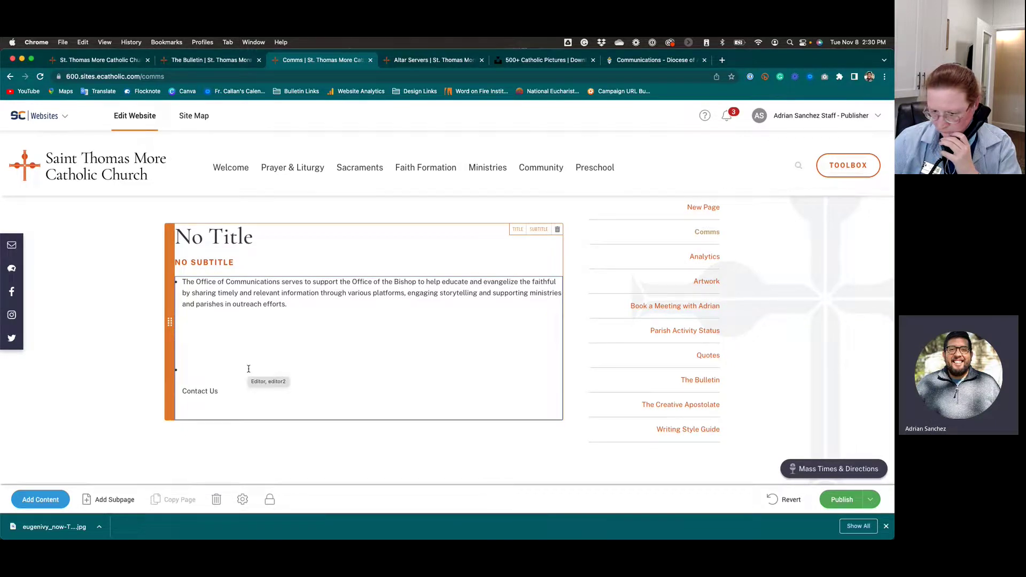
# Try to strip the formatting from all the pasted text with Remove Format, and look at the available text styles.
pyautogui.click(234, 393)
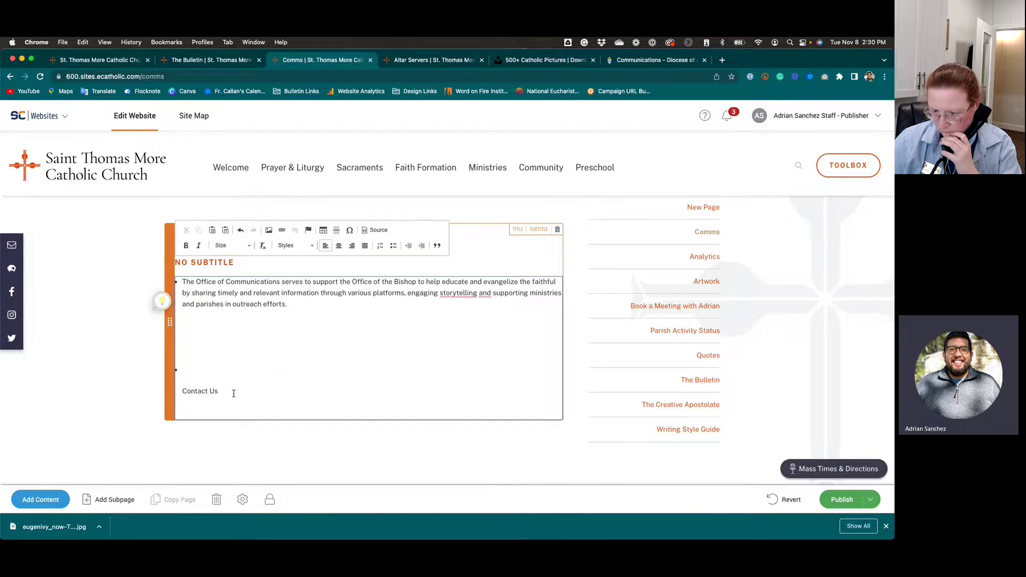
pyautogui.press('super+a')
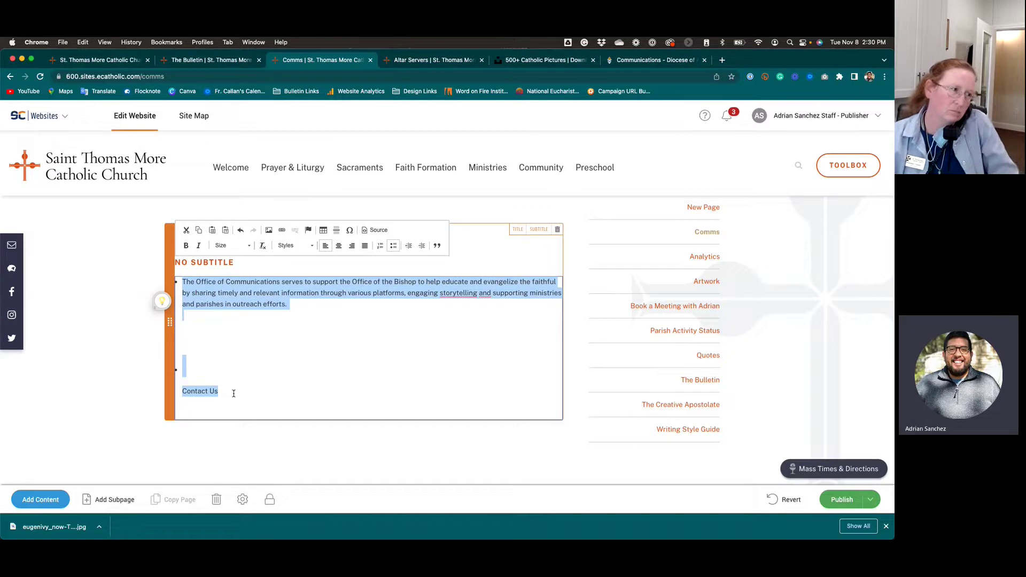
pyautogui.click(263, 249)
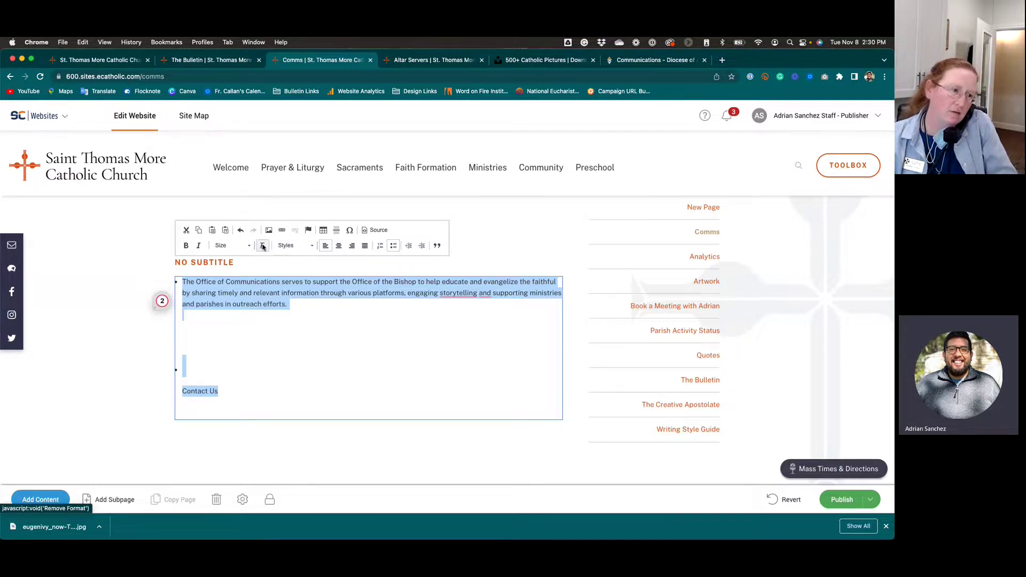
pyautogui.click(192, 371)
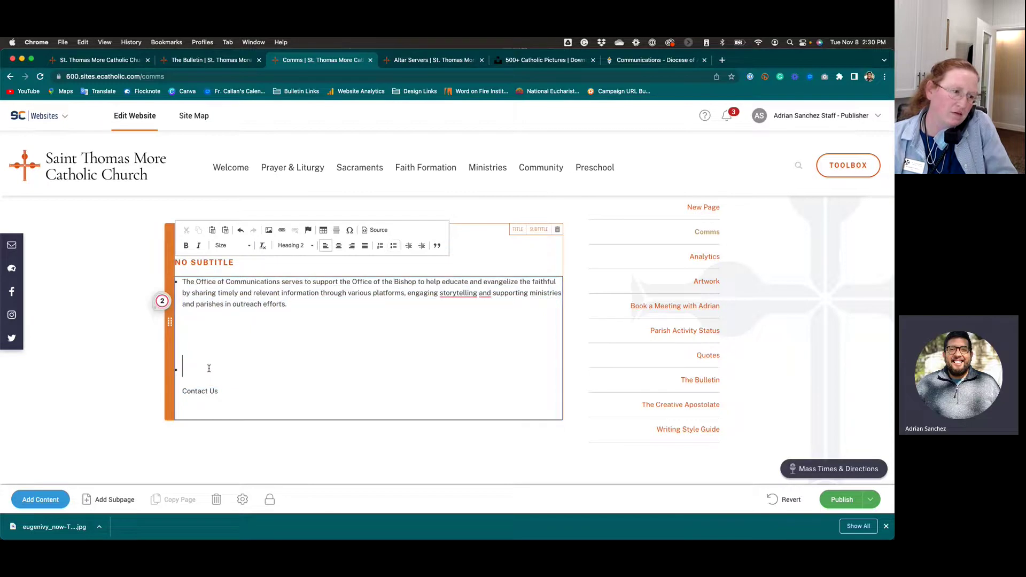
pyautogui.press('super+a')
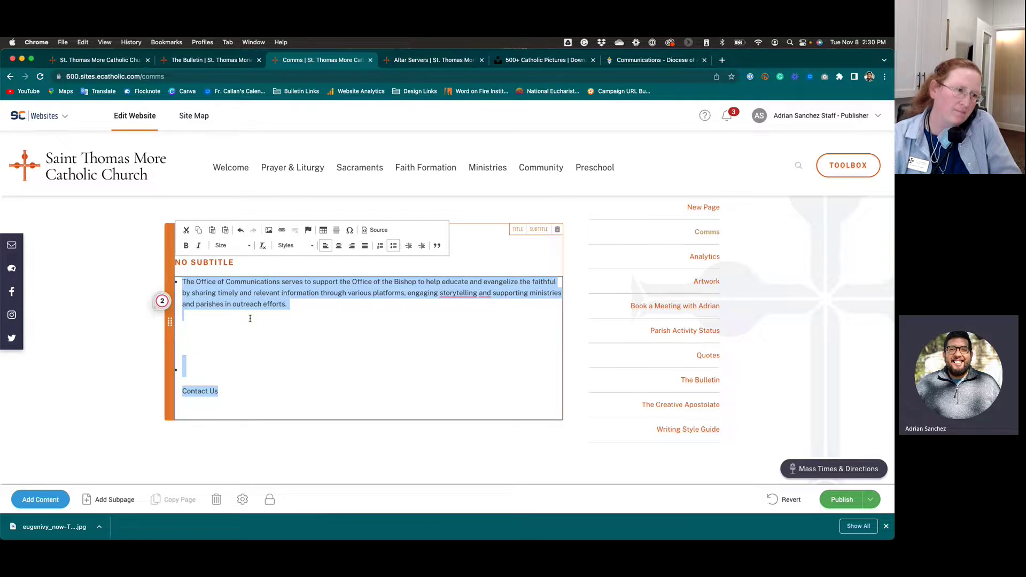
pyautogui.click(295, 247)
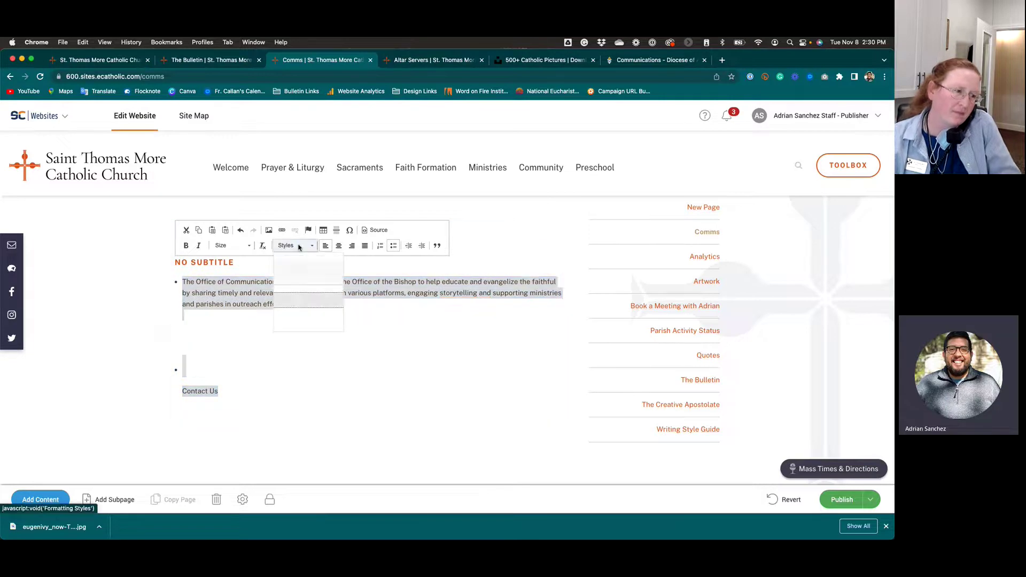
pyautogui.click(263, 247)
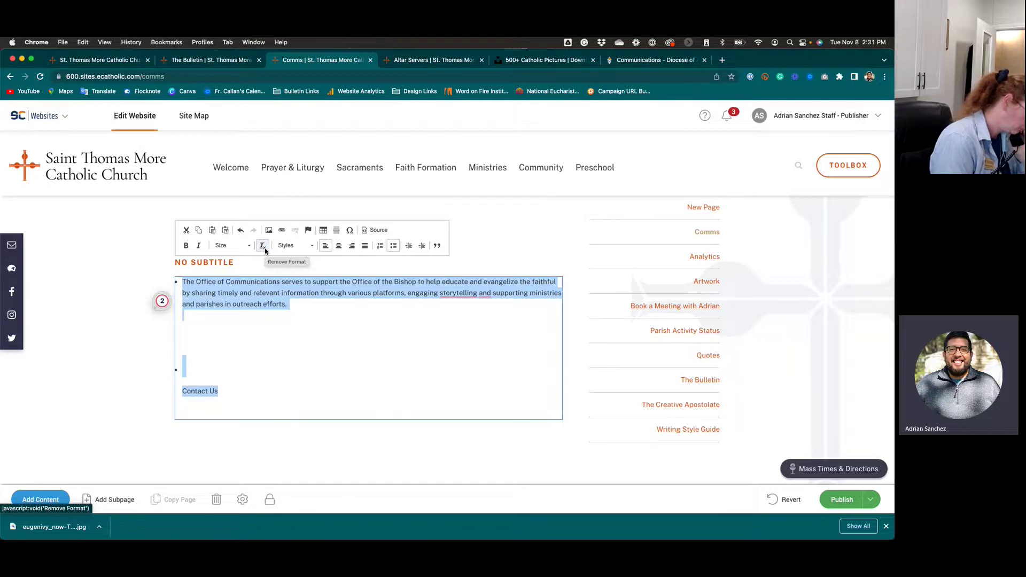
pyautogui.click(239, 355)
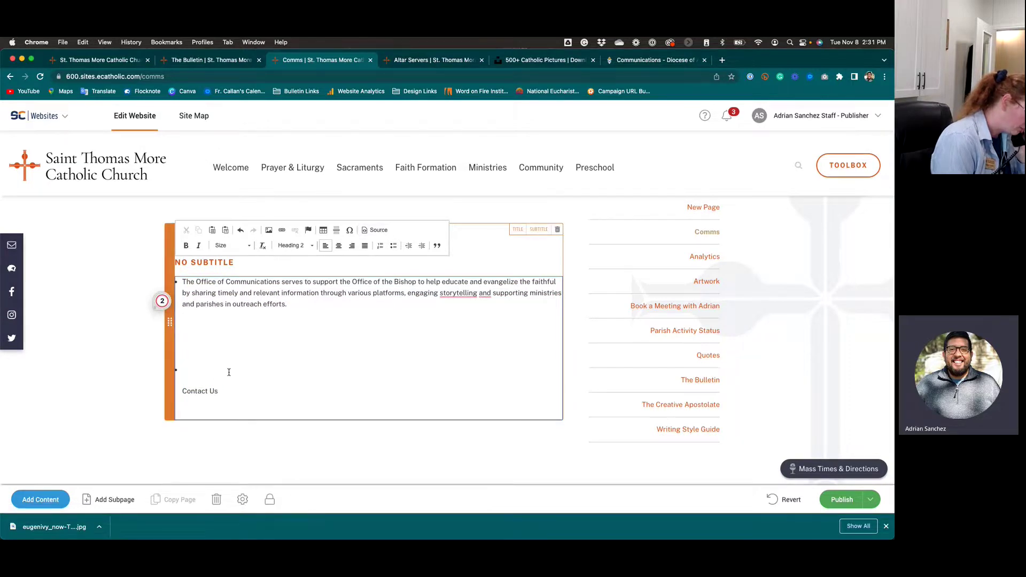
# Inspect the HTML source of all the pasted text, highlight the h2 tag above Contact Us, and close the source without changes.
pyautogui.press('super+a')
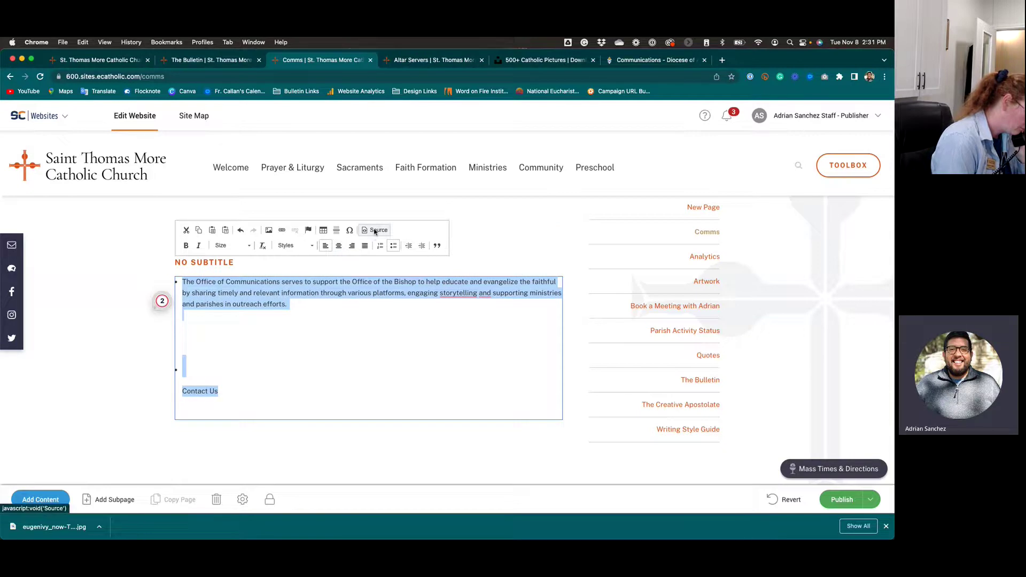
pyautogui.click(374, 232)
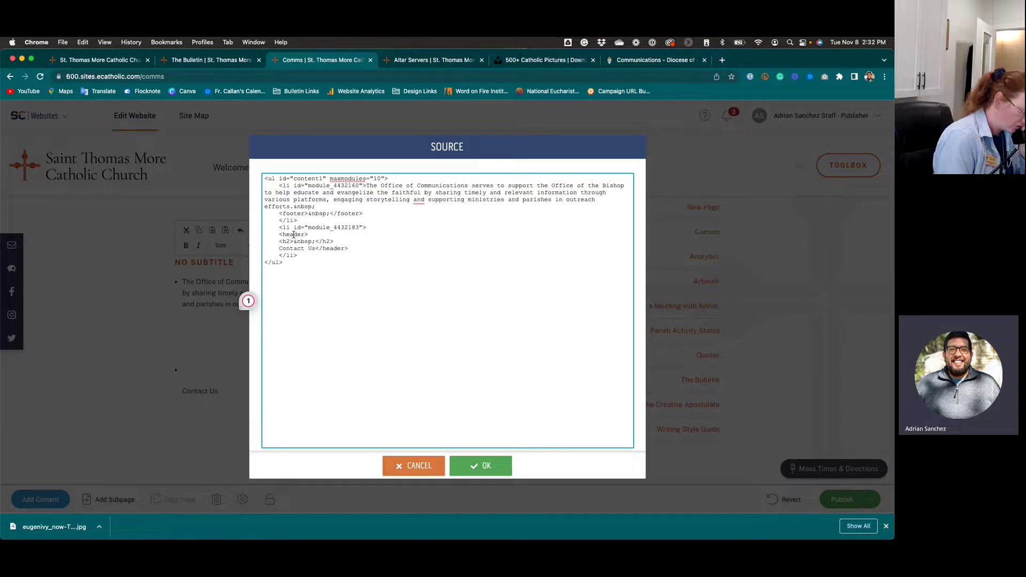
pyautogui.moveTo(294, 241); pyautogui.dragTo(279, 242)
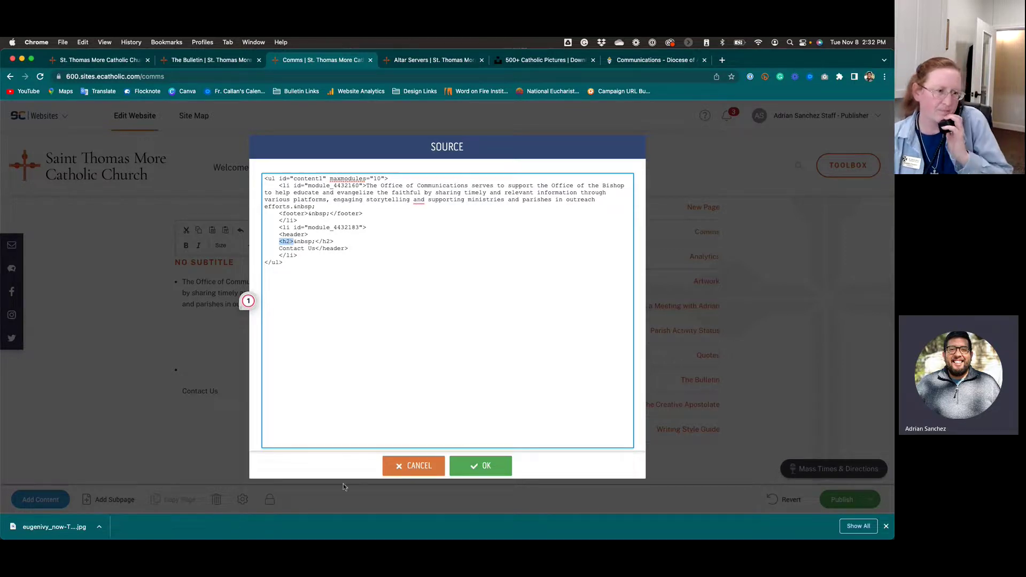
pyautogui.click(422, 466)
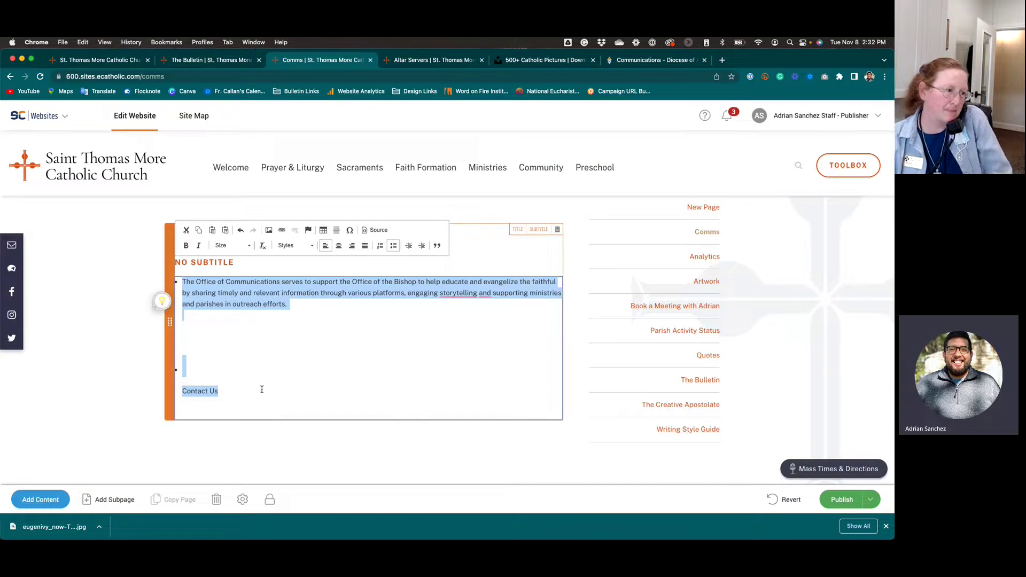
# Enter the test text "sjiljoioejrrew" on the empty Heading 2 line above Contact Us.
pyautogui.click(201, 363)
pyautogui.write('S')
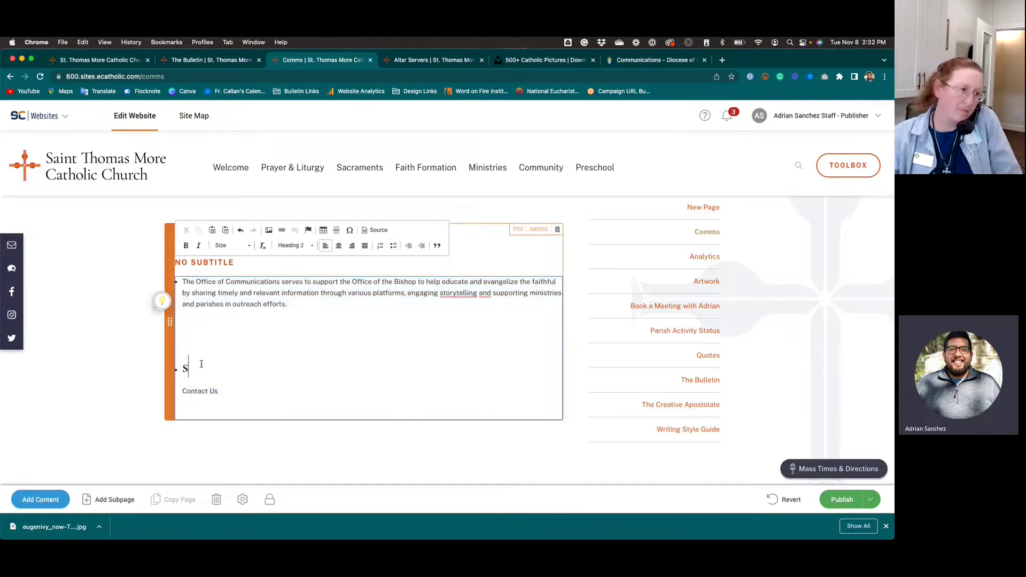
pyautogui.write('jiljoioejrrew')
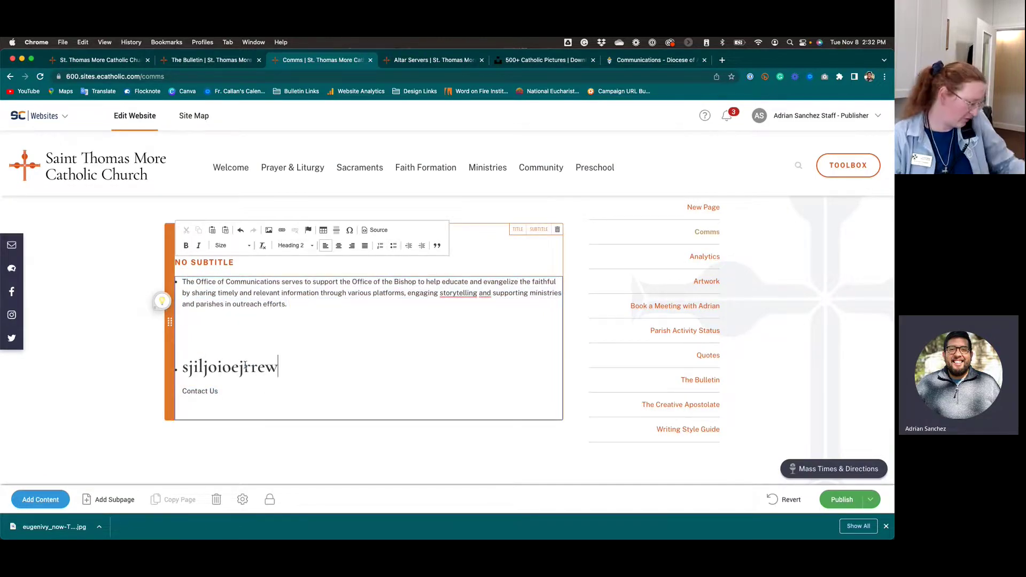
# Examine how the test text and Contact Us are tagged in the module's HTML source, leaving the source unchanged.
pyautogui.moveTo(219, 390); pyautogui.dragTo(191, 392)
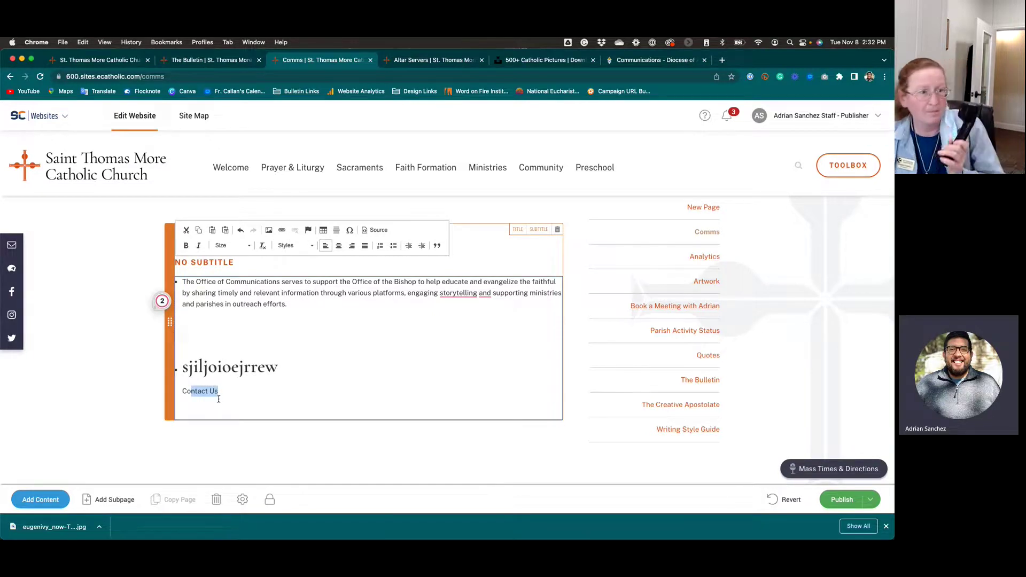
pyautogui.click(373, 235)
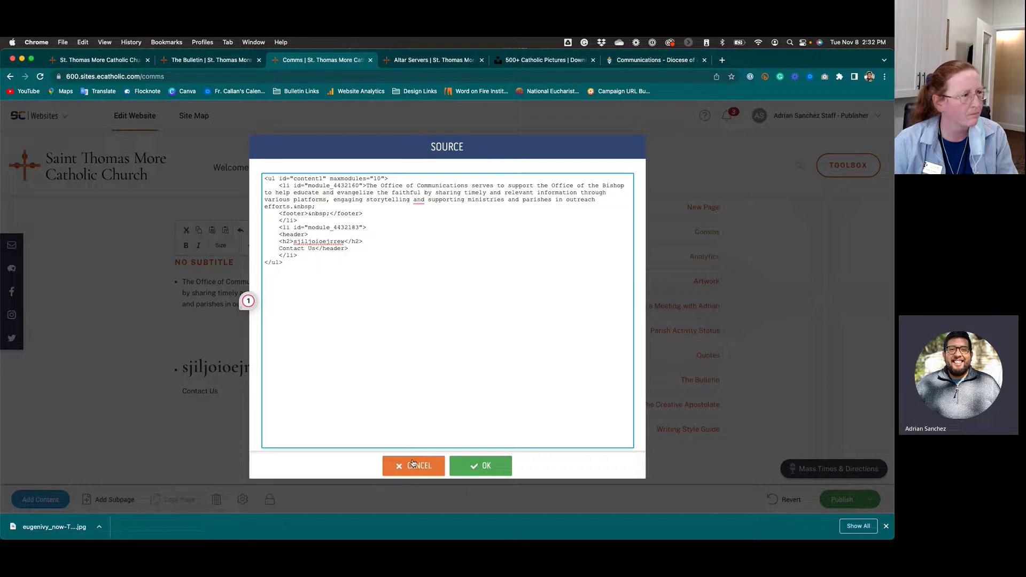
pyautogui.click(413, 464)
# Remove the bullet list formatting from the Office of Communications mission paragraph.
pyautogui.click(270, 303)
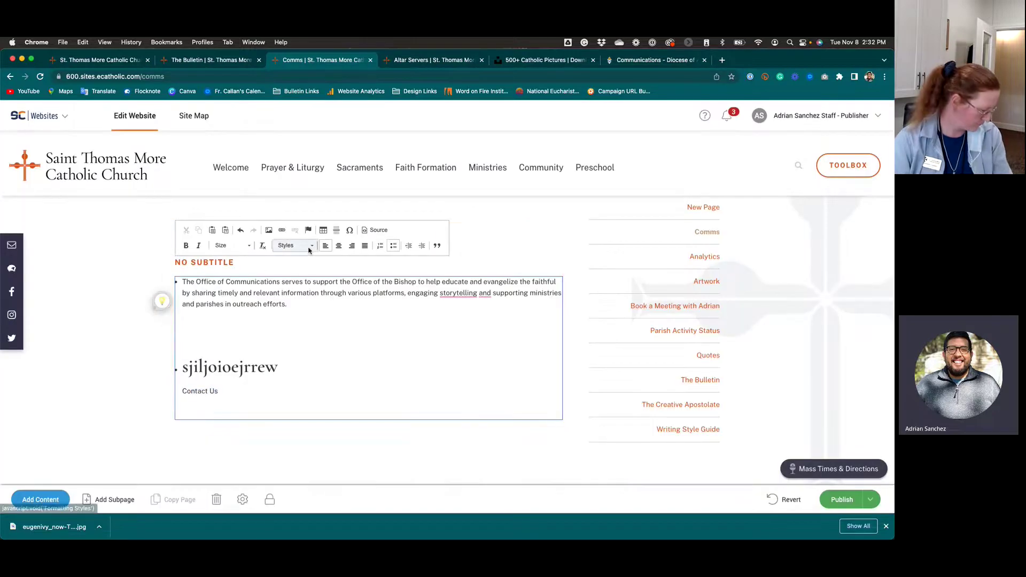
pyautogui.click(393, 245)
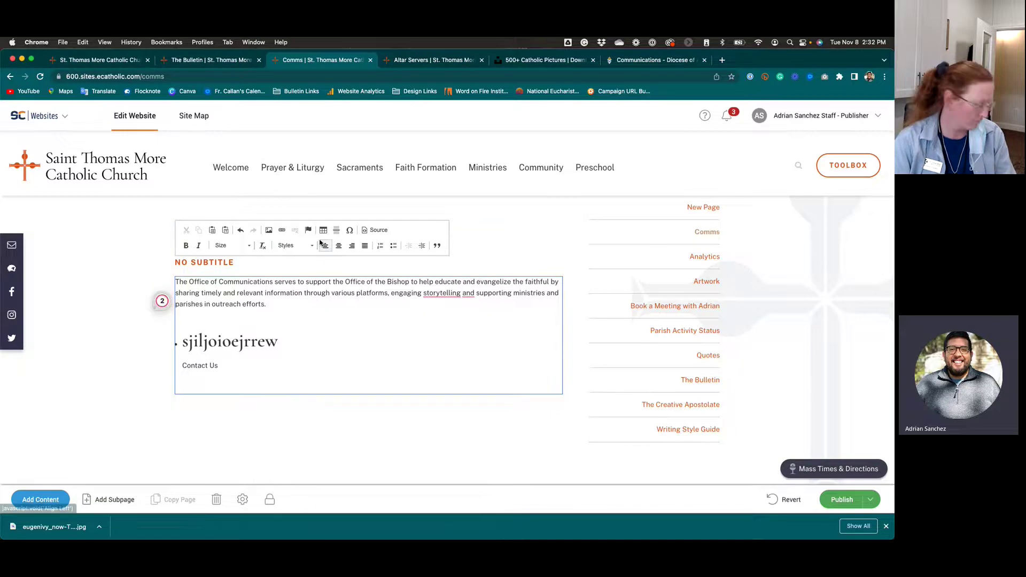
pyautogui.click(293, 245)
pyautogui.click(366, 231)
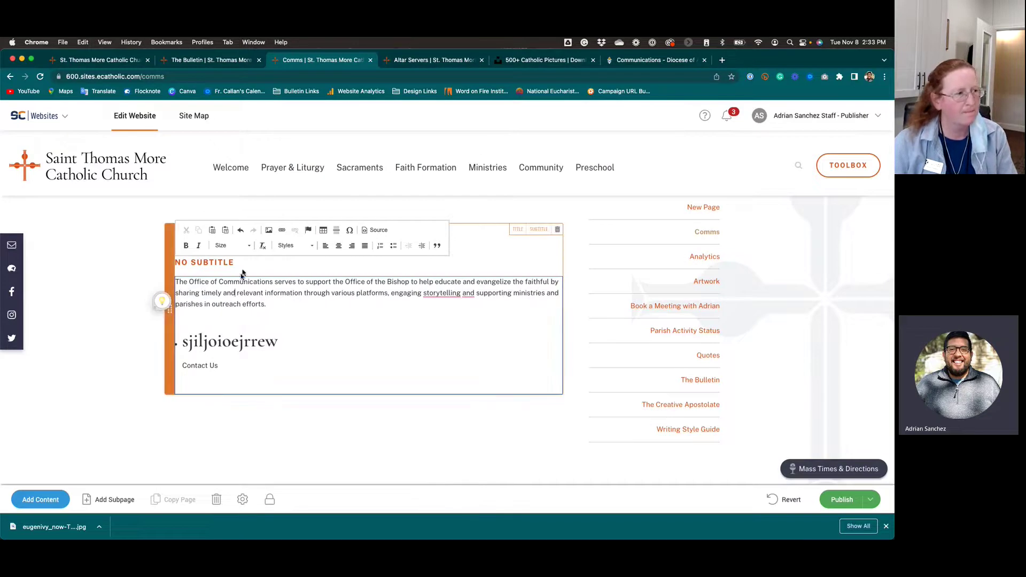
# Apply the Heading 1 style to the Office of Communications mission paragraph.
pyautogui.click(302, 249)
pyautogui.scroll(-2, 305, 289)
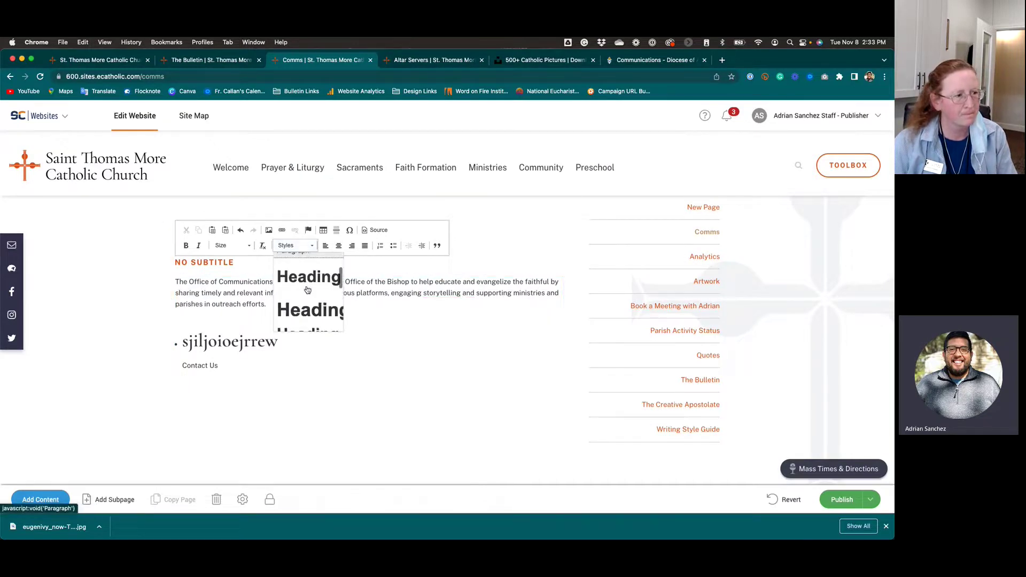
pyautogui.click(302, 276)
pyautogui.scroll(-1, 413, 357)
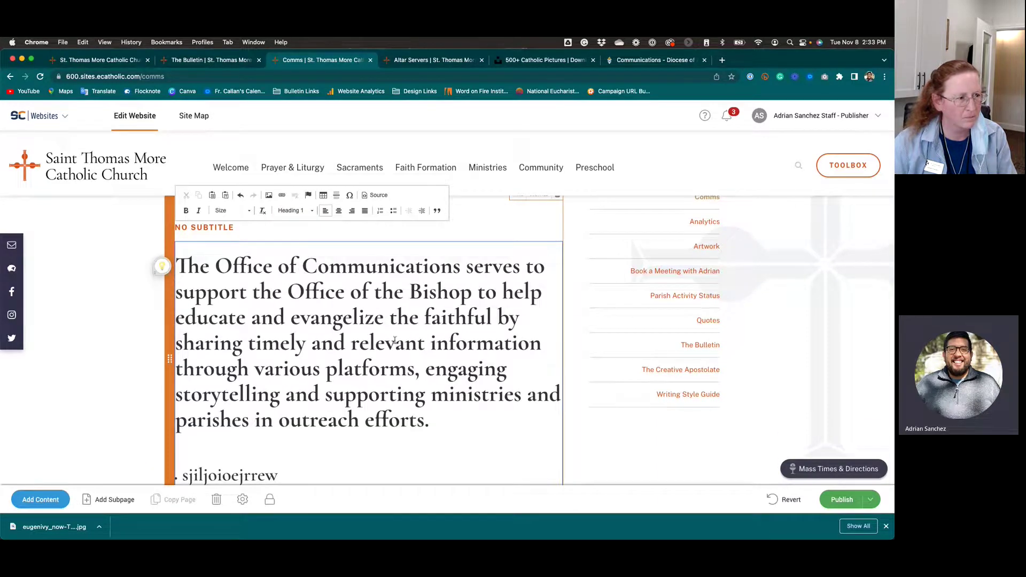
# Look through the available text styles and font sizes for the mission paragraph without applying any.
pyautogui.click(307, 211)
pyautogui.scroll(-3, 303, 280)
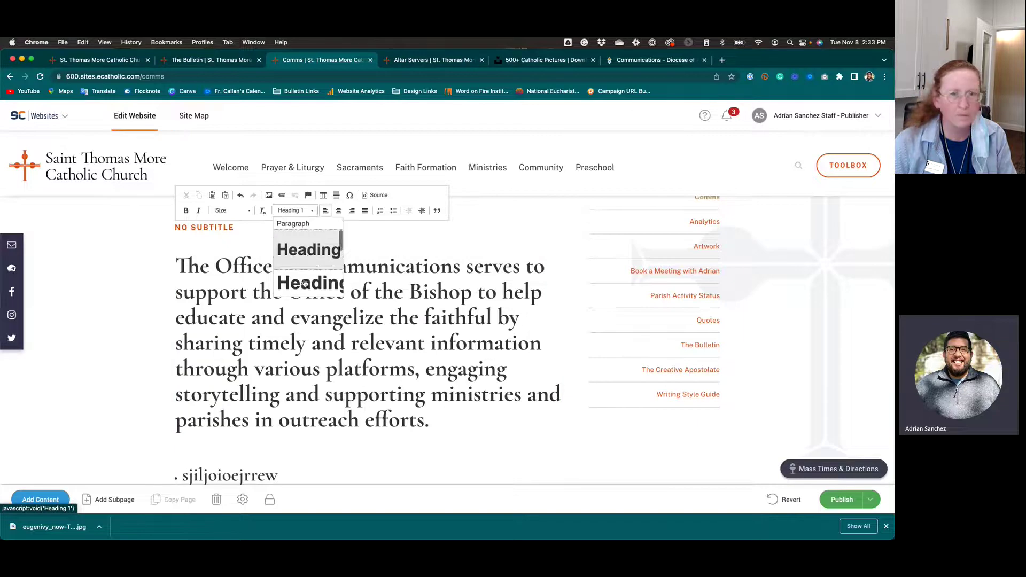
pyautogui.scroll(-2, 303, 283)
pyautogui.scroll(4, 307, 270)
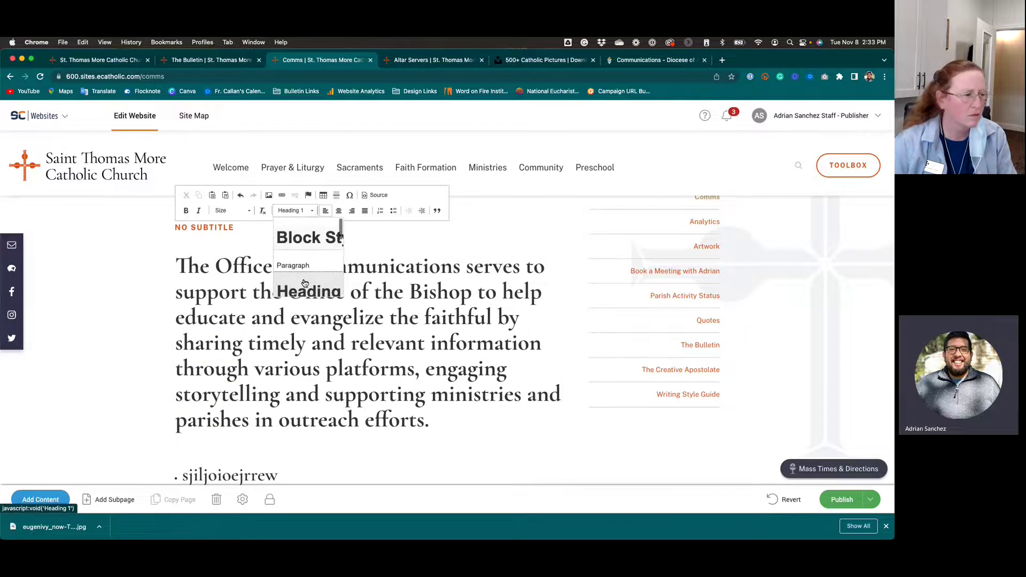
pyautogui.scroll(-3, 309, 261)
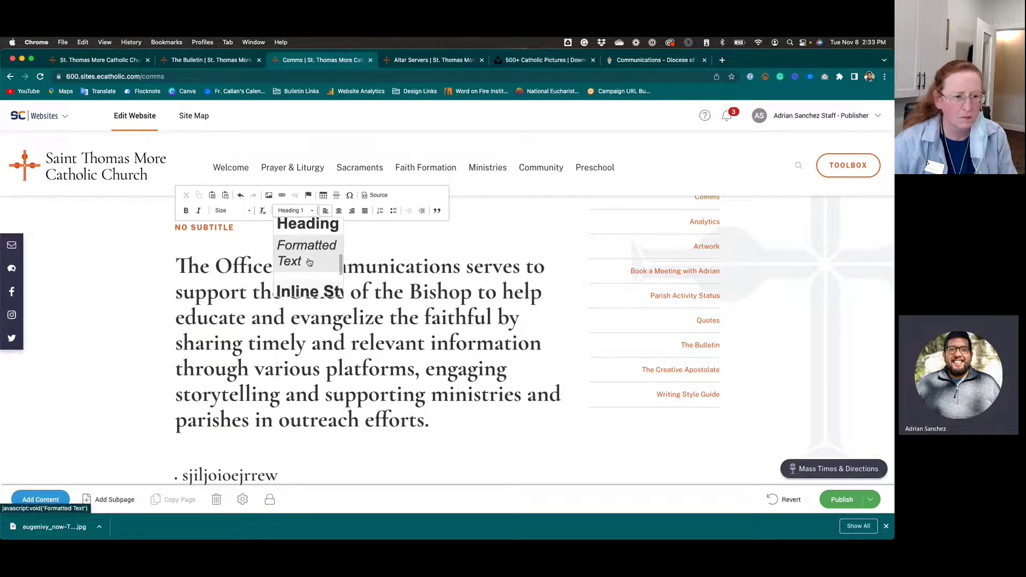
pyautogui.click(231, 211)
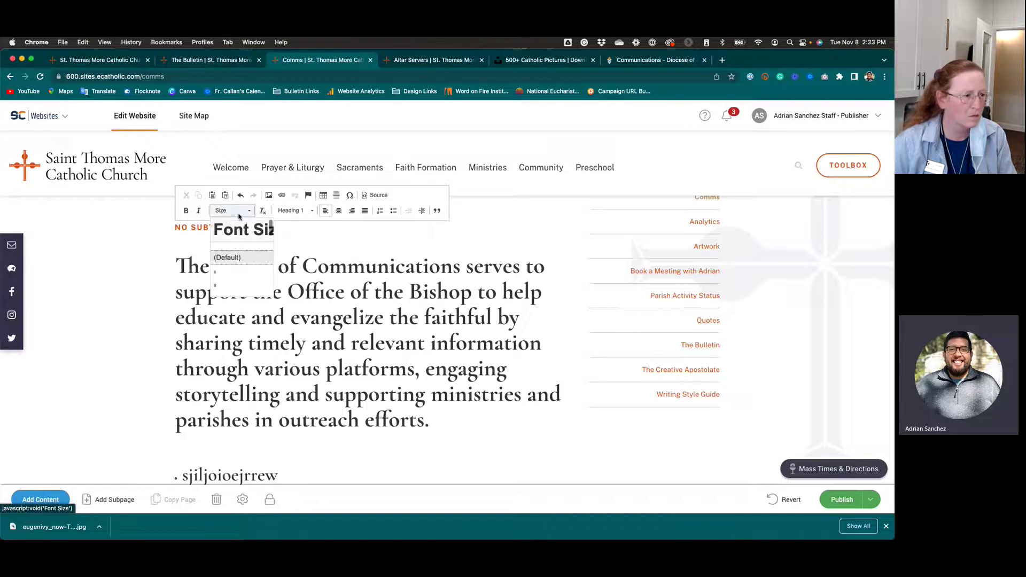
pyautogui.scroll(-10, 233, 273)
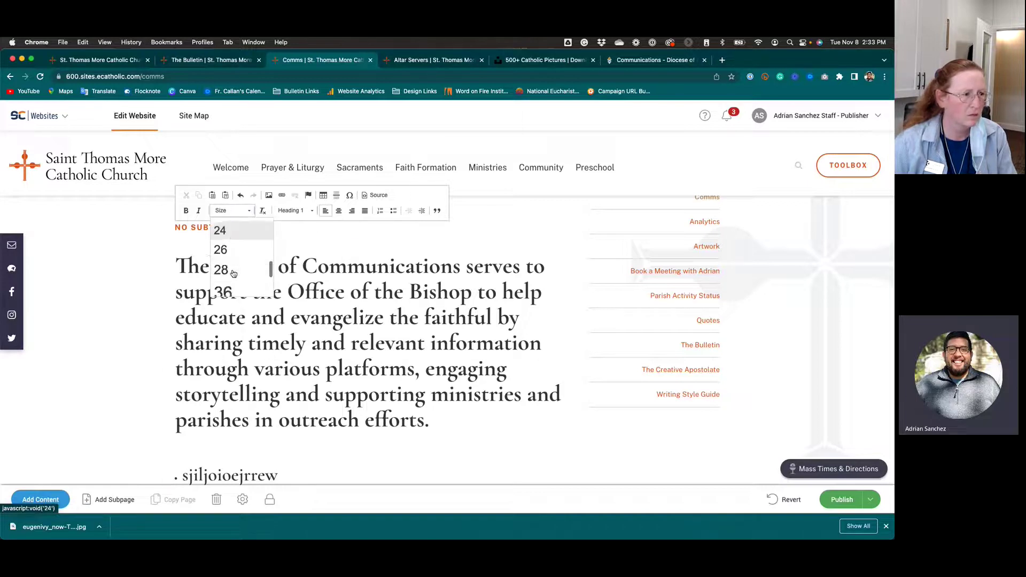
pyautogui.scroll(10, 233, 268)
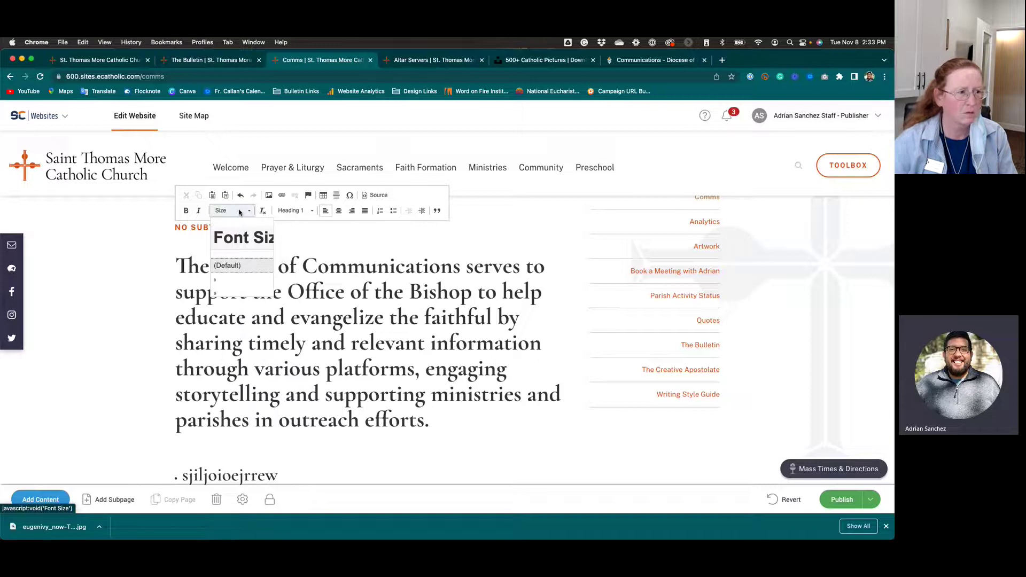
pyautogui.click(240, 211)
# Delete all the text in the Comms page's text module and clear the leftover empty heading line.
pyautogui.scroll(-5, 319, 334)
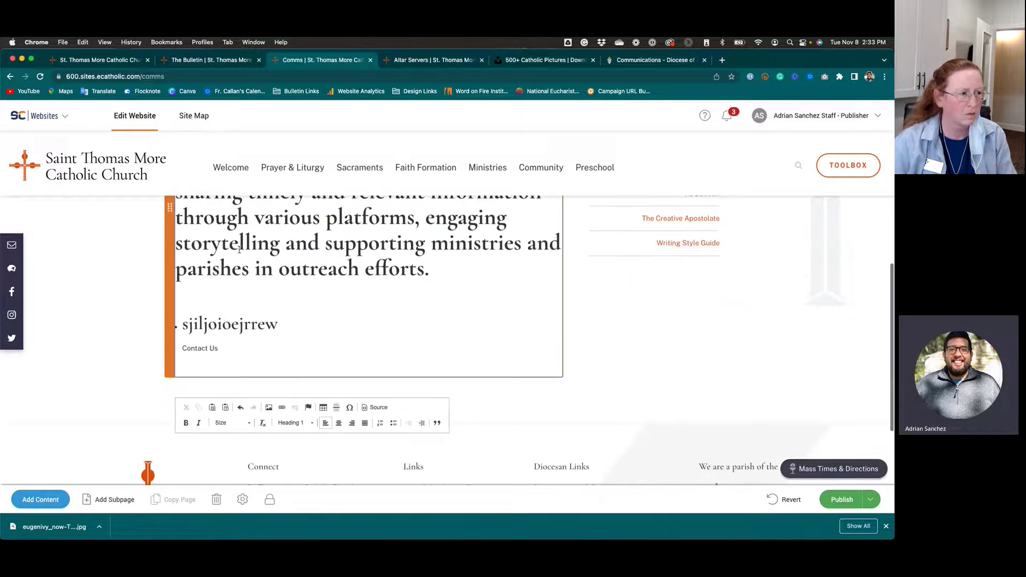
pyautogui.scroll(3, 318, 334)
pyautogui.press('super+a')
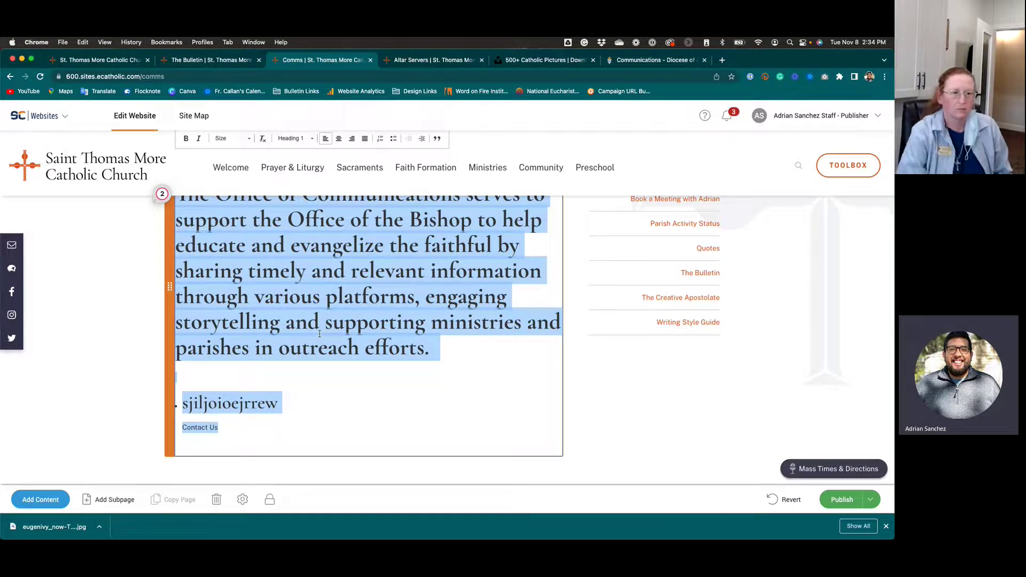
pyautogui.press('BackSpace')
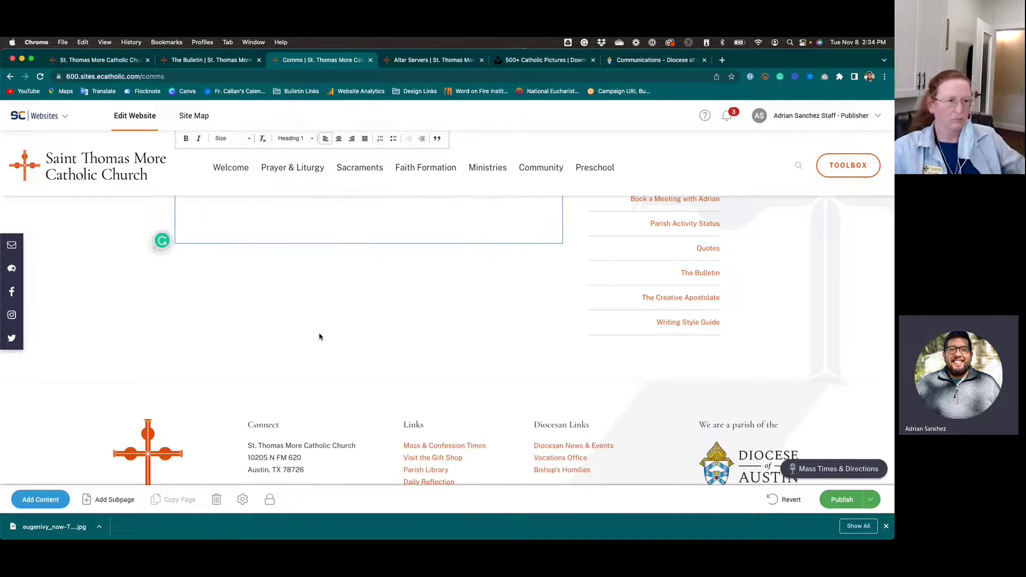
pyautogui.scroll(3, 320, 337)
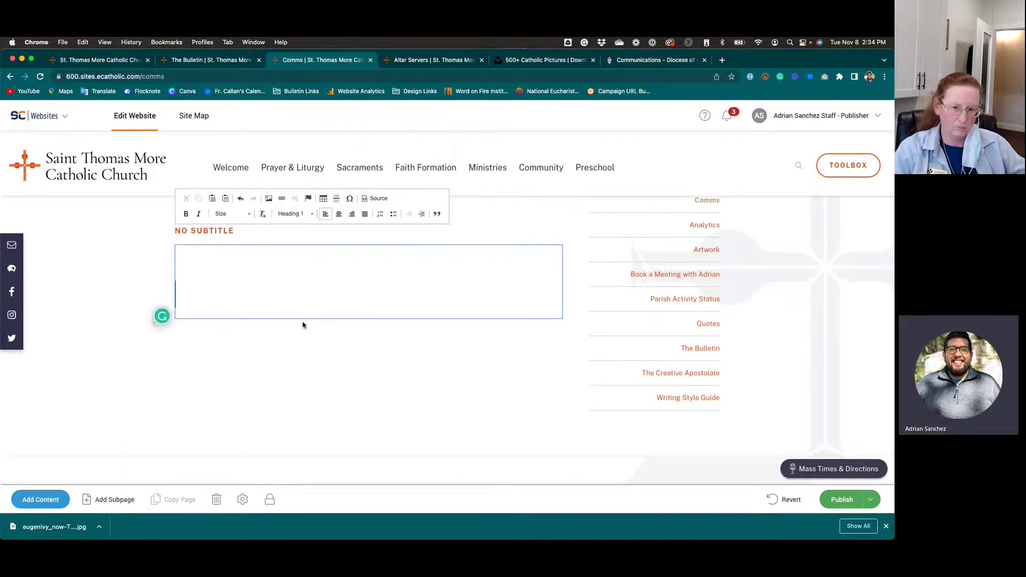
pyautogui.press('BackSpace')
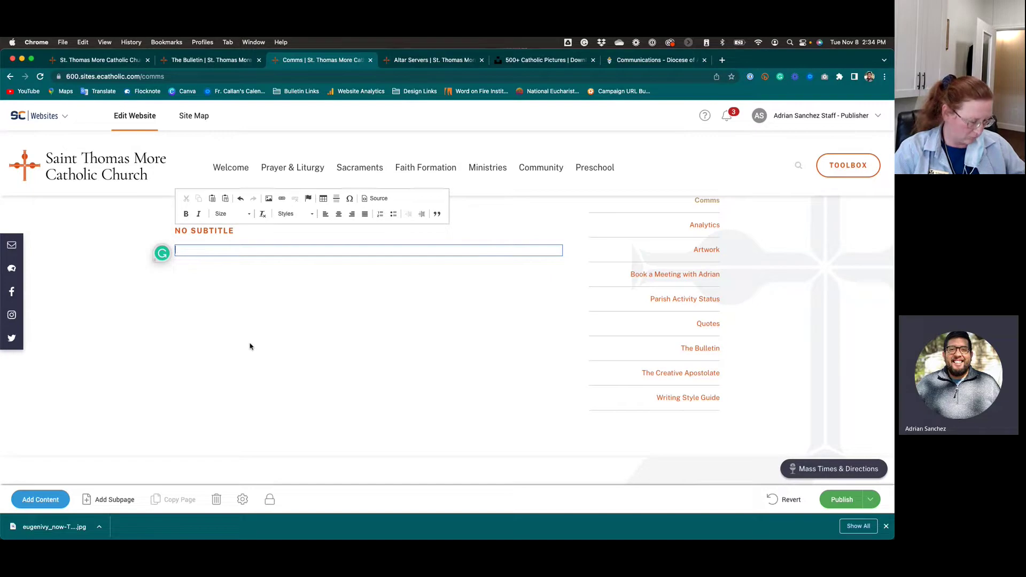
# Check the writing suggestions on the Office of Communications paragraph, and leave the text block's editing mode.
pyautogui.scroll(3, 249, 346)
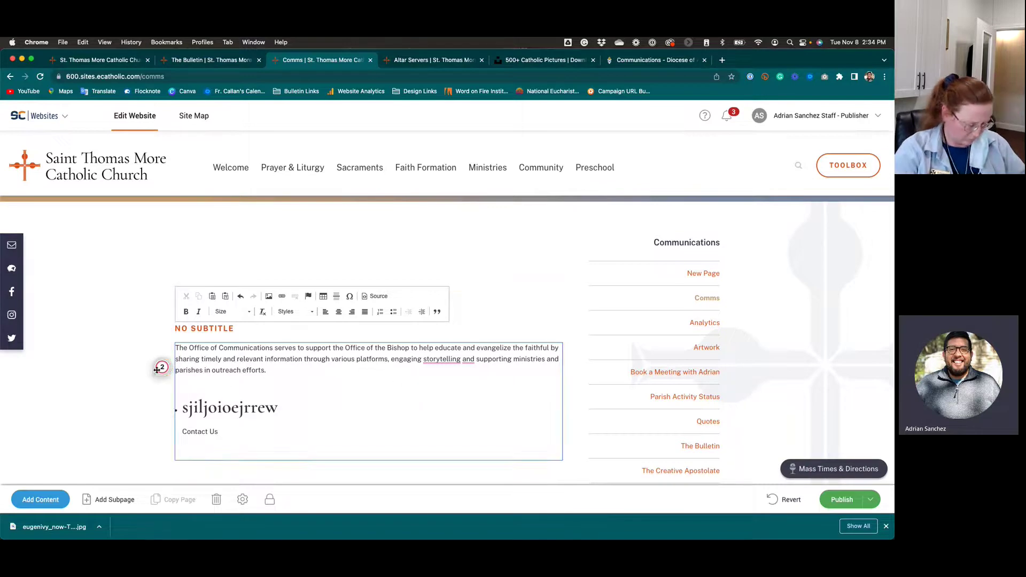
pyautogui.moveTo(156, 375); pyautogui.dragTo(91, 395)
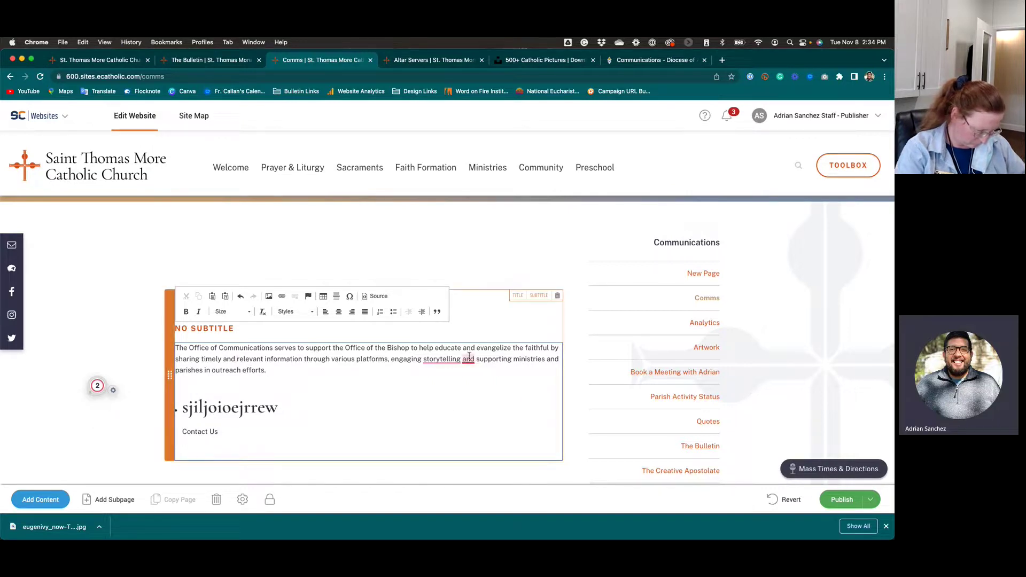
pyautogui.moveTo(465, 357)
pyautogui.moveTo(434, 359)
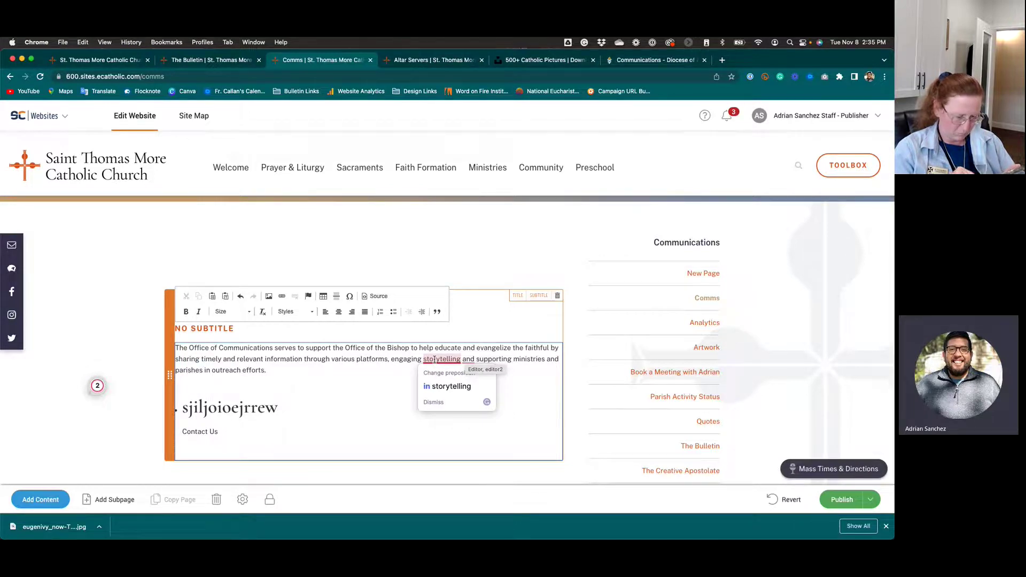
pyautogui.click(134, 333)
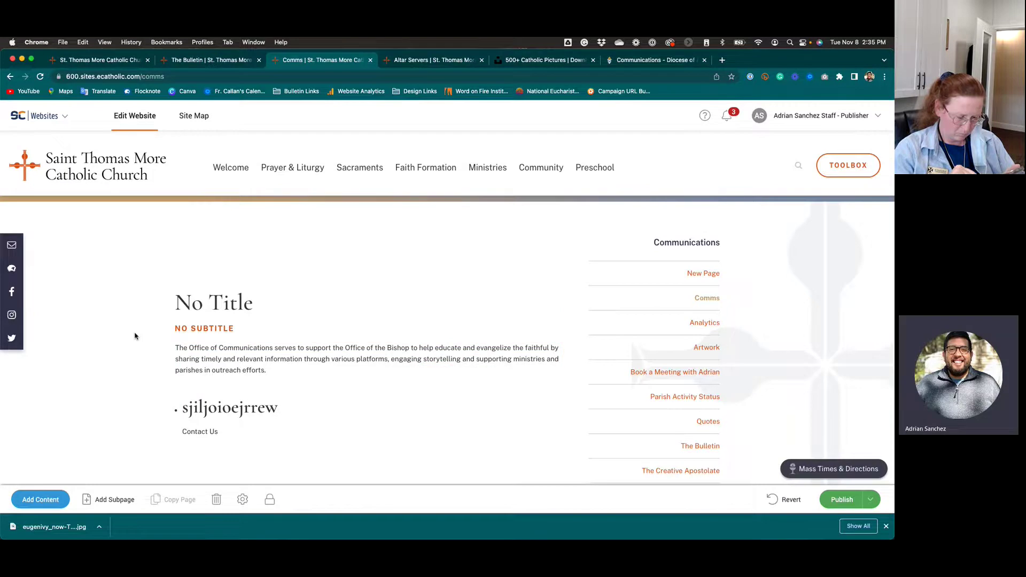
# Look over the Comms page and its basic page settings, closing the settings without saving.
pyautogui.scroll(-1, 444, 305)
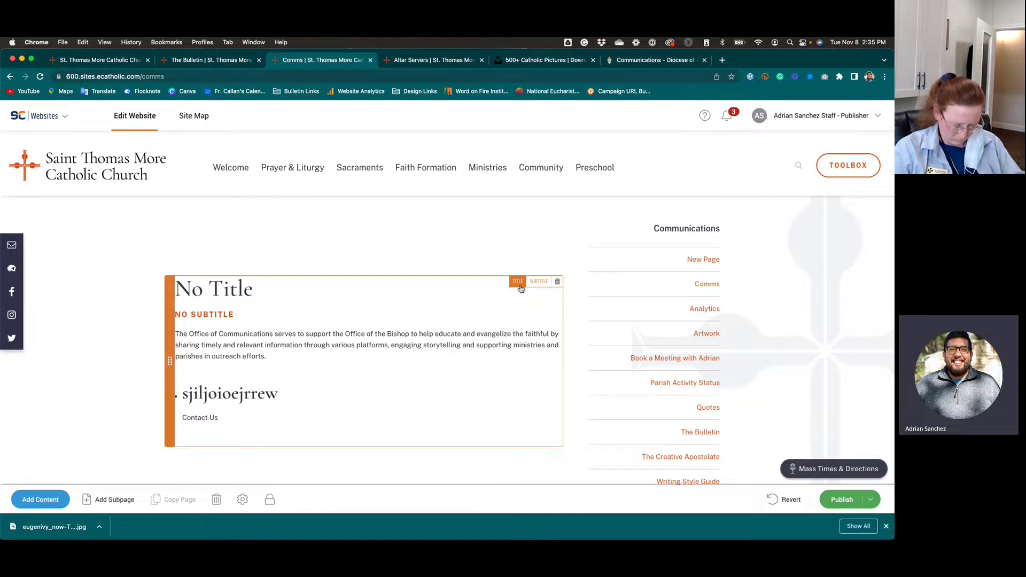
pyautogui.scroll(-3, 521, 289)
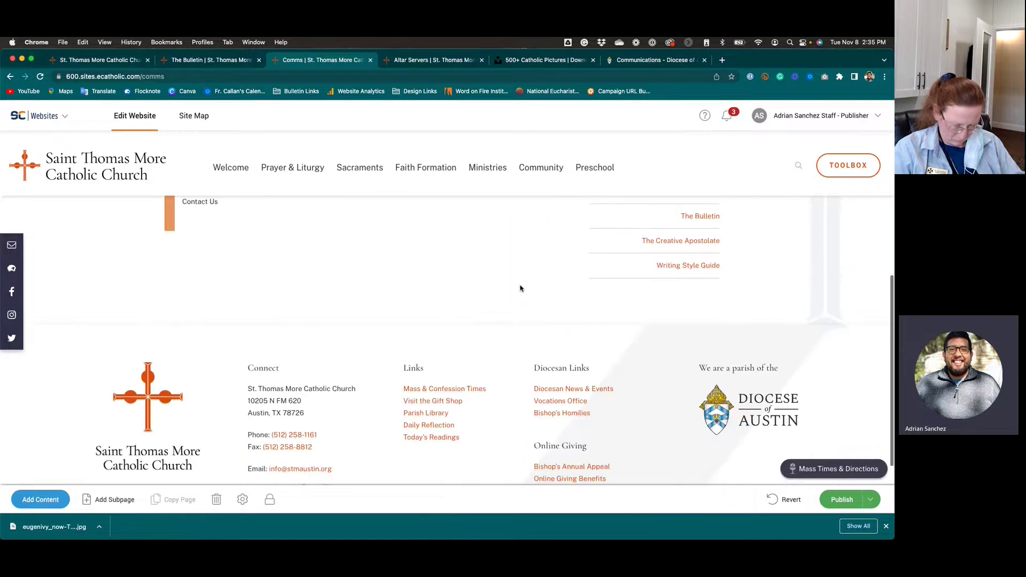
pyautogui.scroll(5, 521, 287)
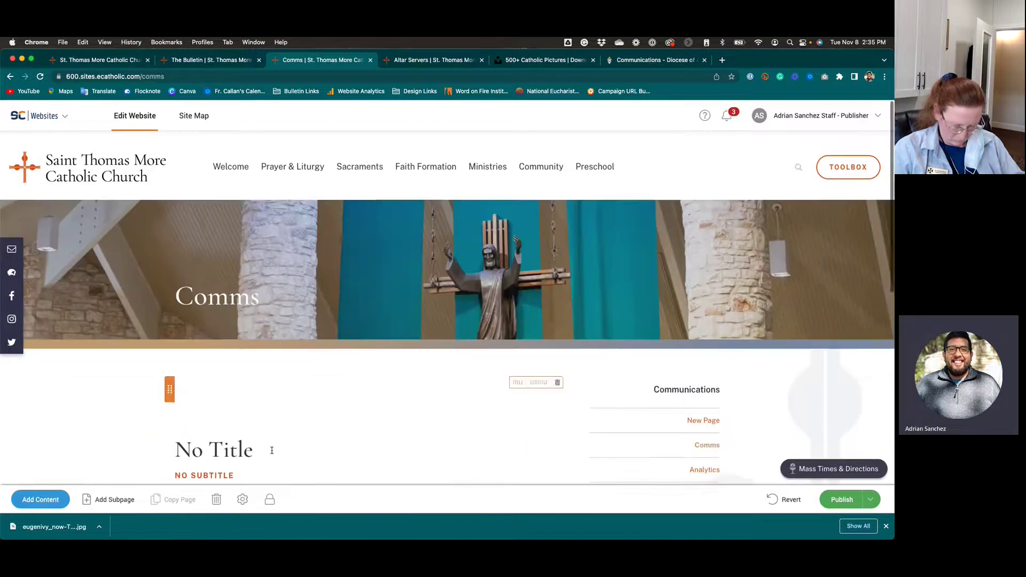
pyautogui.click(243, 499)
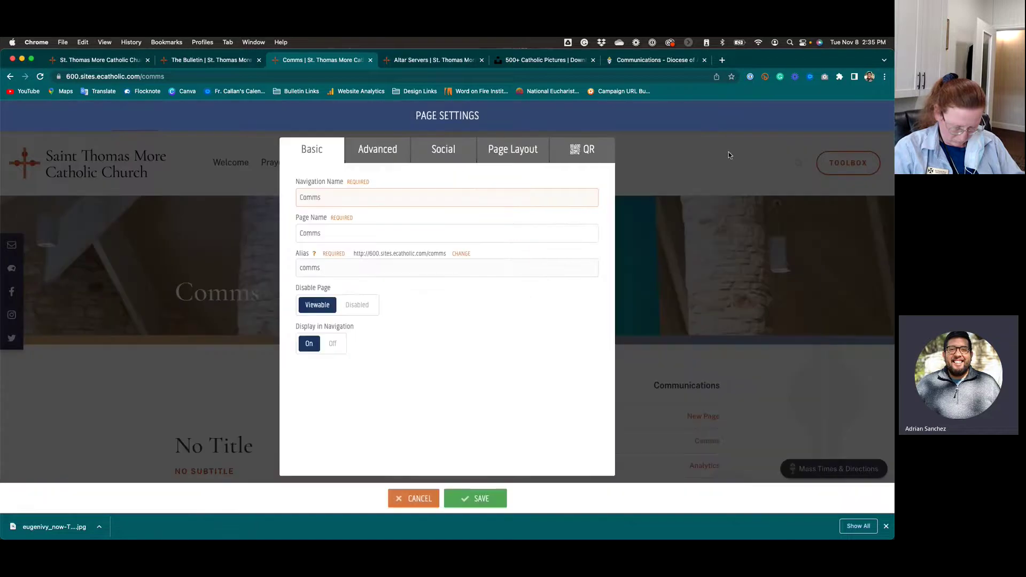
pyautogui.click(409, 499)
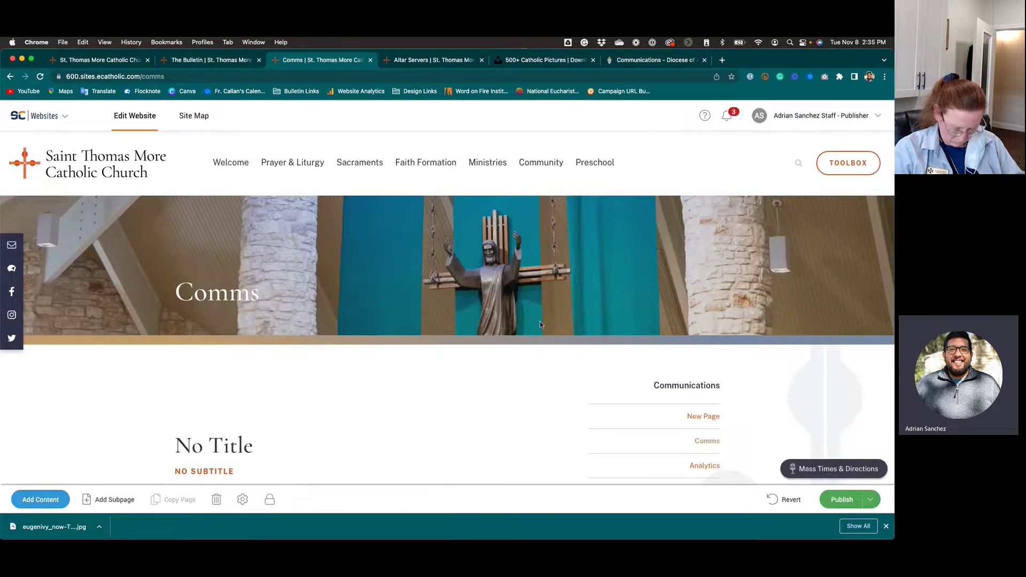
# Go to the New Page under Communications and browse its available core content modules.
pyautogui.scroll(-3, 539, 324)
pyautogui.click(699, 335)
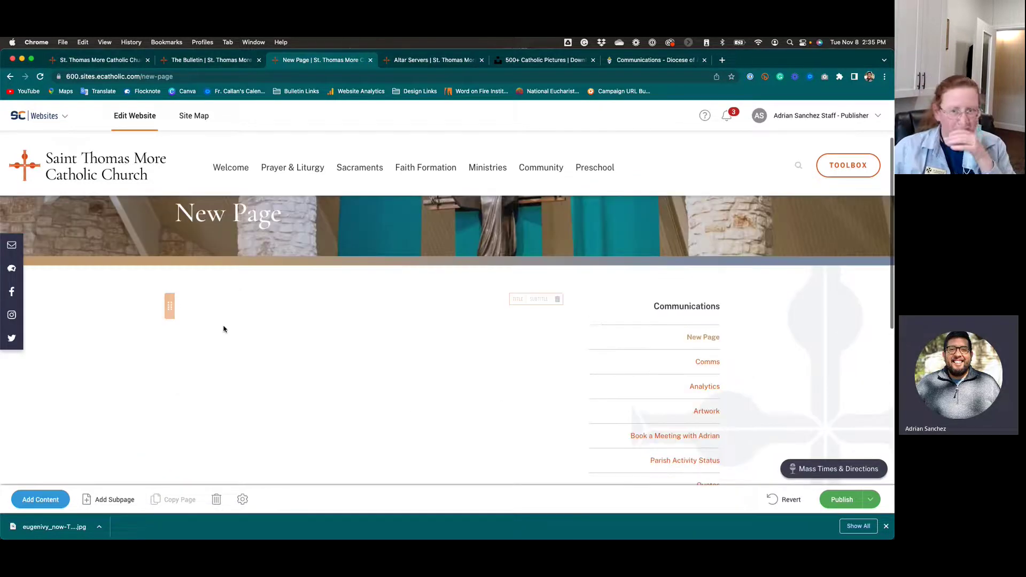
pyautogui.click(59, 500)
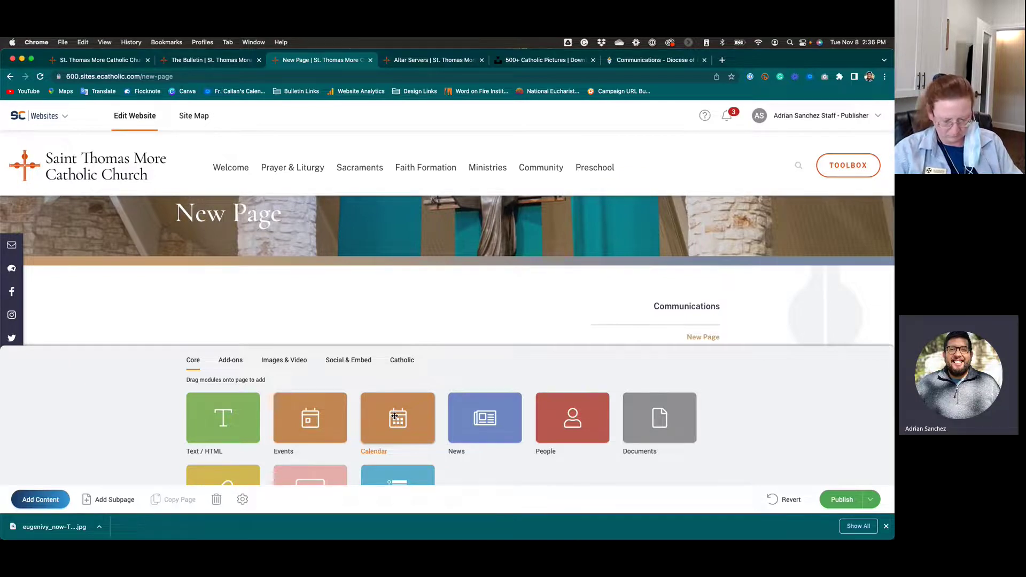
pyautogui.scroll(-2, 394, 415)
pyautogui.scroll(2, 394, 416)
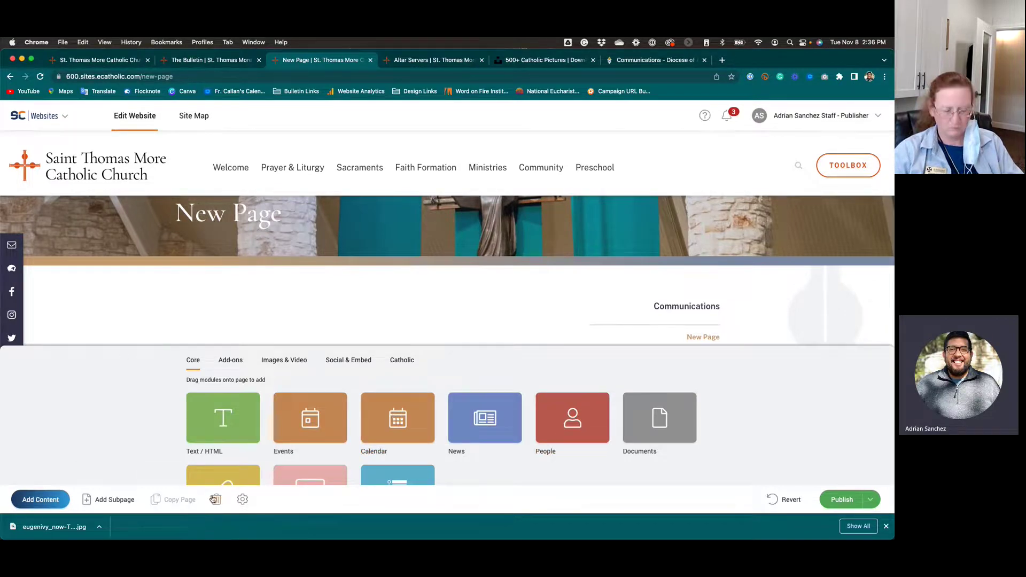
# Change the New Page's layout to Sections and save the page settings.
pyautogui.click(242, 499)
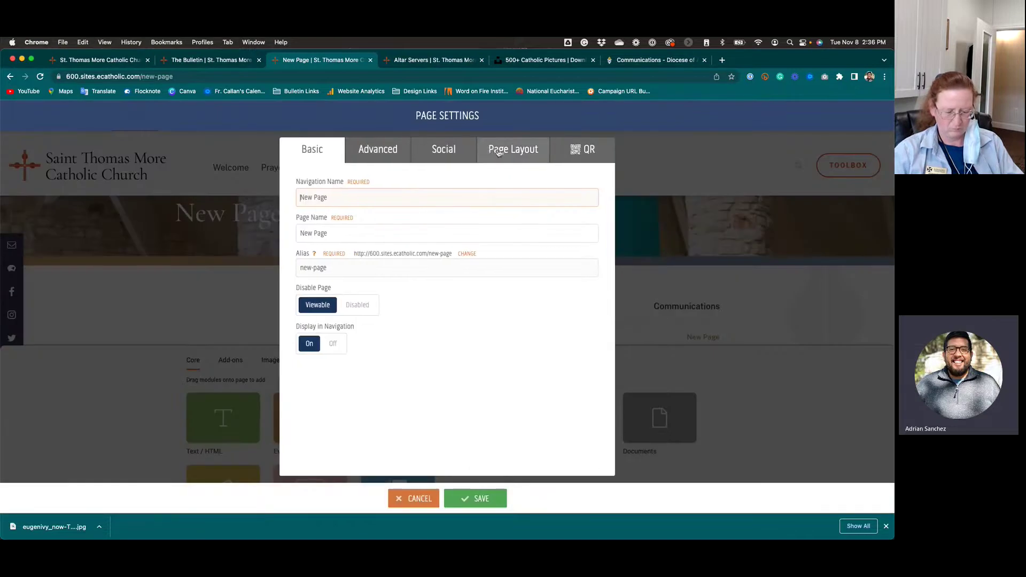
pyautogui.click(511, 151)
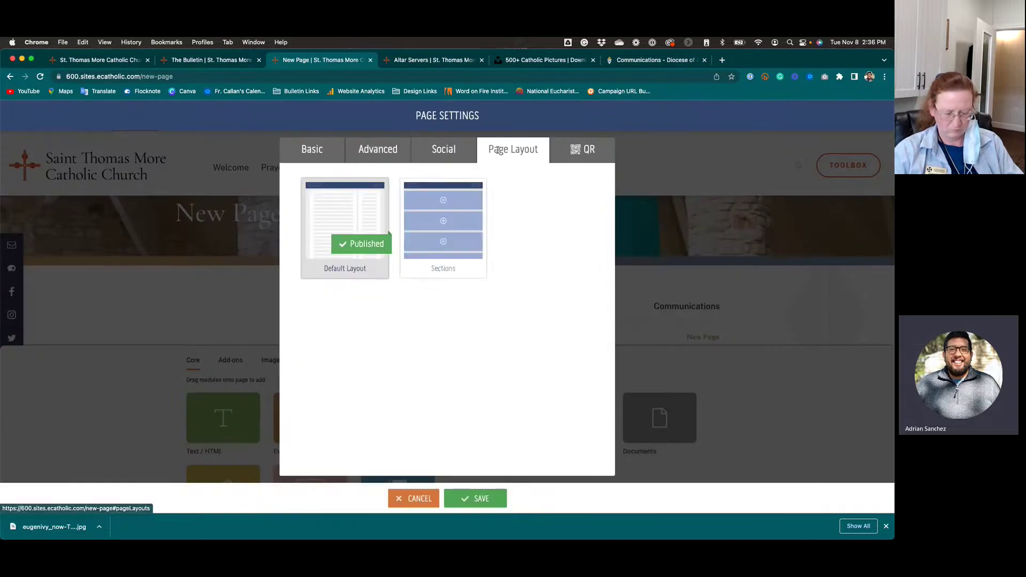
pyautogui.click(466, 495)
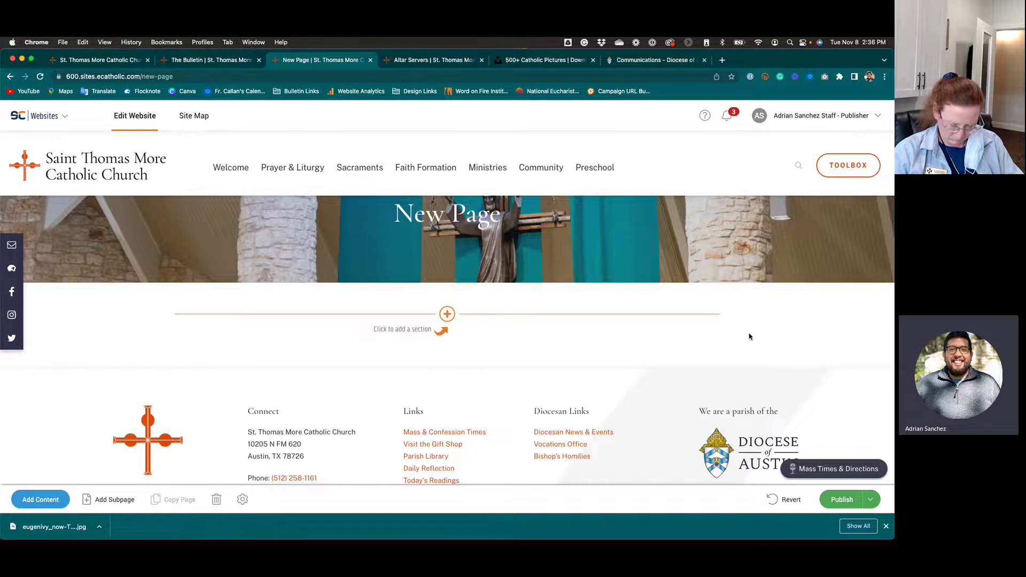
# Add a Headline section with the Image option to the New Page.
pyautogui.click(446, 316)
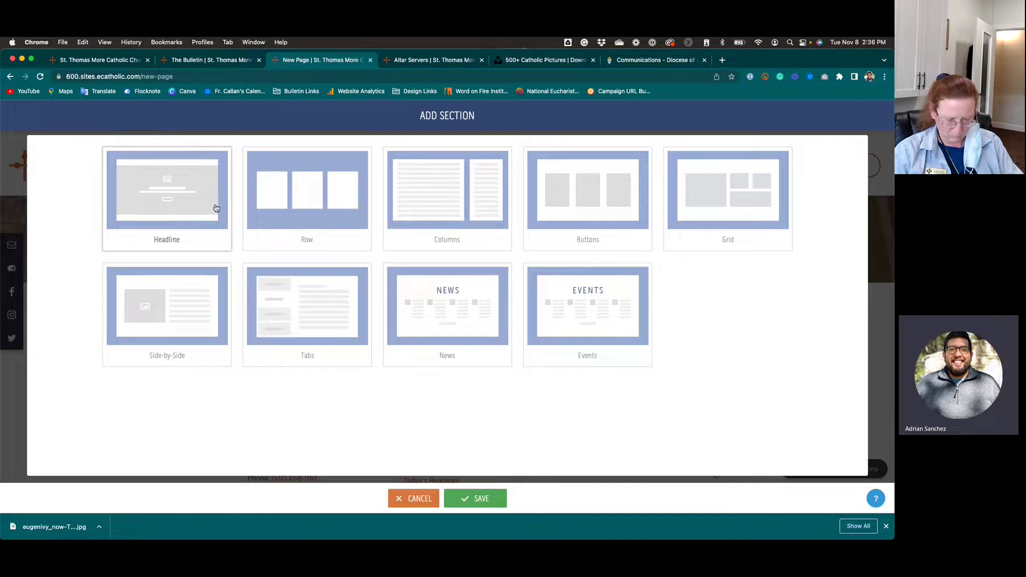
pyautogui.click(177, 214)
pyautogui.scroll(-1, 240, 294)
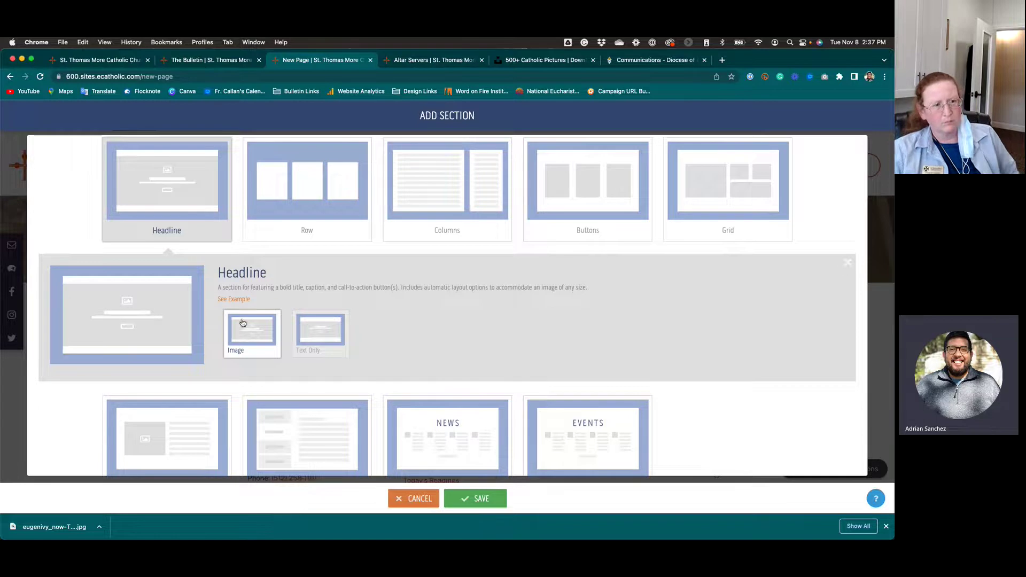
pyautogui.click(475, 498)
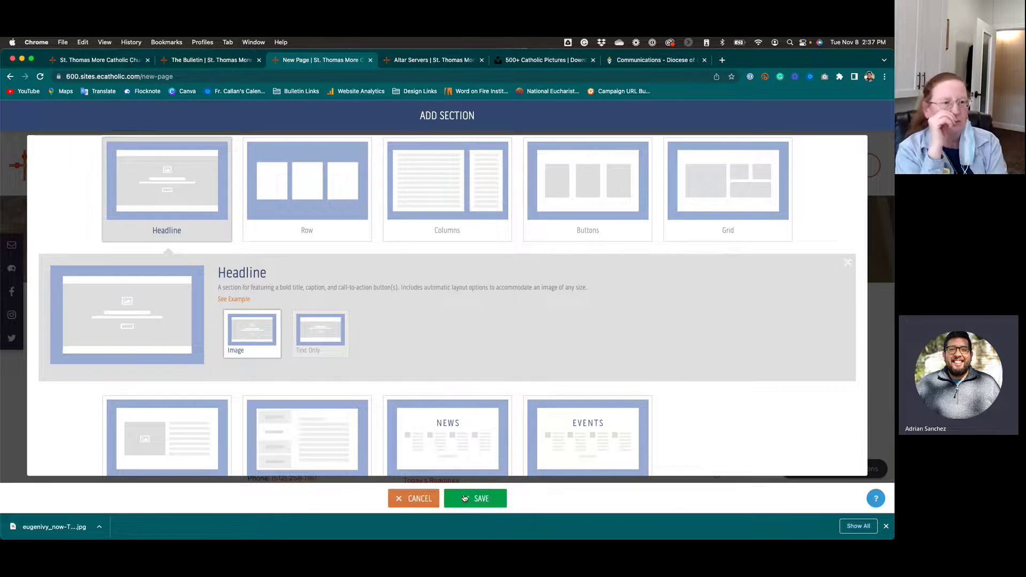
# Try the different text alignments on the headline section and leave its content left-aligned.
pyautogui.scroll(-3, 500, 334)
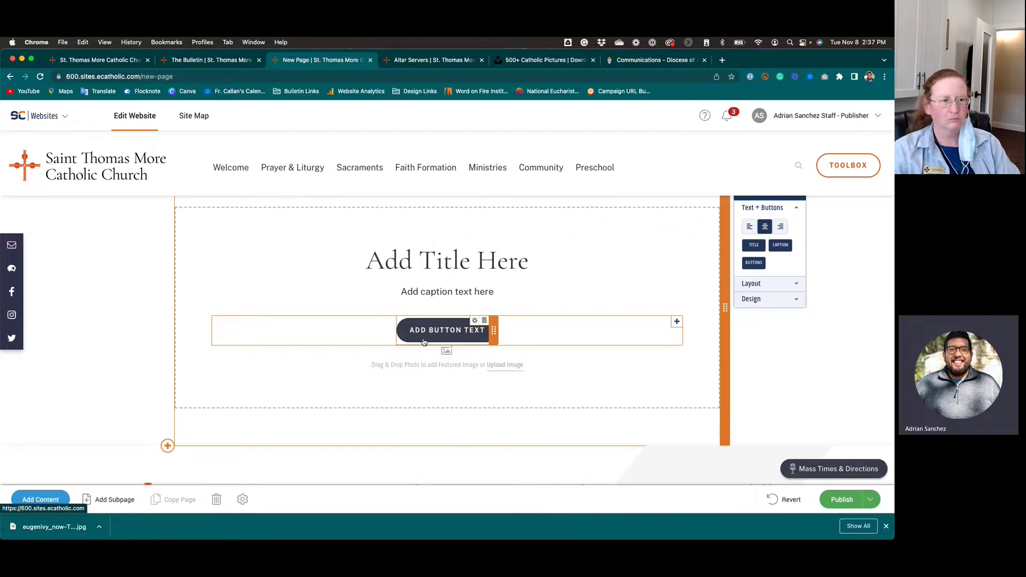
pyautogui.scroll(1, 488, 311)
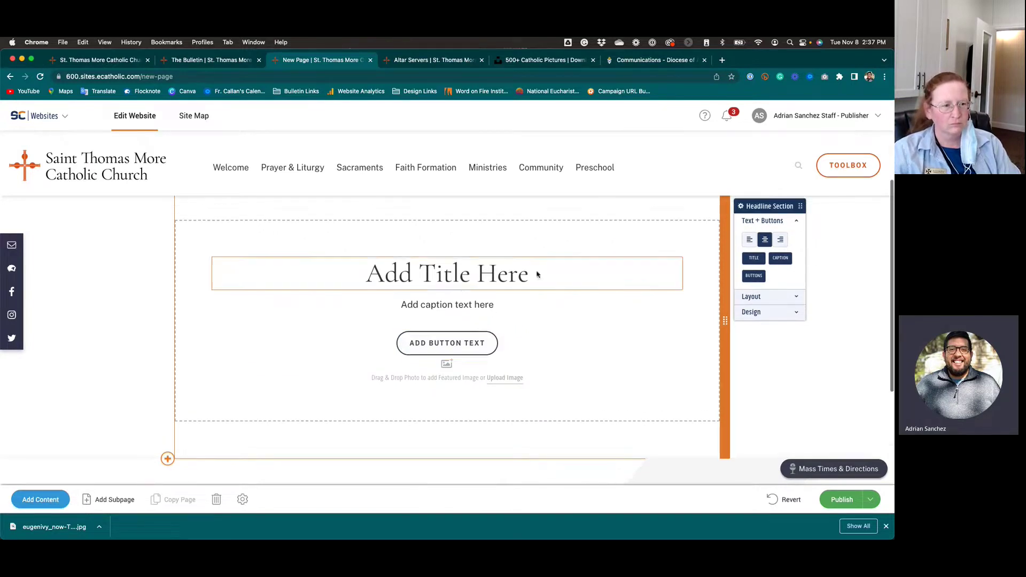
pyautogui.click(750, 240)
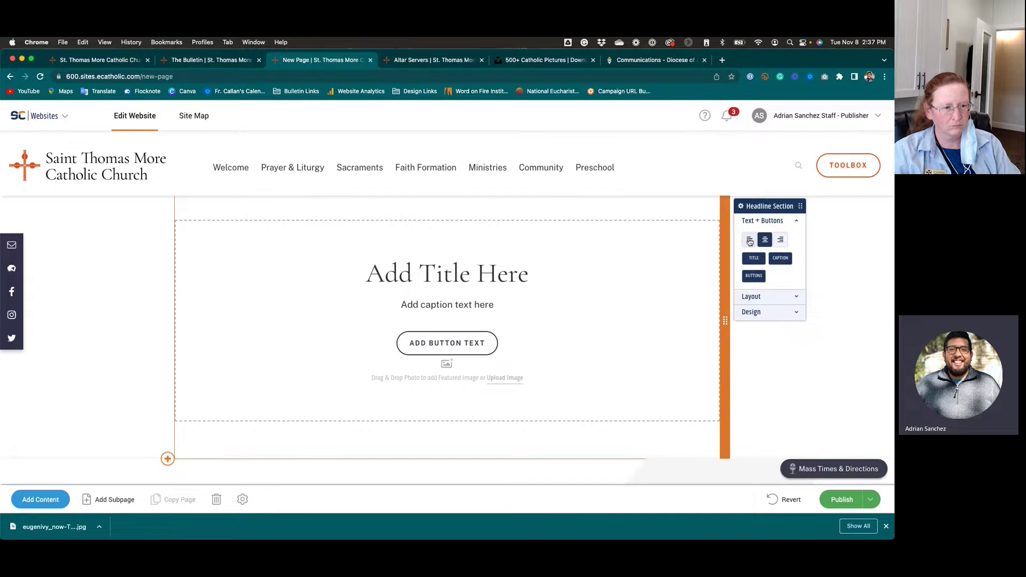
pyautogui.click(765, 241)
pyautogui.click(786, 241)
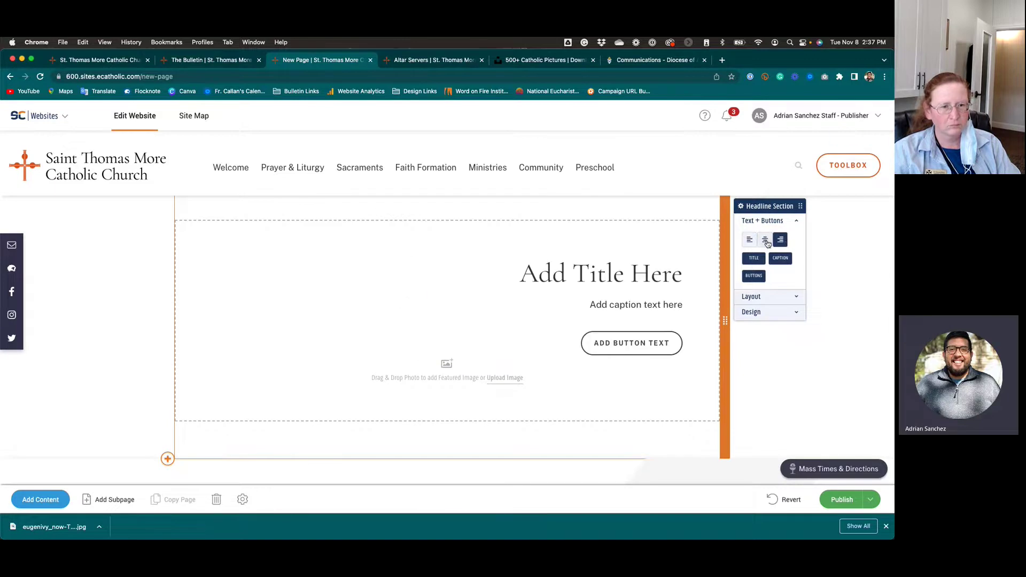
pyautogui.click(764, 242)
pyautogui.click(749, 240)
# Hide the headline section's title, caption and buttons one by one, and show all three again.
pyautogui.click(753, 258)
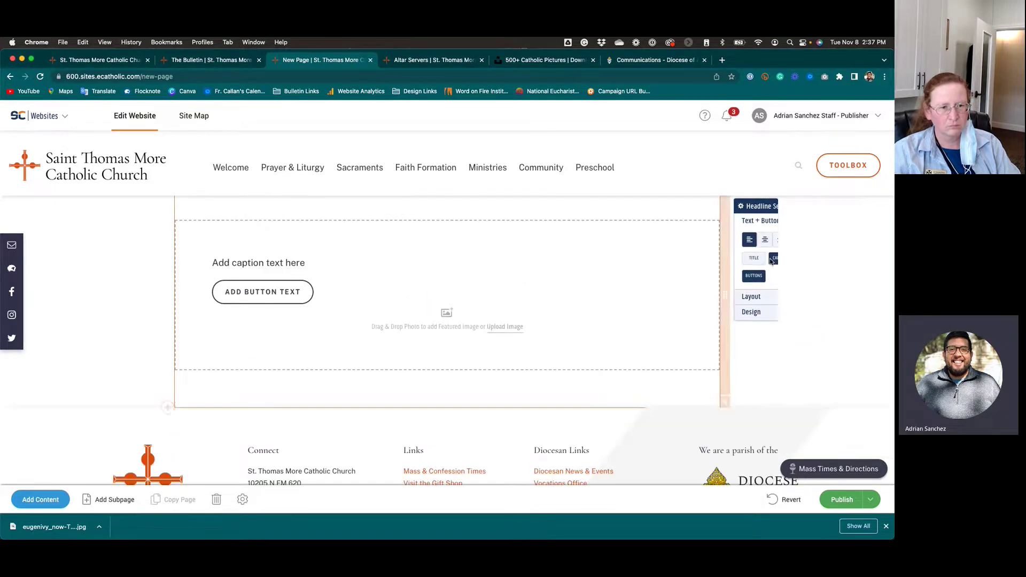
pyautogui.click(781, 260)
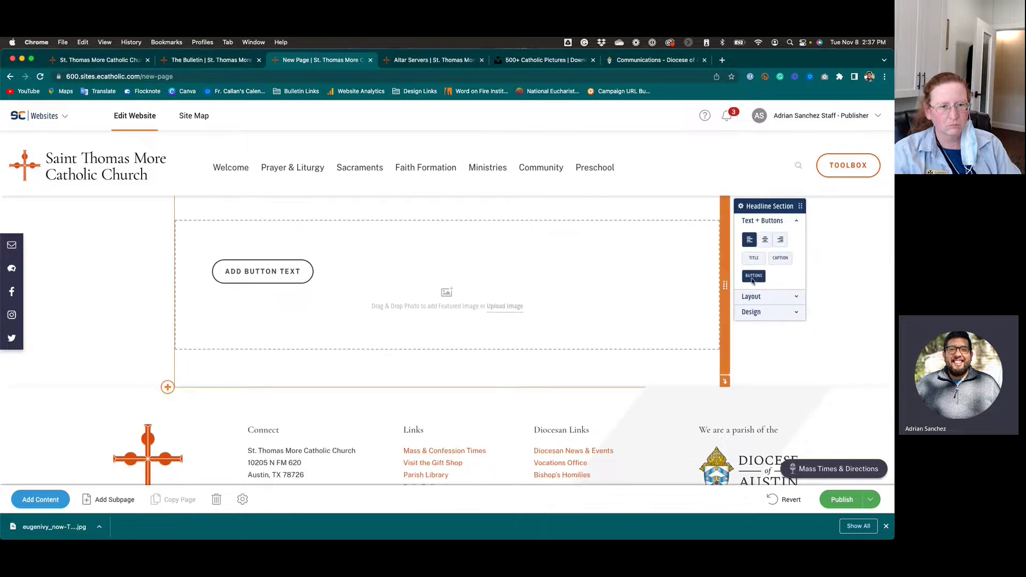
pyautogui.click(753, 276)
pyautogui.click(754, 258)
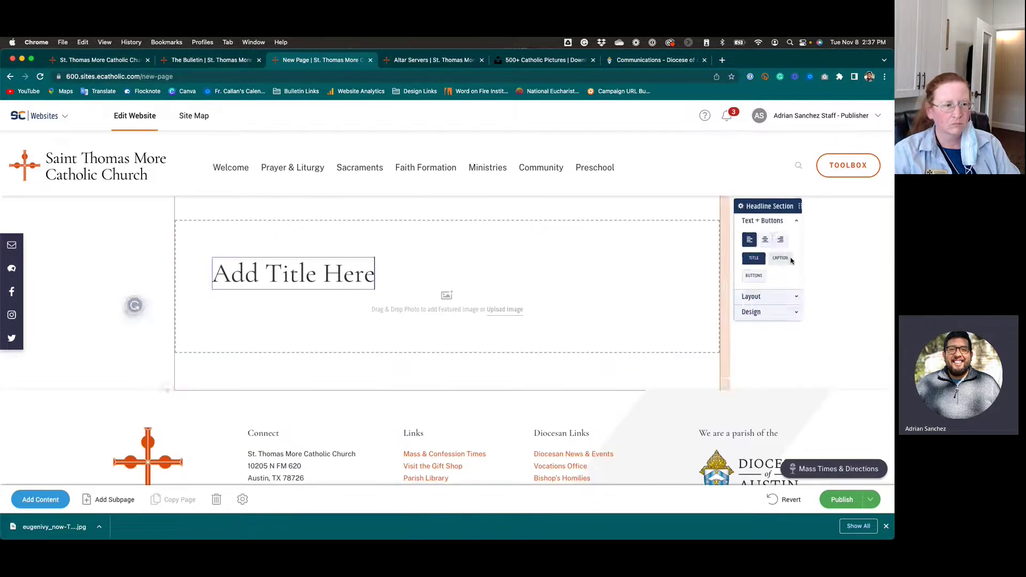
pyautogui.click(780, 258)
pyautogui.click(753, 277)
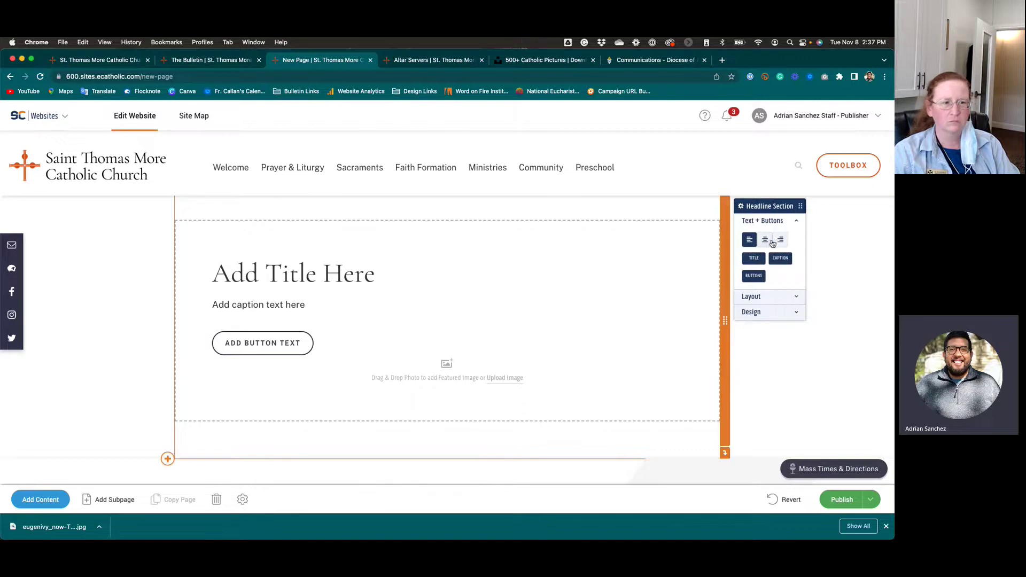
# Compare the two headline section layouts and select the second one.
pyautogui.click(796, 297)
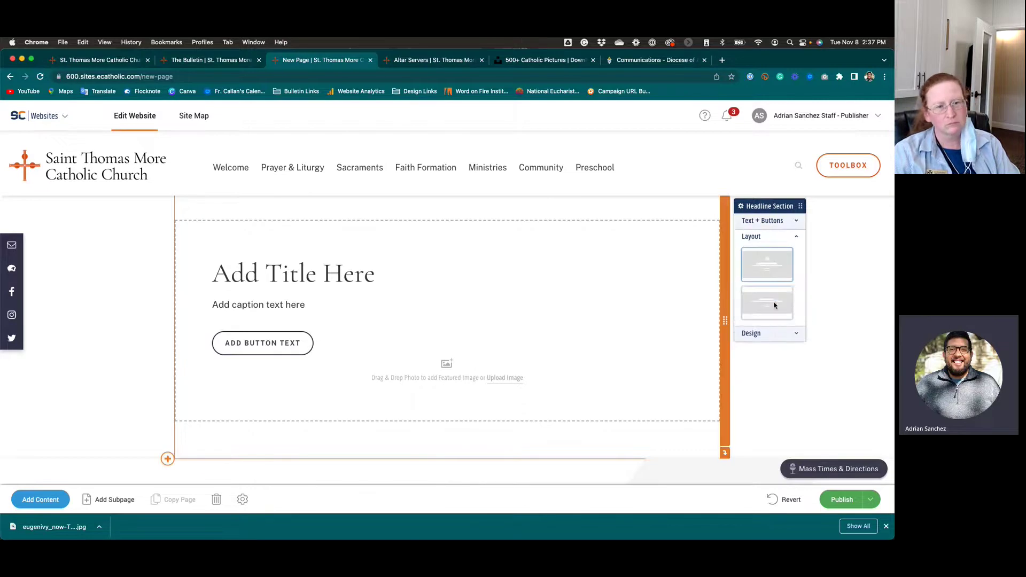
pyautogui.click(773, 306)
pyautogui.click(769, 267)
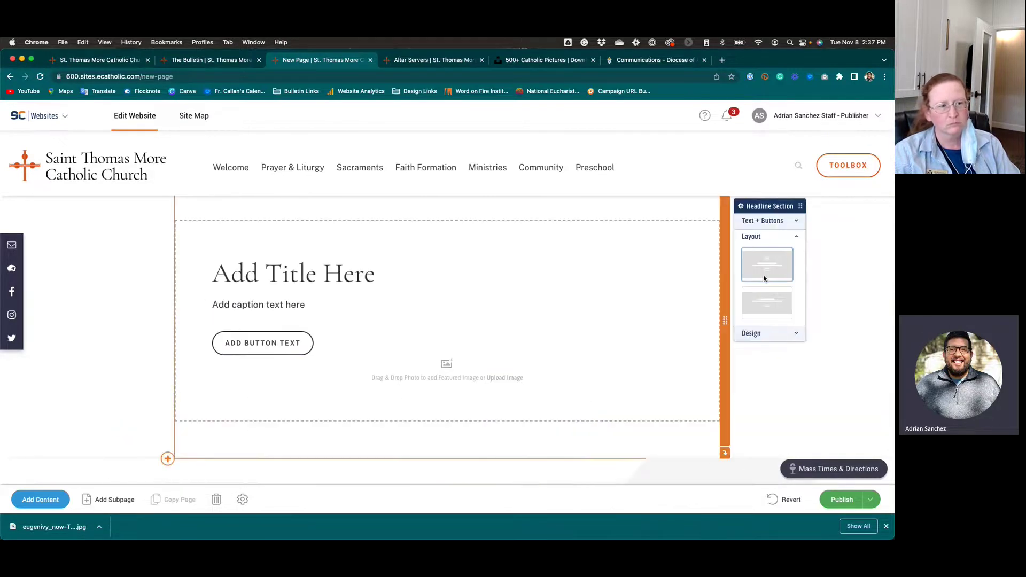
pyautogui.click(768, 303)
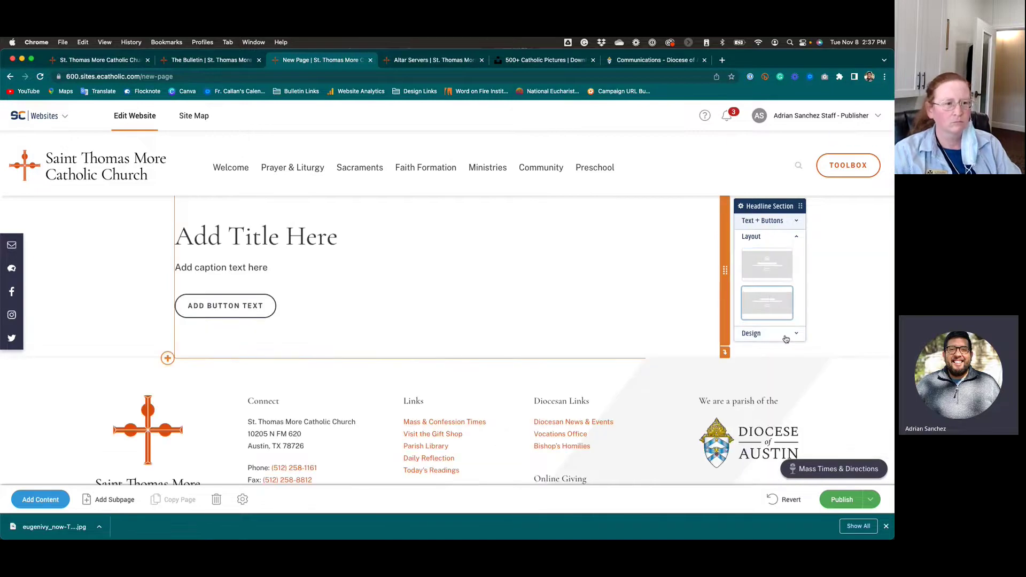
# View the headline section's design styling choices and leave the styling at Default.
pyautogui.click(783, 335)
pyautogui.click(778, 280)
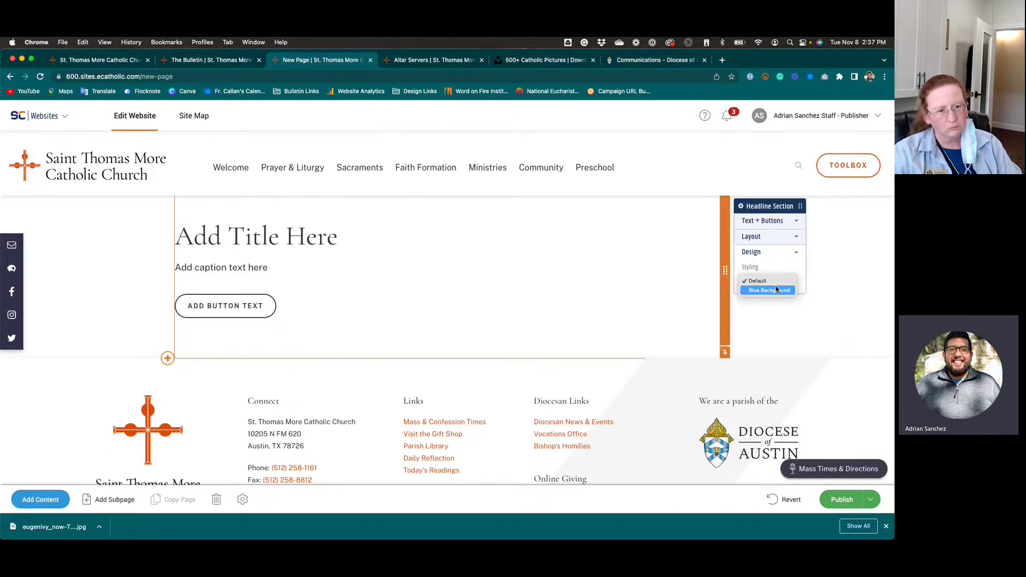
pyautogui.click(840, 294)
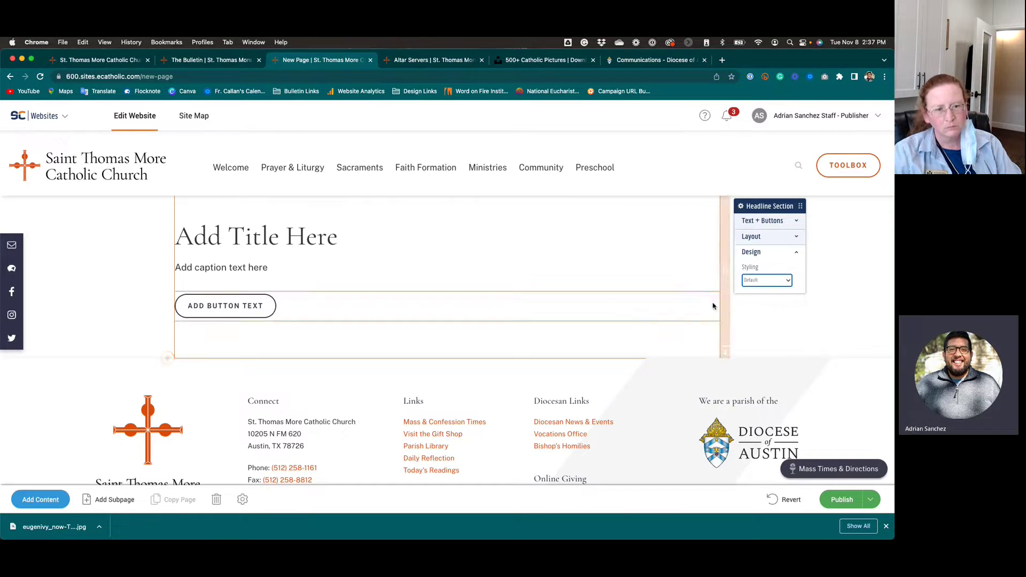
# Switch the headline section back to the first layout, with the dashed featured-image area around the text.
pyautogui.scroll(2, 707, 274)
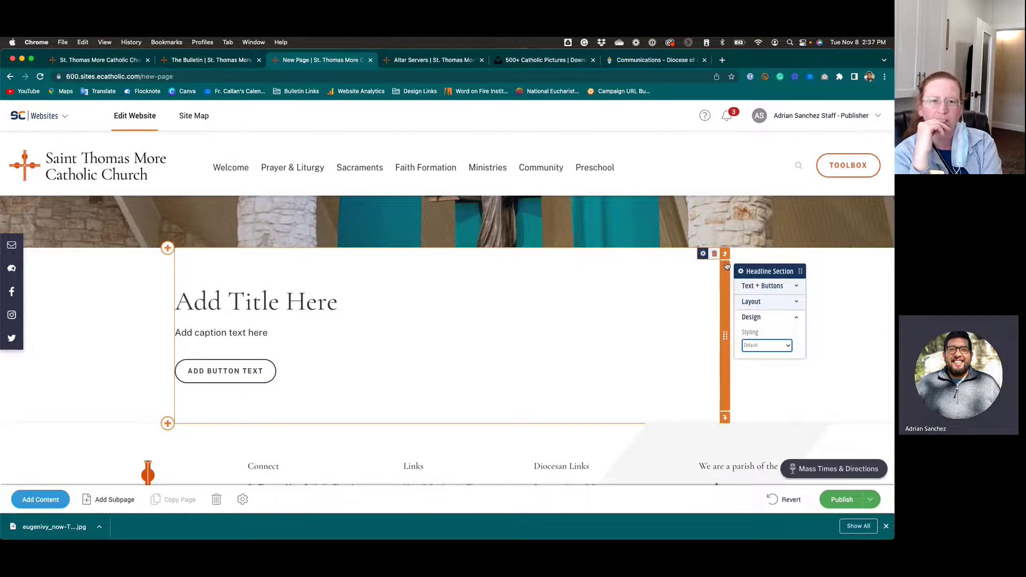
pyautogui.scroll(2, 769, 286)
pyautogui.click(769, 346)
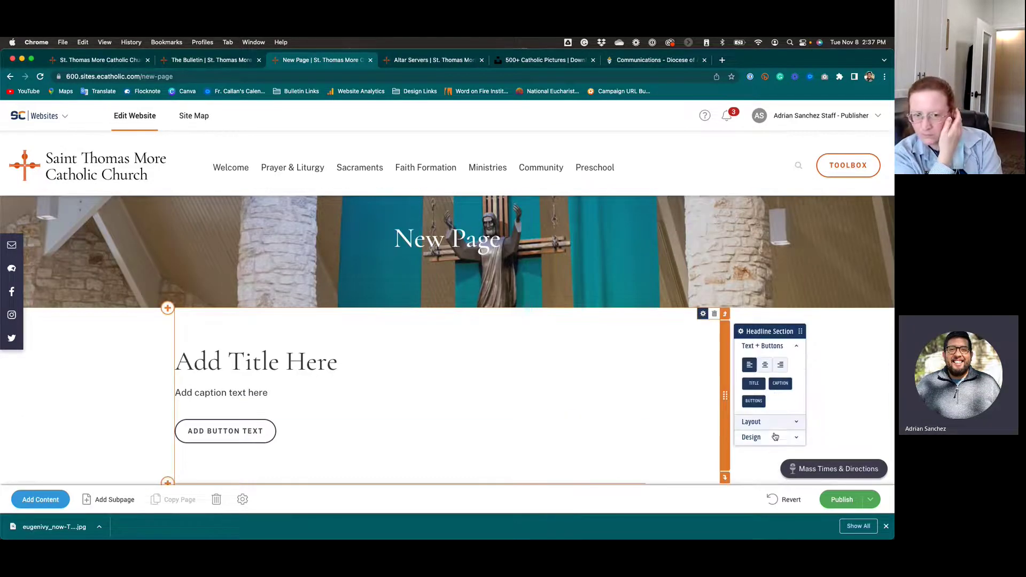
pyautogui.click(772, 411)
pyautogui.click(765, 406)
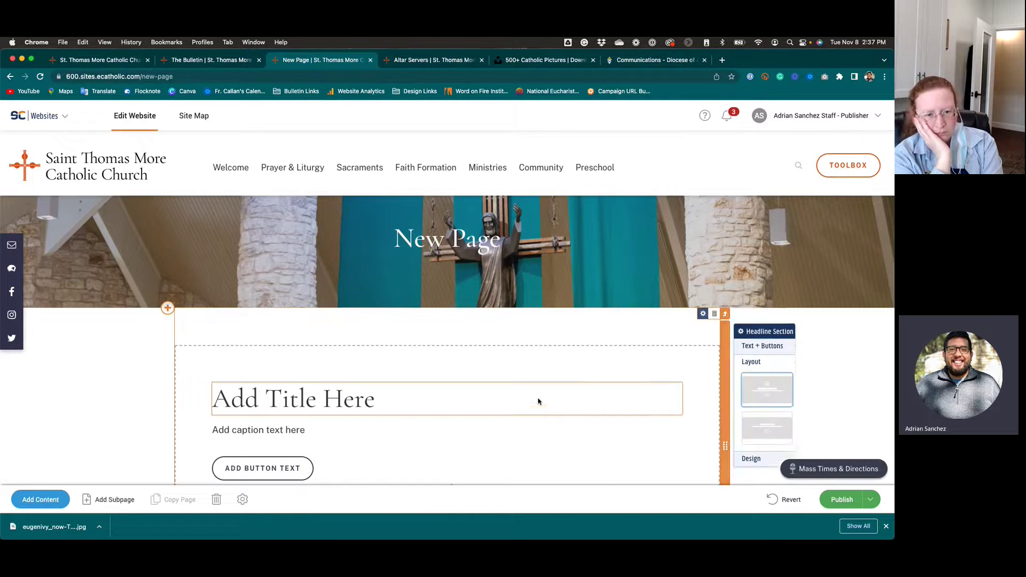
# Open the site's stored pictures as the source for the headline section's featured image and browse the thumbnails.
pyautogui.scroll(-3, 537, 401)
pyautogui.click(504, 415)
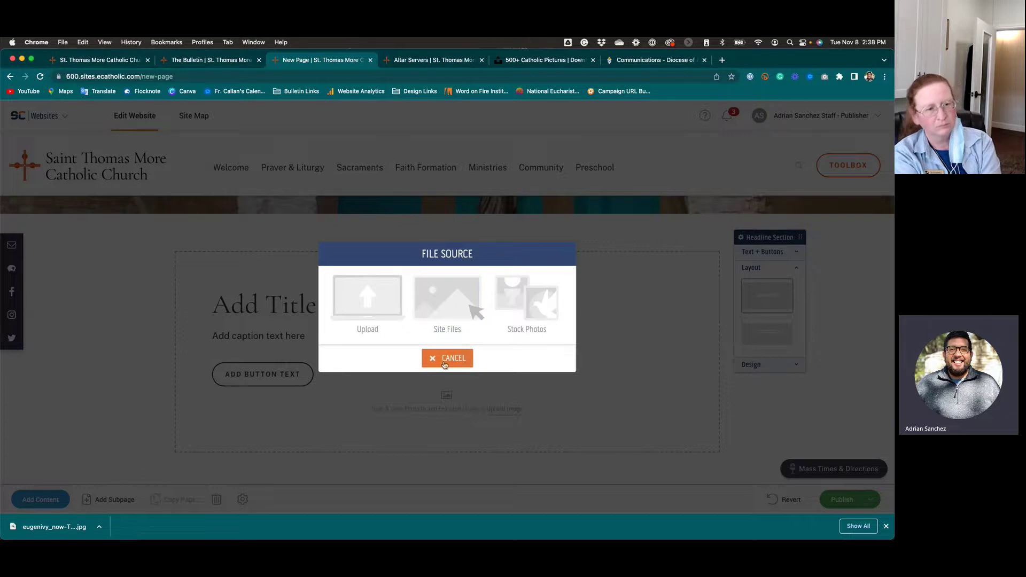
pyautogui.click(438, 301)
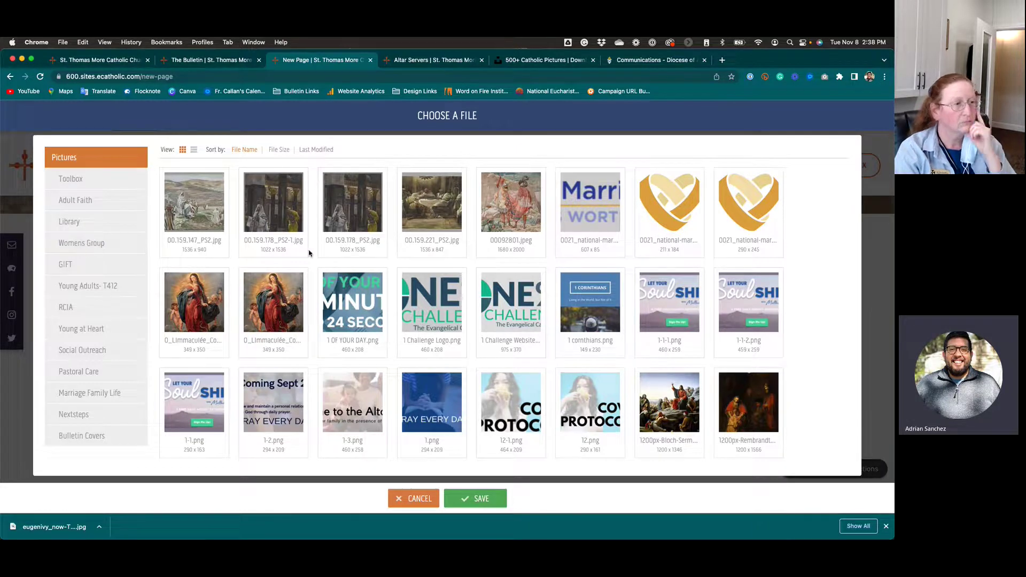
pyautogui.scroll(-1, 507, 244)
pyautogui.scroll(-10, 506, 244)
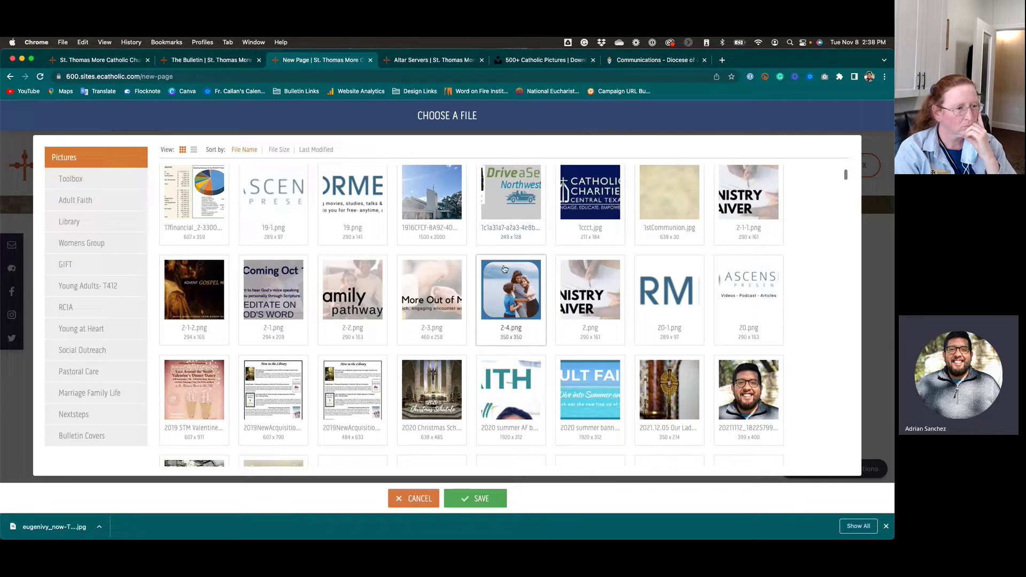
pyautogui.moveTo(358, 301)
pyautogui.mouseDown()
pyautogui.moveTo(142, 274)
pyautogui.moveTo(363, 299)
pyautogui.mouseUp()
pyautogui.scroll(10, 363, 299)
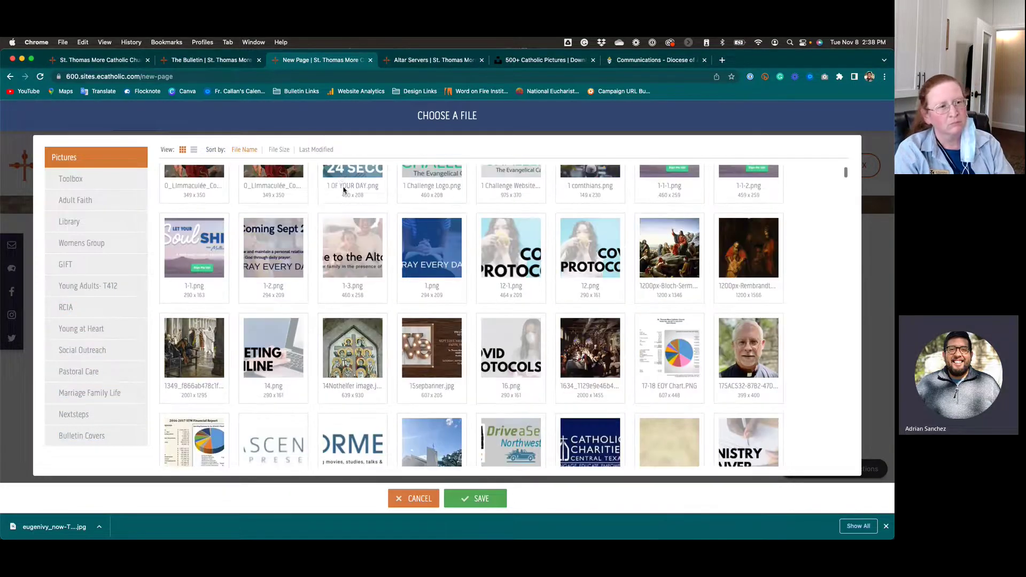
# Sort the site pictures by last modified and again by file name, browse them, and leave without choosing one.
pyautogui.click(316, 150)
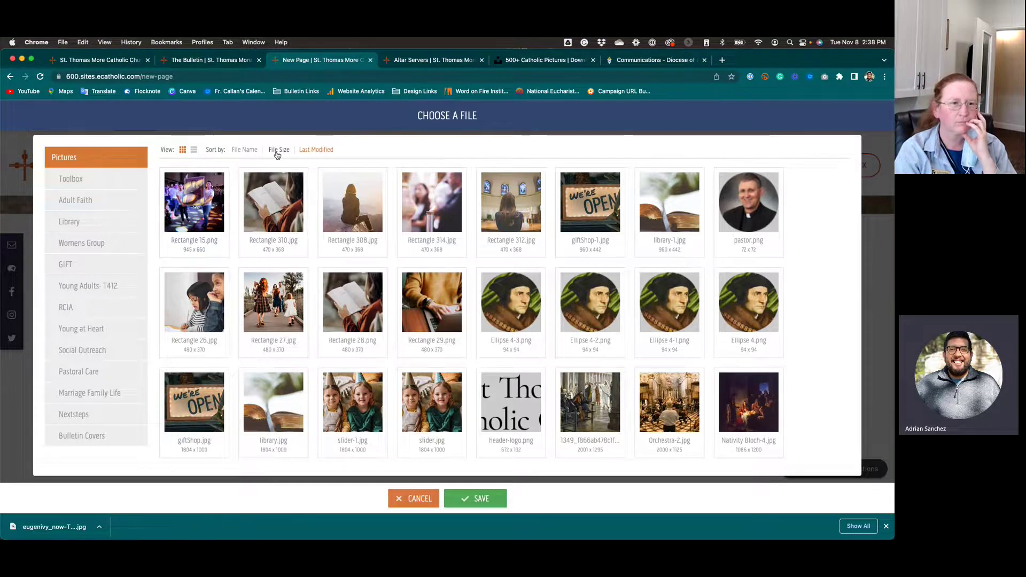
pyautogui.click(249, 150)
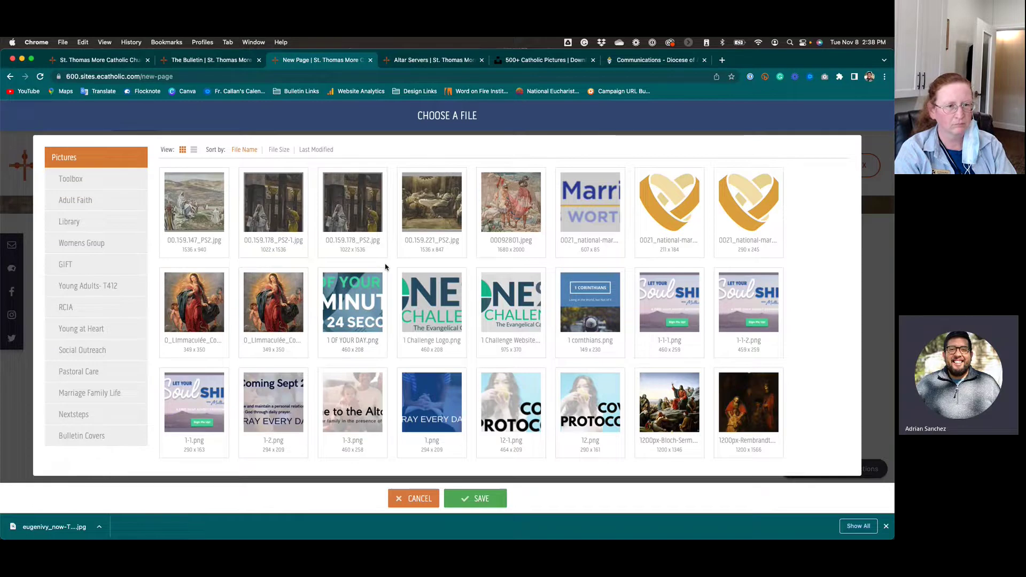
pyautogui.scroll(-20, 385, 267)
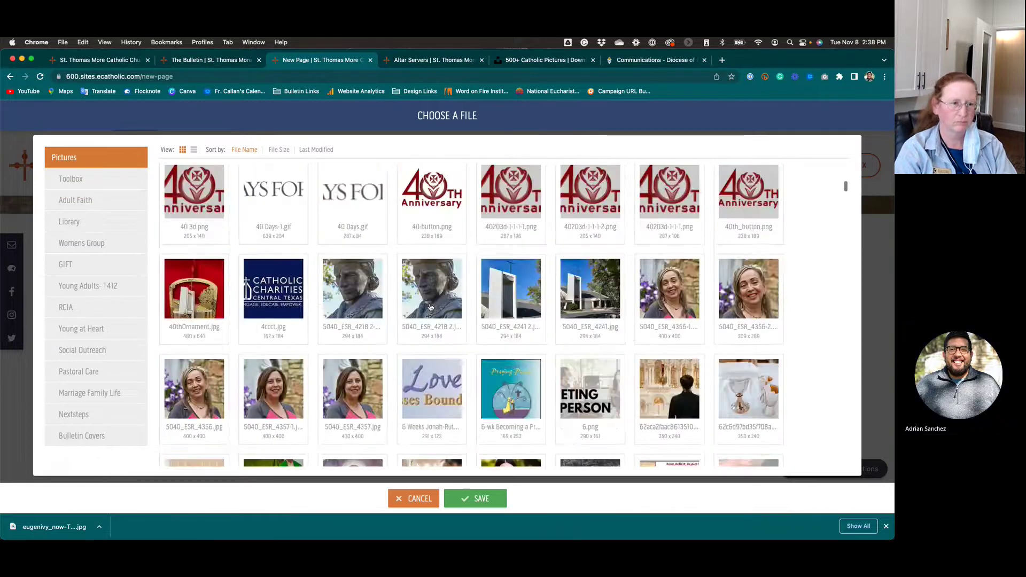
pyautogui.scroll(10, 430, 307)
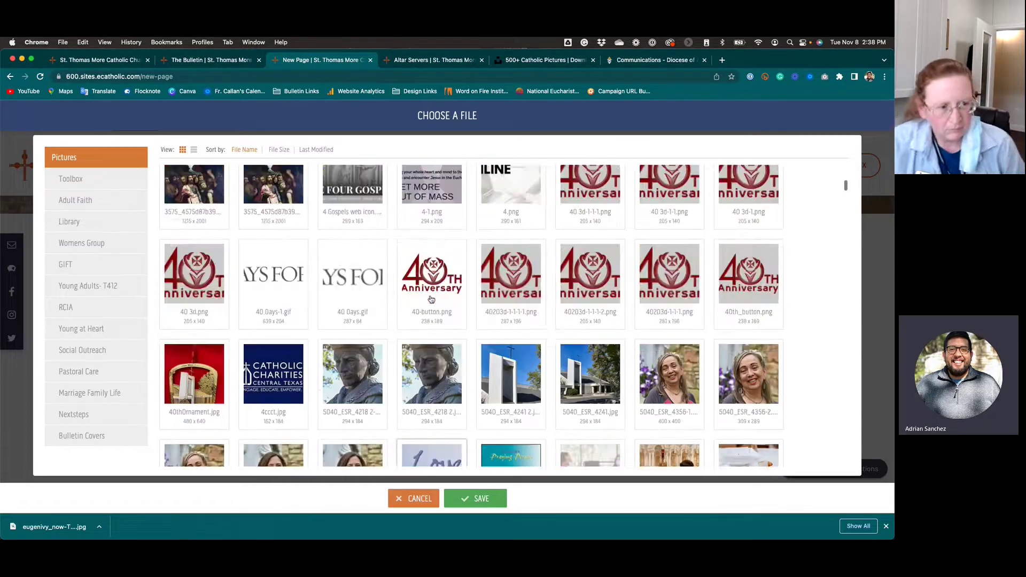
pyautogui.scroll(-12, 431, 299)
pyautogui.scroll(-2, 431, 299)
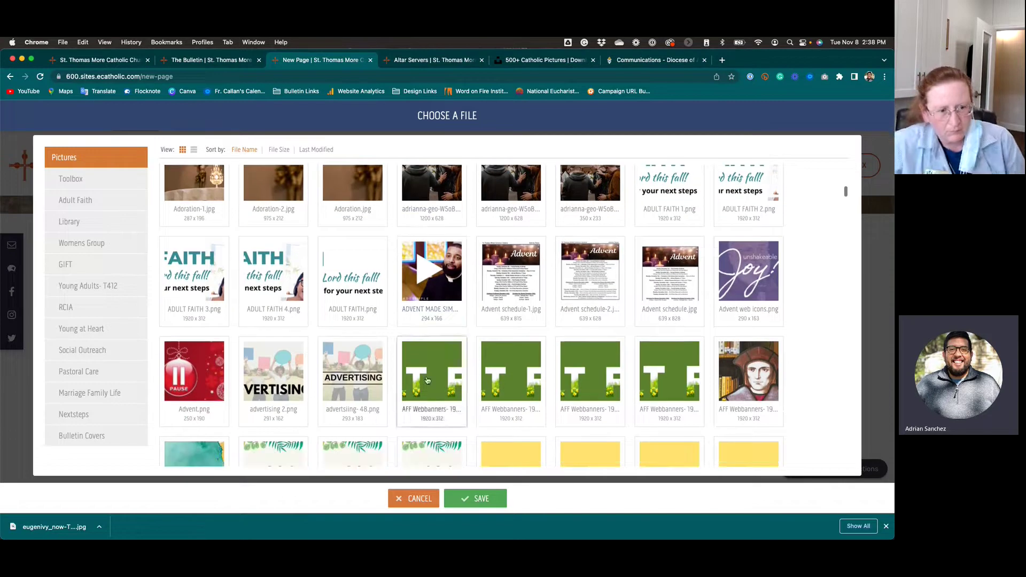
pyautogui.click(418, 499)
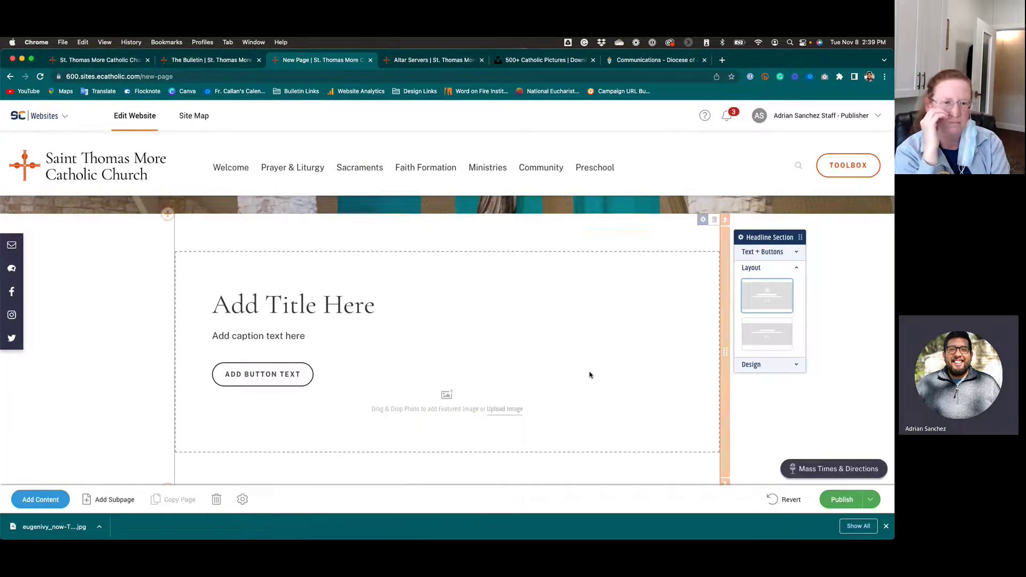
# Examine where sections can be added around the headline section and view the available section types without adding one.
pyautogui.scroll(-1, 435, 292)
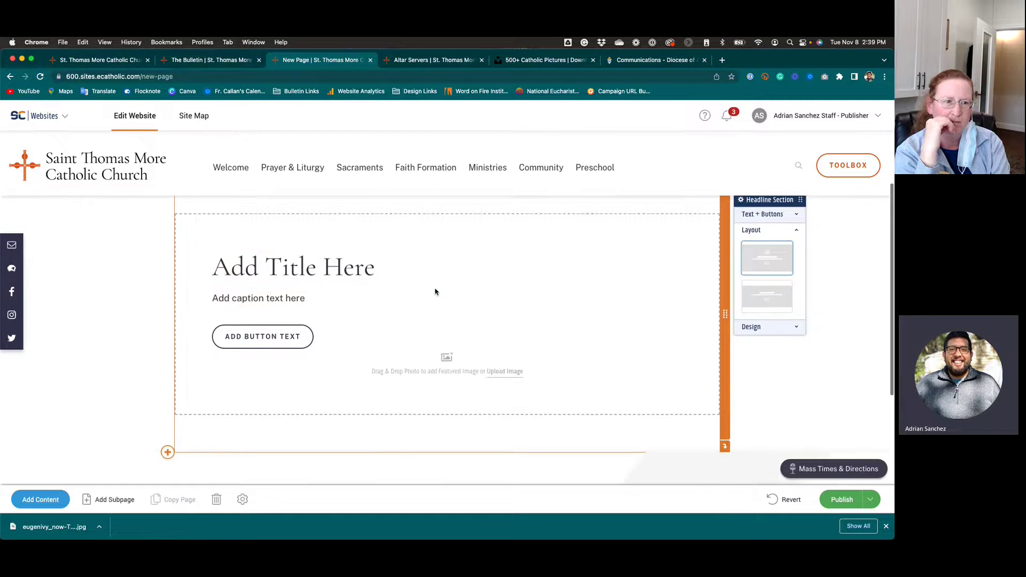
pyautogui.scroll(-1, 435, 291)
pyautogui.scroll(2, 254, 419)
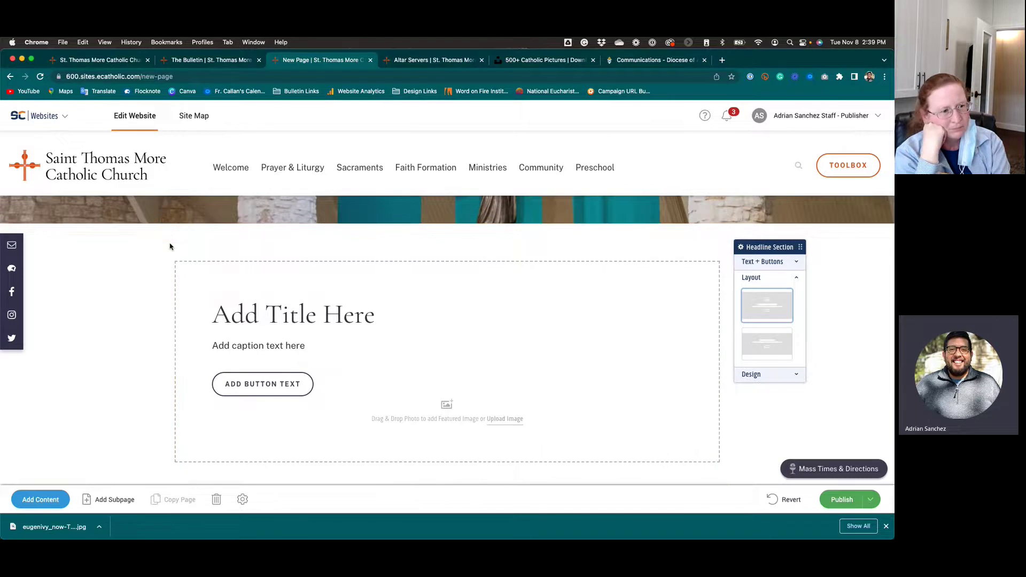
pyautogui.moveTo(168, 225)
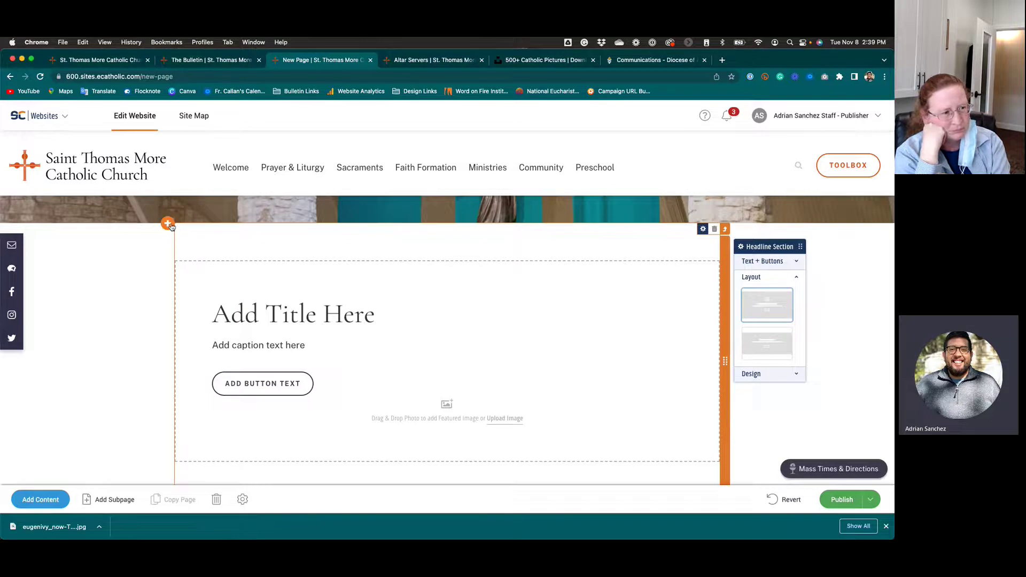
pyautogui.scroll(-1, 211, 289)
pyautogui.scroll(-3, 211, 291)
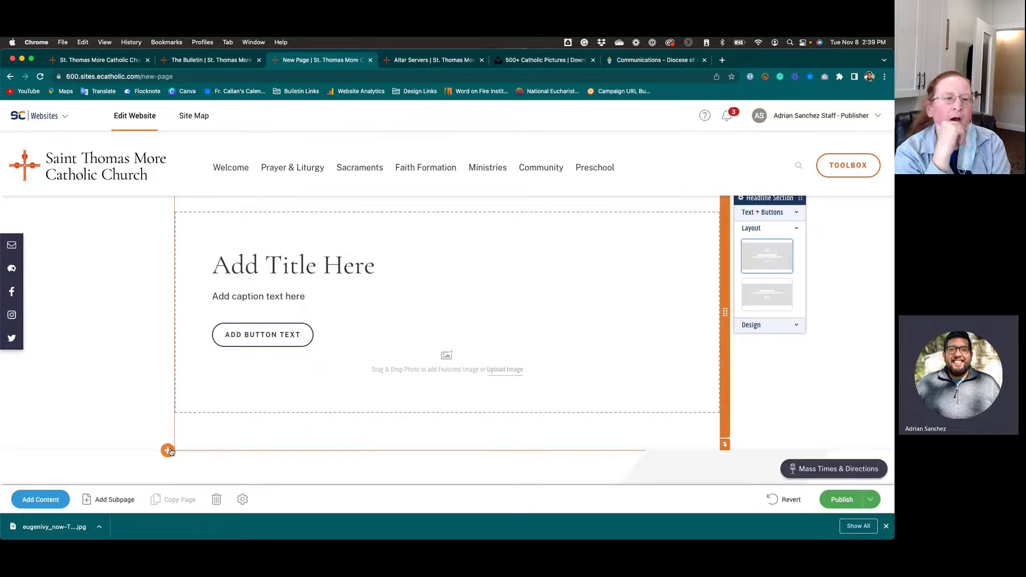
pyautogui.scroll(4, 210, 319)
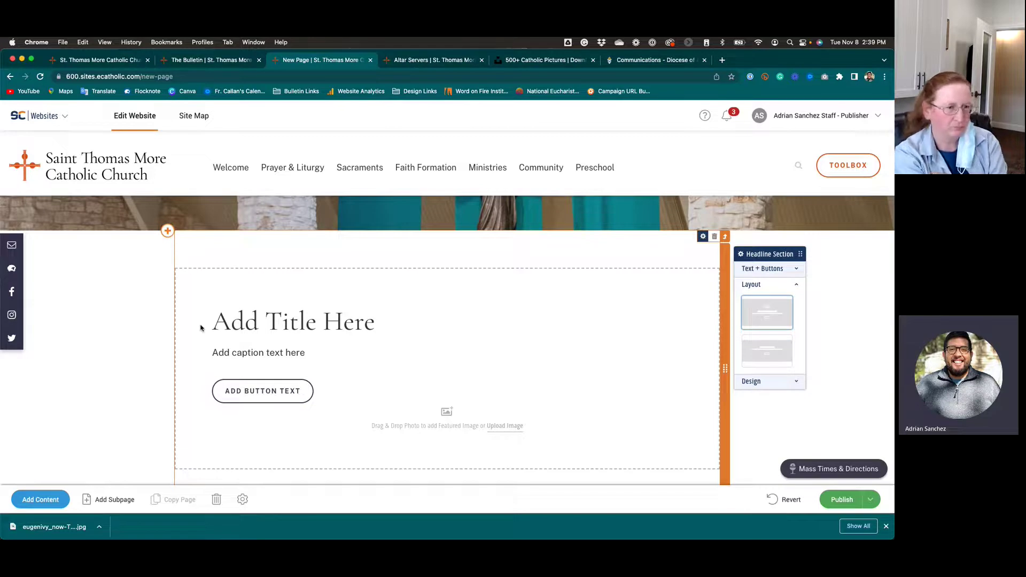
pyautogui.click(168, 232)
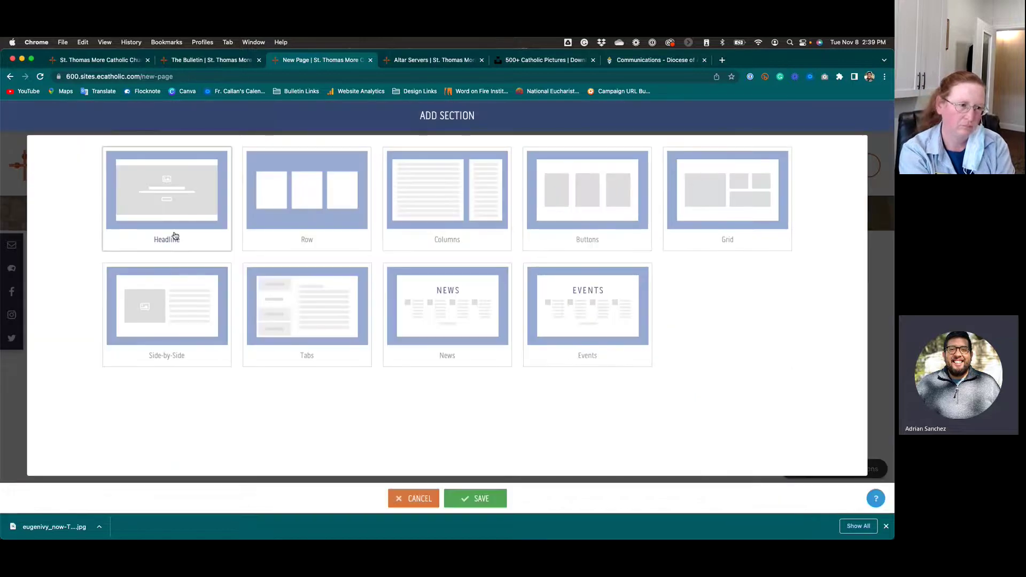
pyautogui.click(415, 498)
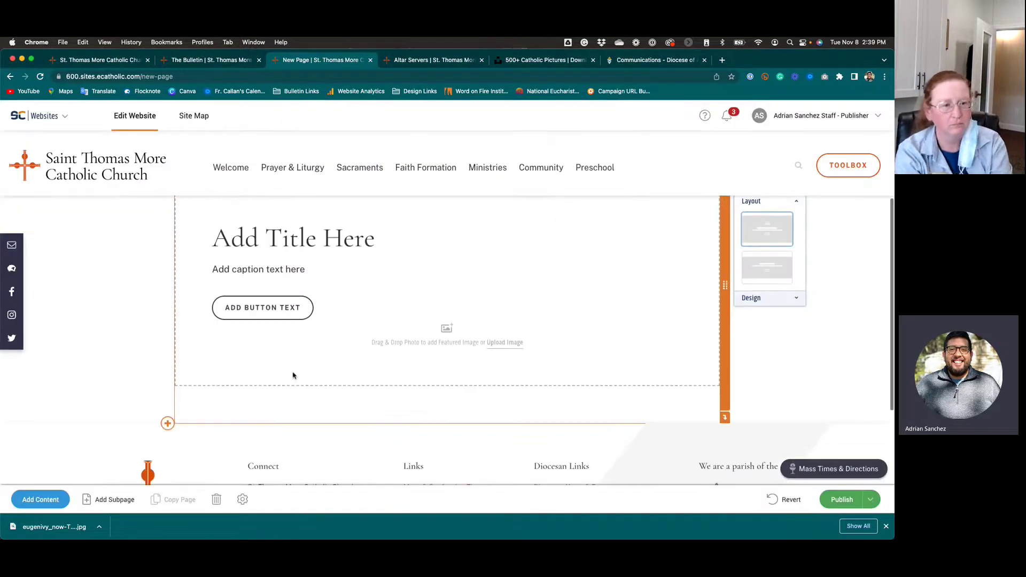
# Add a Row section with the Two Modules layout below the headline section.
pyautogui.click(167, 422)
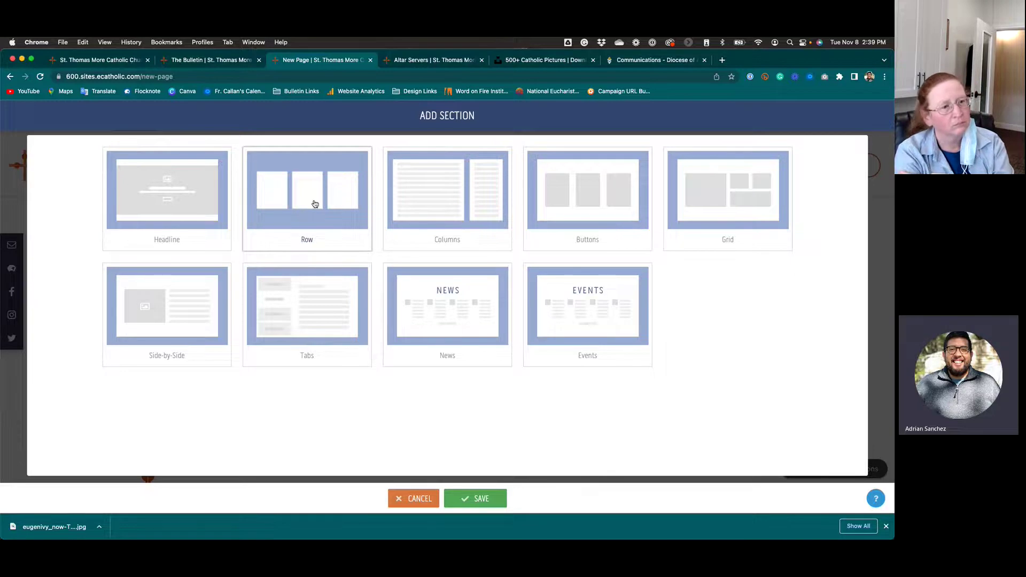
pyautogui.click(315, 204)
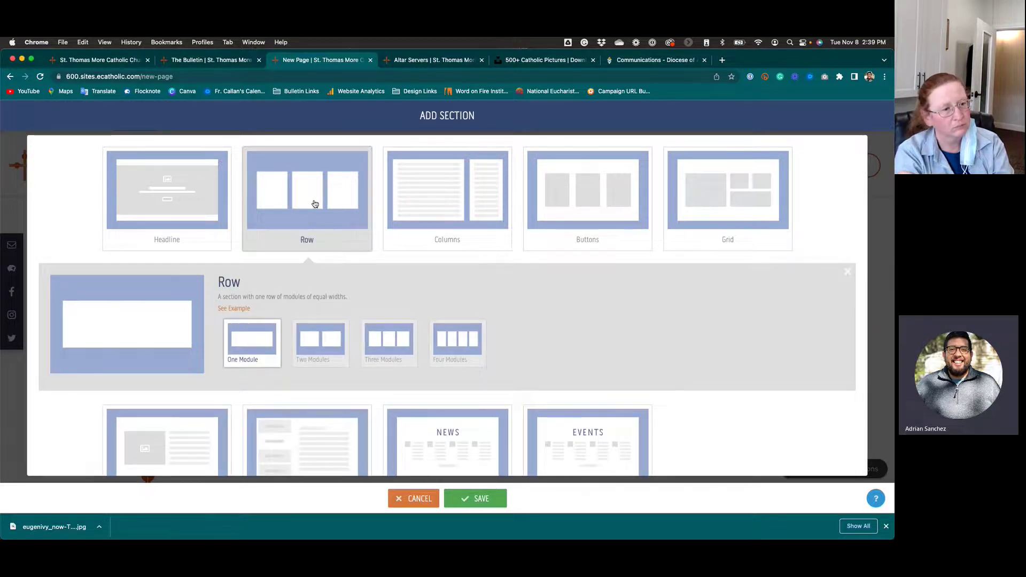
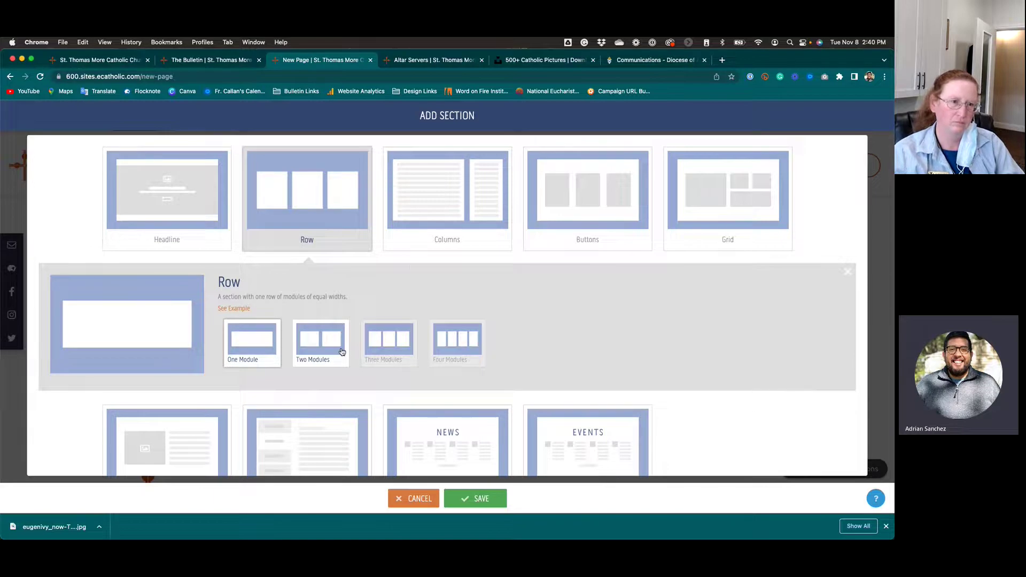
pyautogui.click(437, 239)
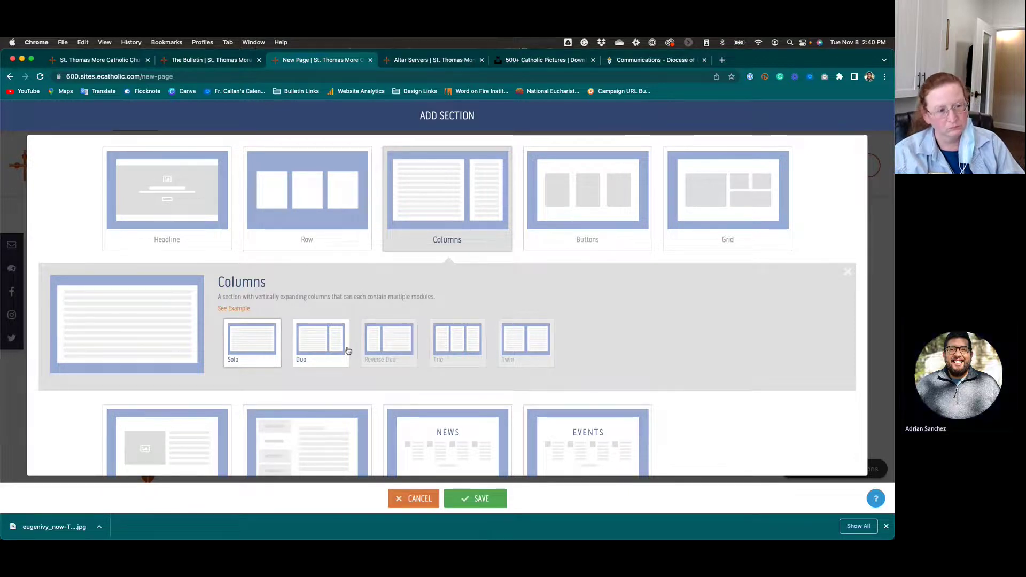
pyautogui.click(308, 233)
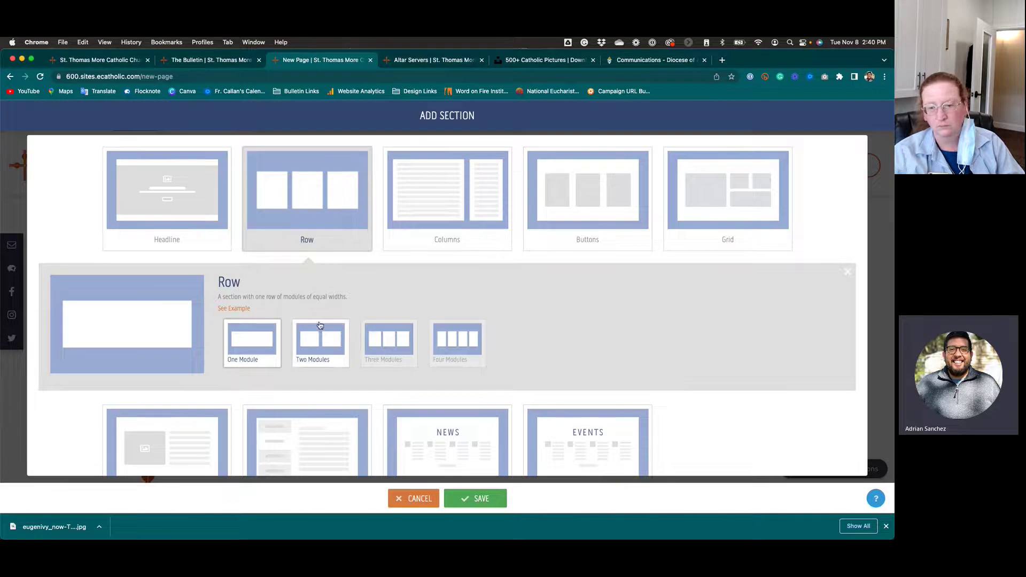
pyautogui.click(310, 341)
pyautogui.click(463, 505)
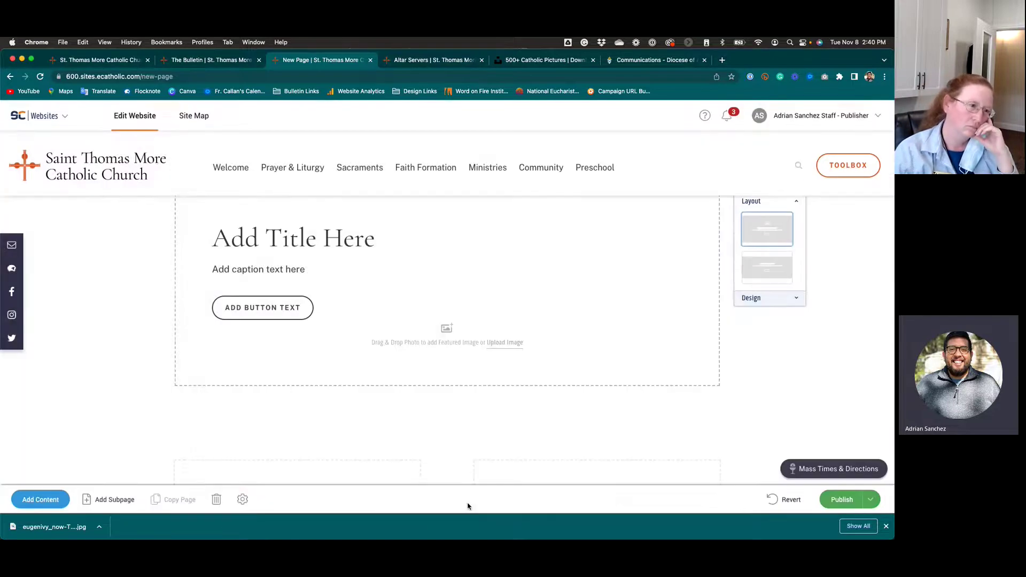
pyautogui.scroll(-5, 465, 400)
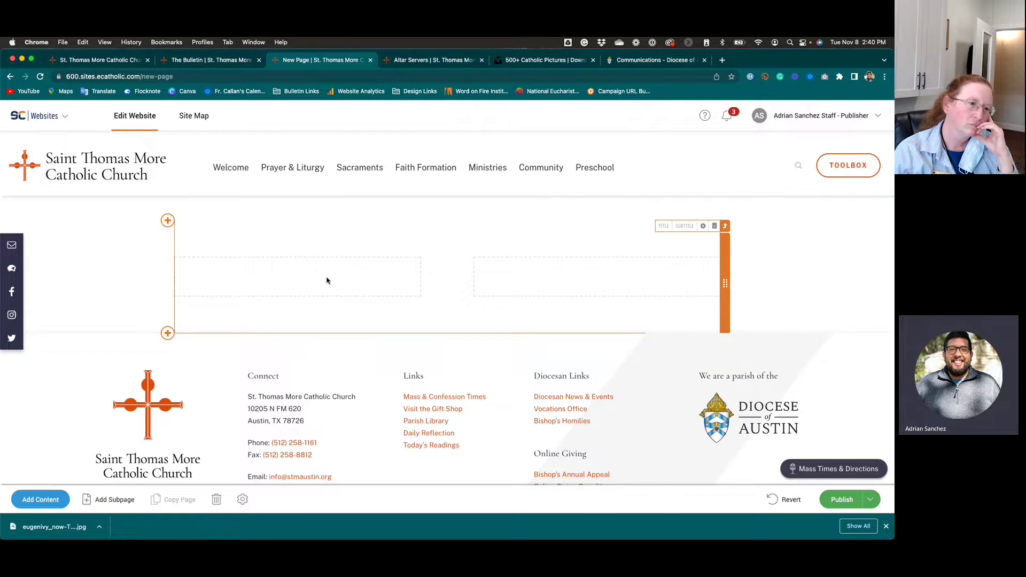
# Place a Text / HTML module in each of the two slots of the row section.
pyautogui.click(39, 500)
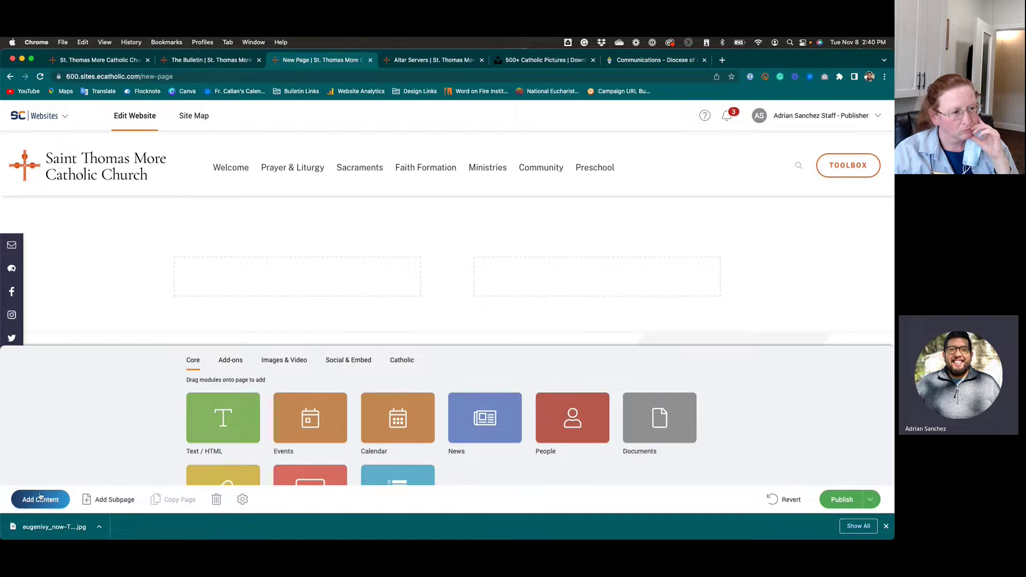
pyautogui.moveTo(217, 415); pyautogui.dragTo(248, 270)
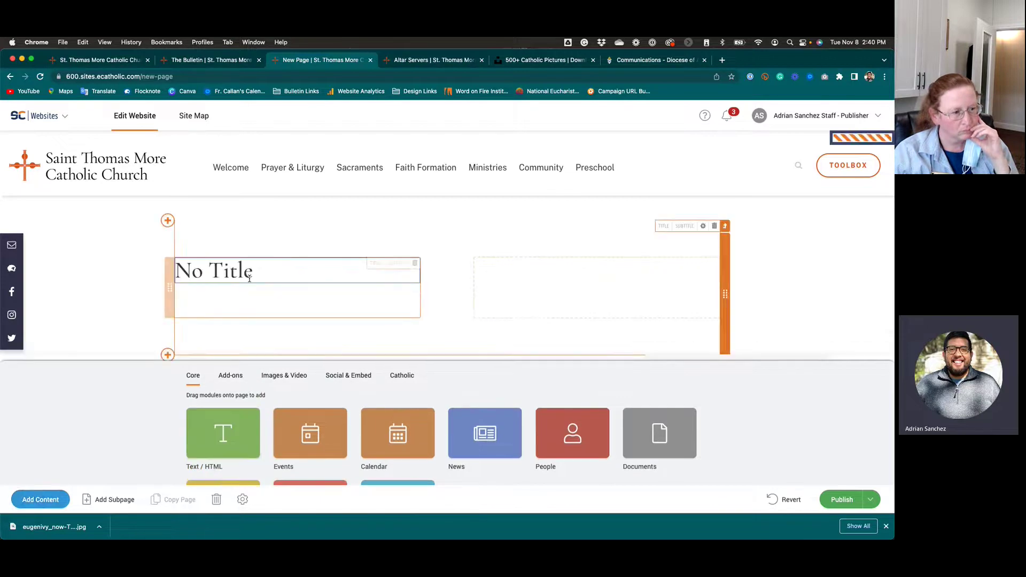
pyautogui.click(66, 499)
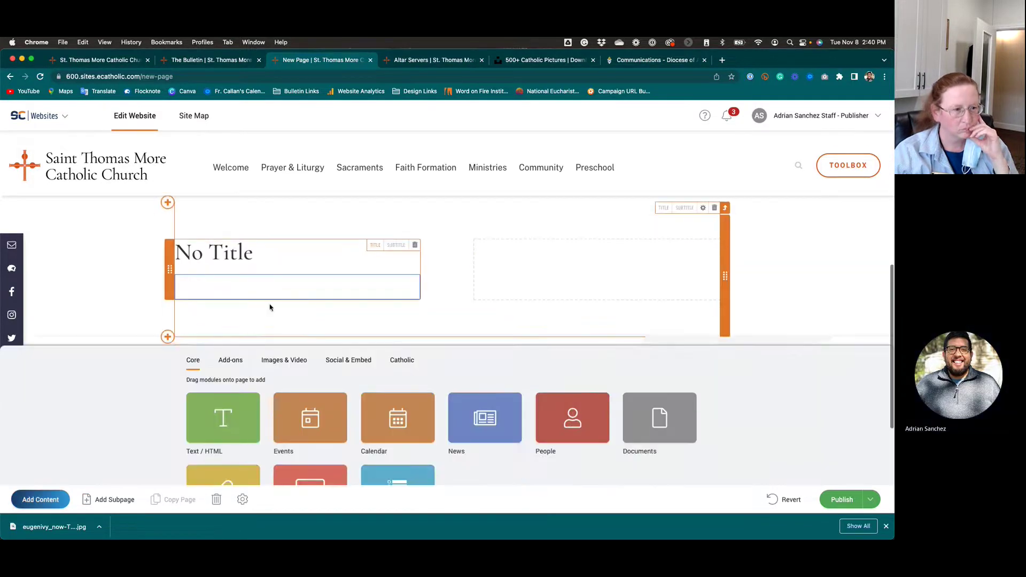
pyautogui.moveTo(234, 422); pyautogui.dragTo(519, 280)
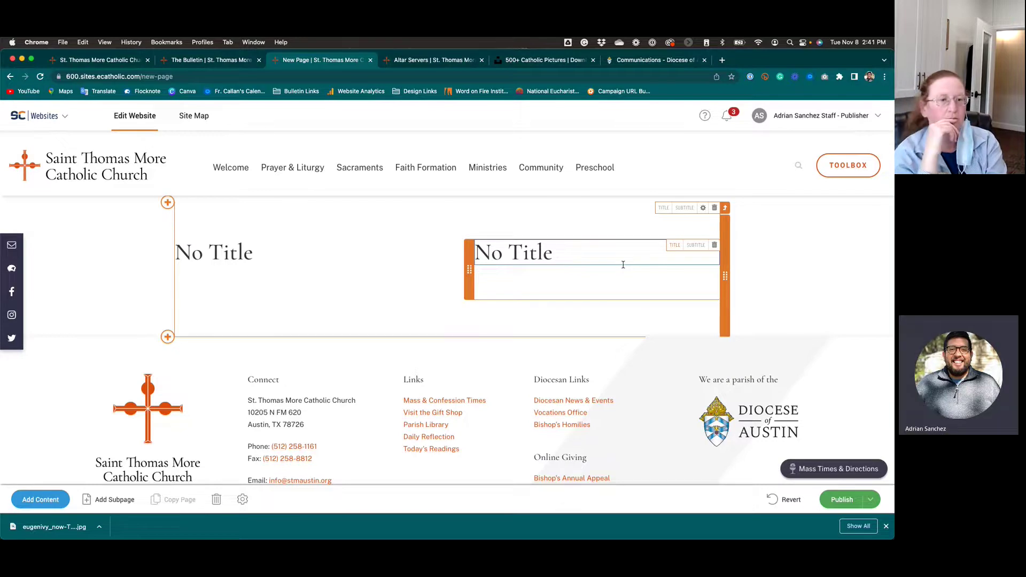
# Show the row section's title and subtitle, hide both, and show them again.
pyautogui.click(663, 236)
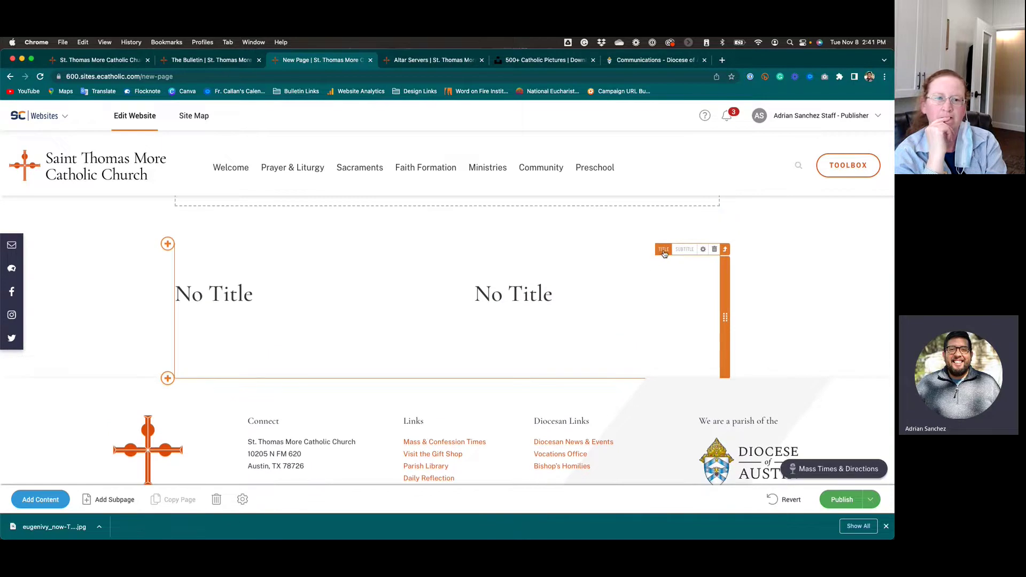
pyautogui.click(665, 253)
pyautogui.click(680, 252)
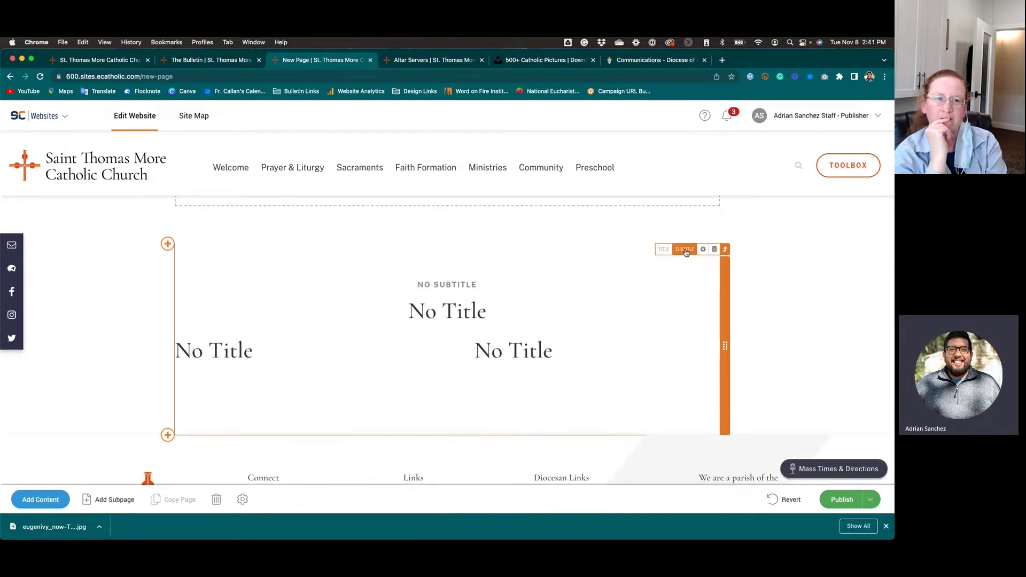
pyautogui.click(664, 253)
pyautogui.click(678, 252)
pyautogui.click(664, 251)
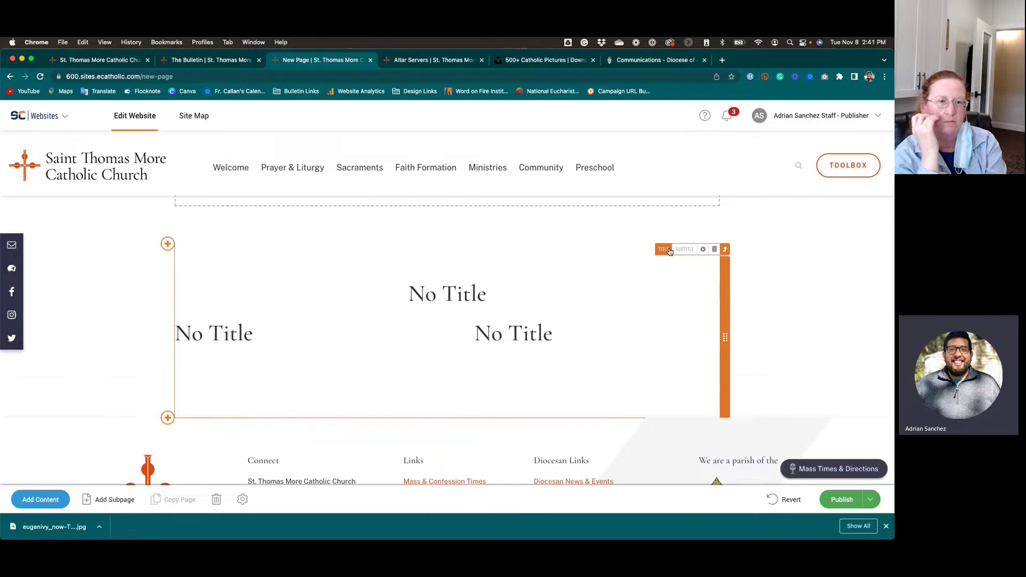
pyautogui.click(680, 252)
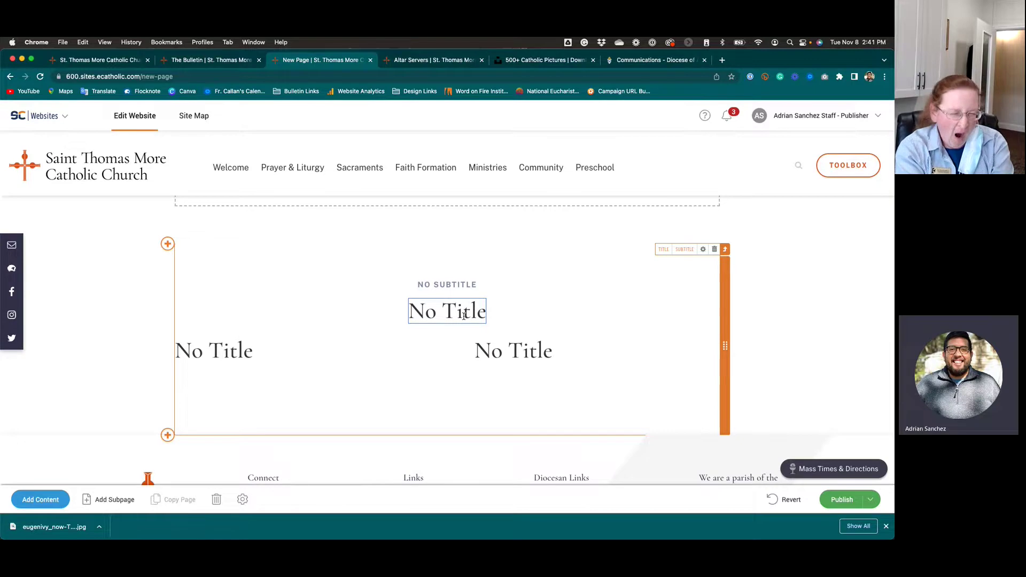
# Toggle the row section's title and subtitle off and back on, and show the second text module's subtitle.
pyautogui.click(663, 249)
pyautogui.click(684, 249)
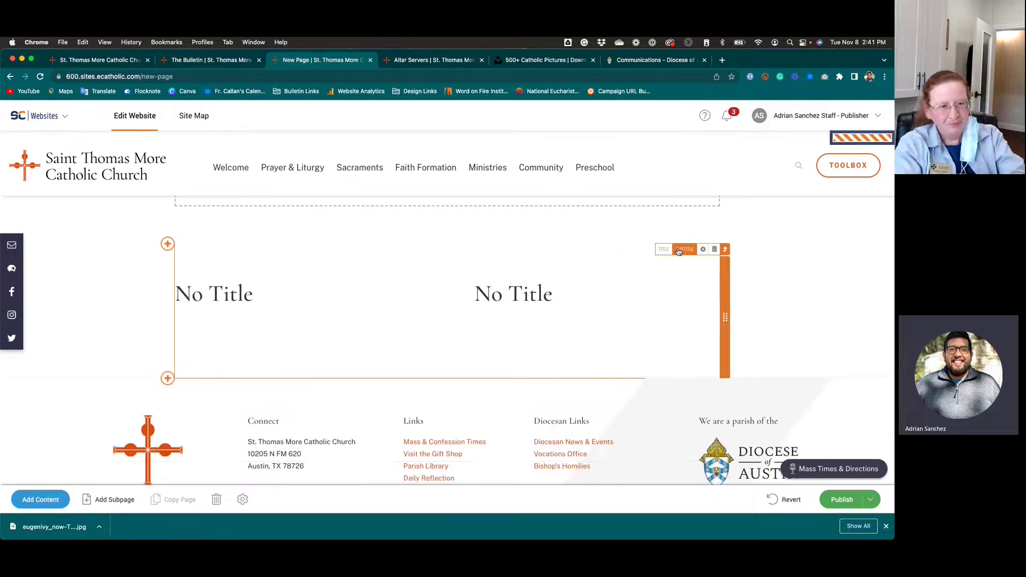
pyautogui.click(665, 250)
pyautogui.click(684, 250)
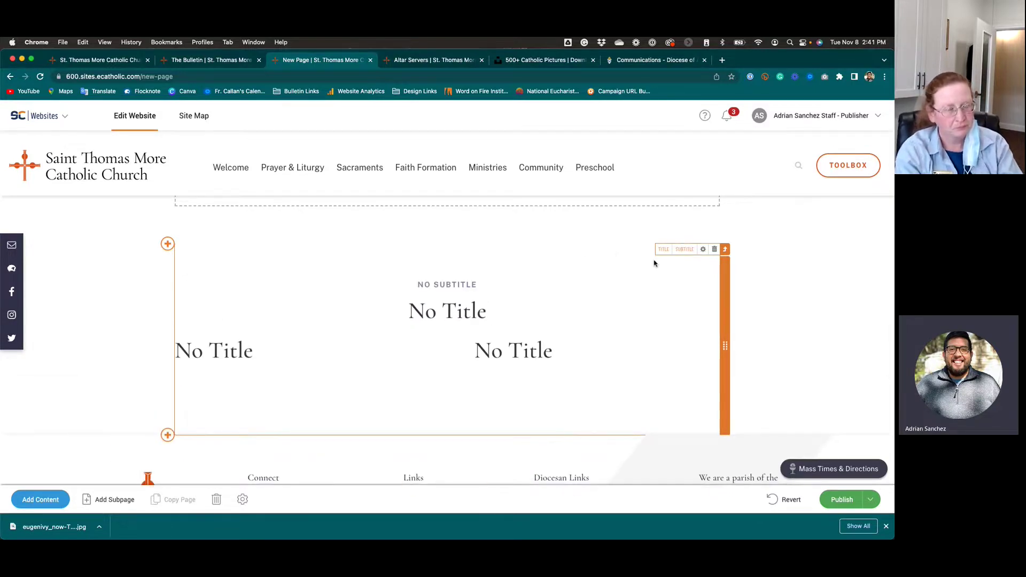
pyautogui.click(695, 343)
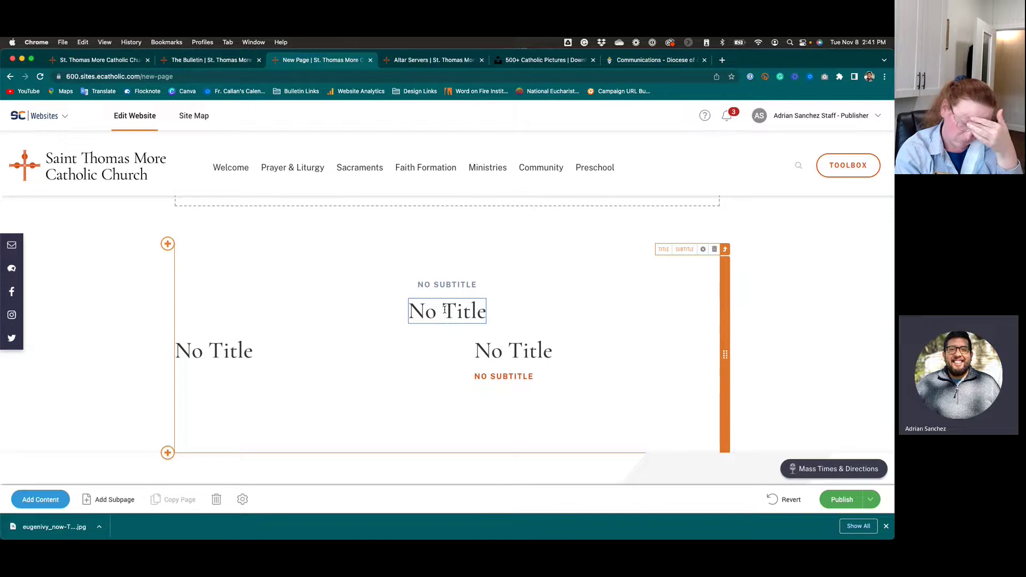
# Change the row section's layout from two modules to Three Modules and save the settings.
pyautogui.click(510, 348)
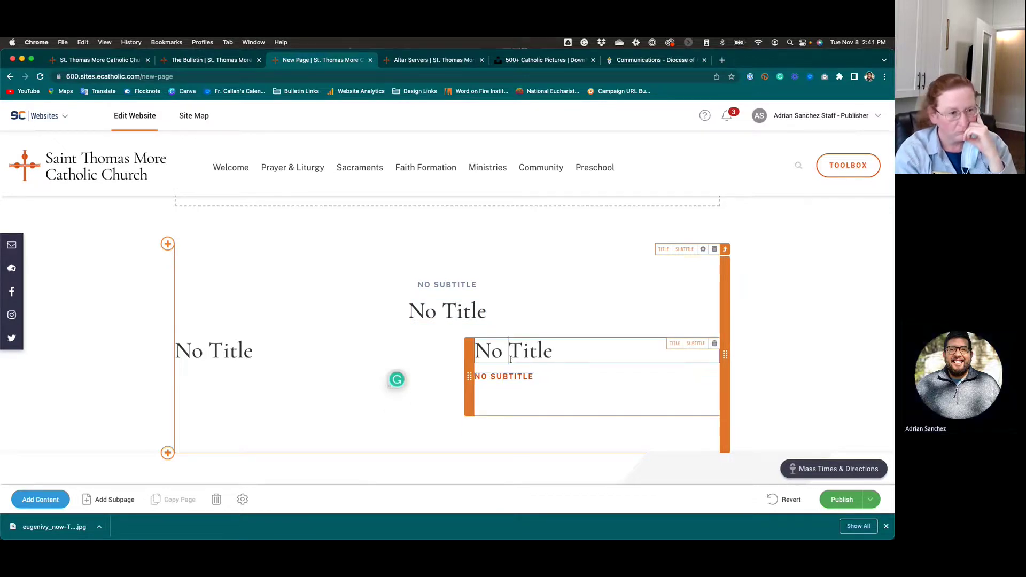
pyautogui.click(702, 251)
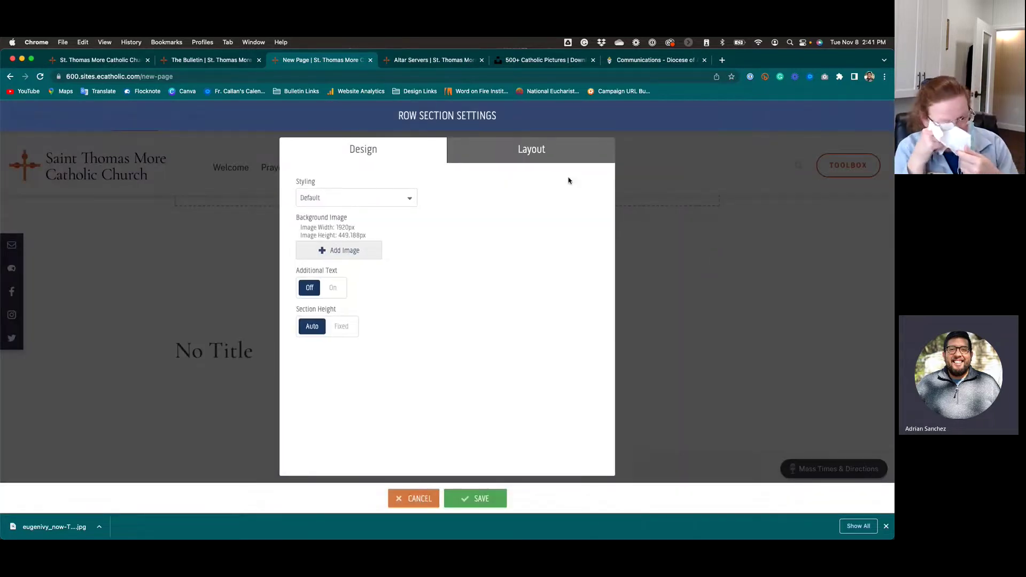
pyautogui.click(505, 152)
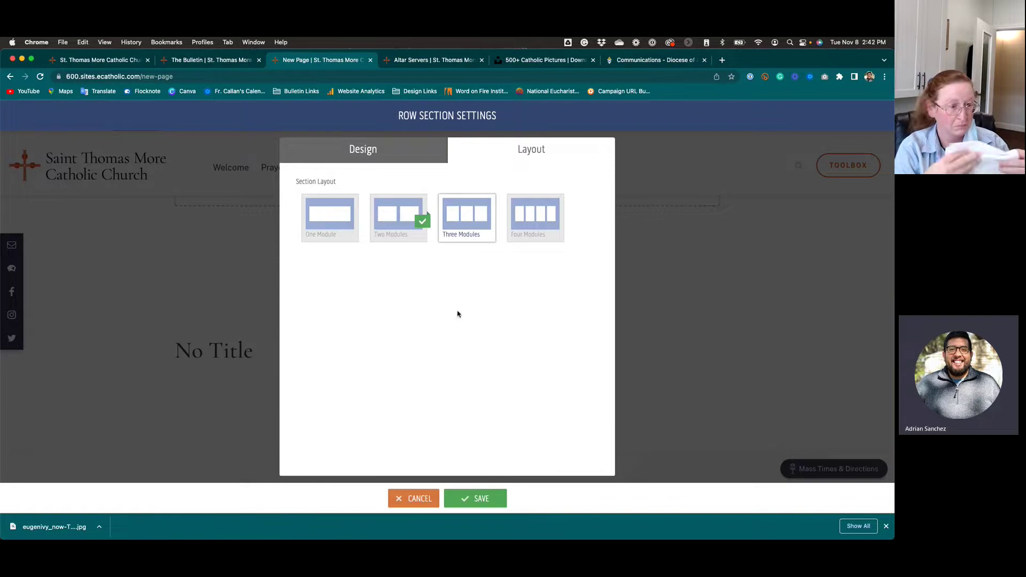
pyautogui.click(476, 498)
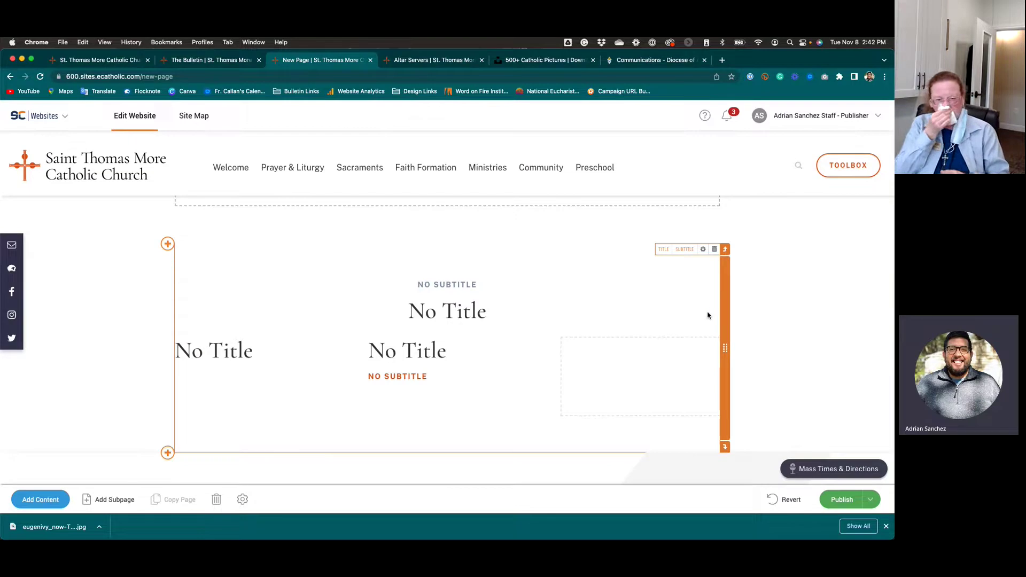
# Review the row section's layout choices and the available styling options.
pyautogui.click(702, 249)
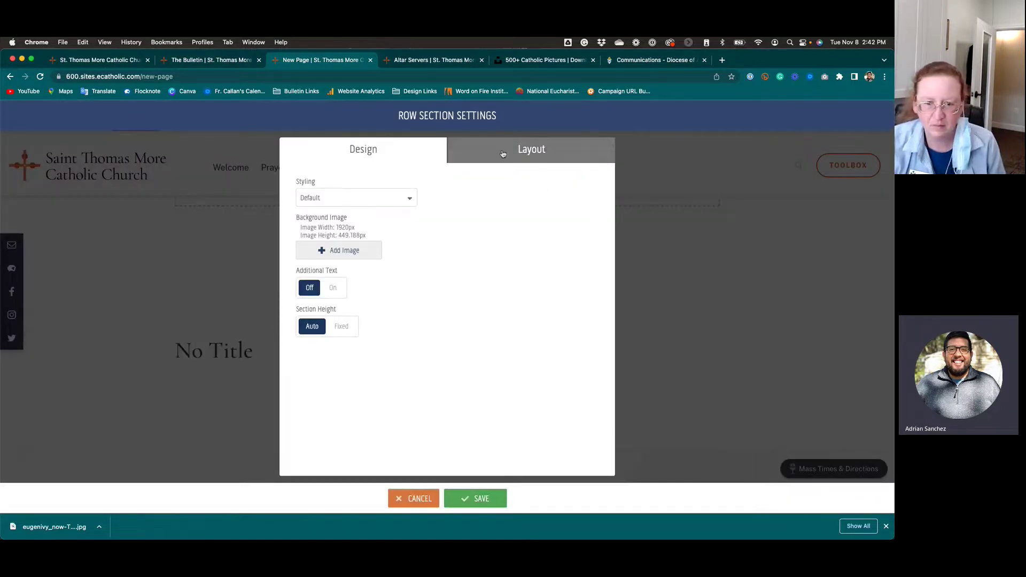
pyautogui.click(502, 152)
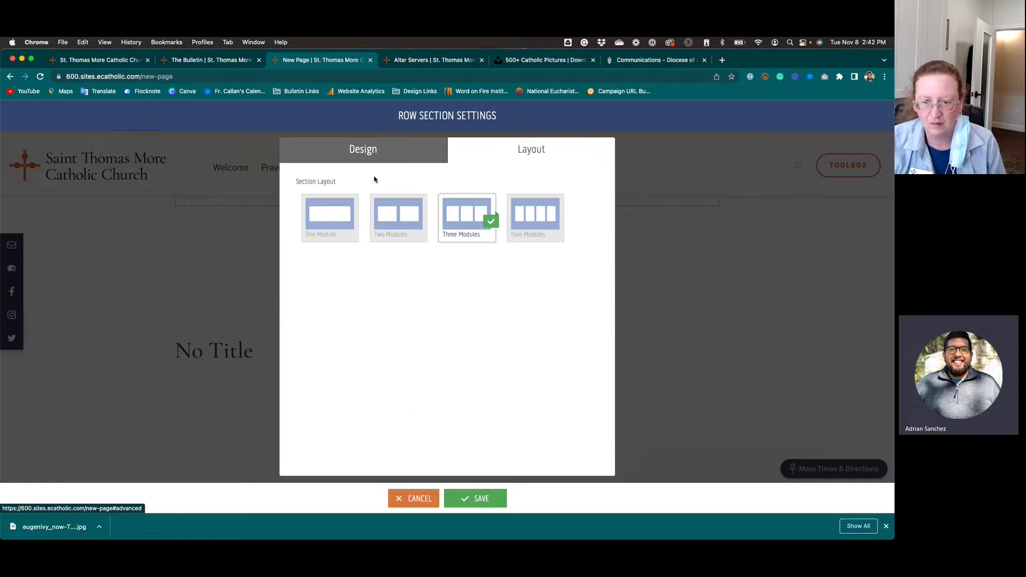
pyautogui.click(368, 161)
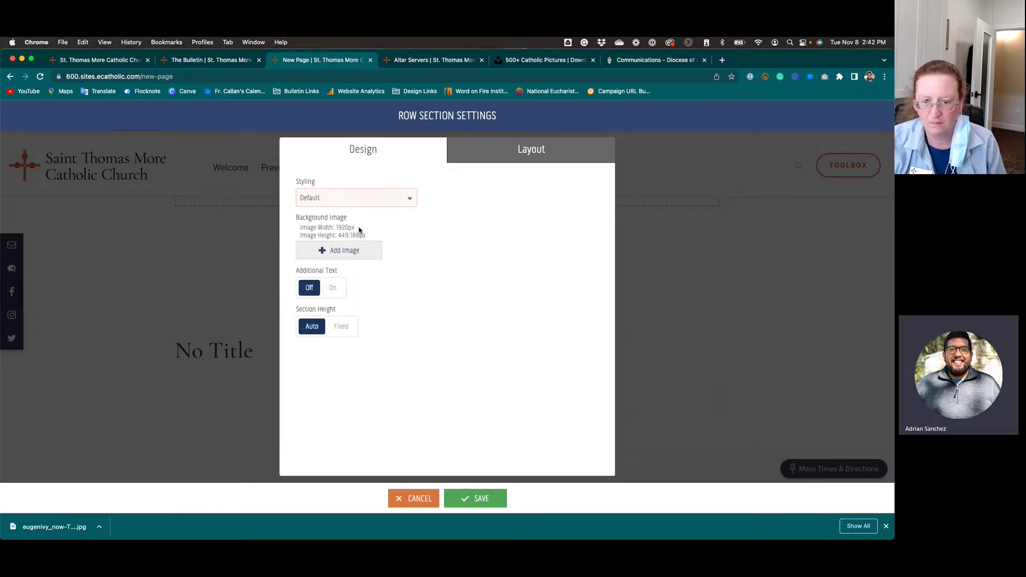
pyautogui.click(362, 198)
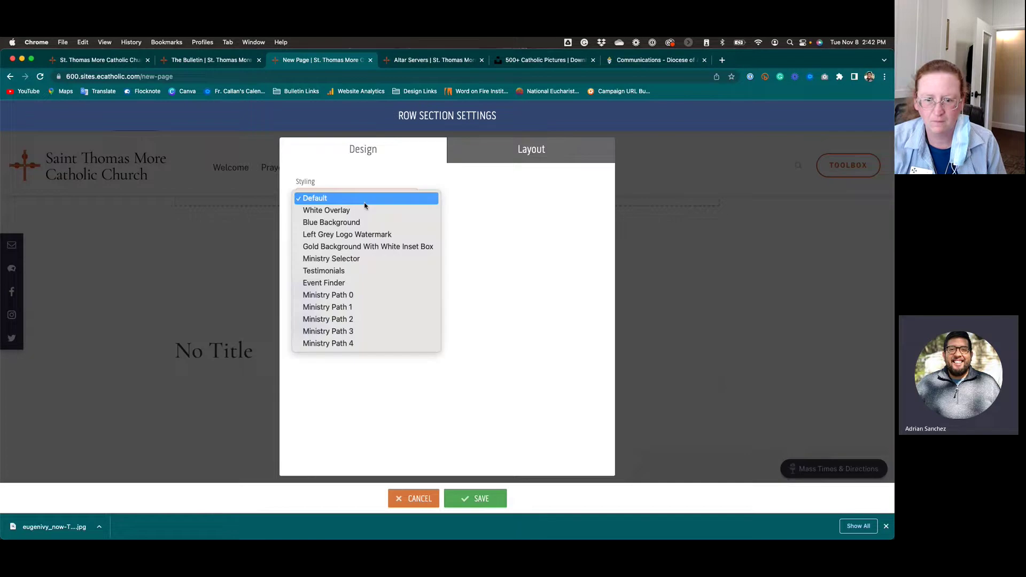
pyautogui.click(494, 212)
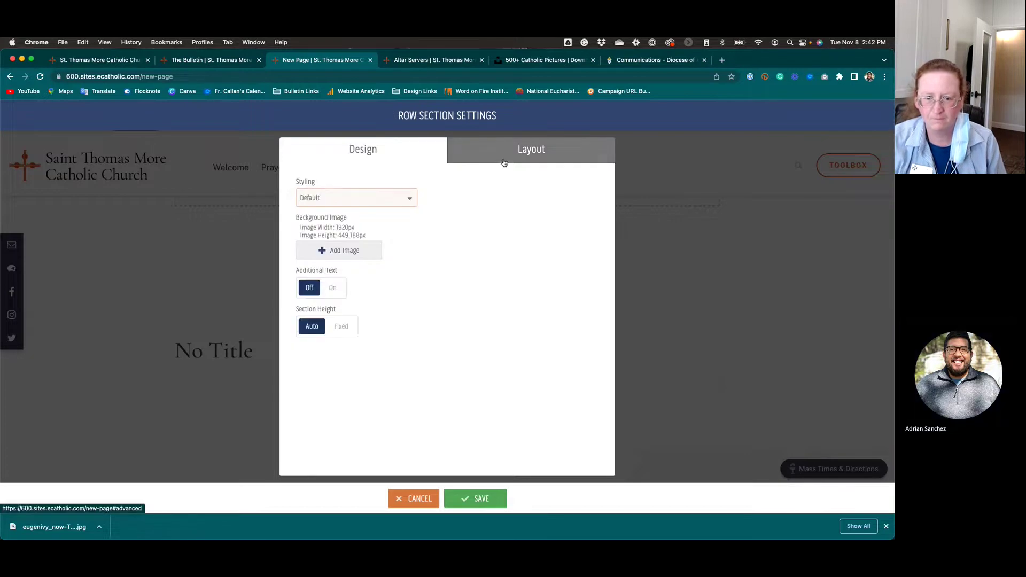
# Try the White Overlay styling for the row section, replace it with Blue Background, and save.
pyautogui.click(409, 198)
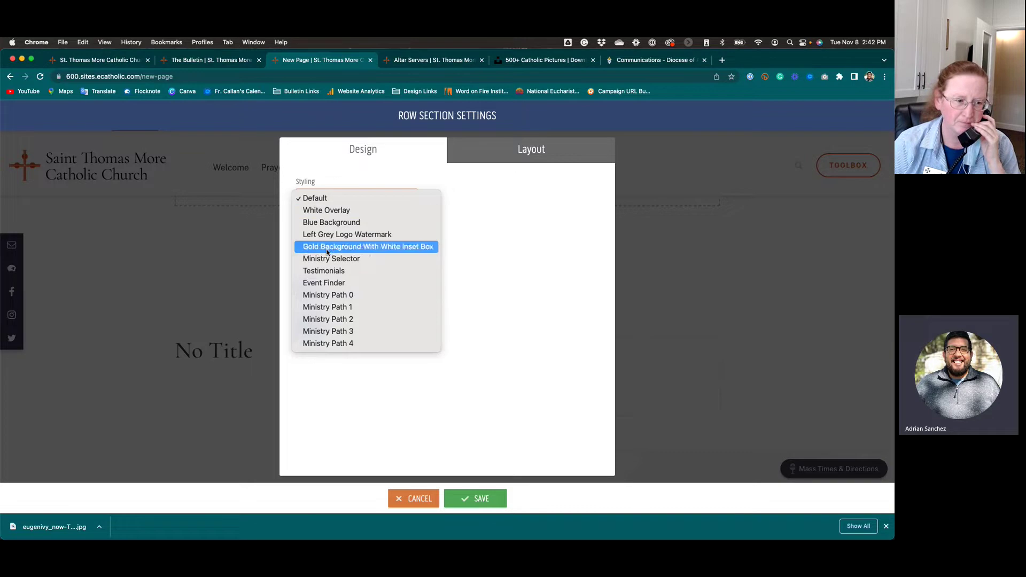
pyautogui.click(326, 211)
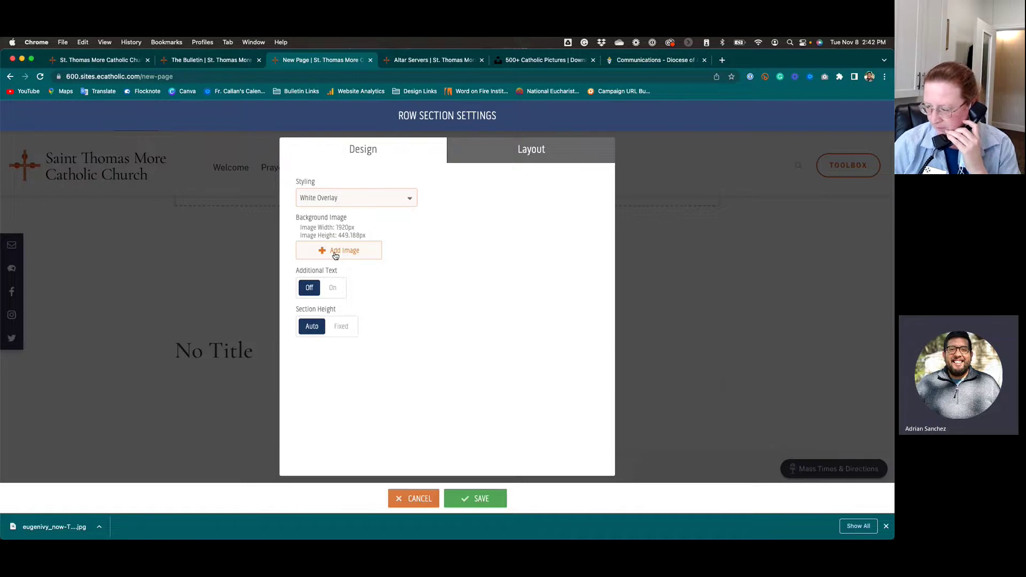
pyautogui.click(396, 198)
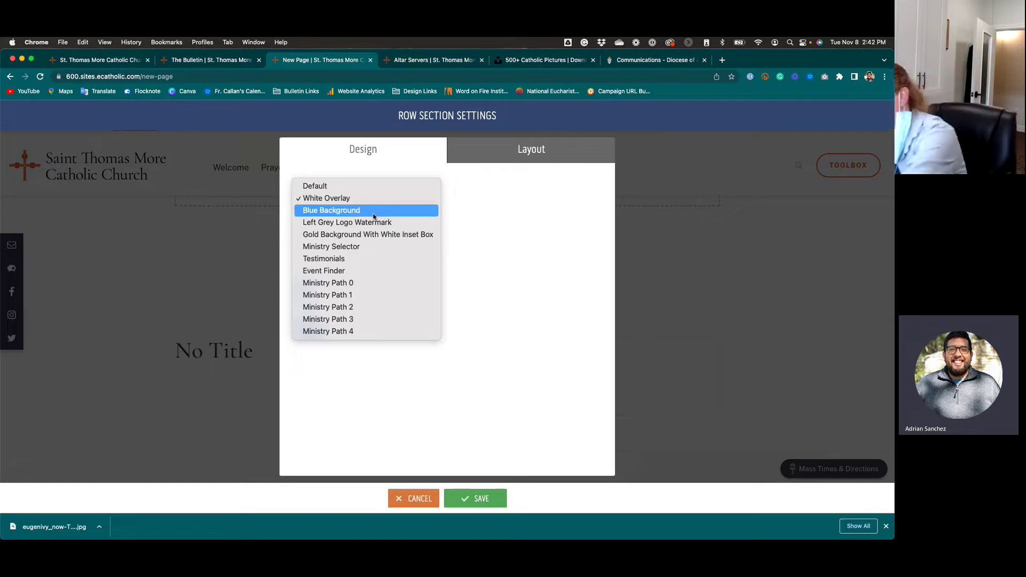
pyautogui.press('Escape')
pyautogui.click(469, 498)
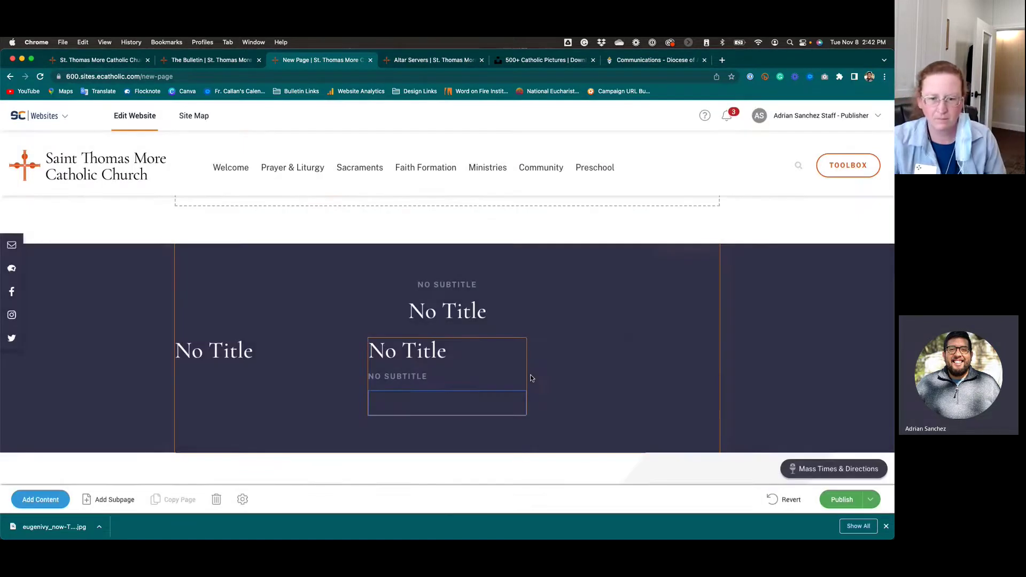
# Set the row section's styling to Left Grey Logo Watermark and save.
pyautogui.click(705, 249)
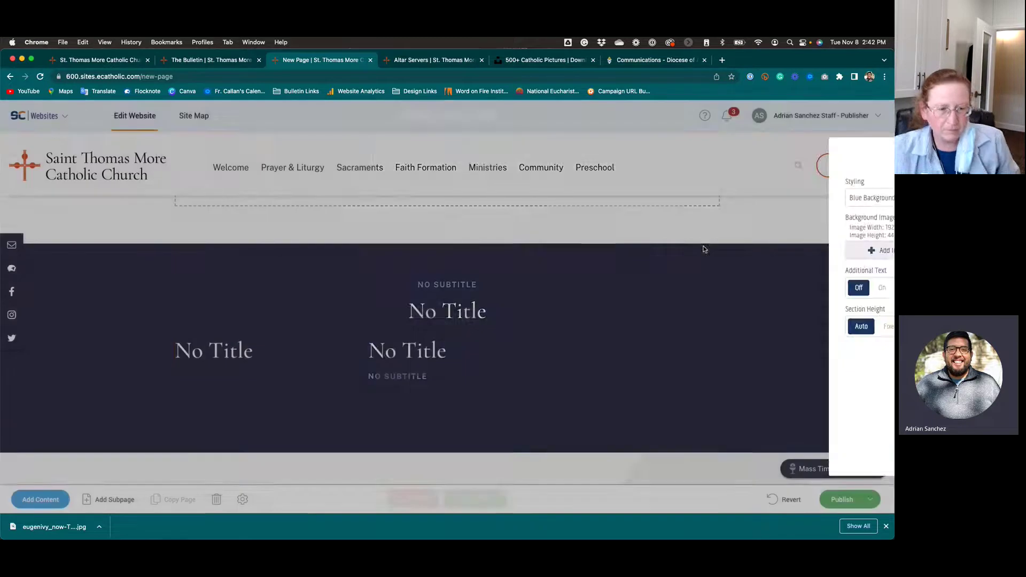
pyautogui.click(395, 199)
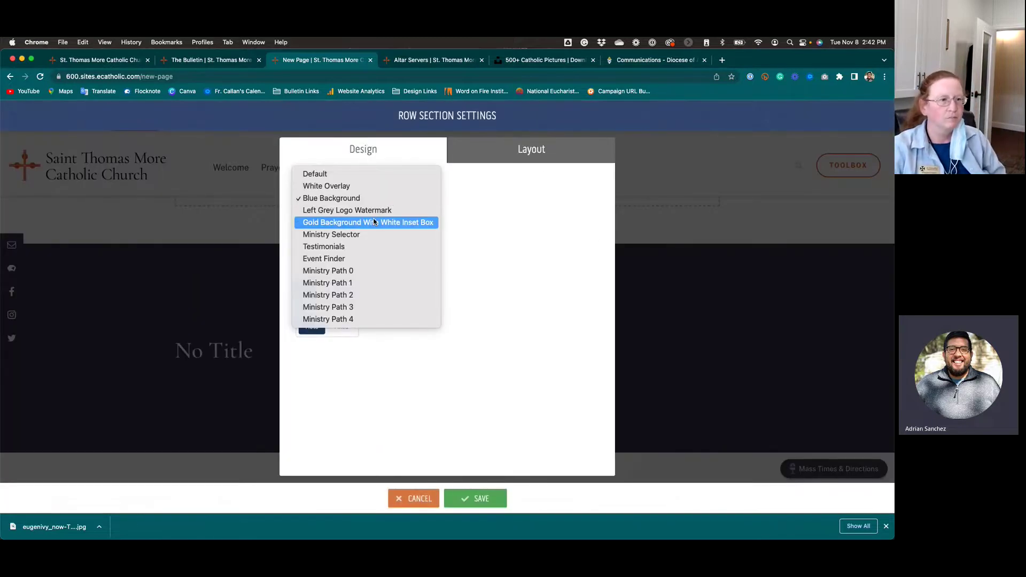
pyautogui.click(371, 210)
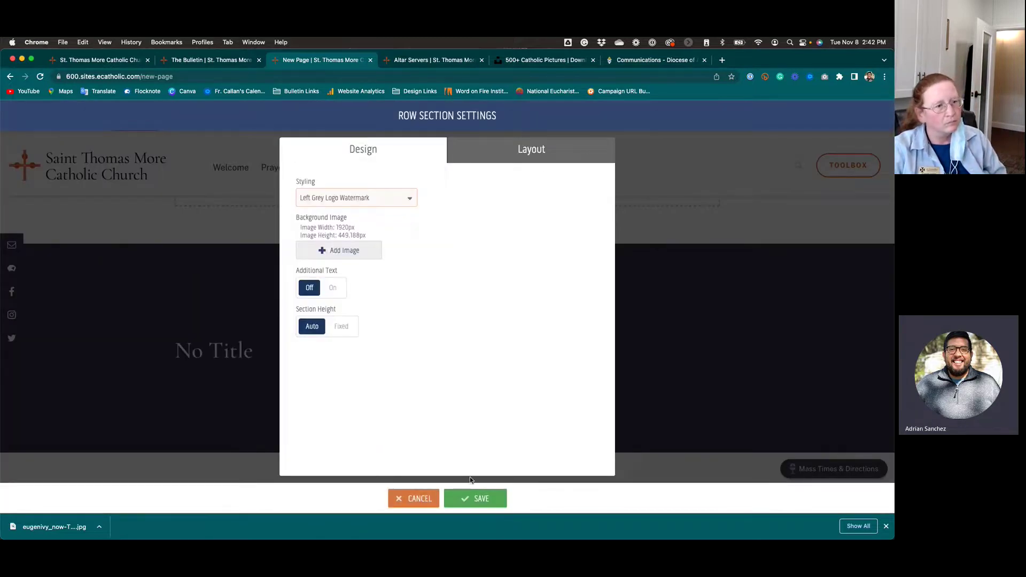
pyautogui.click(465, 498)
# Set the row section's styling to Gold Background With White Inset Box and save.
pyautogui.scroll(-2, 599, 337)
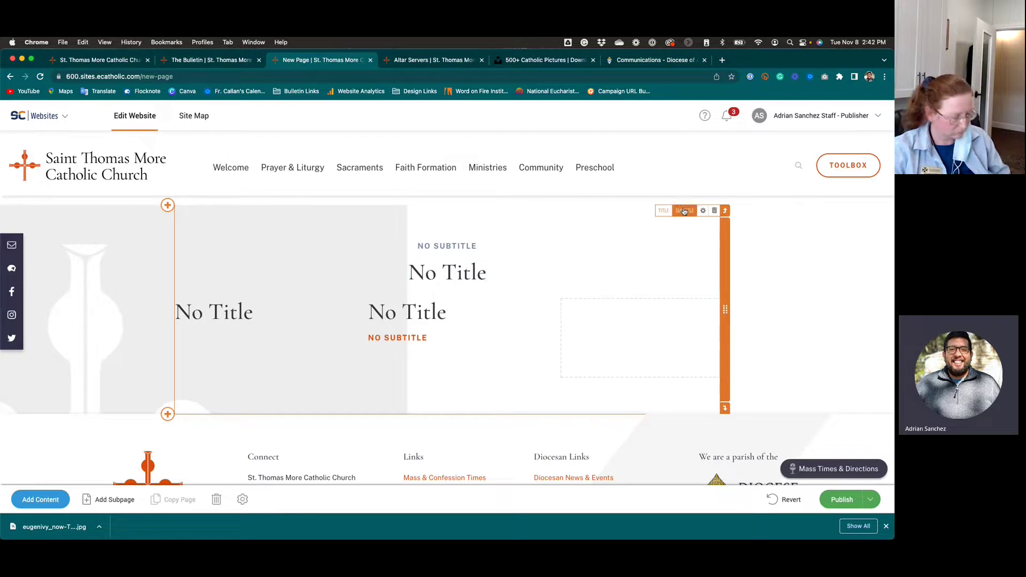
pyautogui.click(702, 211)
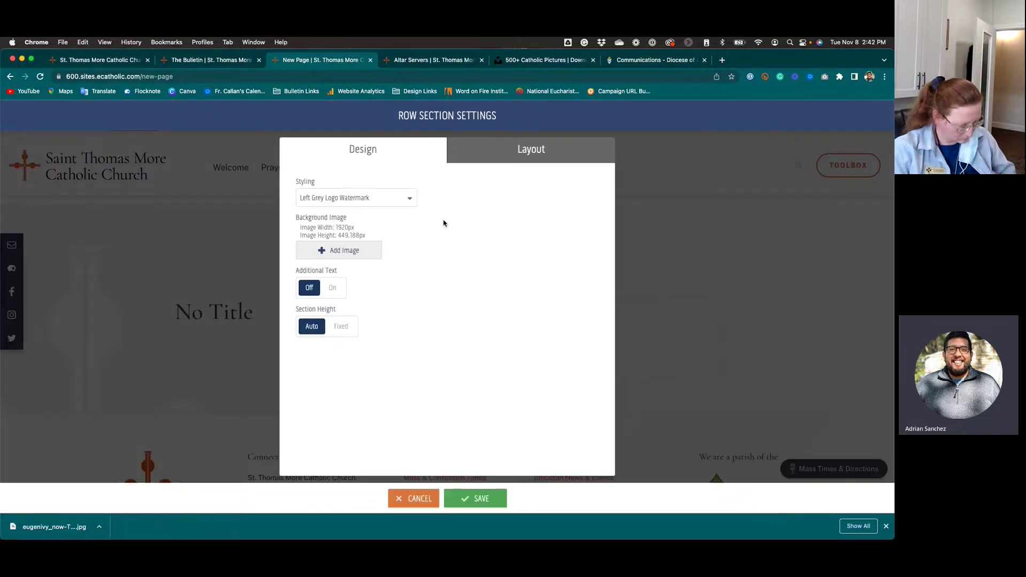
pyautogui.click(411, 198)
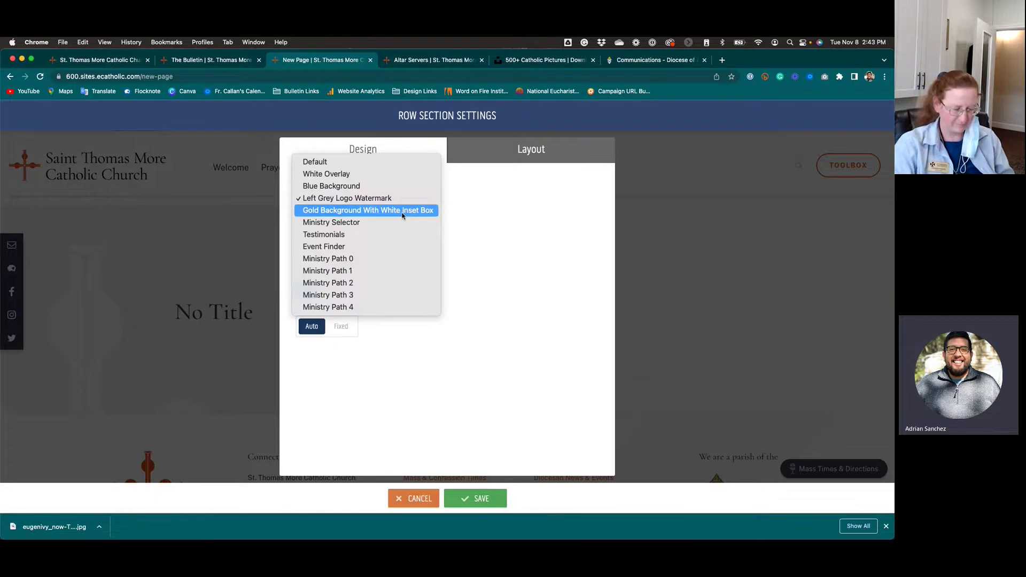
pyautogui.click(403, 211)
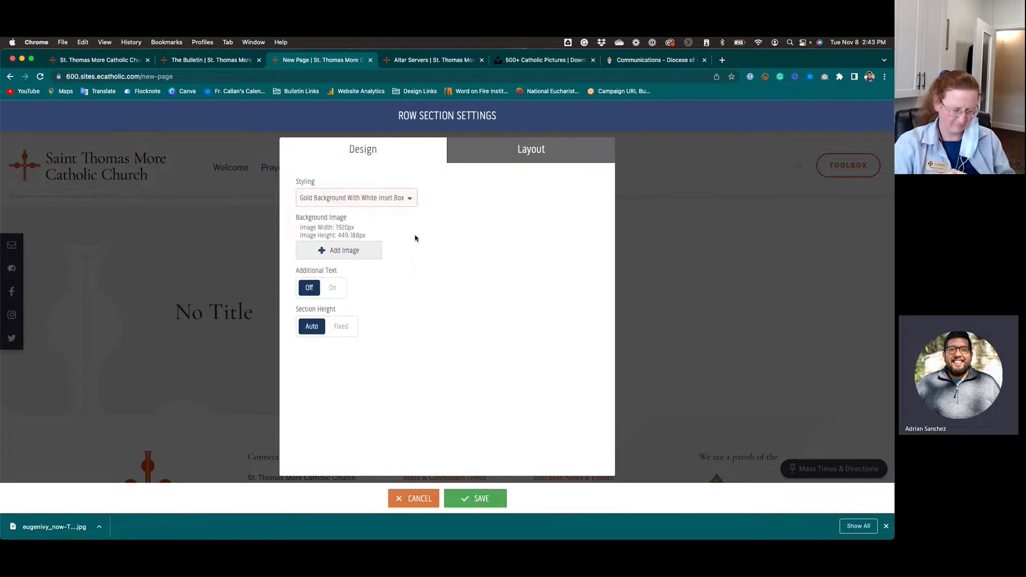
pyautogui.click(473, 498)
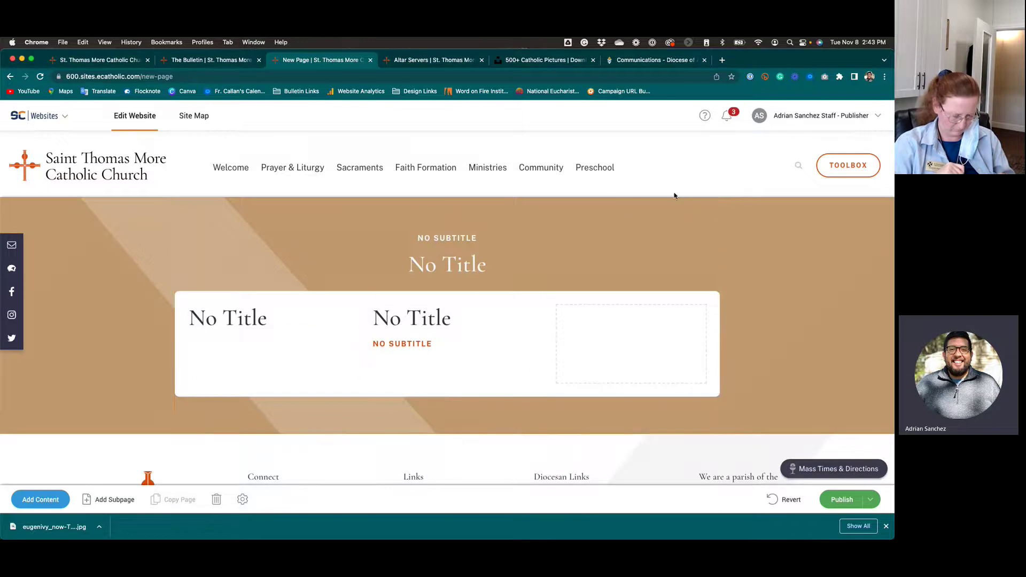
# Set the row section's styling to Ministry Selector and save.
pyautogui.click(685, 207)
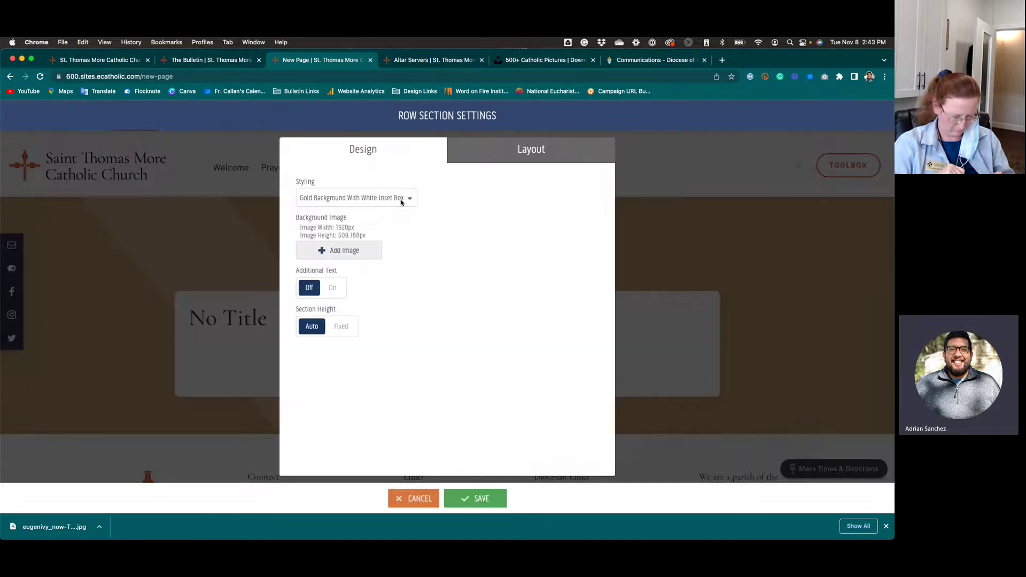
pyautogui.click(401, 199)
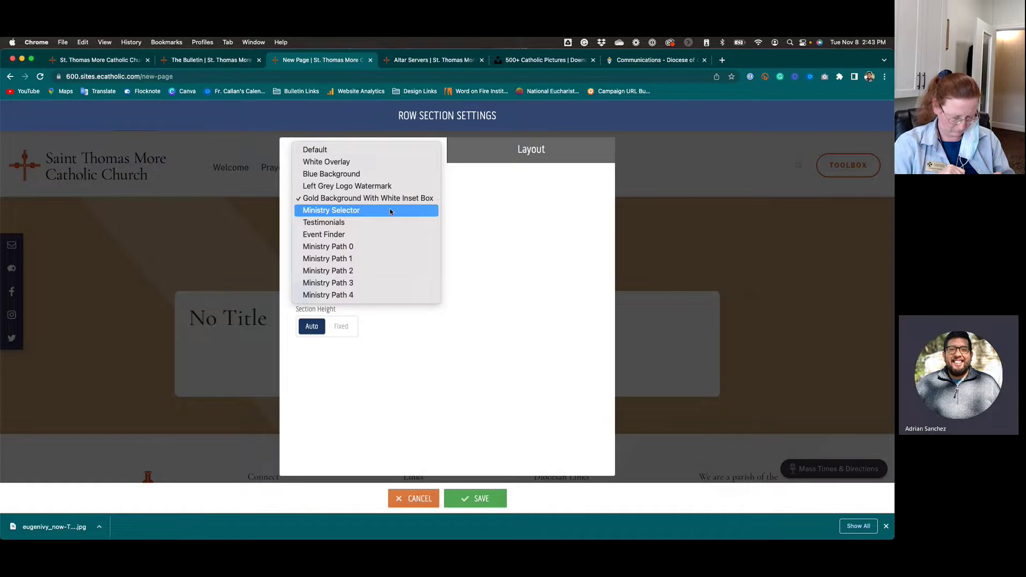
pyautogui.click(390, 210)
pyautogui.click(472, 496)
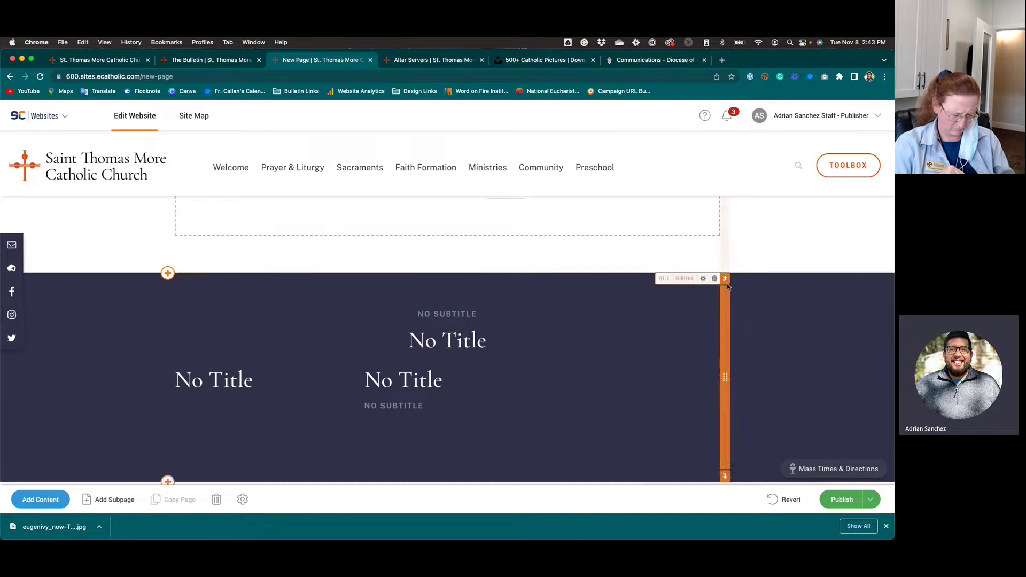
# Go from the Altar Servers page to the parish homepage and examine its ministry selector area in the editor.
pyautogui.click(396, 65)
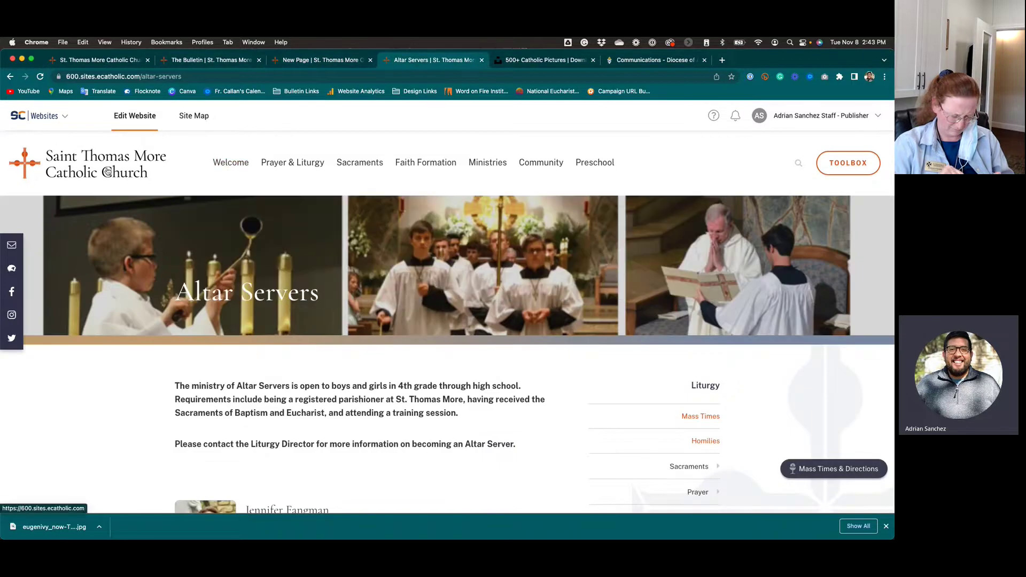
pyautogui.click(108, 171)
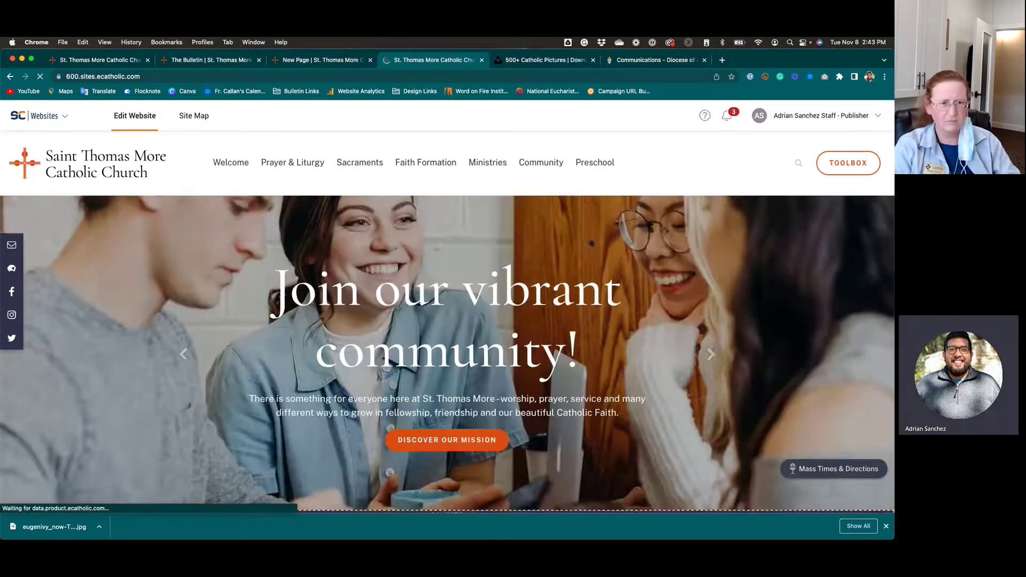
pyautogui.scroll(-5, 383, 380)
pyautogui.scroll(3, 384, 384)
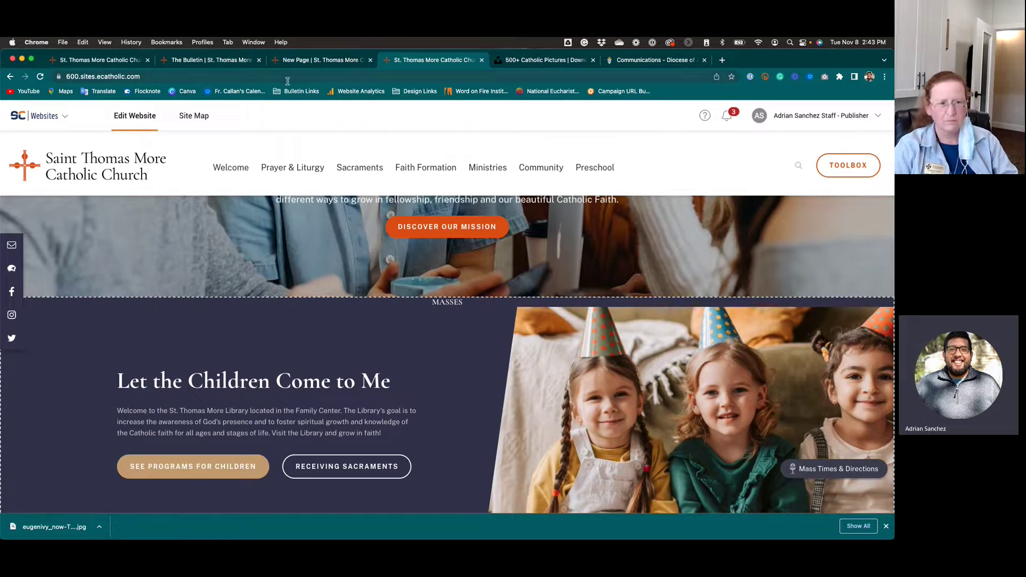
# Switch to the incognito window and examine the ministry selector on the public homepage.
pyautogui.hotkey('ctrl', 'Up')
pyautogui.click(135, 140)
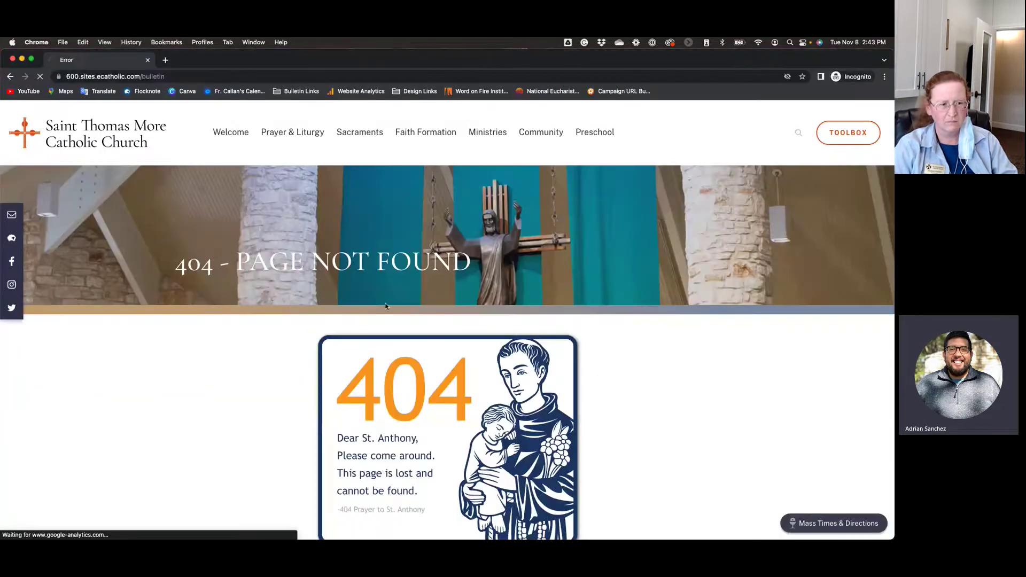
pyautogui.scroll(-5, 385, 306)
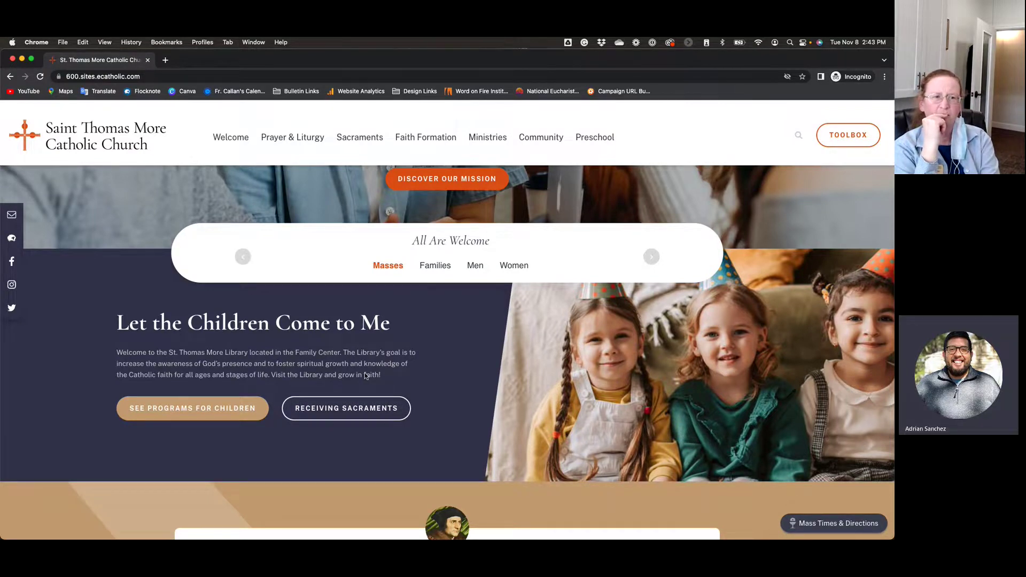
pyautogui.moveTo(425, 138)
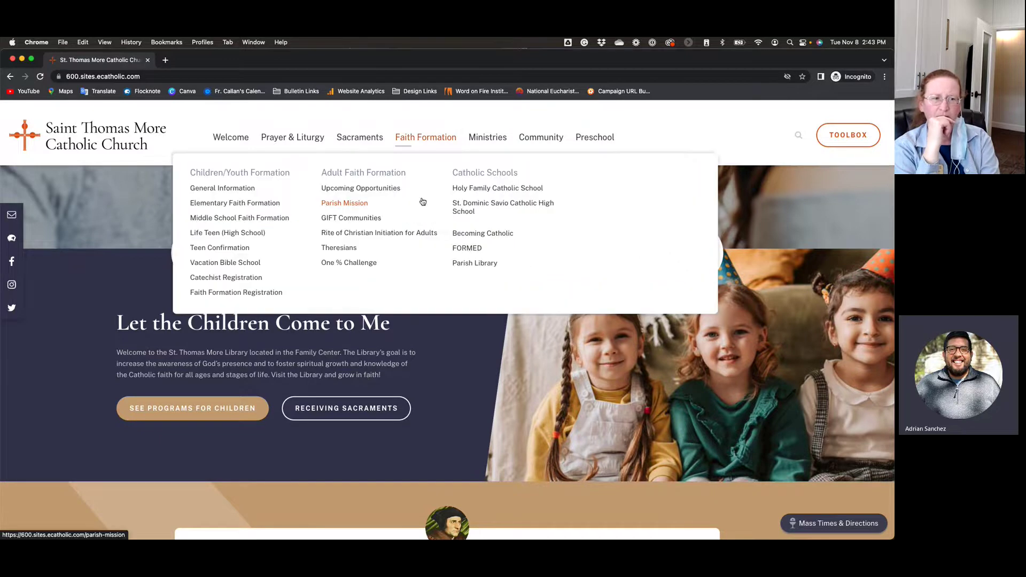
# Return to the new page in the editor window, set the row section's styling to Testimonials, and save.
pyautogui.hotkey('ctrl', 'Up')
pyautogui.click(806, 159)
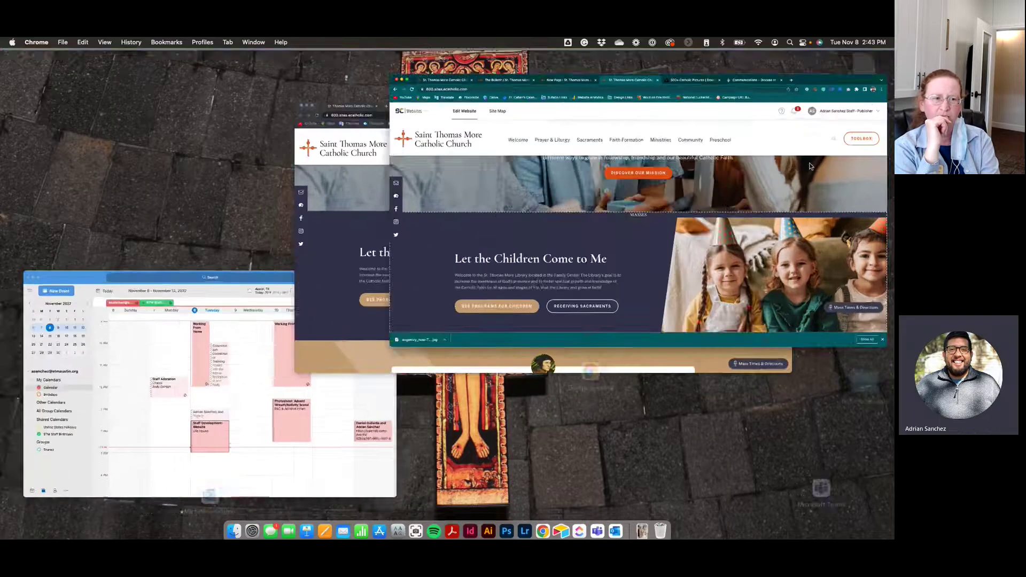
pyautogui.click(321, 60)
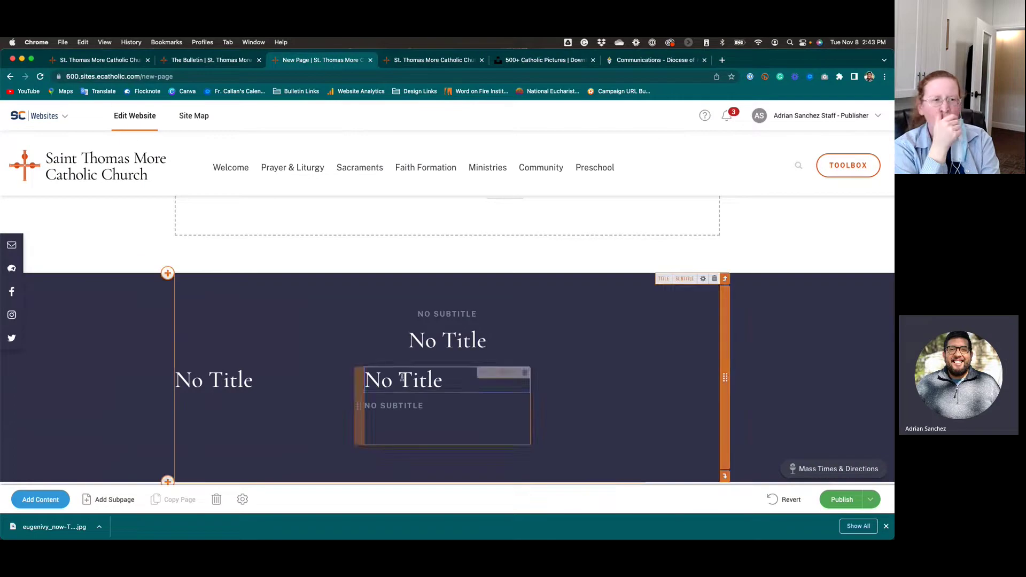
pyautogui.click(703, 278)
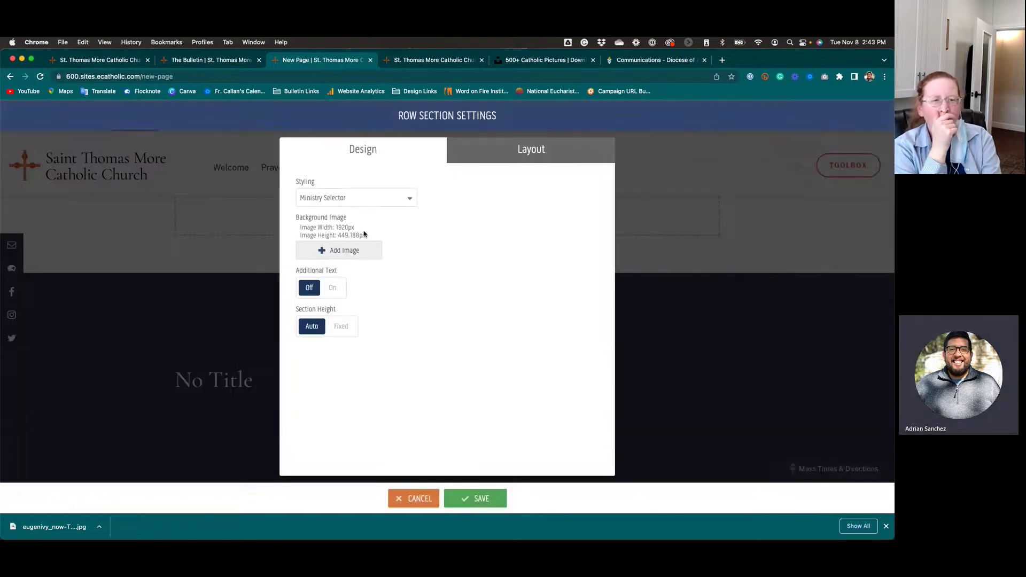
pyautogui.click(357, 203)
pyautogui.click(348, 209)
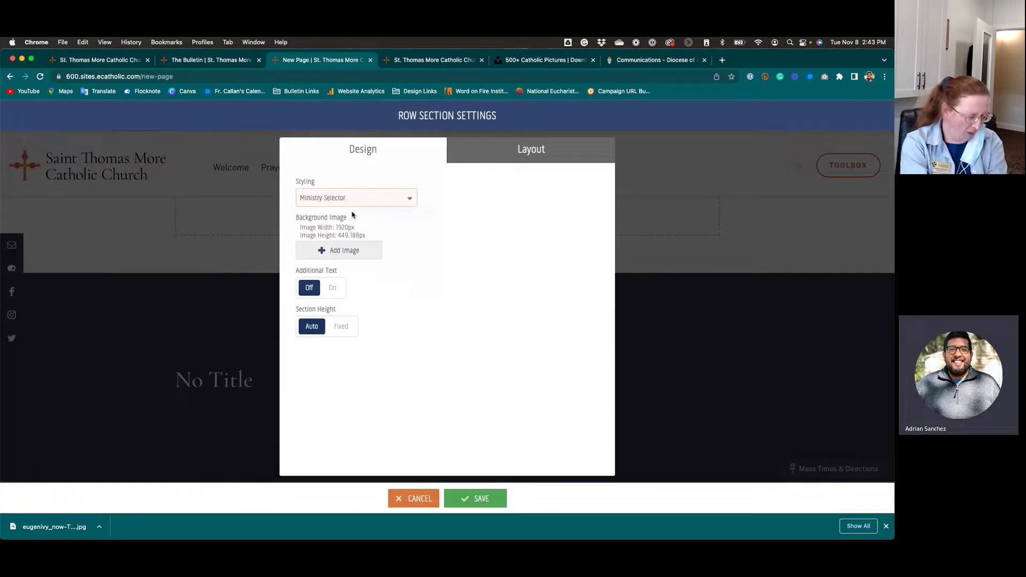
pyautogui.click(460, 495)
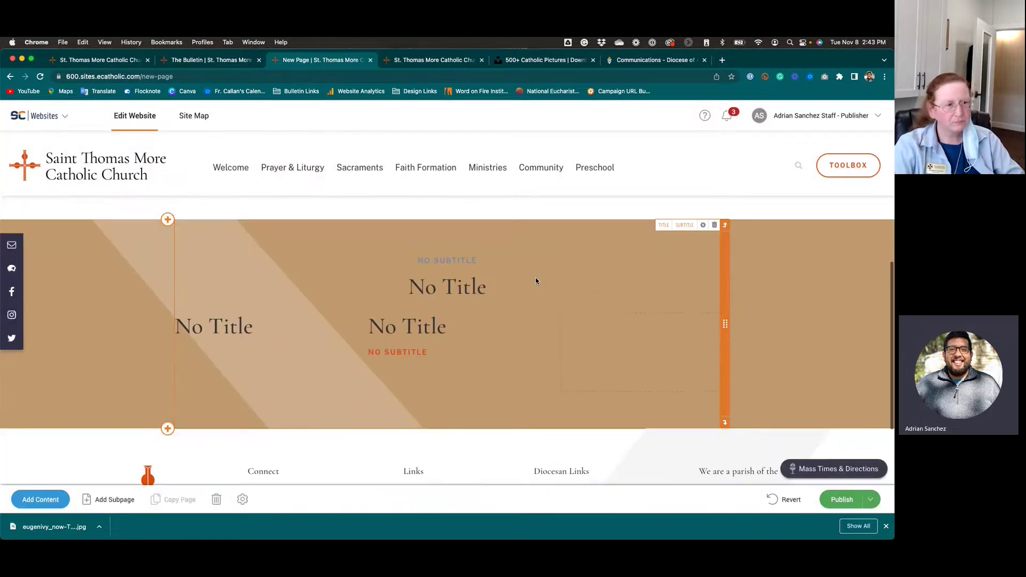
# Switch to the incognito window and page forward through the testimonials slider on the public homepage.
pyautogui.click(422, 65)
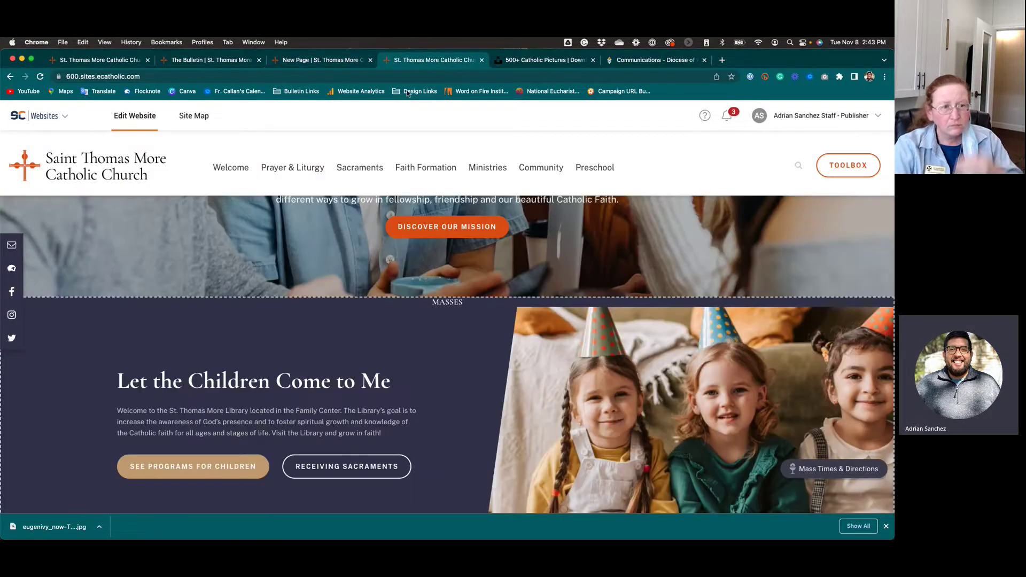
pyautogui.hotkey('ctrl', 'Up')
pyautogui.click(32, 214)
pyautogui.scroll(-5, 582, 384)
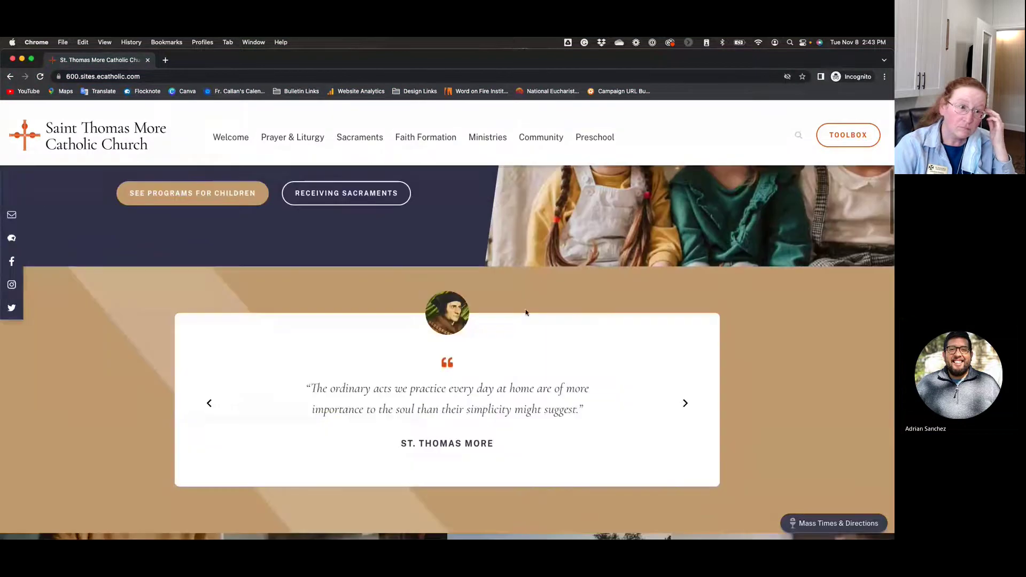
pyautogui.scroll(-3, 336, 416)
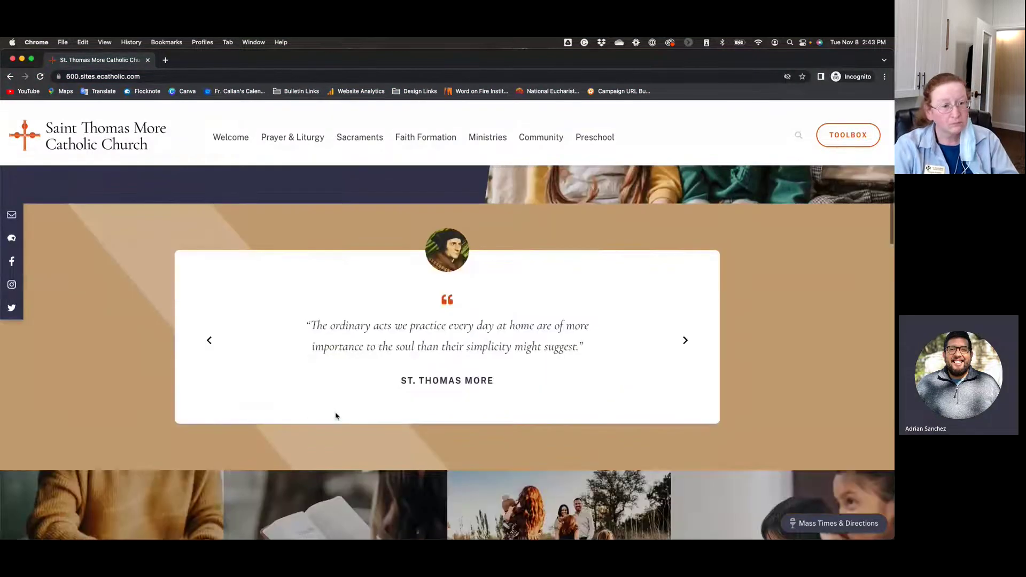
pyautogui.click(684, 314)
pyautogui.click(685, 316)
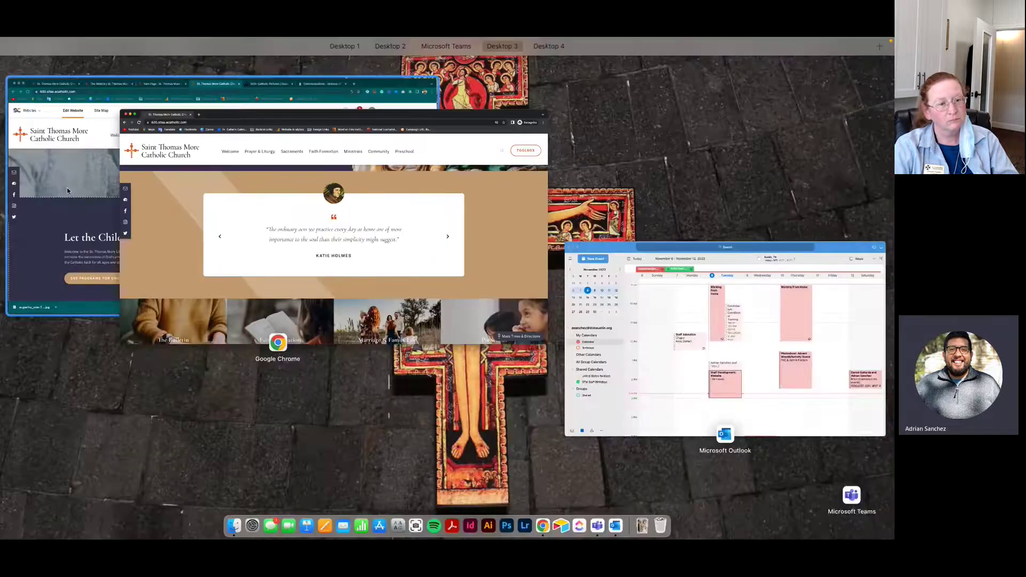
# Return to the homepage in the editor window and examine its stacked Masses and Families sections.
pyautogui.click(101, 64)
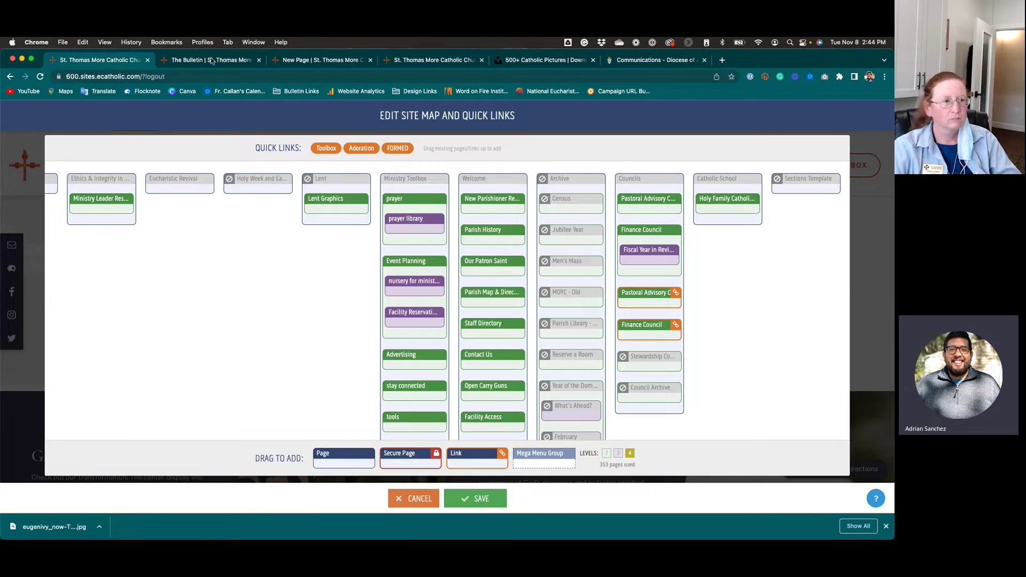
pyautogui.click(202, 42)
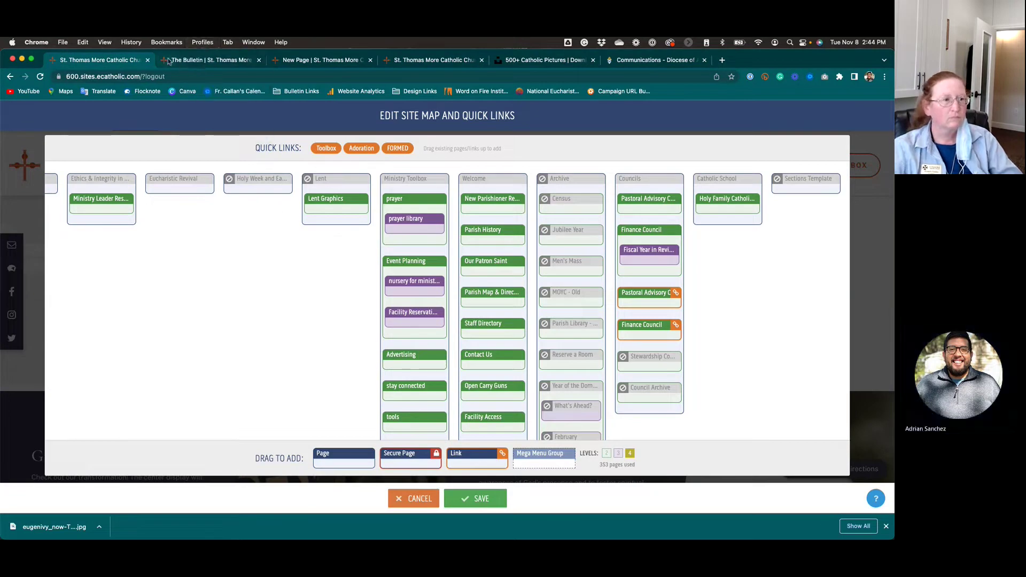
pyautogui.click(246, 60)
pyautogui.click(315, 65)
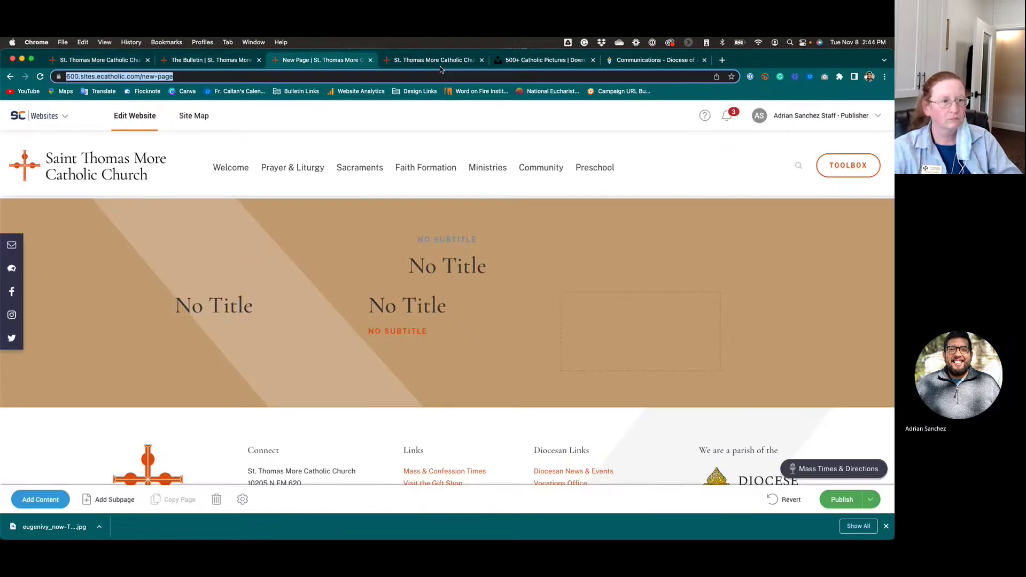
pyautogui.click(439, 64)
pyautogui.scroll(-3, 452, 348)
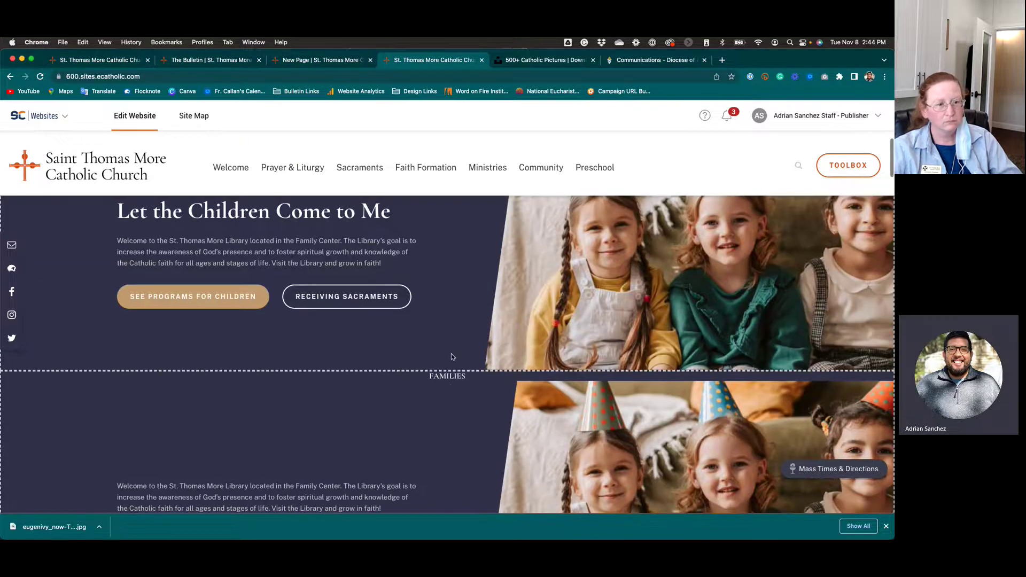
pyautogui.scroll(1, 451, 356)
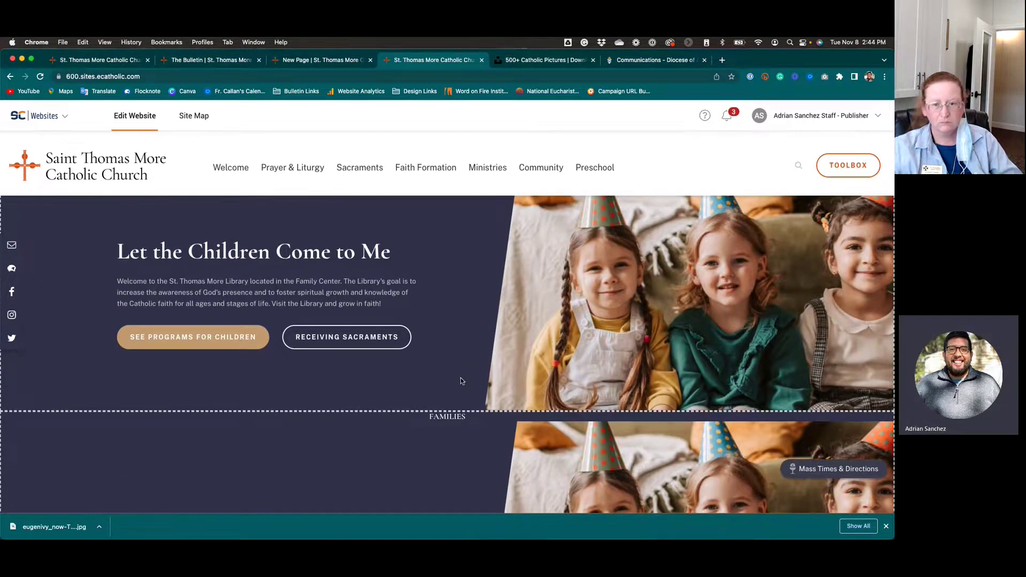
pyautogui.scroll(2, 458, 369)
pyautogui.scroll(-1, 403, 341)
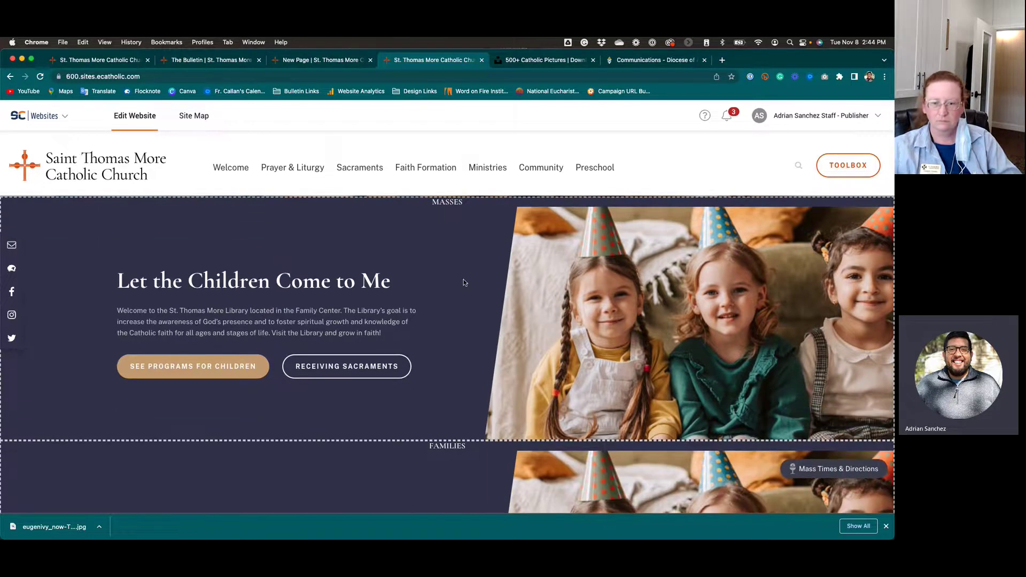
# In the incognito window, cycle through Families, Men, Women and Masses in the public homepage's ministry selector, ending on Men.
pyautogui.hotkey('ctrl', 'Up')
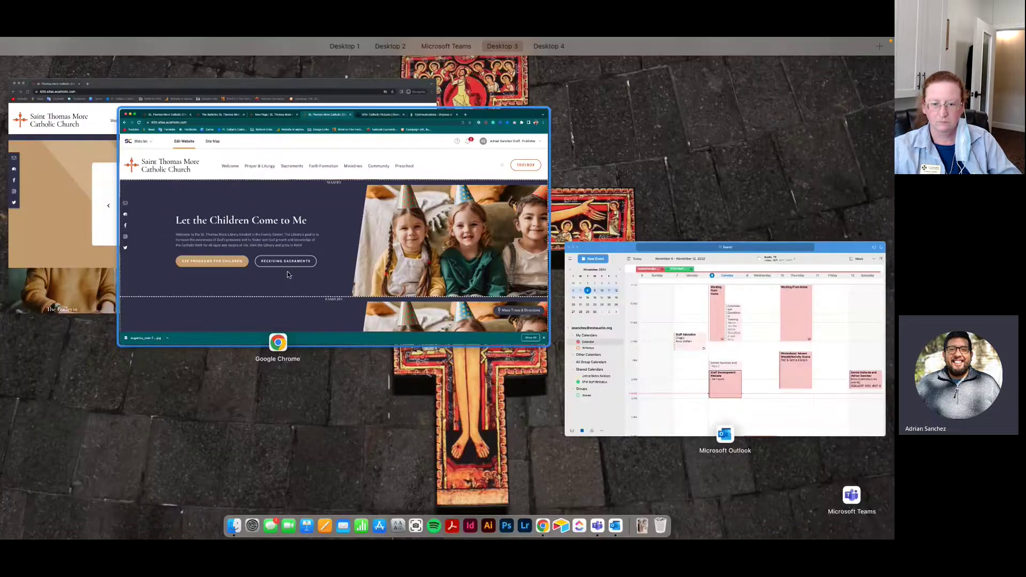
pyautogui.click(93, 234)
pyautogui.scroll(5, 267, 238)
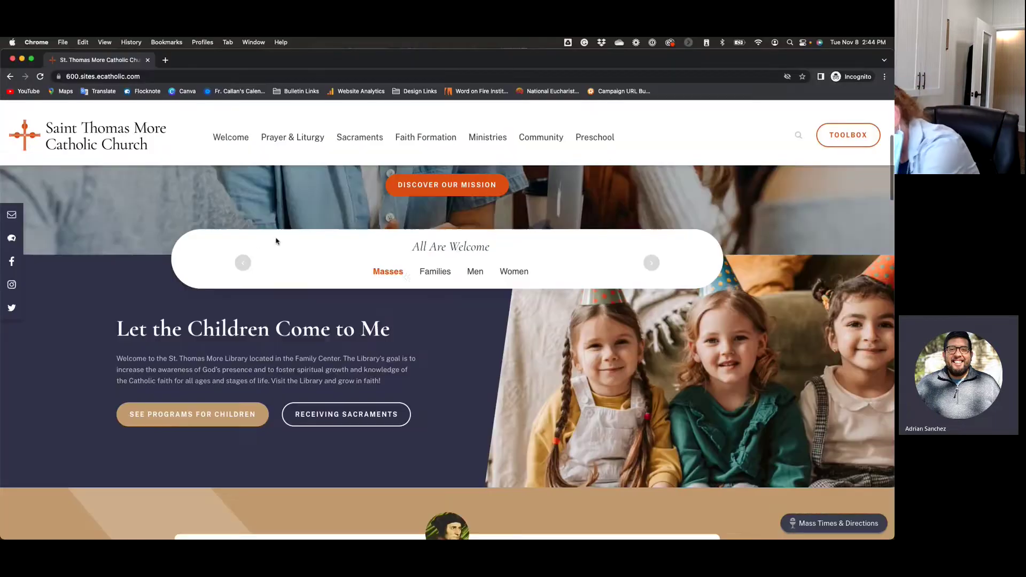
pyautogui.click(430, 272)
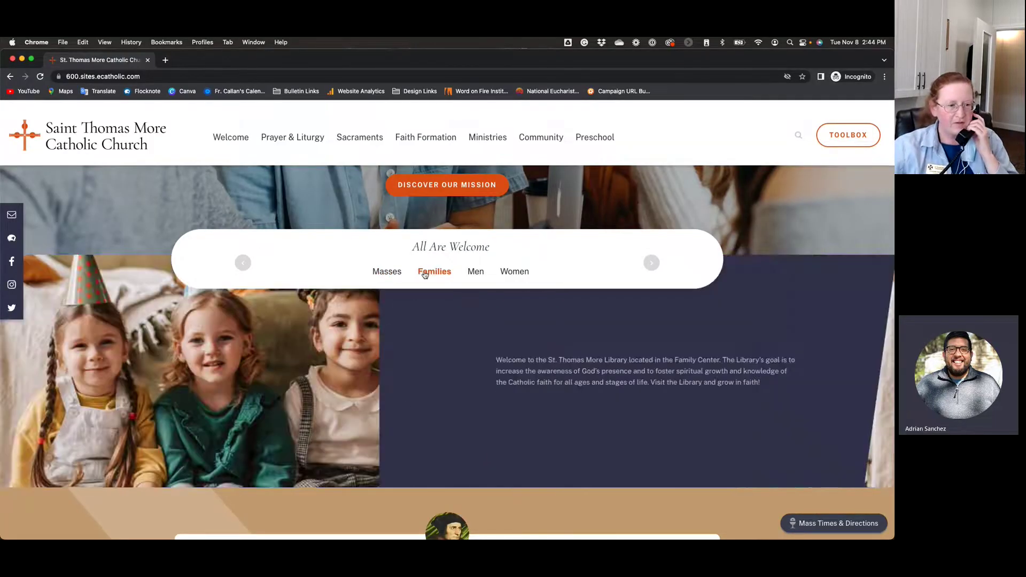
pyautogui.click(470, 273)
pyautogui.click(508, 271)
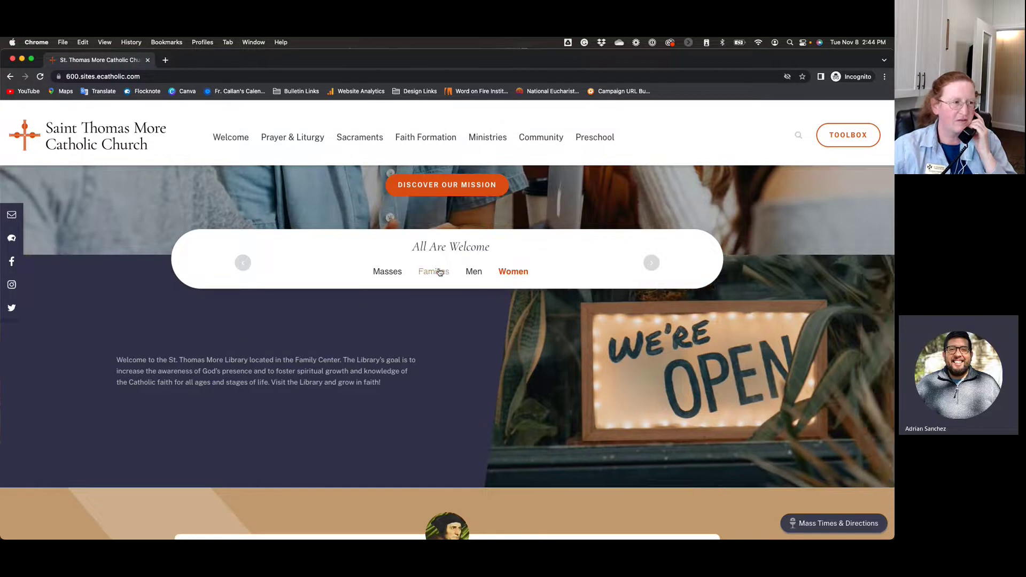
pyautogui.click(439, 273)
pyautogui.click(395, 273)
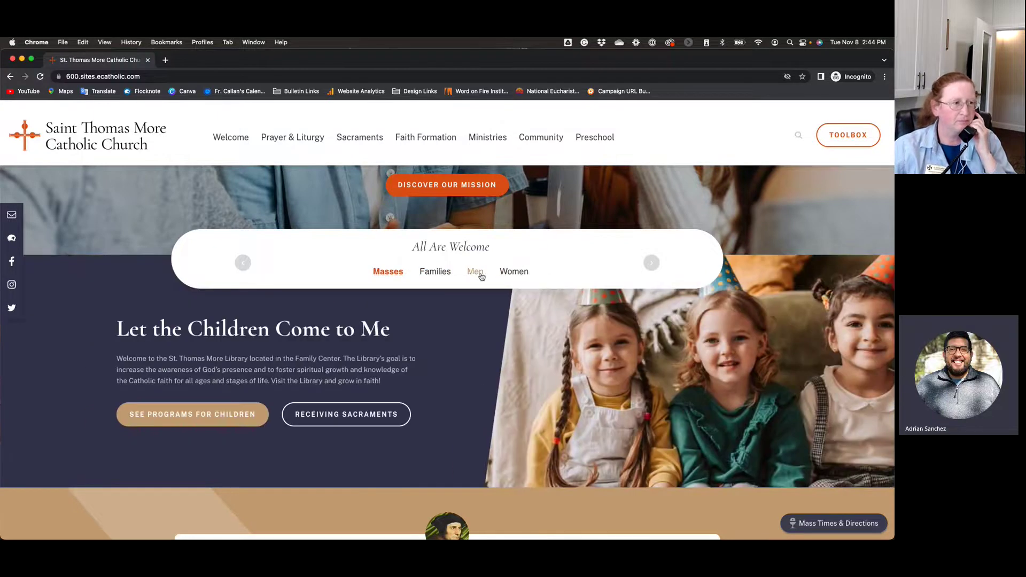
pyautogui.click(477, 274)
# Go back to the homepage in the editor window and examine the ministry sections from Masses down to Women.
pyautogui.hotkey('ctrl', 'Up')
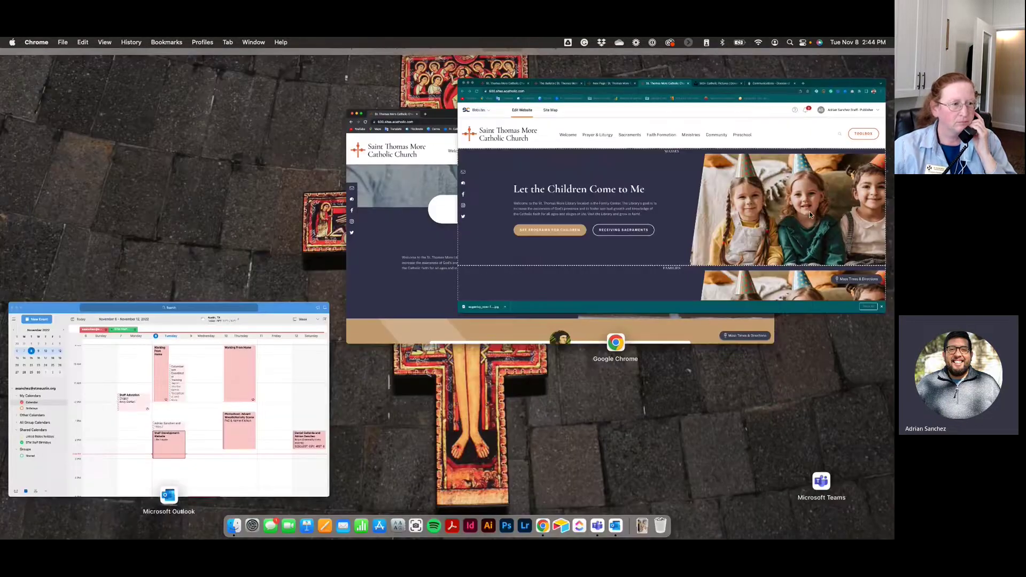
pyautogui.click(487, 290)
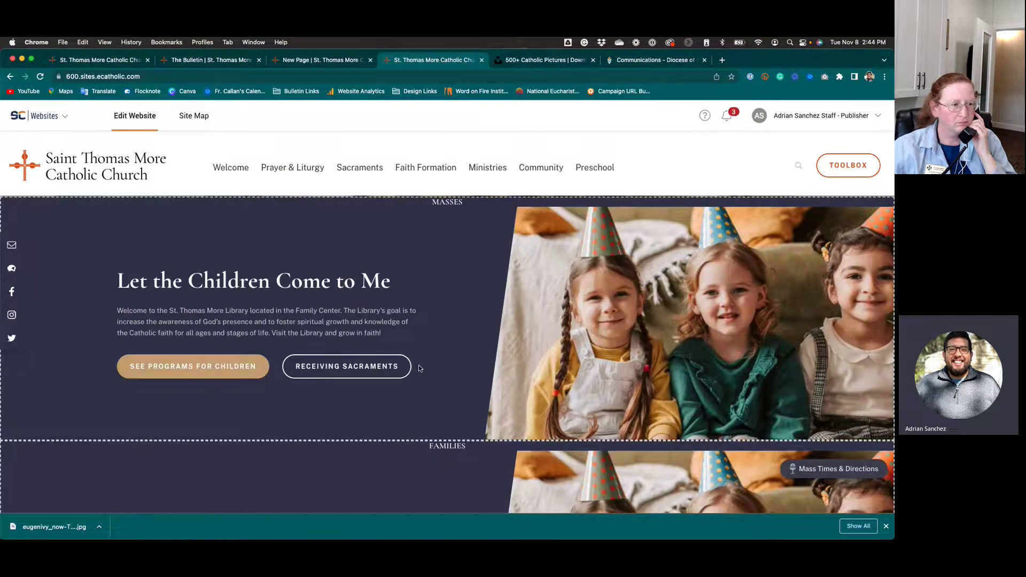
pyautogui.scroll(-5, 419, 365)
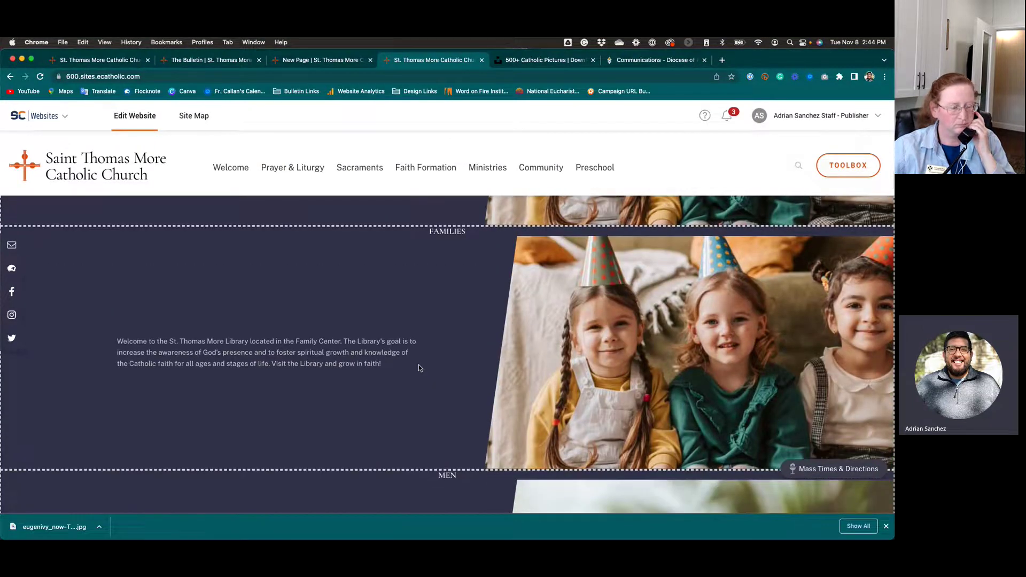
pyautogui.scroll(4, 419, 367)
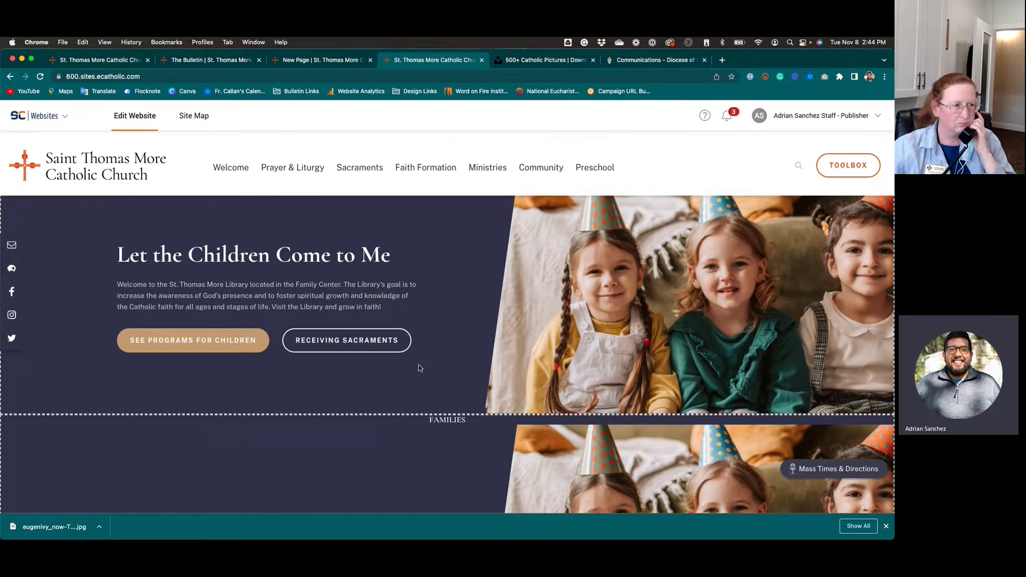
pyautogui.scroll(1, 420, 367)
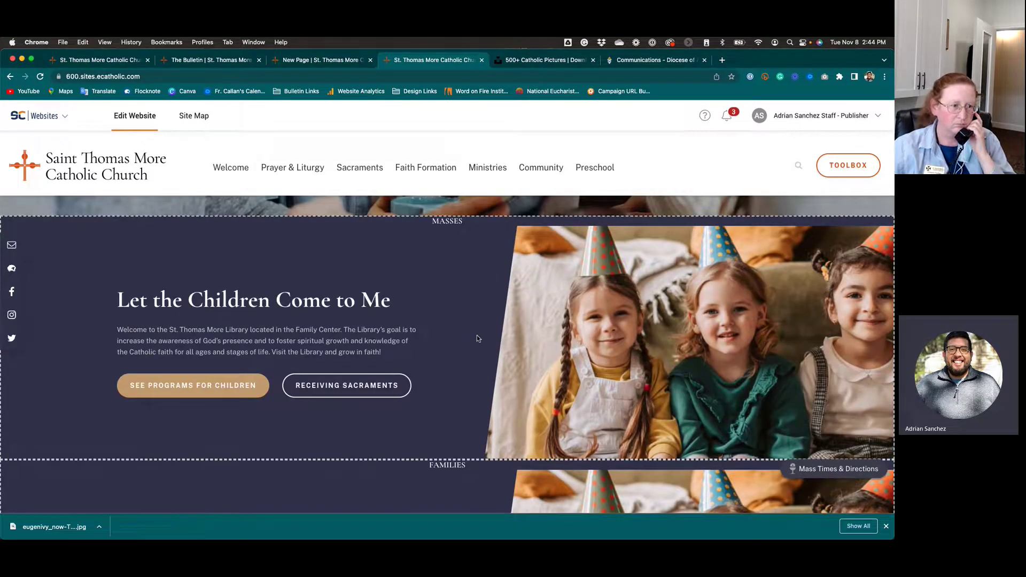
pyautogui.scroll(-4, 478, 338)
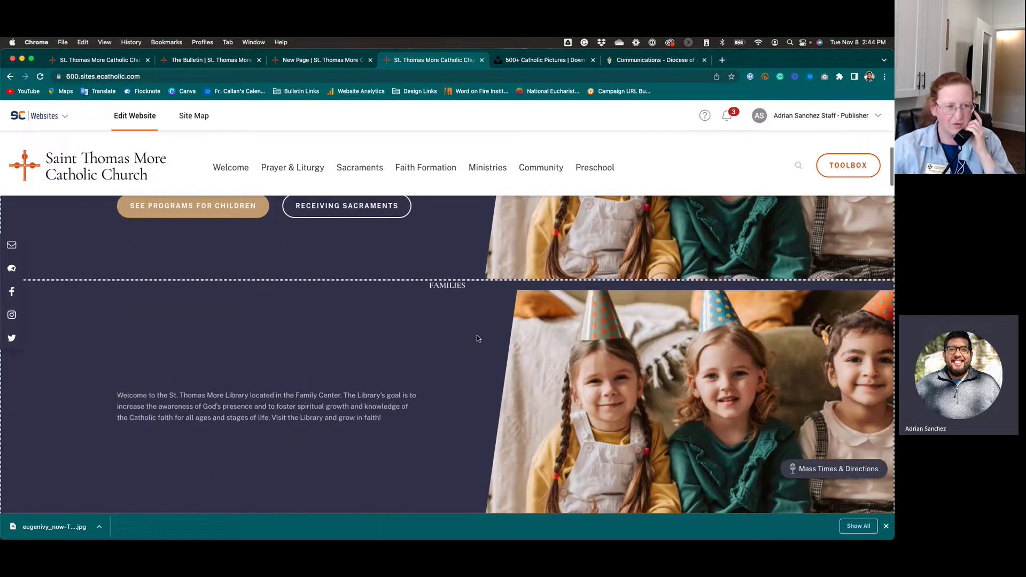
pyautogui.scroll(-7, 477, 335)
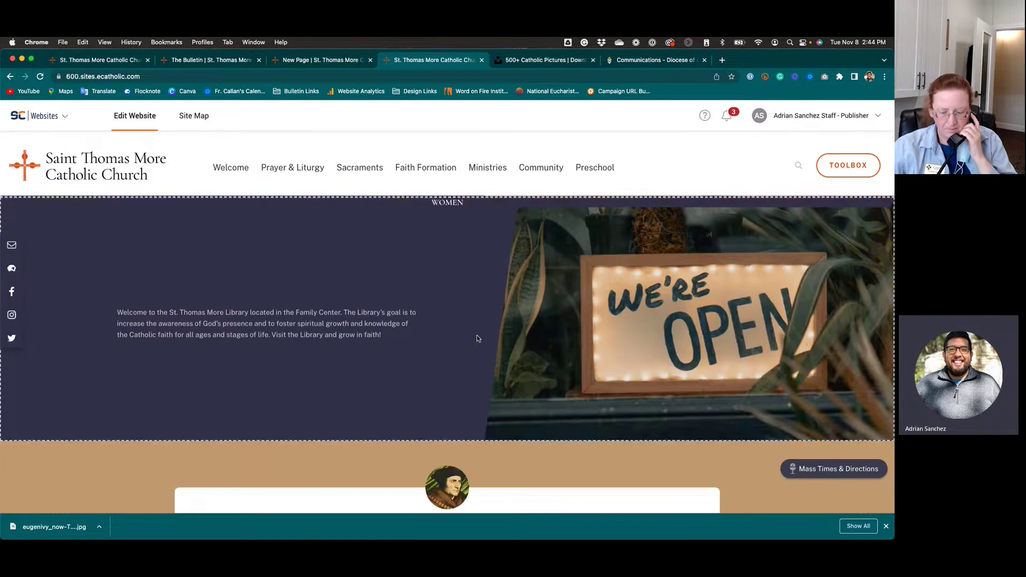
# Examine how the individual testimonials are stacked in the homepage's testimonials section in the editor.
pyautogui.scroll(-10, 476, 337)
pyautogui.scroll(2, 476, 337)
pyautogui.scroll(-3, 477, 337)
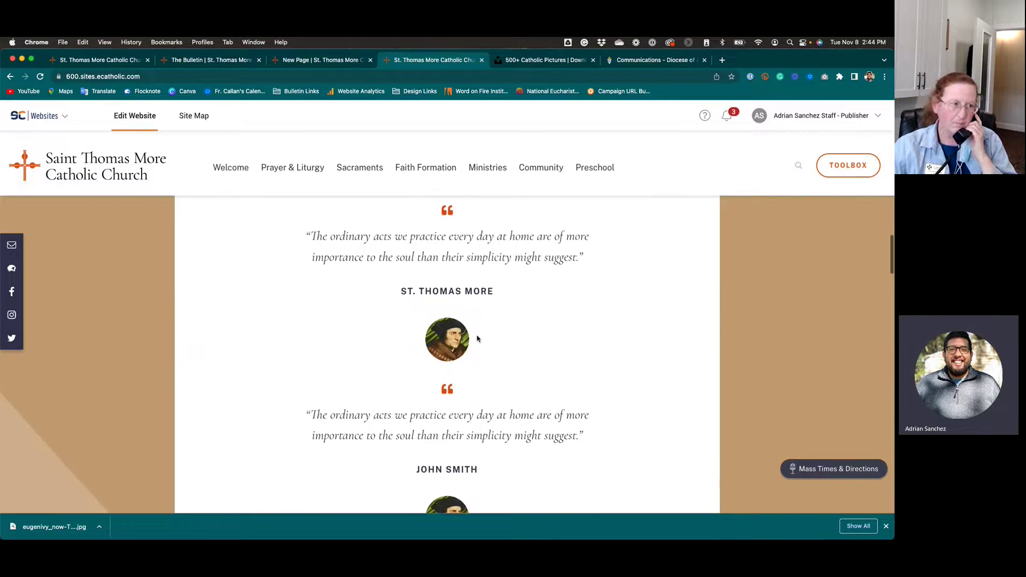
pyautogui.scroll(2, 477, 337)
pyautogui.scroll(-2, 478, 323)
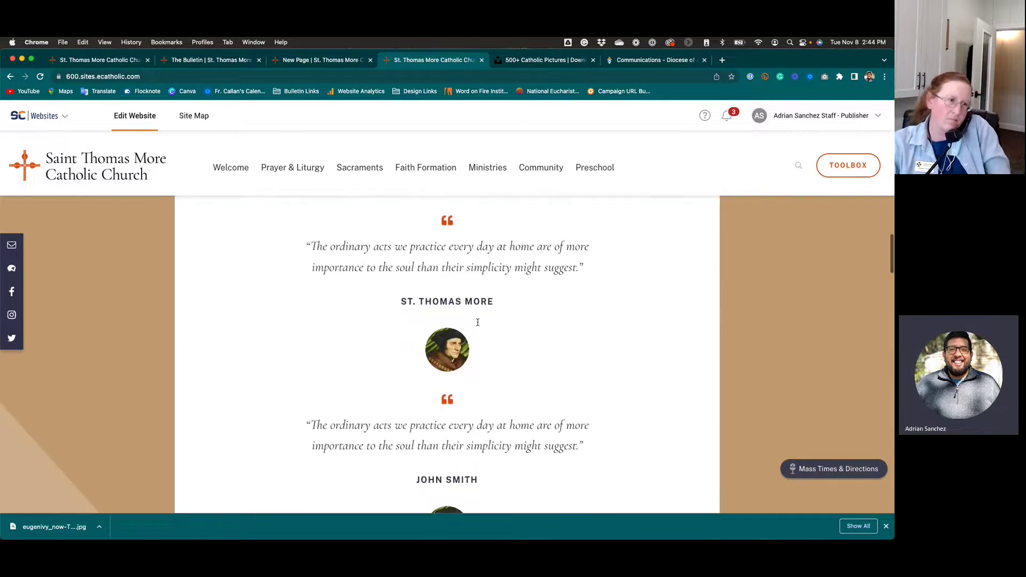
pyautogui.scroll(-6, 478, 323)
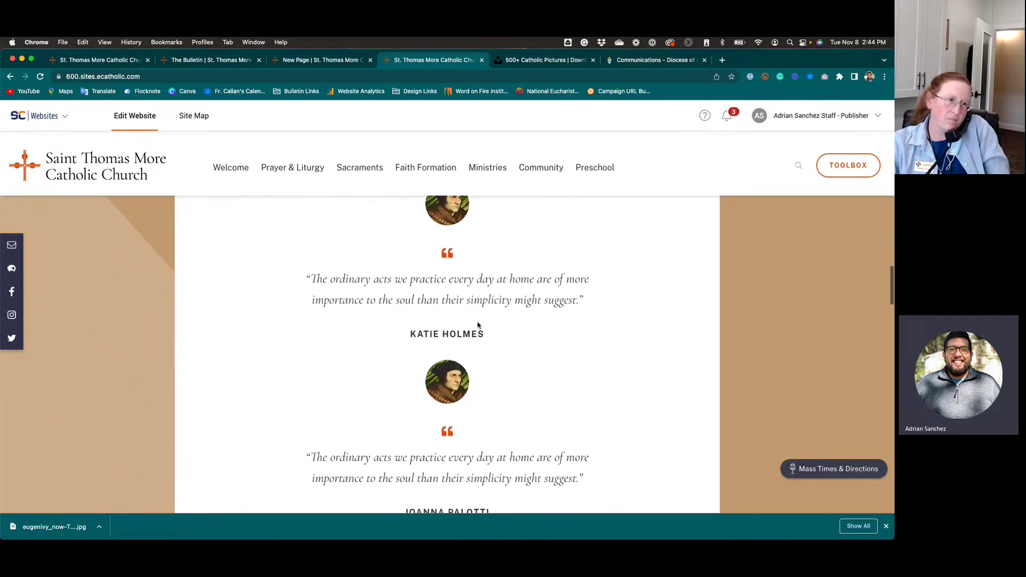
# Switch to the incognito window and page forward and back through the public homepage's testimonials slider.
pyautogui.hotkey('ctrl', 'Up')
pyautogui.click(57, 213)
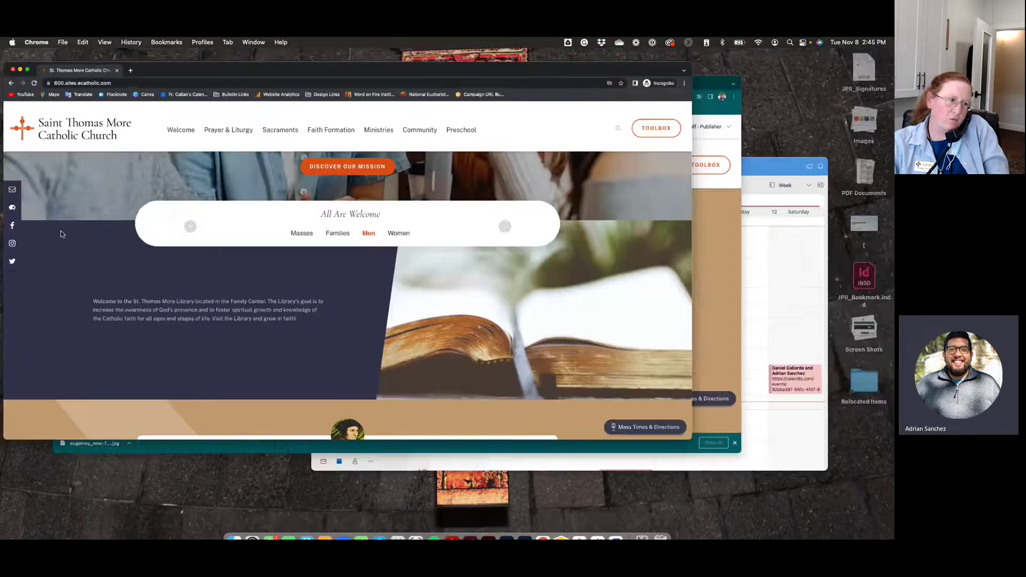
pyautogui.scroll(-3, 348, 297)
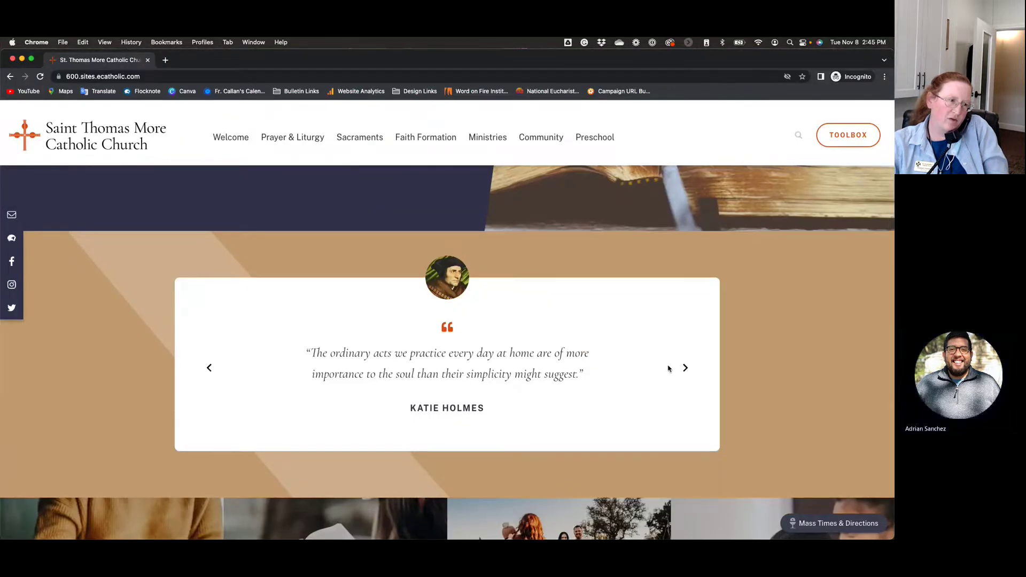
pyautogui.click(685, 368)
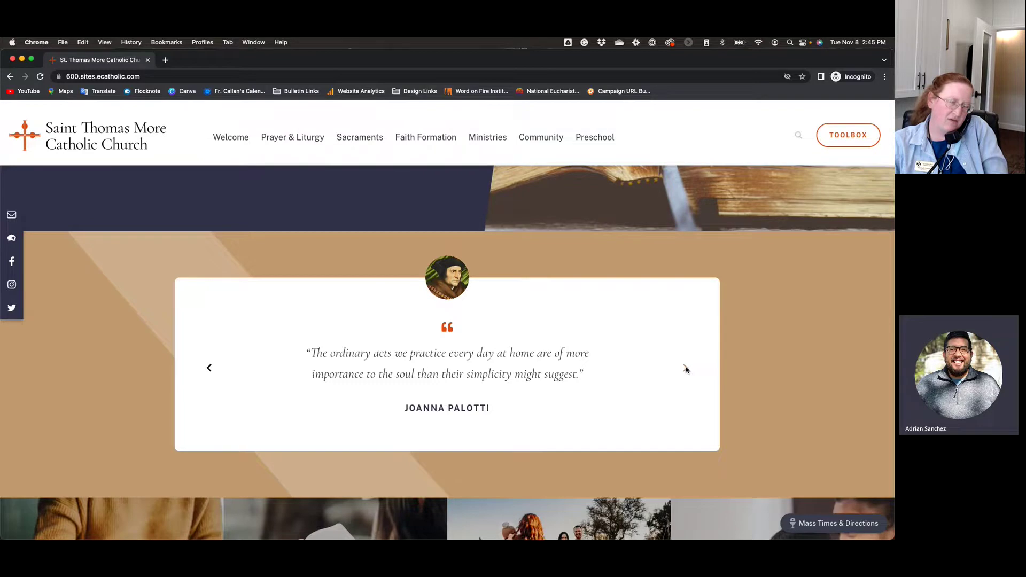
pyautogui.click(209, 371)
pyautogui.click(208, 372)
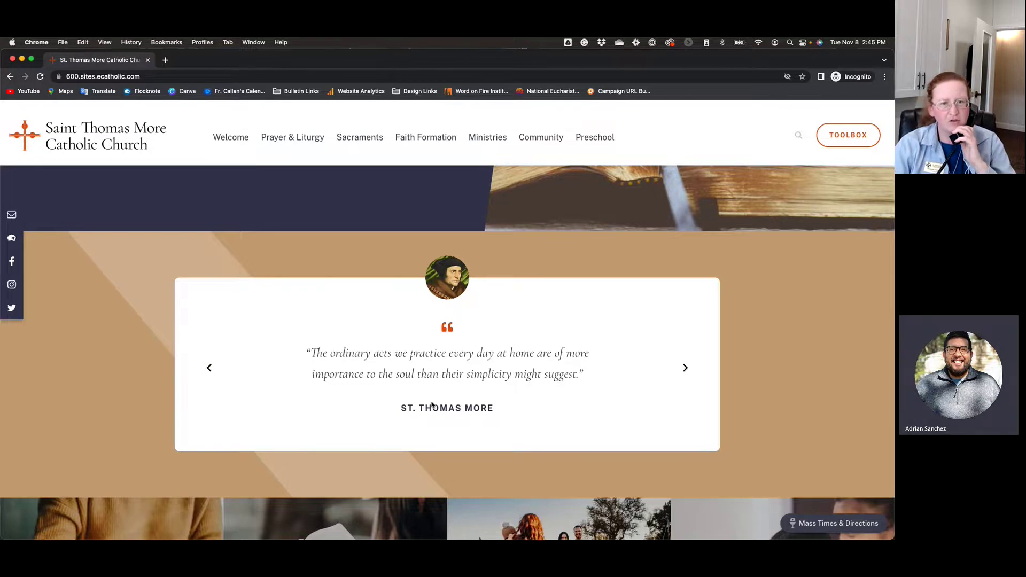
# Switch from the incognito window to the editor window and bring up the new page being edited.
pyautogui.hotkey('ctrl', 'Up')
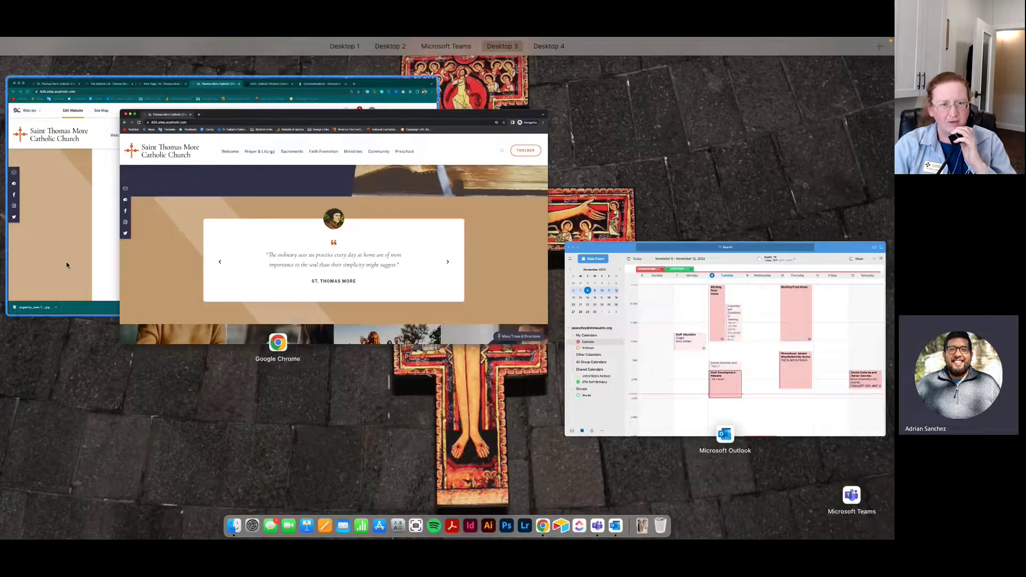
pyautogui.click(448, 351)
pyautogui.scroll(-1, 448, 351)
pyautogui.scroll(10, 449, 351)
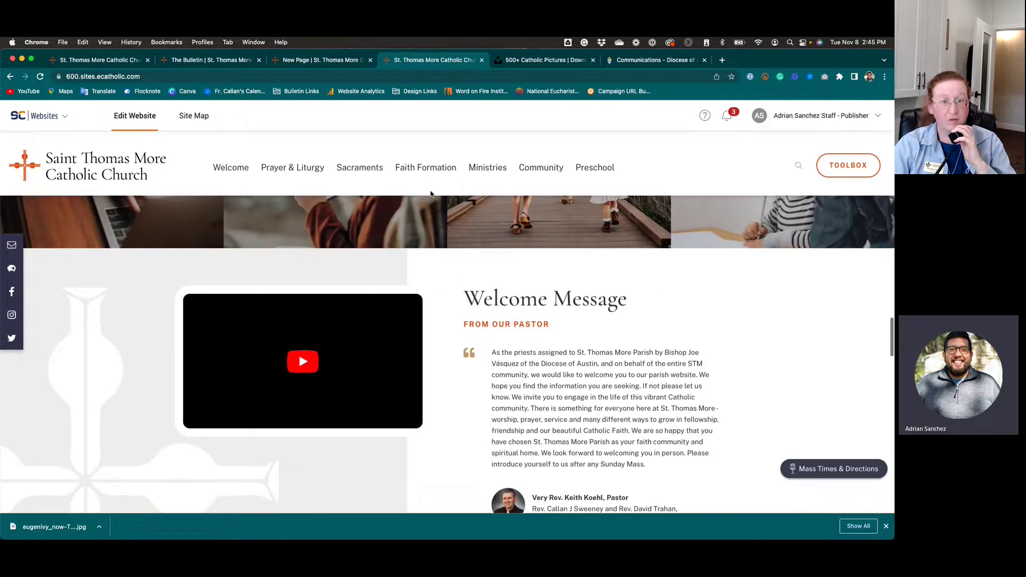
pyautogui.hotkey('ctrl', 'Up')
pyautogui.hotkey('ctrl', 'Up')
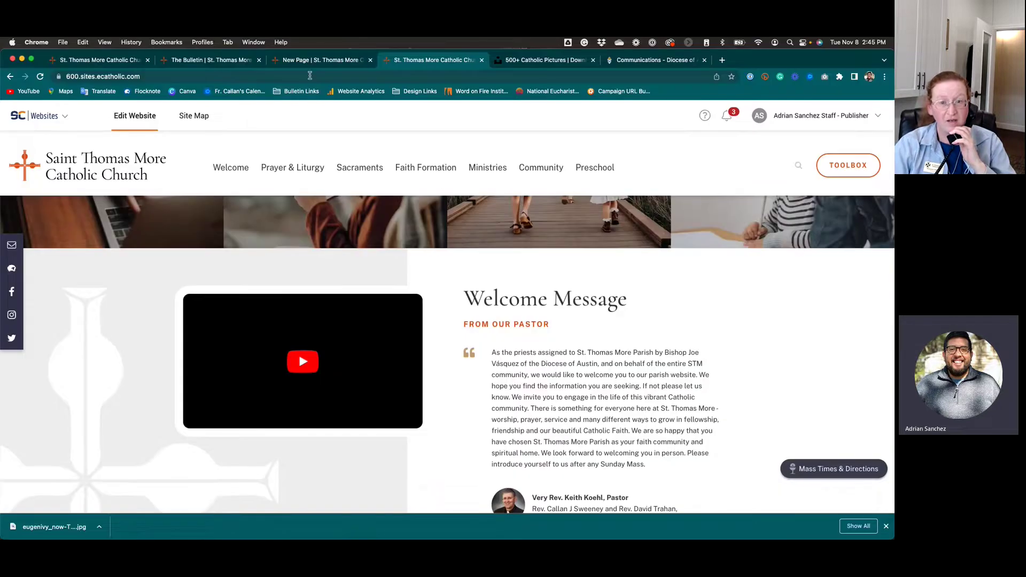
pyautogui.click(308, 60)
# Change the gold row section's styling to Event Finder and on to Ministry Path 0, and save the row settings.
pyautogui.moveTo(716, 293)
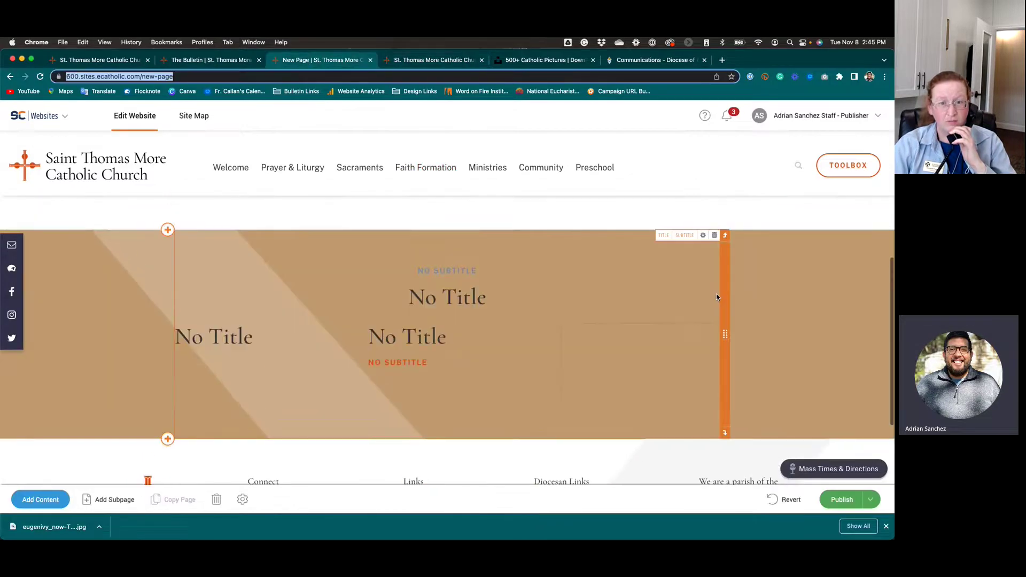
pyautogui.click(703, 235)
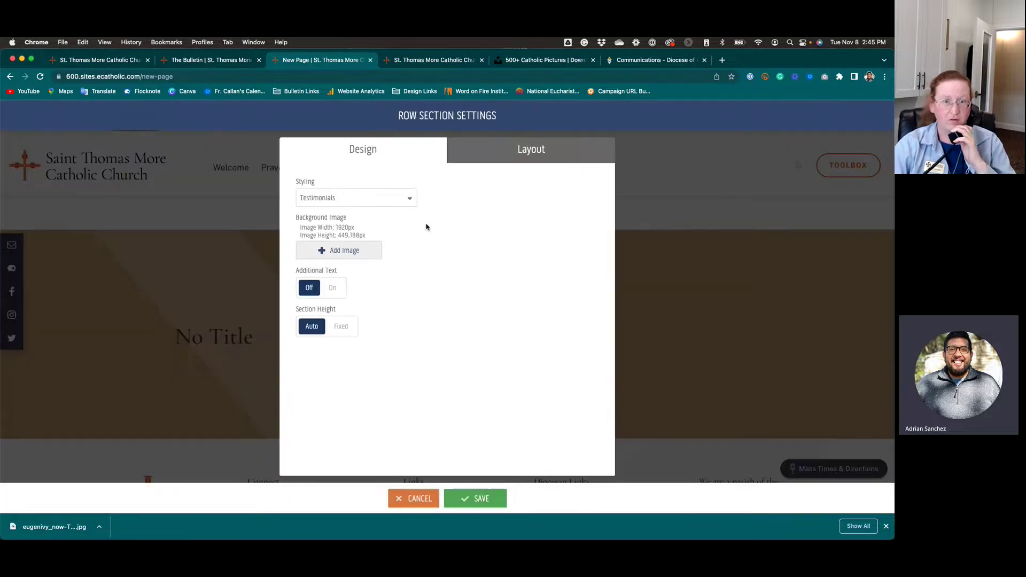
pyautogui.click(382, 198)
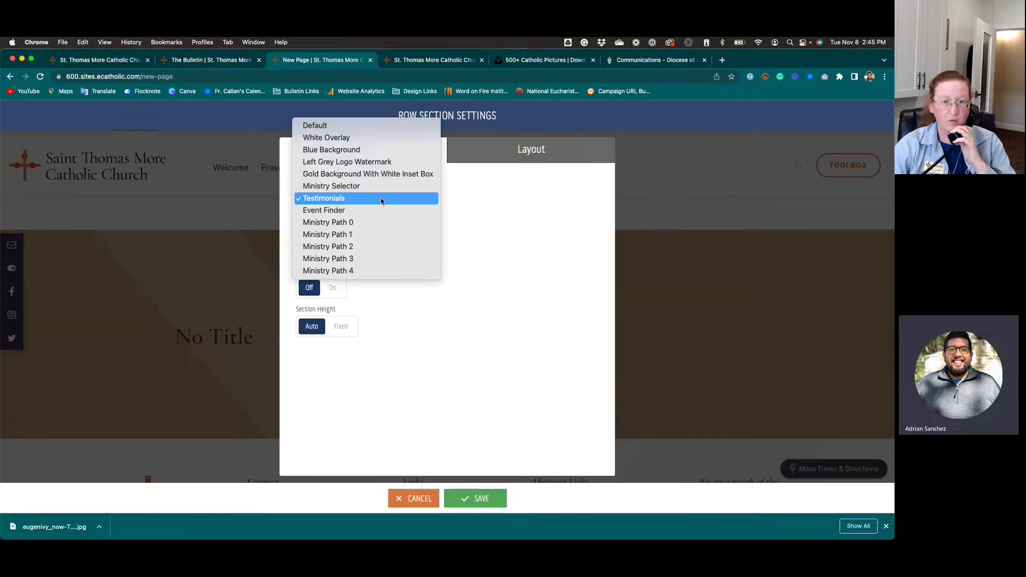
pyautogui.click(360, 211)
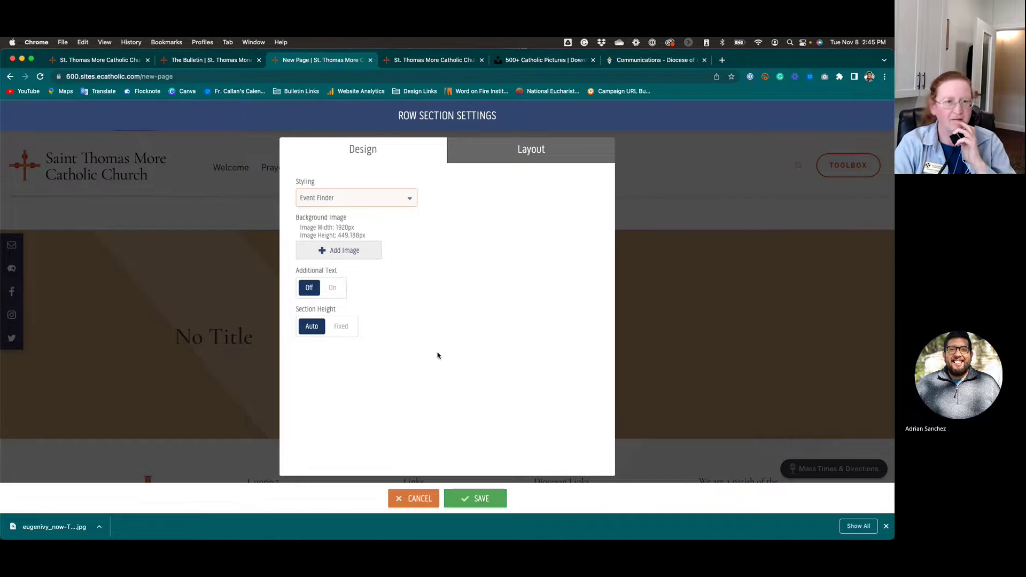
pyautogui.click(409, 197)
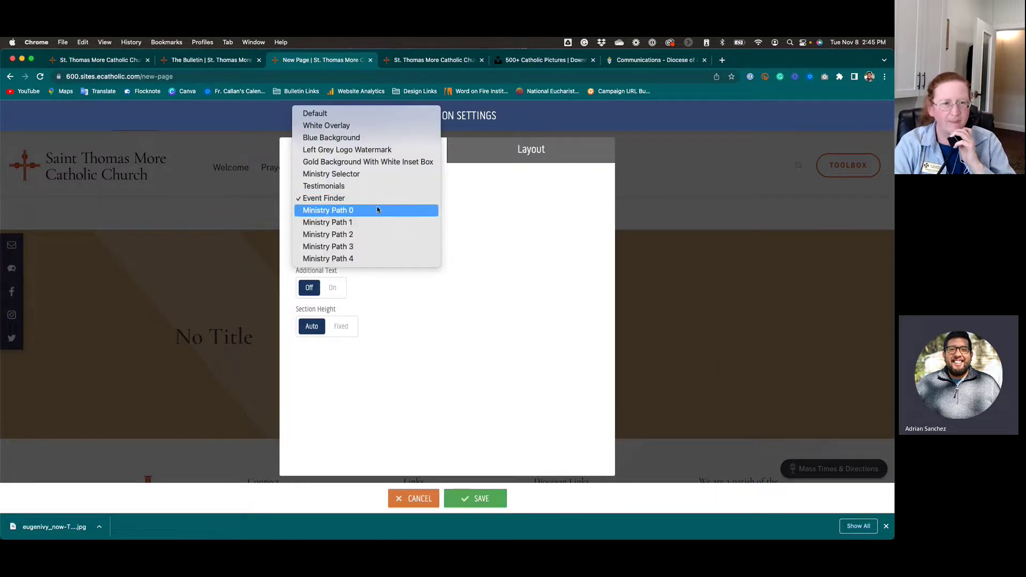
pyautogui.click(372, 210)
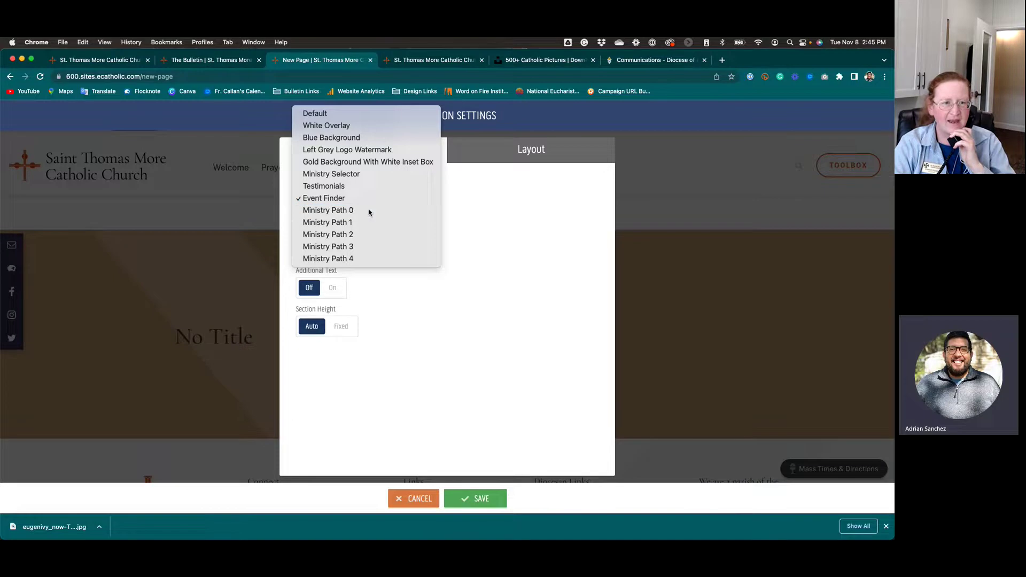
pyautogui.click(474, 498)
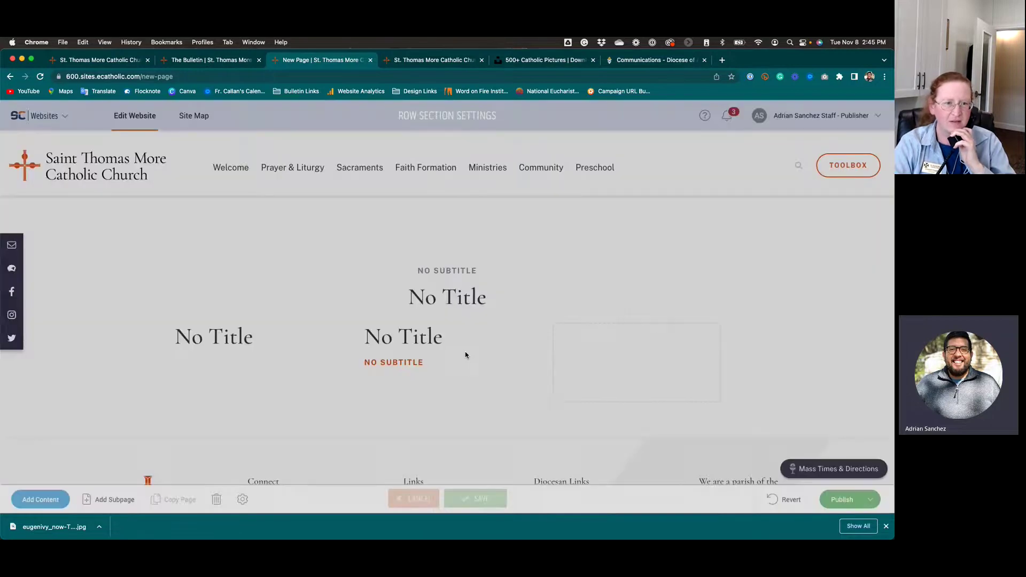
pyautogui.moveTo(476, 169)
pyautogui.hotkey('ctrl', 'Up')
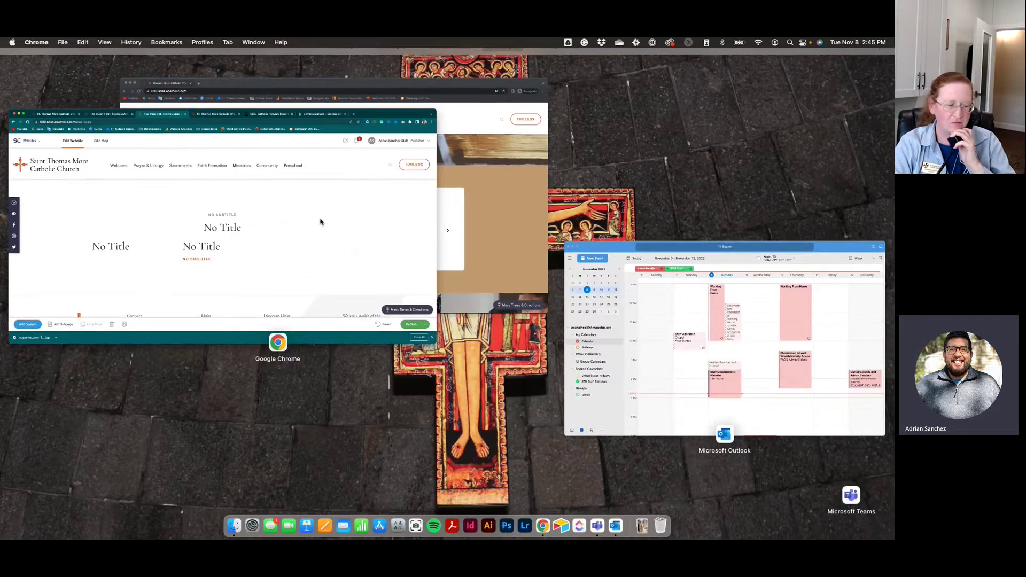
pyautogui.click(321, 223)
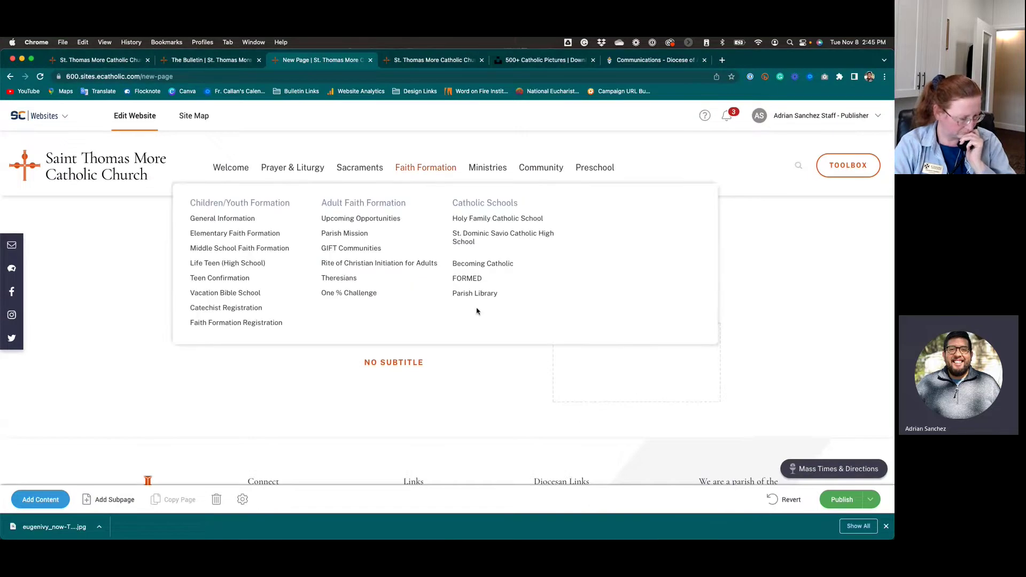
pyautogui.scroll(-1, 447, 405)
pyautogui.scroll(3, 447, 405)
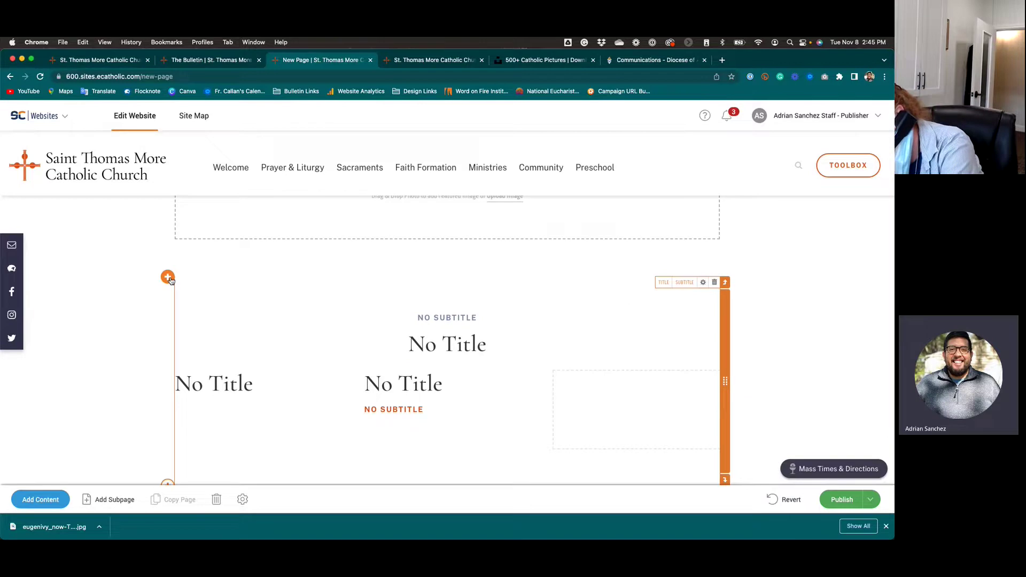
pyautogui.click(167, 278)
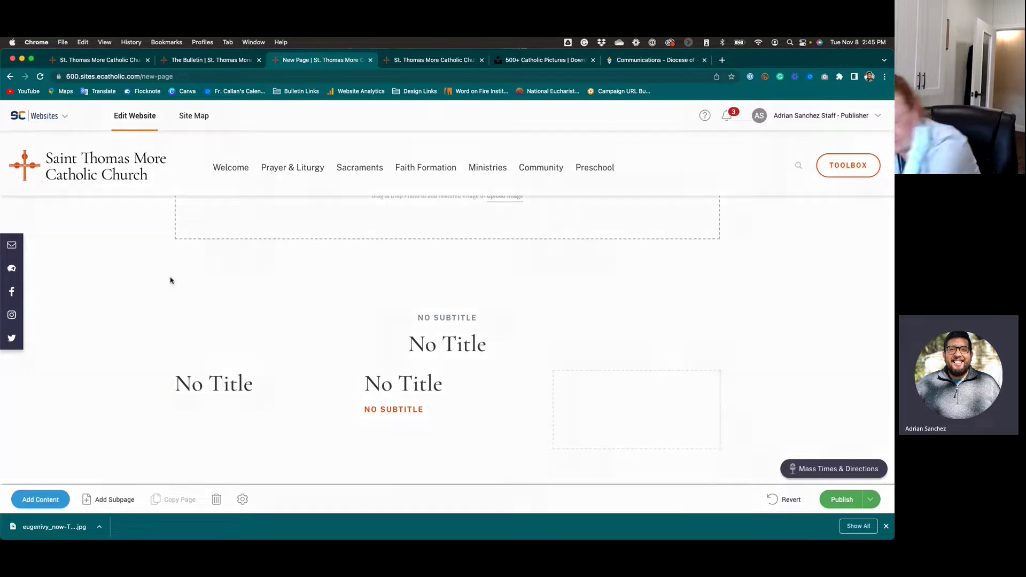
pyautogui.click(409, 500)
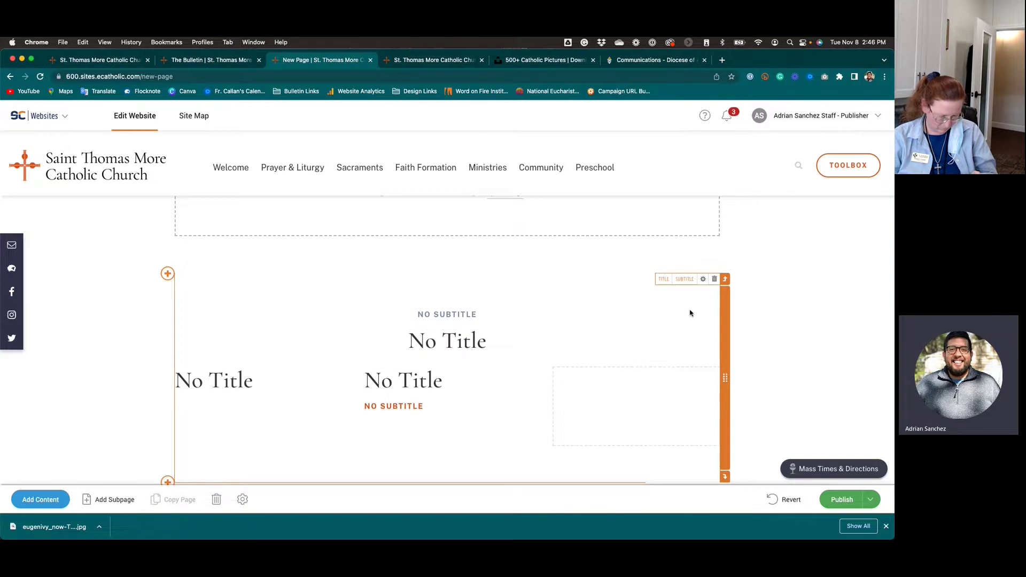
# Review the styling choices and the background image sources in the row section's settings without changing them.
pyautogui.click(703, 280)
pyautogui.click(388, 202)
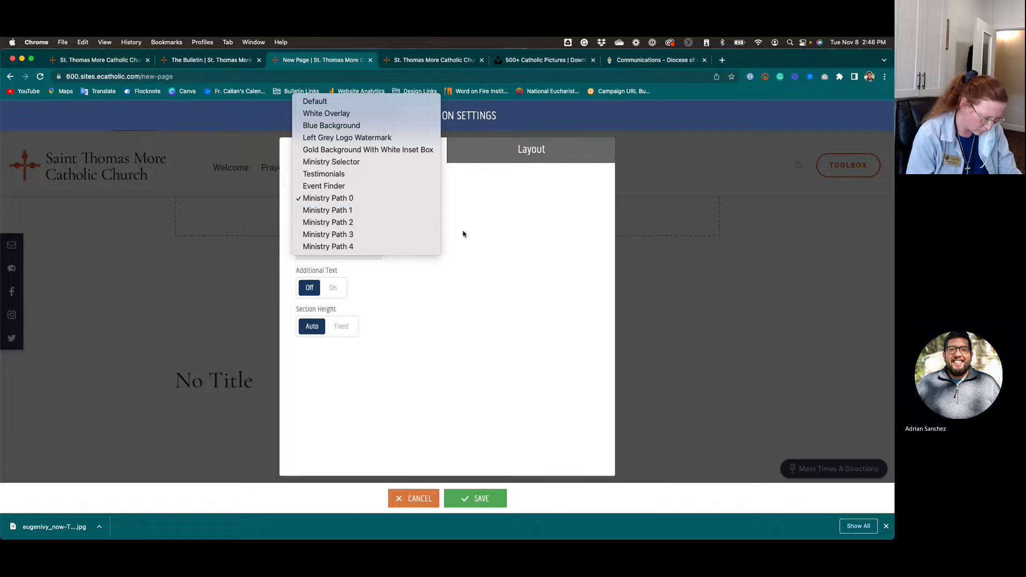
pyautogui.click(503, 270)
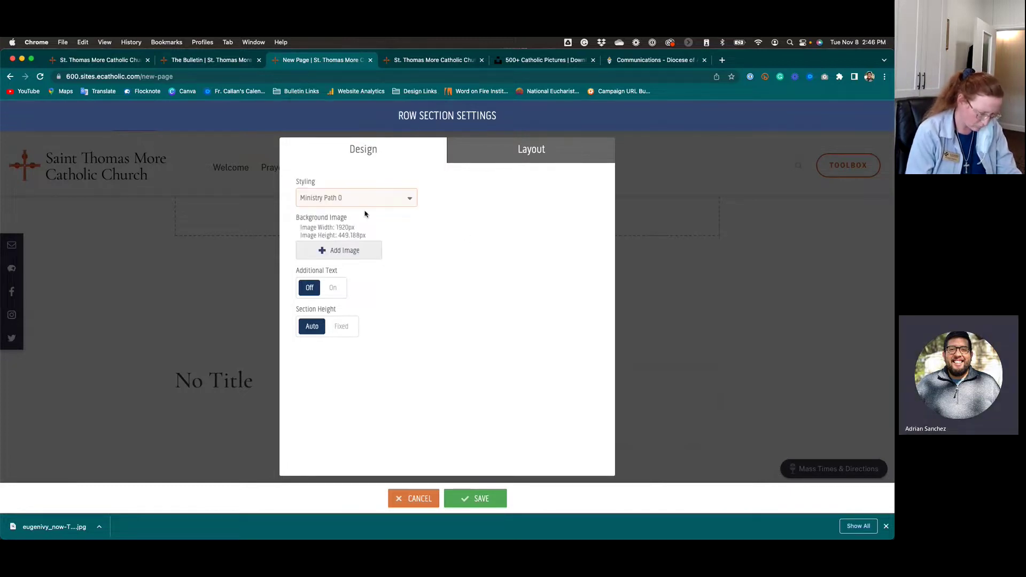
pyautogui.click(353, 255)
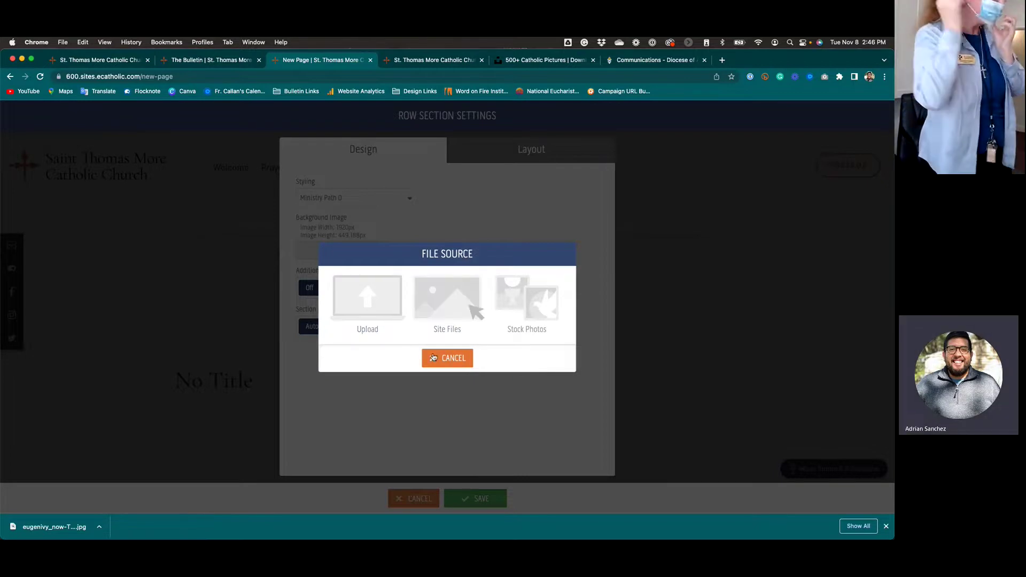
pyautogui.click(402, 238)
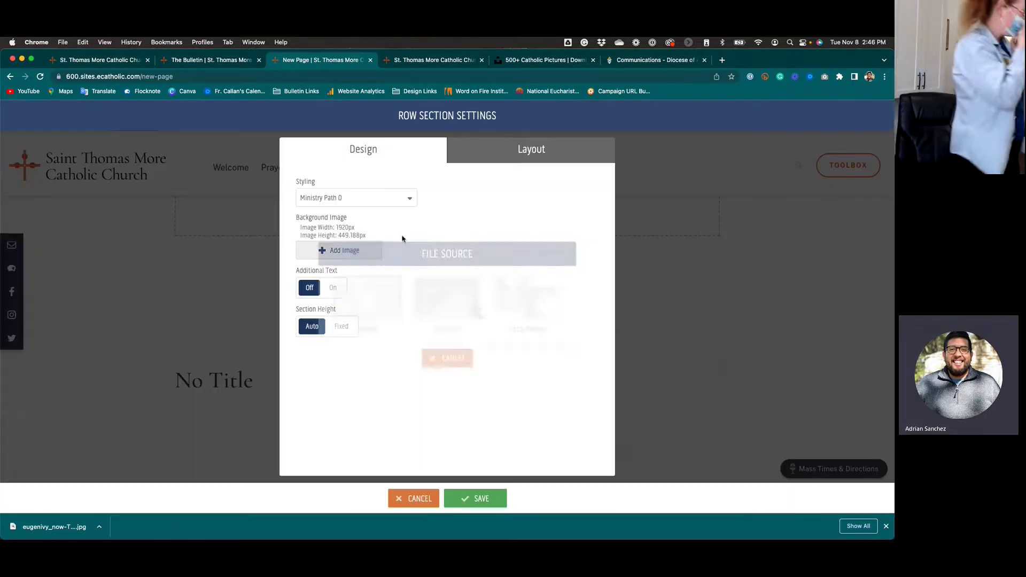
# Turn on Additional Text for the row section, save it, and start editing the body of the added text block.
pyautogui.click(332, 288)
pyautogui.click(466, 500)
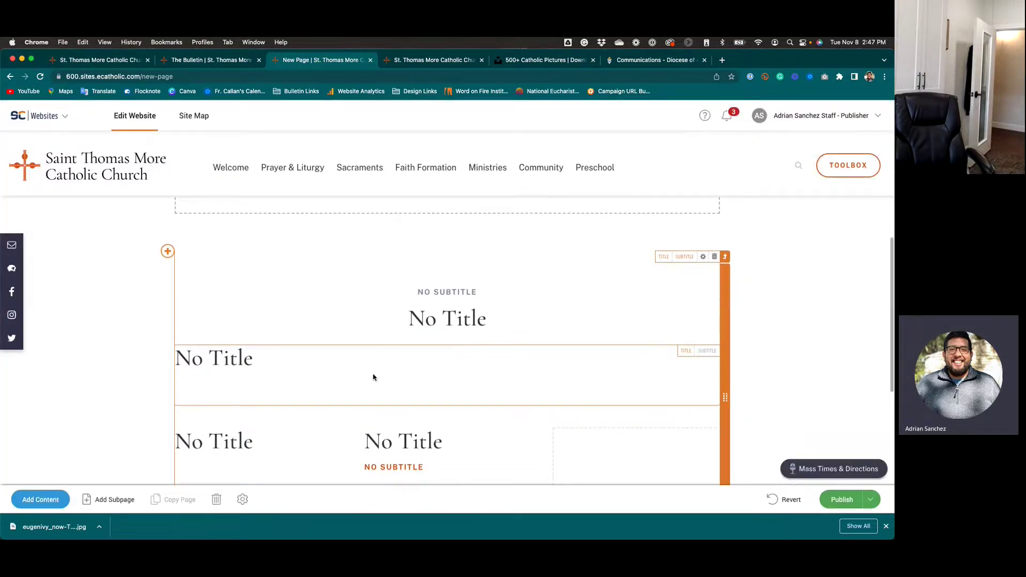
pyautogui.click(330, 389)
pyautogui.scroll(-2, 431, 364)
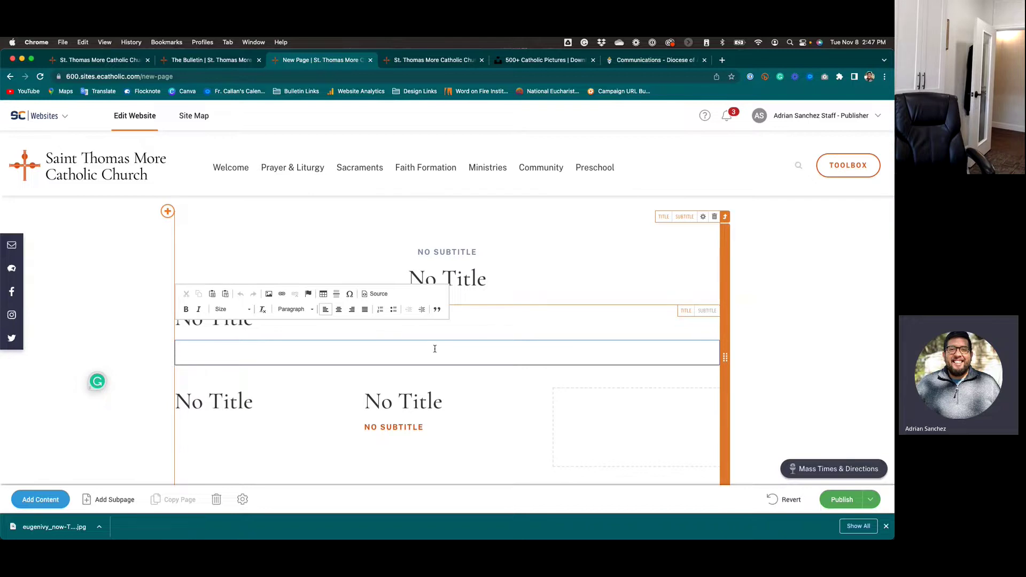
# Try the Fixed and Auto section heights for the row, look at its module layouts, and cancel the settings.
pyautogui.click(703, 217)
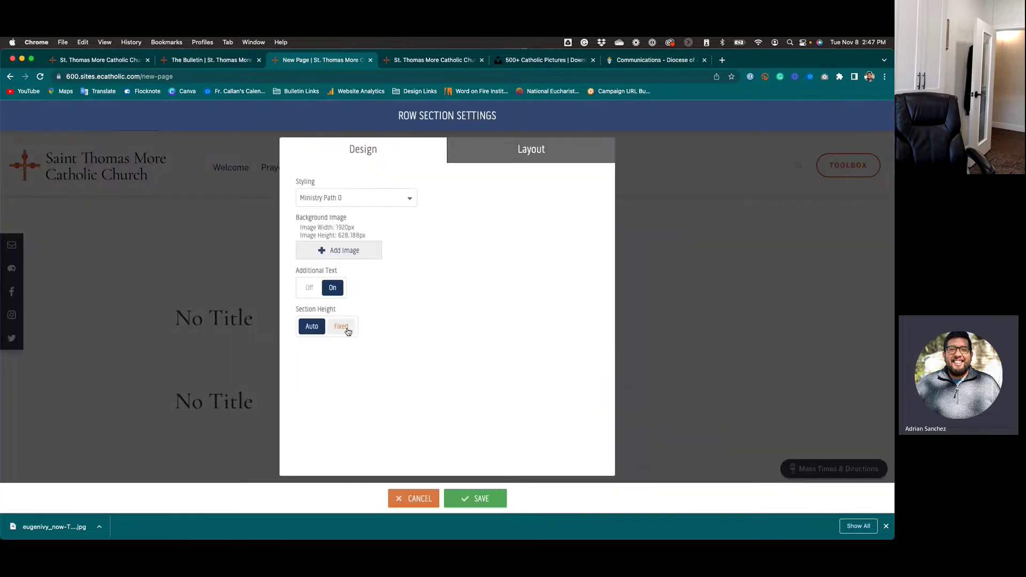
pyautogui.click(348, 331)
pyautogui.click(350, 330)
pyautogui.click(348, 331)
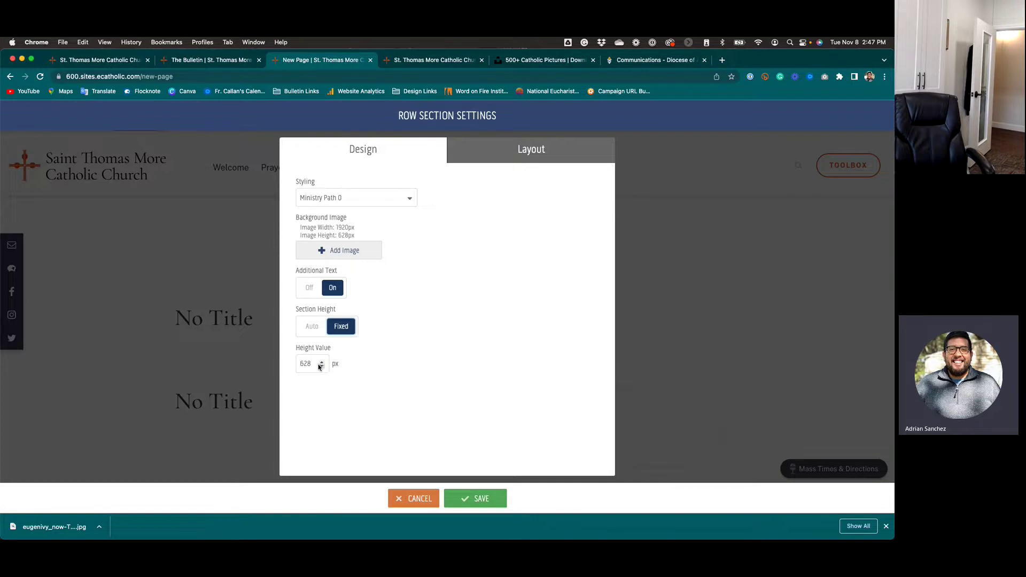
pyautogui.click(313, 334)
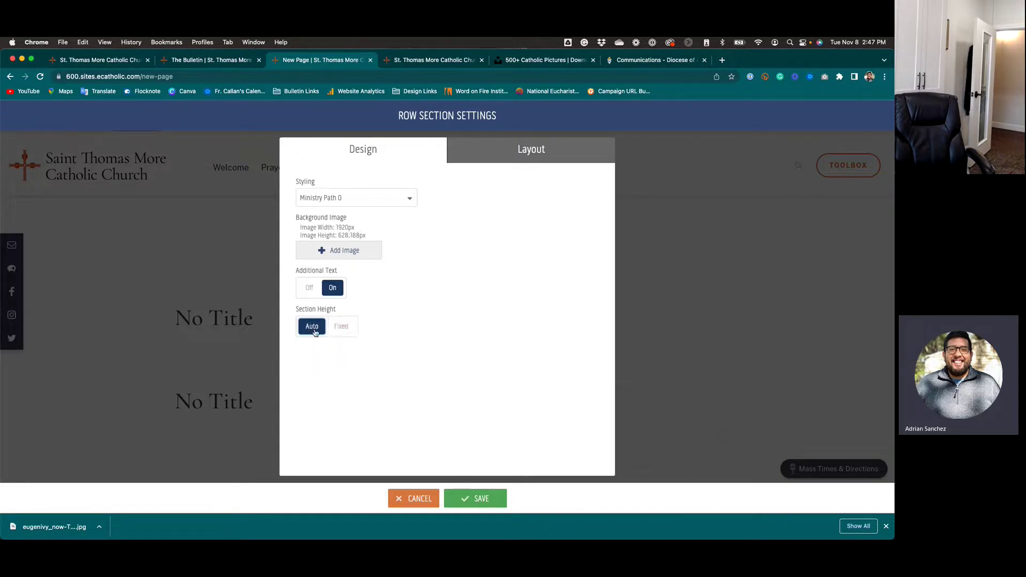
pyautogui.click(346, 325)
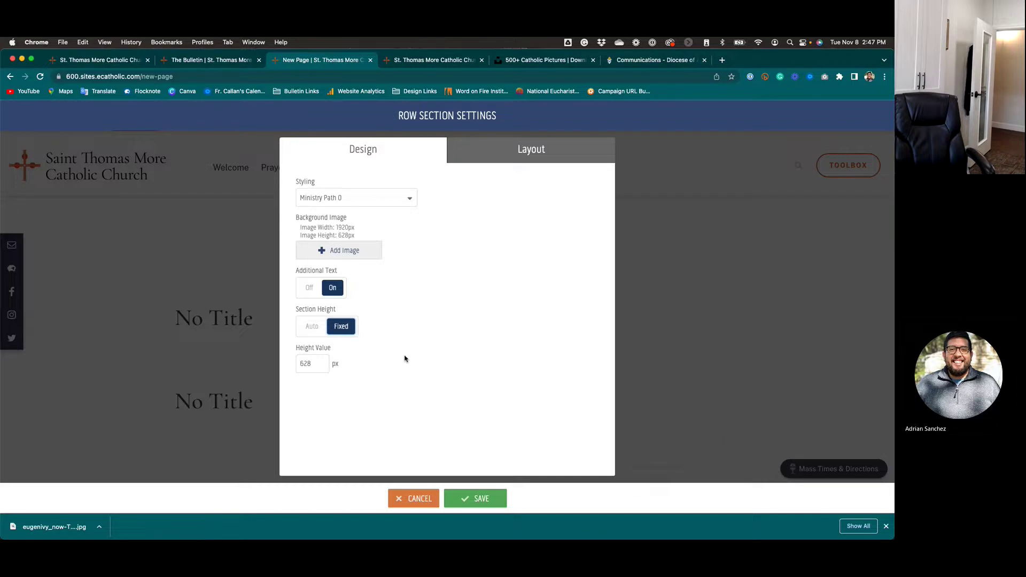
pyautogui.click(512, 160)
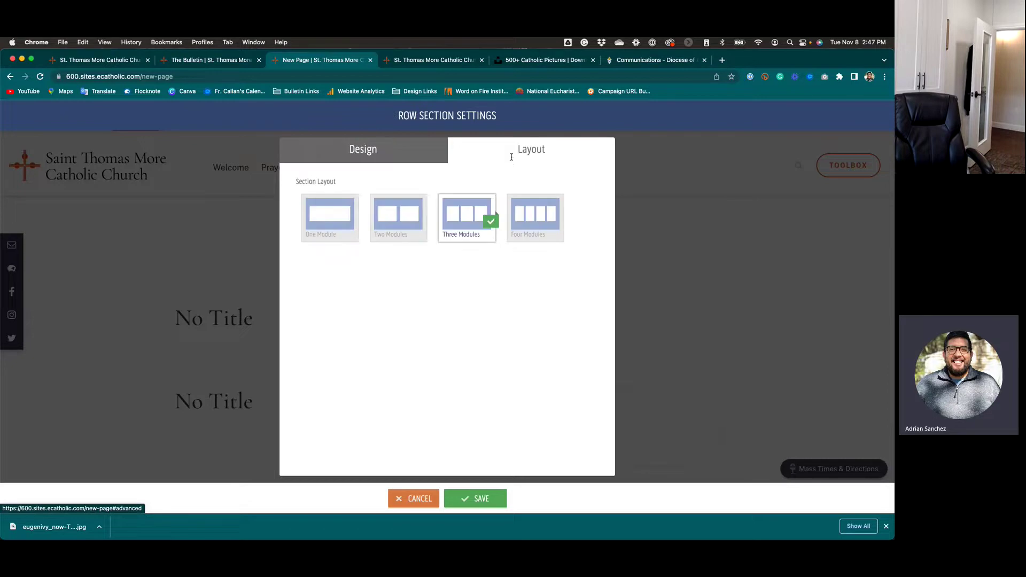
pyautogui.click(409, 499)
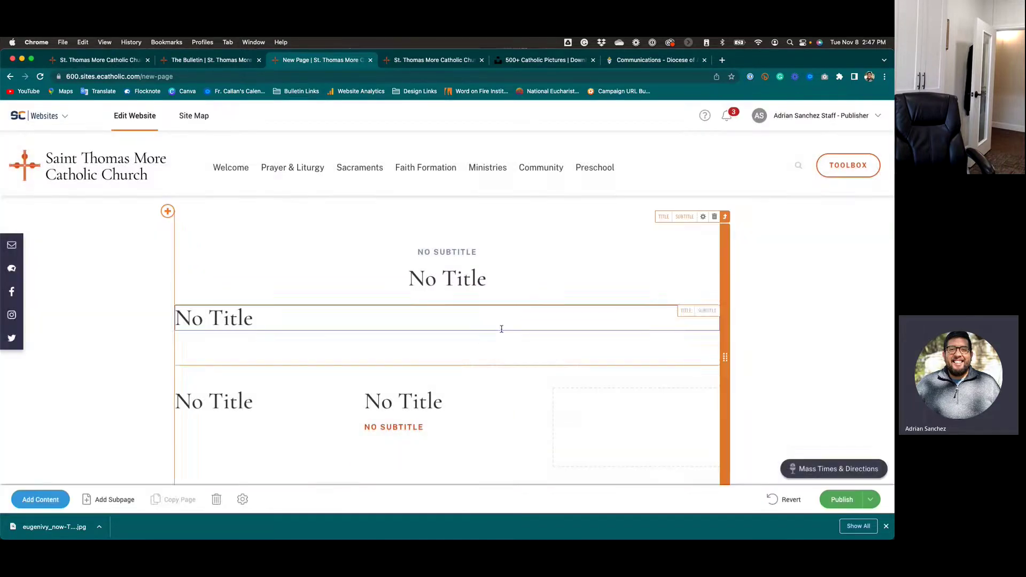
# Add a Columns section with the Duo layout directly above the row section.
pyautogui.scroll(2, 183, 349)
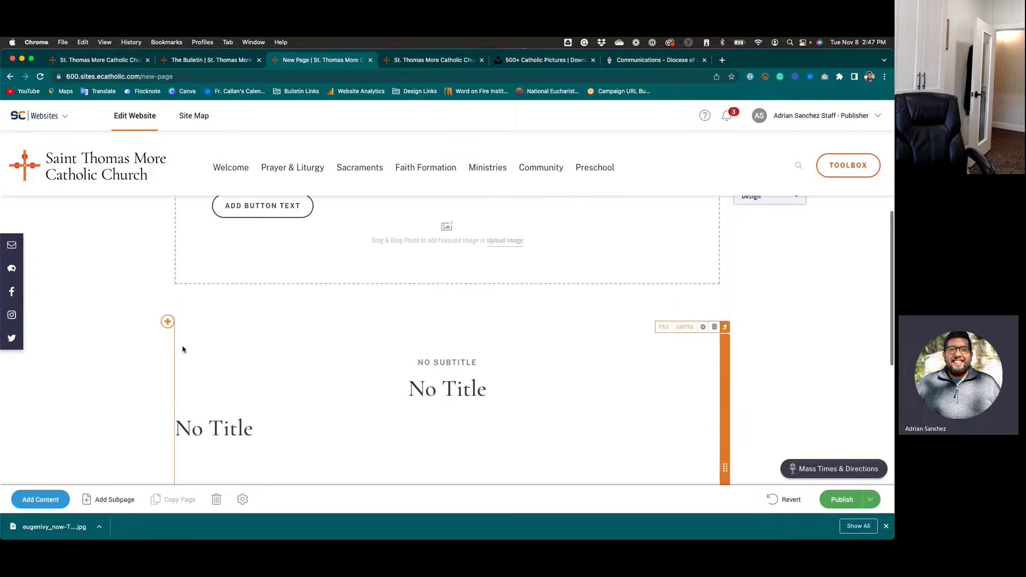
pyautogui.click(167, 327)
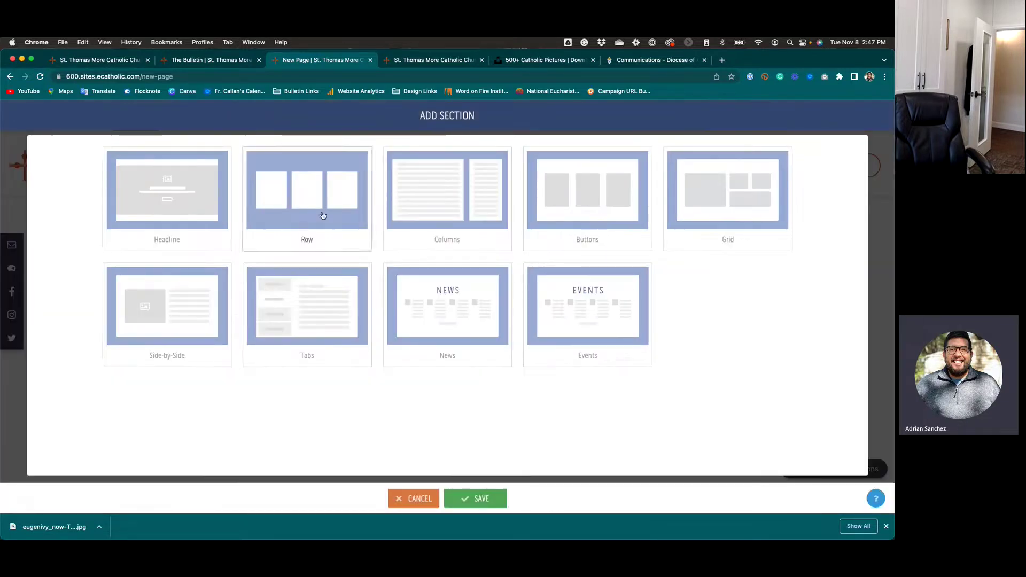
pyautogui.click(497, 213)
pyautogui.click(320, 340)
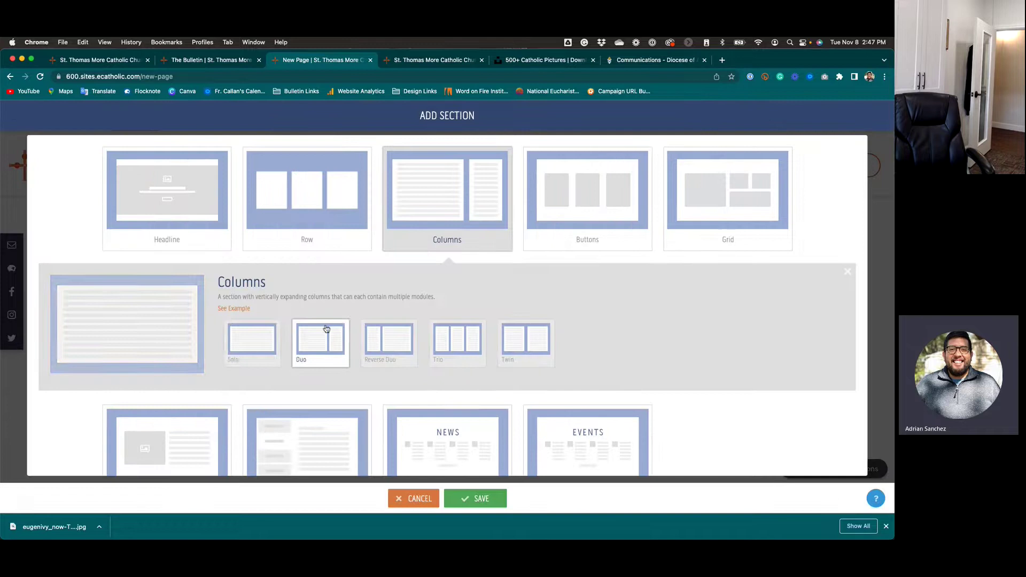
pyautogui.click(475, 498)
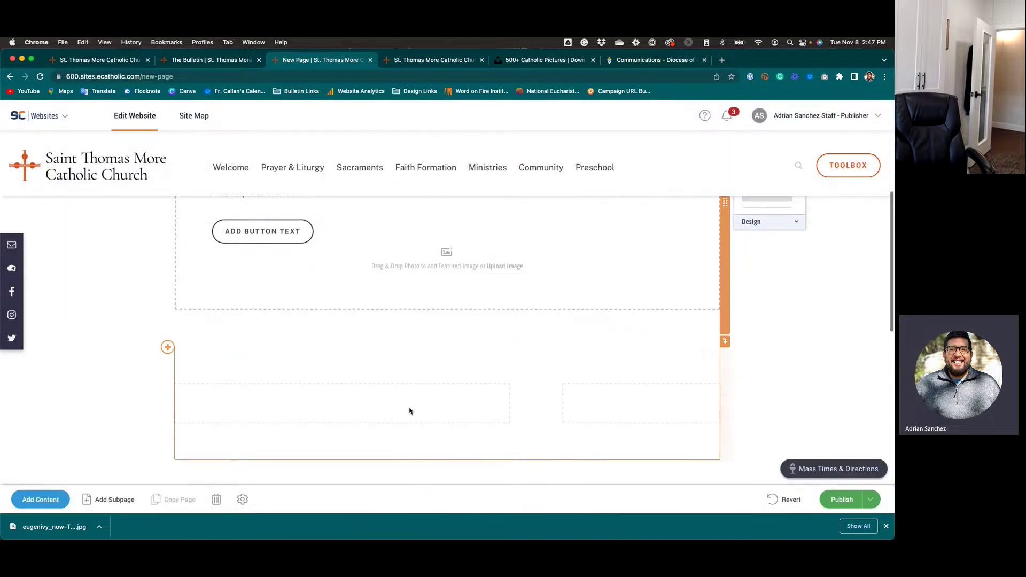
# Place two Text / HTML modules, one below the other, in the wide column of the new Duo section.
pyautogui.scroll(-2, 389, 401)
pyautogui.click(65, 499)
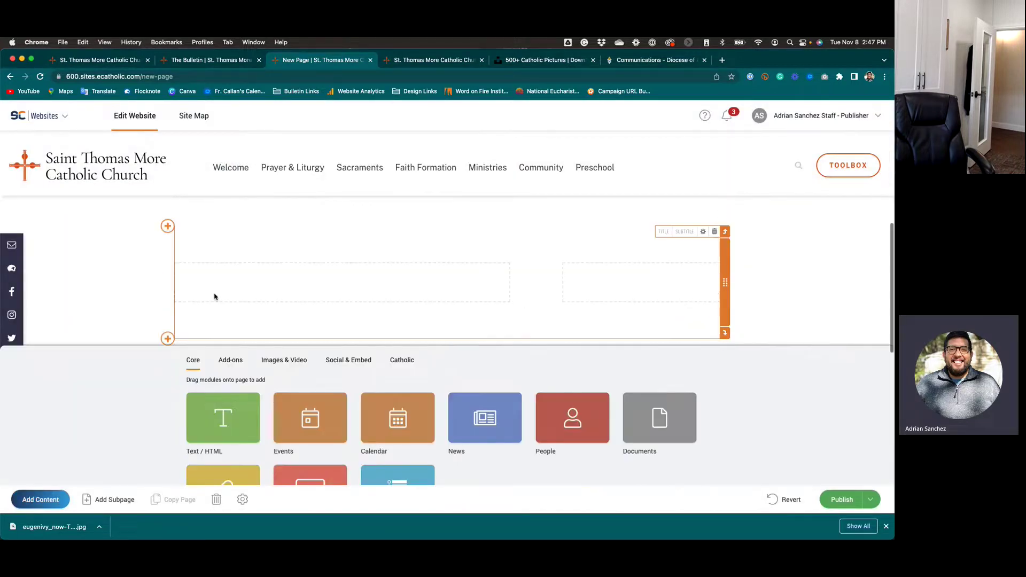
pyautogui.moveTo(218, 404); pyautogui.dragTo(214, 277)
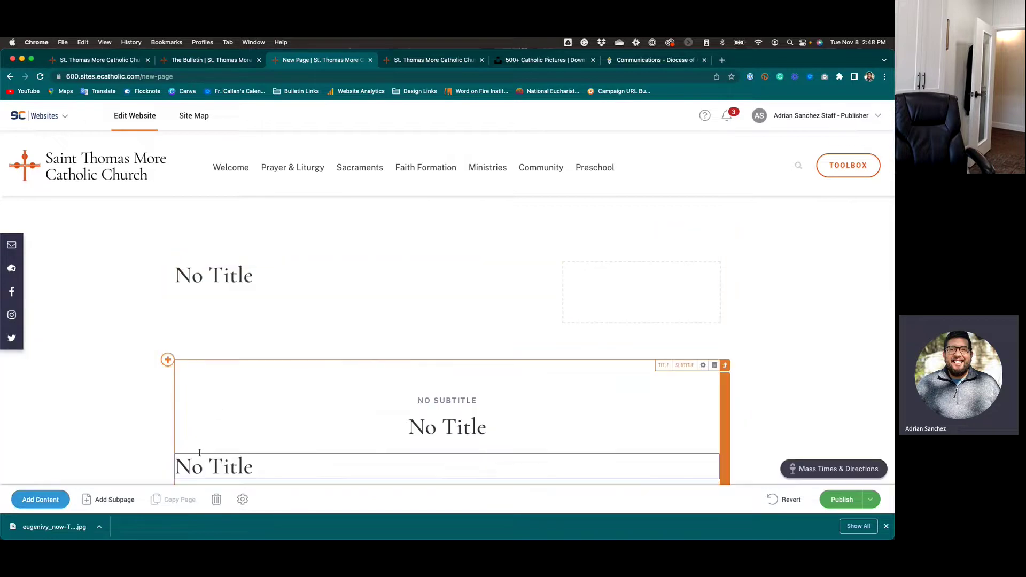
pyautogui.click(42, 500)
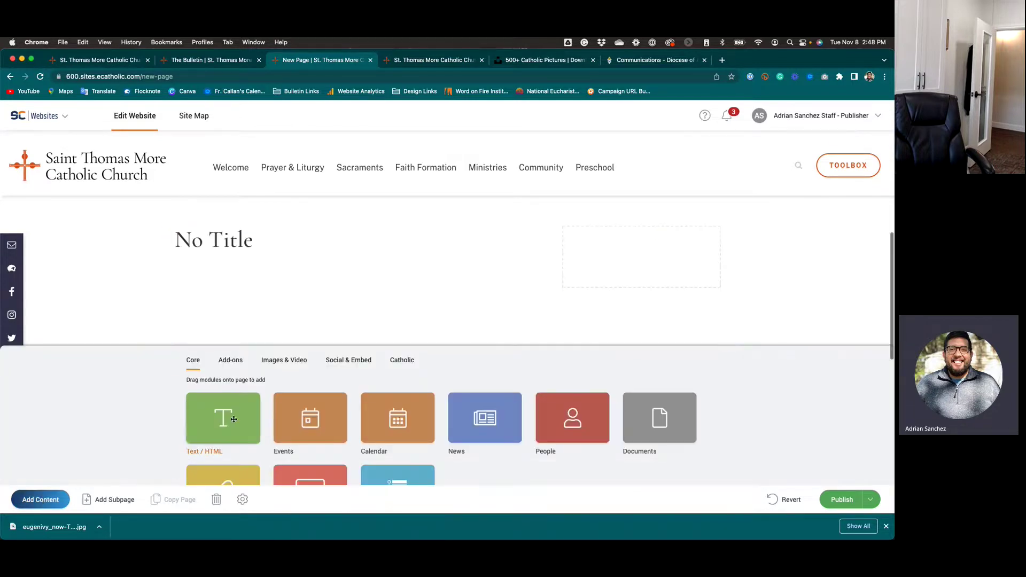
pyautogui.moveTo(230, 419); pyautogui.dragTo(252, 281)
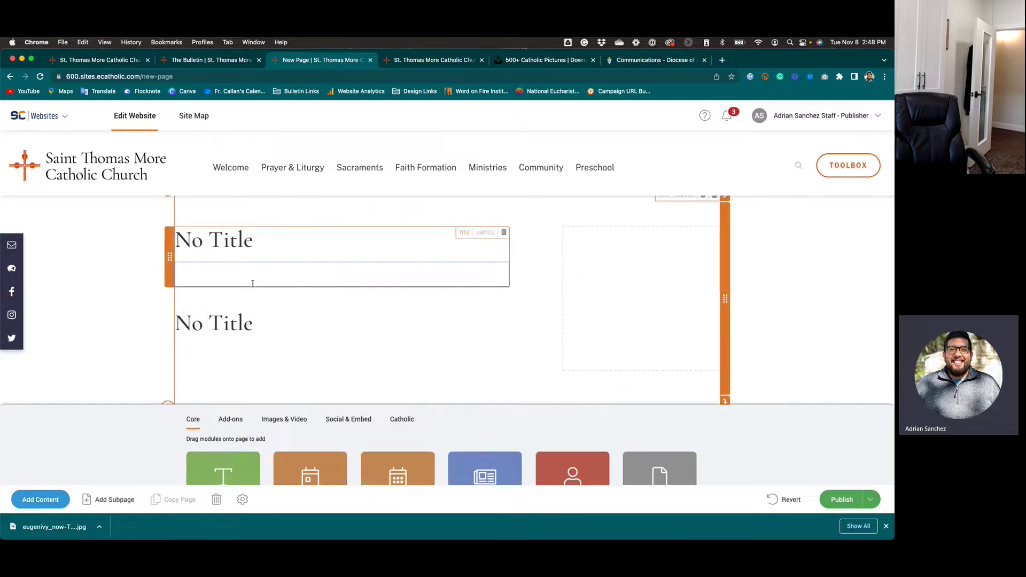
# Review the design settings and layout options of the Duo Columns section, and close them without saving.
pyautogui.scroll(2, 401, 297)
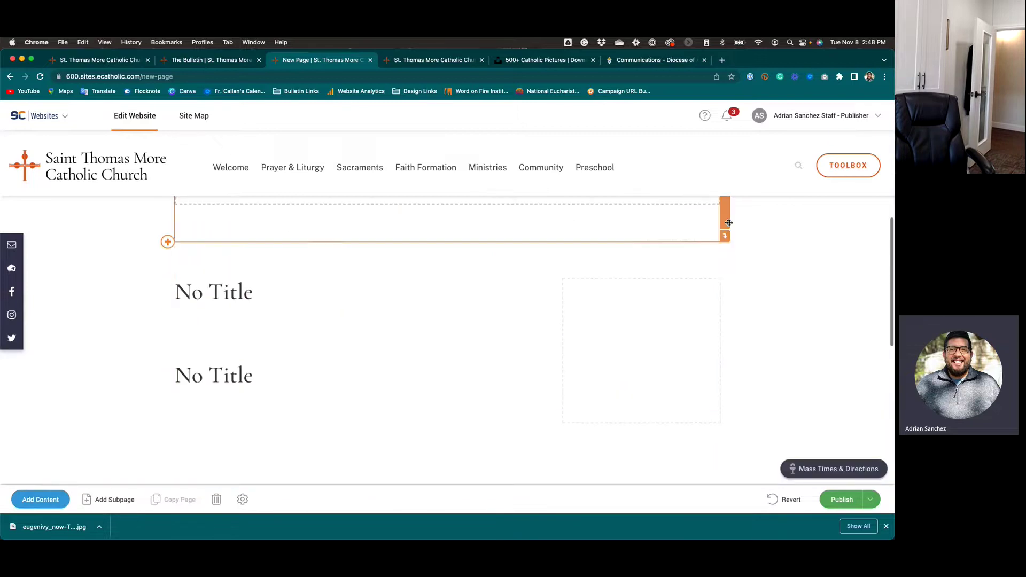
pyautogui.click(703, 248)
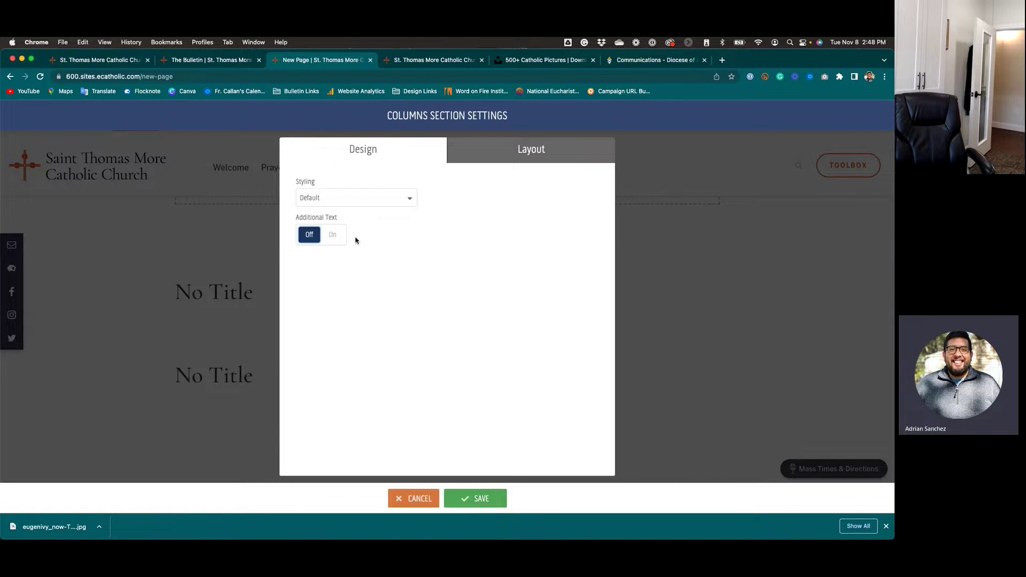
pyautogui.click(531, 152)
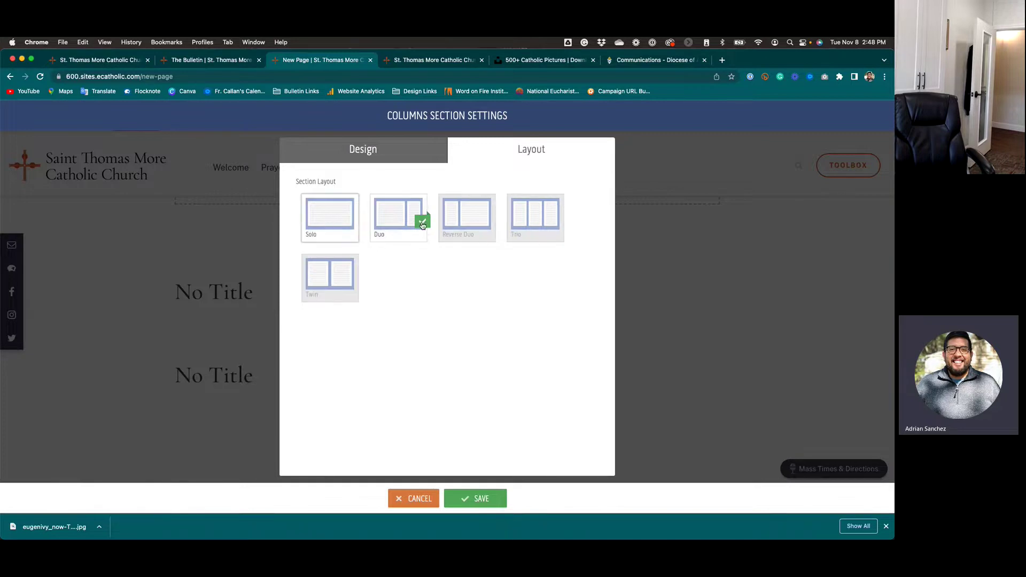
pyautogui.click(420, 499)
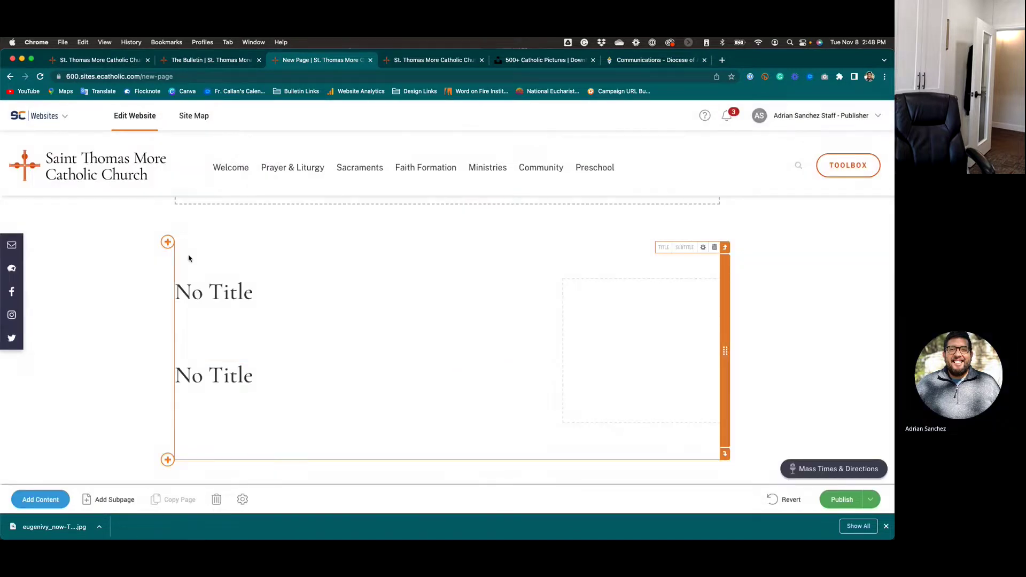
# Add a Buttons section with the One Row of Three layout directly above the Columns section.
pyautogui.click(168, 242)
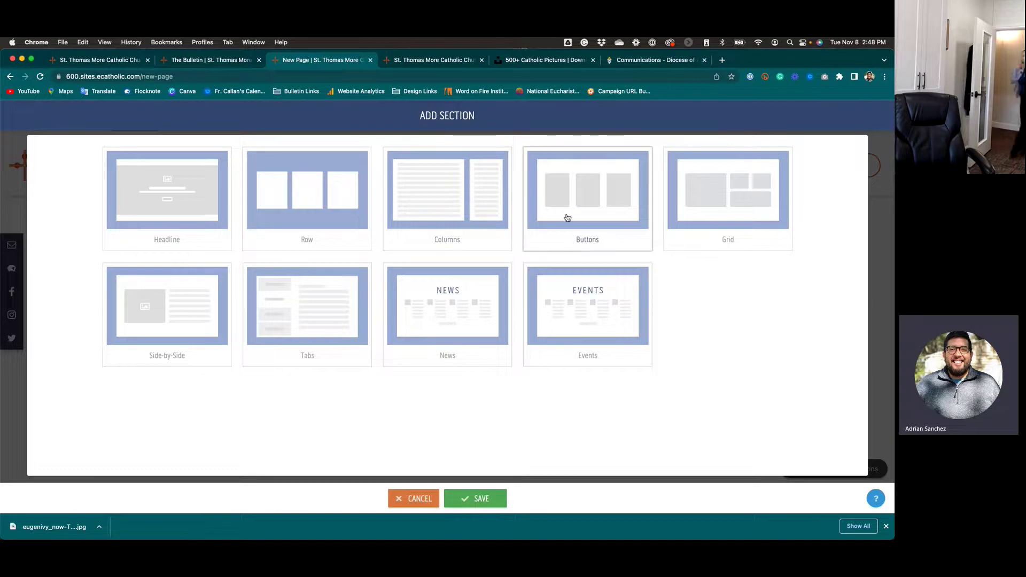
pyautogui.click(575, 218)
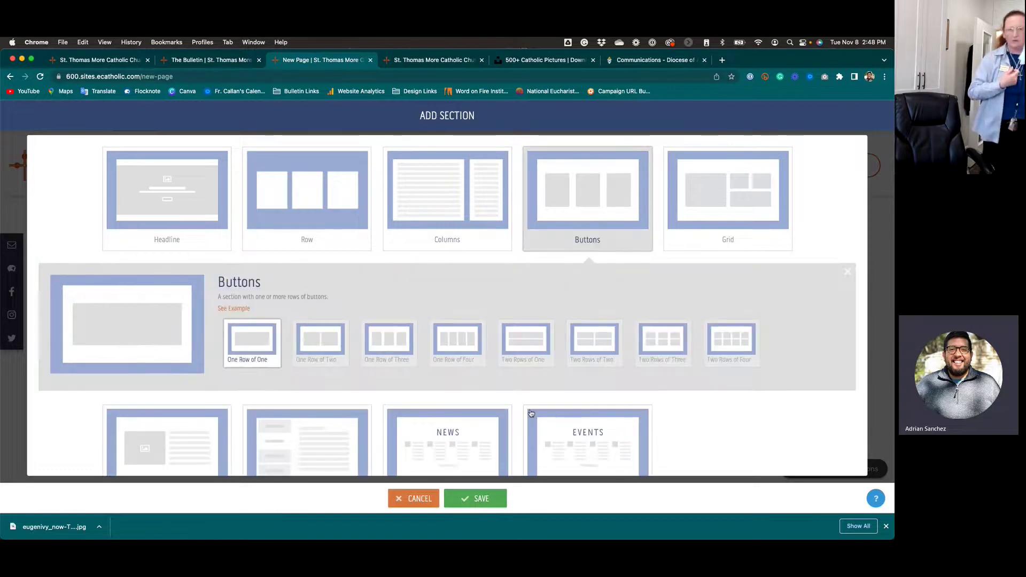
pyautogui.click(392, 343)
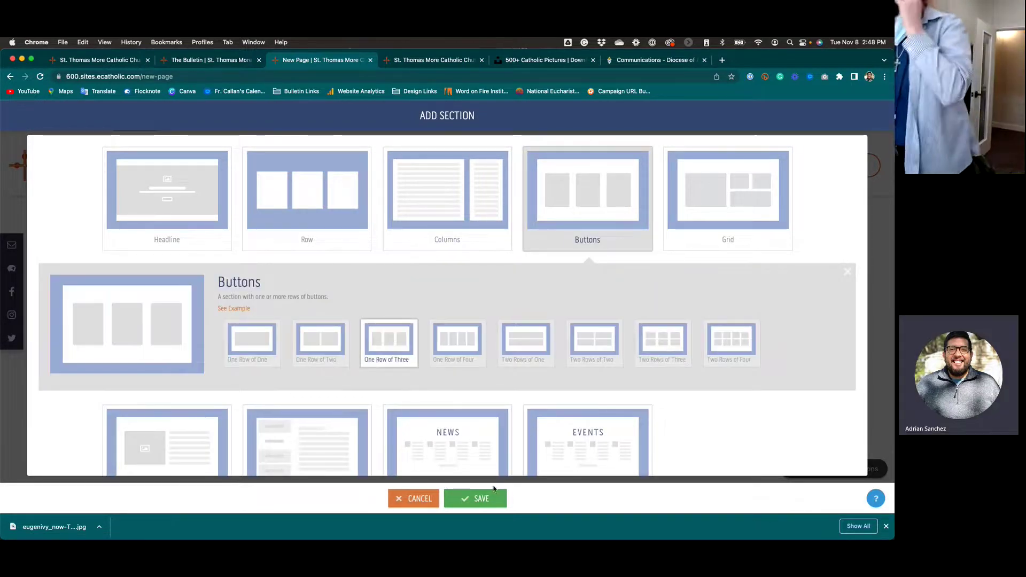
pyautogui.click(483, 497)
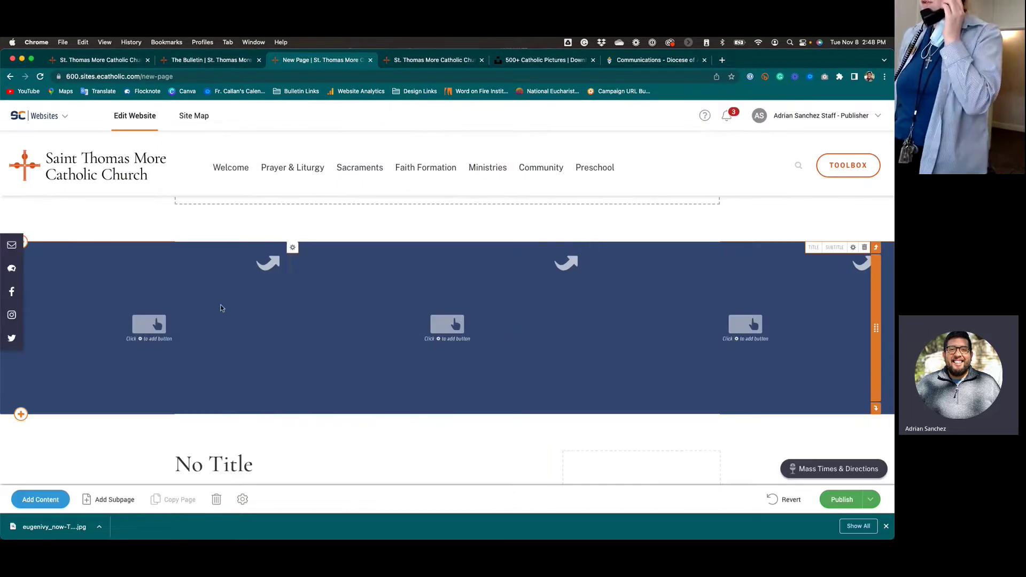
# Look through the styling choices for the new Buttons section and cancel its settings.
pyautogui.click(853, 247)
pyautogui.click(414, 203)
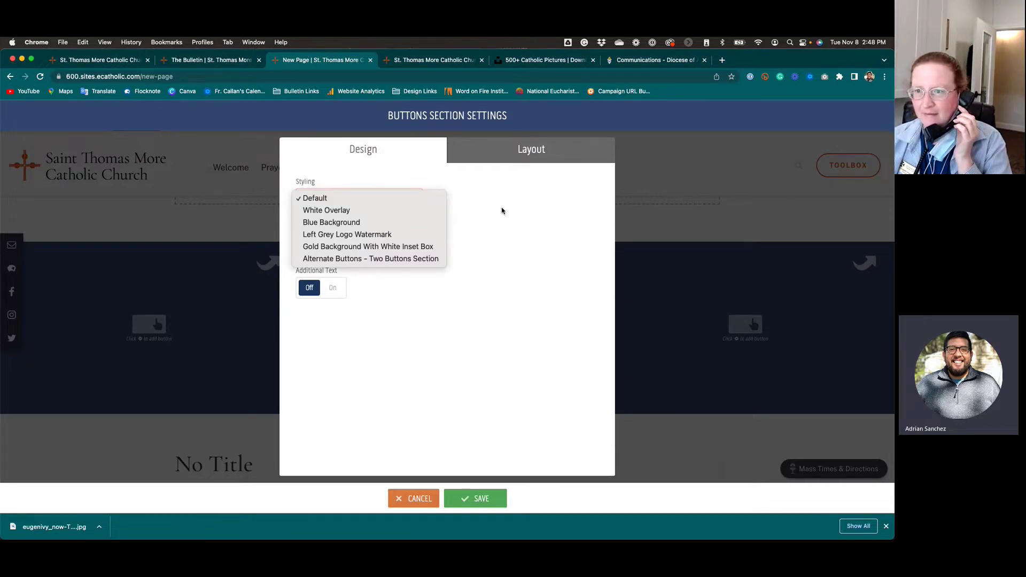
pyautogui.click(413, 500)
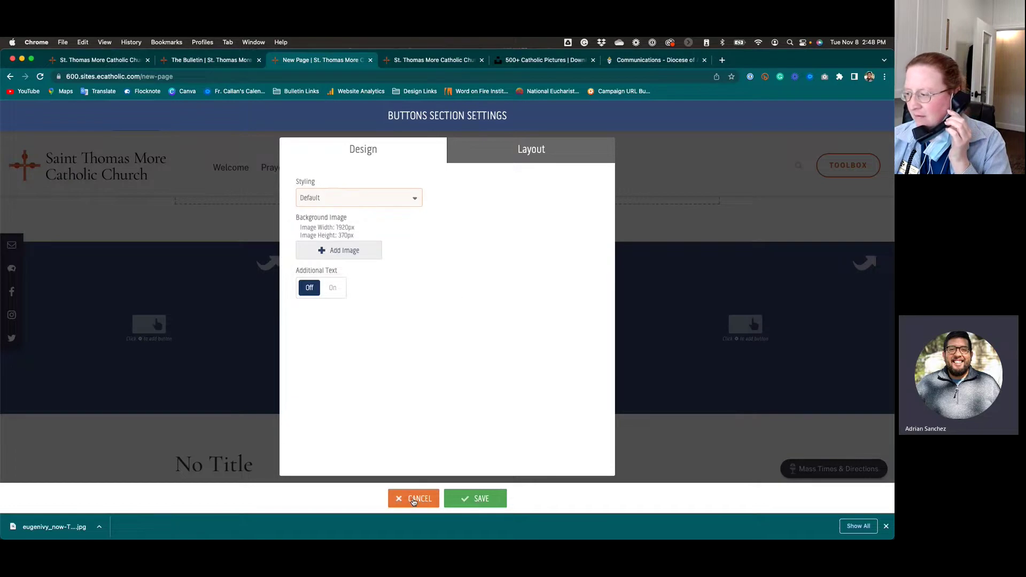
pyautogui.click(413, 500)
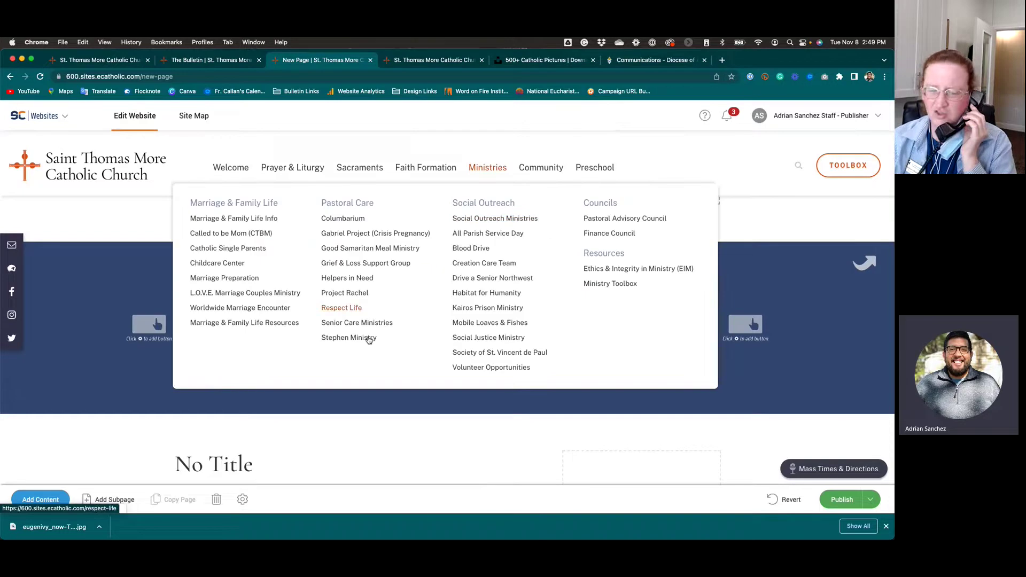
# Set the new Buttons section's styling to White Overlay and save it.
pyautogui.moveTo(817, 266)
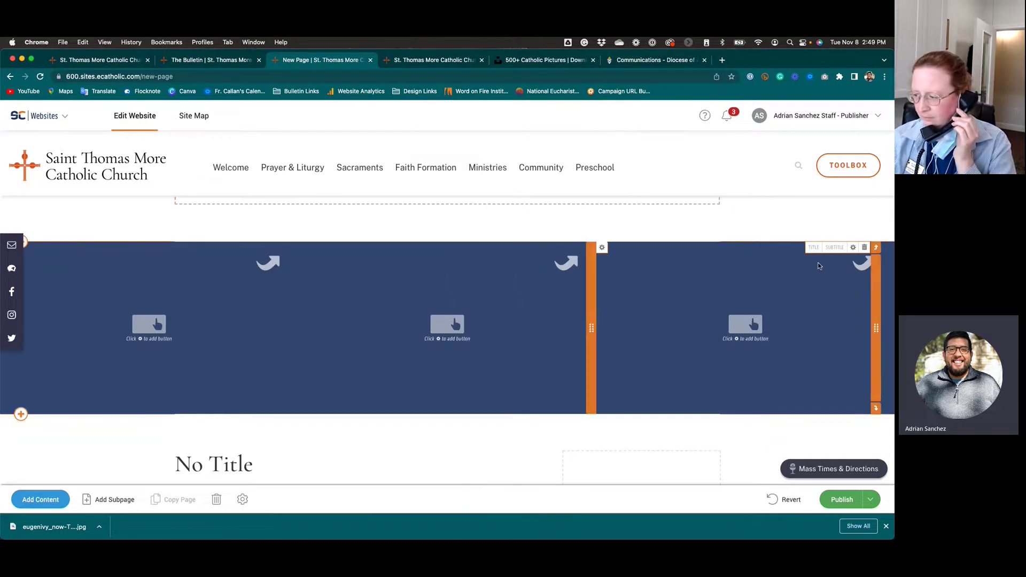
pyautogui.click(853, 249)
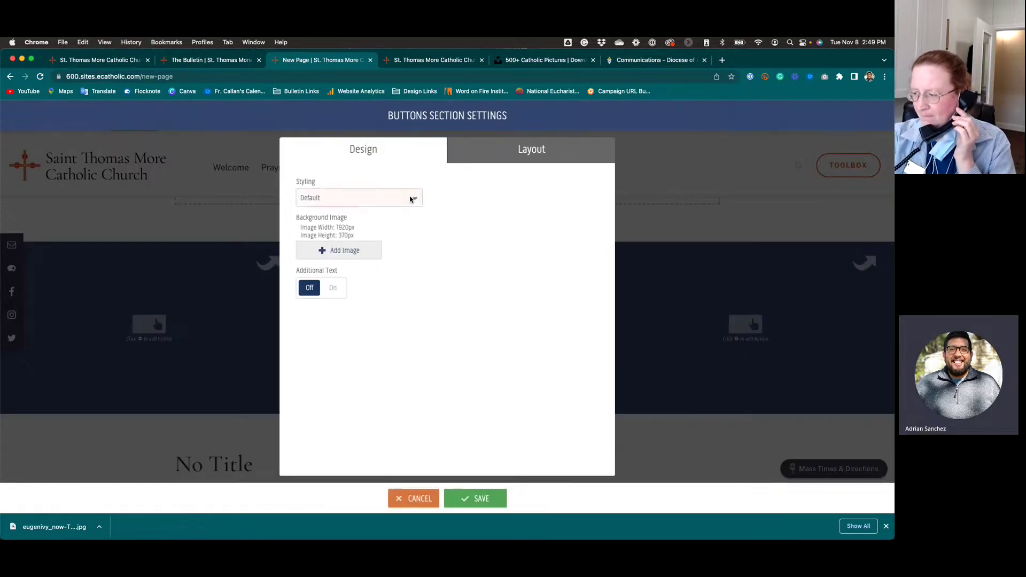
pyautogui.click(408, 199)
pyautogui.click(394, 210)
pyautogui.click(470, 498)
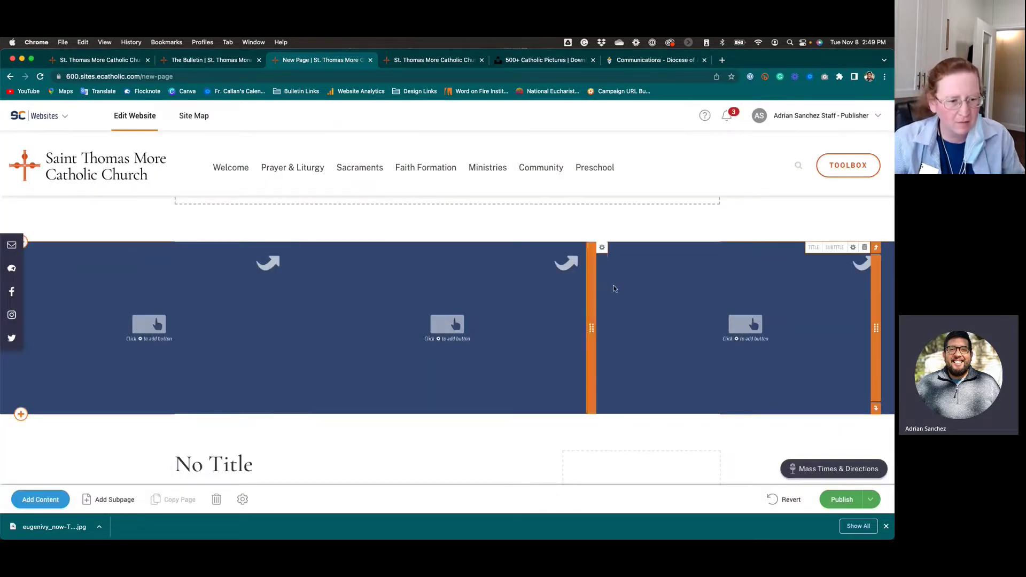
# Go to the site's existing deadlines page by changing the page address to 600.sites.ecatholic.com/deadlines.
pyautogui.moveTo(596, 164)
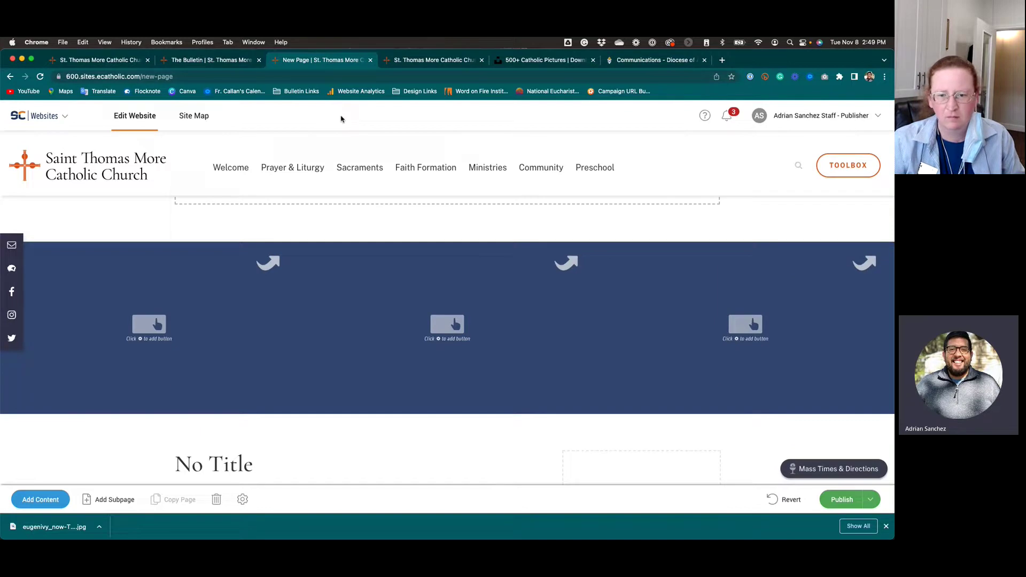
pyautogui.click(184, 78)
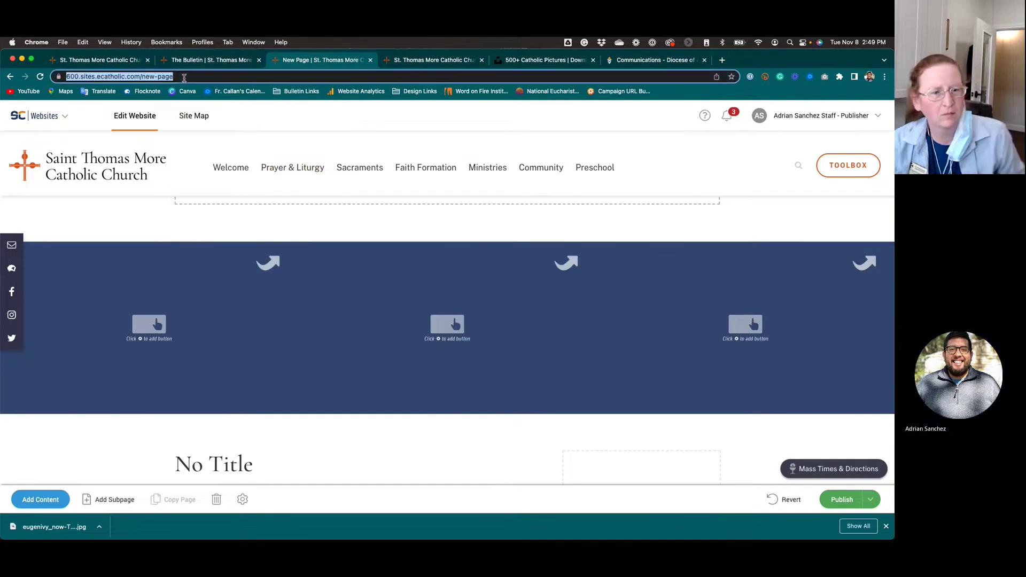
pyautogui.click(207, 79)
pyautogui.press('BackSpace')
pyautogui.press('BackSpace')
pyautogui.press('BackSpace')
pyautogui.press('BackSpace')
pyautogui.press('BackSpace')
pyautogui.press('BackSpace')
pyautogui.press('BackSpace')
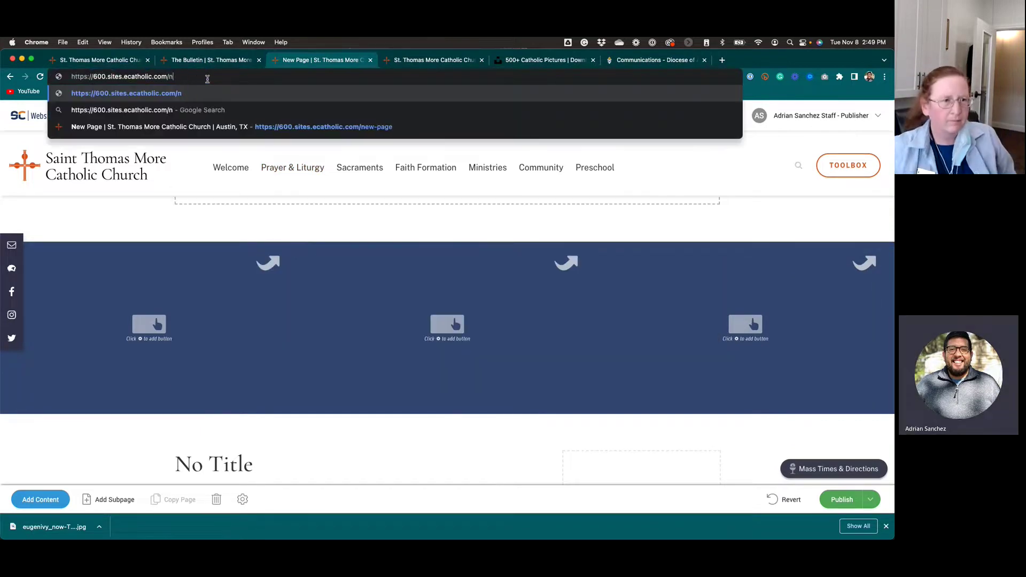
pyautogui.press('BackSpace')
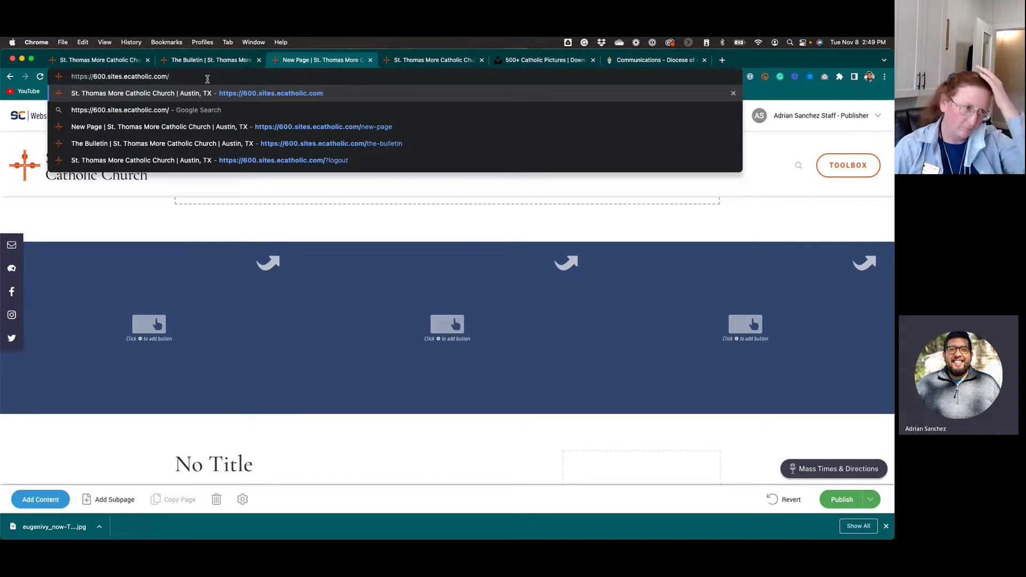
pyautogui.write('dead')
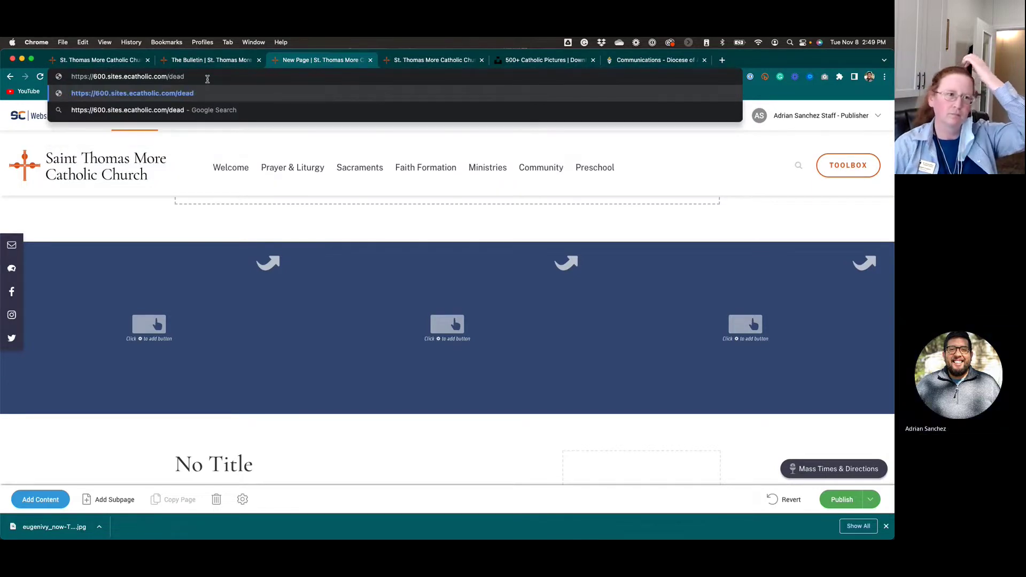
pyautogui.write('lines')
pyautogui.press('Return')
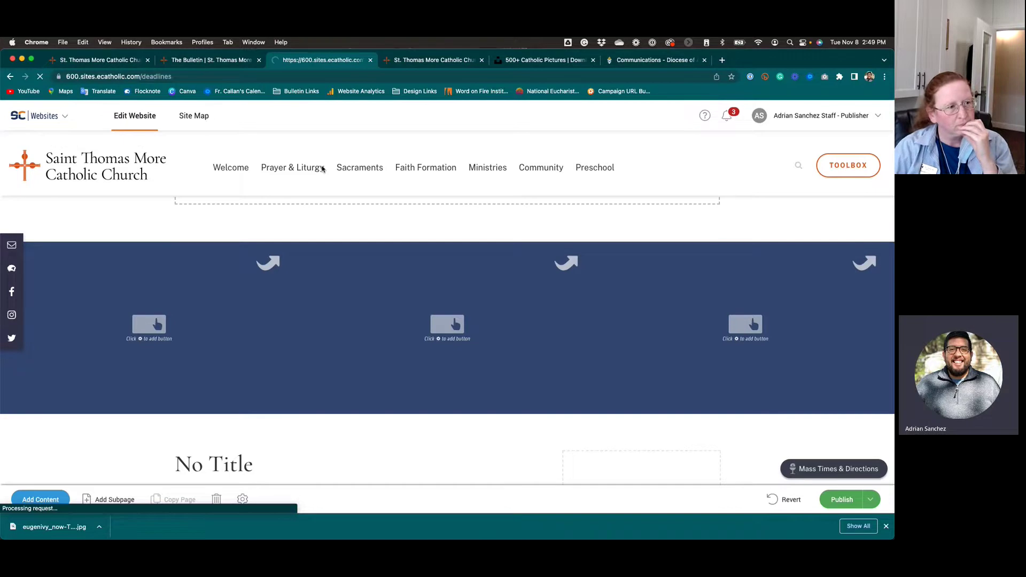
# Open the section settings of the Other Bulletin Resources buttons on the Deadlines page.
pyautogui.scroll(-10, 431, 277)
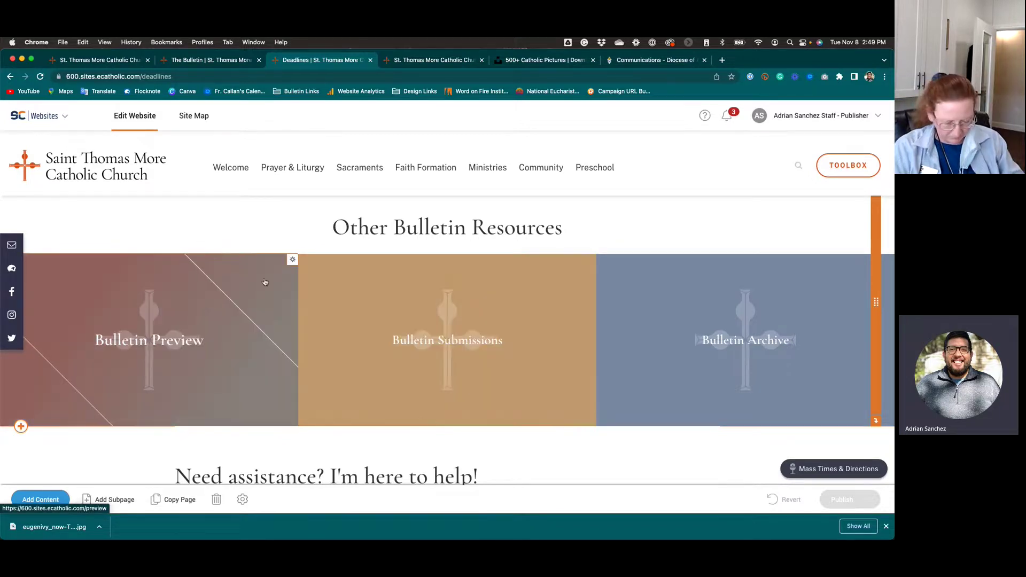
pyautogui.scroll(1, 691, 248)
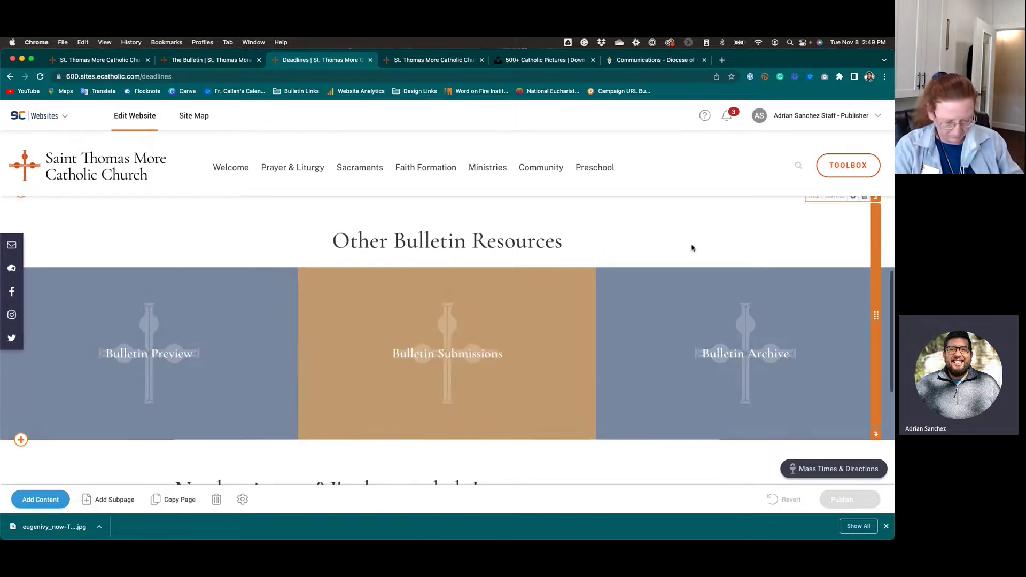
pyautogui.click(853, 197)
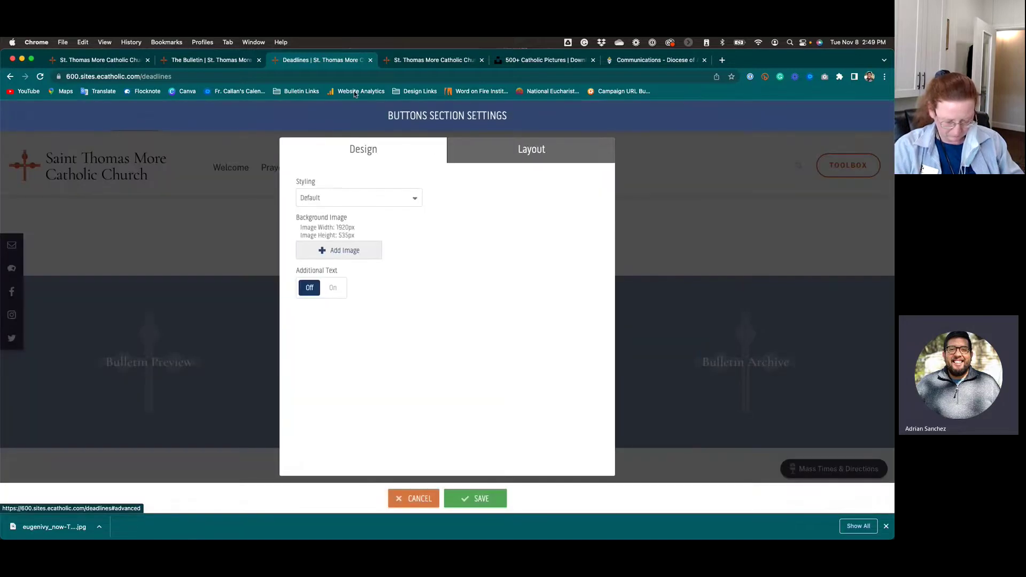
# Examine the photo button grid on the parish homepage as an example, and return to the Deadlines page settings.
pyautogui.click(219, 62)
pyautogui.click(401, 62)
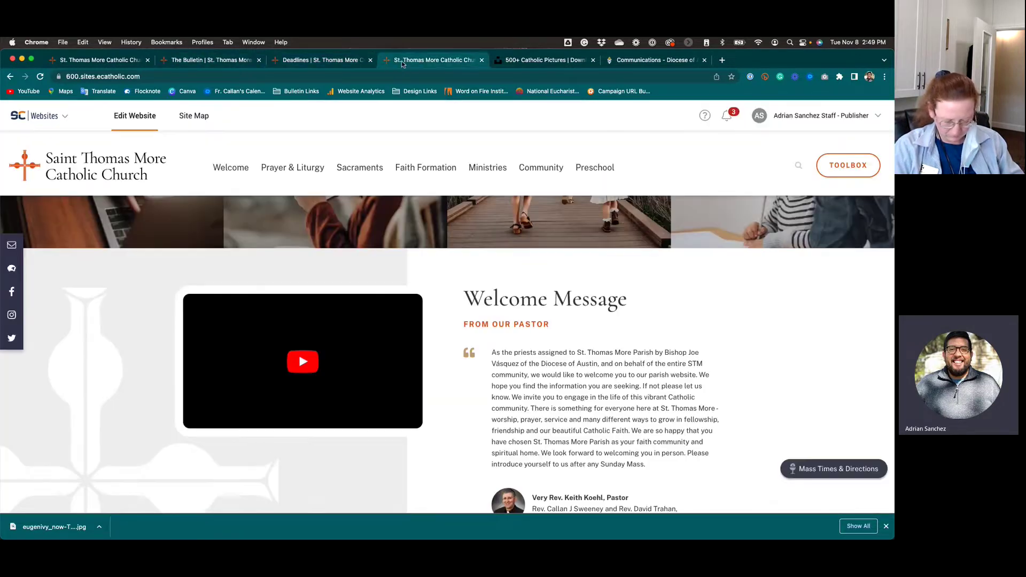
pyautogui.scroll(-10, 337, 357)
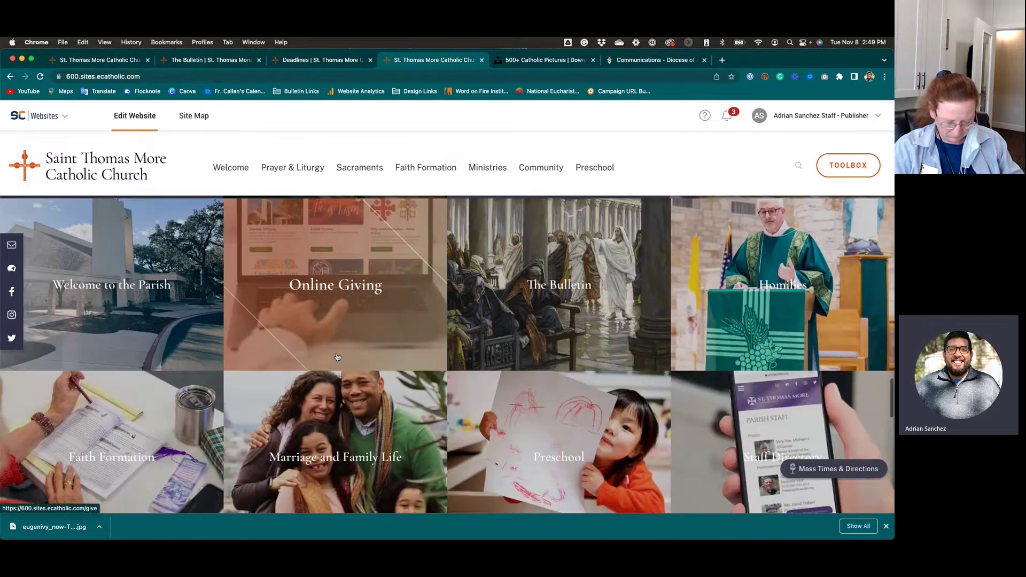
pyautogui.scroll(1, 229, 285)
pyautogui.scroll(-1, 773, 254)
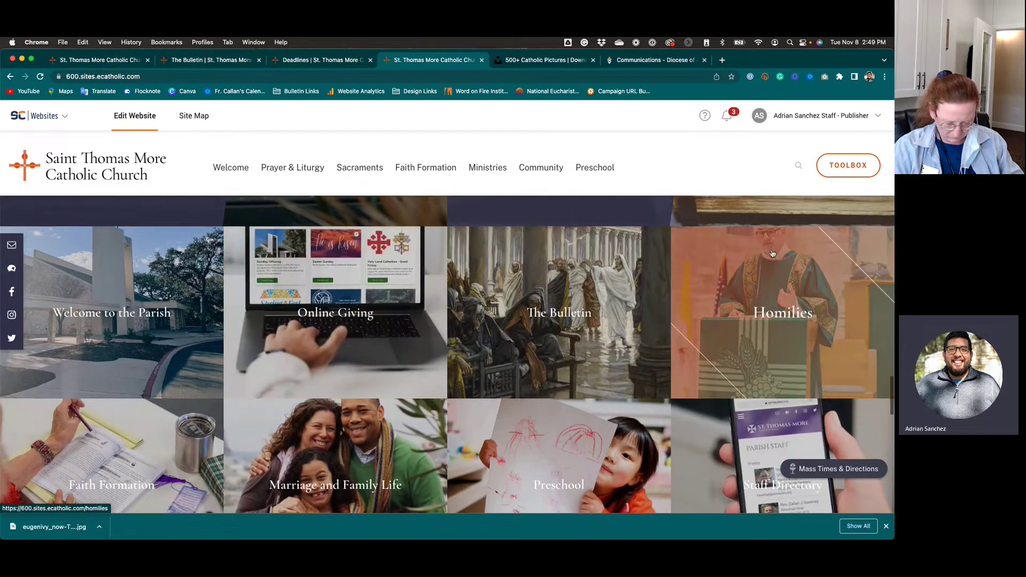
pyautogui.scroll(2, 615, 268)
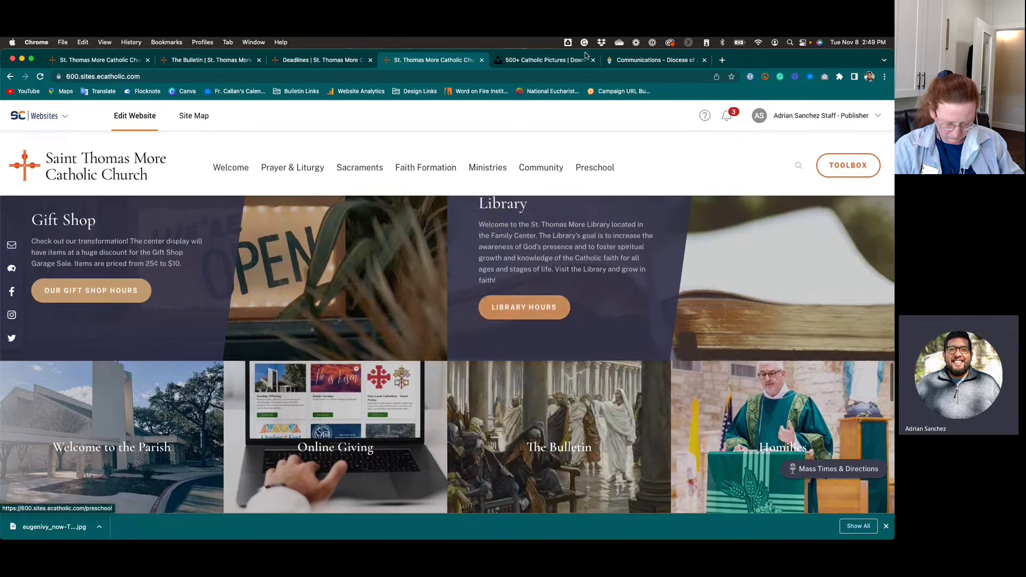
pyautogui.click(329, 60)
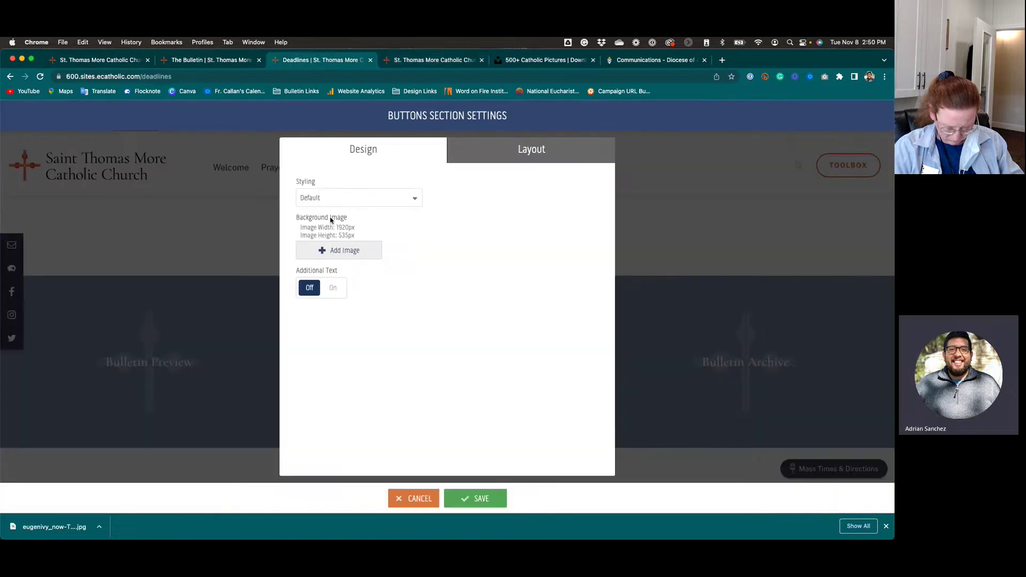
# Check the section's layout options, set the Other Bulletin Resources styling to Blue Background, and save.
pyautogui.click(503, 156)
pyautogui.click(417, 151)
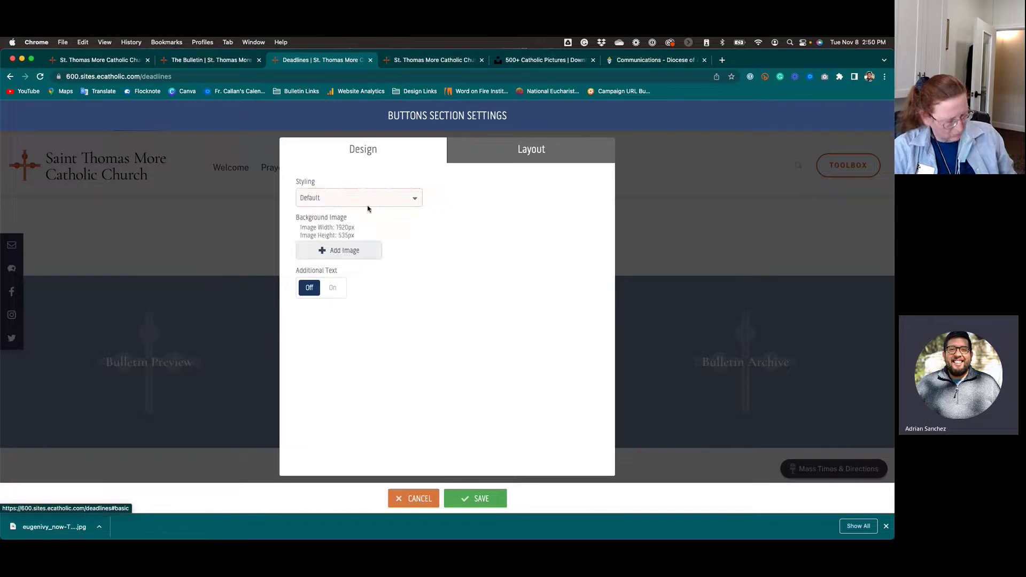
pyautogui.click(368, 208)
pyautogui.click(355, 223)
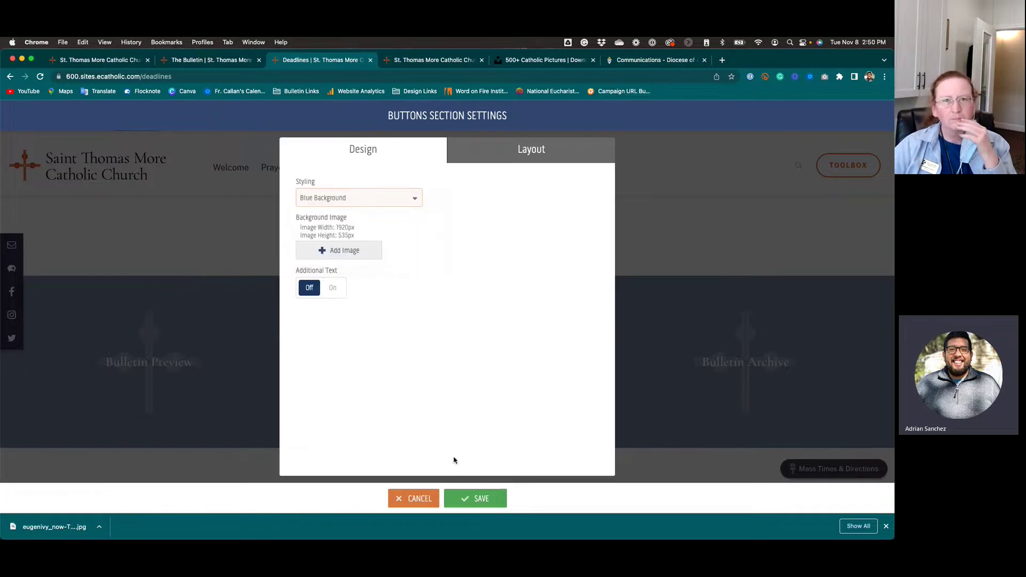
pyautogui.click(484, 498)
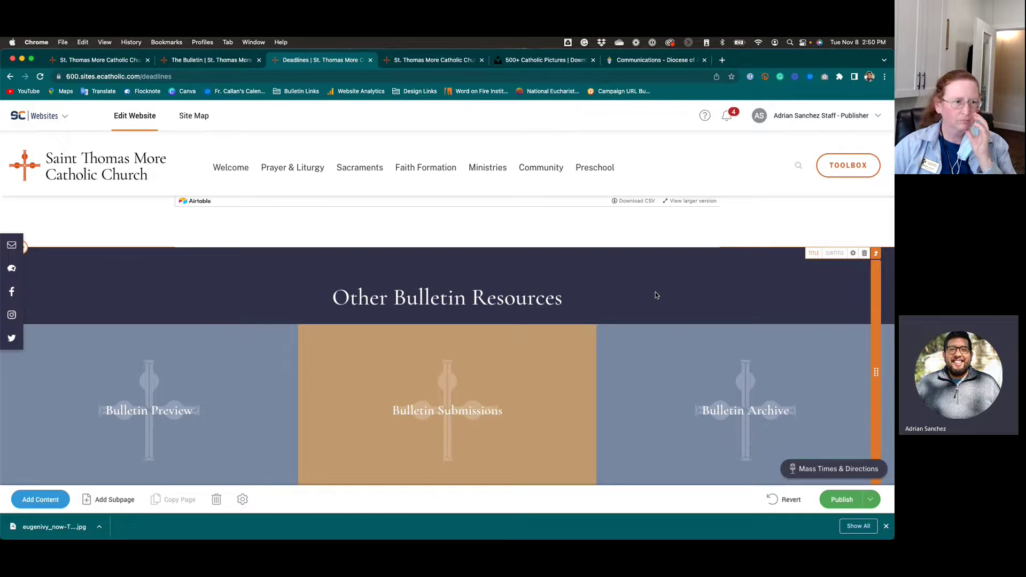
# Change the Other Bulletin Resources section's styling to Left Grey Logo Watermark and save it.
pyautogui.click(853, 252)
pyautogui.click(416, 198)
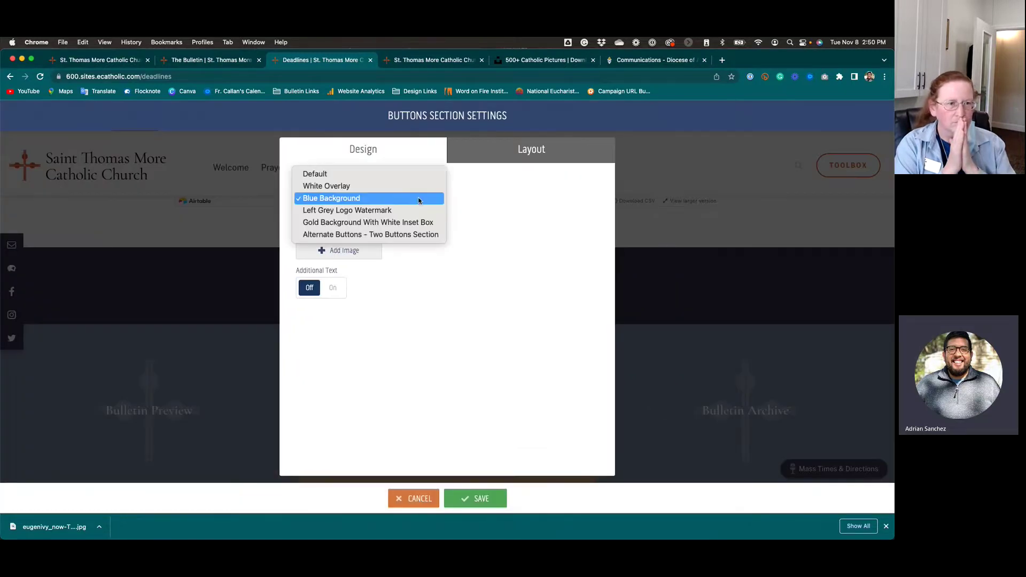
pyautogui.click(408, 210)
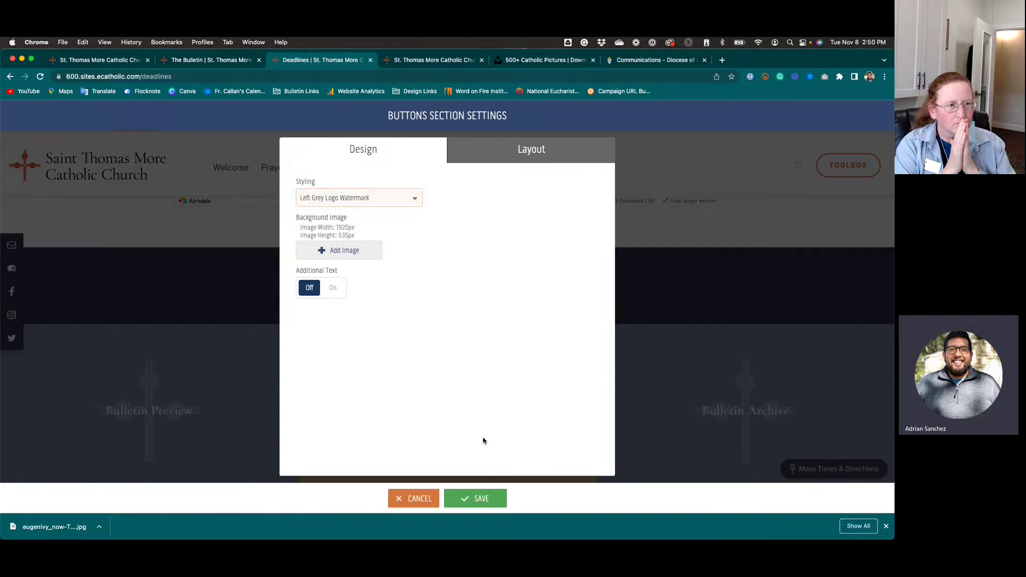
pyautogui.click(477, 498)
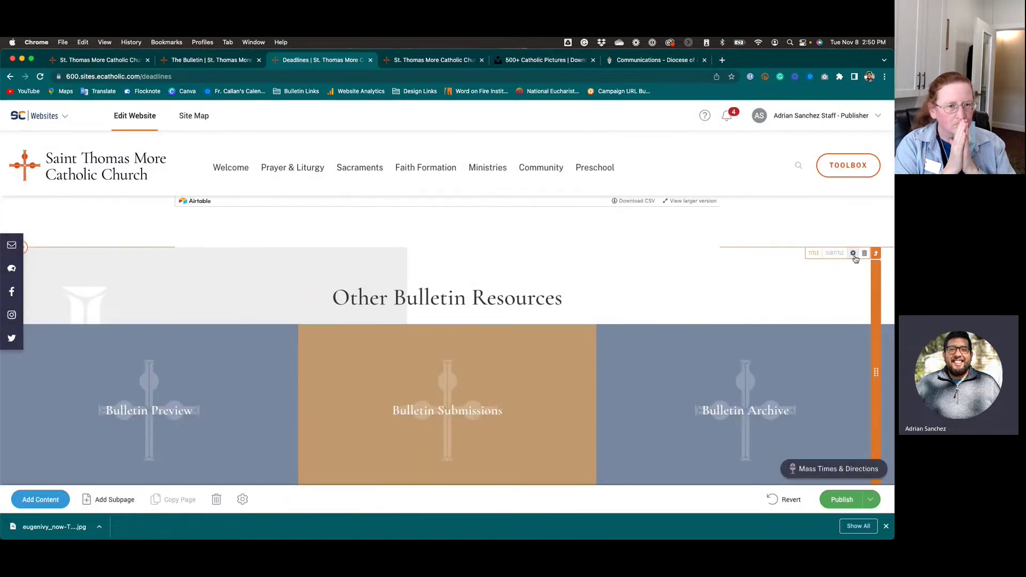
# Set the Other Bulletin Resources section's styling to Alternate Buttons - Two Buttons Section and save it.
pyautogui.click(853, 253)
pyautogui.click(396, 198)
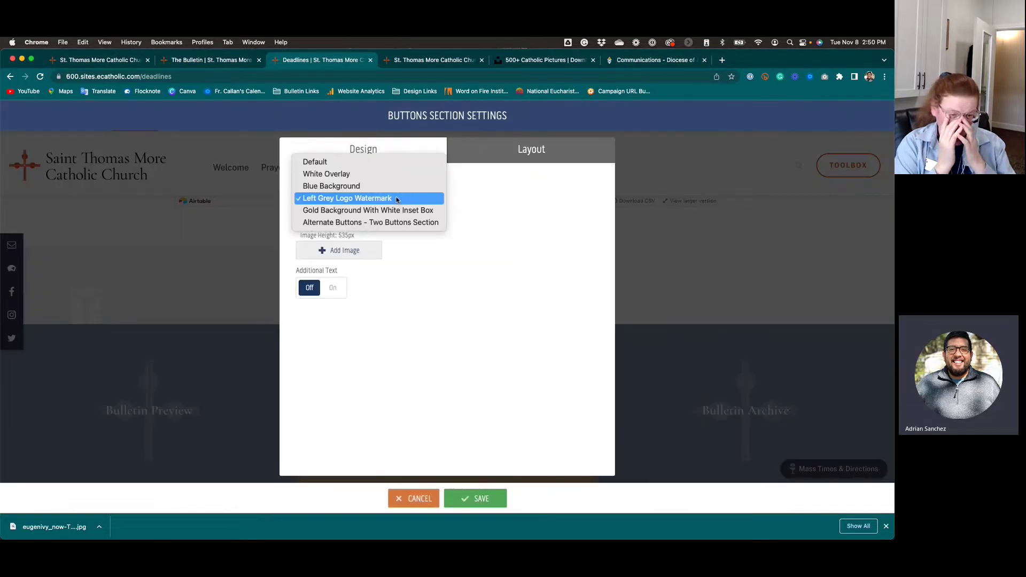
pyautogui.click(381, 226)
pyautogui.click(477, 498)
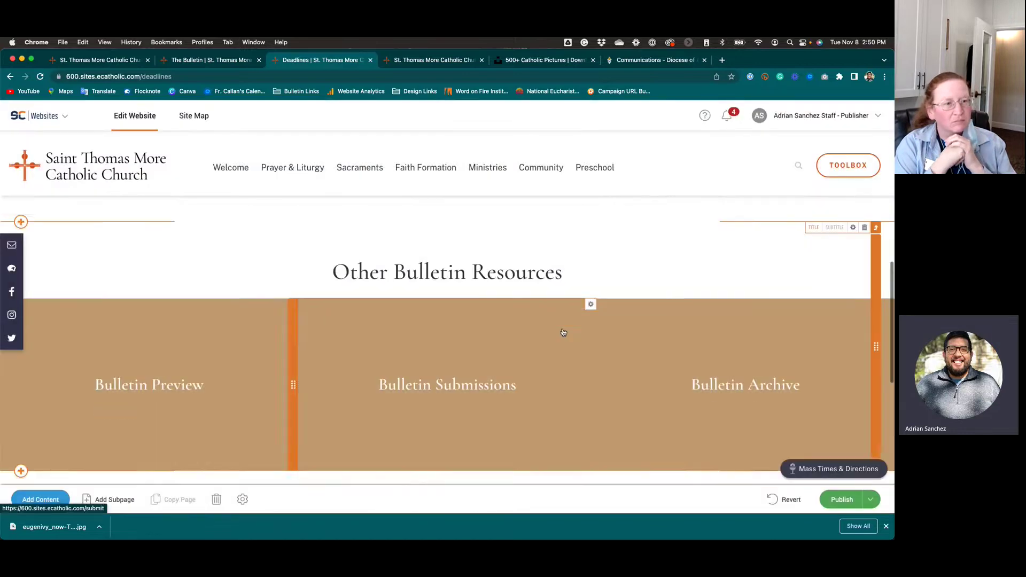
pyautogui.scroll(-1, 563, 332)
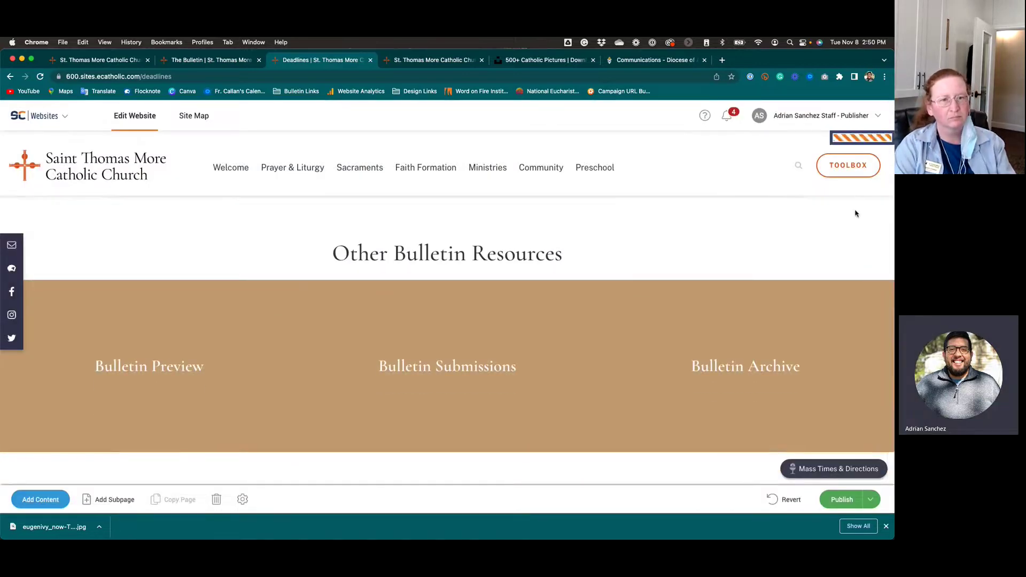
# Change the Other Bulletin Resources section's layout to One Row of Two and save it.
pyautogui.click(854, 235)
pyautogui.click(531, 149)
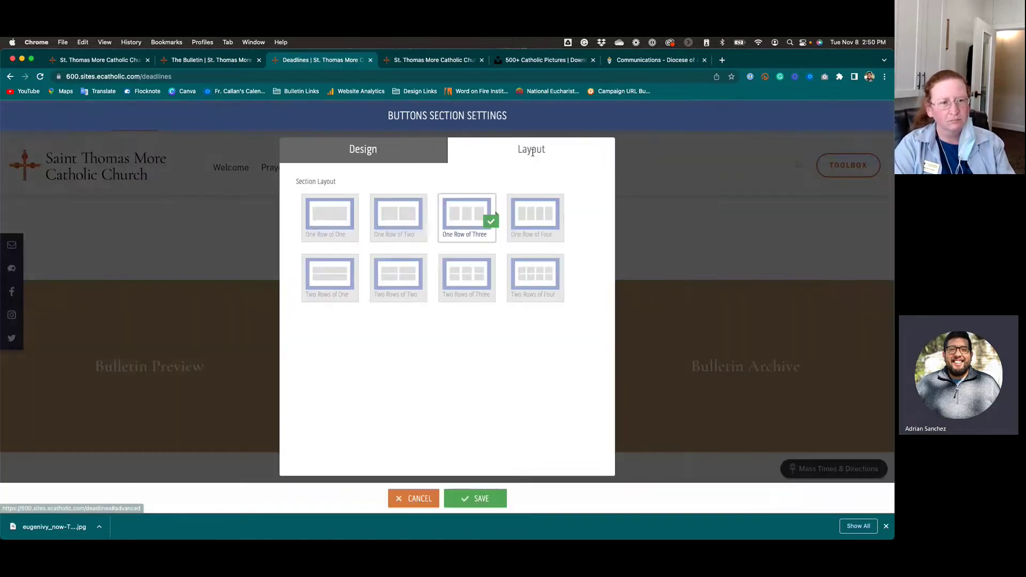
pyautogui.click(413, 236)
pyautogui.click(475, 498)
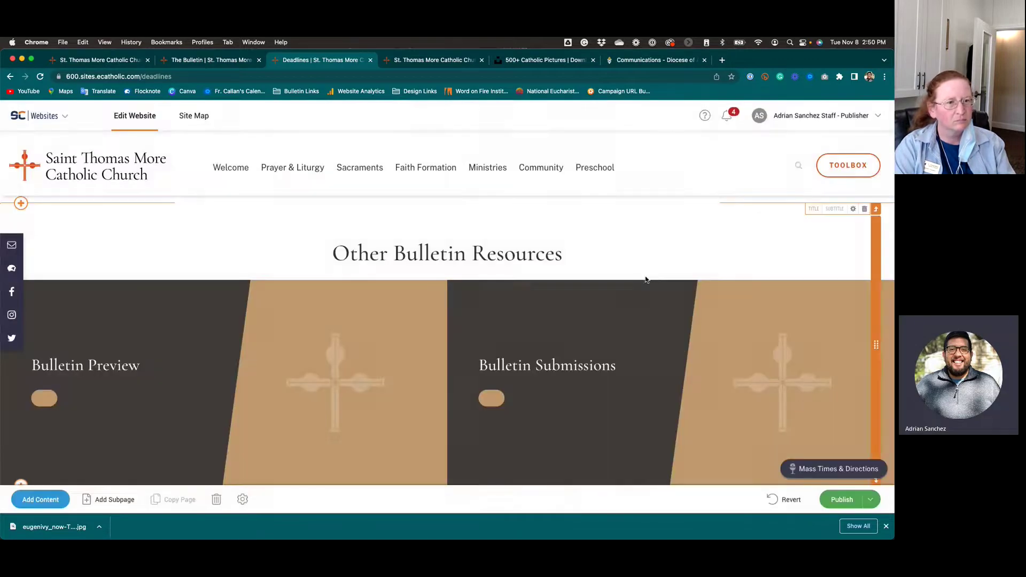
pyautogui.scroll(-3, 630, 282)
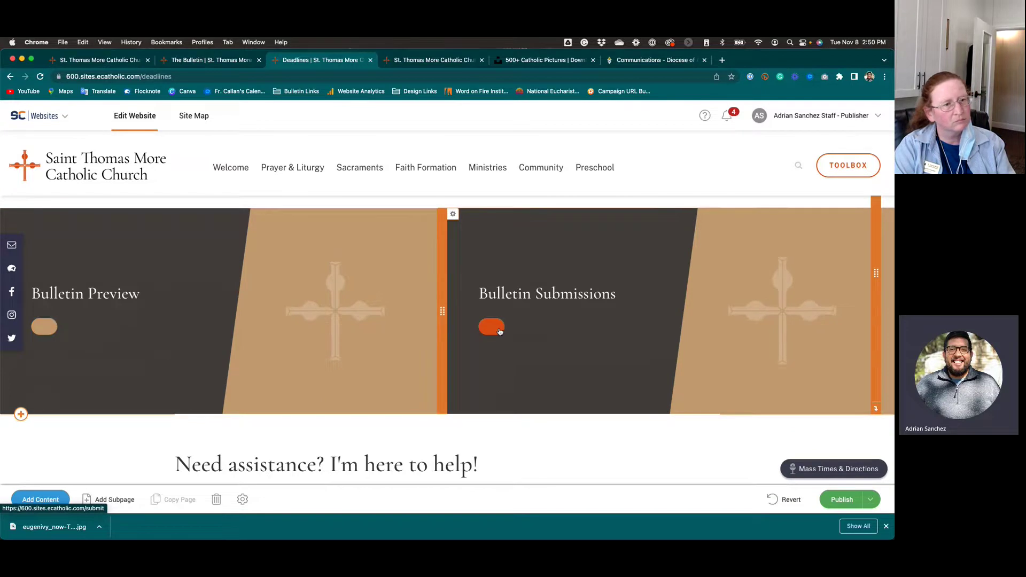
# Examine the Gift Shop and Library two-button section on the parish homepage as an example, and return to the Deadlines page.
pyautogui.click(408, 60)
pyautogui.scroll(2, 279, 303)
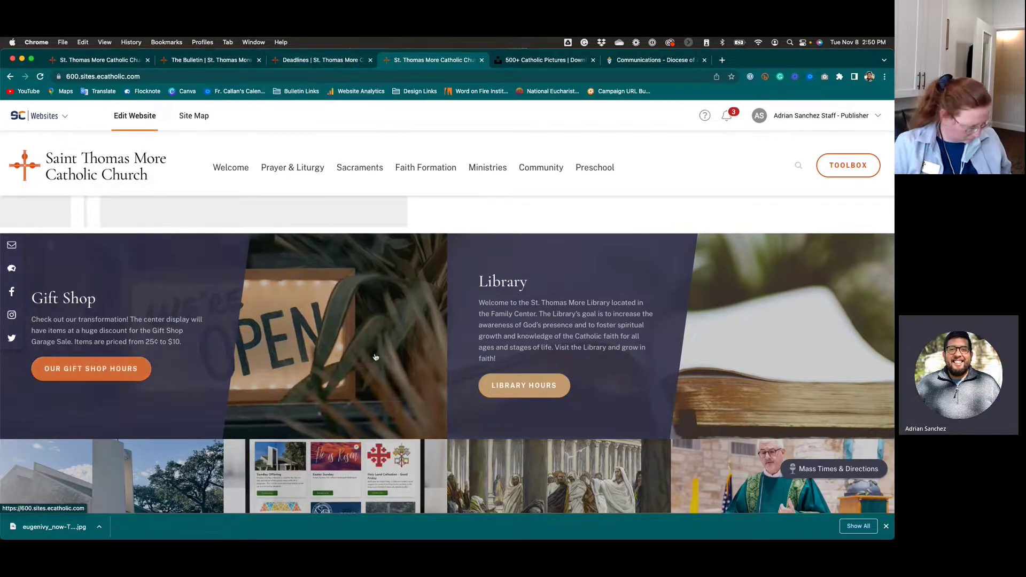
pyautogui.scroll(-2, 309, 429)
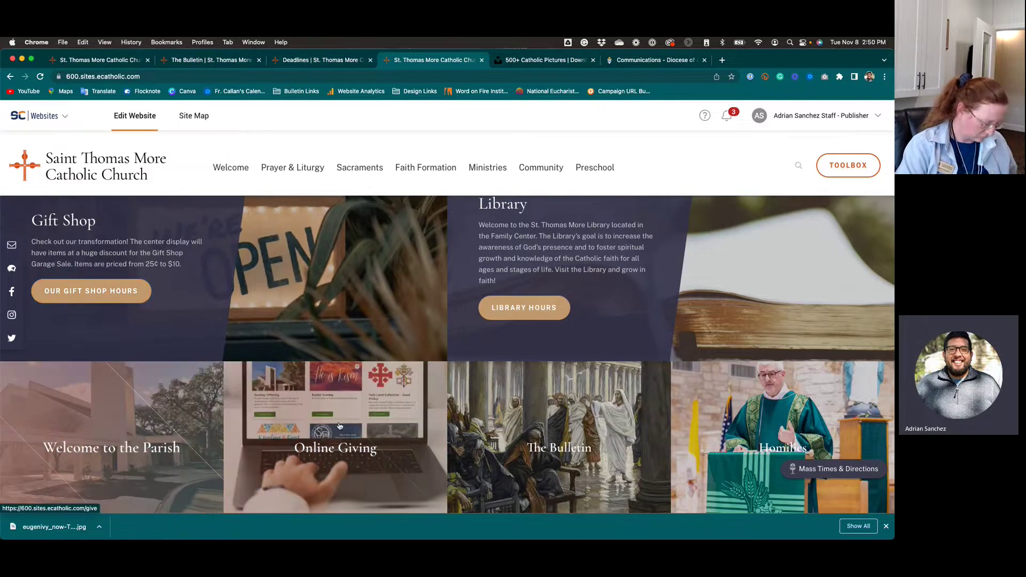
pyautogui.scroll(1, 375, 417)
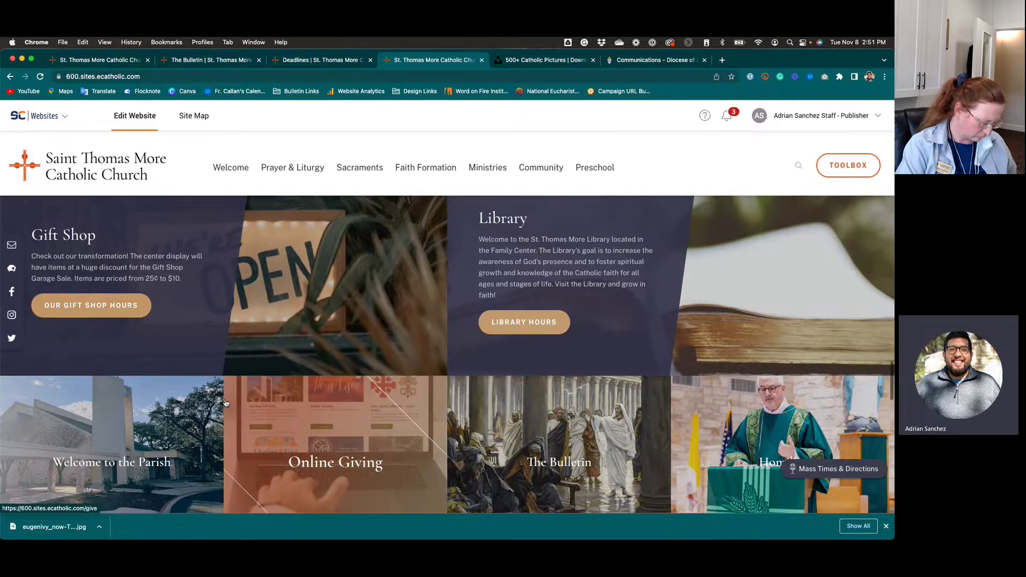
pyautogui.scroll(-3, 338, 384)
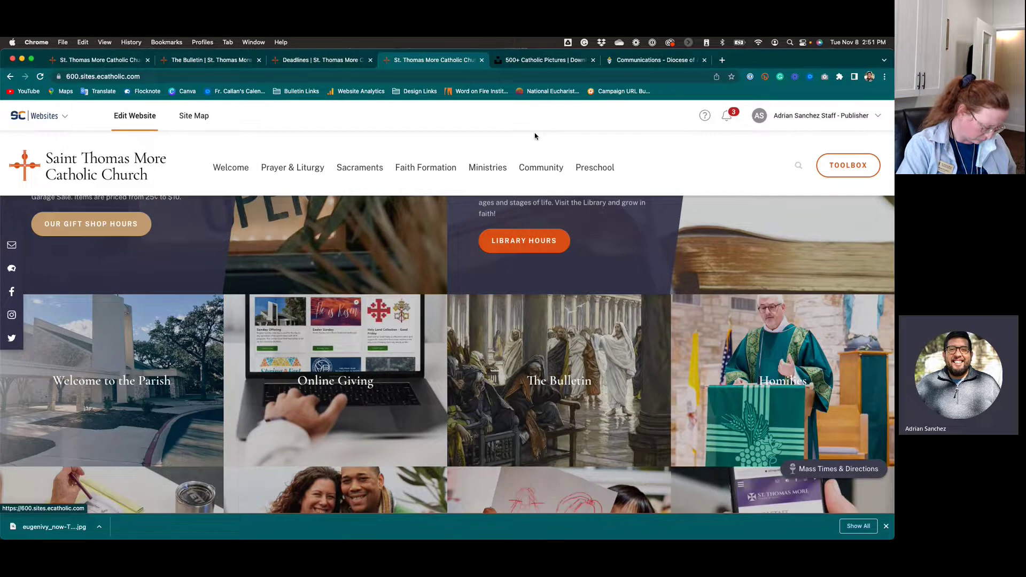
pyautogui.hotkey('ctrl', 'shift', 'Tab')
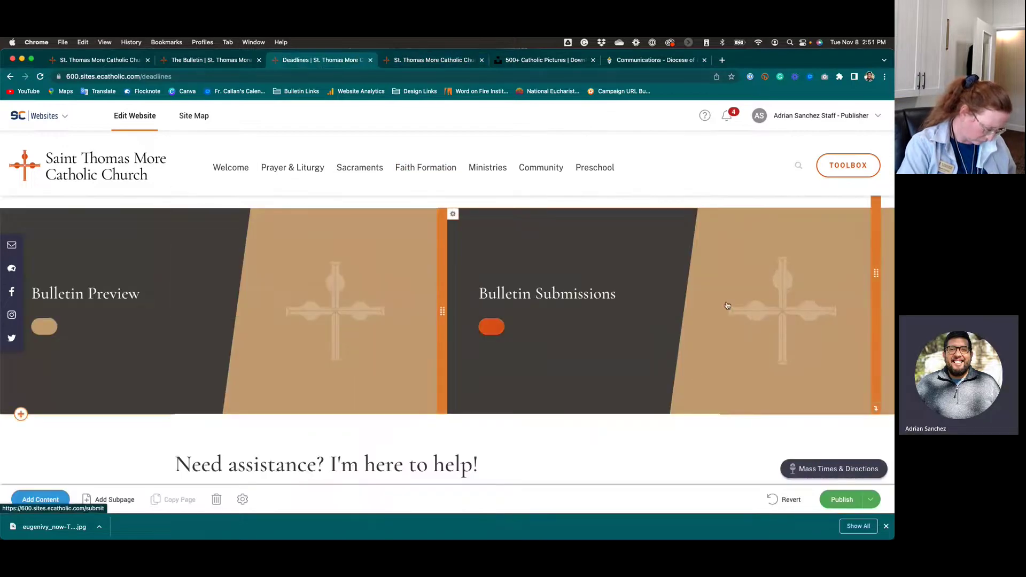
# Check the layout options of the Other Bulletin Resources section and close its settings without saving.
pyautogui.scroll(3, 726, 305)
pyautogui.click(851, 241)
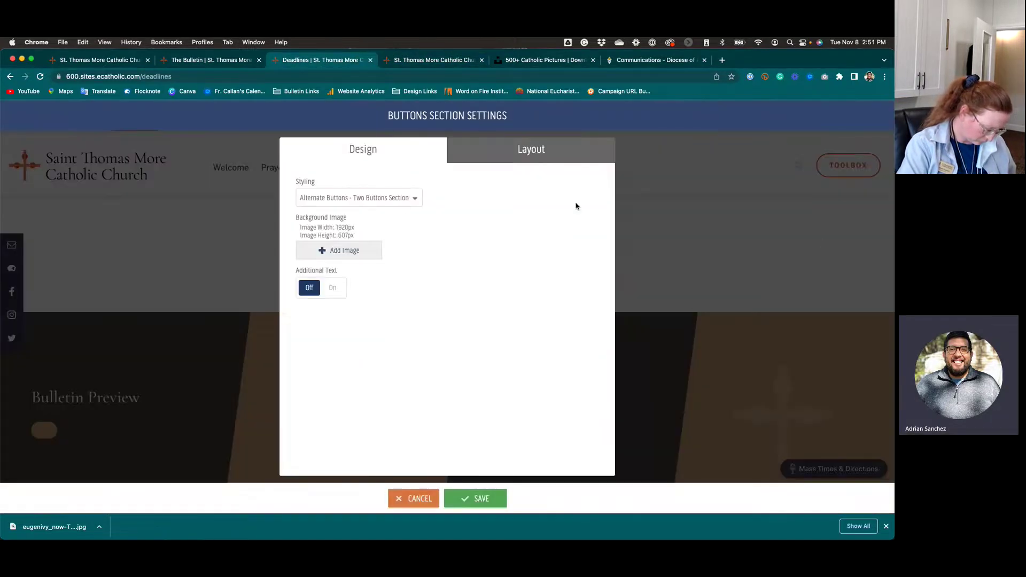
pyautogui.click(537, 158)
pyautogui.click(420, 498)
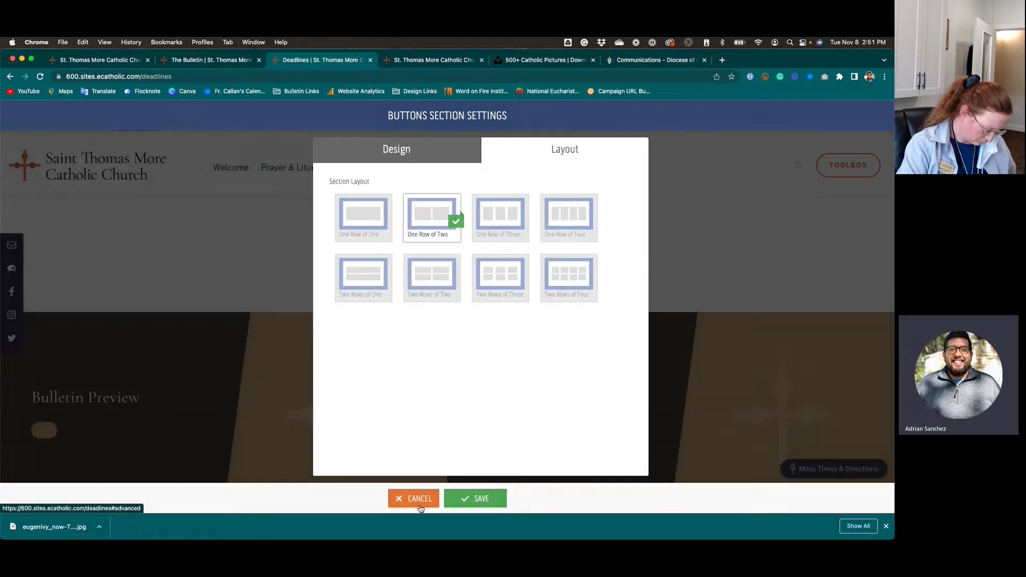
pyautogui.scroll(5, 57, 279)
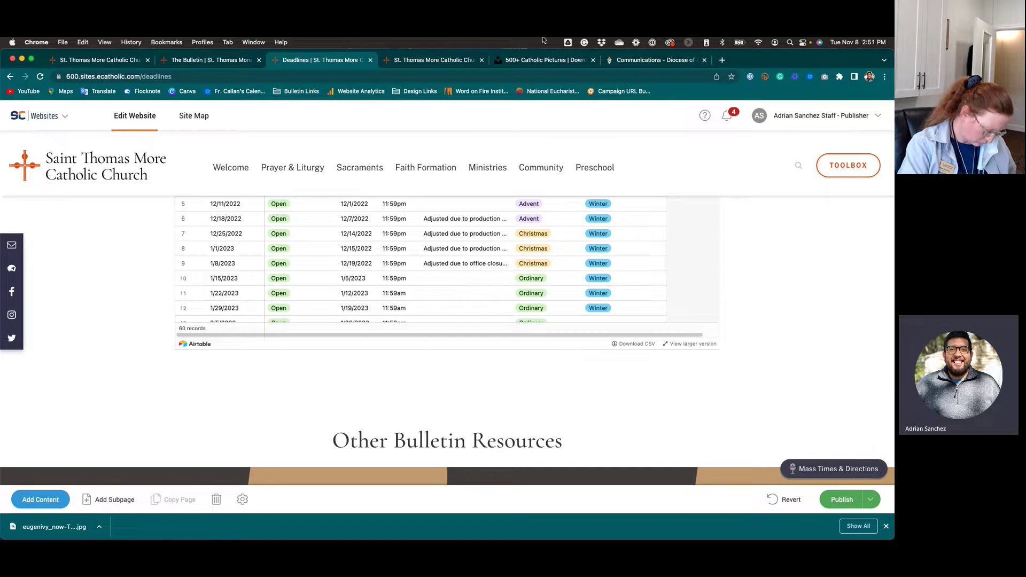
# Open New Page under Communications from the site map in its own browser tab, and close the Deadlines page.
pyautogui.click(235, 60)
pyautogui.click(312, 62)
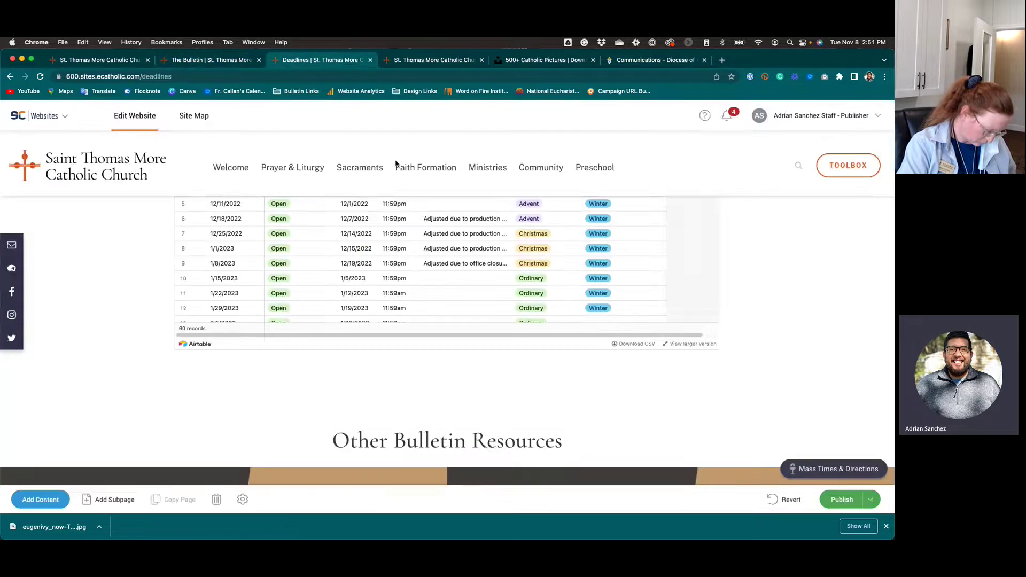
pyautogui.click(196, 118)
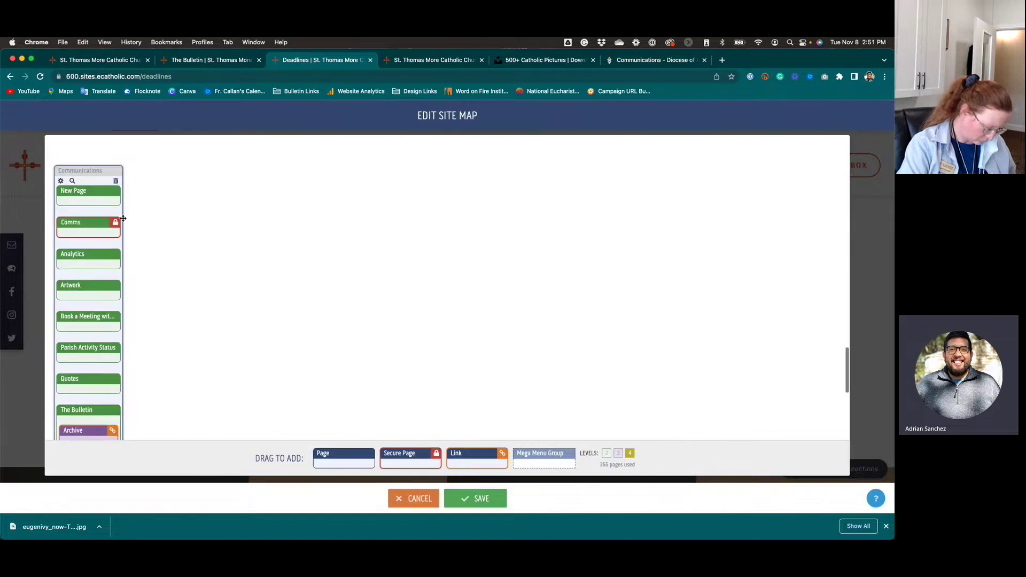
pyautogui.click(73, 203)
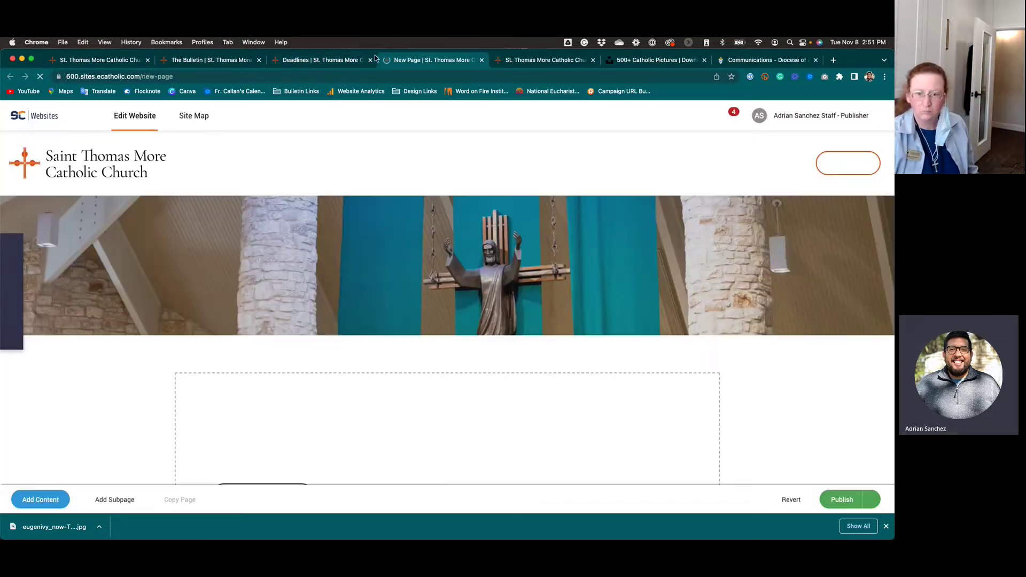
pyautogui.click(370, 60)
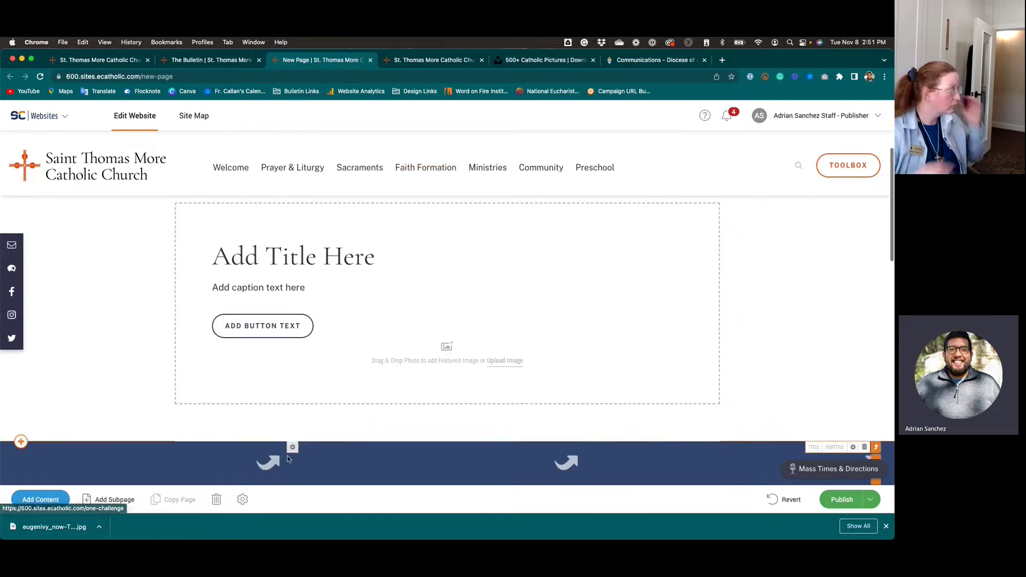
# Add a Grid section below the headline, with a wide and two small cells above two small and a wide cell.
pyautogui.click(164, 439)
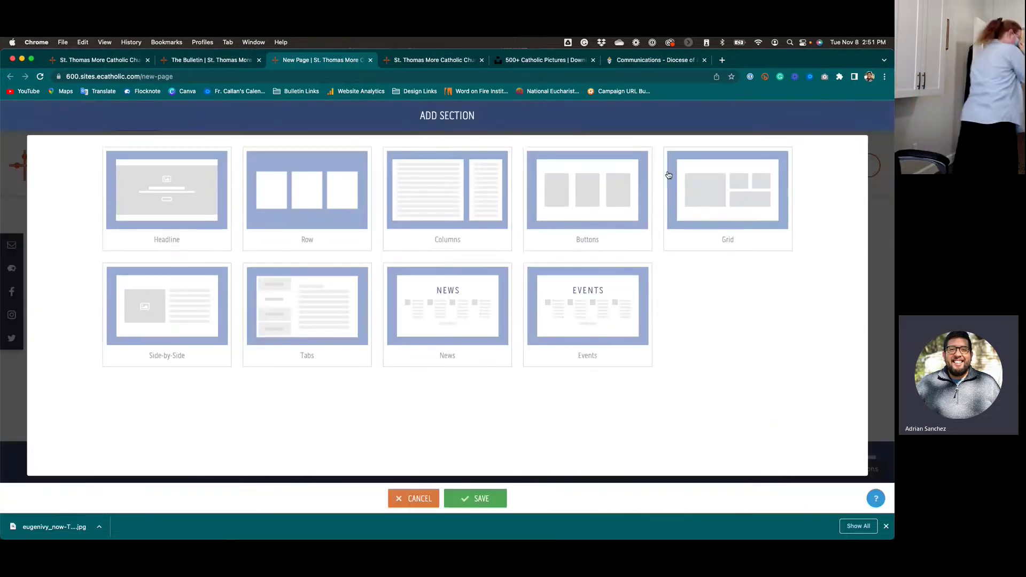
pyautogui.click(704, 201)
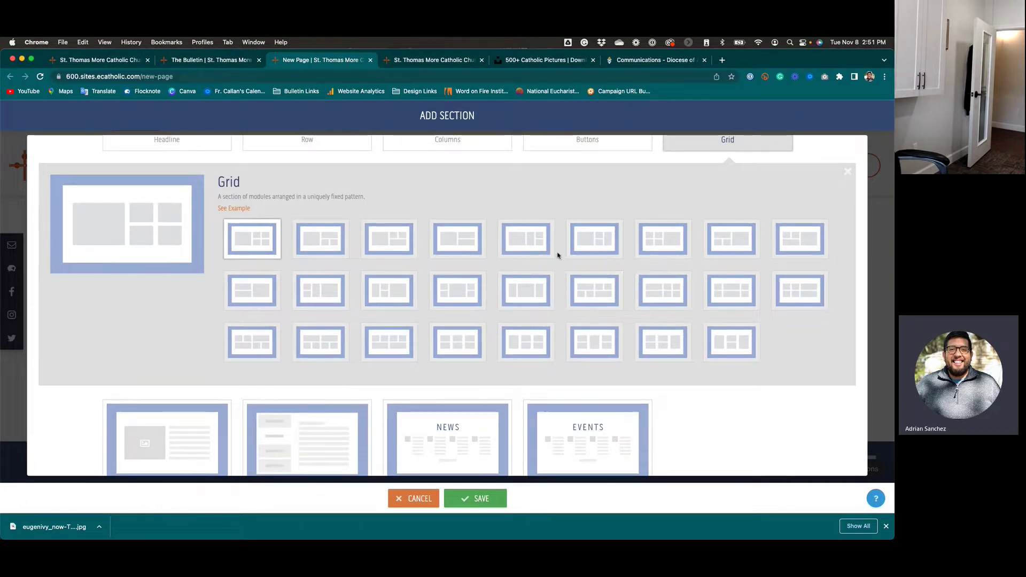
pyautogui.click(602, 293)
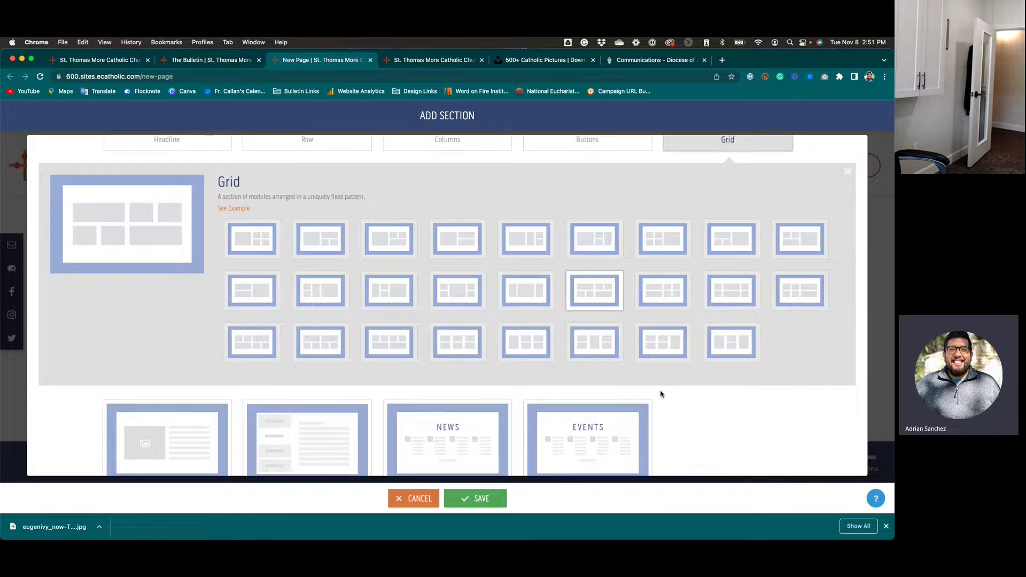
pyautogui.scroll(-2, 659, 394)
pyautogui.click(488, 497)
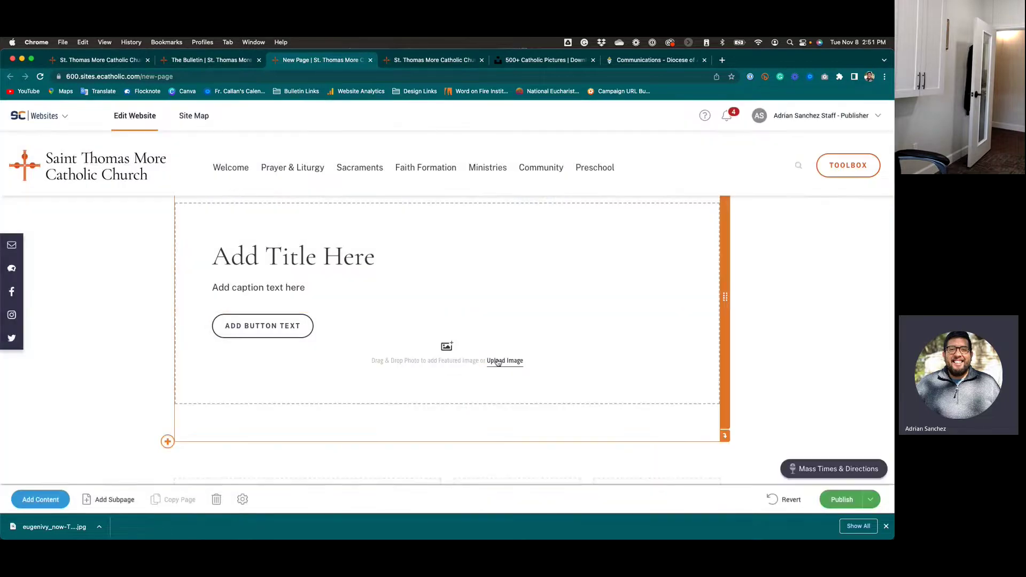
pyautogui.scroll(-2, 611, 323)
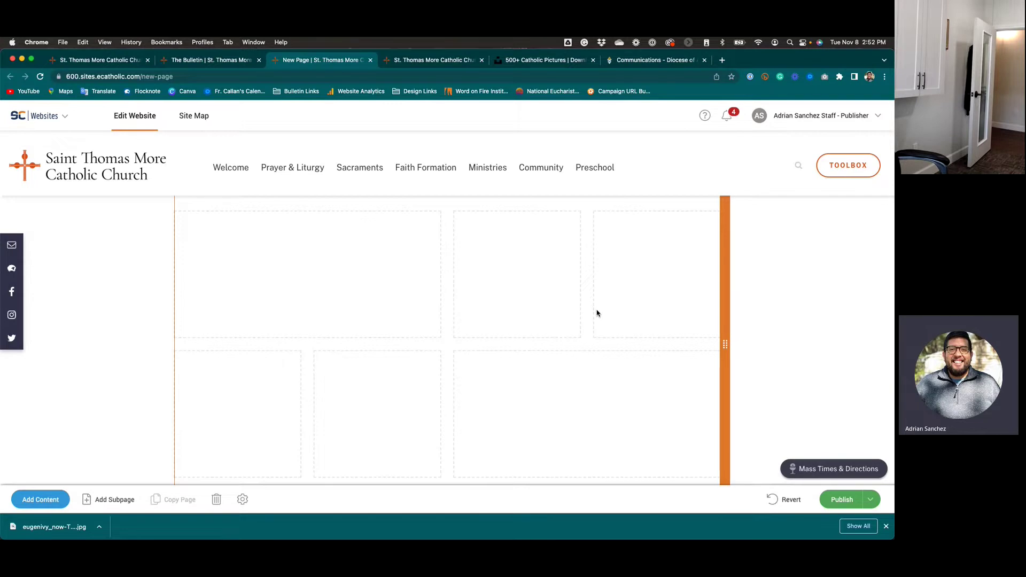
pyautogui.scroll(-1, 597, 312)
pyautogui.scroll(-2, 446, 314)
pyautogui.scroll(5, 350, 298)
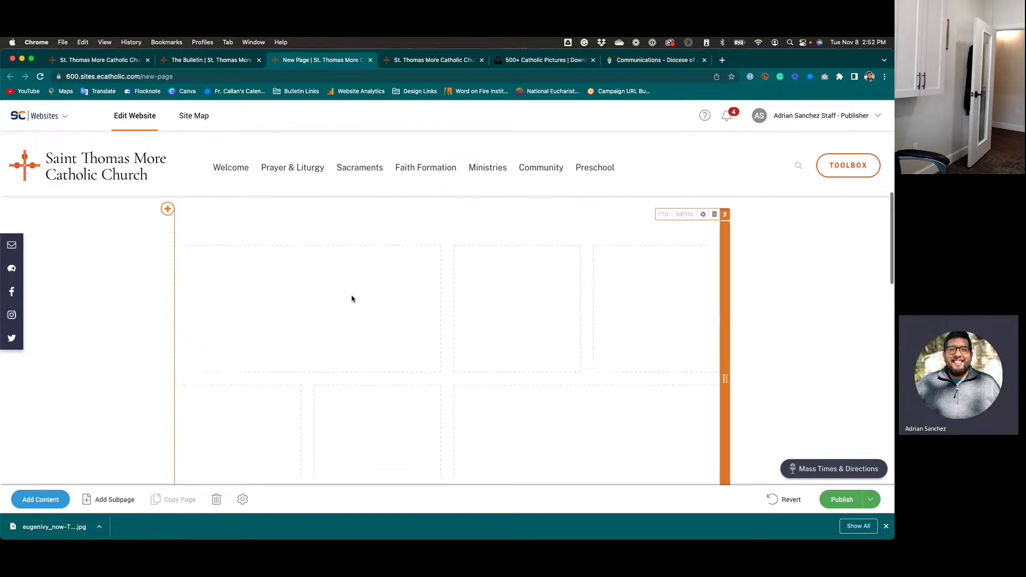
# Add a Side-by-Side section with the Half layout above the grid section.
pyautogui.click(164, 236)
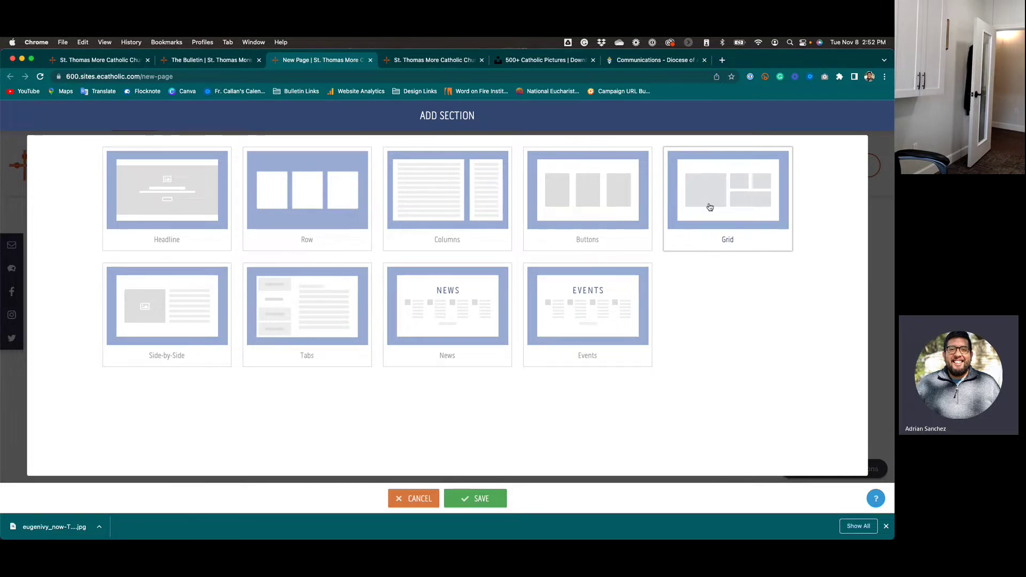
pyautogui.click(201, 321)
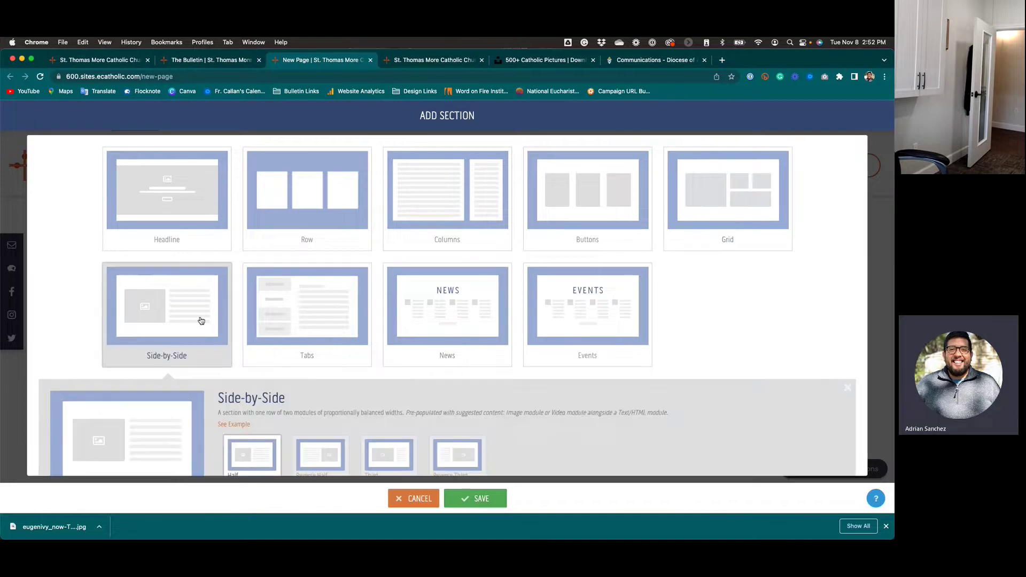
pyautogui.scroll(-2, 391, 373)
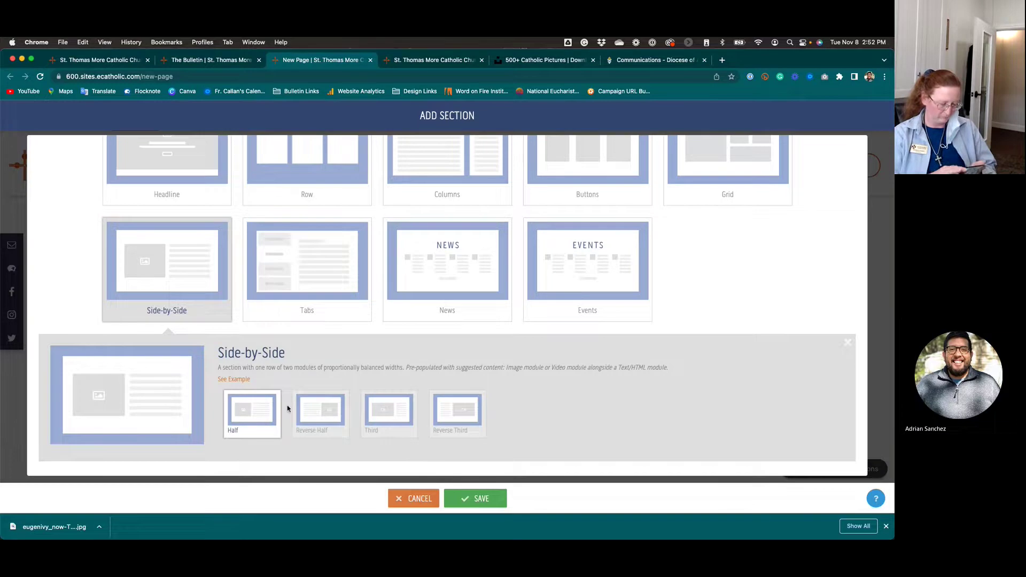
pyautogui.click(473, 498)
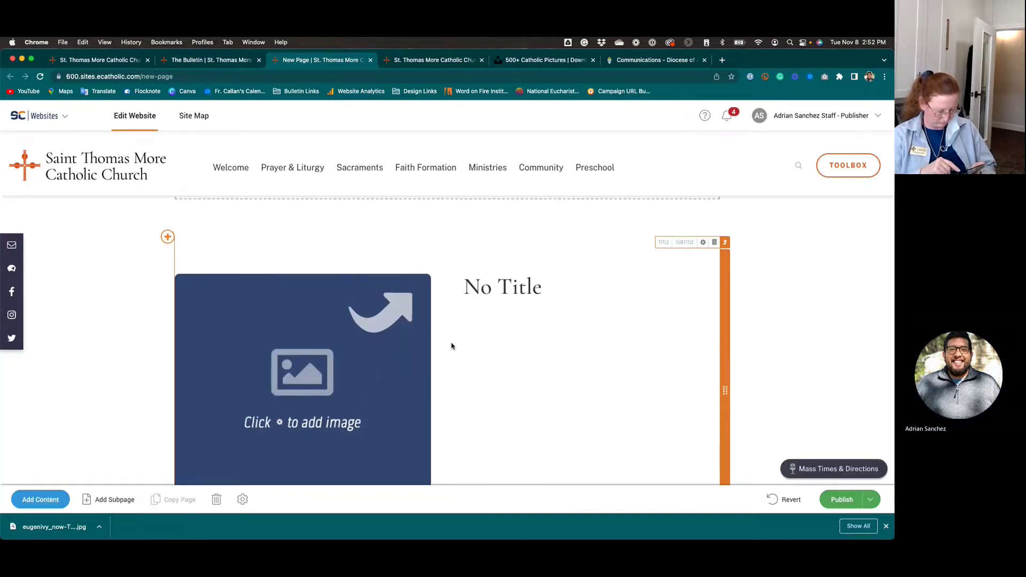
# Review the Side-by-Side section's design settings and layout options, and close them without saving.
pyautogui.click(703, 243)
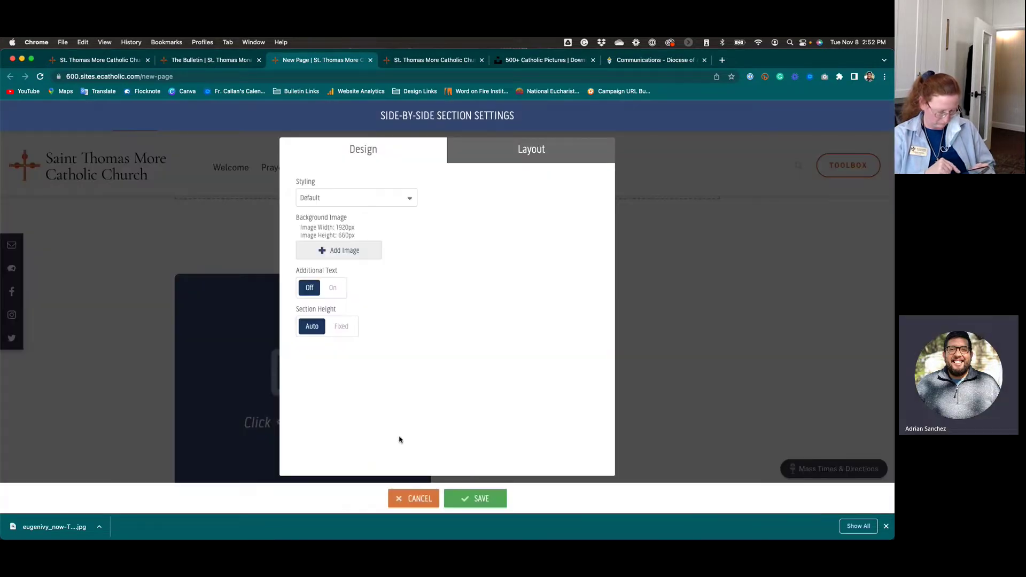
pyautogui.click(411, 494)
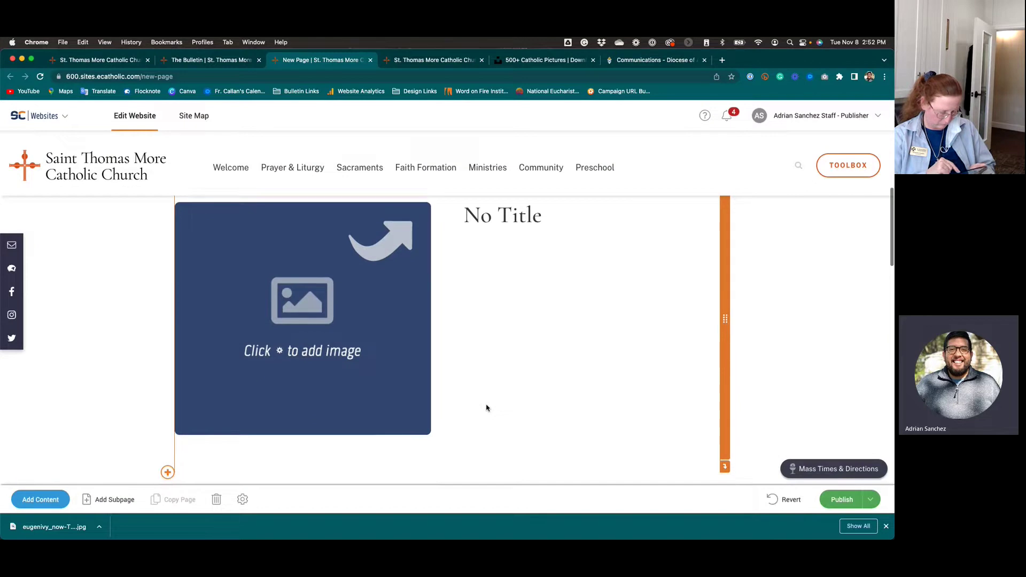
pyautogui.scroll(2, 534, 321)
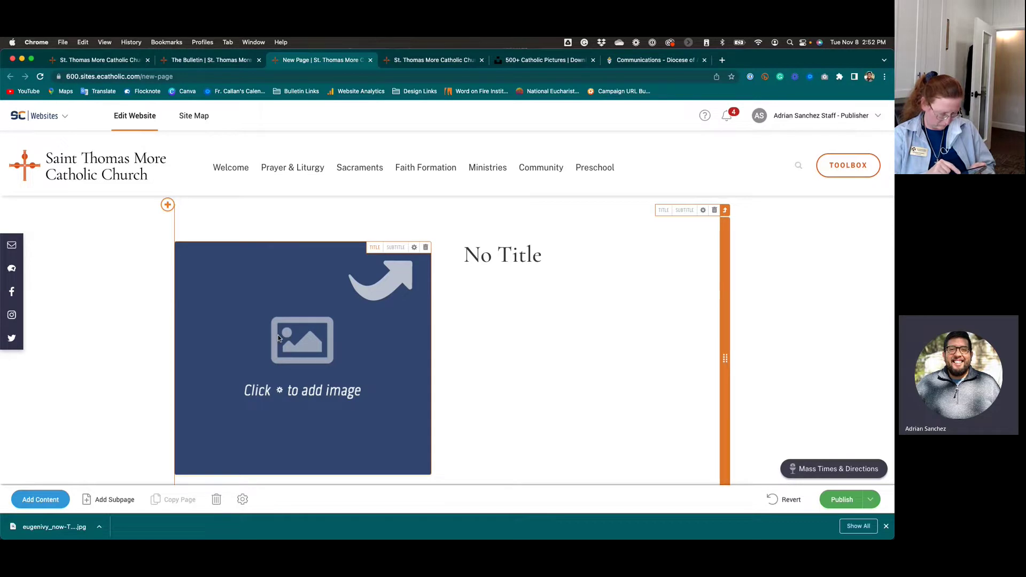
pyautogui.click(703, 212)
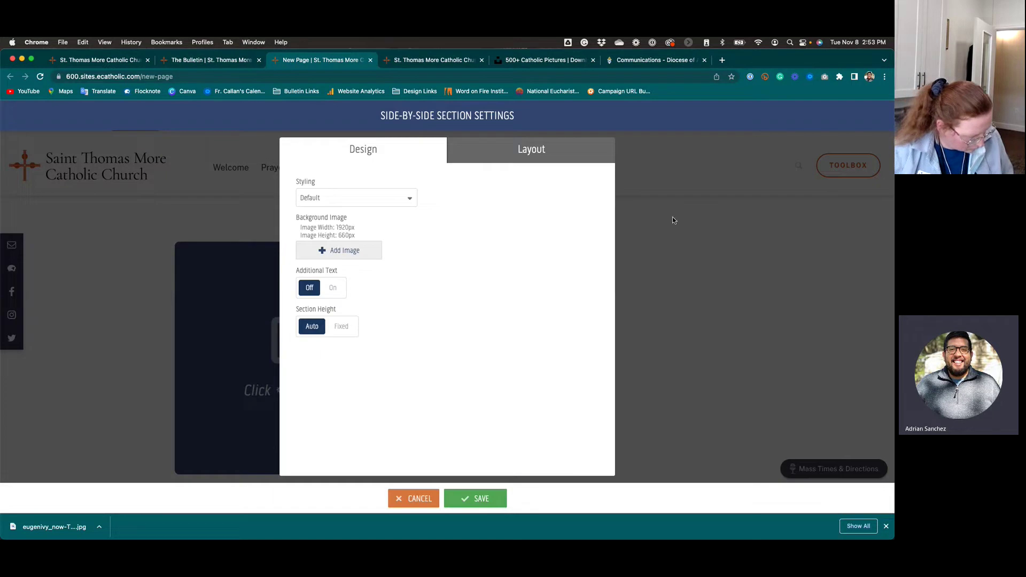
pyautogui.click(506, 153)
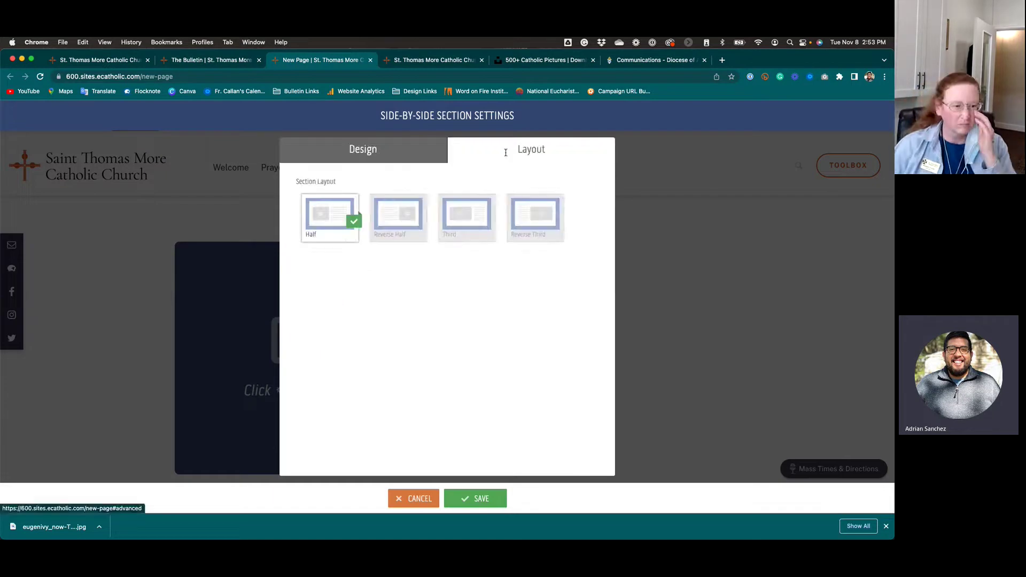
pyautogui.click(411, 498)
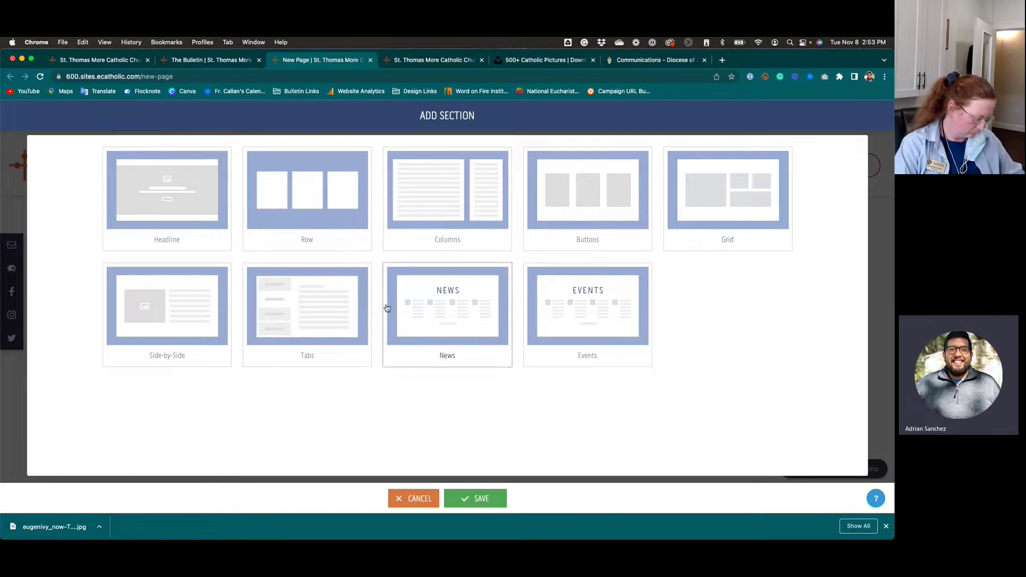
# Add a Tabs section with the Left layout to the page and save it.
pyautogui.click(298, 322)
pyautogui.click(460, 500)
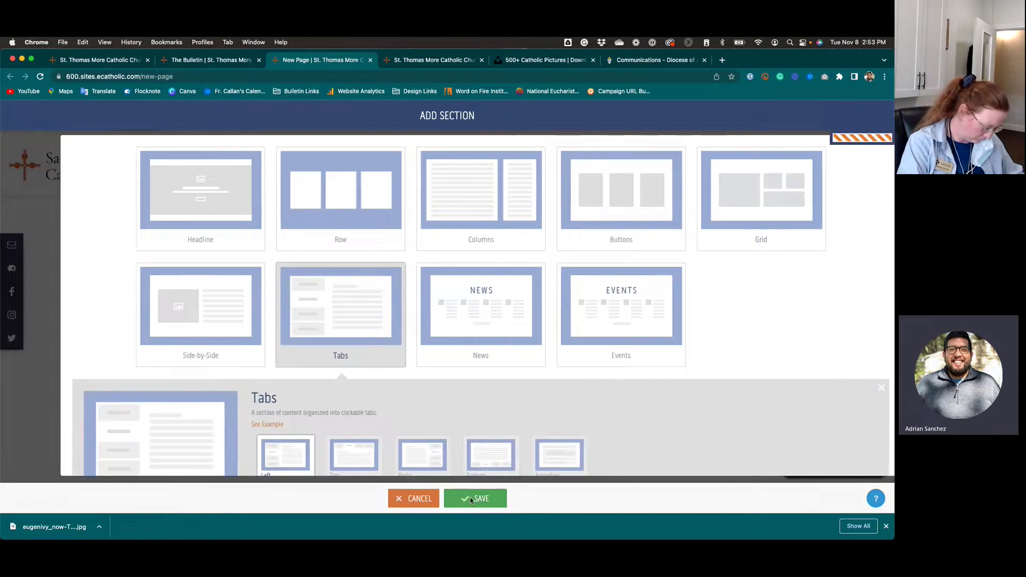
# Name the first tab of the Tabs section "New" and save it.
pyautogui.write('New')
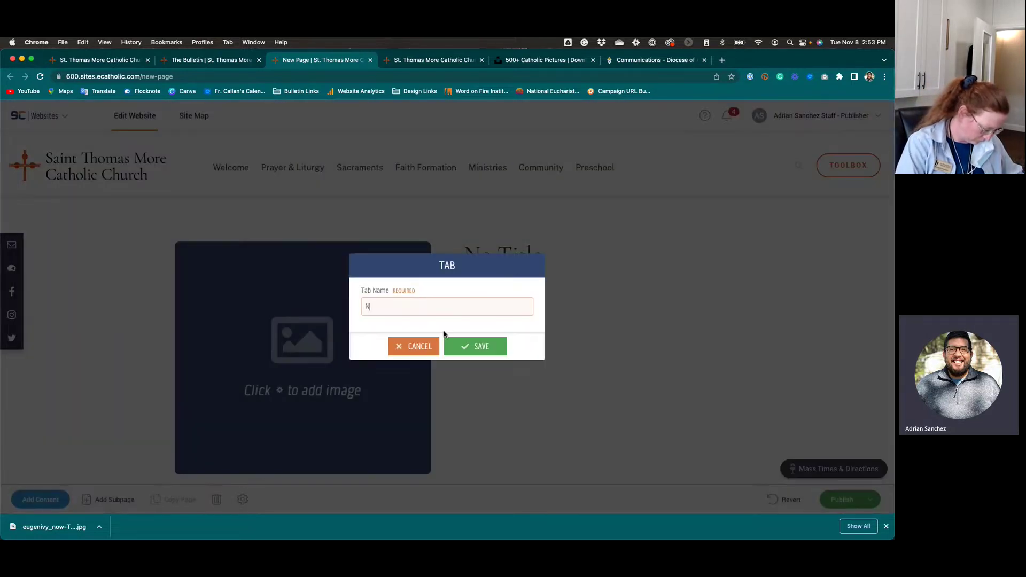
pyautogui.click(484, 349)
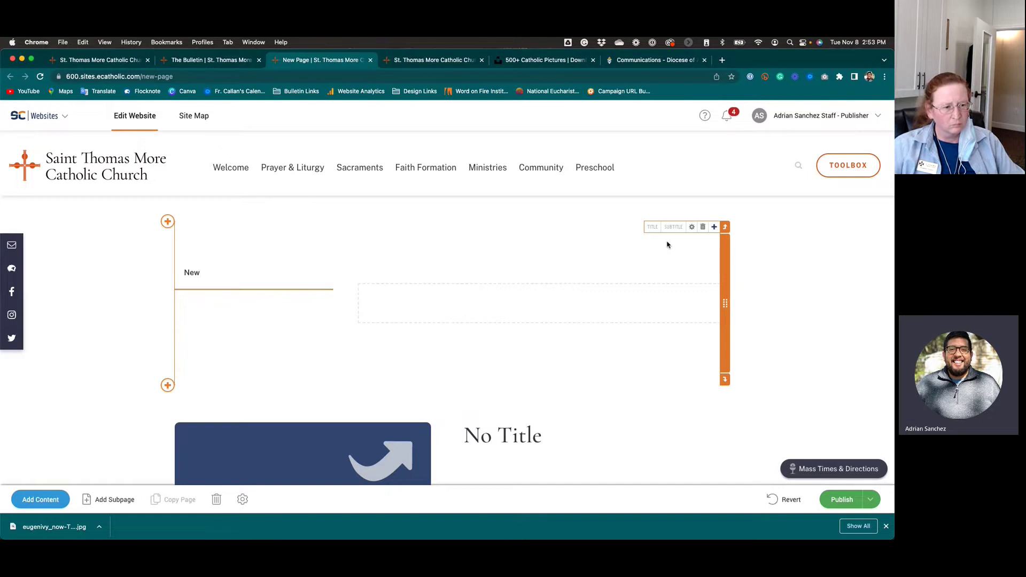
# Change the Tabs section's layout to Accordion and expand its "New" tab.
pyautogui.scroll(-1, 451, 334)
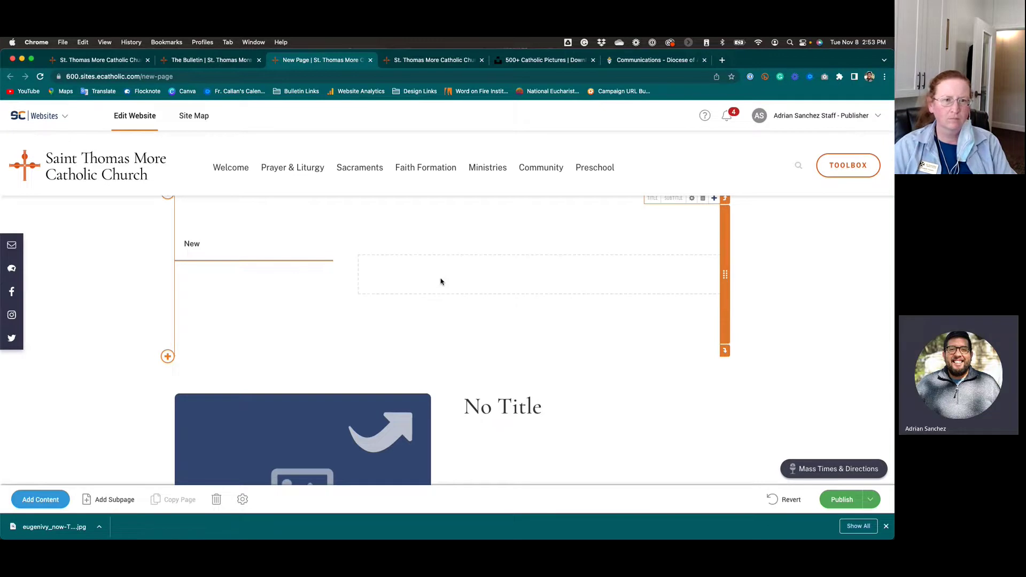
pyautogui.scroll(2, 441, 281)
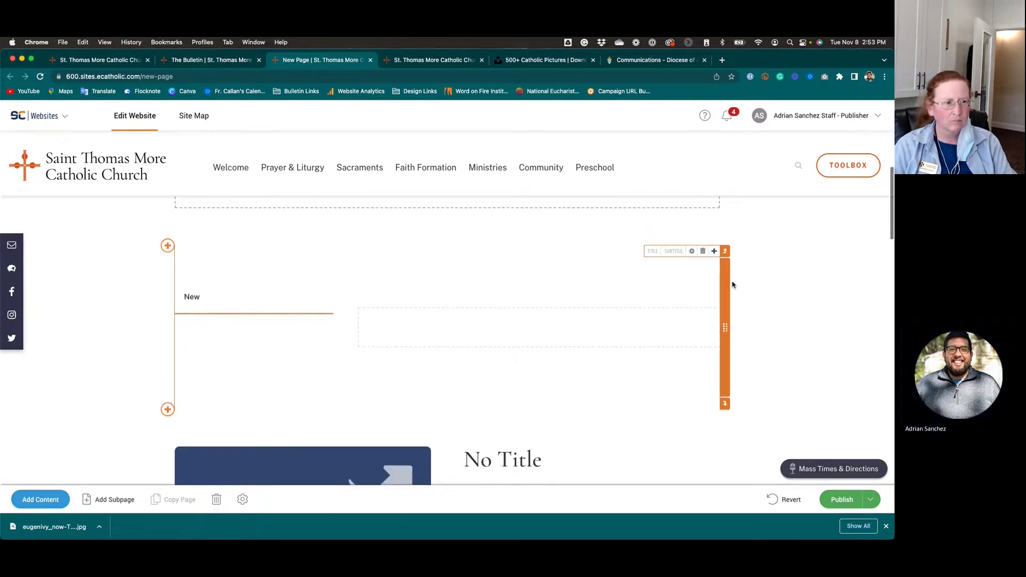
pyautogui.scroll(-1, 746, 271)
pyautogui.moveTo(693, 232)
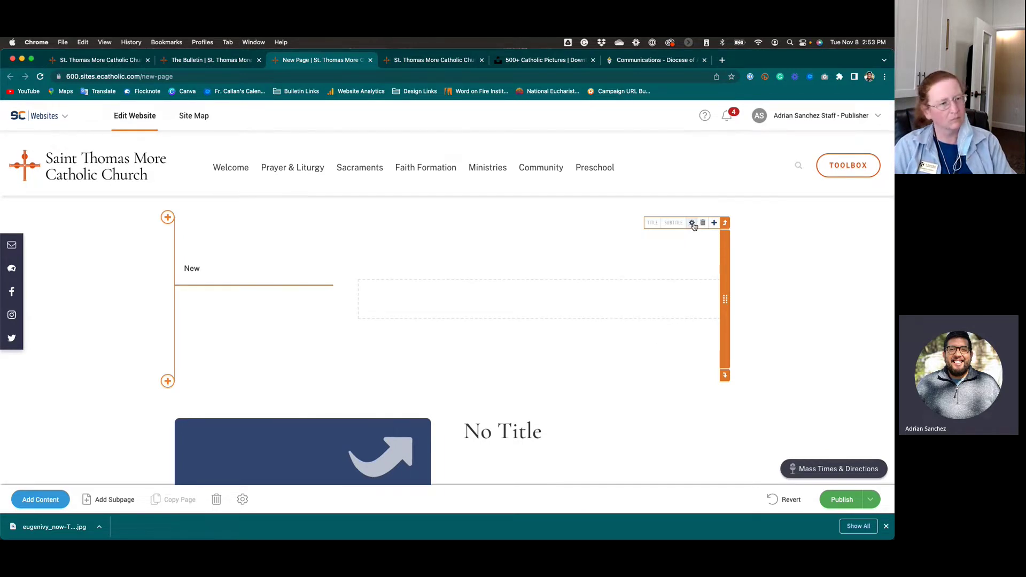
pyautogui.click(692, 223)
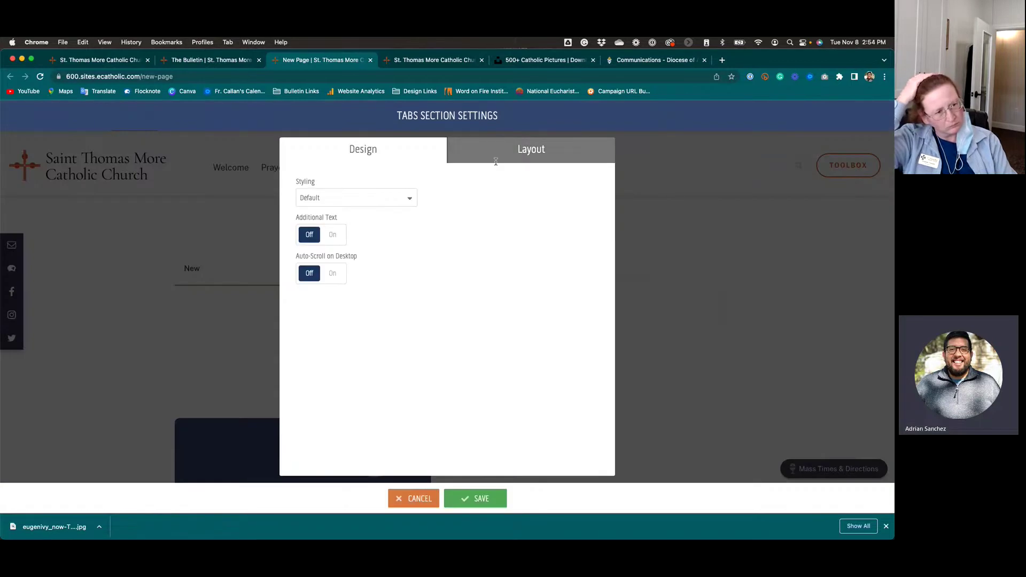
pyautogui.click(491, 160)
pyautogui.click(331, 275)
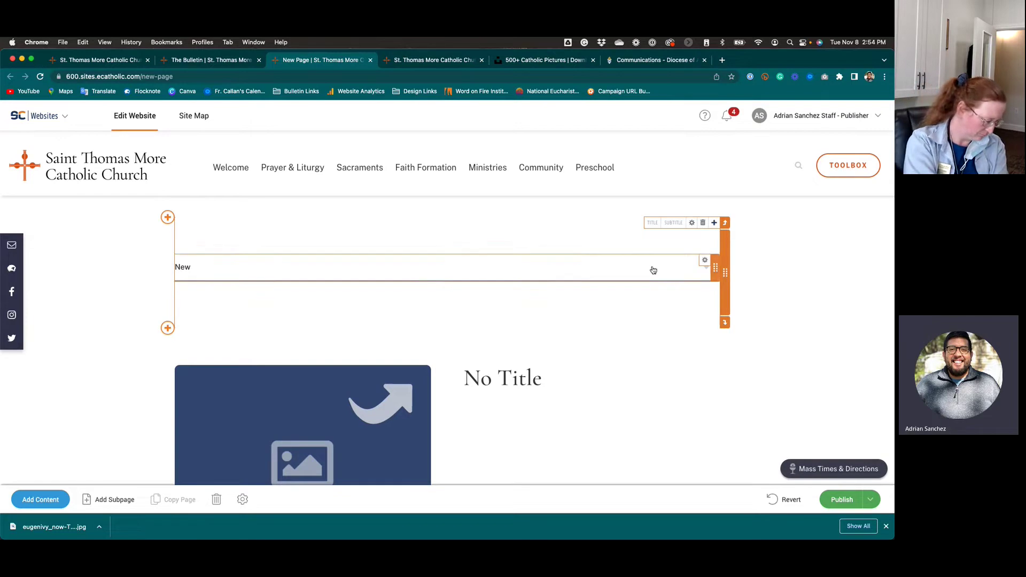
pyautogui.click(704, 268)
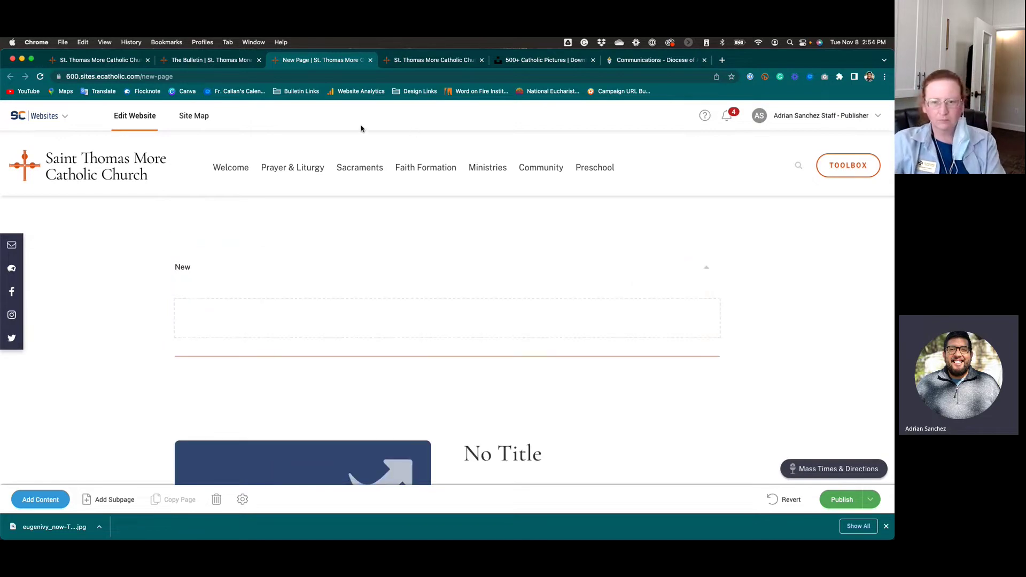
# Switch to the existing parish site and try to open its /facilities page.
pyautogui.click(402, 64)
pyautogui.click(287, 78)
pyautogui.write('fa')
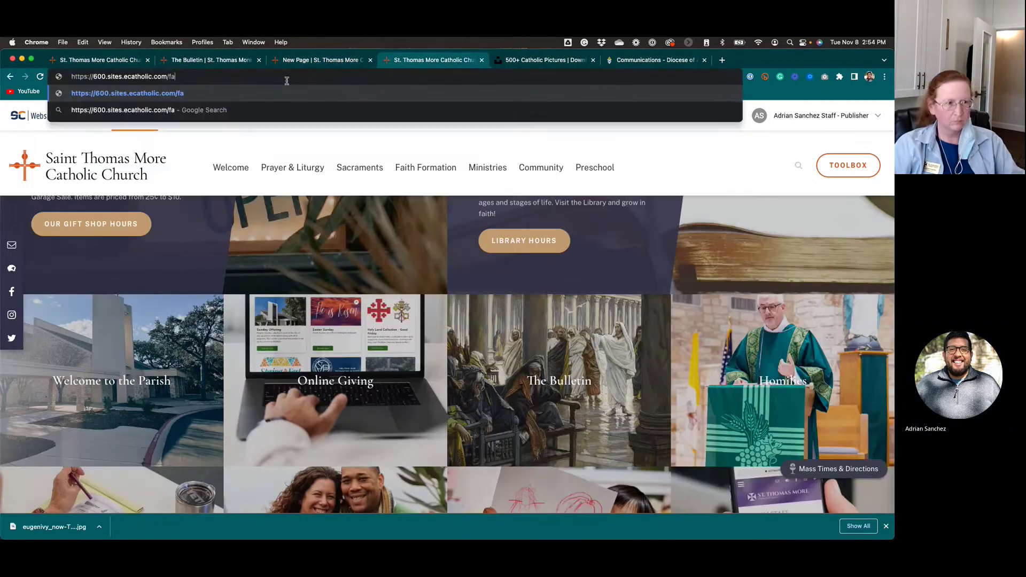
pyautogui.write('cilities')
pyautogui.press('Return')
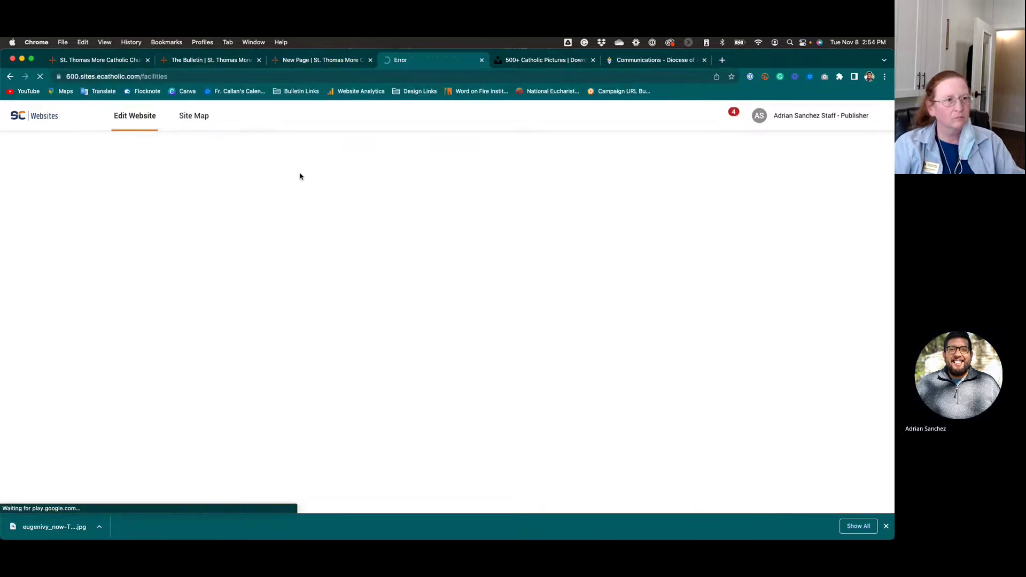
pyautogui.click(216, 77)
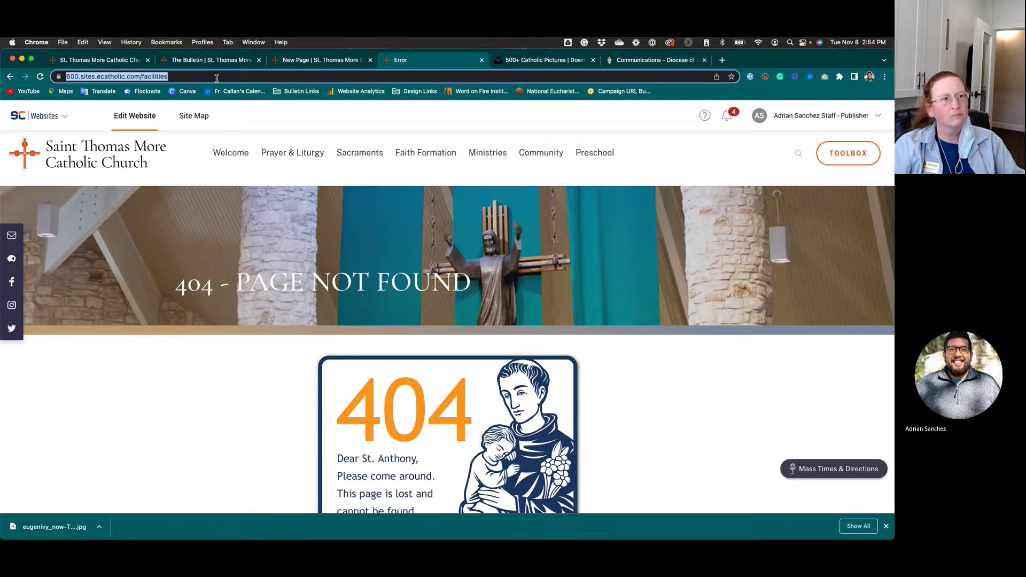
# Open the Facility Access Policy page and expand its Frequently Asked Questions one by one to examine the accordion.
pyautogui.moveTo(231, 153)
pyautogui.click(470, 268)
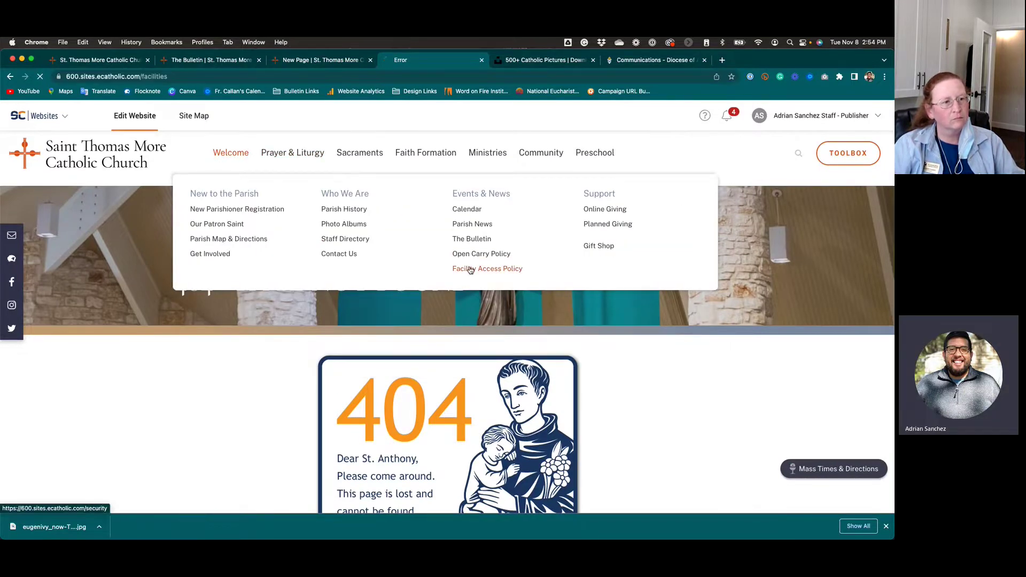
pyautogui.scroll(-10, 509, 294)
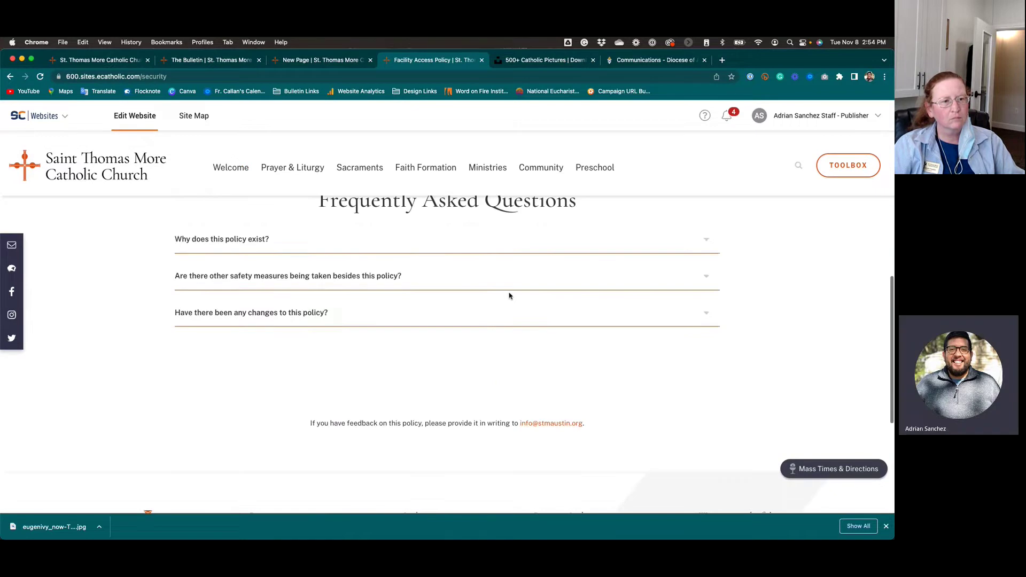
pyautogui.click(708, 247)
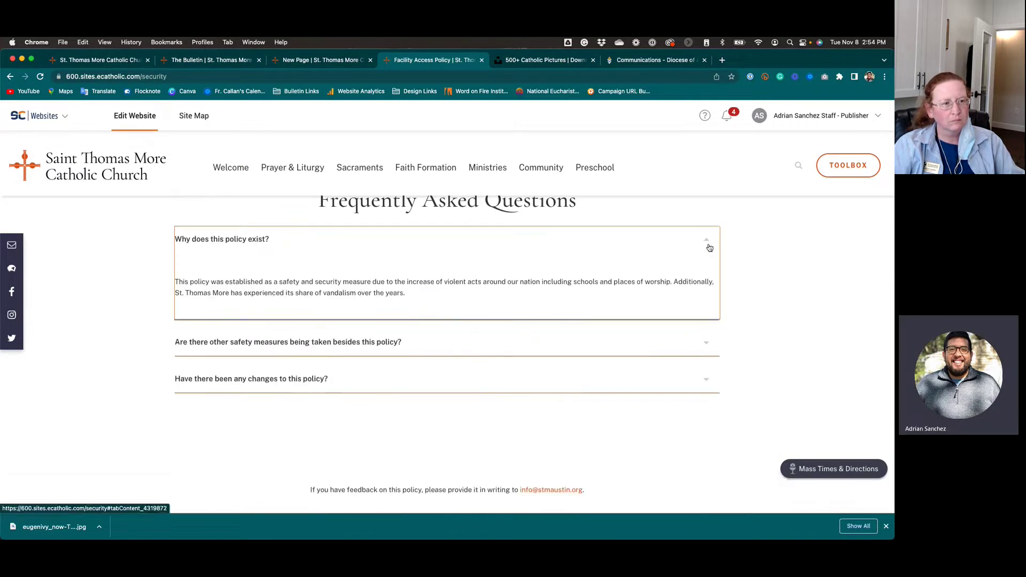
pyautogui.click(706, 345)
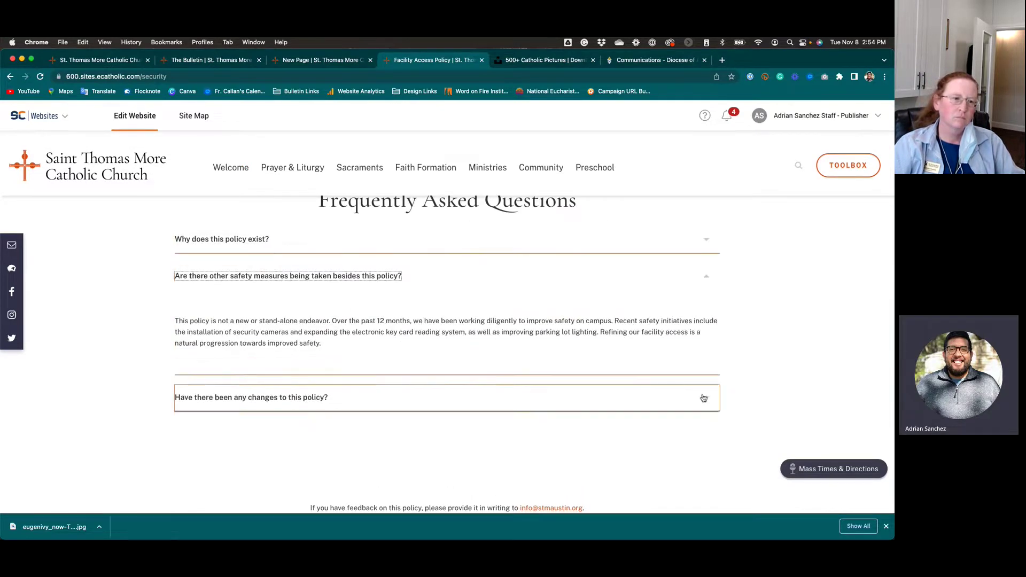
pyautogui.click(703, 398)
pyautogui.scroll(-3, 713, 340)
pyautogui.scroll(2, 709, 268)
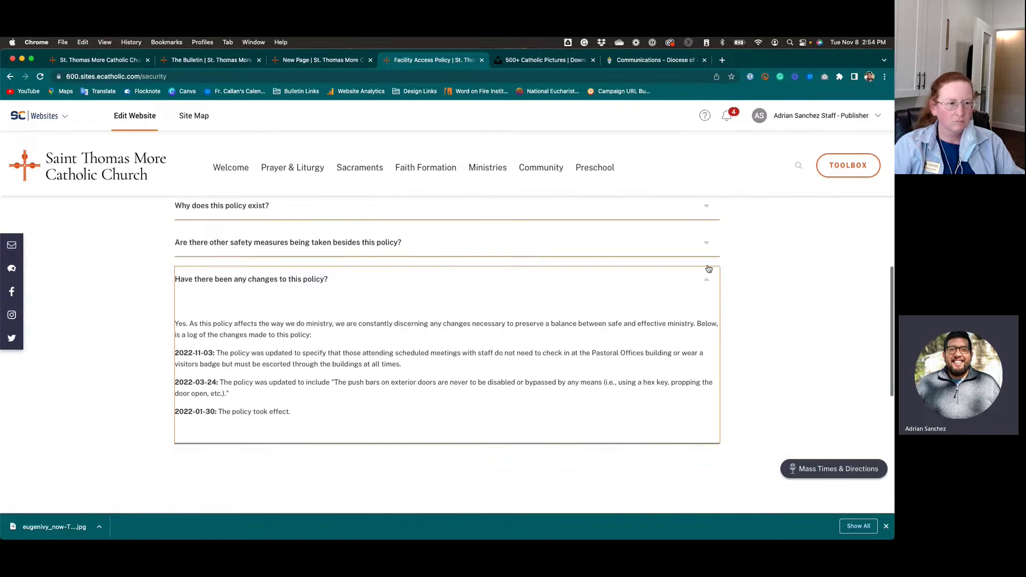
pyautogui.click(706, 243)
pyautogui.click(706, 210)
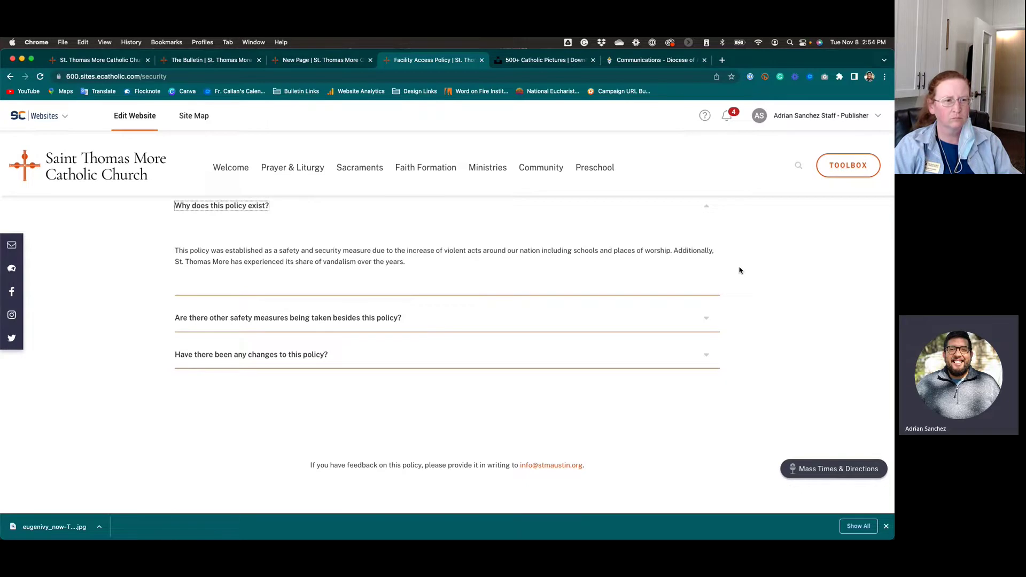
pyautogui.click(704, 325)
pyautogui.click(705, 363)
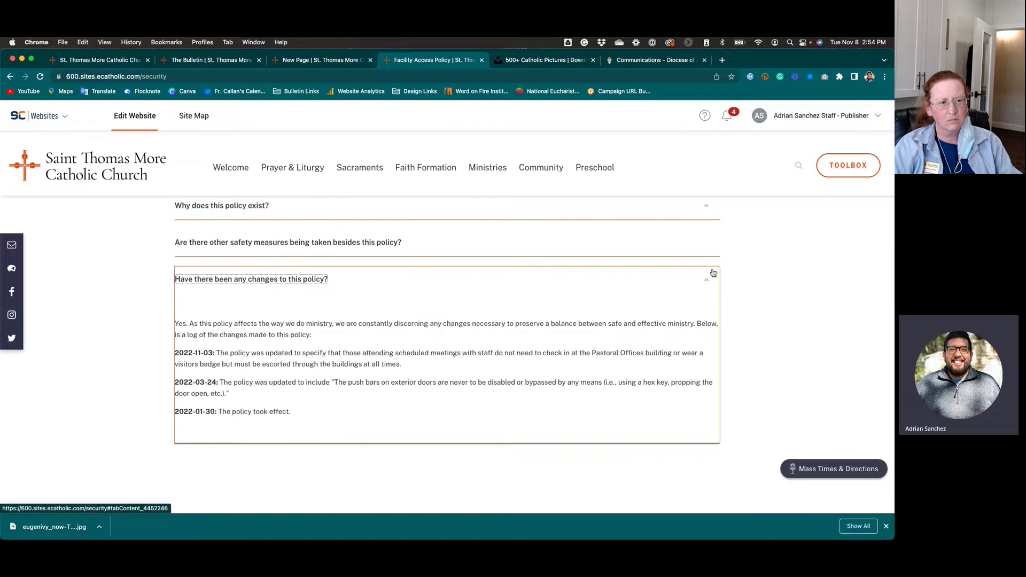
pyautogui.click(706, 241)
pyautogui.scroll(2, 772, 271)
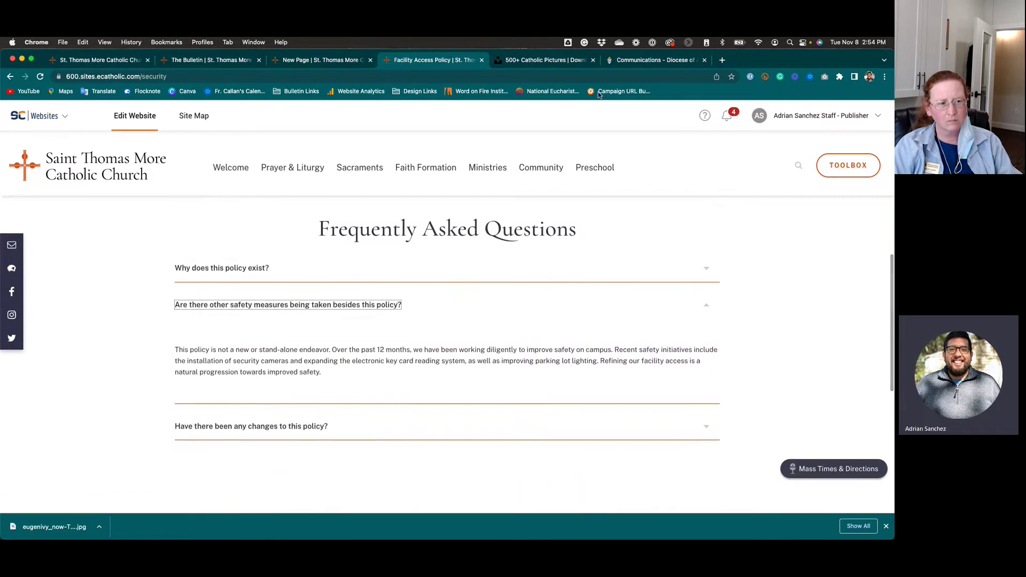
# Return to the new page, review the Tabs and News section types above the accordion, and cancel without adding one.
pyautogui.click(330, 62)
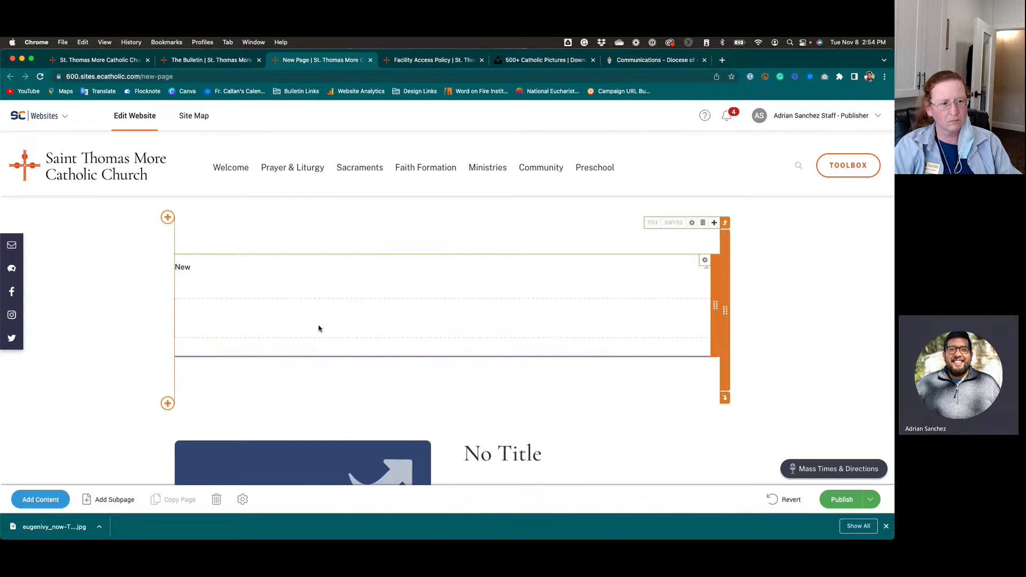
pyautogui.click(168, 218)
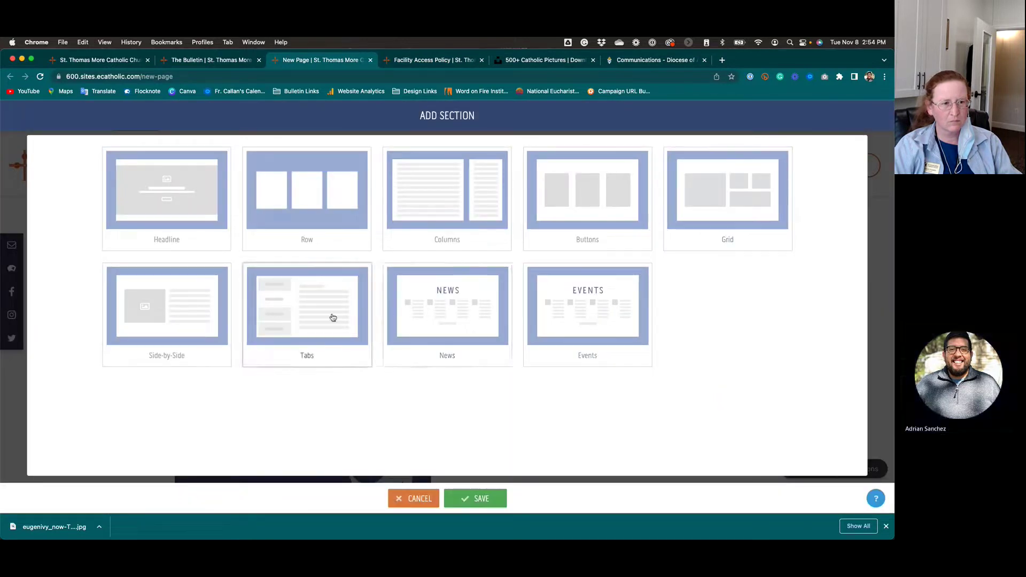
pyautogui.click(332, 321)
pyautogui.click(437, 317)
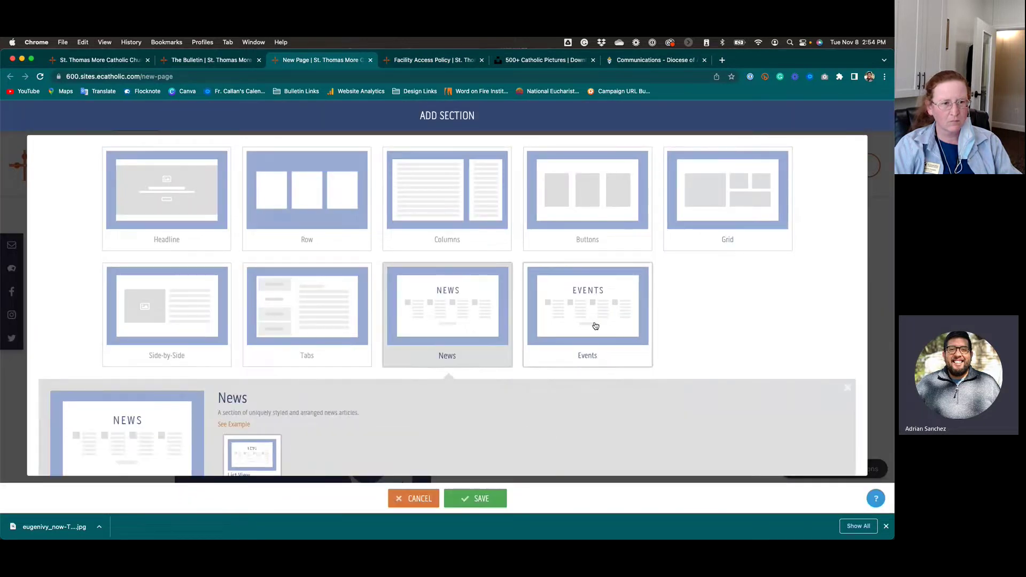
pyautogui.click(419, 499)
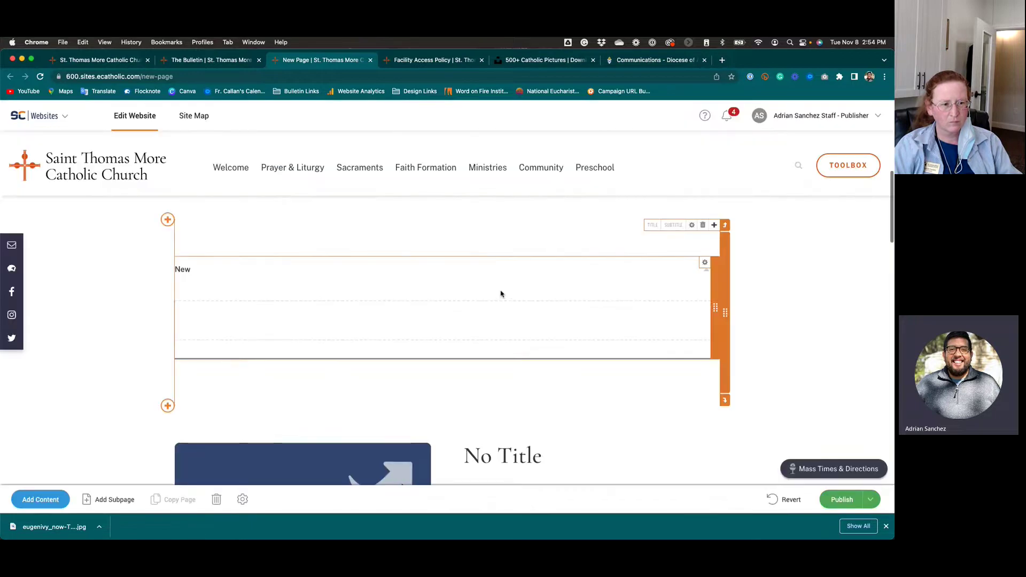
pyautogui.scroll(2, 576, 291)
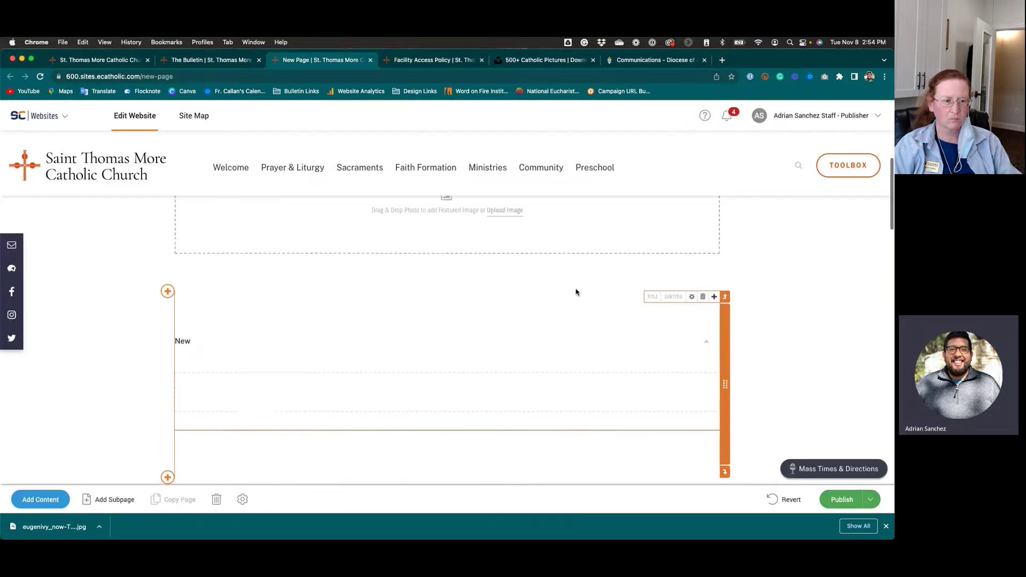
pyautogui.scroll(-4, 623, 320)
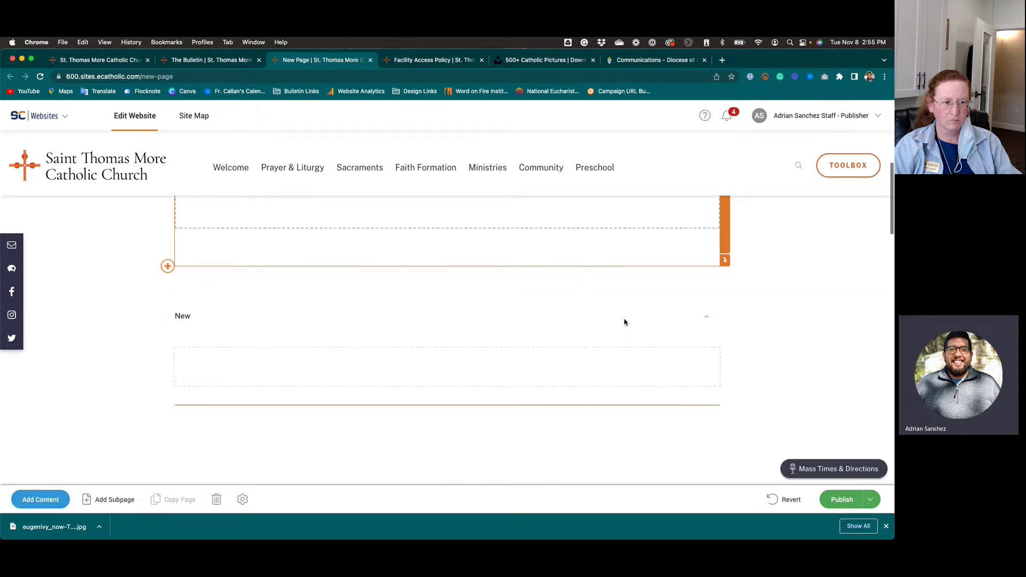
pyautogui.scroll(-5, 624, 322)
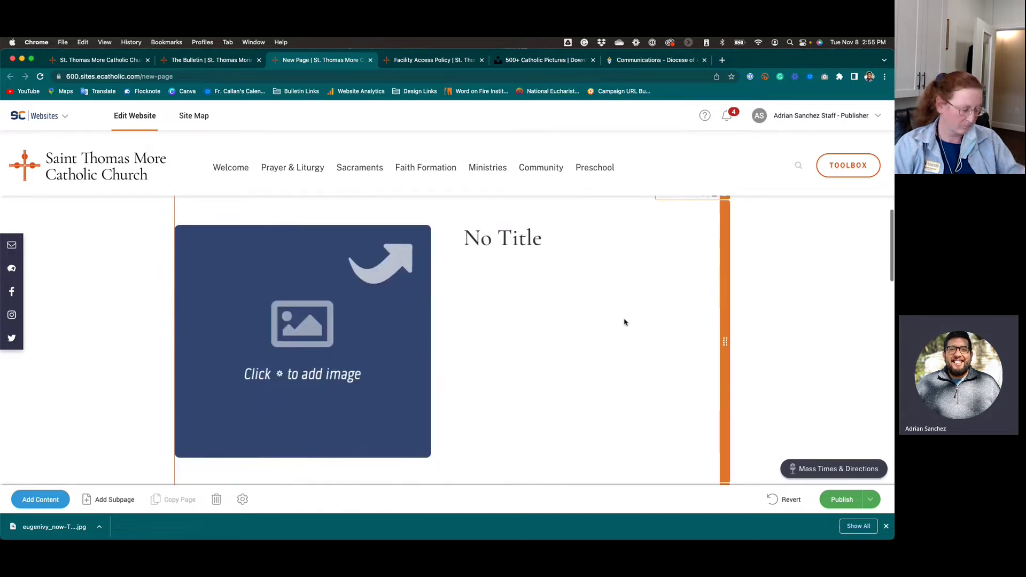
pyautogui.scroll(6, 624, 322)
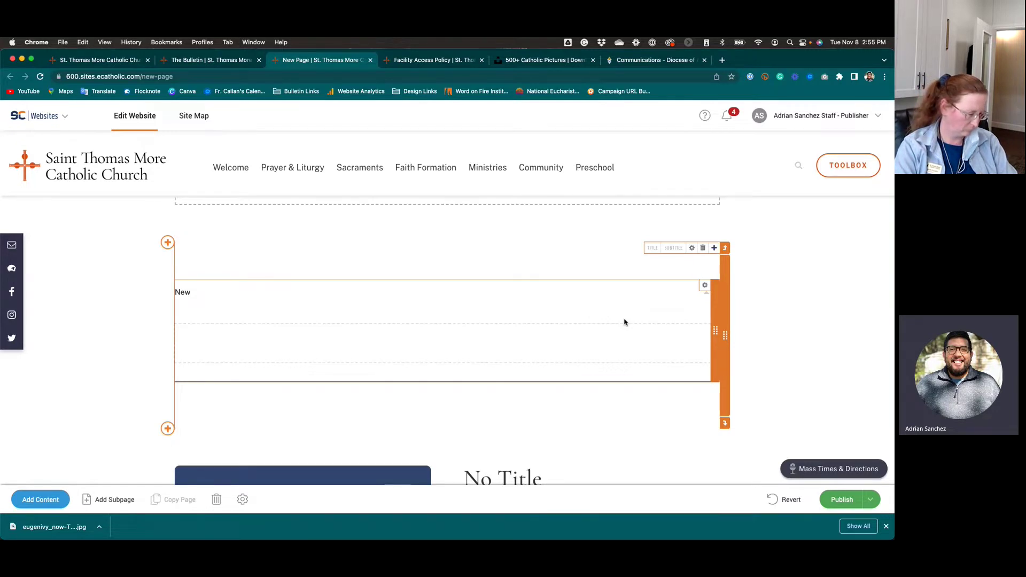
pyautogui.scroll(-7, 492, 326)
pyautogui.scroll(3, 492, 324)
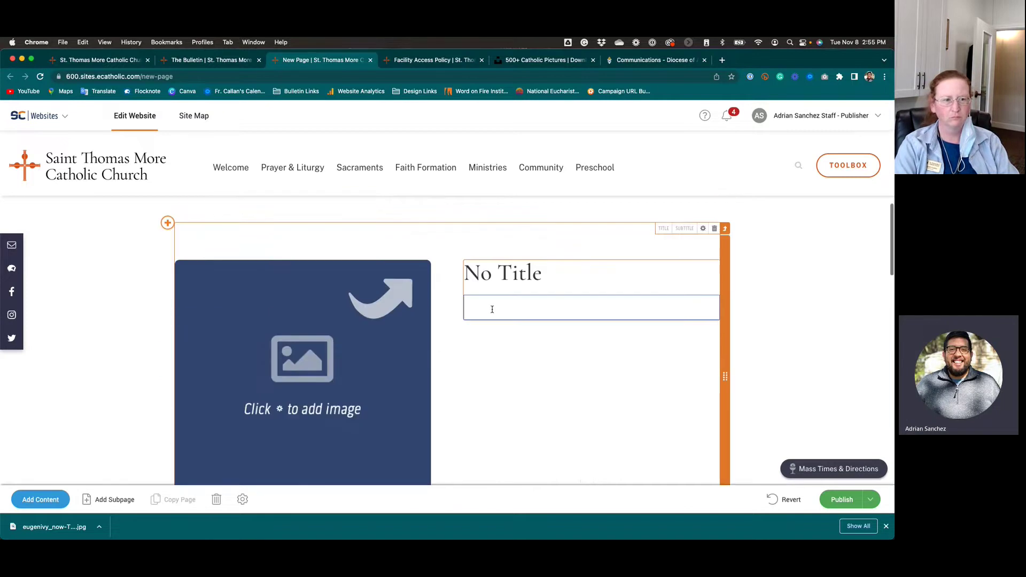
pyautogui.click(492, 310)
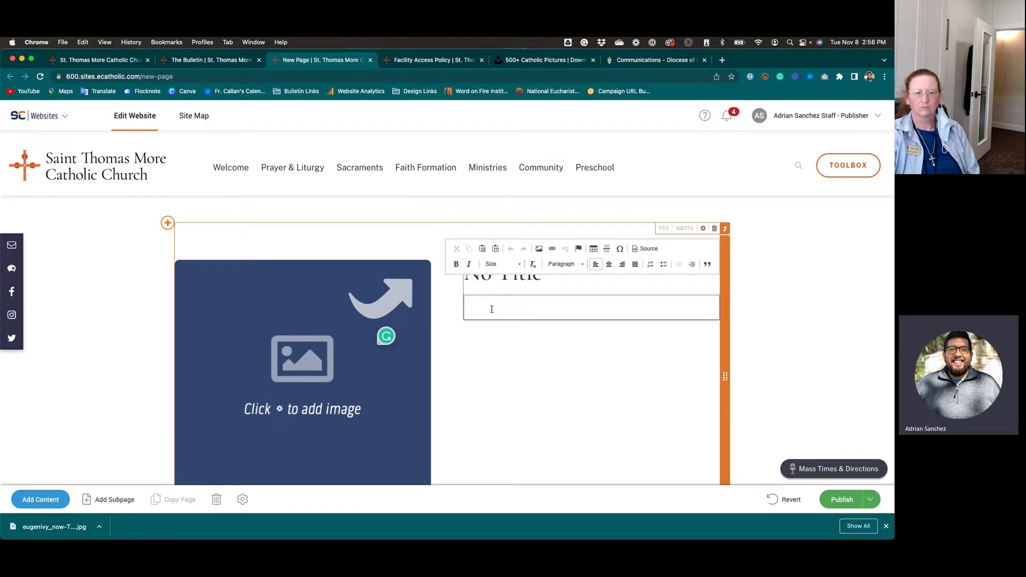
# Add a Columns section with the Solo layout below the grid section and place a People module in it.
pyautogui.scroll(-10, 490, 310)
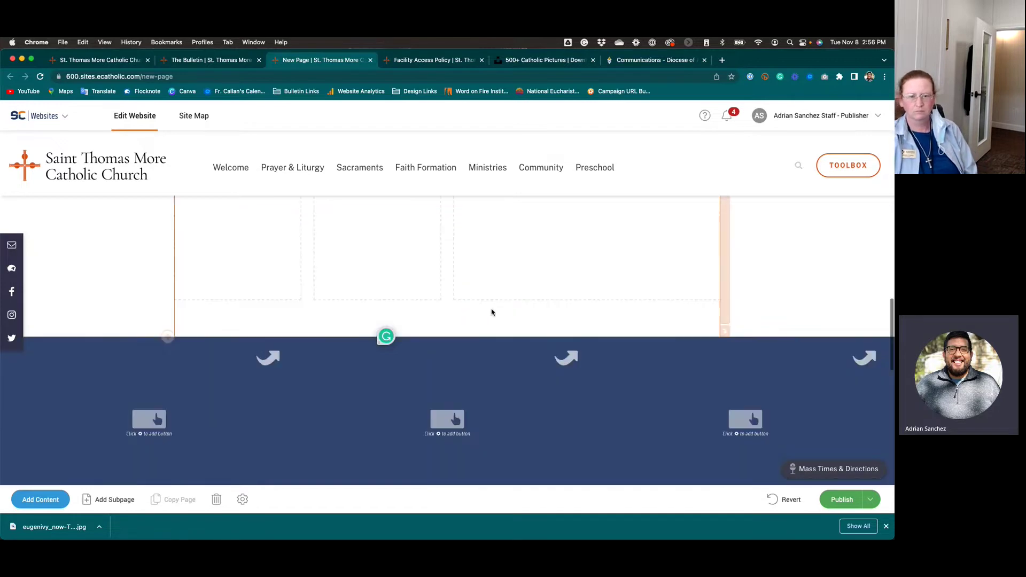
pyautogui.click(177, 332)
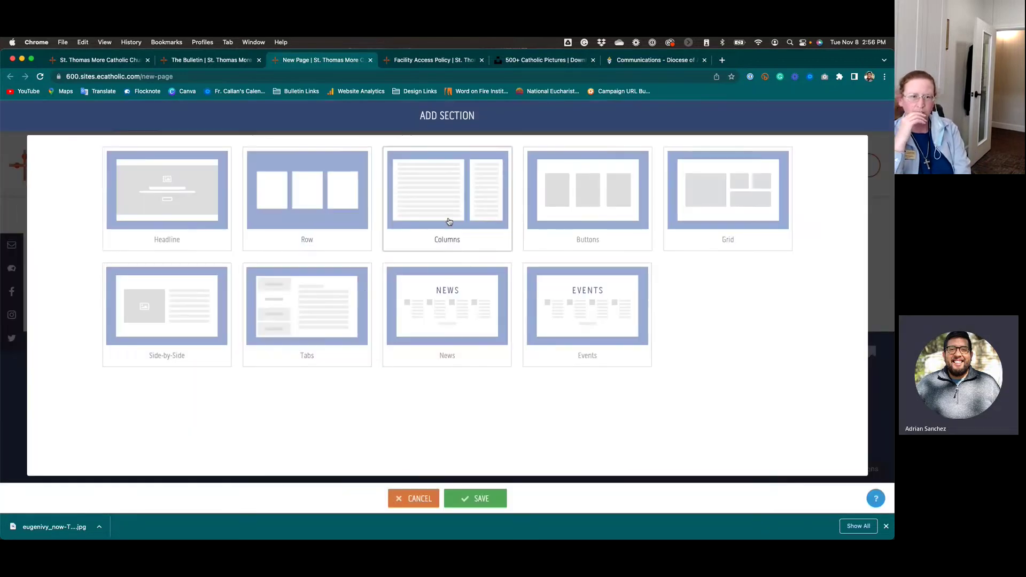
pyautogui.click(448, 221)
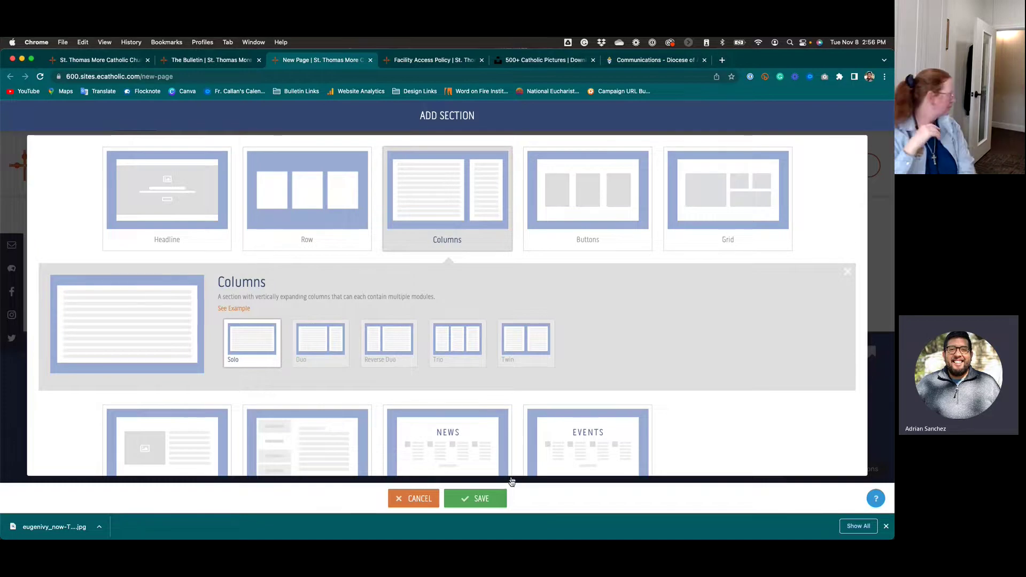
pyautogui.click(496, 500)
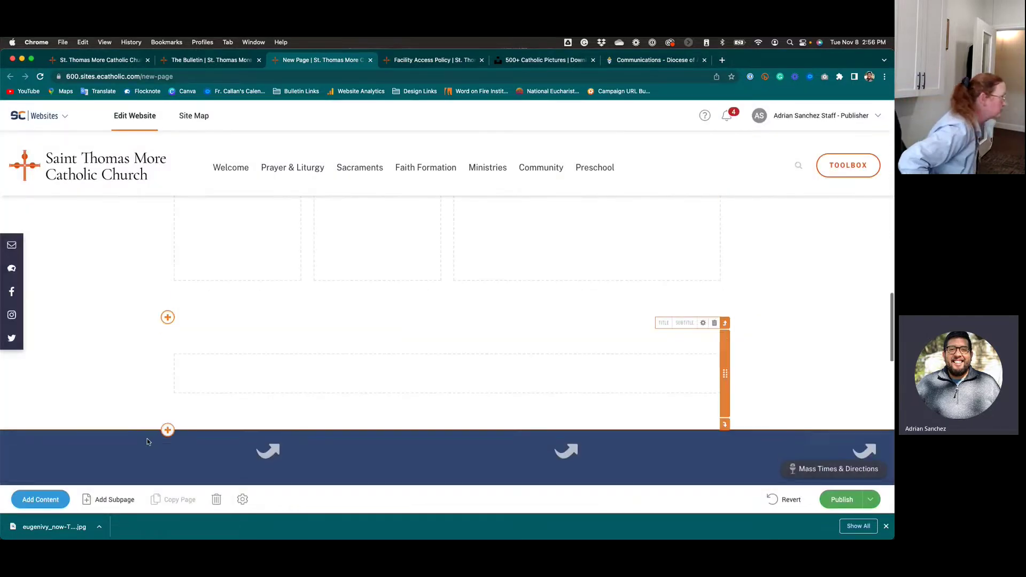
pyautogui.click(60, 494)
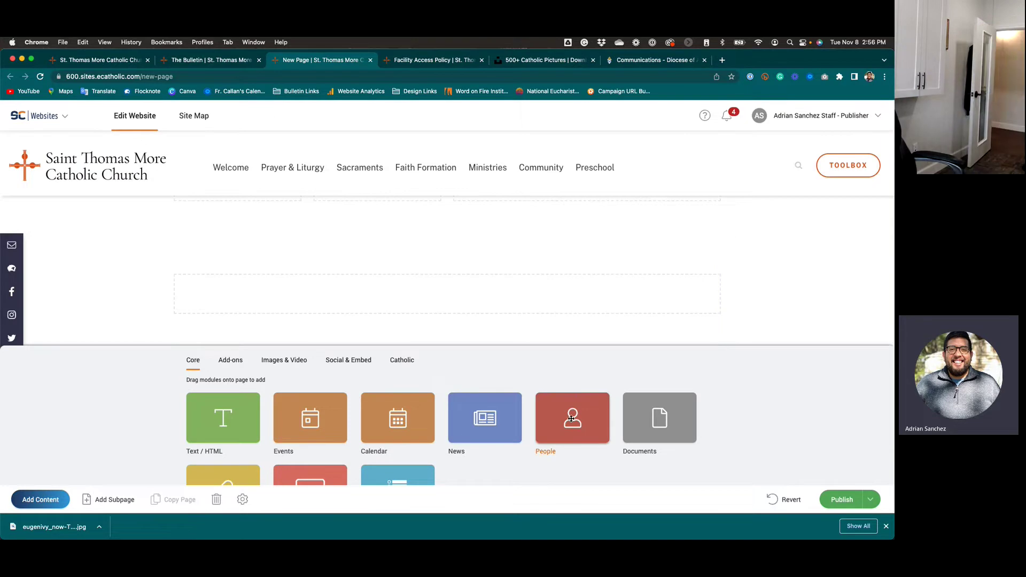
pyautogui.moveTo(571, 419); pyautogui.dragTo(457, 302)
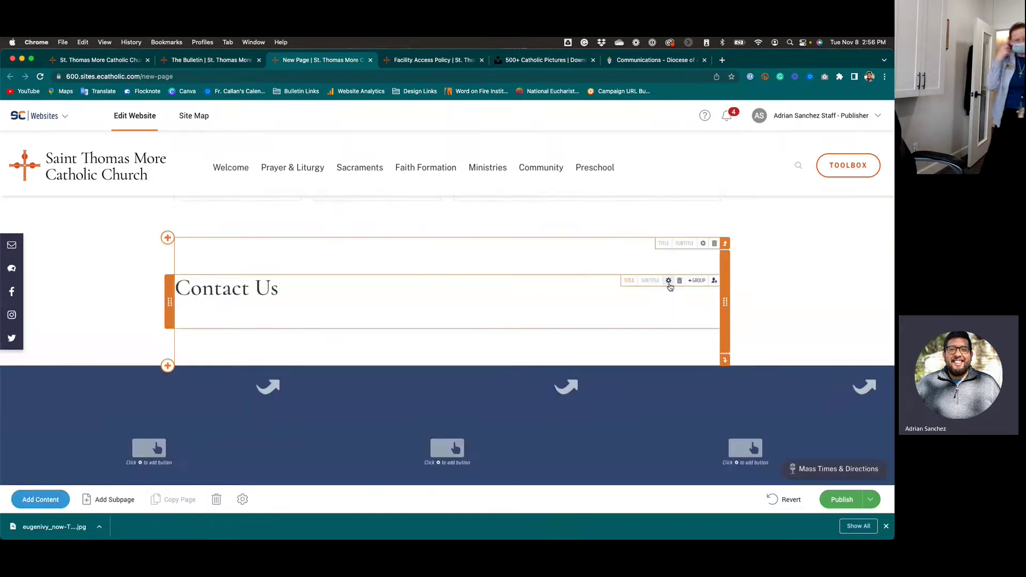
# Change the People module's title from the default to "Need help? Contact me!".
pyautogui.tripleClick(361, 286)
pyautogui.write('Need')
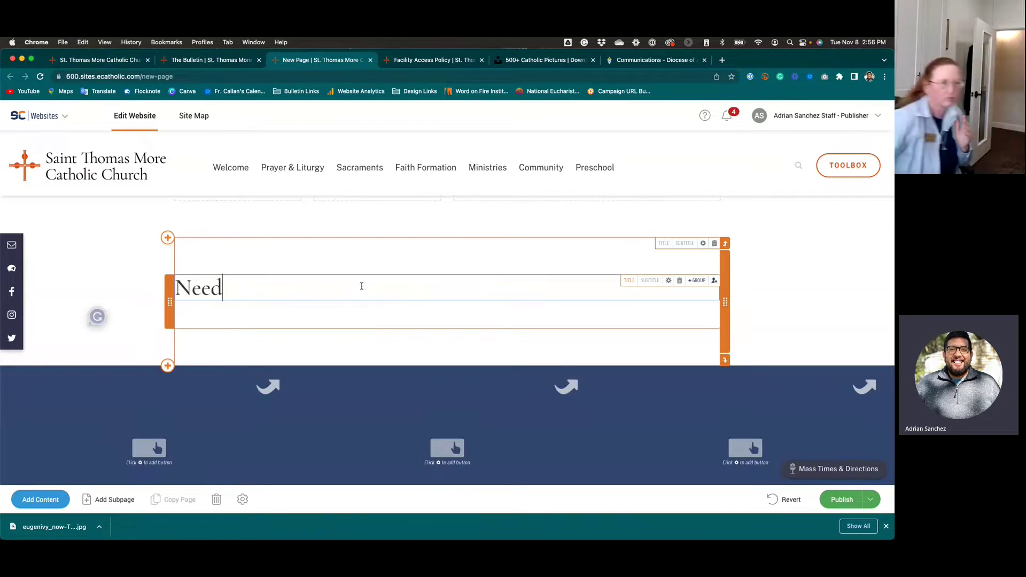
pyautogui.write(' help? Con')
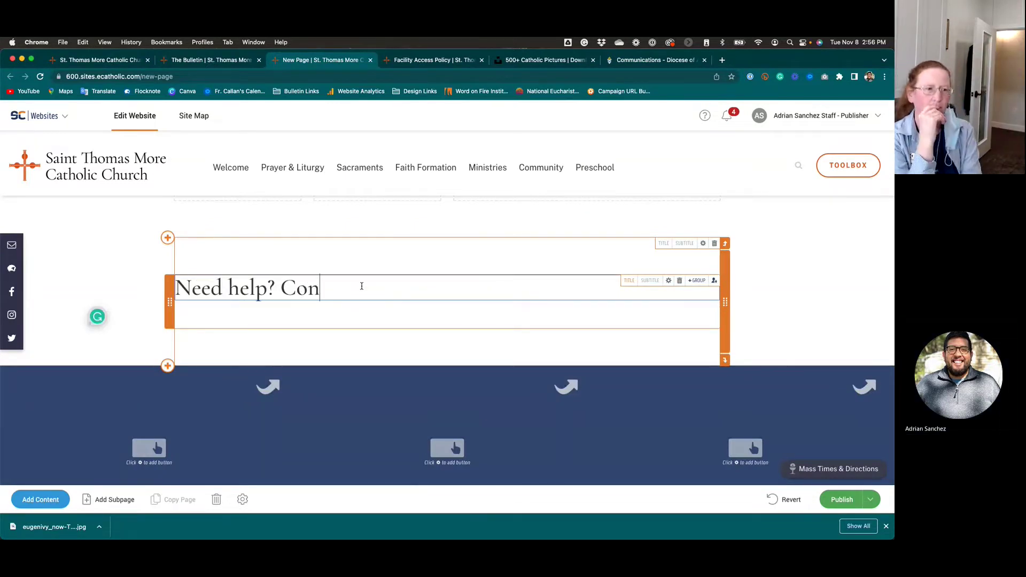
pyautogui.write('tact me')
pyautogui.press('BackSpace')
pyautogui.press('BackSpace')
pyautogui.press('BackSpace')
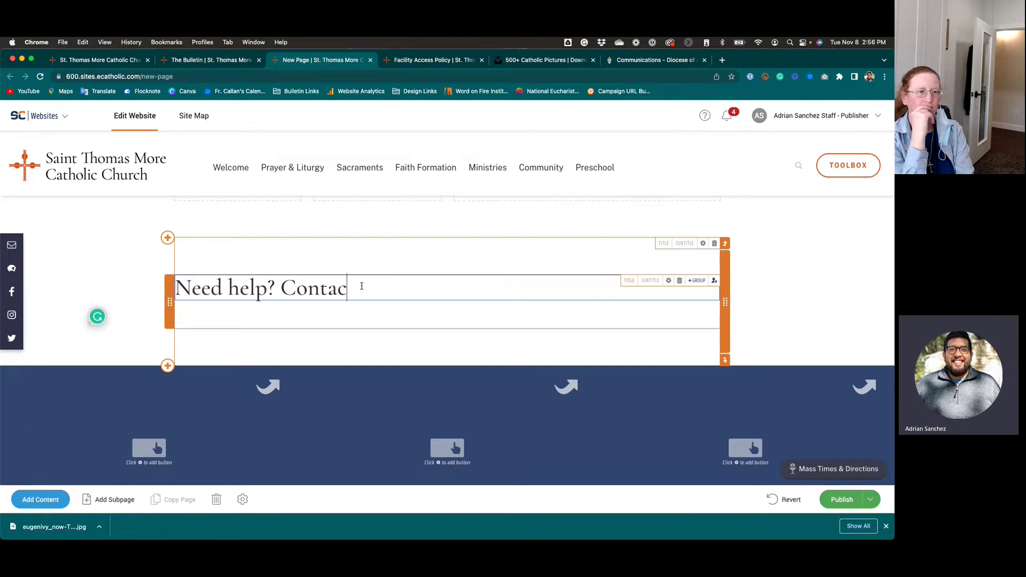
pyautogui.write('t me!')
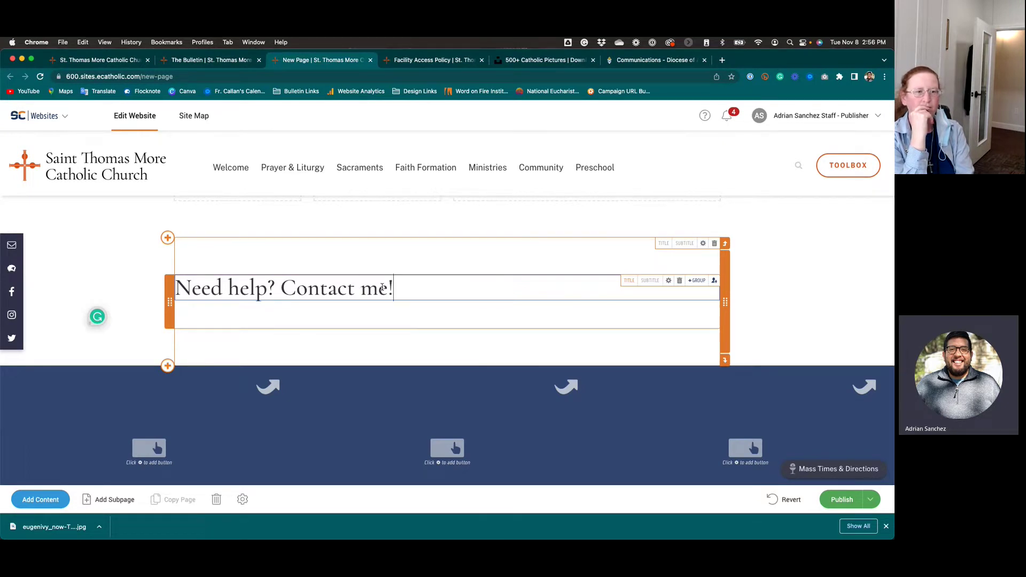
# Add the Director of Communications' existing profile to the "Need help? Contact me!" People module.
pyautogui.click(717, 282)
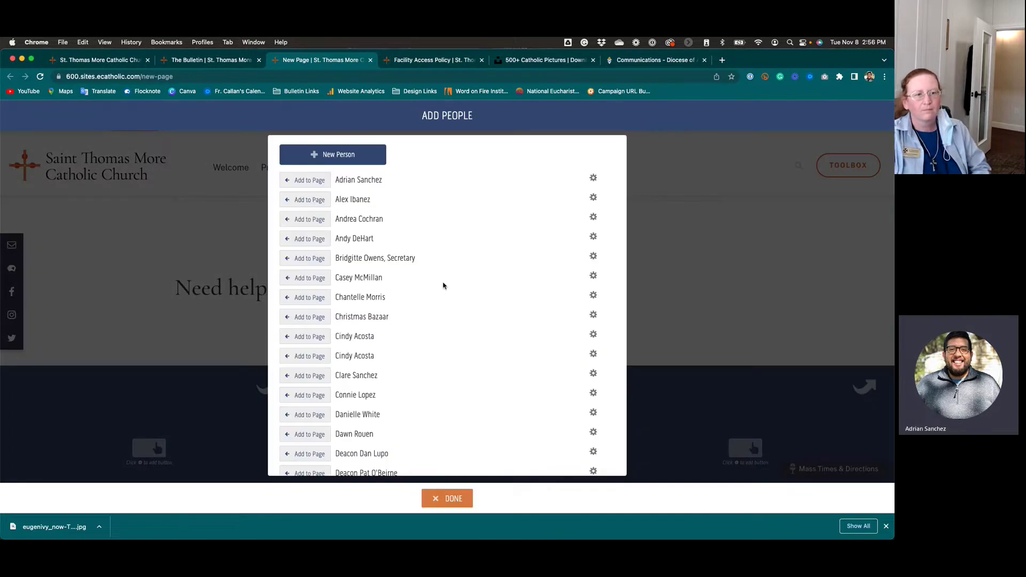
pyautogui.scroll(-10, 442, 285)
pyautogui.scroll(-15, 443, 285)
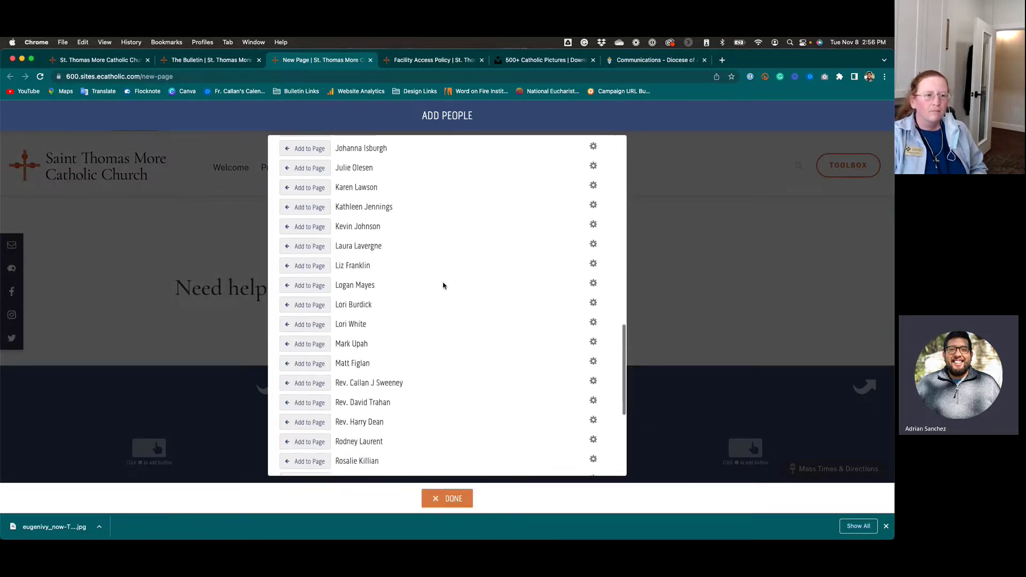
pyautogui.scroll(20, 441, 284)
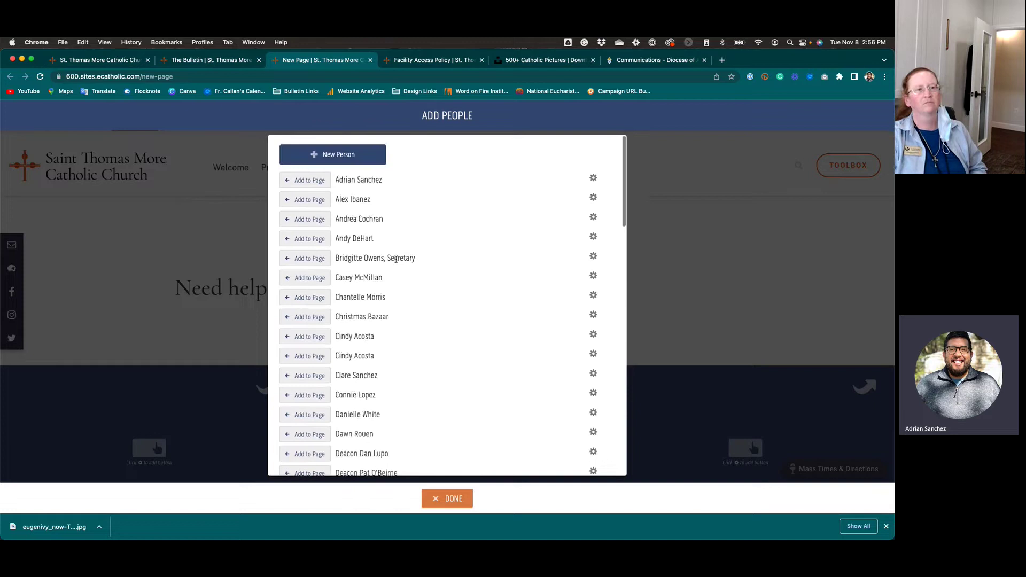
pyautogui.click(310, 185)
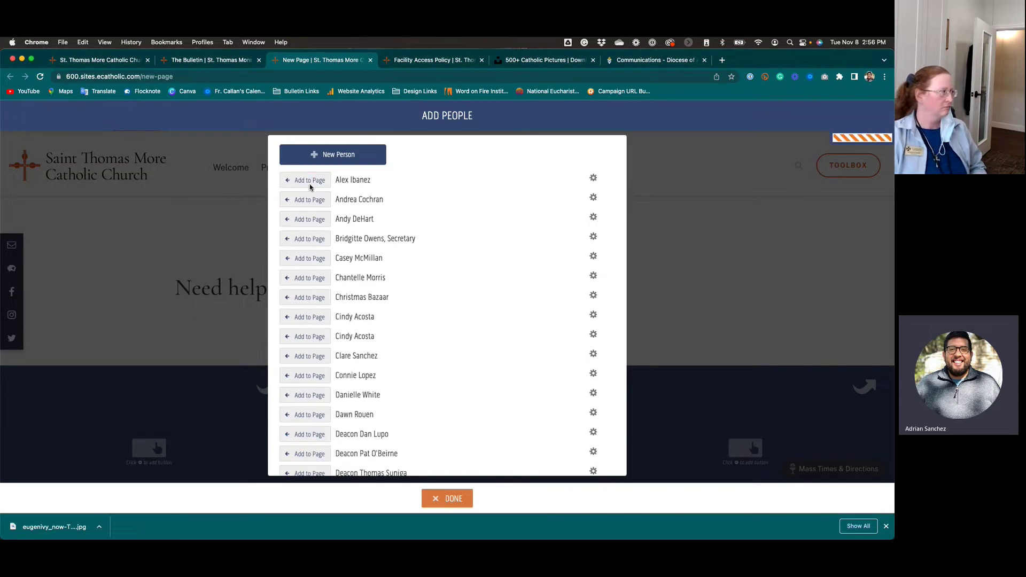
pyautogui.click(447, 498)
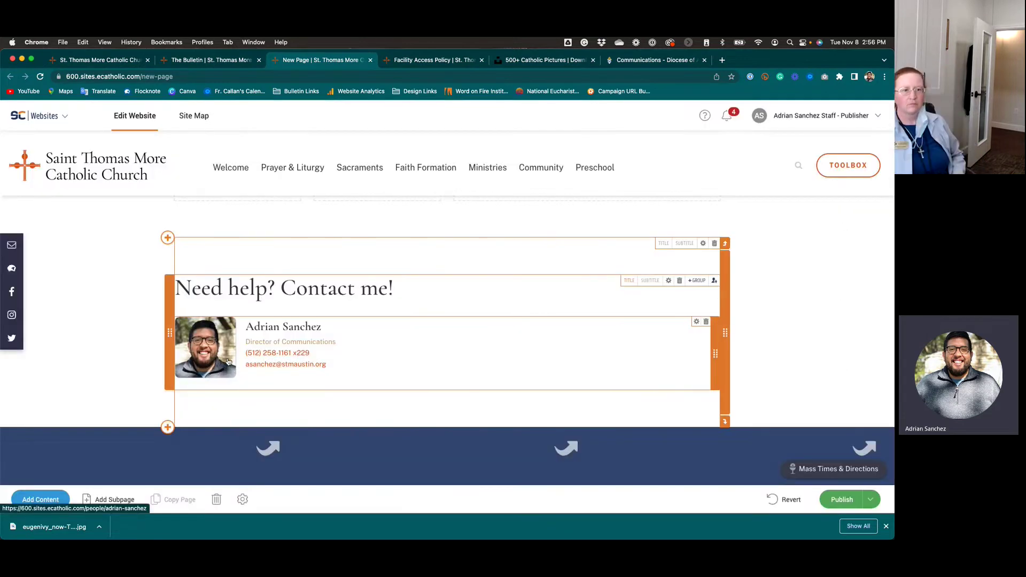
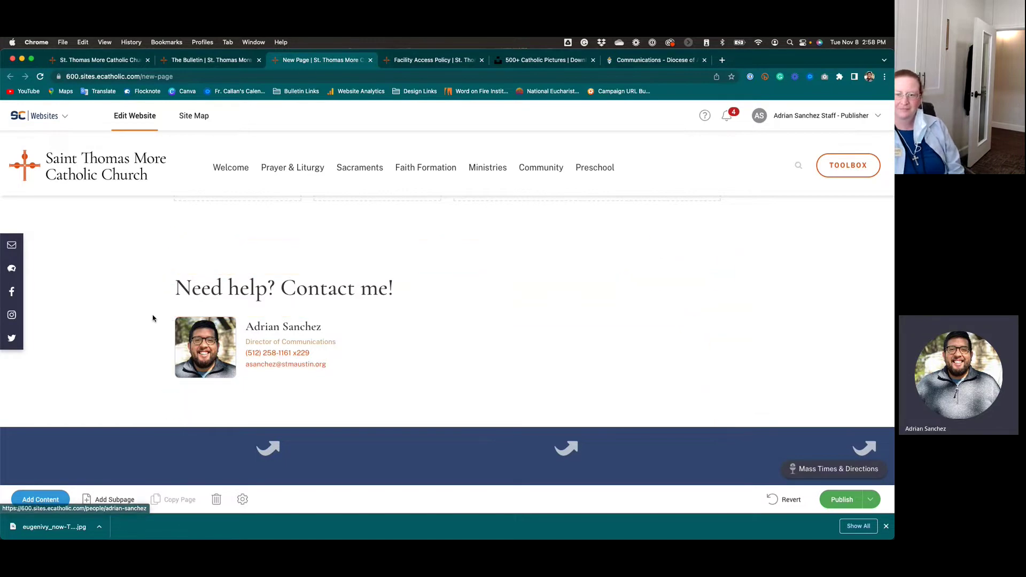
# Place a text module in the wide first cell of the grid section's upper row.
pyautogui.scroll(5, 322, 331)
pyautogui.scroll(2, 322, 331)
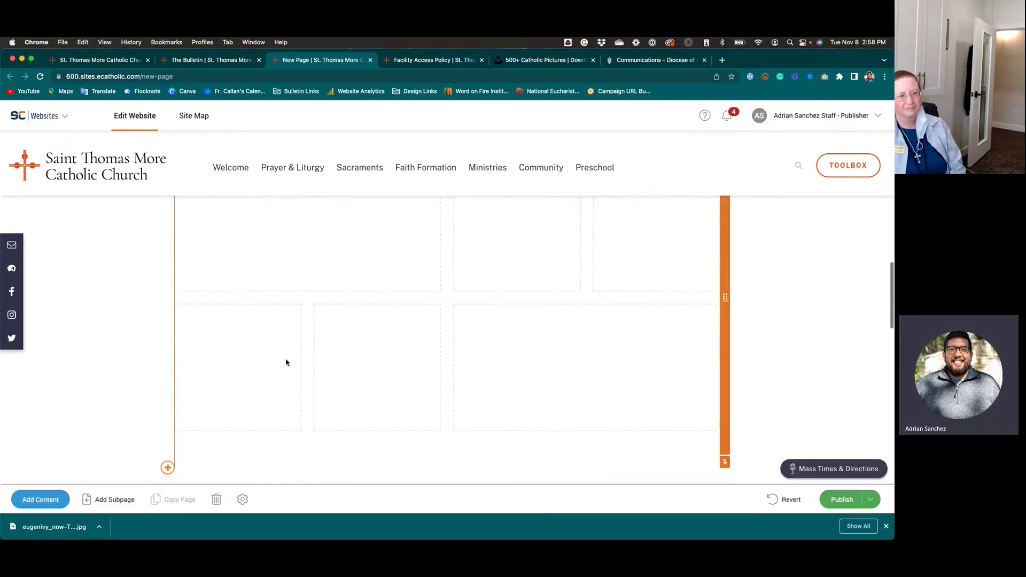
pyautogui.scroll(2, 286, 362)
pyautogui.click(43, 499)
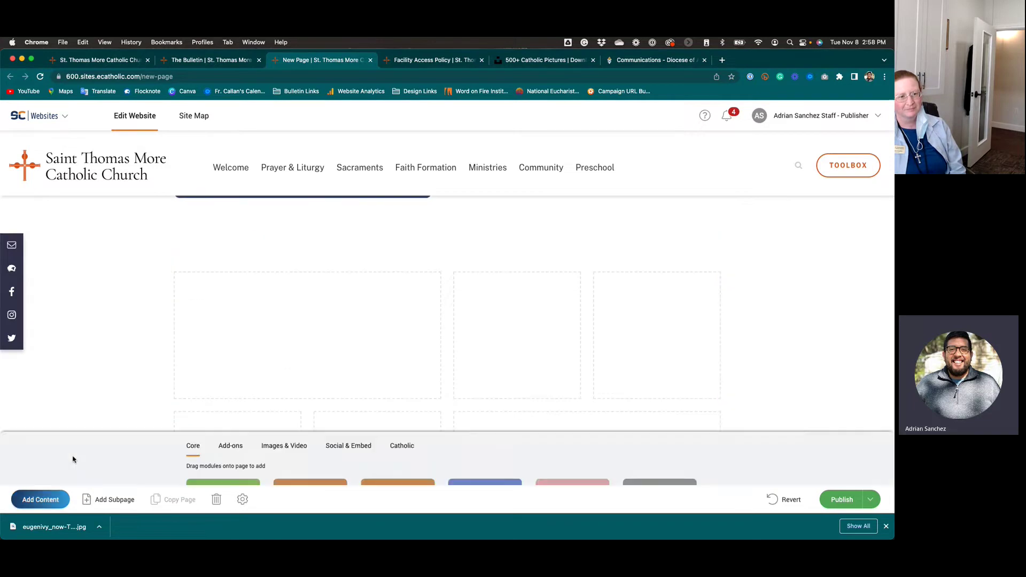
pyautogui.moveTo(223, 414); pyautogui.dragTo(355, 248)
# Enter HYPERLINK as the body text of the new text module.
pyautogui.click(357, 256)
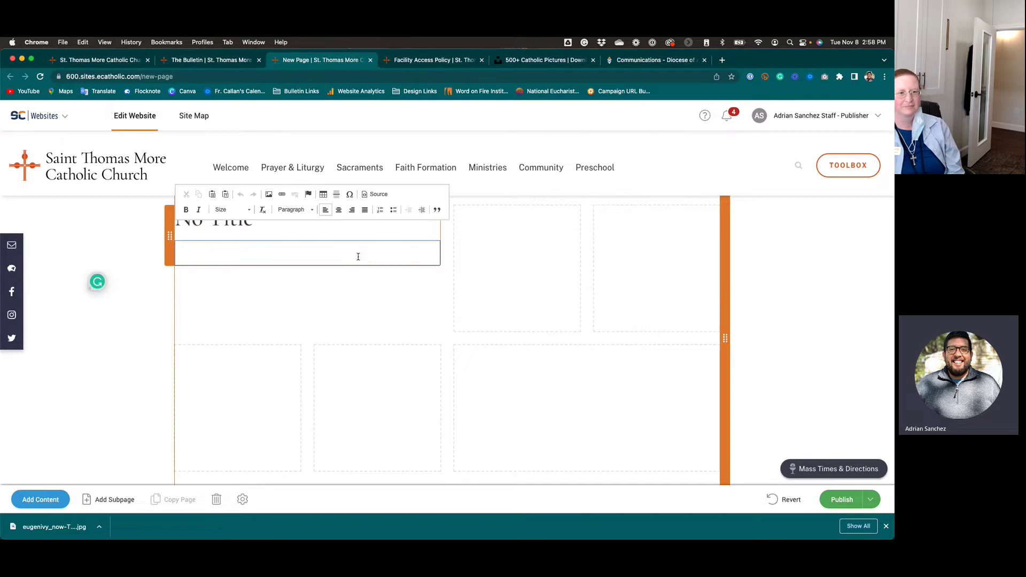
pyautogui.write('New')
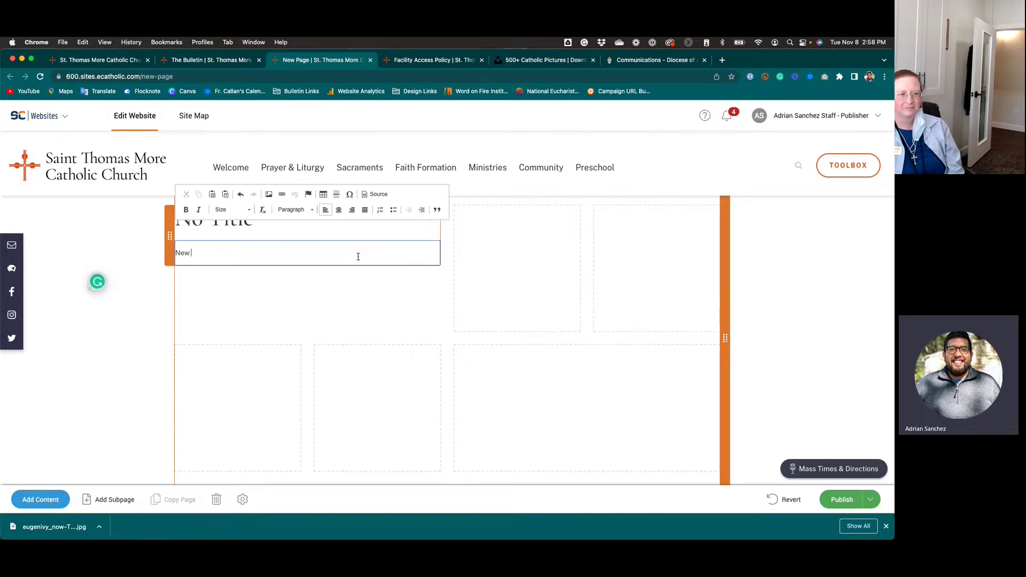
pyautogui.press('BackSpace')
pyautogui.press('BackSpace')
pyautogui.press('BackSpace')
pyautogui.write('B')
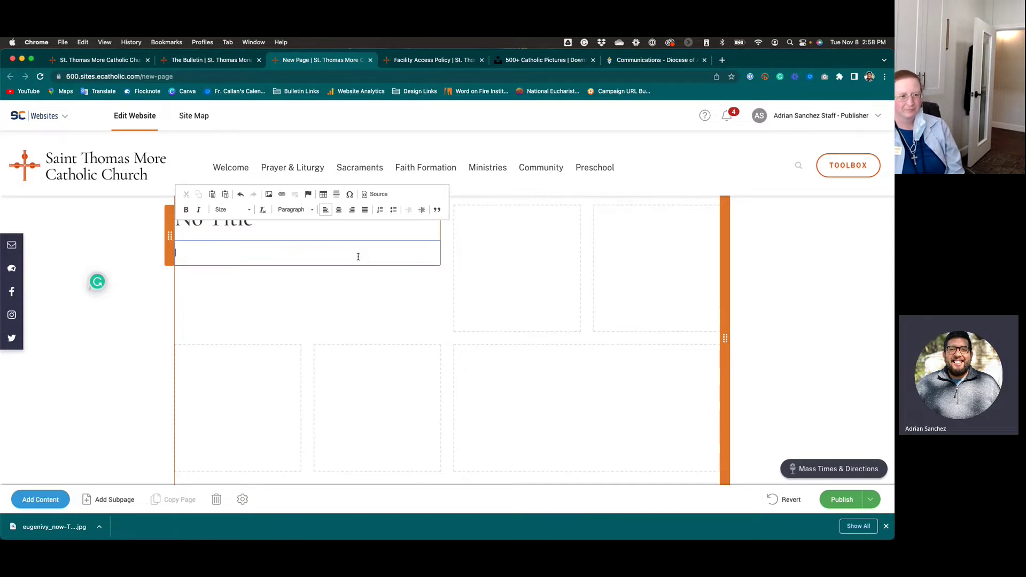
pyautogui.write('H')
pyautogui.press('BackSpace')
pyautogui.press('BackSpace')
pyautogui.write('HH')
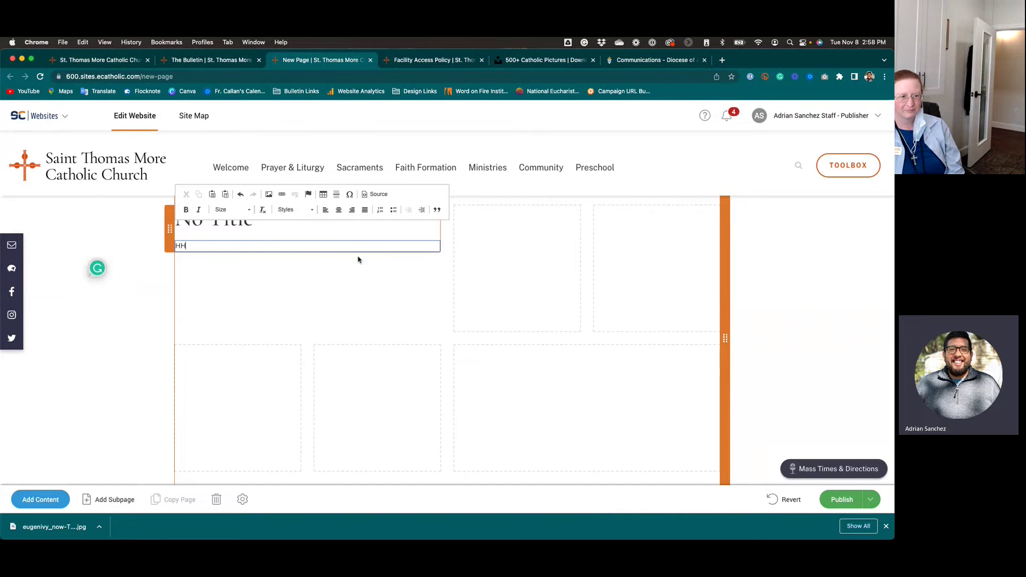
pyautogui.write('YPERLINK')
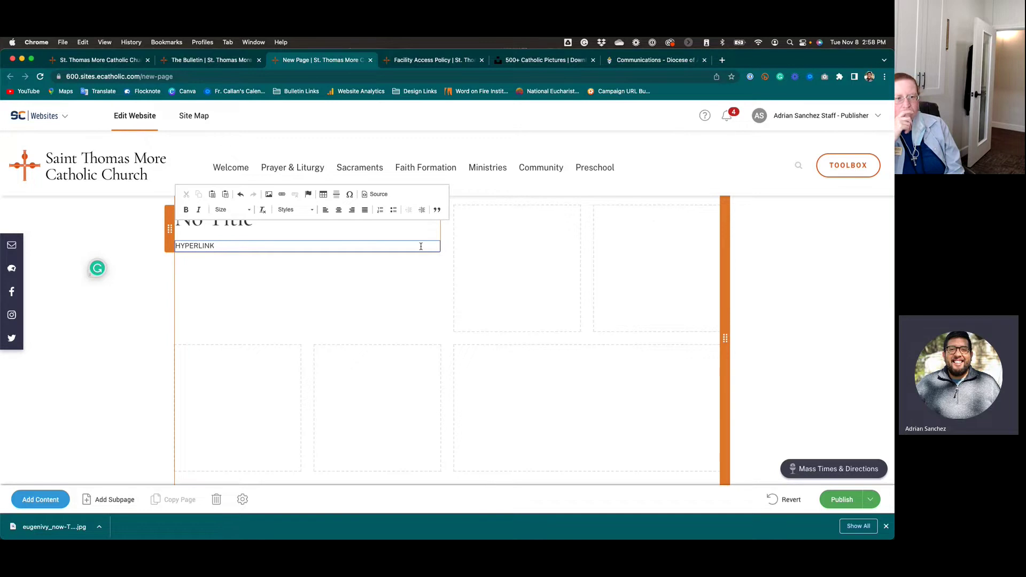
# Start a link on the word HYPERLINK and choose Internal as its link type.
pyautogui.scroll(2, 335, 327)
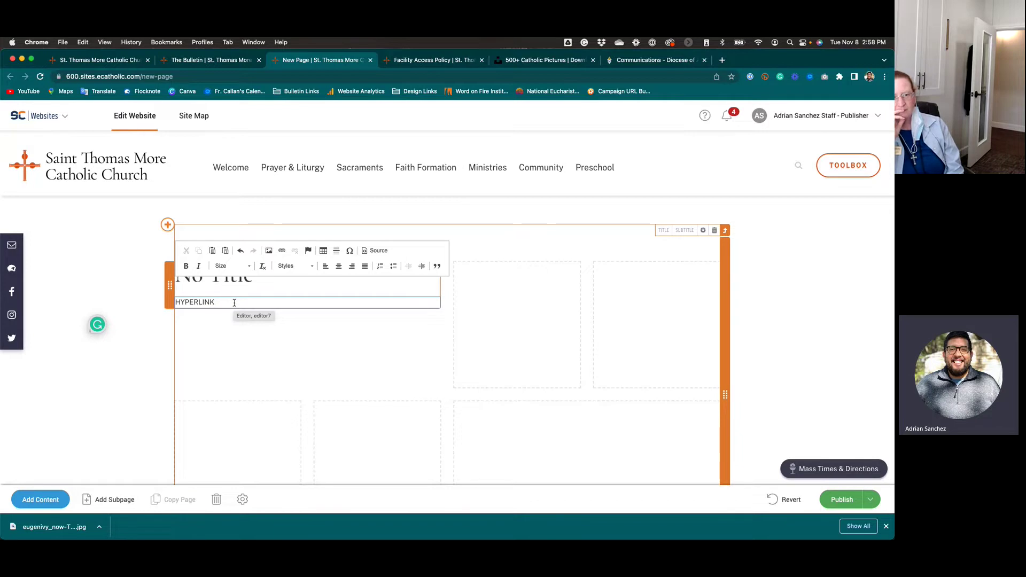
pyautogui.doubleClick(234, 302)
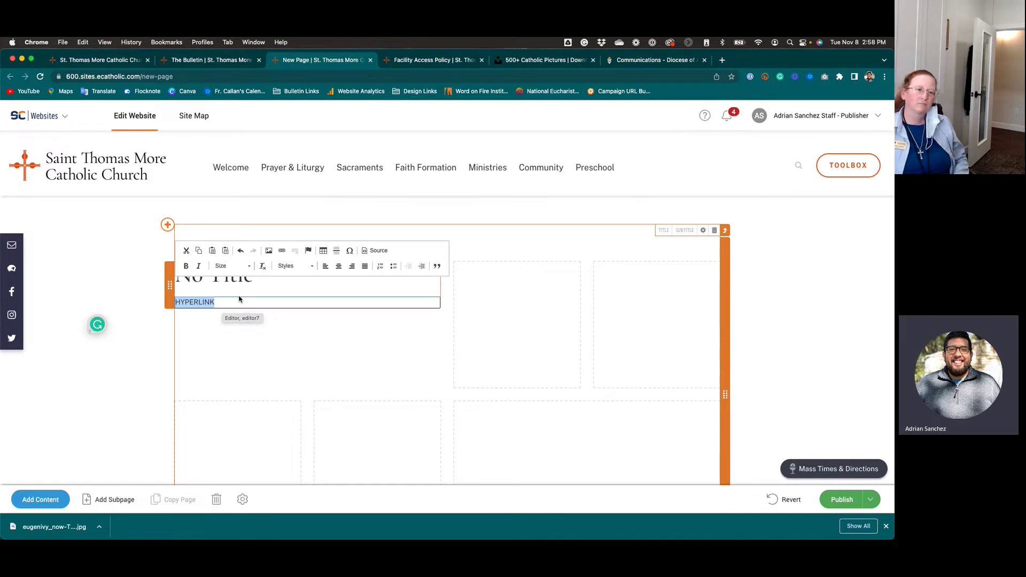
pyautogui.click(282, 251)
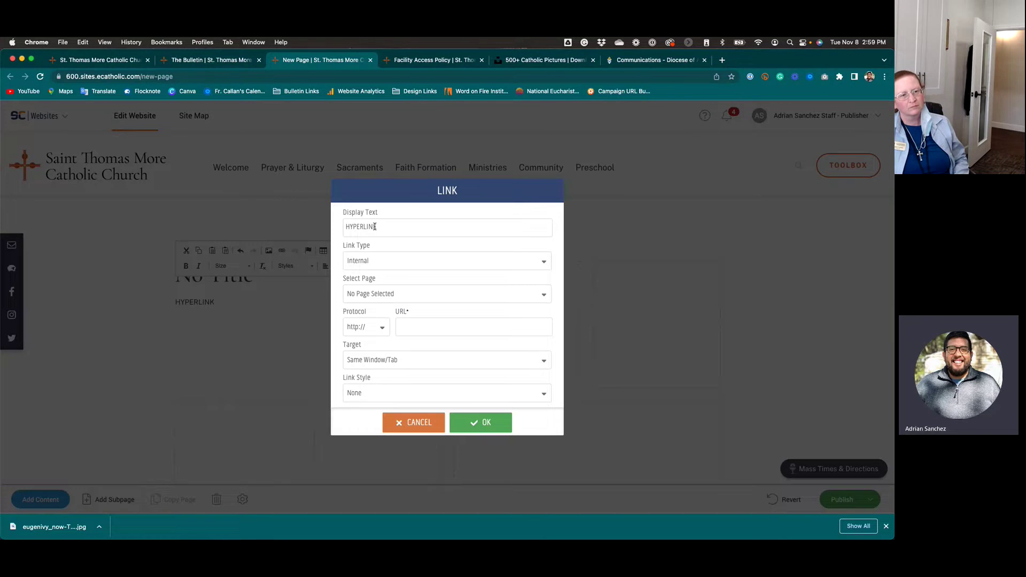
pyautogui.click(371, 262)
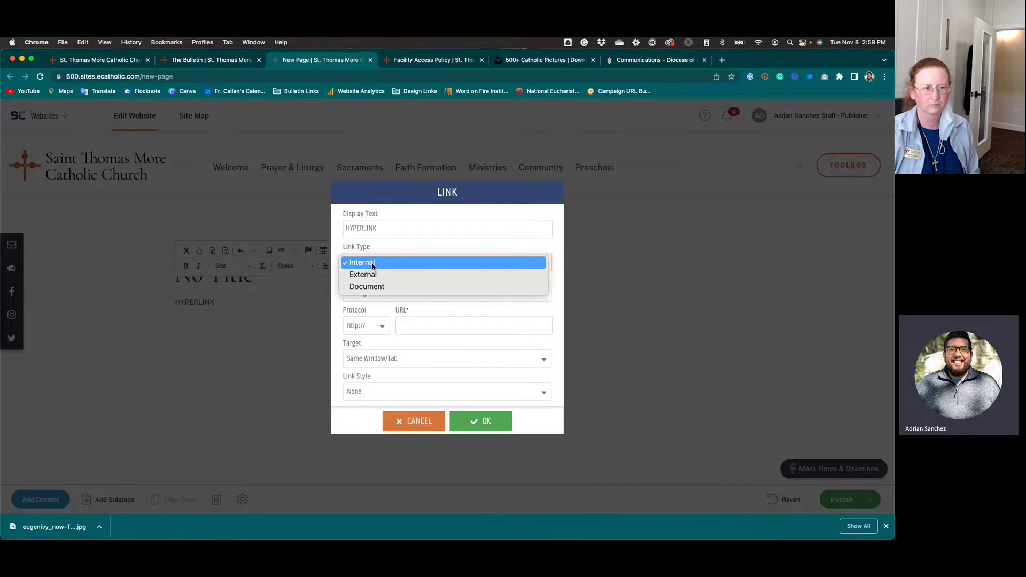
pyautogui.click(372, 263)
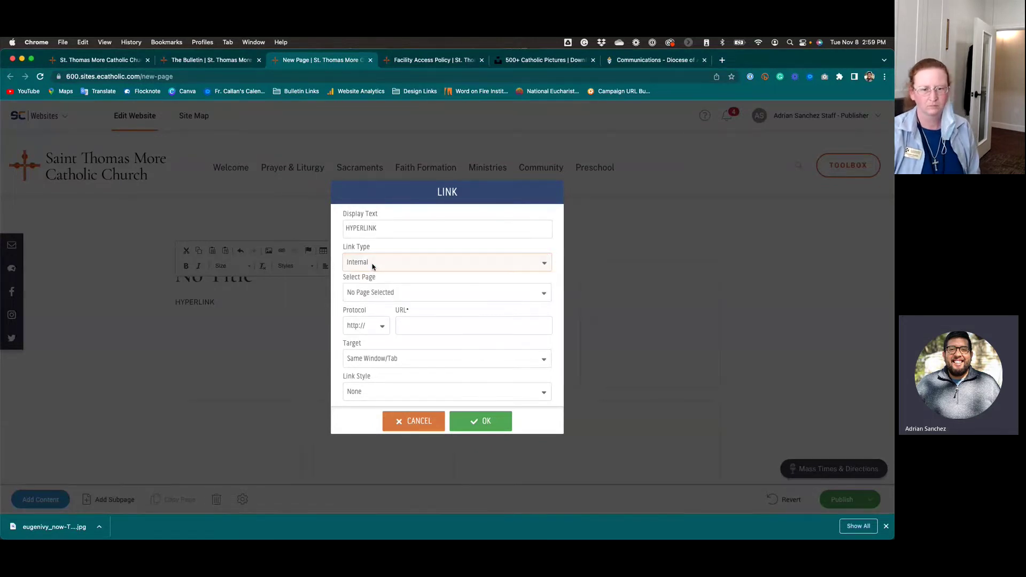
pyautogui.click(373, 264)
pyautogui.click(377, 263)
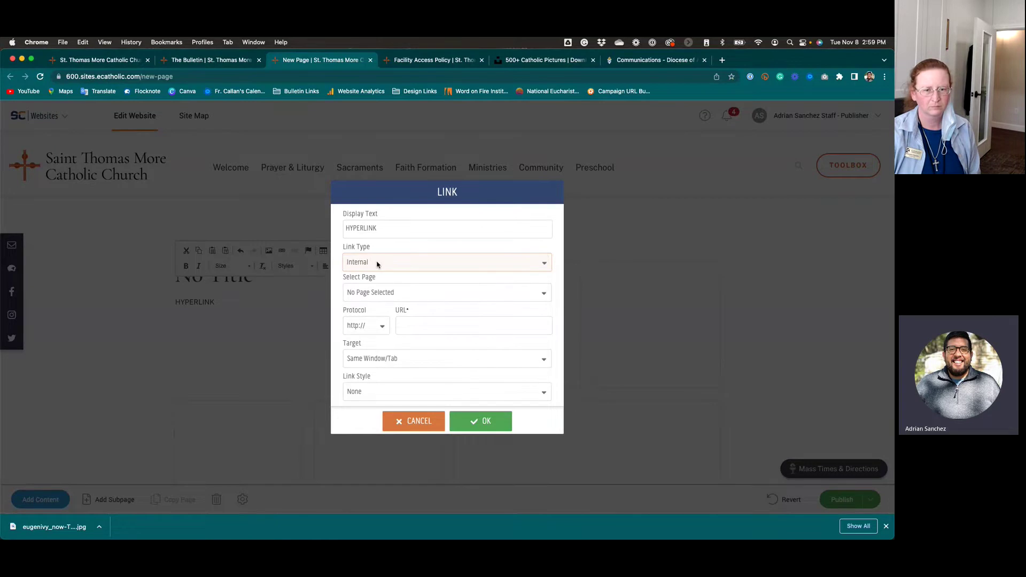
# Look through the site's page list and select The Bulletin under Communications as the link's internal page.
pyautogui.click(375, 292)
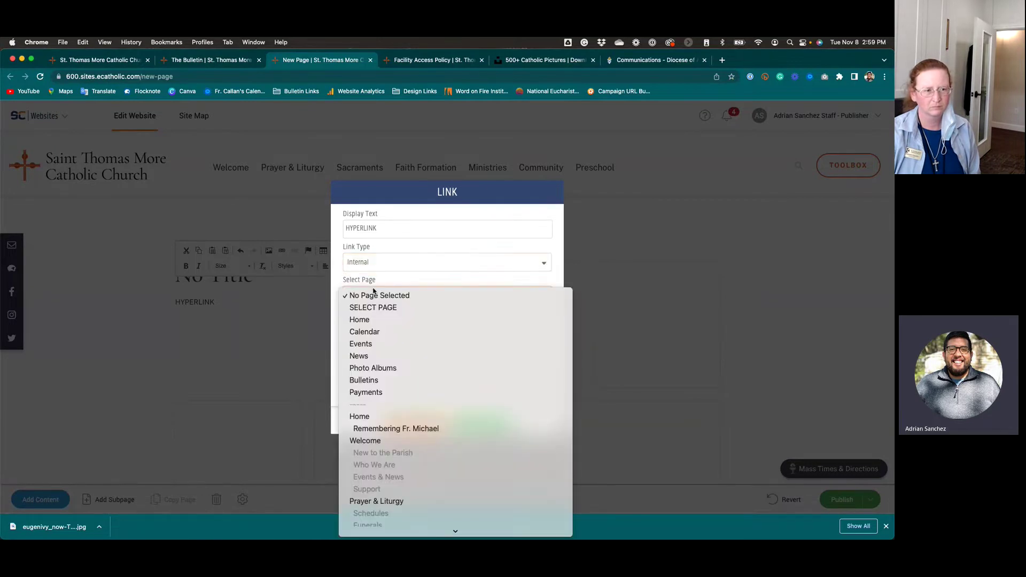
pyautogui.scroll(-20, 380, 416)
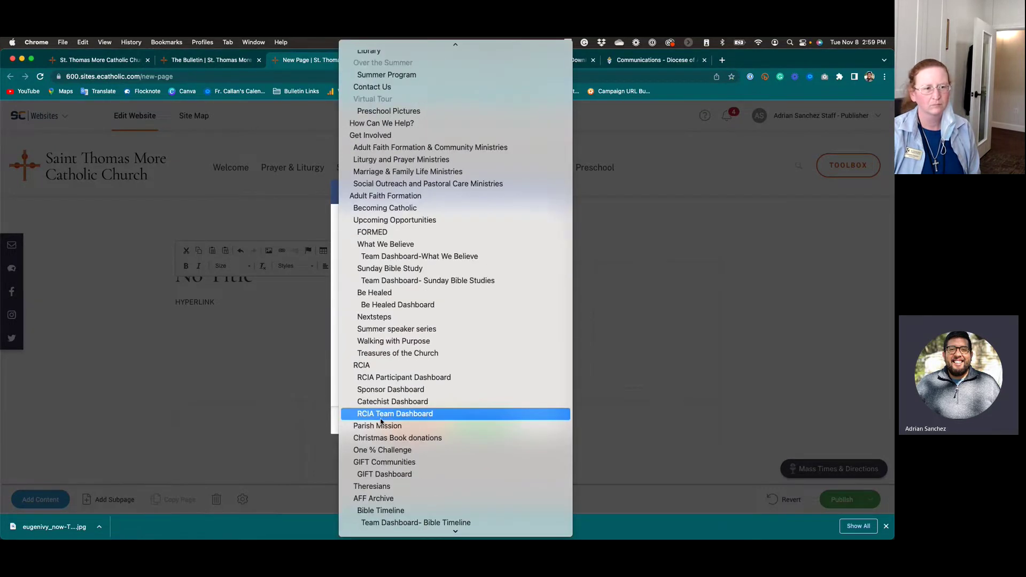
pyautogui.scroll(-15, 381, 421)
pyautogui.scroll(12, 381, 421)
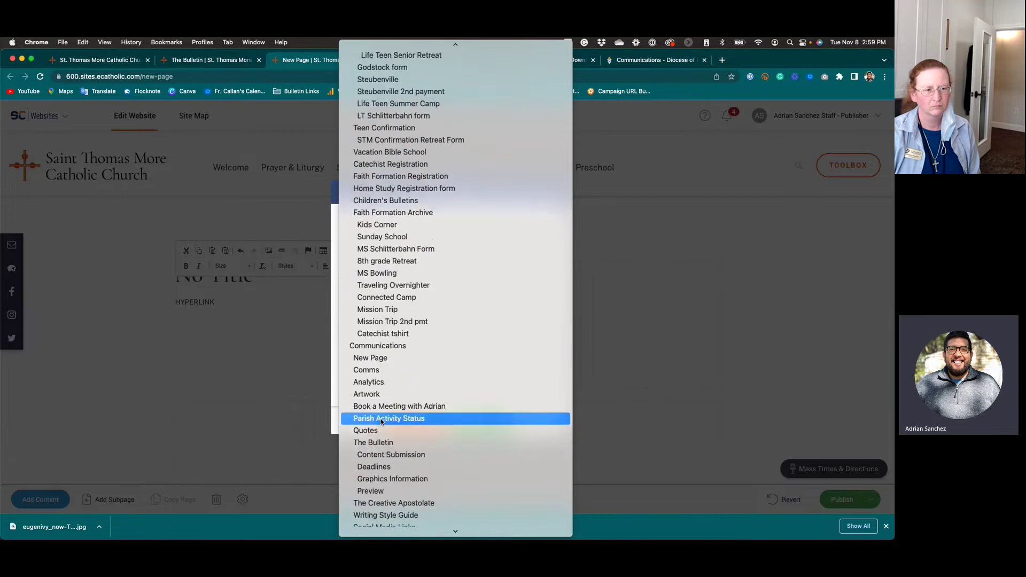
pyautogui.scroll(10, 381, 421)
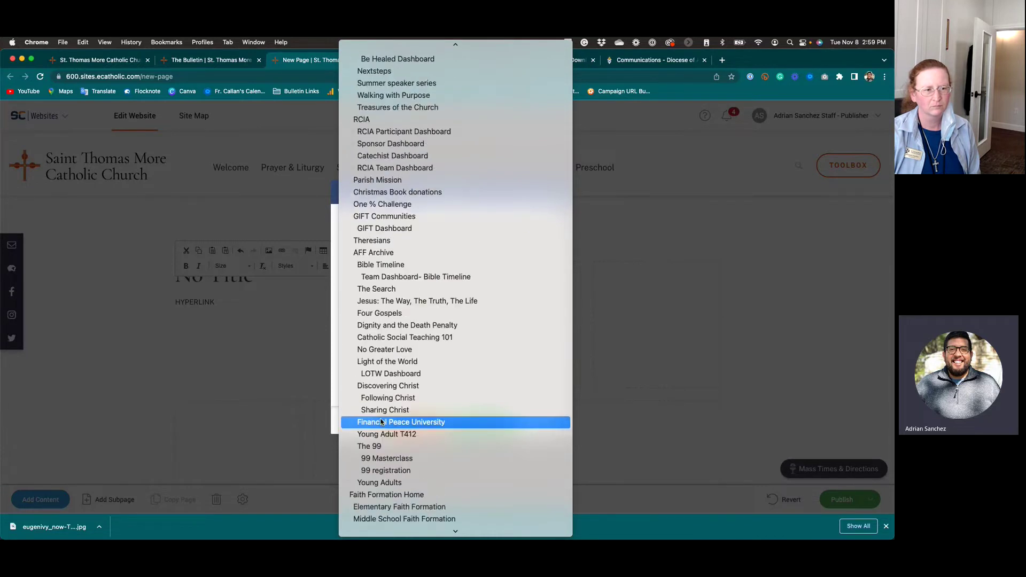
pyautogui.scroll(5, 381, 422)
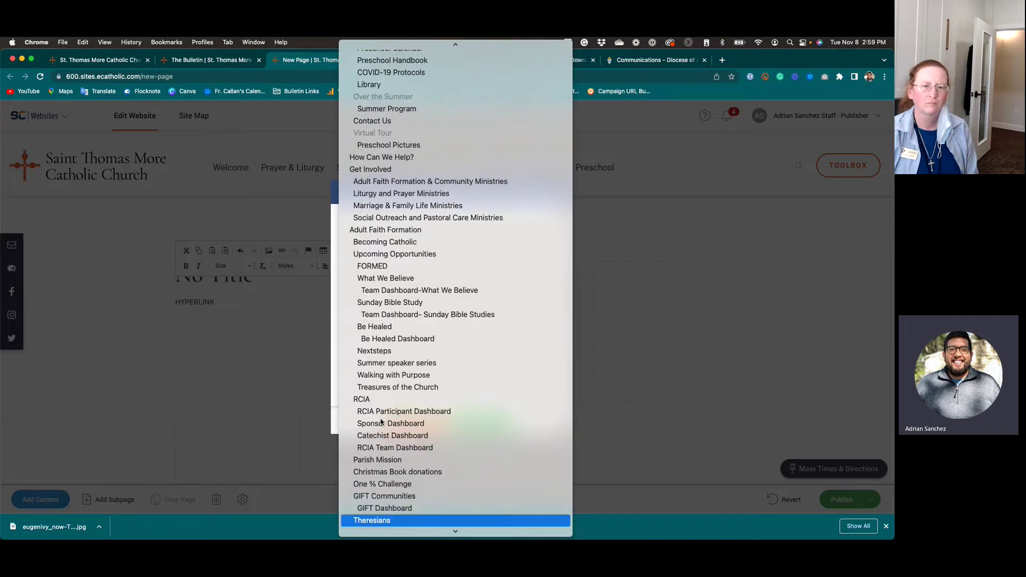
pyautogui.scroll(-15, 381, 422)
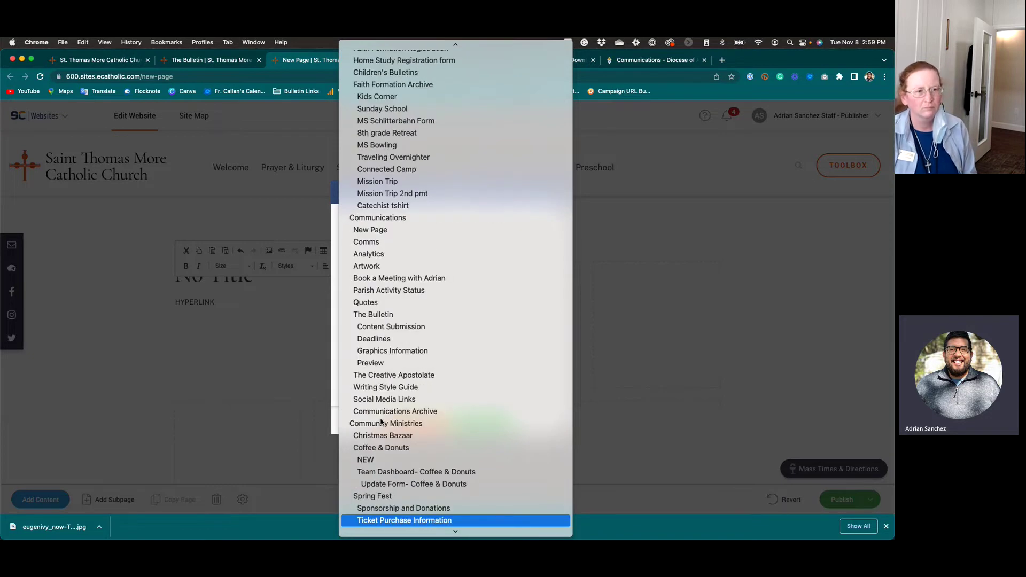
pyautogui.scroll(10, 381, 422)
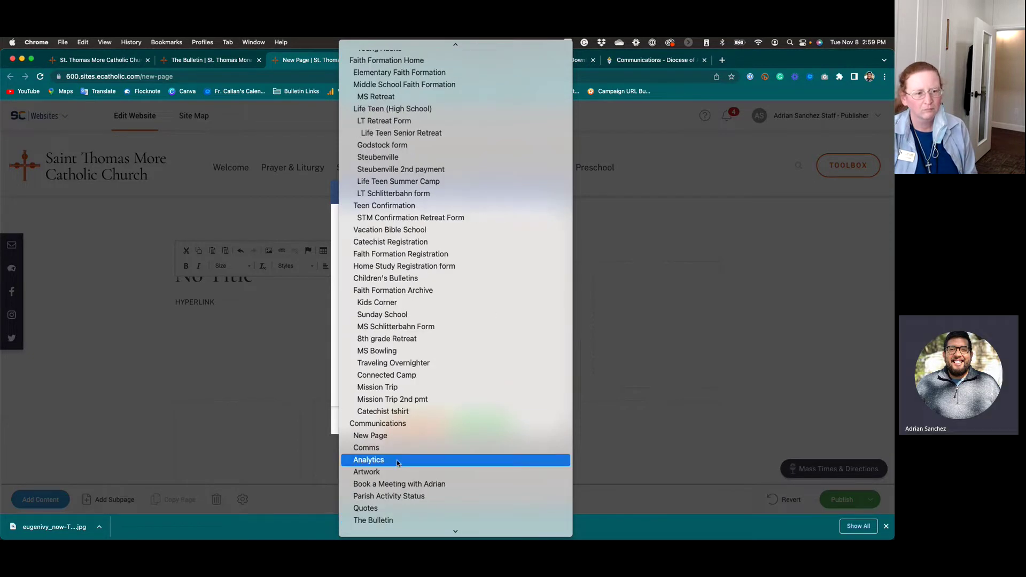
pyautogui.scroll(-6, 397, 459)
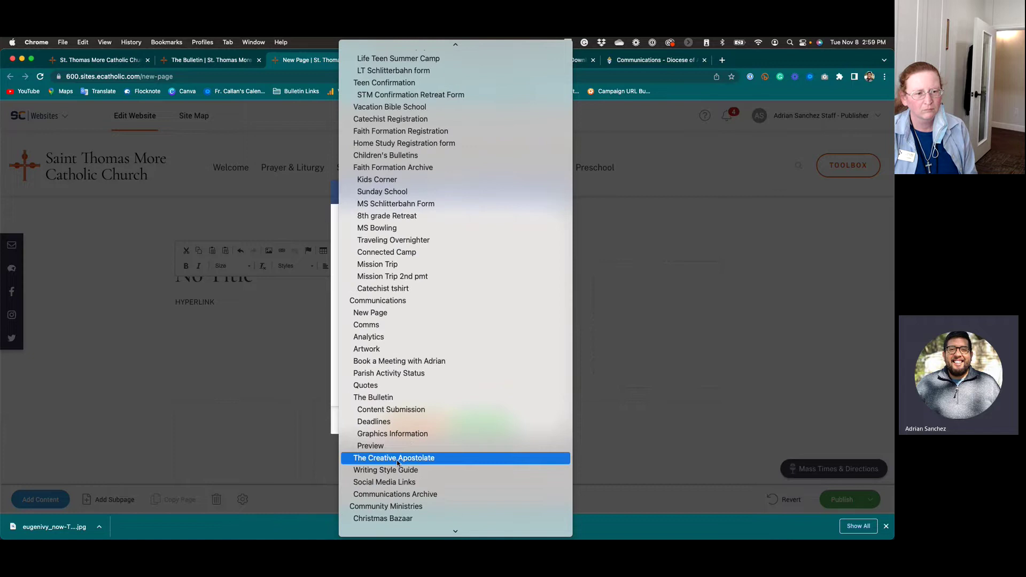
pyautogui.click(392, 399)
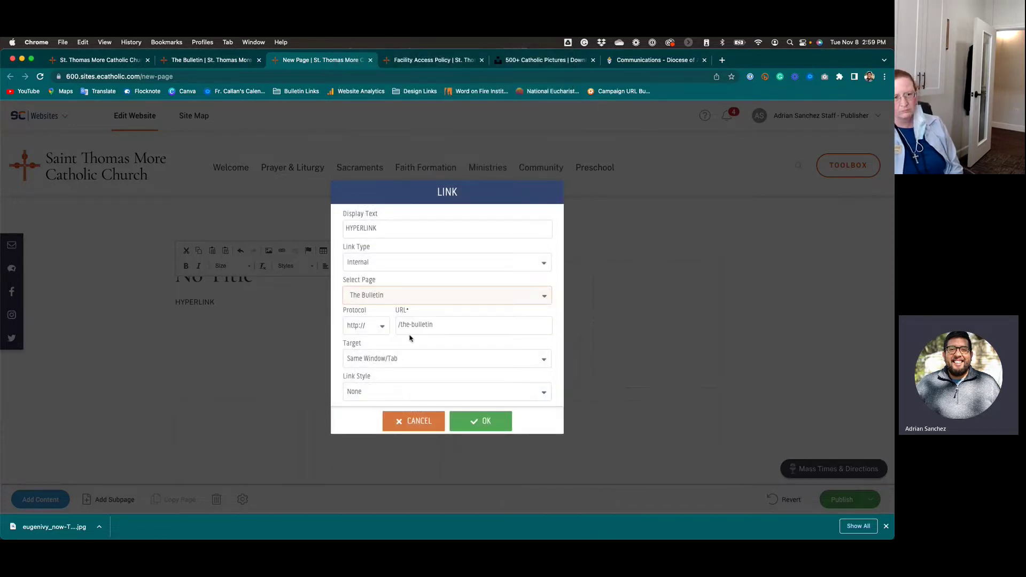
pyautogui.click(430, 327)
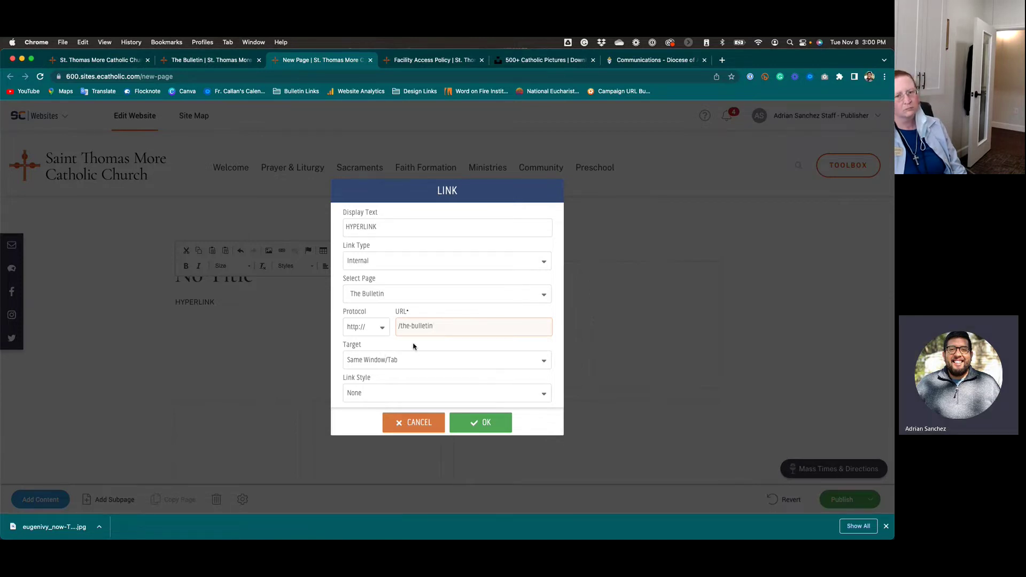
# Switch the link type to External and look at the options for the link's target window.
pyautogui.click(385, 266)
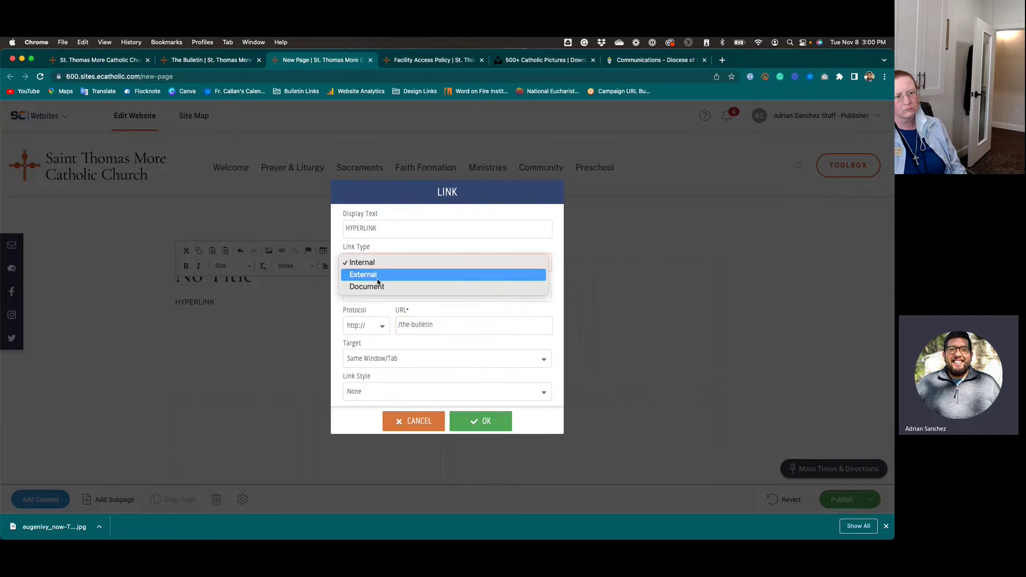
pyautogui.click(377, 275)
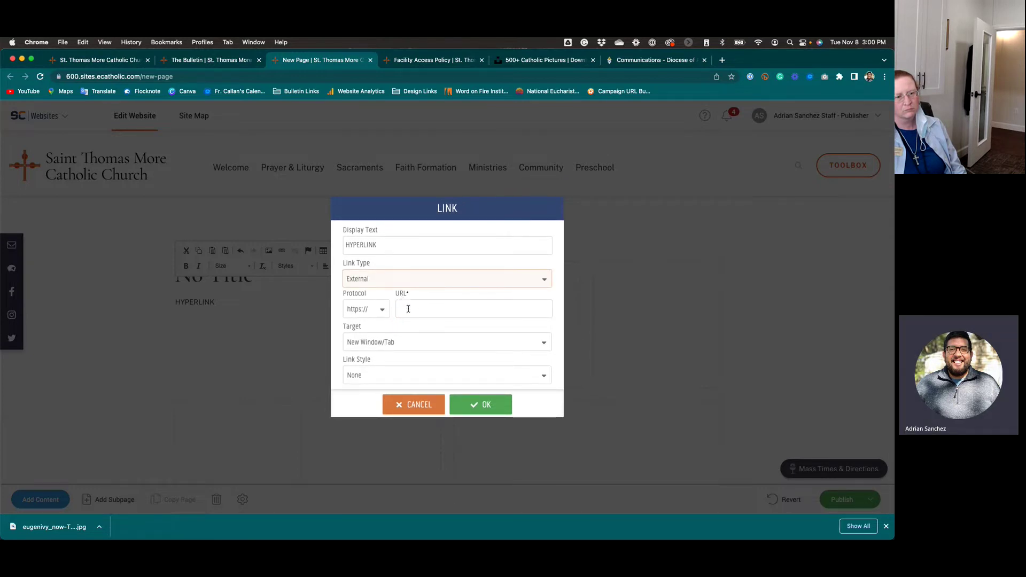
pyautogui.click(408, 309)
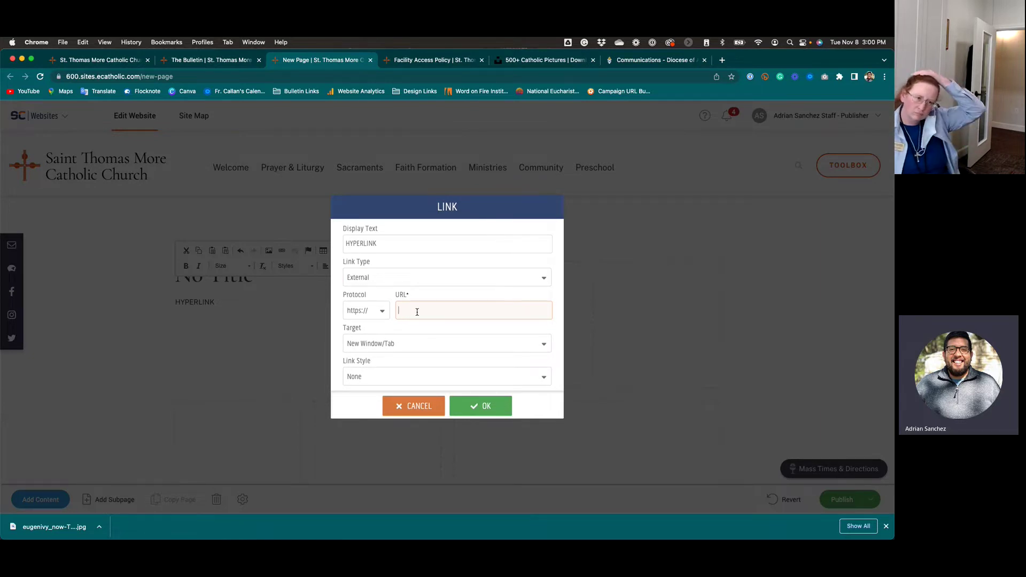
pyautogui.click(388, 344)
pyautogui.click(386, 345)
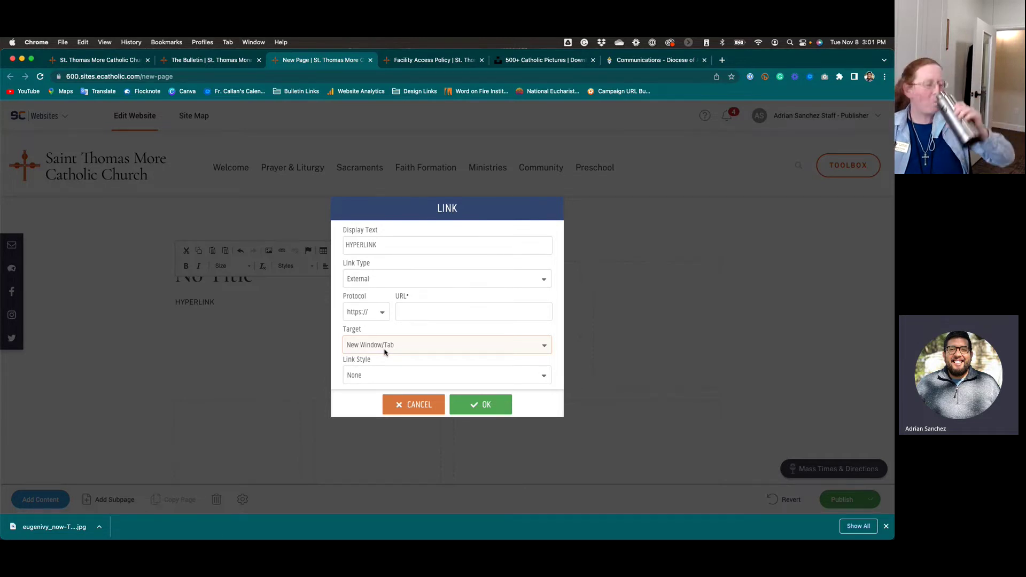
pyautogui.click(385, 348)
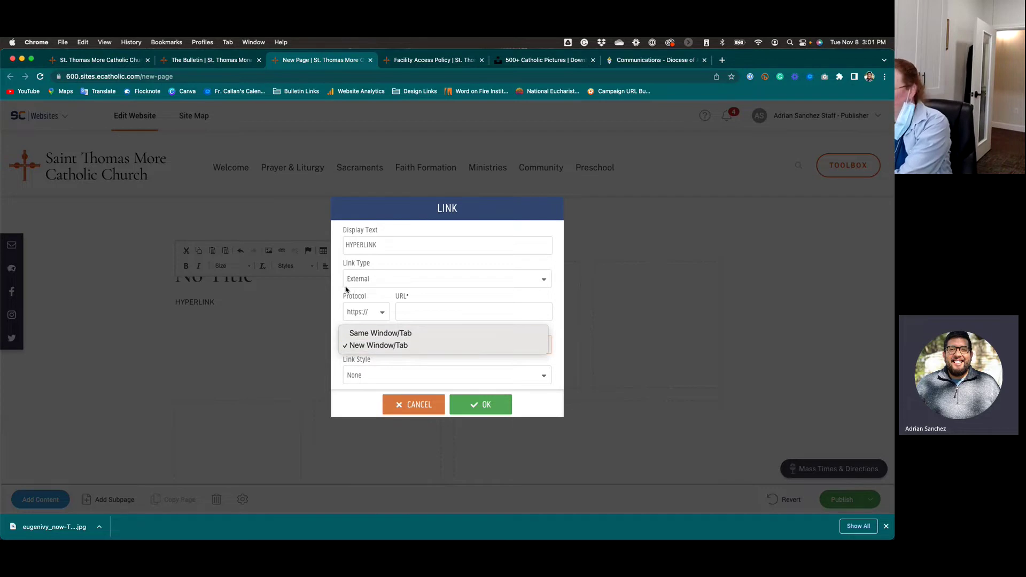
pyautogui.click(344, 326)
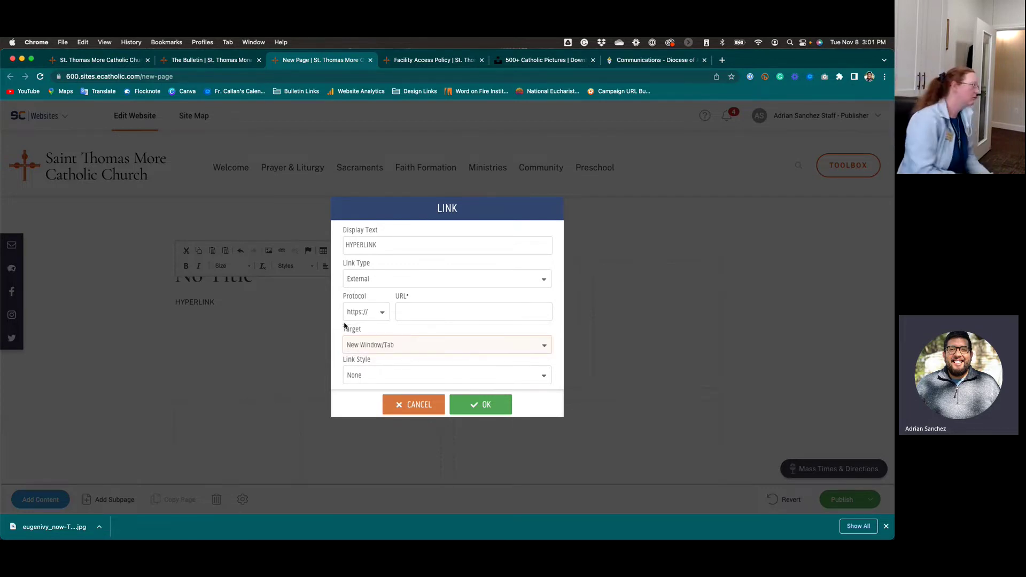
# Set the link style to Button 1 and try to confirm the external link without a URL.
pyautogui.click(367, 377)
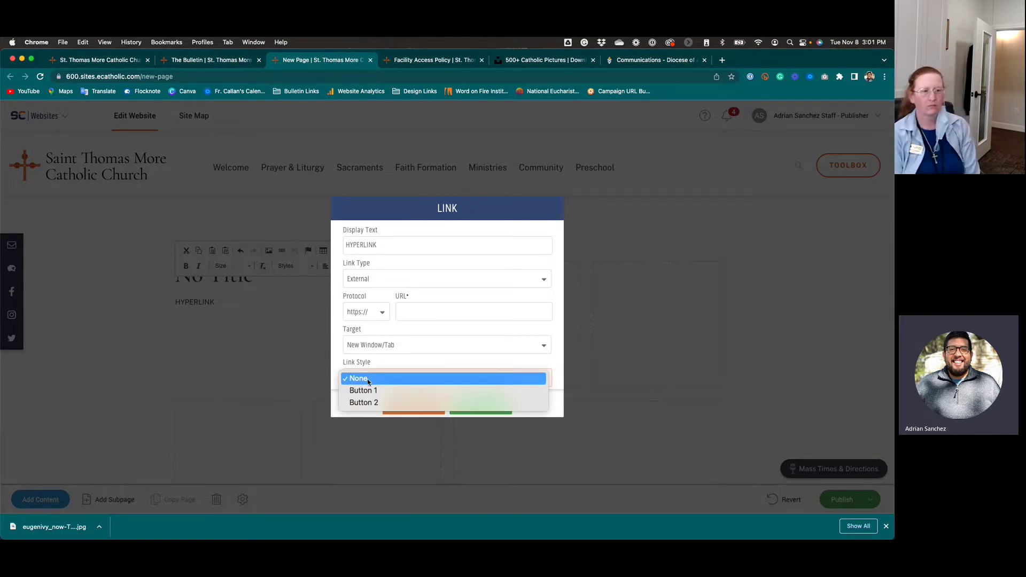
pyautogui.click(361, 367)
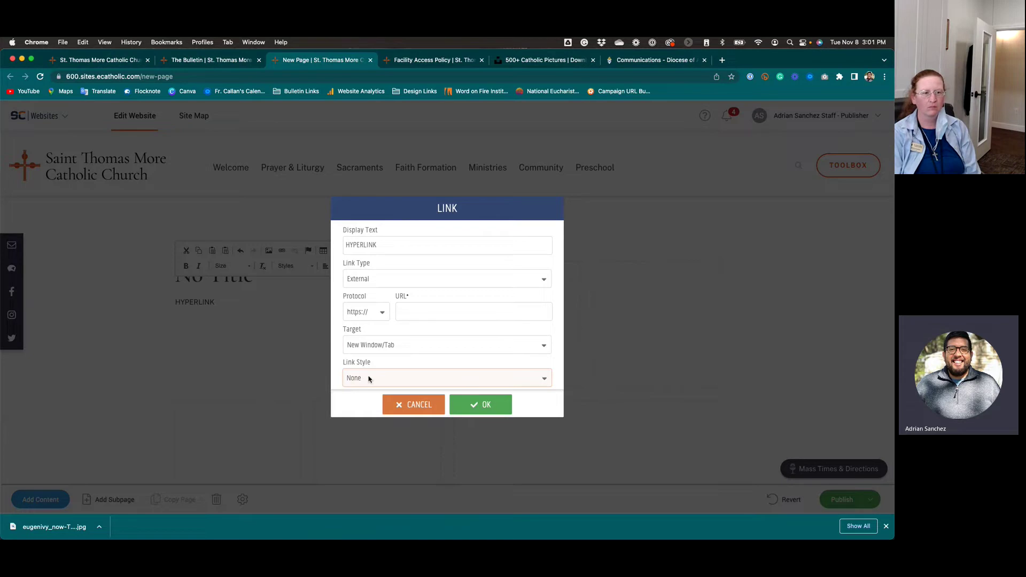
pyautogui.click(368, 378)
pyautogui.click(404, 390)
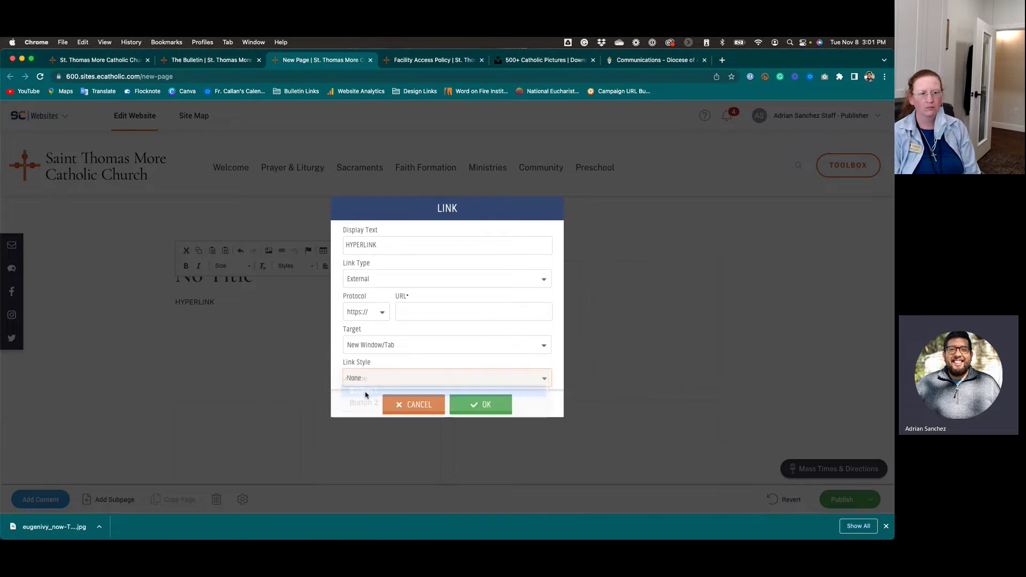
pyautogui.click(481, 405)
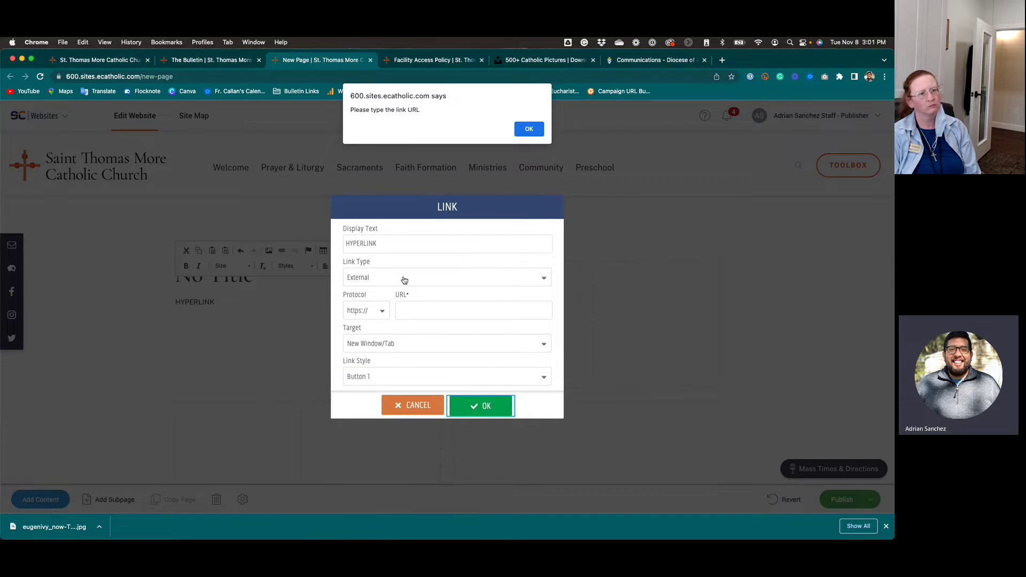
pyautogui.press('Return')
# Change the link type to Internal, select the Events page and apply the link to HYPERLINK.
pyautogui.click(433, 279)
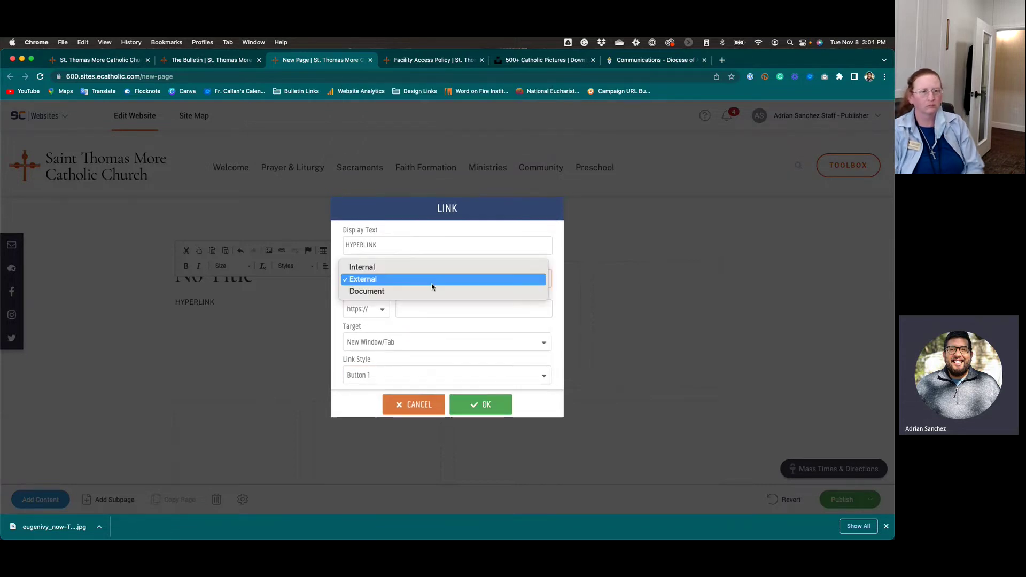
pyautogui.click(418, 265)
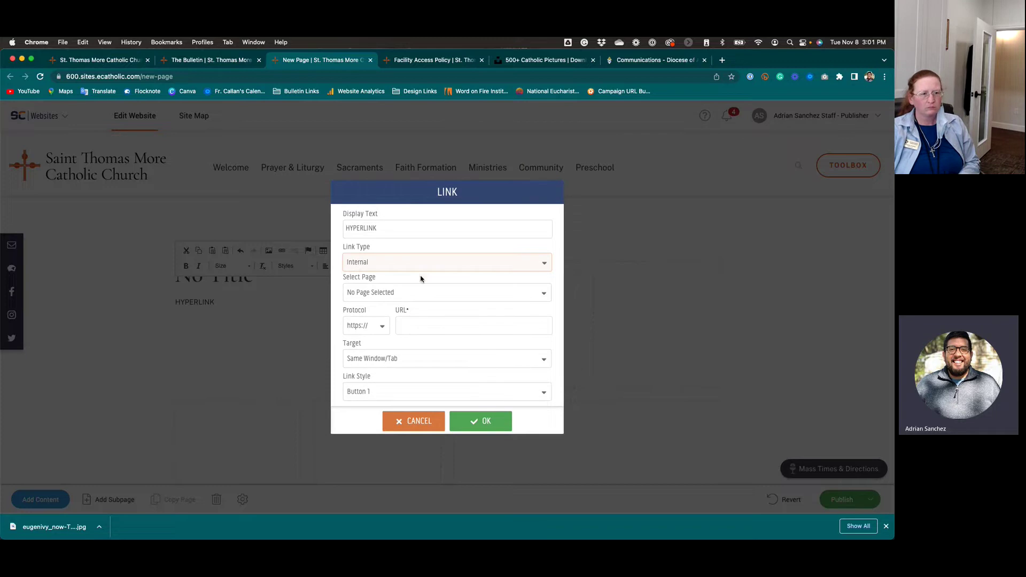
pyautogui.click(418, 293)
pyautogui.click(385, 342)
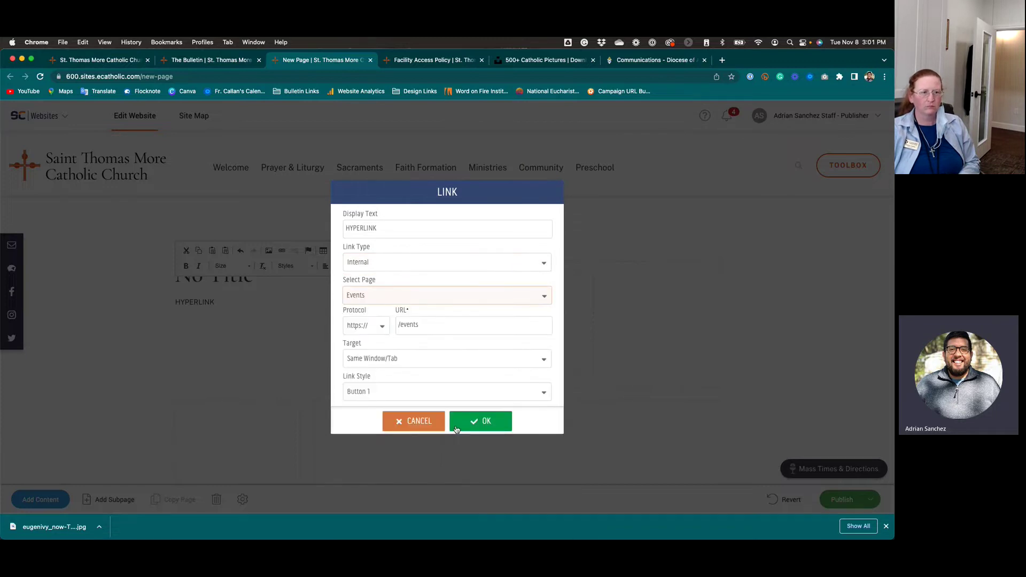
pyautogui.click(463, 425)
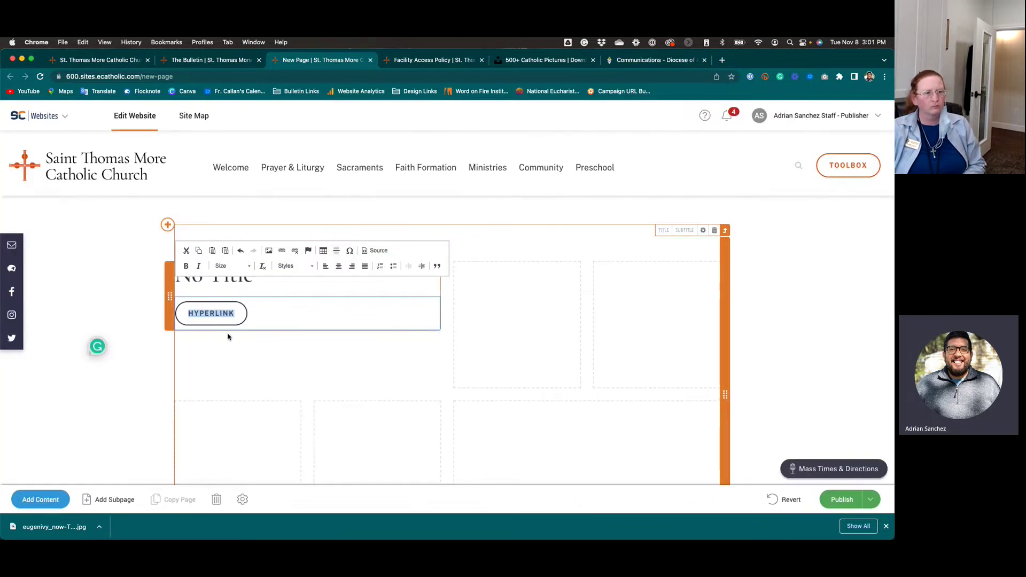
# Edit the HYPERLINK link and change its link style to Button 2.
pyautogui.click(281, 316)
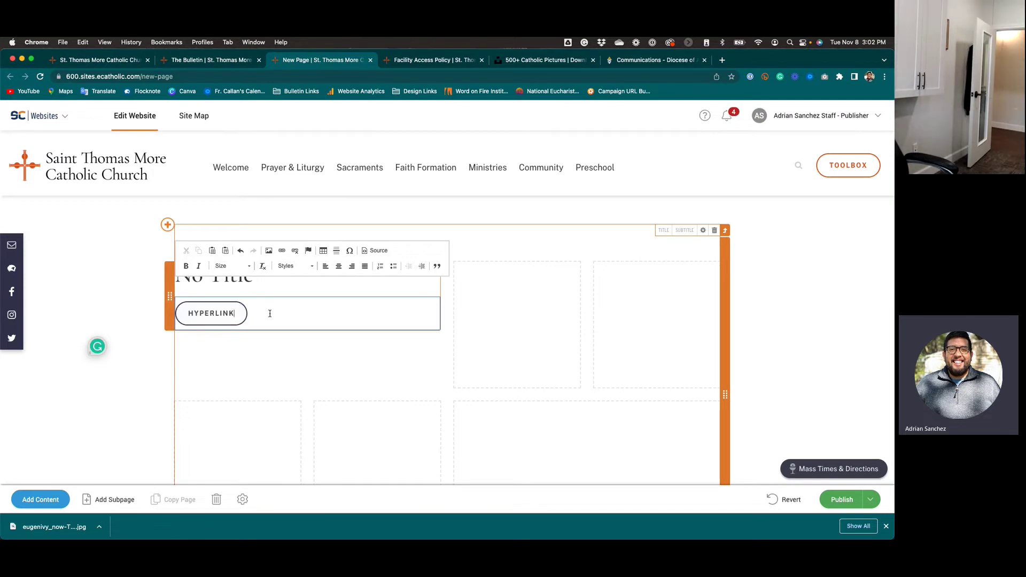
pyautogui.click(281, 250)
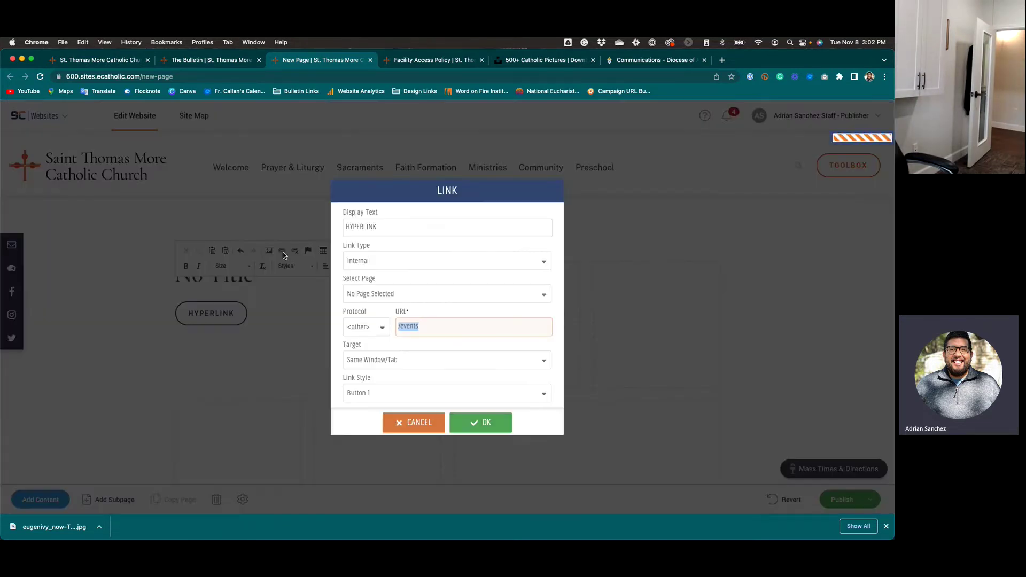
pyautogui.click(370, 393)
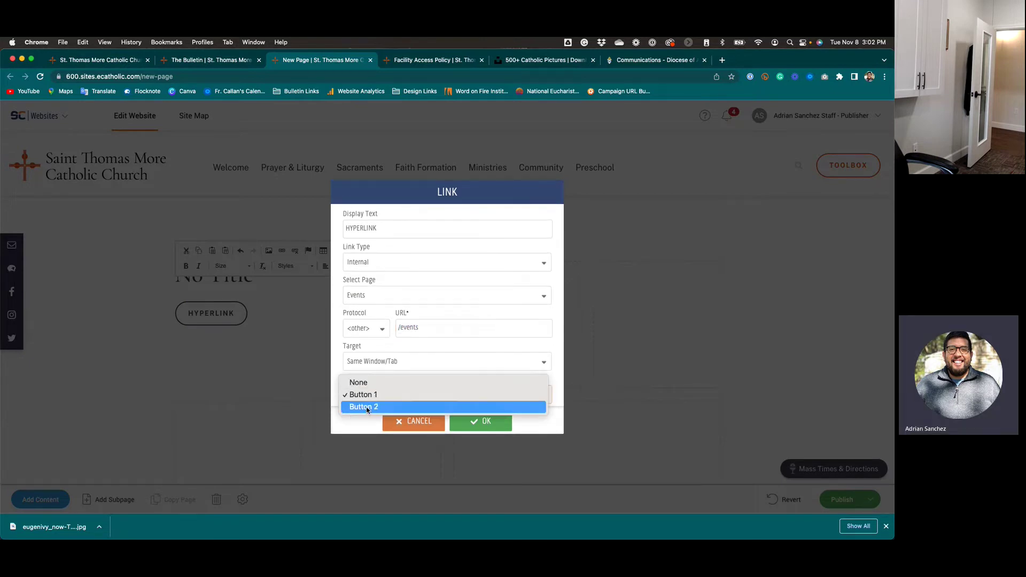
pyautogui.click(366, 408)
pyautogui.click(473, 421)
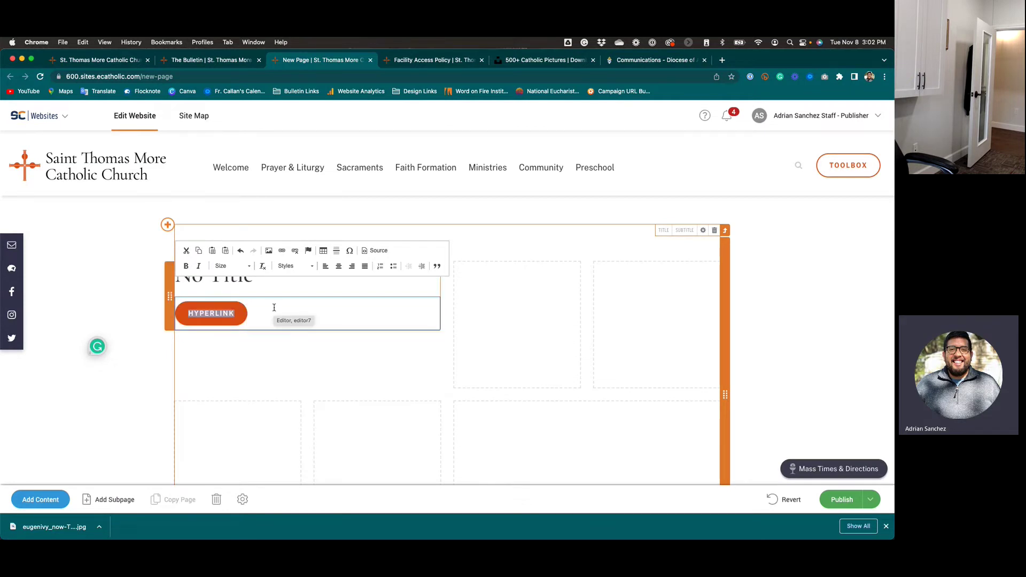
pyautogui.click(281, 250)
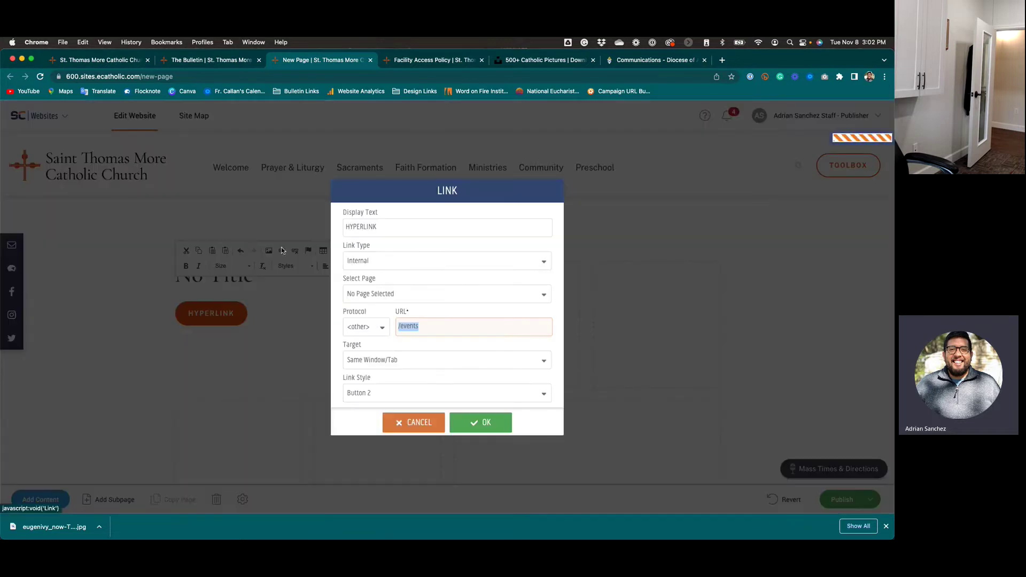
pyautogui.click(423, 426)
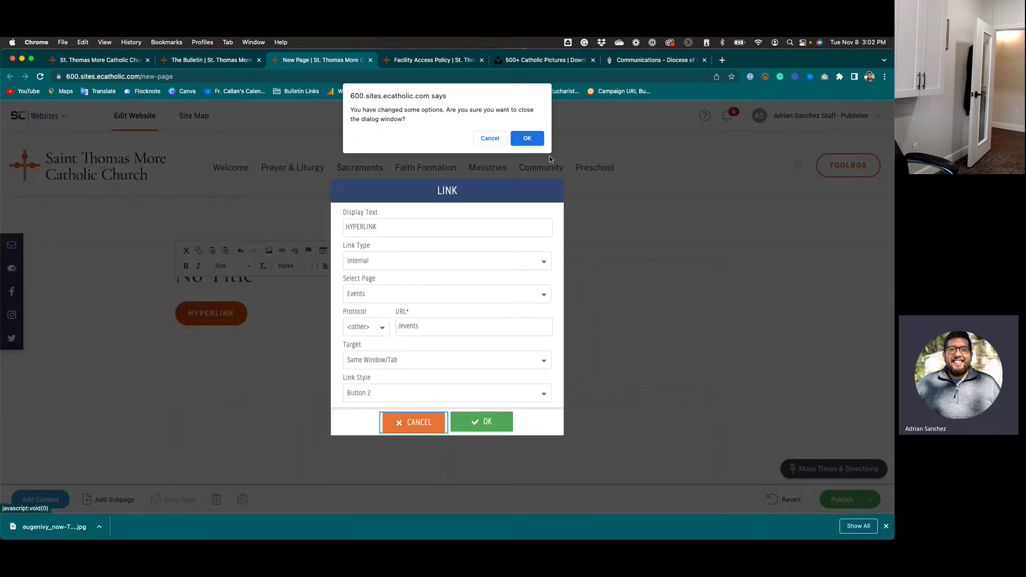
pyautogui.click(491, 139)
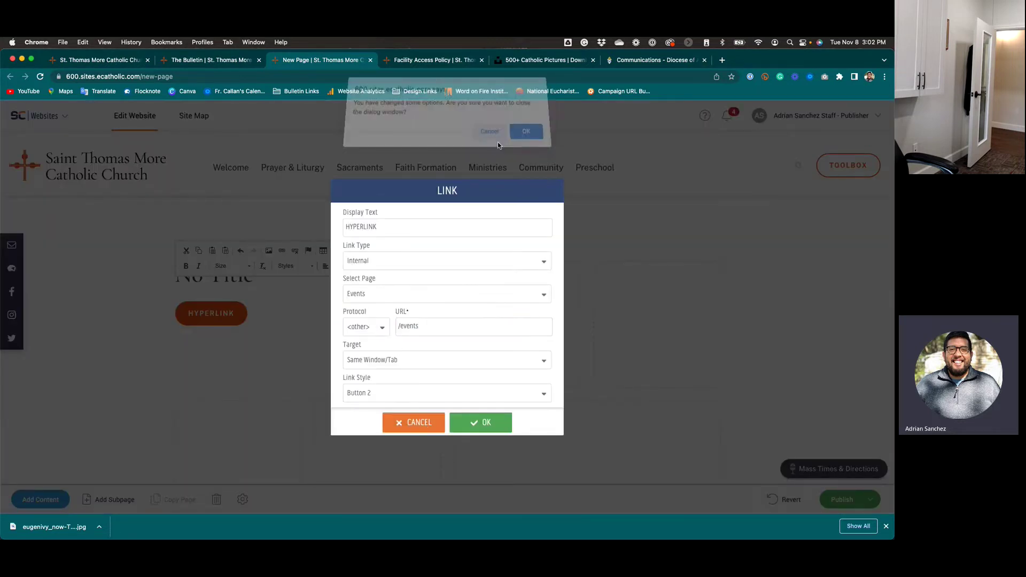
pyautogui.click(428, 424)
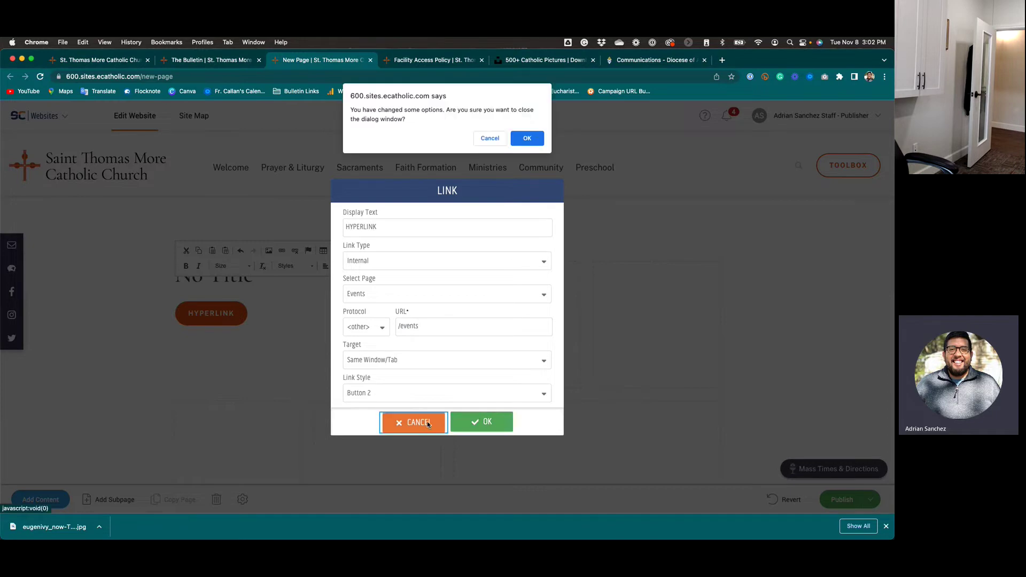
pyautogui.click(527, 138)
# Remove the link from HYPERLINK and add HYPERLINK 1 HYPERLINK 2 after it, ending with a new line.
pyautogui.tripleClick(272, 316)
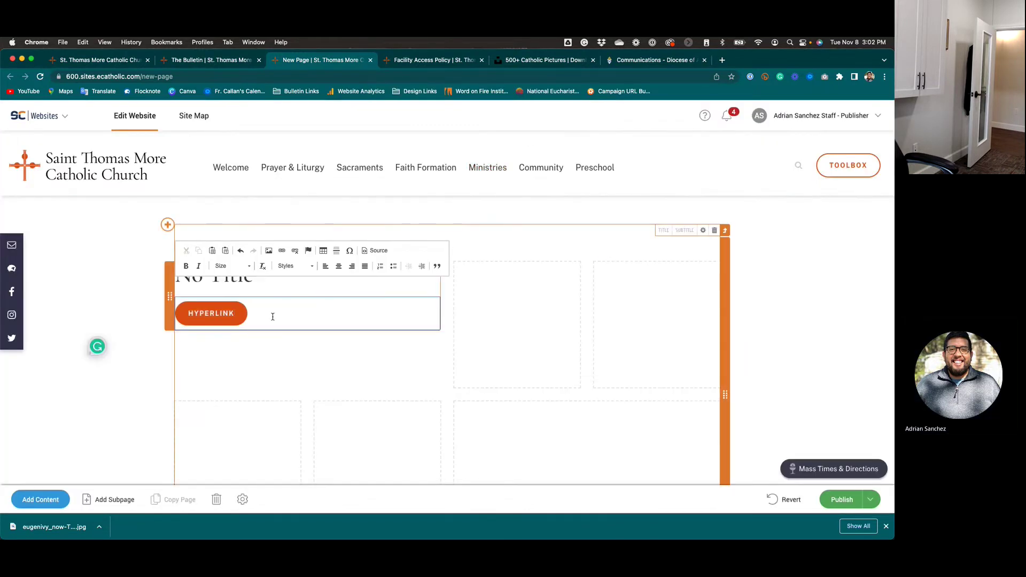
pyautogui.click(295, 250)
pyautogui.click(240, 301)
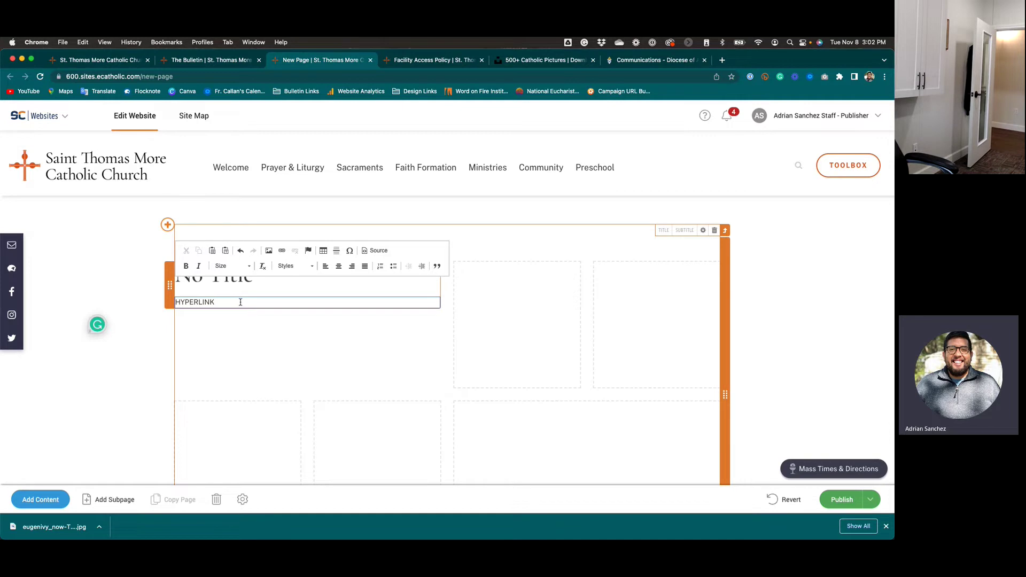
pyautogui.write('HYPERLINK HYPERLINK')
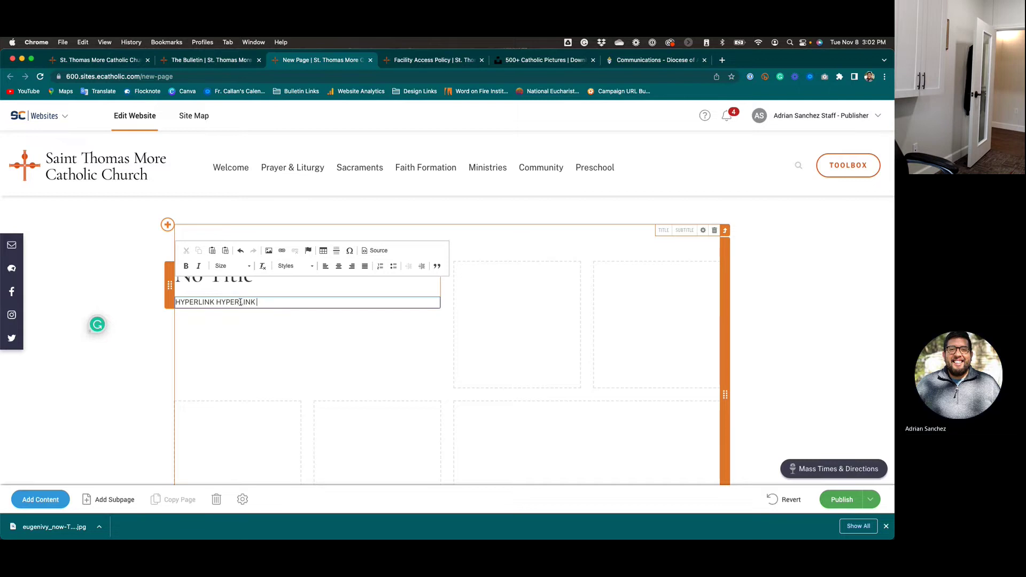
pyautogui.write('1 HY')
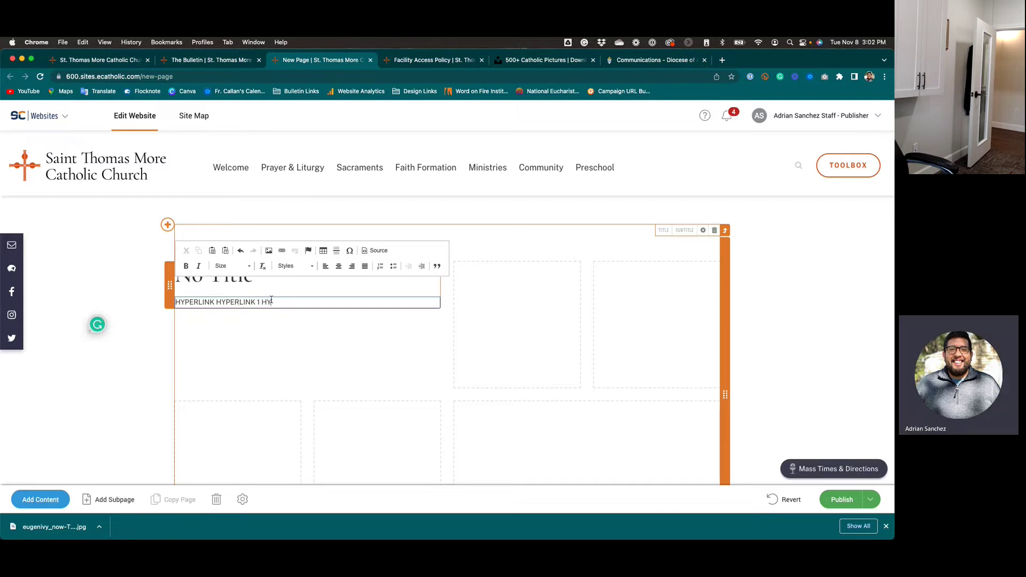
pyautogui.write('PE')
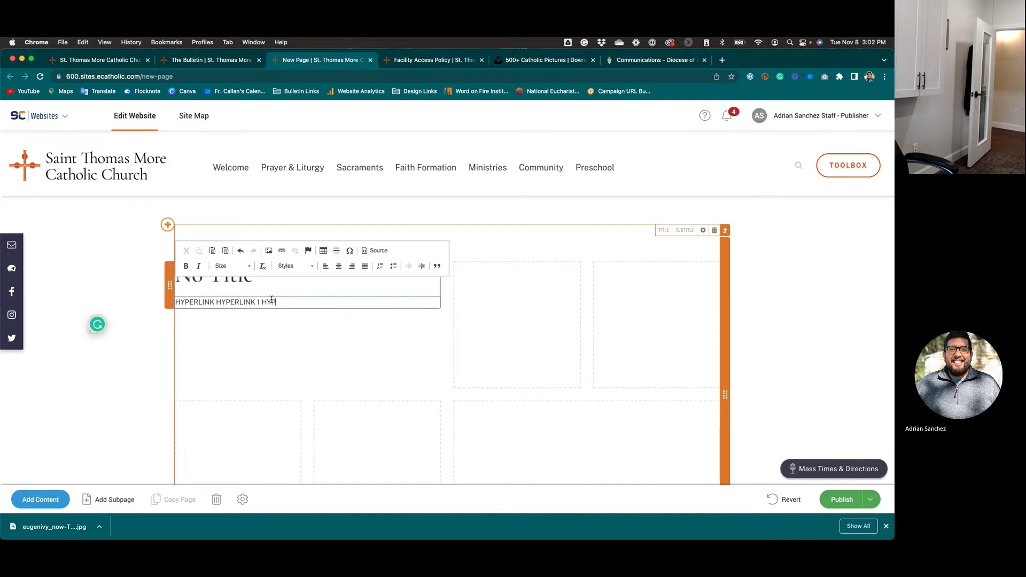
pyautogui.write('RLIN')
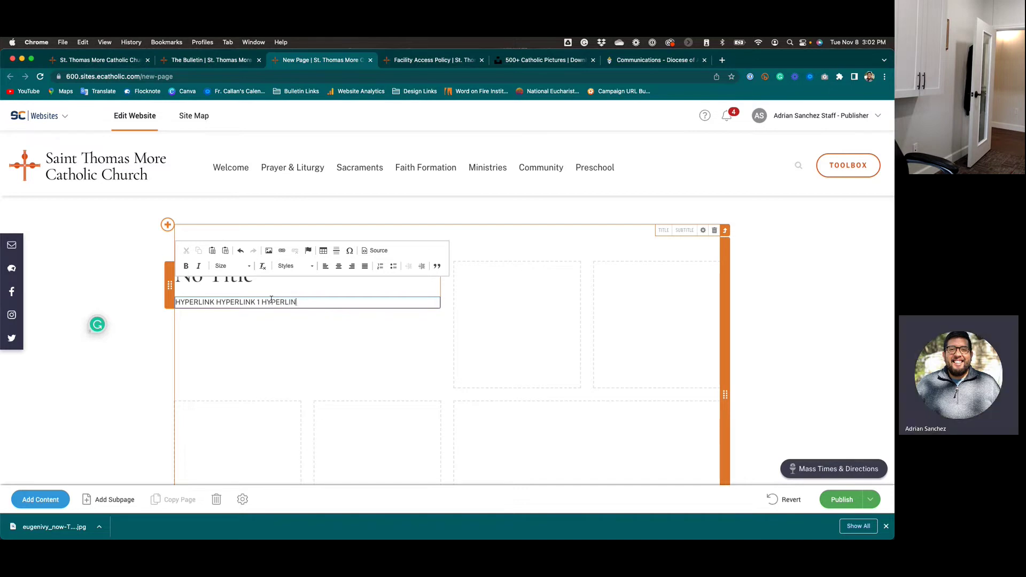
pyautogui.write('K 2')
pyautogui.press('Return')
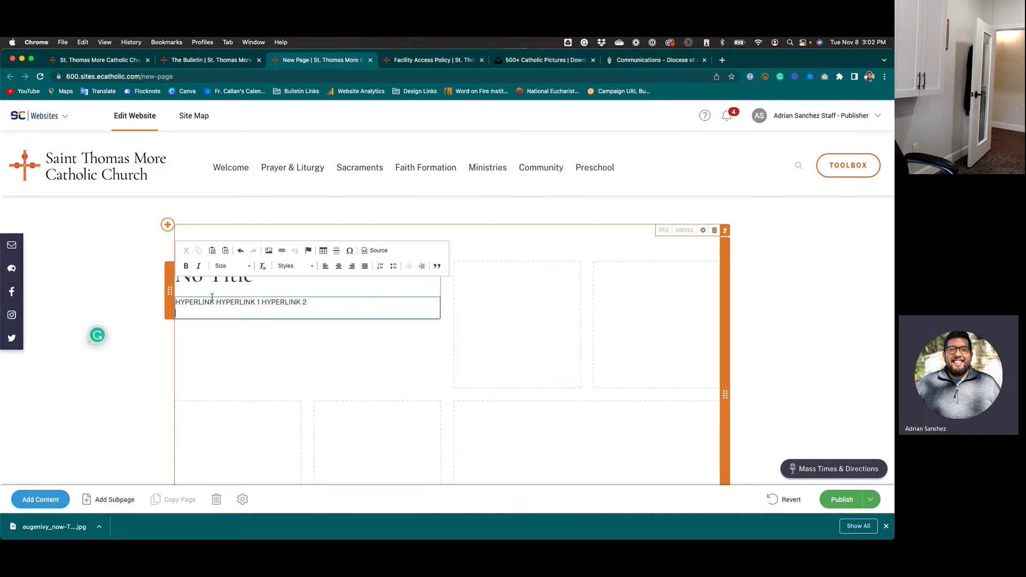
# Link the first word HYPERLINK to the internal Home page.
pyautogui.moveTo(215, 303); pyautogui.dragTo(169, 301)
pyautogui.click(232, 310)
pyautogui.moveTo(215, 302); pyautogui.dragTo(175, 302)
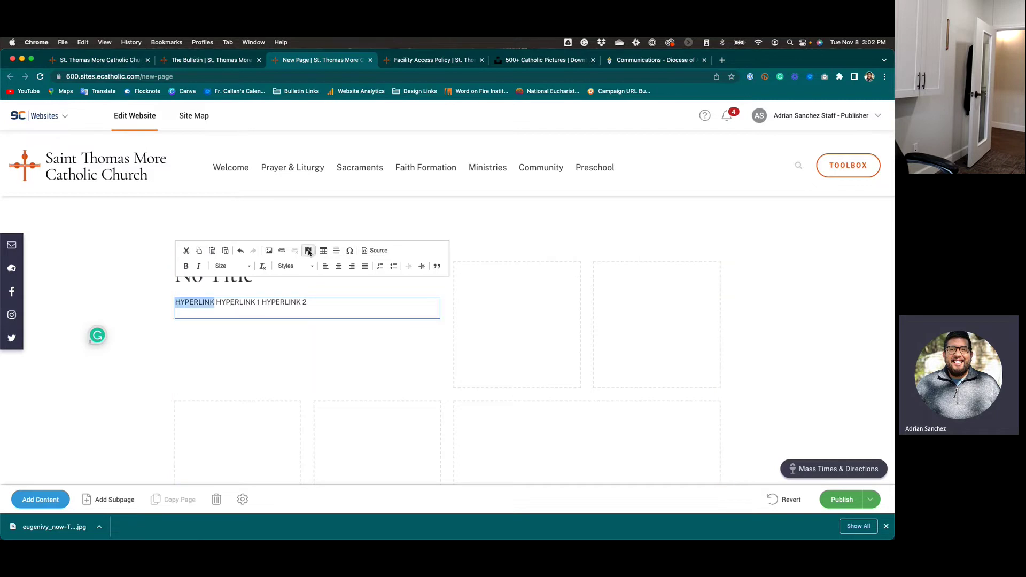
pyautogui.click(281, 251)
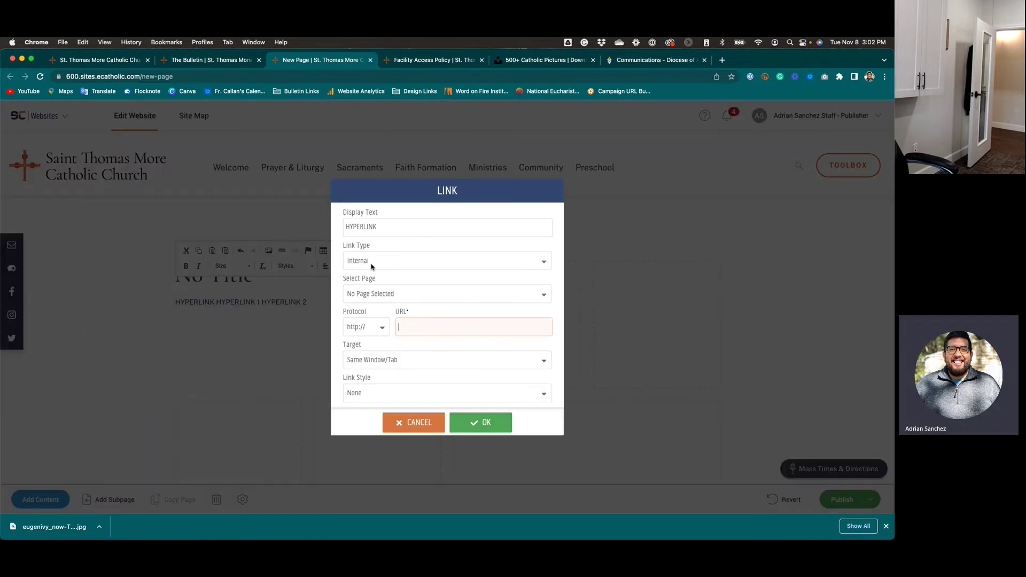
pyautogui.click(370, 293)
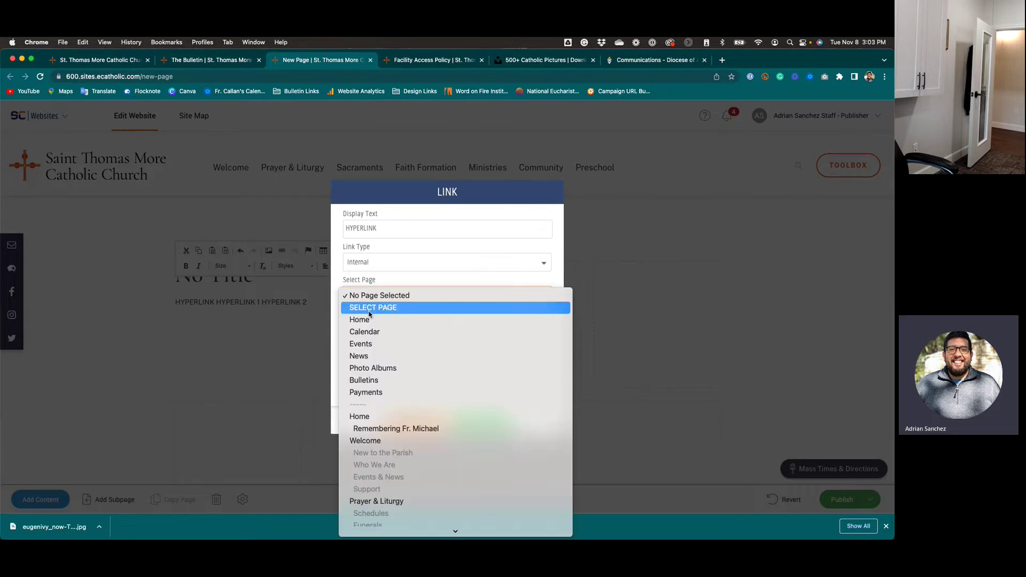
pyautogui.click(369, 320)
pyautogui.click(474, 423)
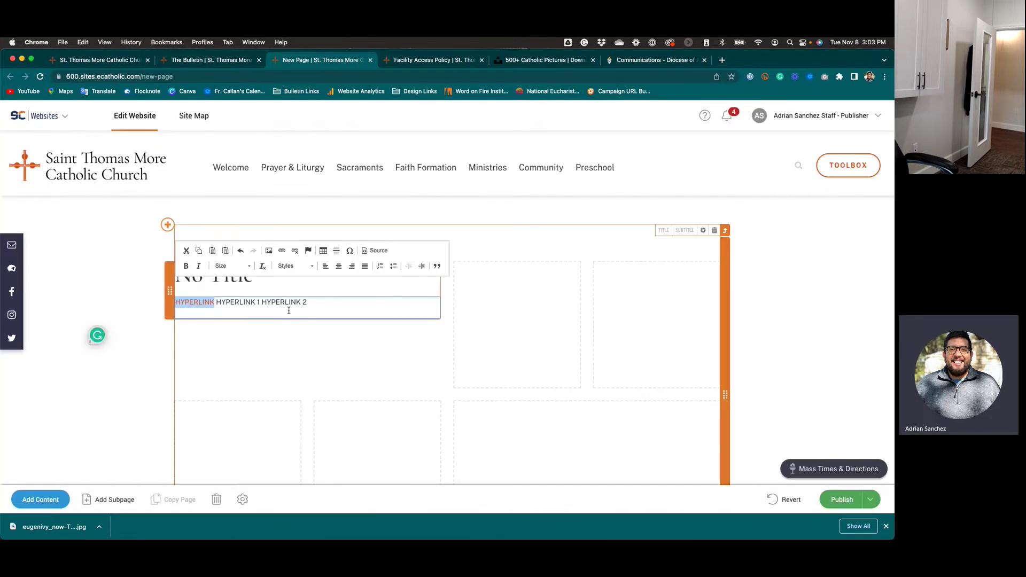
# Set the link style of the first HYPERLINK to Button 1.
pyautogui.click(282, 251)
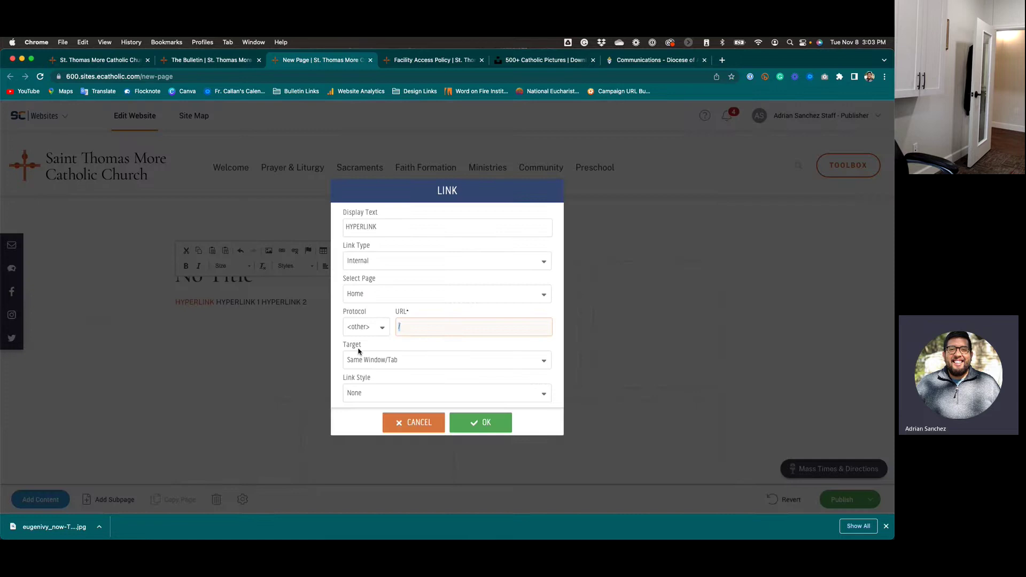
pyautogui.click(362, 395)
pyautogui.click(369, 410)
pyautogui.click(480, 422)
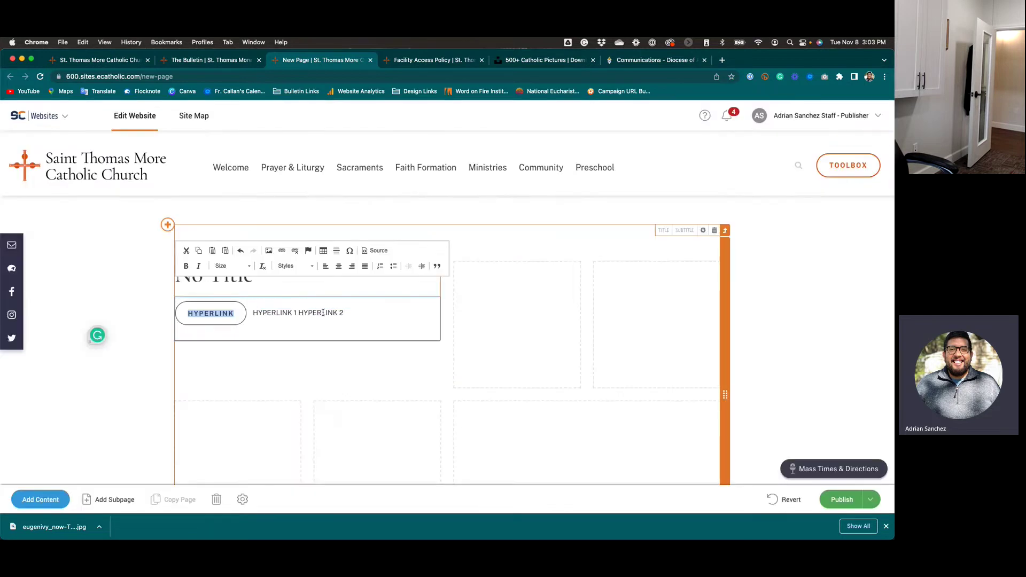
# Link HYPERLINK 1 to the internal News page with the Button 1 link style.
pyautogui.moveTo(294, 313); pyautogui.dragTo(254, 314)
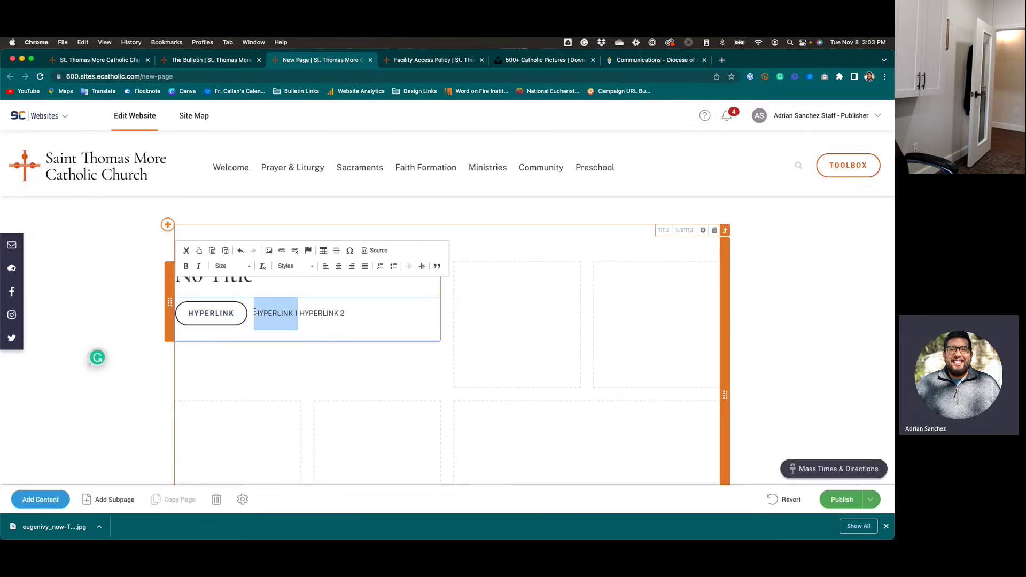
pyautogui.click(282, 251)
pyautogui.click(371, 395)
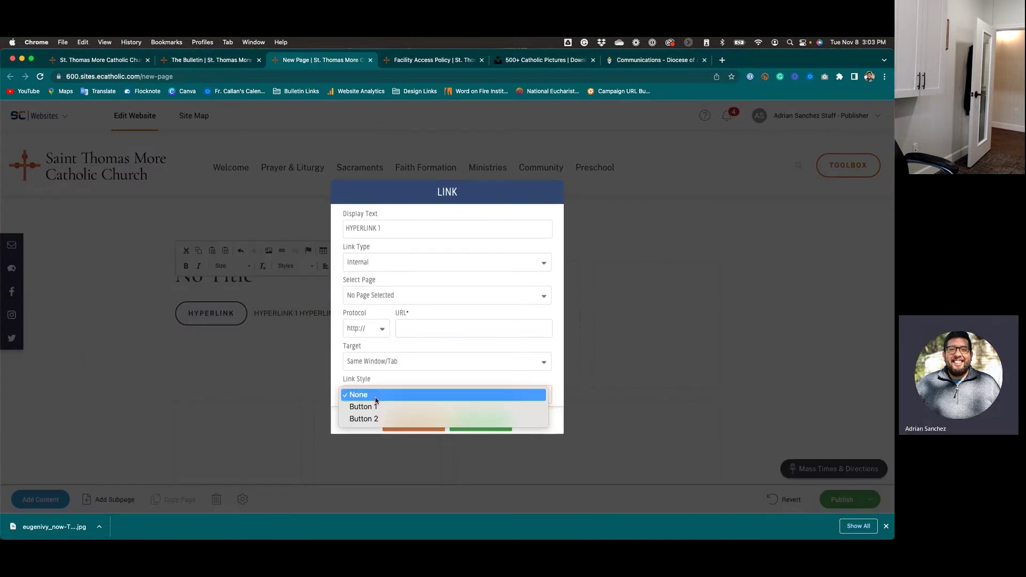
pyautogui.click(375, 409)
pyautogui.click(399, 267)
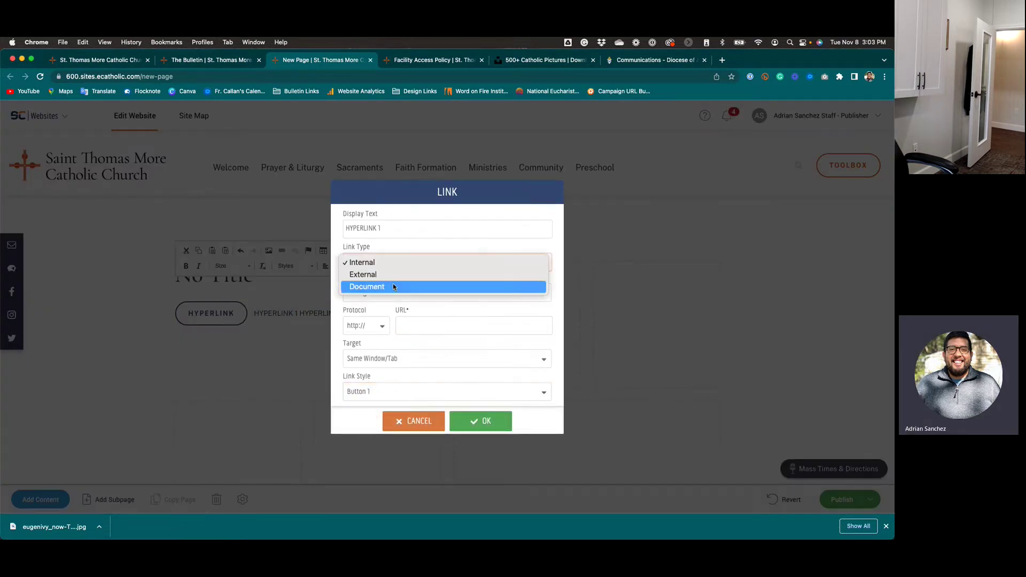
pyautogui.click(432, 299)
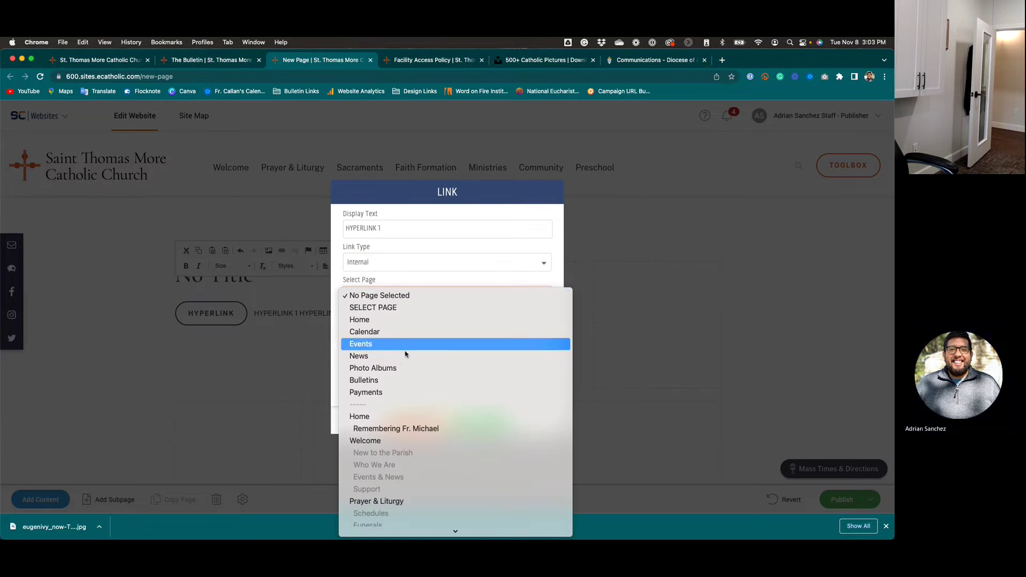
pyautogui.click(408, 342)
pyautogui.click(481, 421)
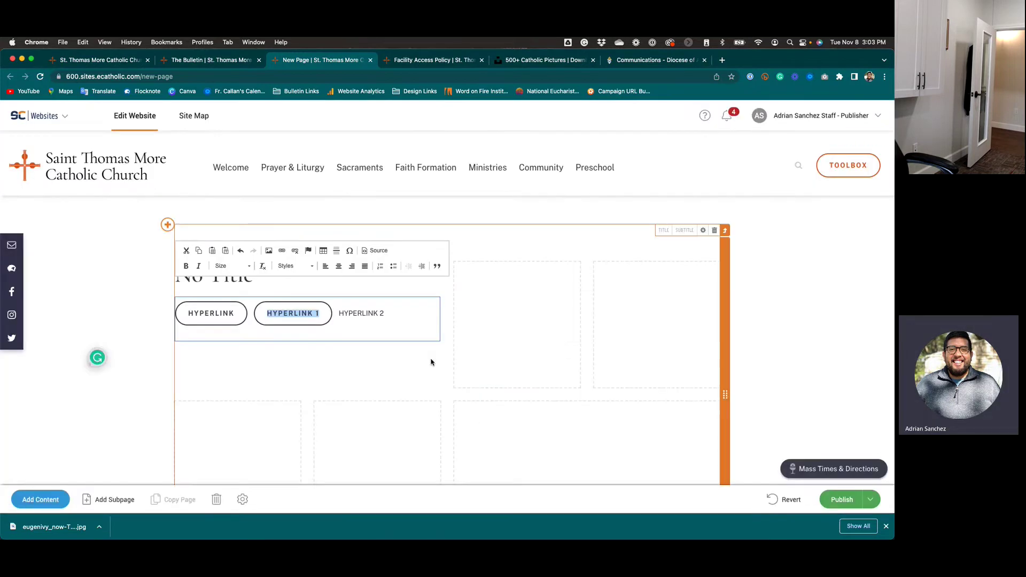
# Change the link style of HYPERLINK 1 to Button 2.
pyautogui.click(384, 313)
pyautogui.moveTo(384, 313); pyautogui.dragTo(336, 312)
pyautogui.doubleClick(318, 314)
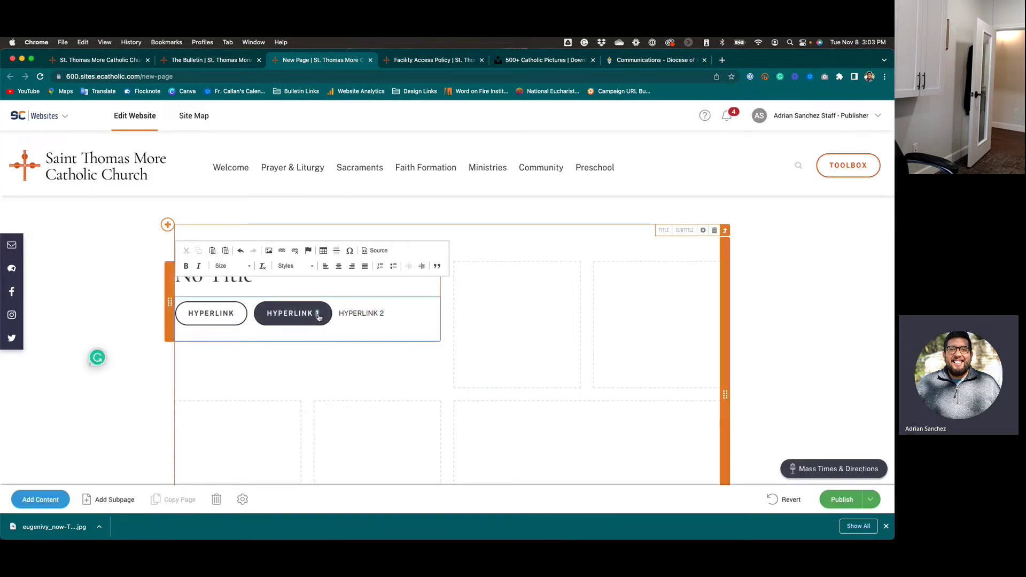
pyautogui.click(388, 394)
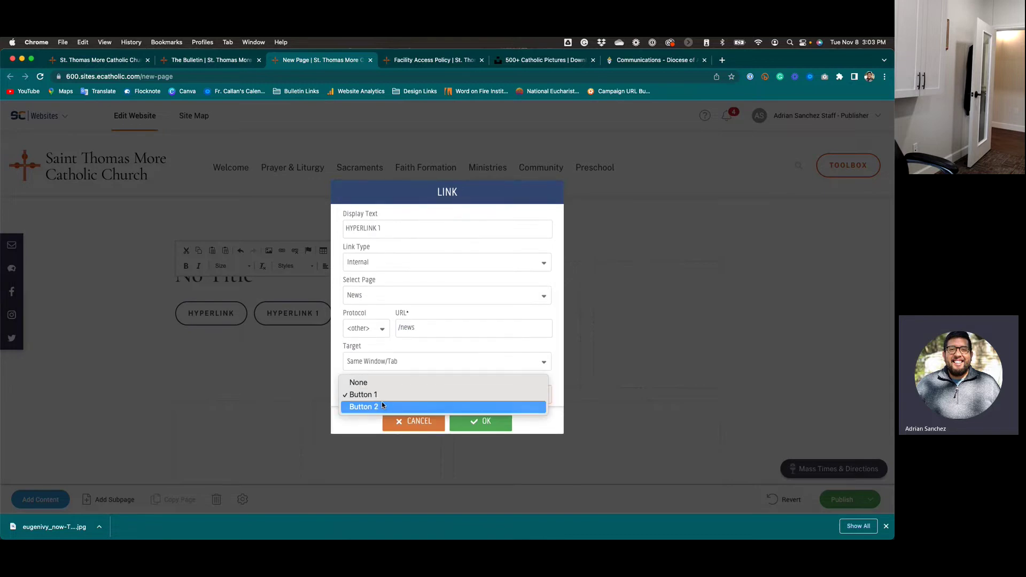
pyautogui.click(380, 406)
pyautogui.click(480, 421)
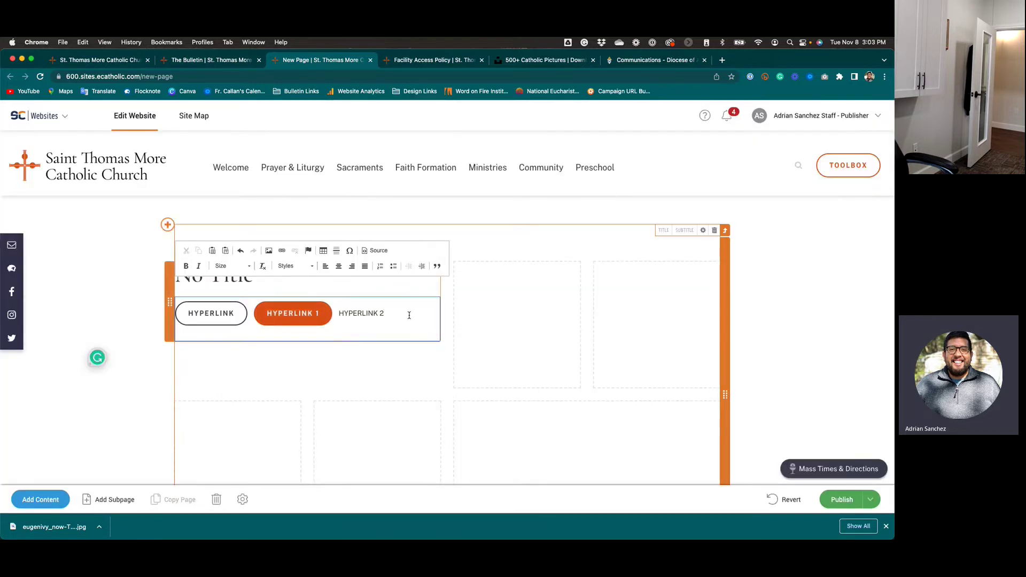
# Add three lines of filler text below the hyperlinks: lkajdf;lkasjdf;lkasd, falskdfjas;lkdfajsdf;las and ;alksjdf;lakjsdf.
pyautogui.moveTo(385, 313); pyautogui.dragTo(336, 315)
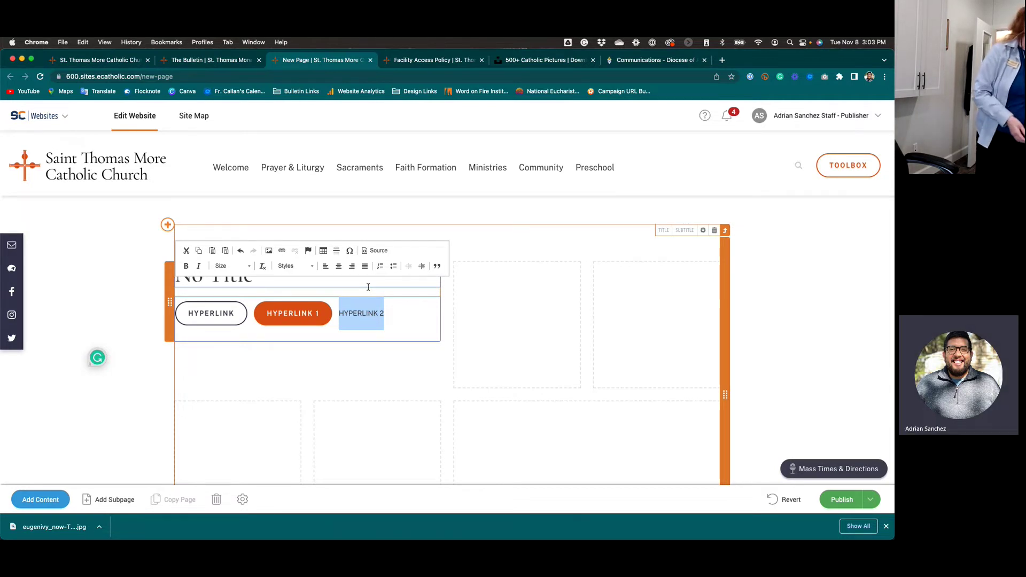
pyautogui.click(412, 332)
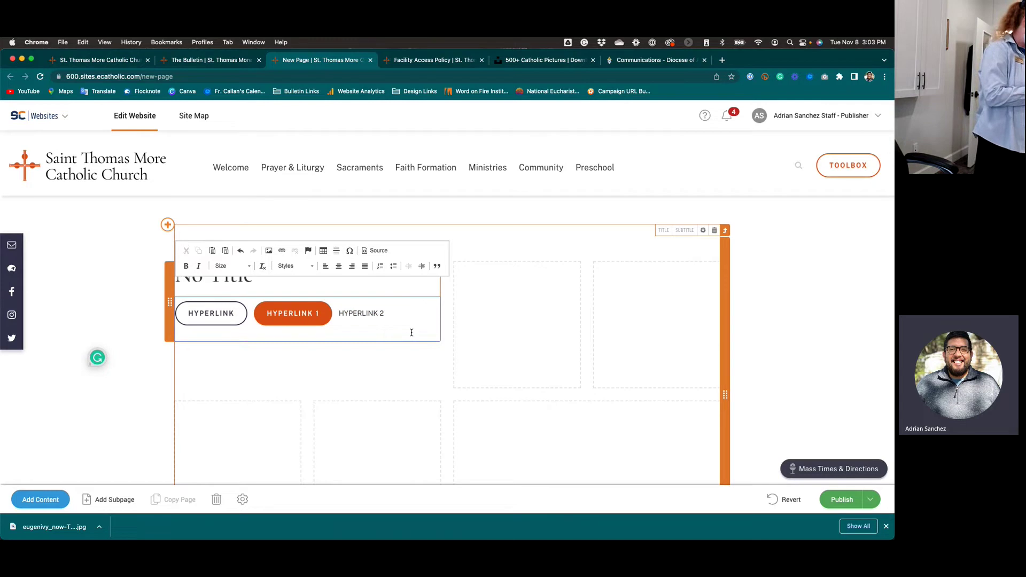
pyautogui.press('Return')
pyautogui.press('Return')
pyautogui.write('s')
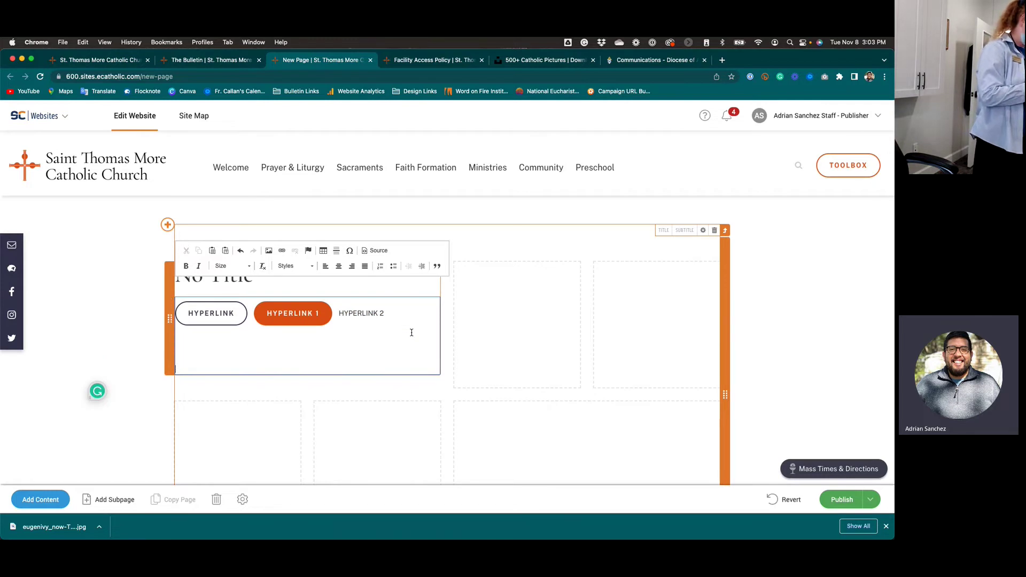
pyautogui.write('kajdf;lkasjdf;lkasd')
pyautogui.press('Return')
pyautogui.write('falskdfjas;lkdfajsdf;las')
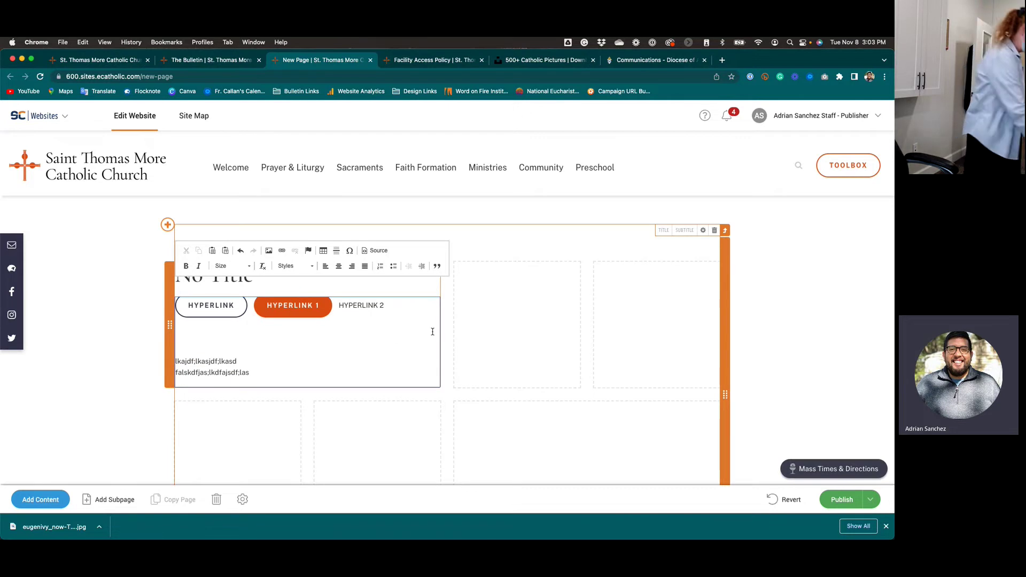
pyautogui.press('Return')
pyautogui.write(';alksjdf;lakjsdf')
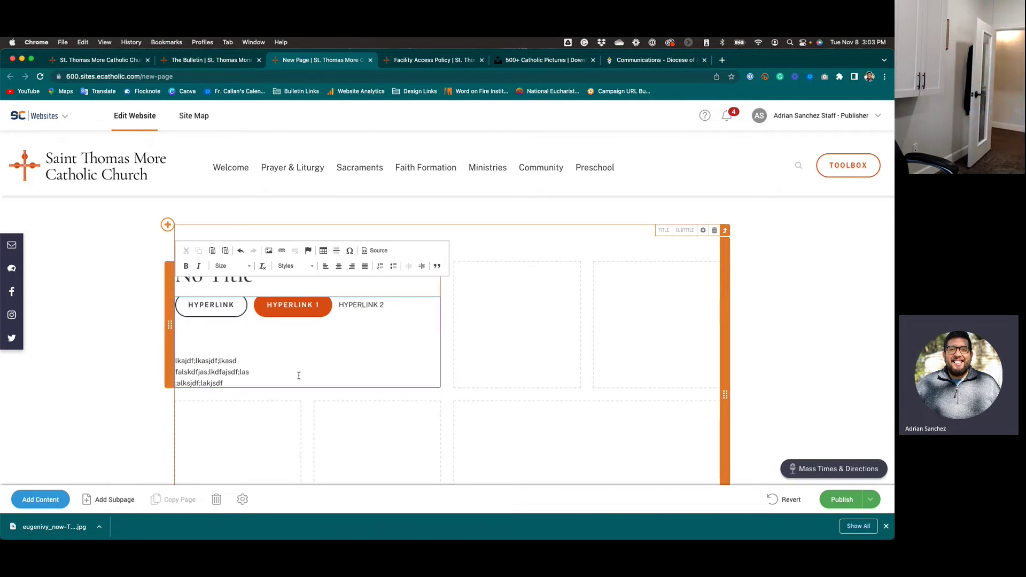
# Format the middle filler line, falskdfjas;lkdfajsdf;las, as a block quote.
pyautogui.click(258, 375)
pyautogui.moveTo(258, 375); pyautogui.dragTo(165, 373)
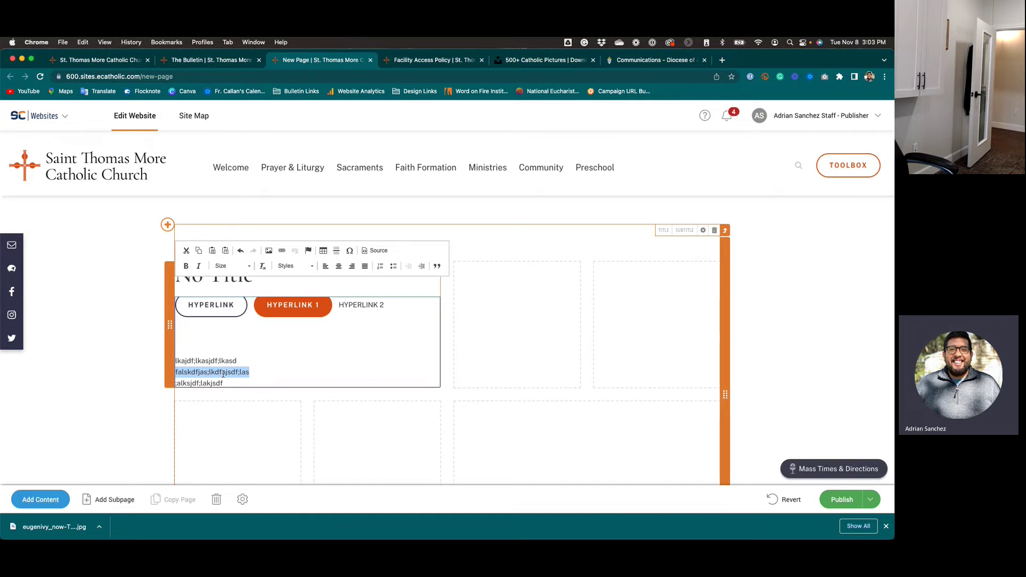
pyautogui.click(437, 267)
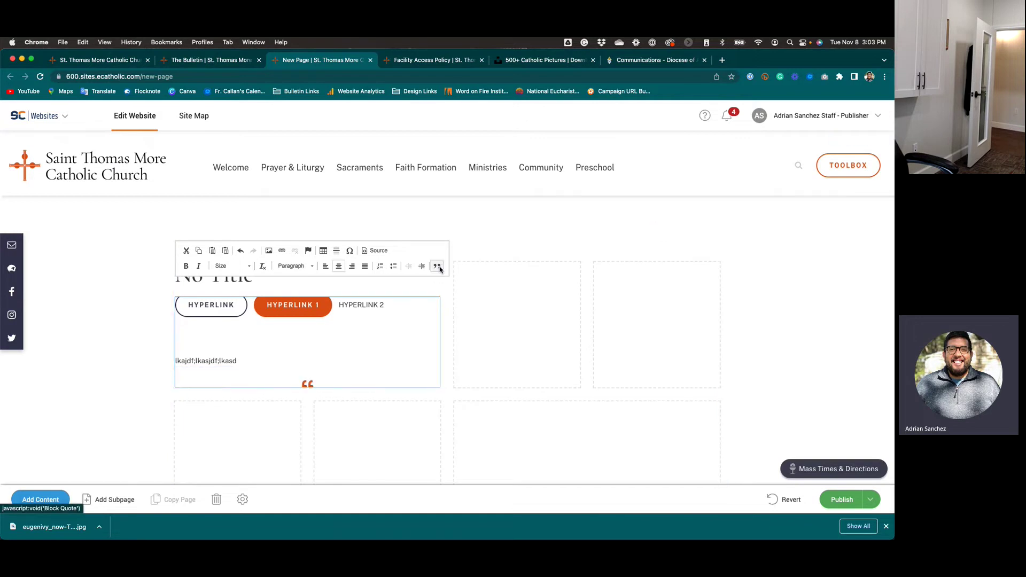
pyautogui.scroll(-3, 361, 355)
pyautogui.click(331, 351)
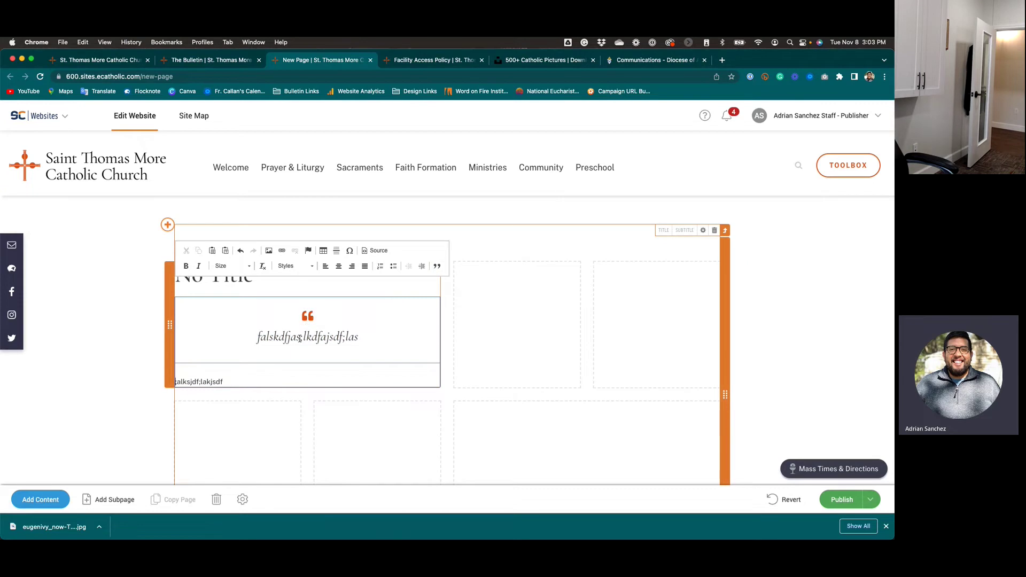
pyautogui.scroll(-1, 312, 338)
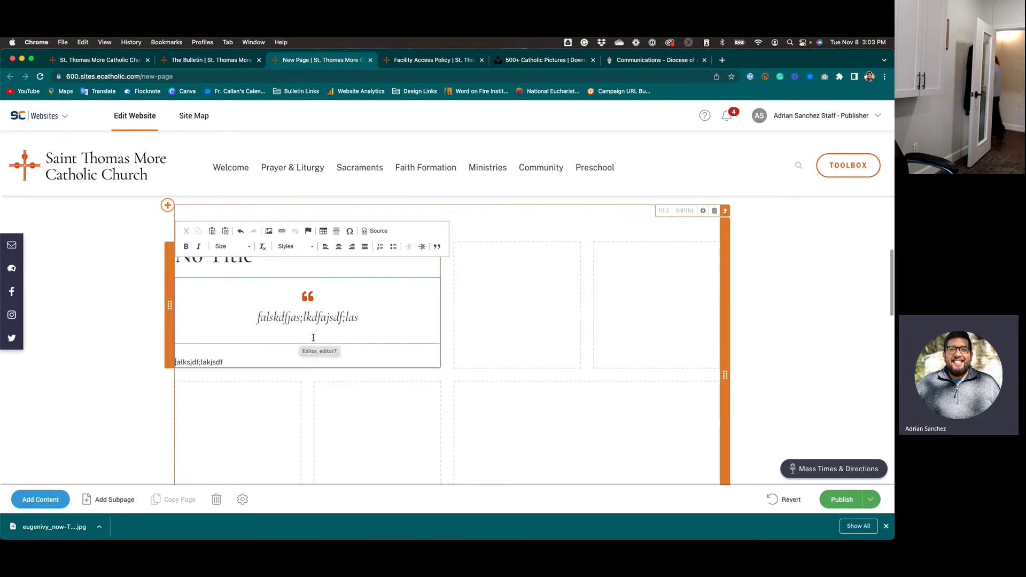
pyautogui.scroll(1, 313, 337)
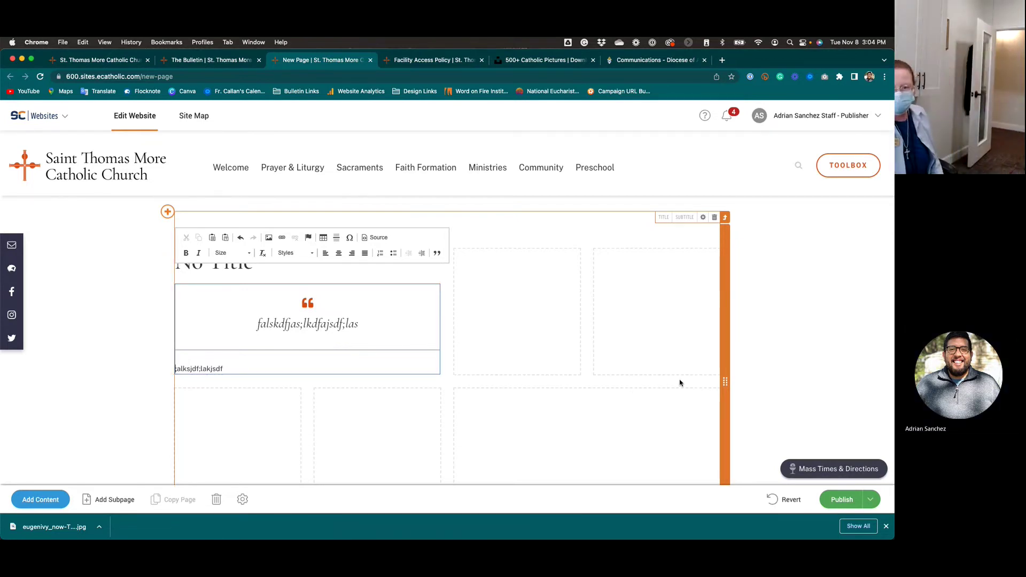
pyautogui.click(384, 344)
pyautogui.click(348, 354)
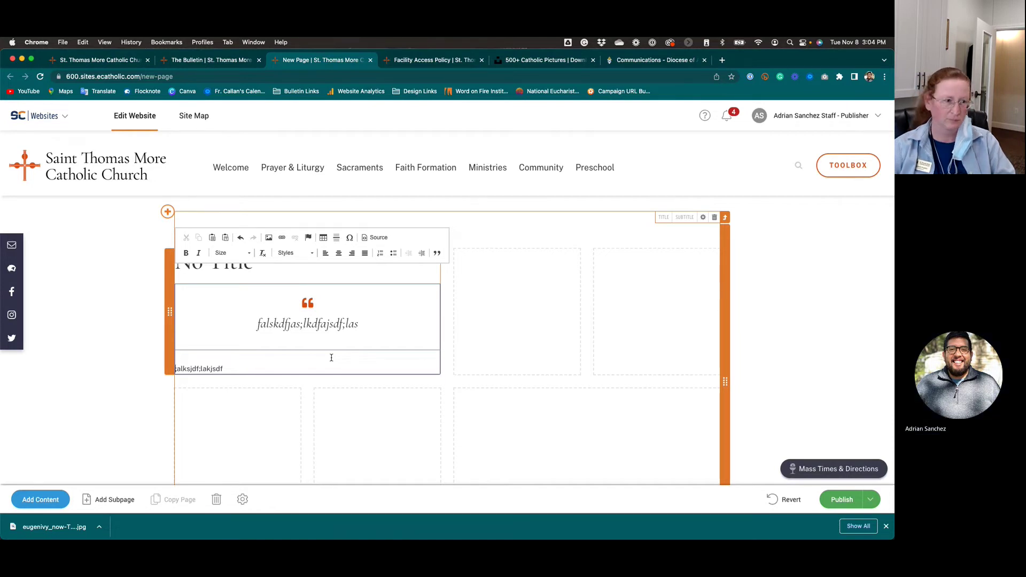
# Open the Preschool page and examine how its block quote, donation link and QR code are presented.
pyautogui.click(594, 170)
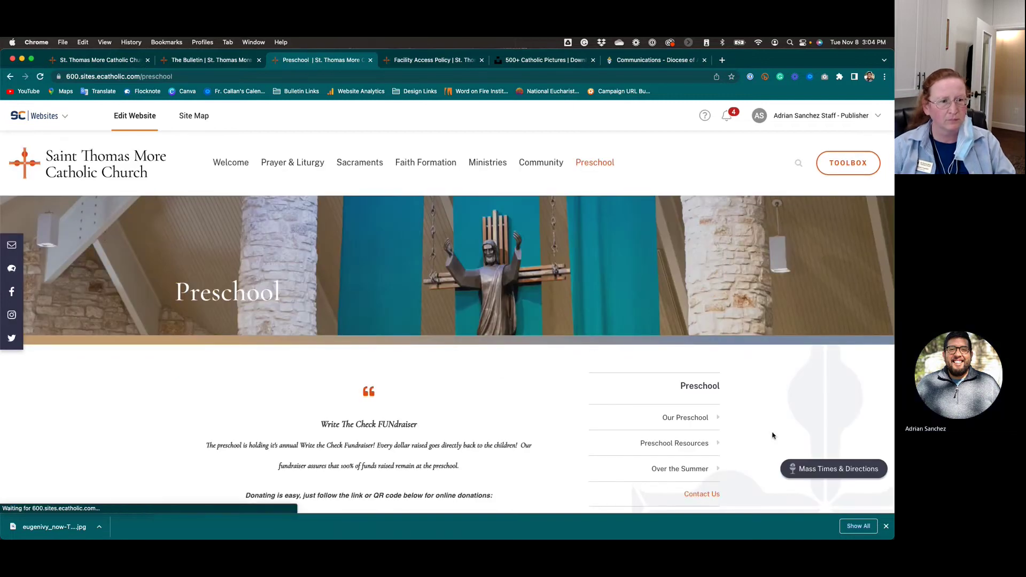
pyautogui.scroll(-3, 497, 339)
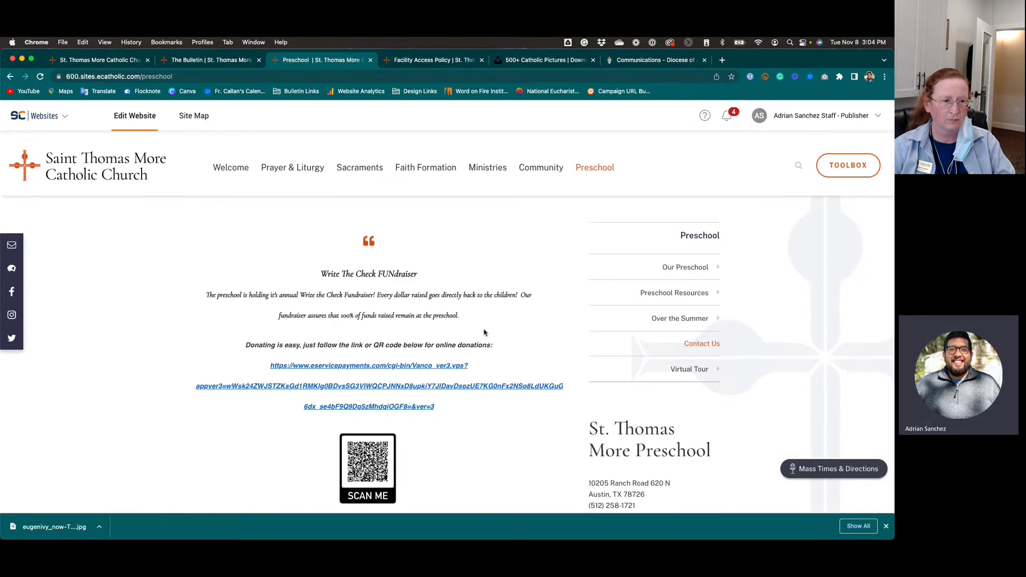
pyautogui.scroll(-3, 480, 320)
pyautogui.scroll(2, 480, 321)
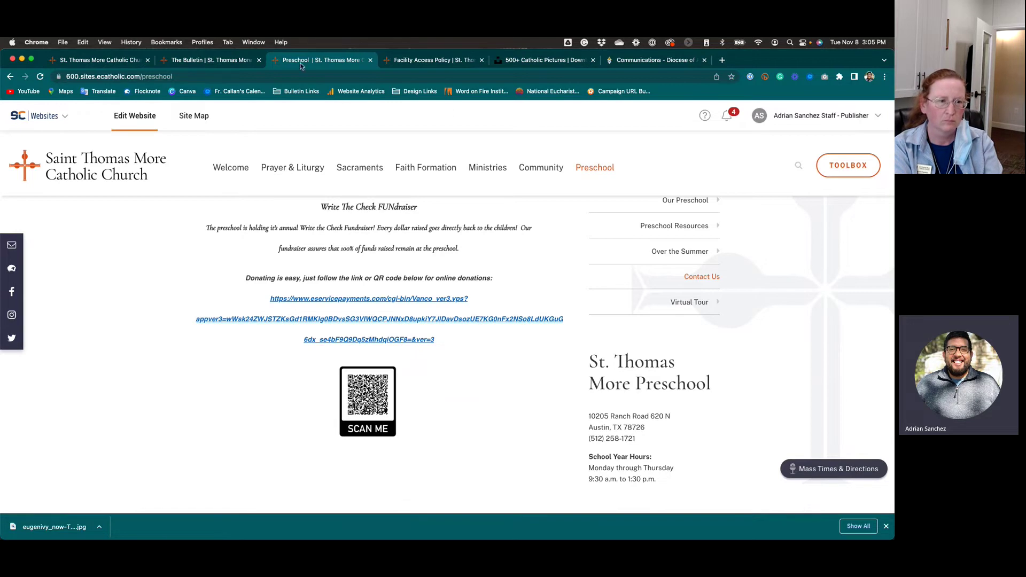
# Return to The Bulletin page, close the site map editor without saving and examine the page's headings and text links.
pyautogui.click(213, 60)
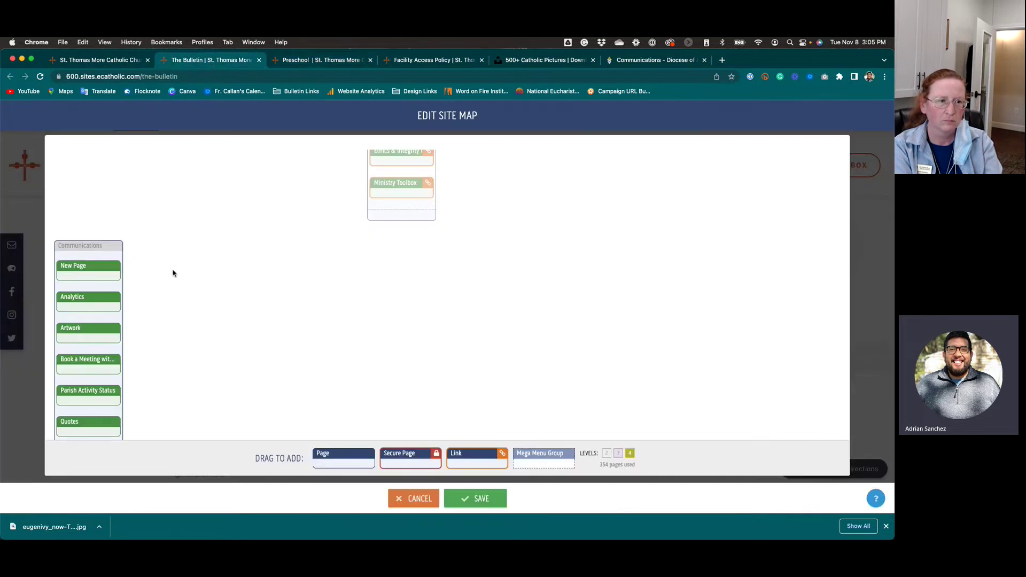
pyautogui.click(409, 498)
pyautogui.click(453, 342)
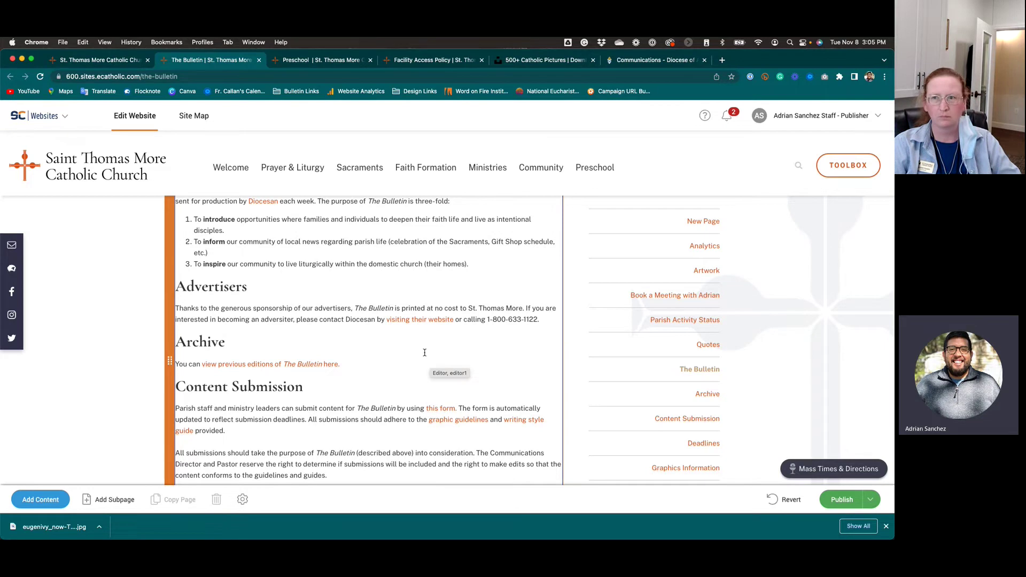
pyautogui.scroll(-1, 356, 336)
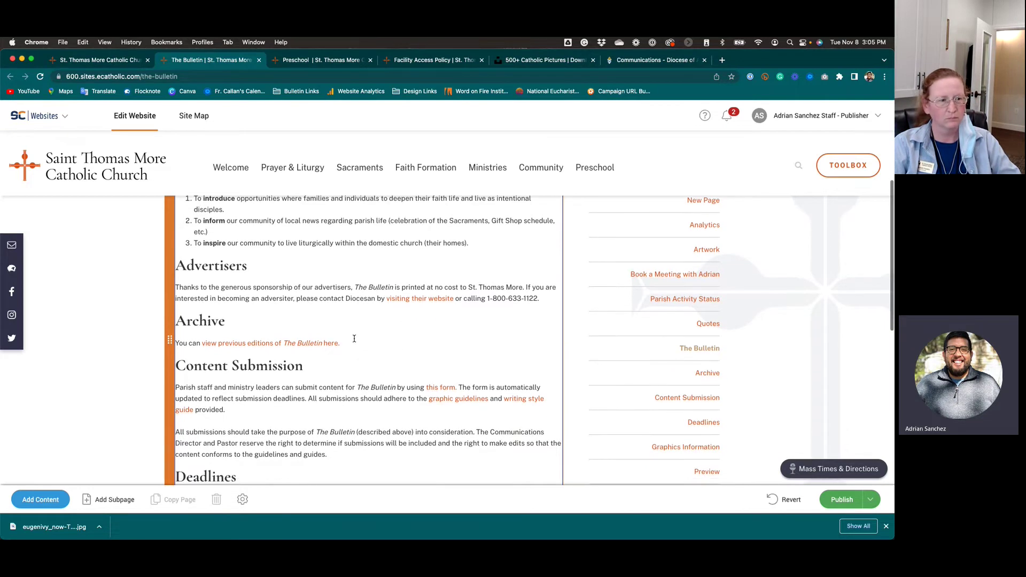
pyautogui.scroll(-2, 383, 363)
pyautogui.scroll(-1, 384, 363)
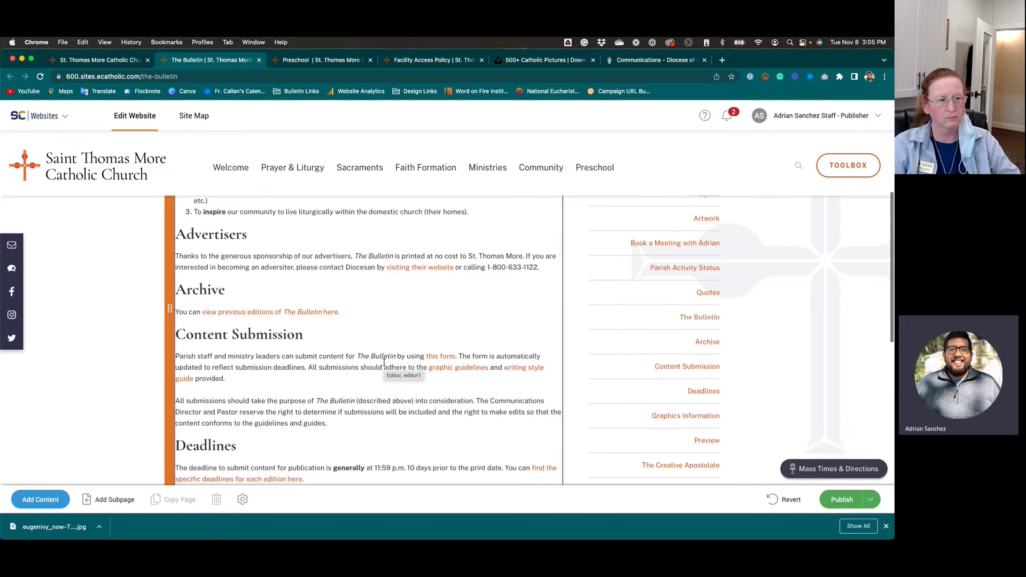